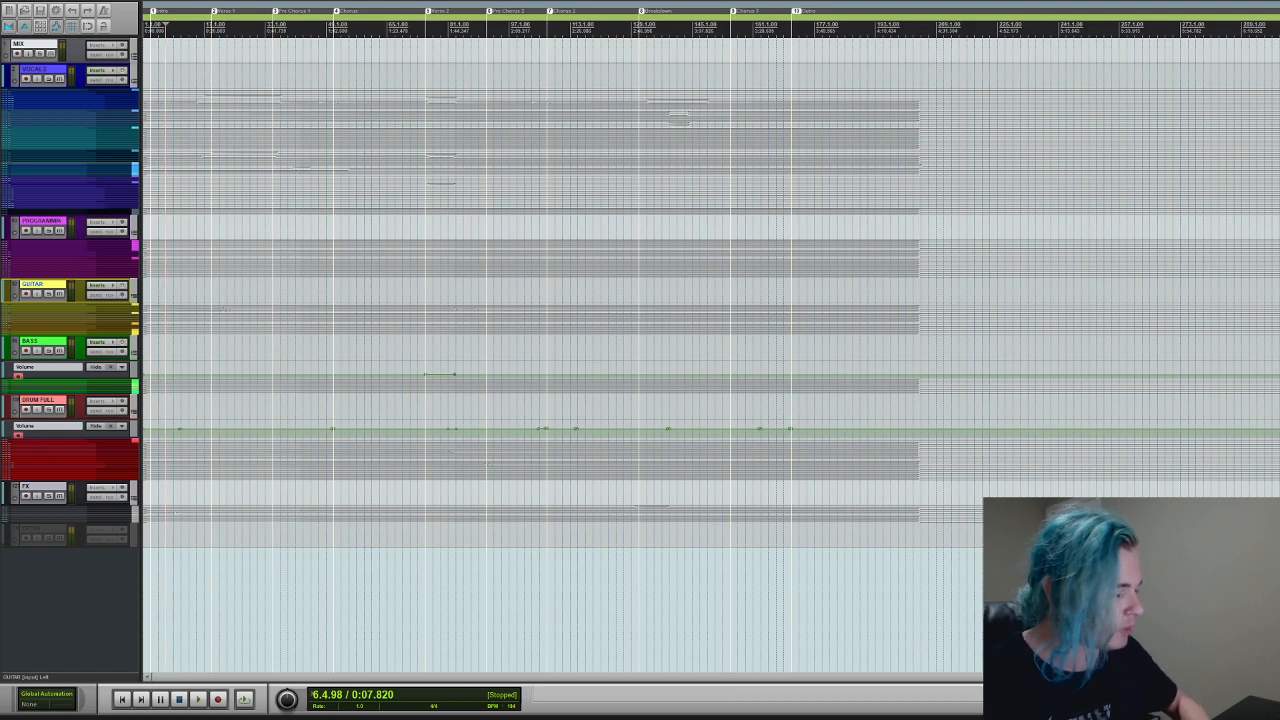
# - Play back the full mix from bar 6 in the intro, then stop playback
pyautogui.click(118, 587)
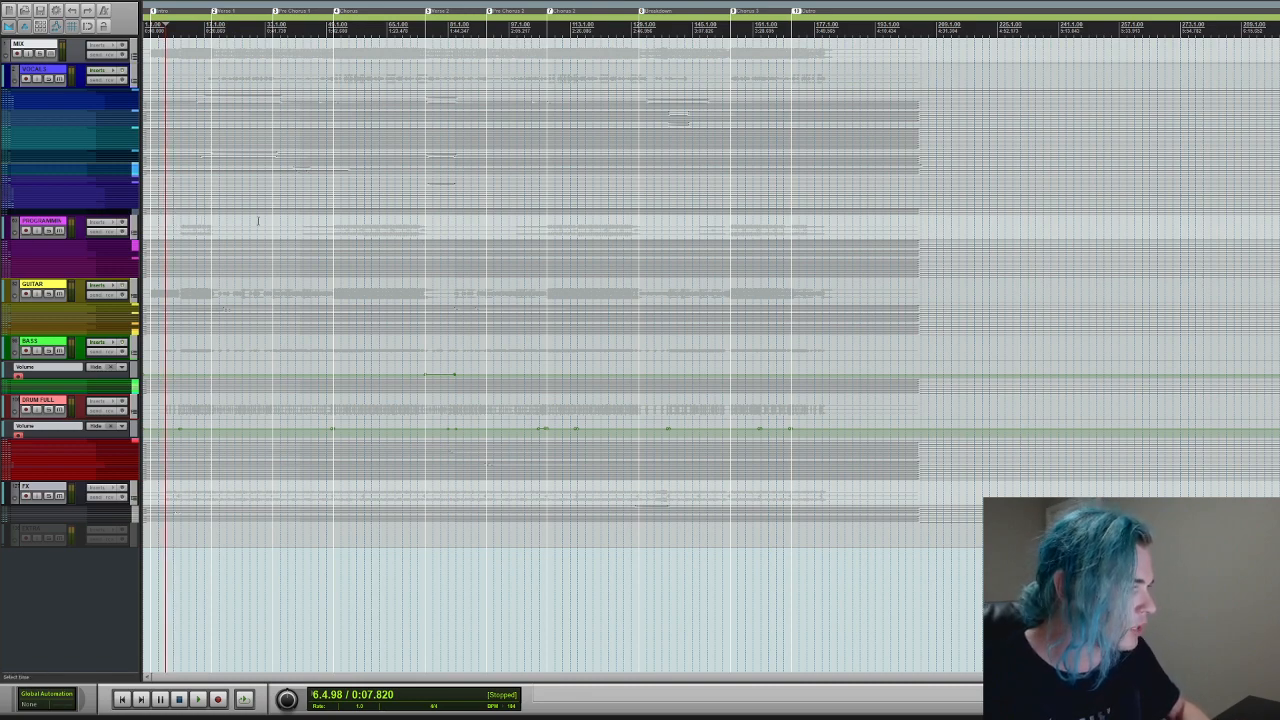
pyautogui.press('space')
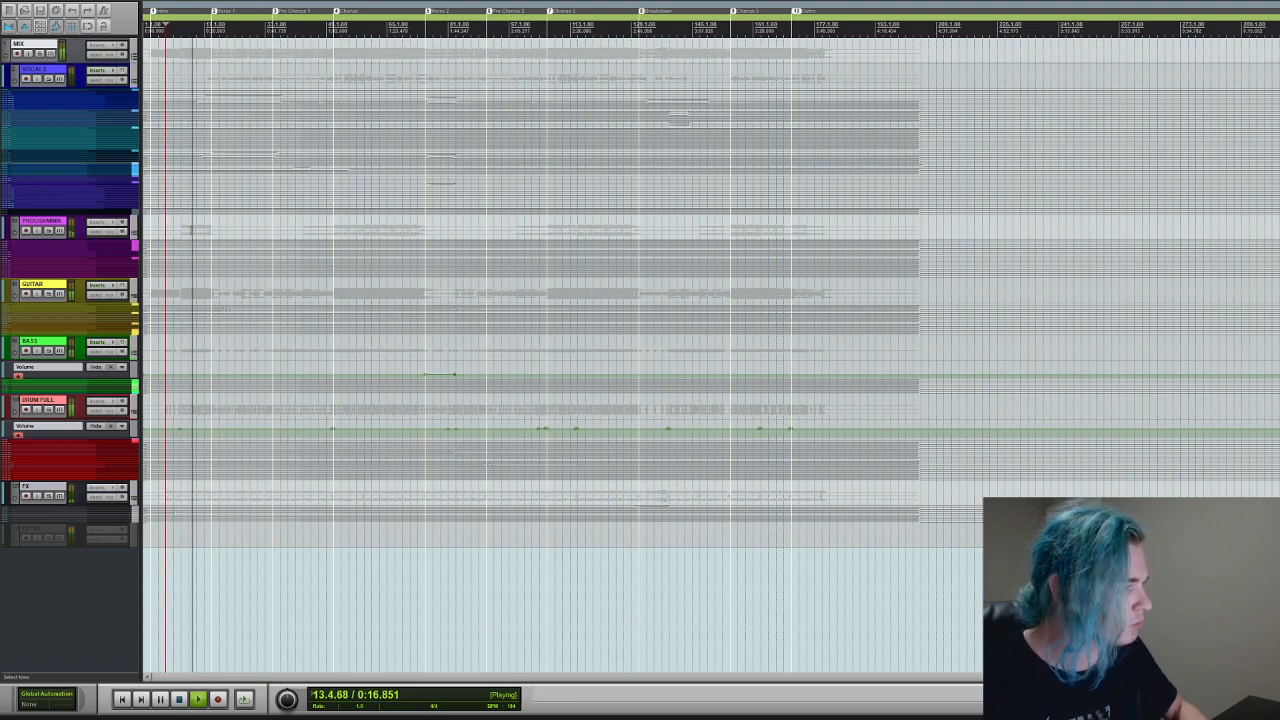
pyautogui.press('space')
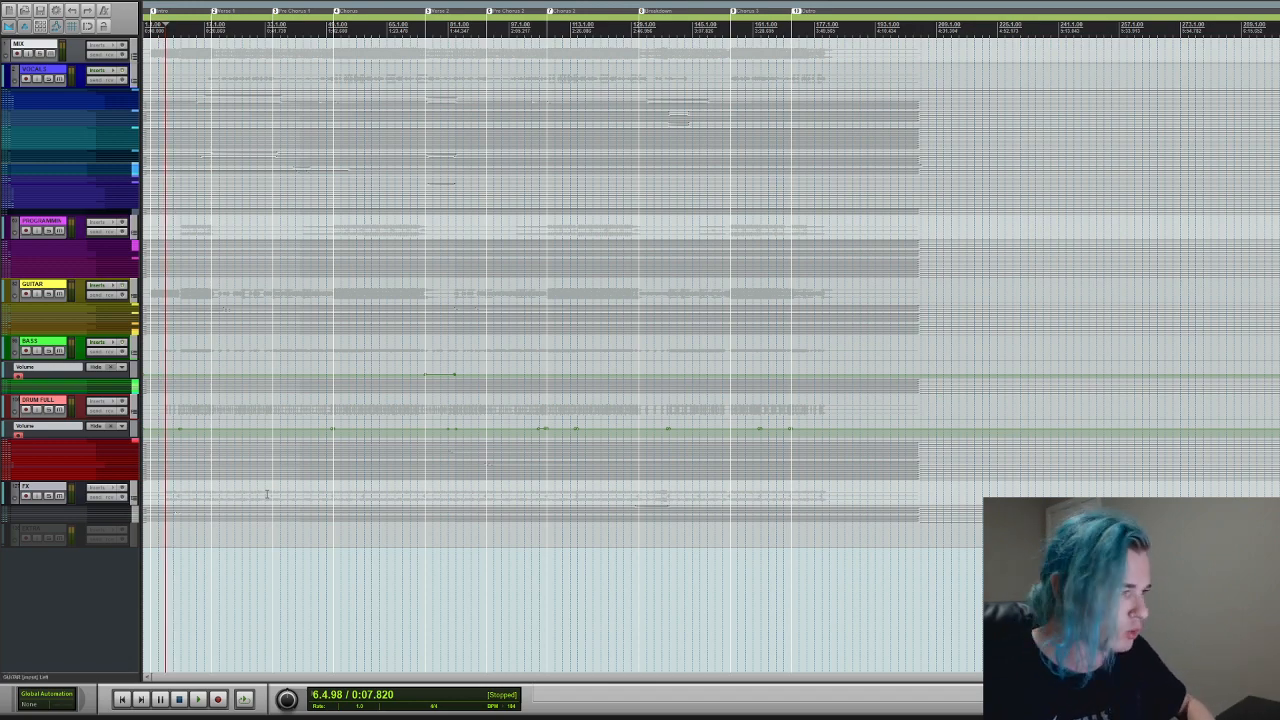
# - Select the VOCALS, DRUM FULL, BASS and GUITAR folder tracks one after another to point out the main groups
pyautogui.click(48, 75)
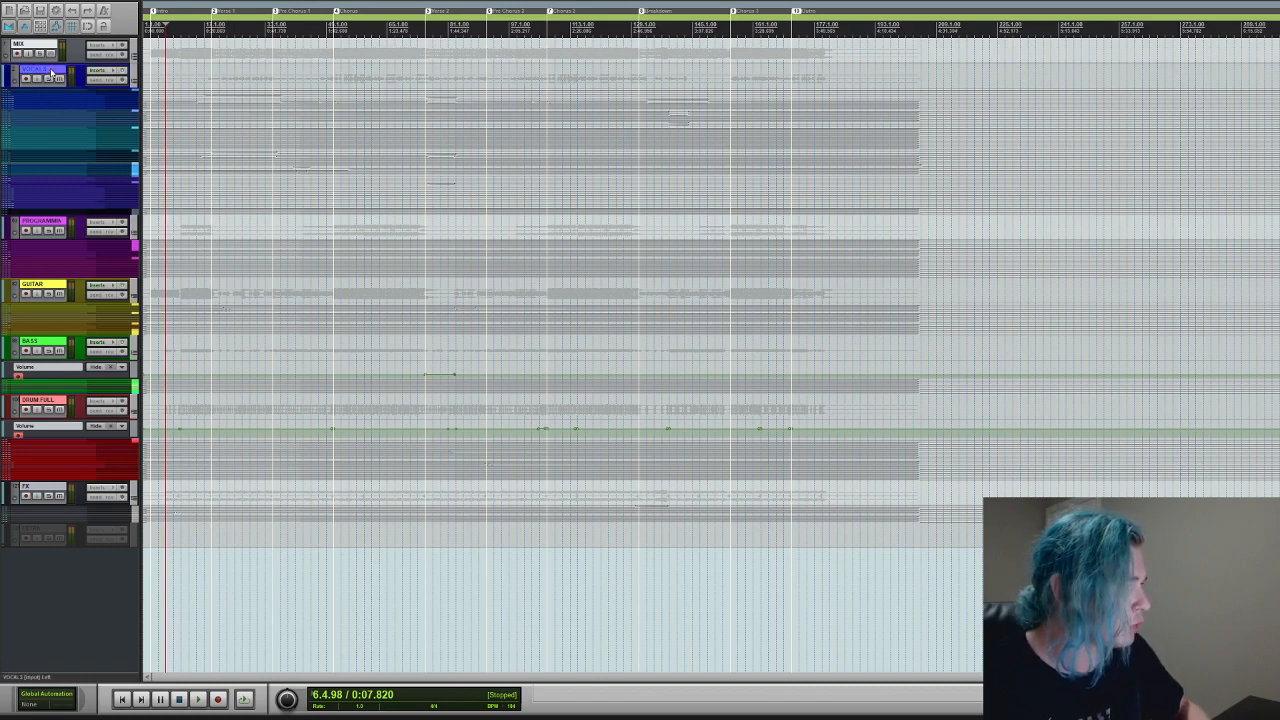
pyautogui.click(36, 402)
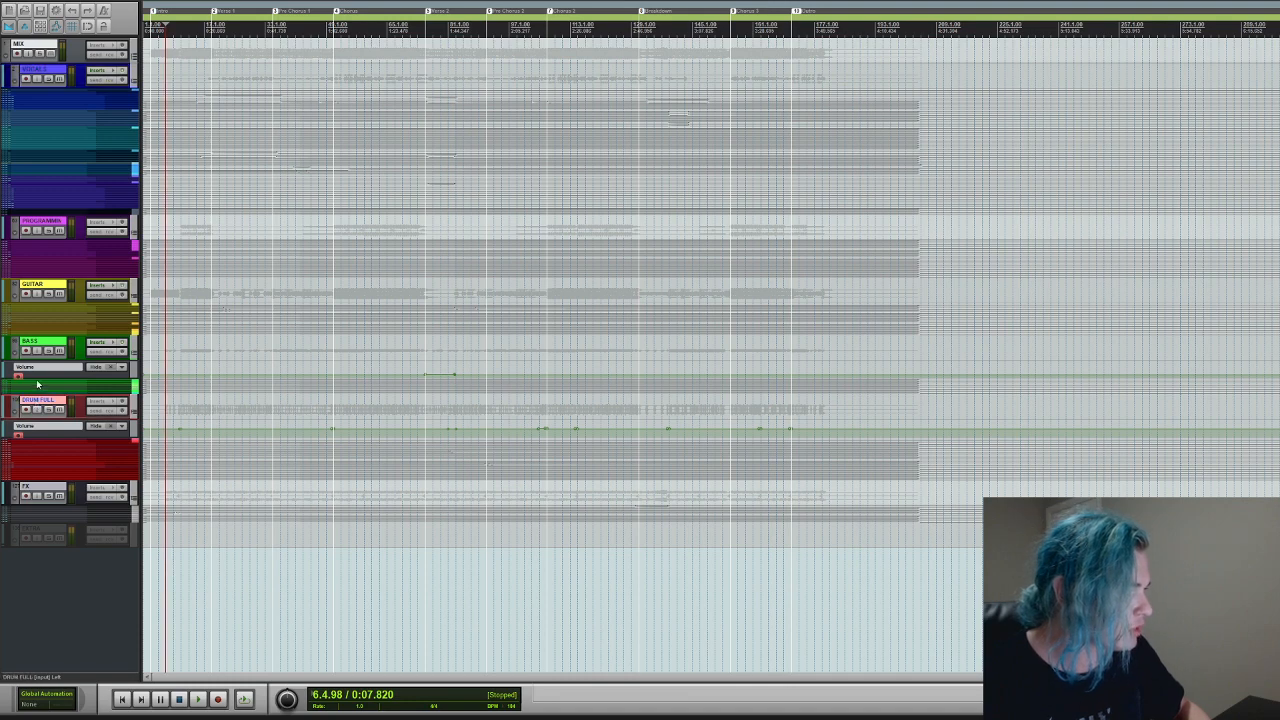
pyautogui.click(40, 345)
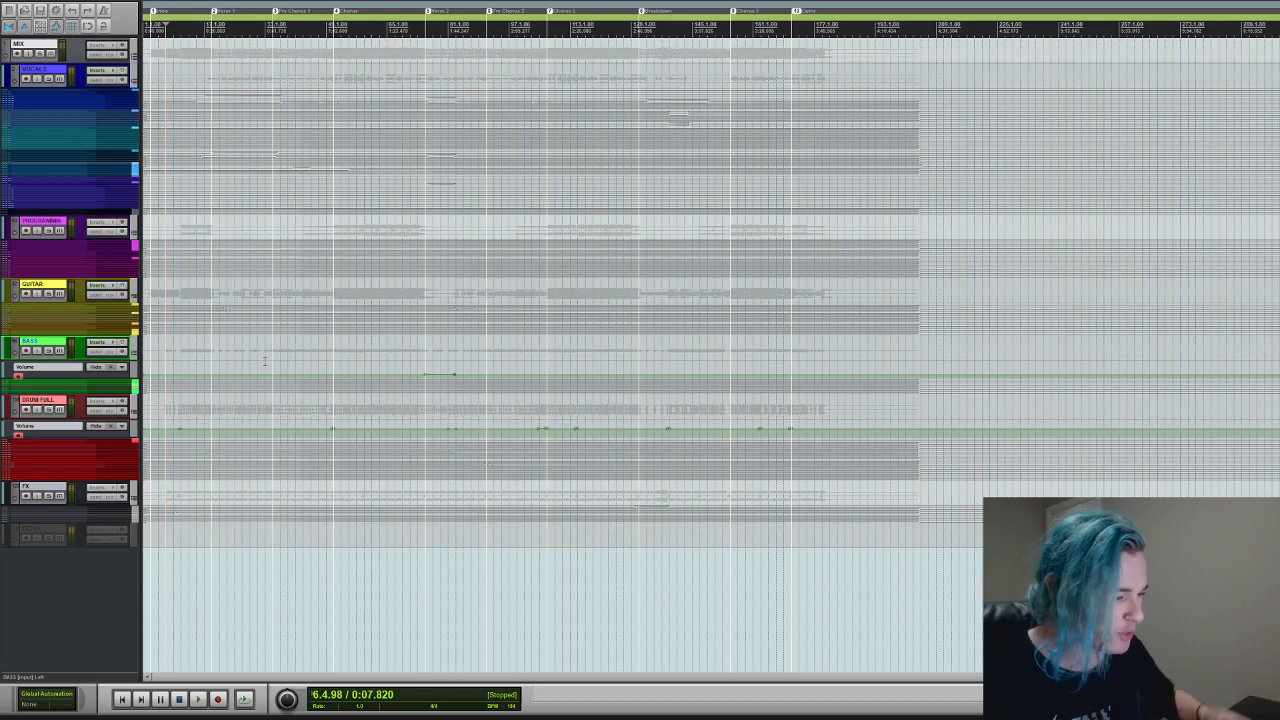
pyautogui.click(40, 286)
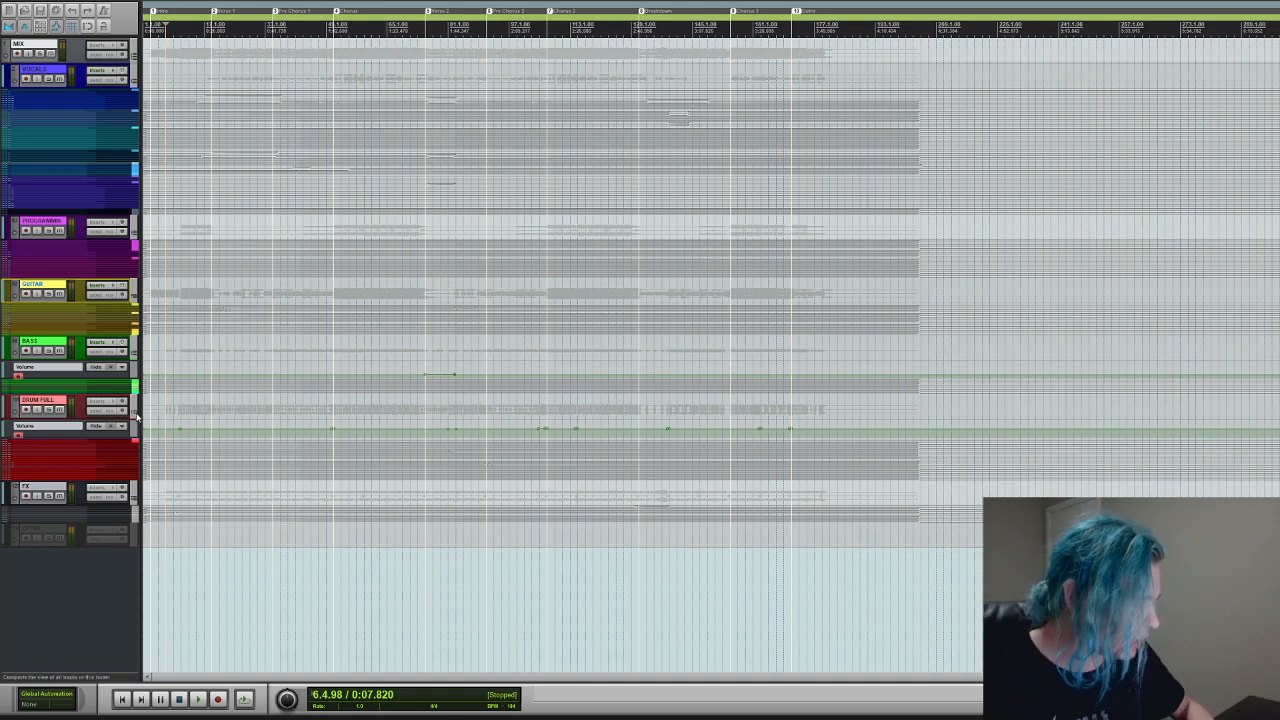
# - Expand the DRUM FULL, BASS, GUITAR, PROGRAMMING and VOCALS folders to show their child tracks
pyautogui.click(138, 418)
pyautogui.click(138, 363)
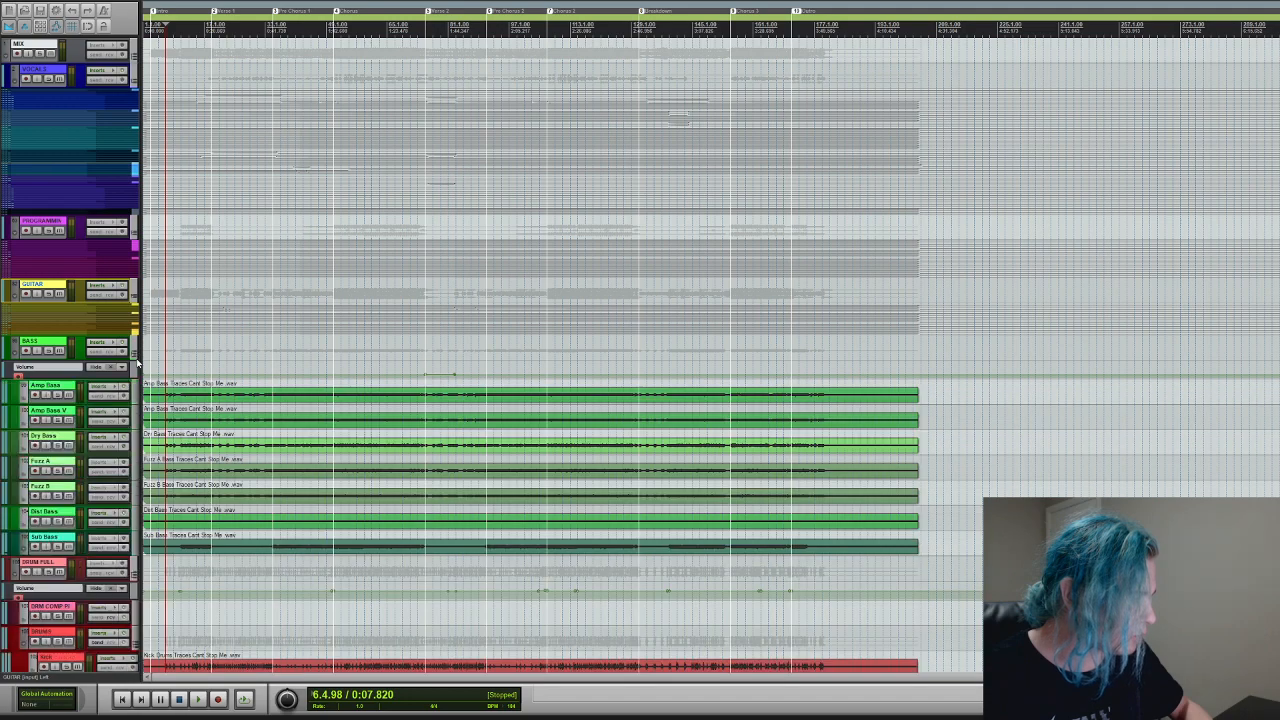
pyautogui.click(133, 300)
pyautogui.click(133, 236)
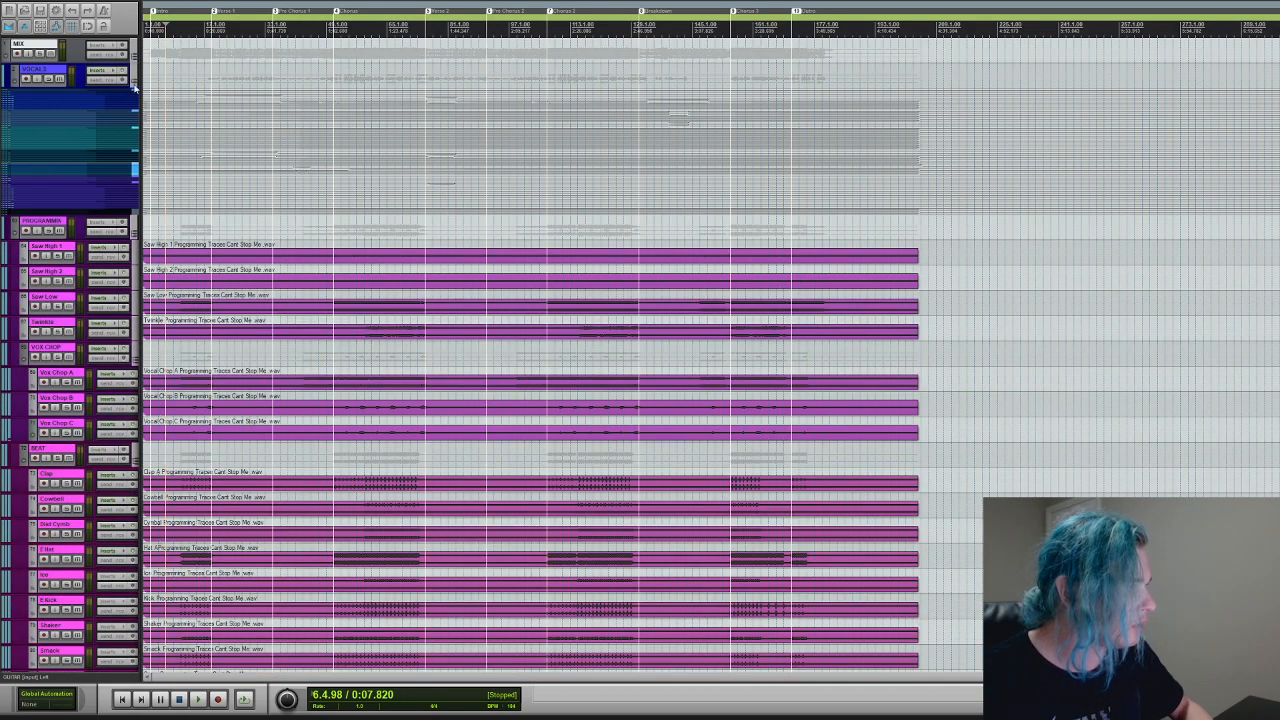
pyautogui.click(135, 88)
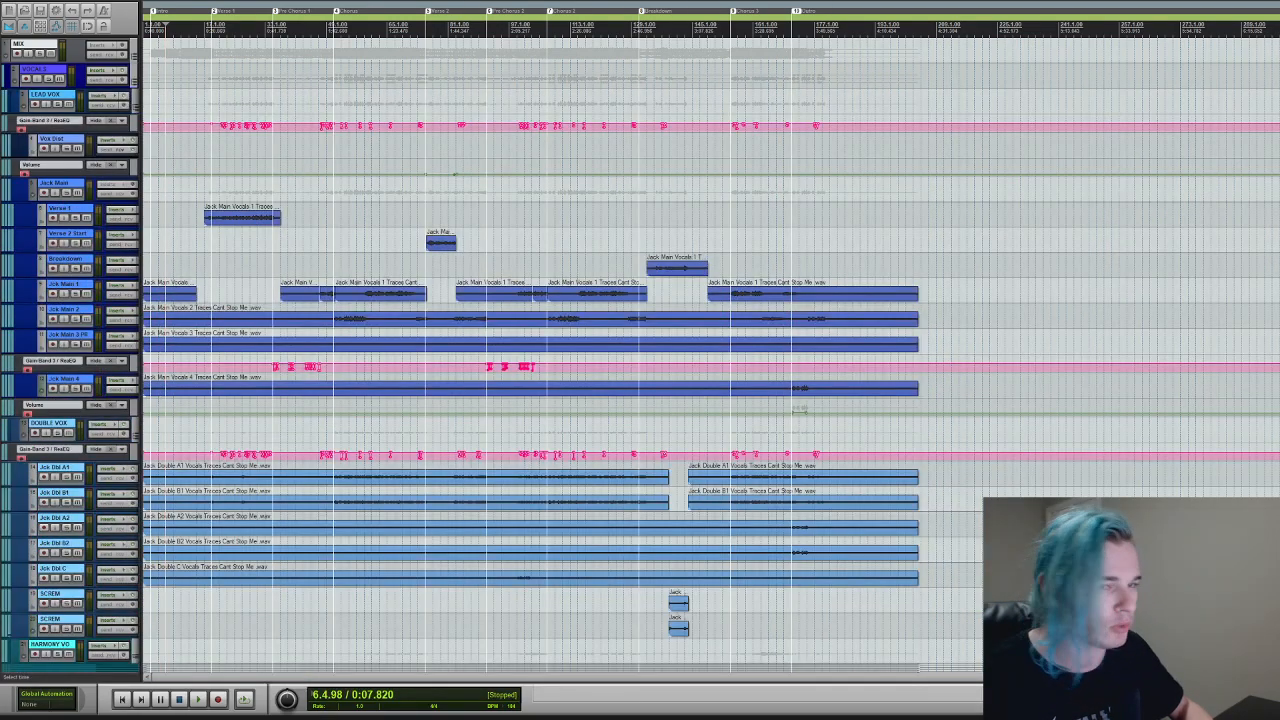
# - Look through the expanded session's vocal, programming, guitar, bass and drum tracks
pyautogui.scroll(-15, 640, 350)
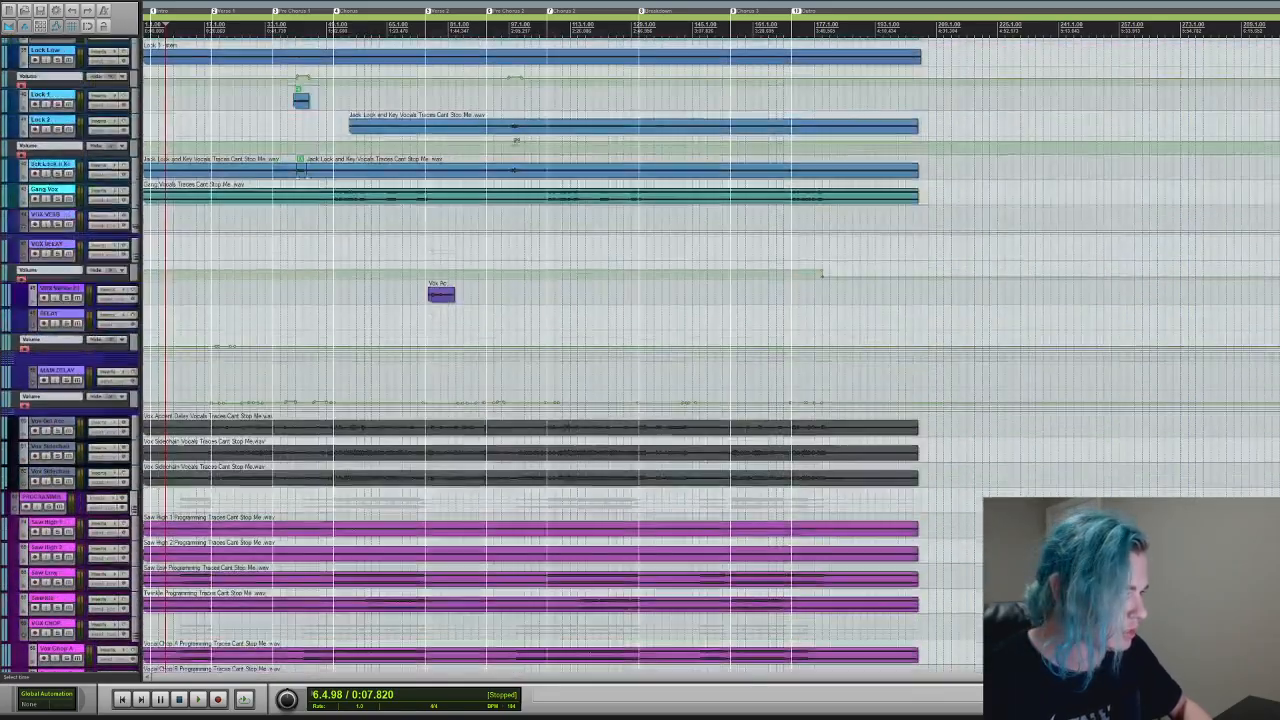
pyautogui.scroll(-15, 640, 350)
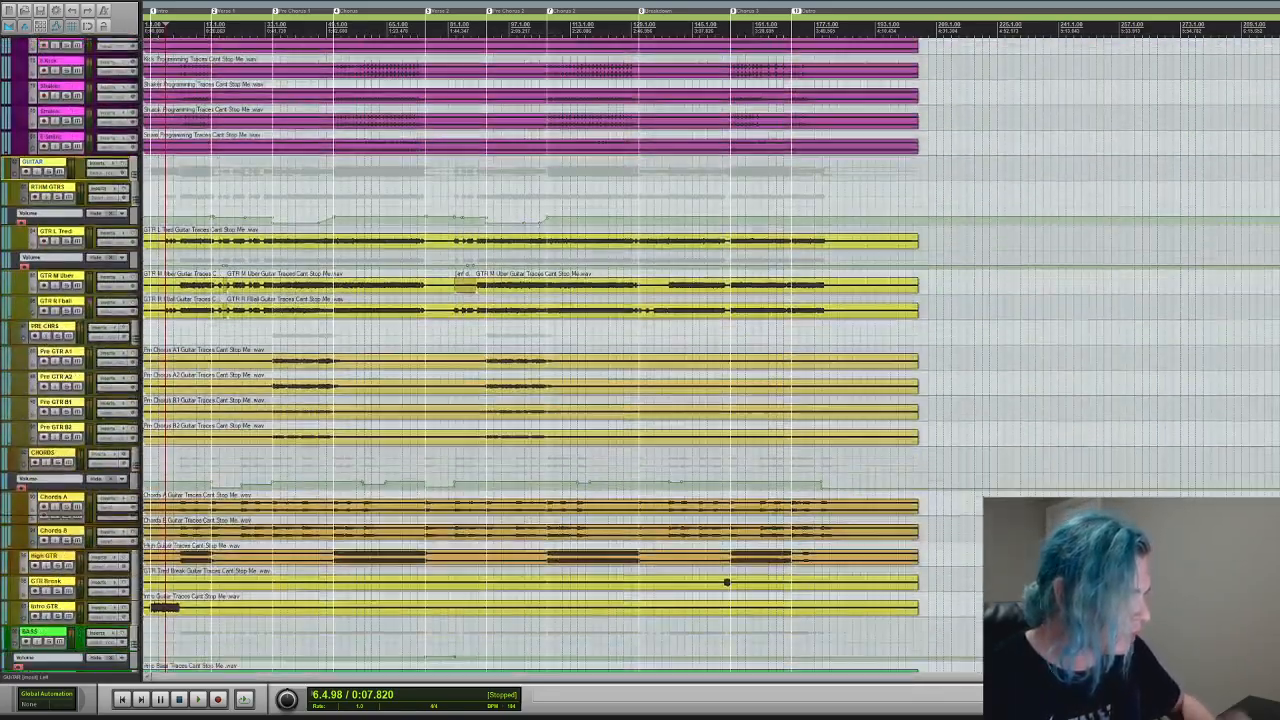
pyautogui.scroll(-15, 640, 350)
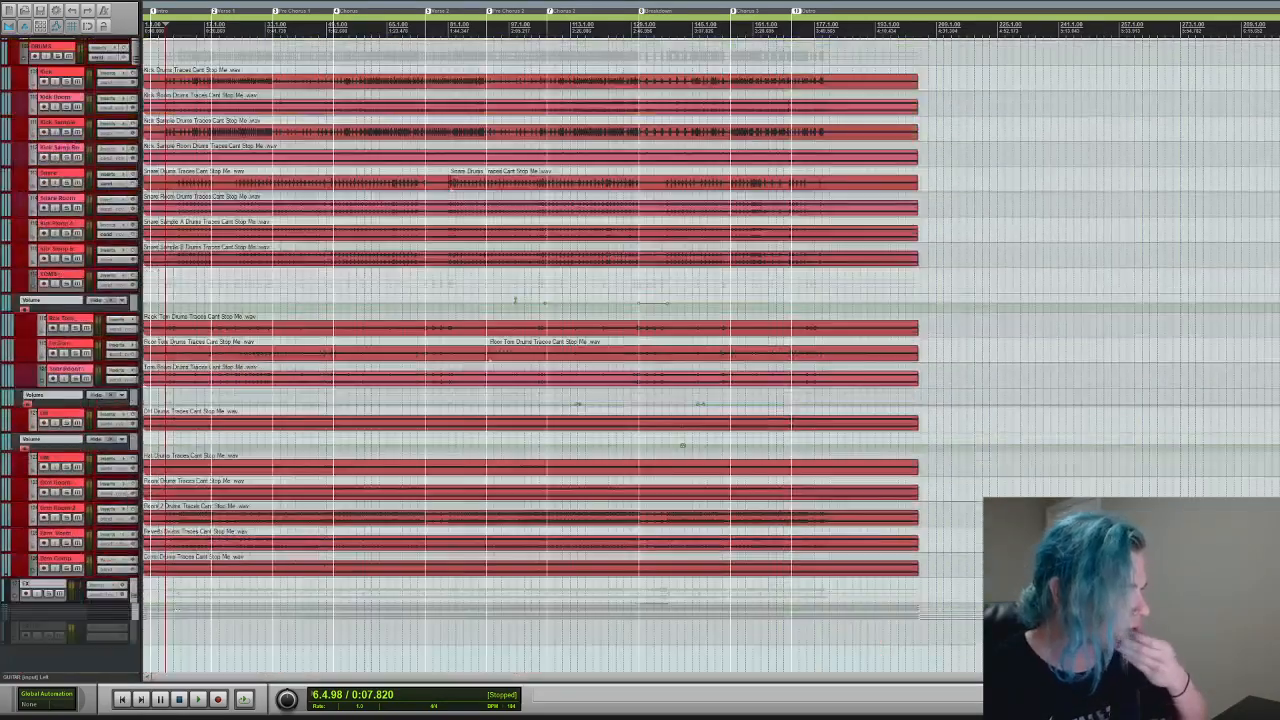
pyautogui.scroll(15, 515, 287)
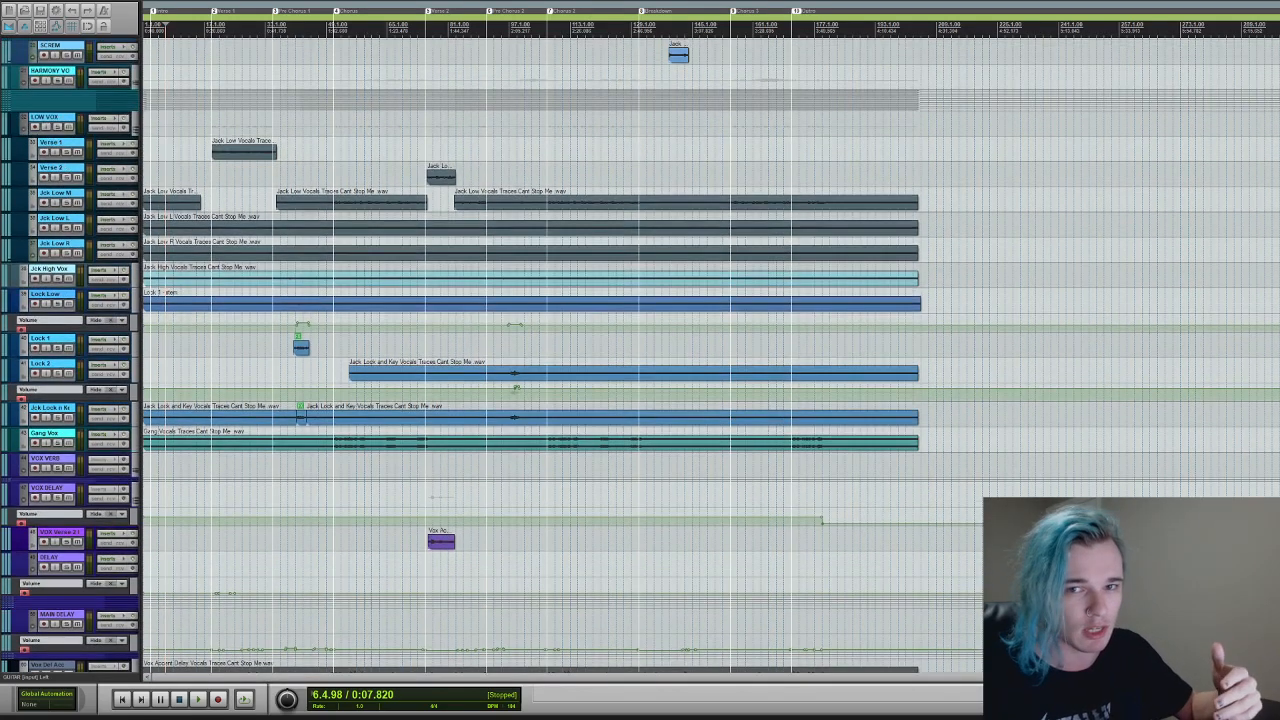
pyautogui.scroll(5, 560, 350)
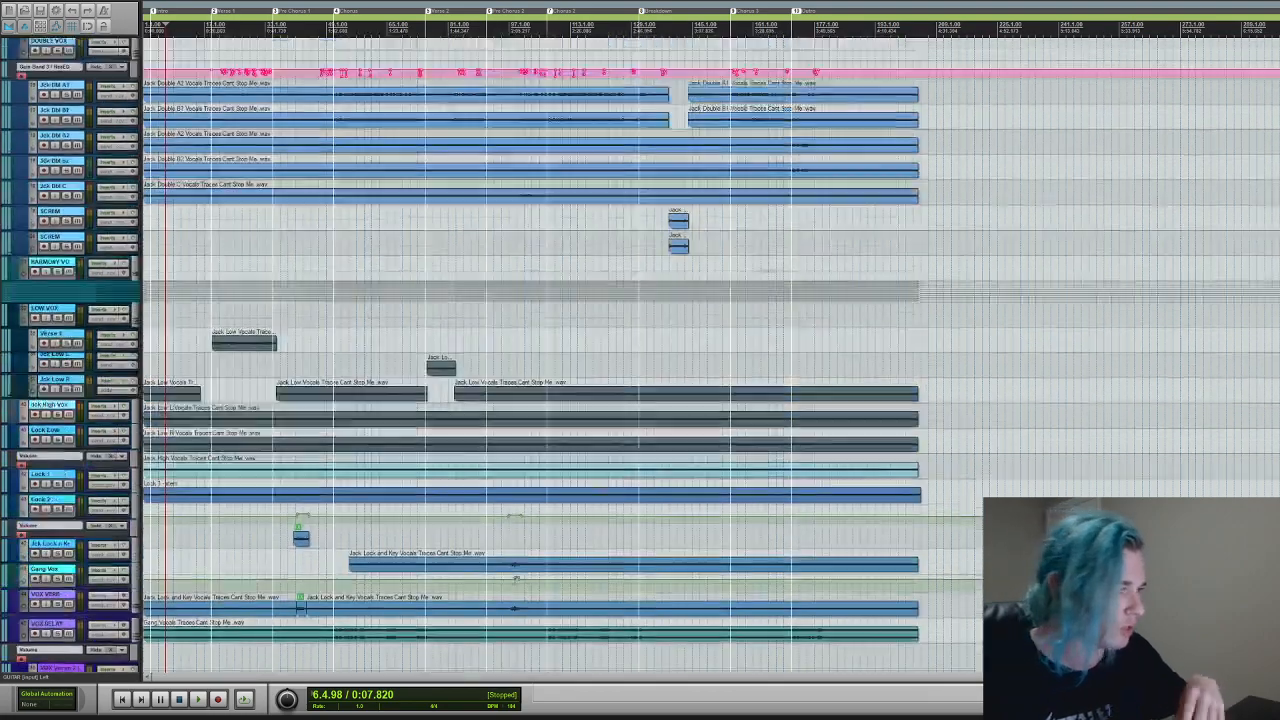
pyautogui.scroll(10, 560, 350)
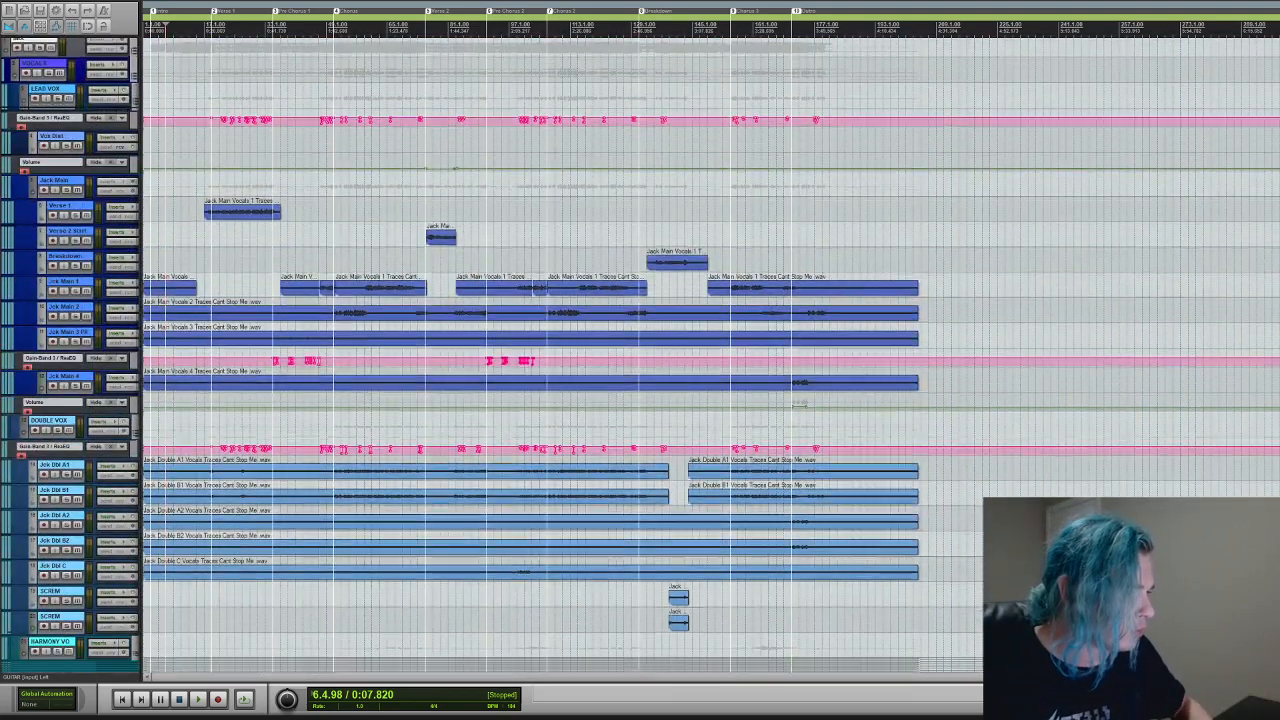
pyautogui.scroll(20, 560, 350)
pyautogui.scroll(-4, 560, 350)
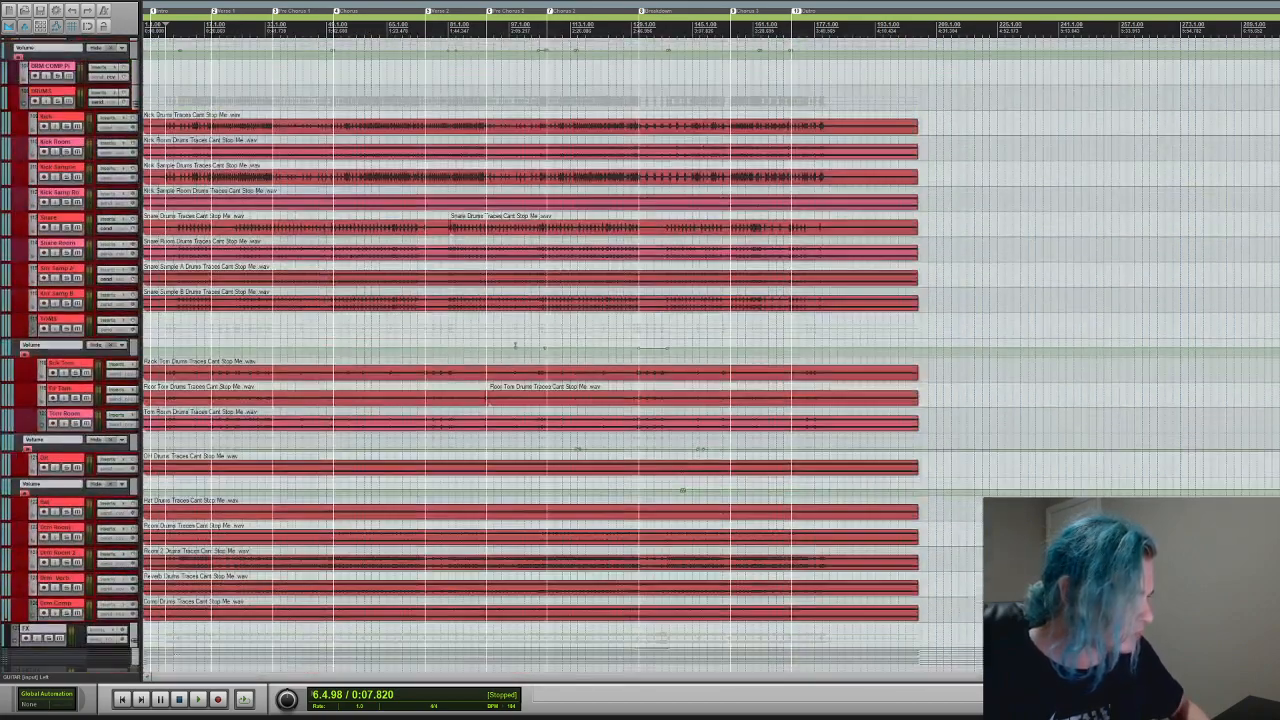
pyautogui.scroll(15, 560, 350)
pyautogui.scroll(20, 560, 350)
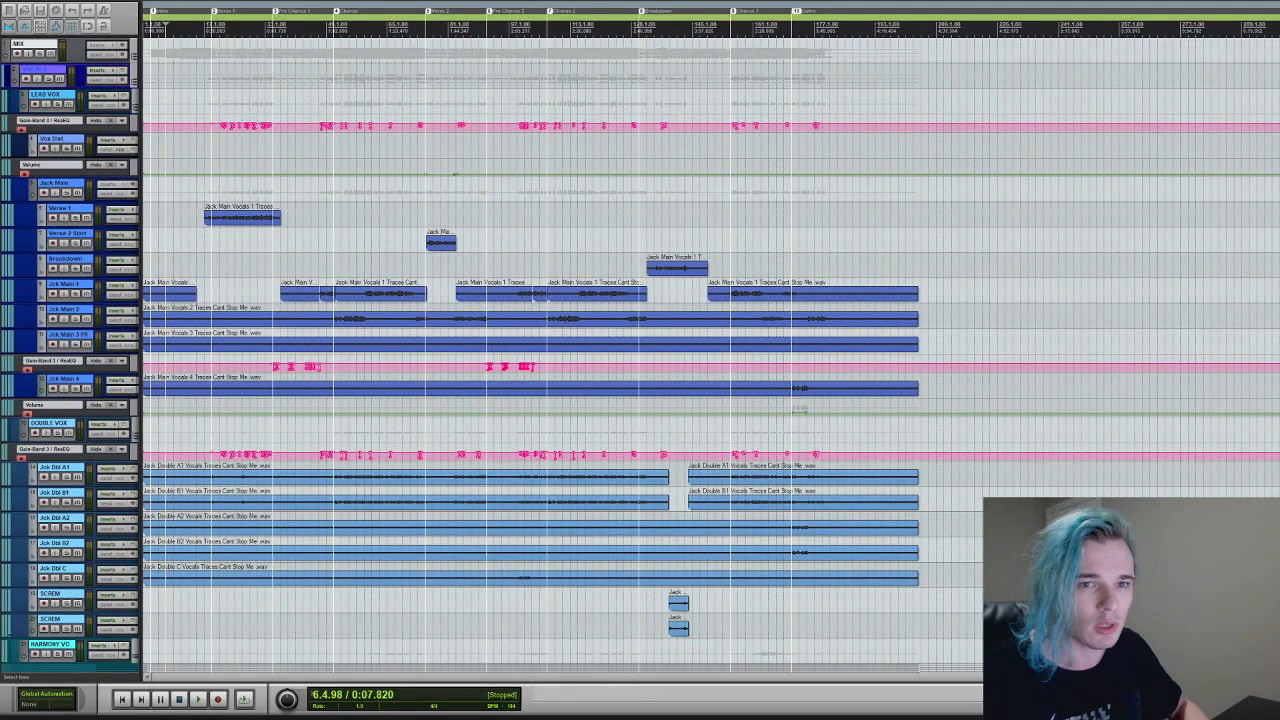
# - Select all tracks from the VOCALS folder through the last FX track and mute them
pyautogui.scroll(-20, 454, 174)
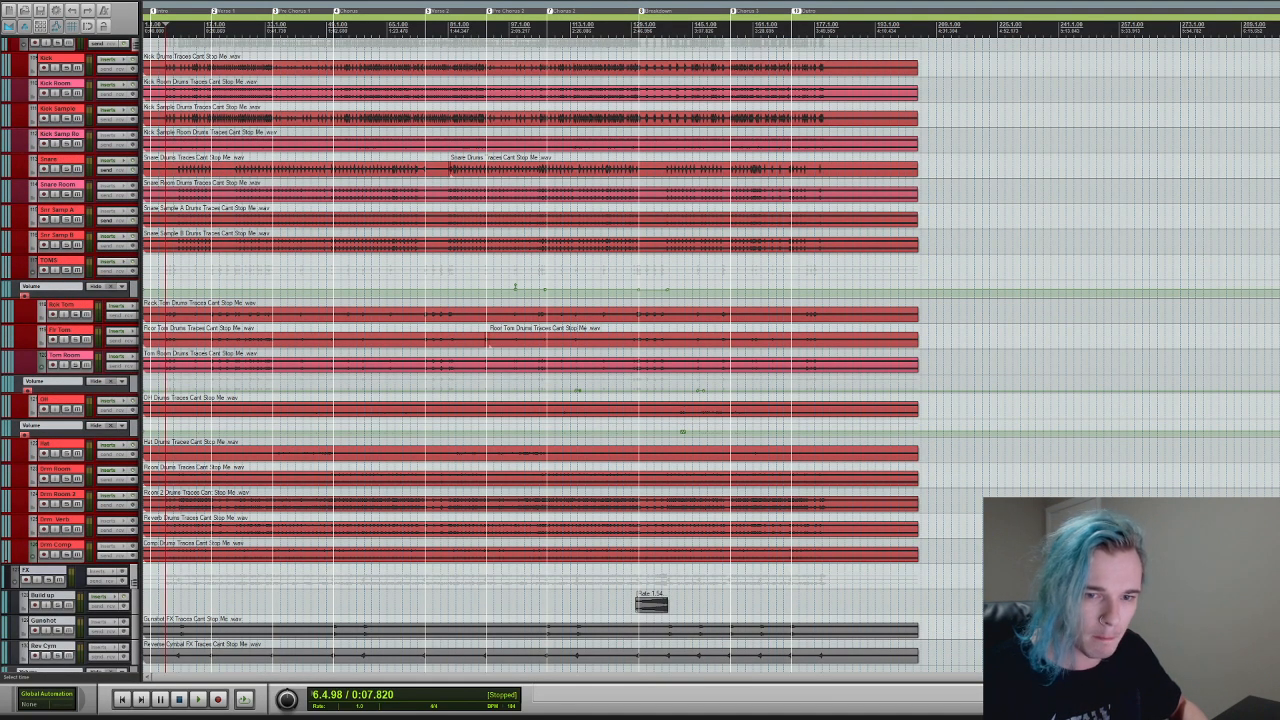
pyautogui.scroll(-5, 52, 588)
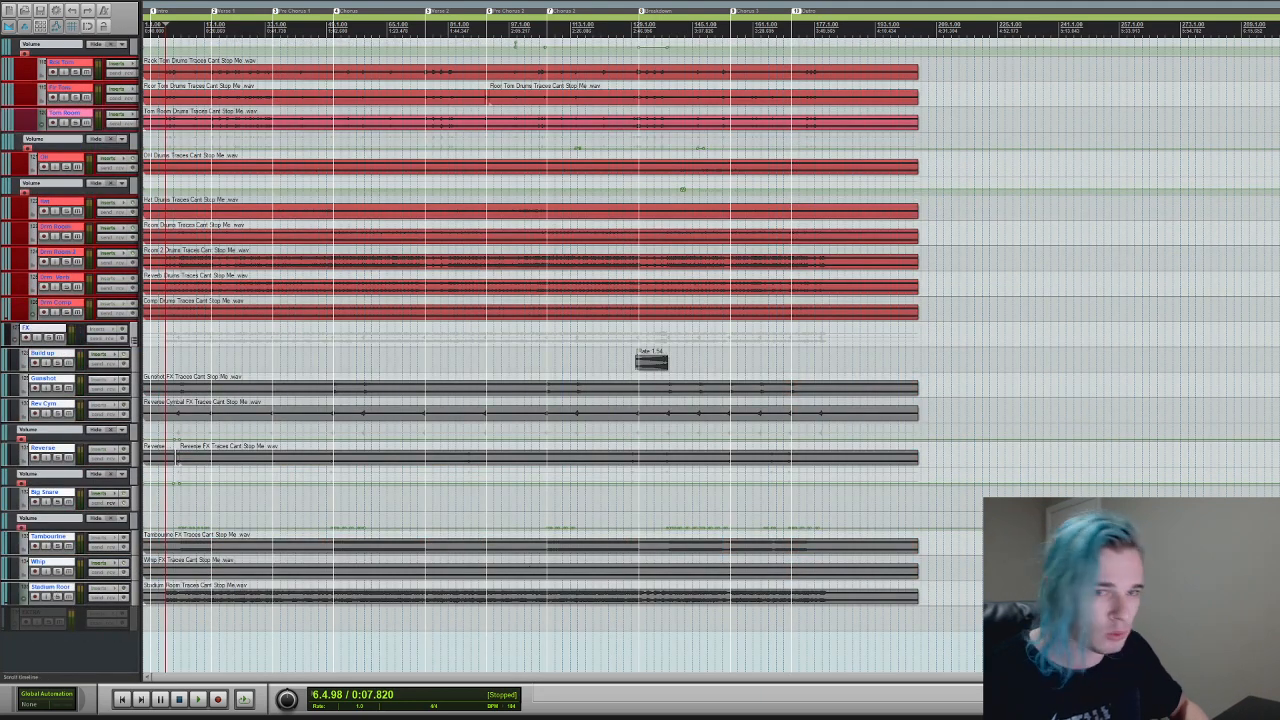
pyautogui.hotkey('ctrl', 'a')
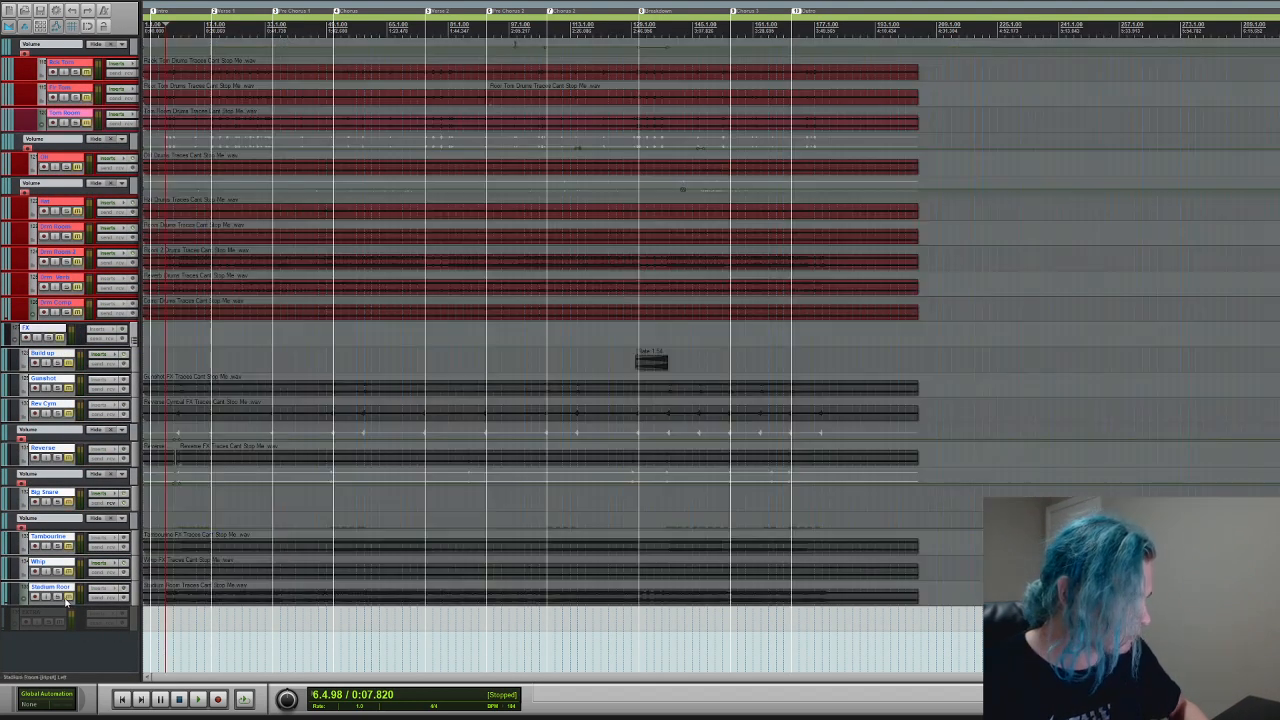
# - Unmute the DRUM FULL and DRUMS folders and the Kick, Kick Room, Snare and Snare Room tracks
pyautogui.scroll(8, 2, 115)
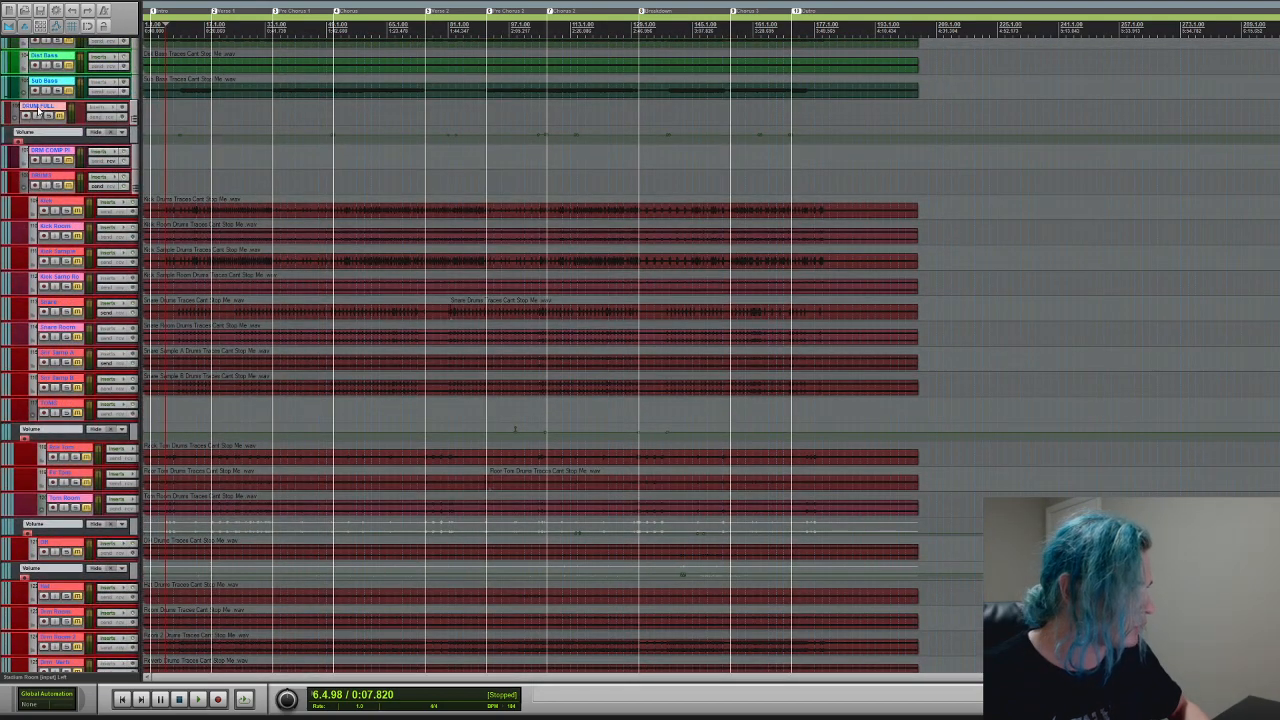
pyautogui.click(60, 118)
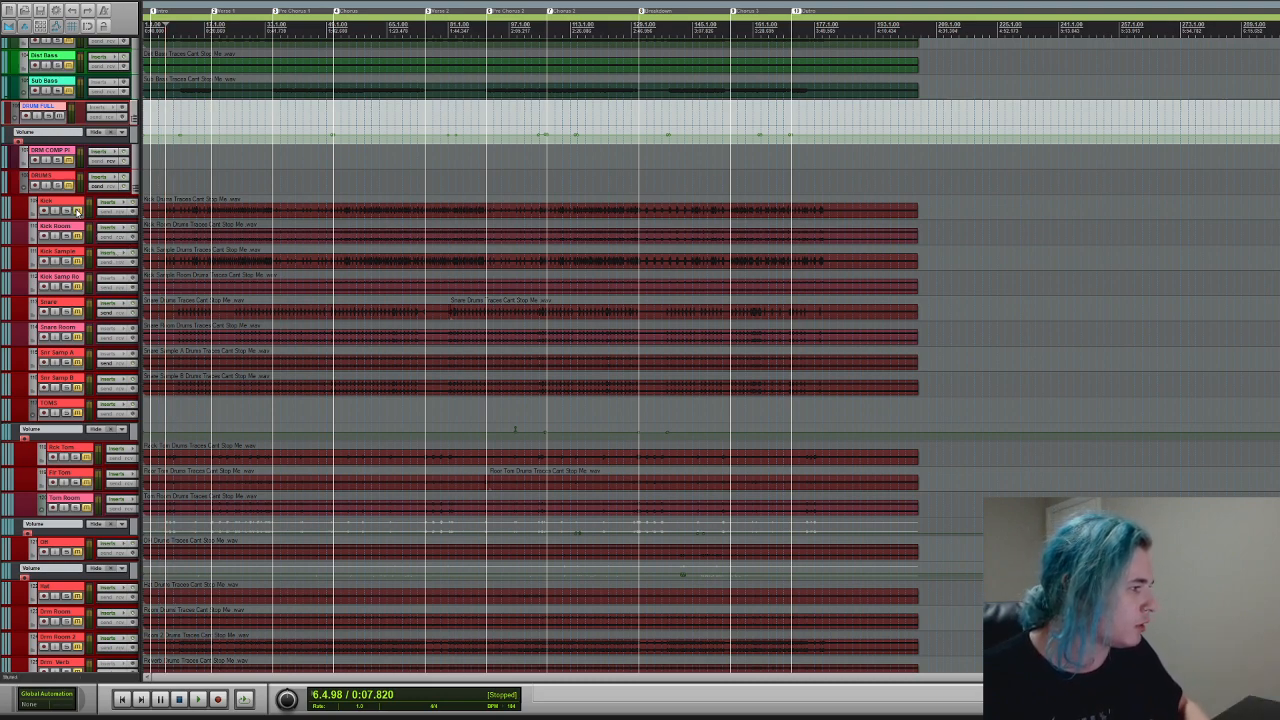
pyautogui.click(69, 186)
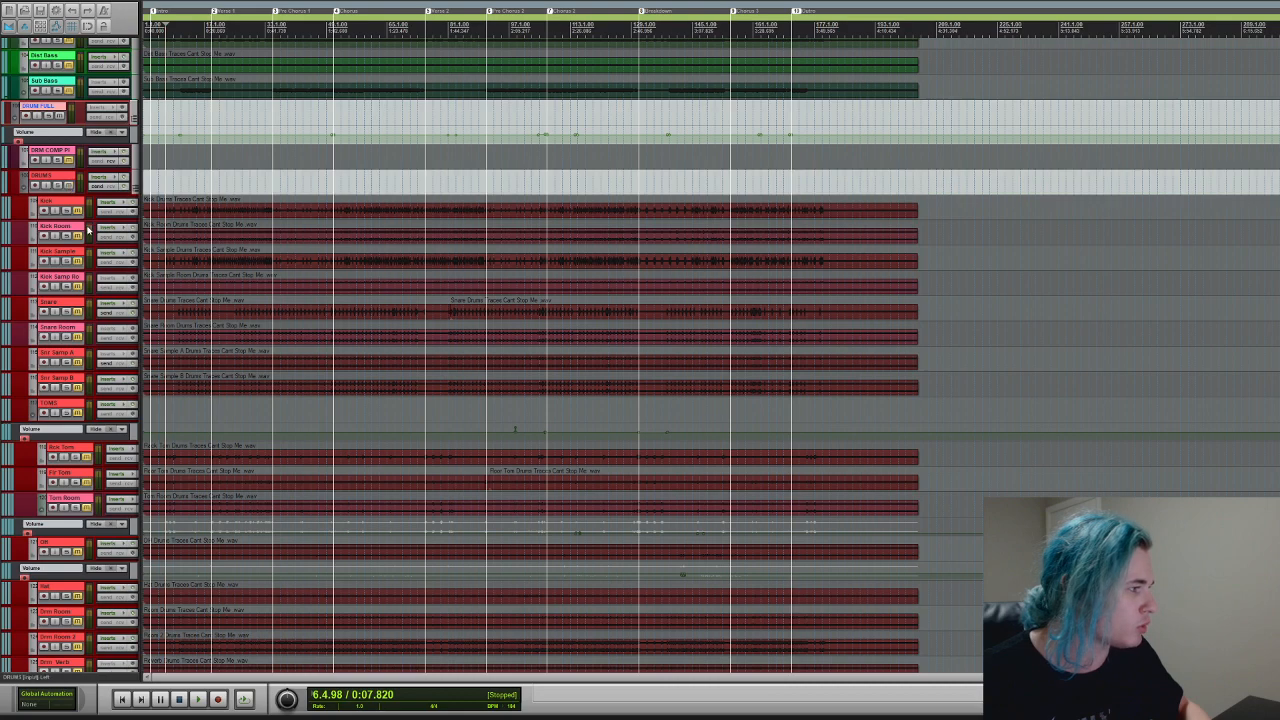
pyautogui.click(79, 212)
pyautogui.click(79, 237)
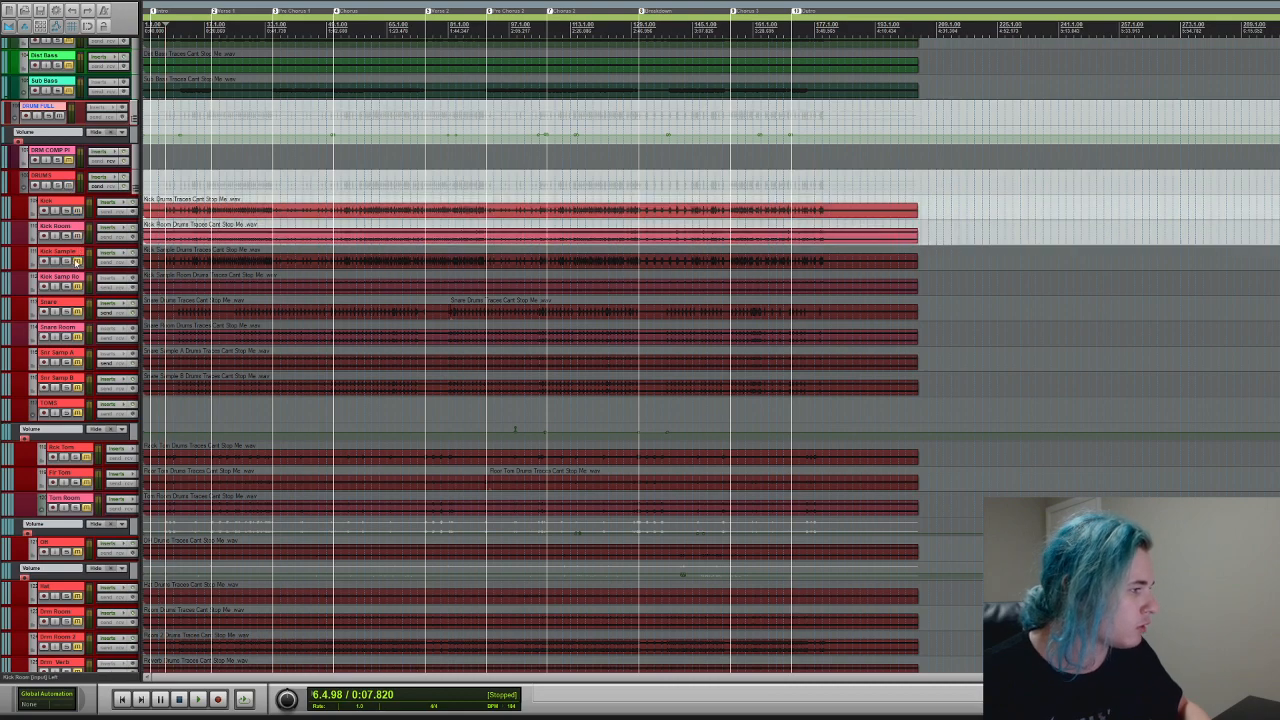
pyautogui.click(79, 311)
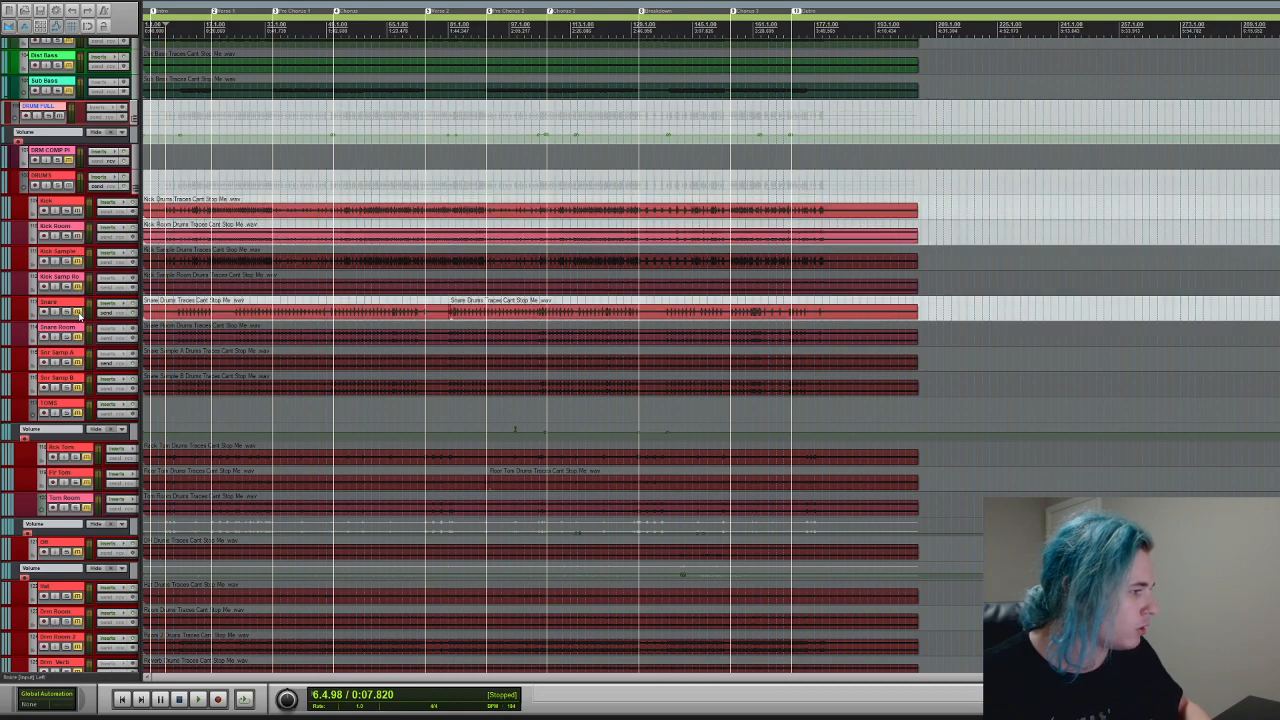
pyautogui.click(79, 337)
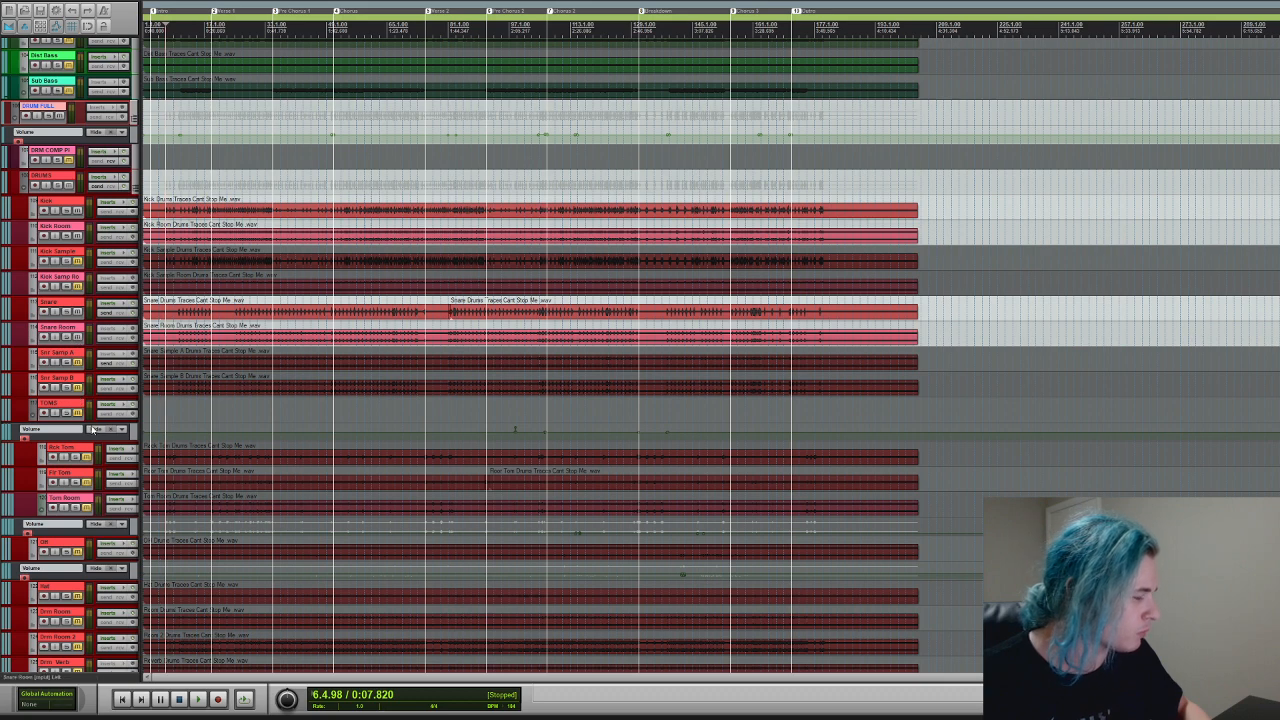
# - Unmute the TOMS folder and its rack tom, floor tom and Tom Room tracks
pyautogui.click(79, 412)
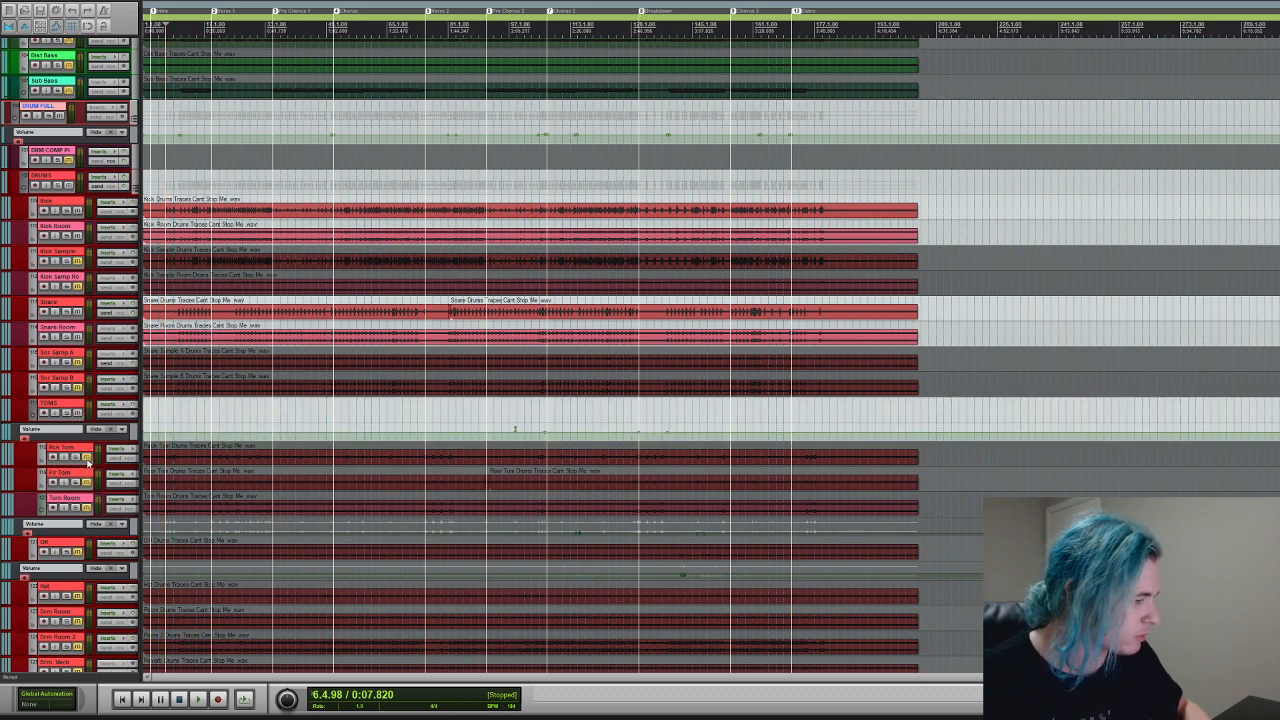
pyautogui.click(86, 457)
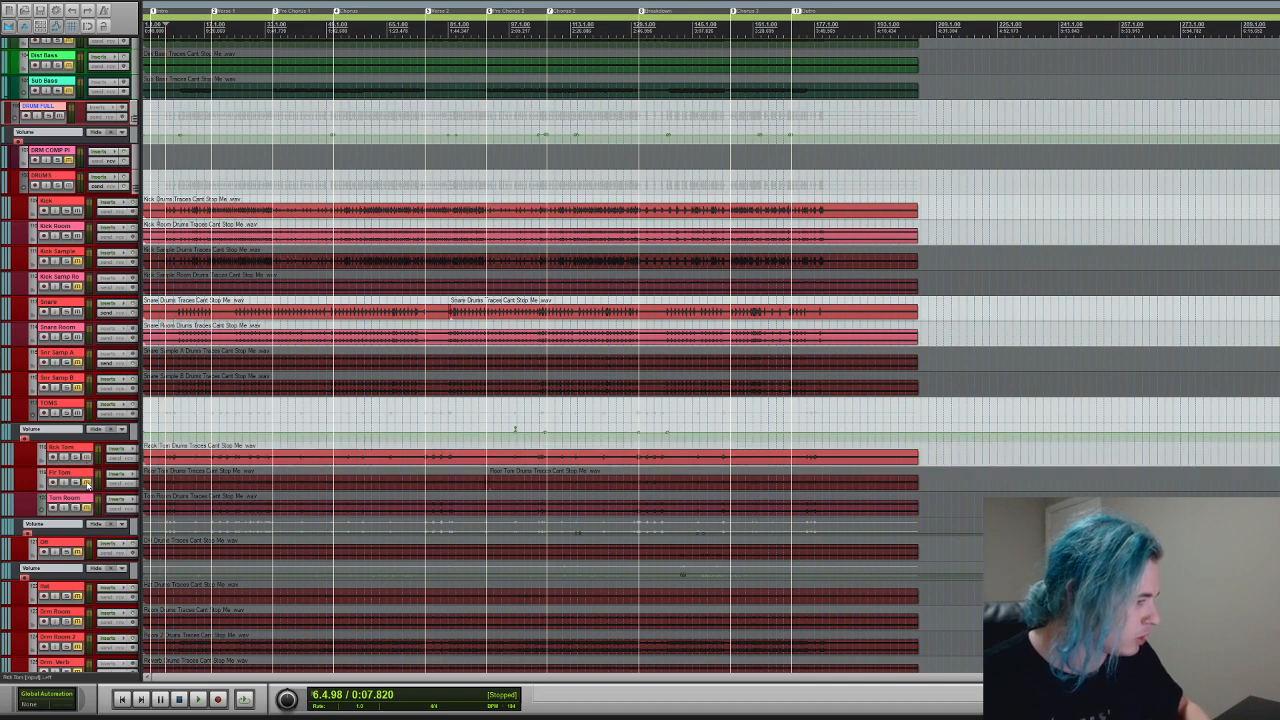
pyautogui.click(86, 482)
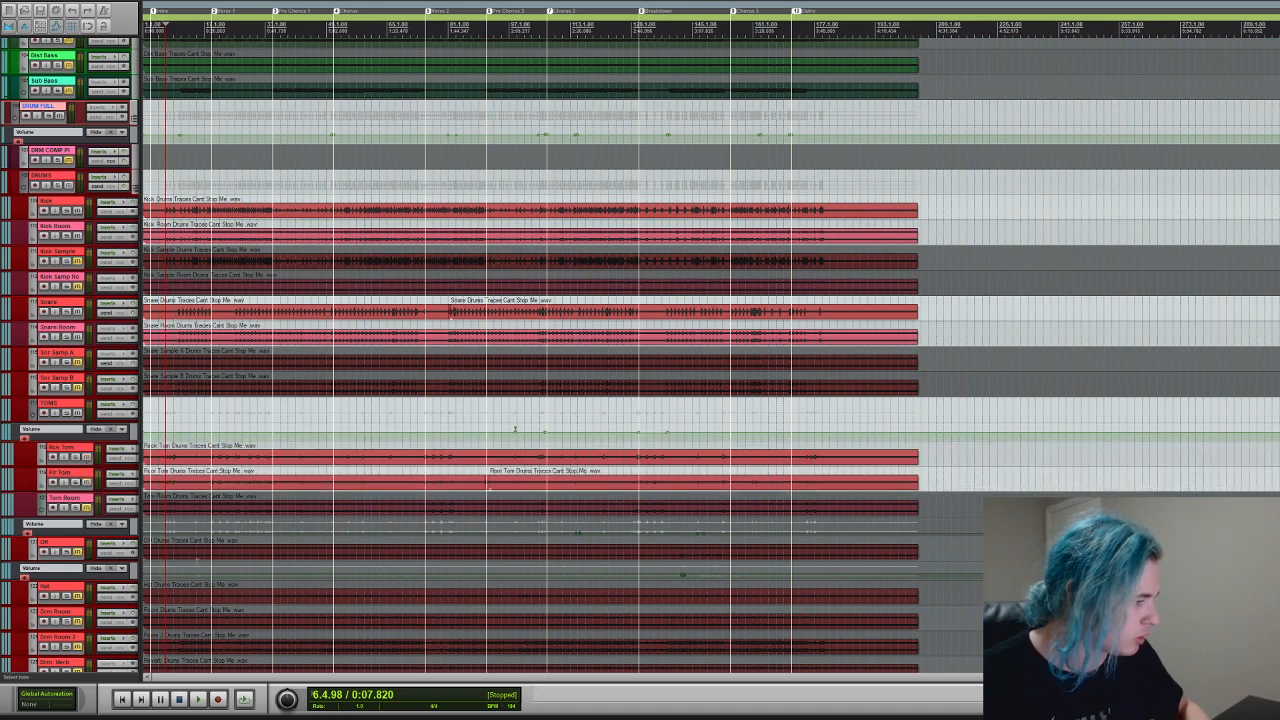
pyautogui.click(86, 509)
# - Unmute the OH, Hat and first Drm Room tracks, leaving the remaining room, verb and comp tracks muted
pyautogui.click(86, 553)
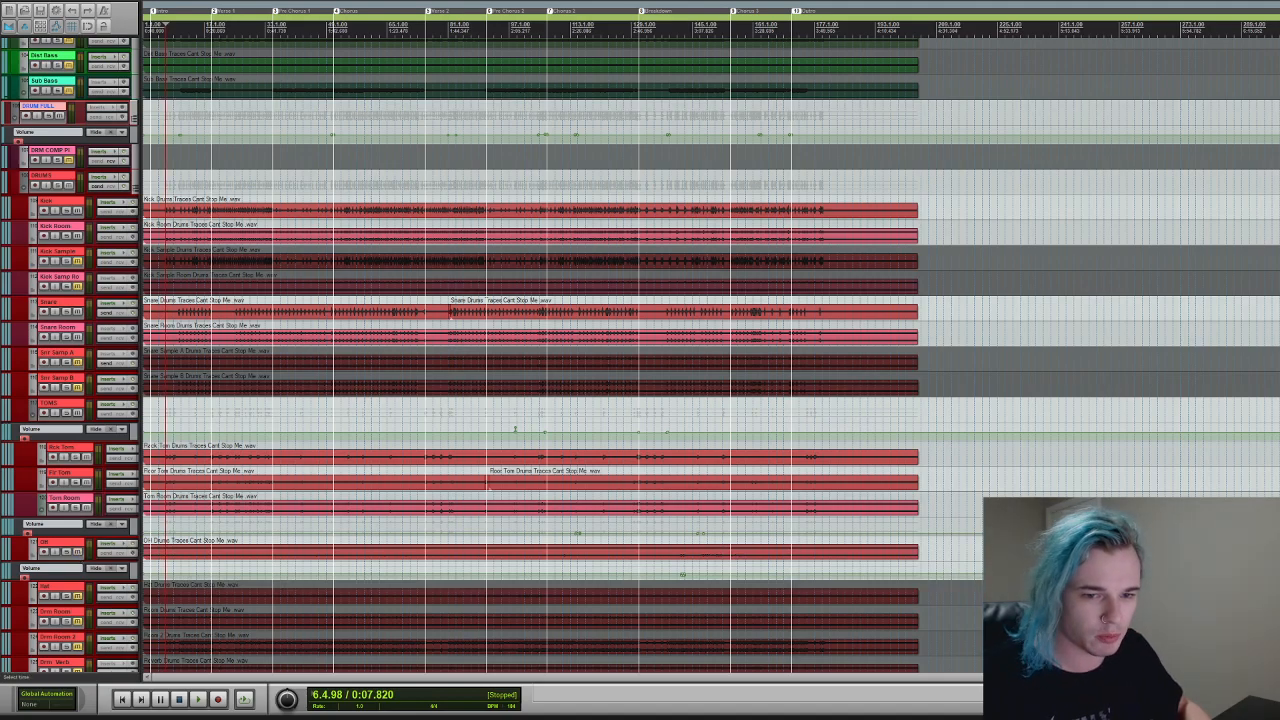
pyautogui.scroll(-3, 143, 540)
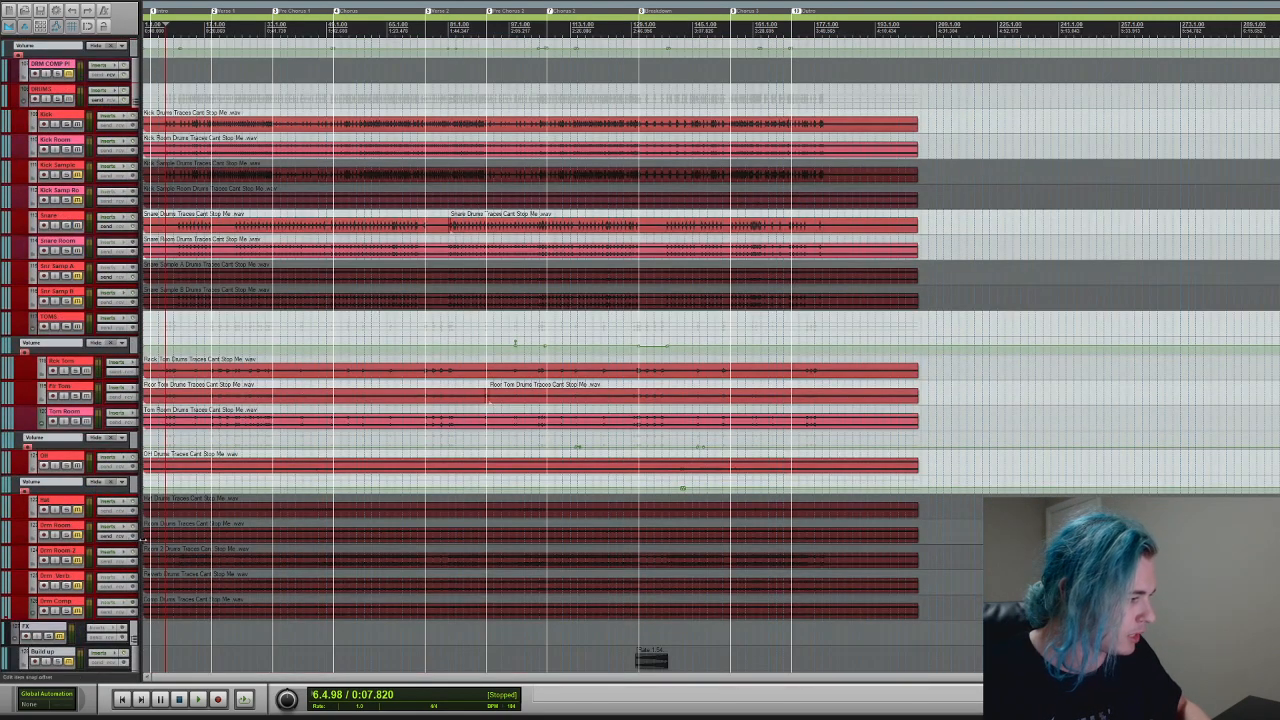
pyautogui.click(78, 509)
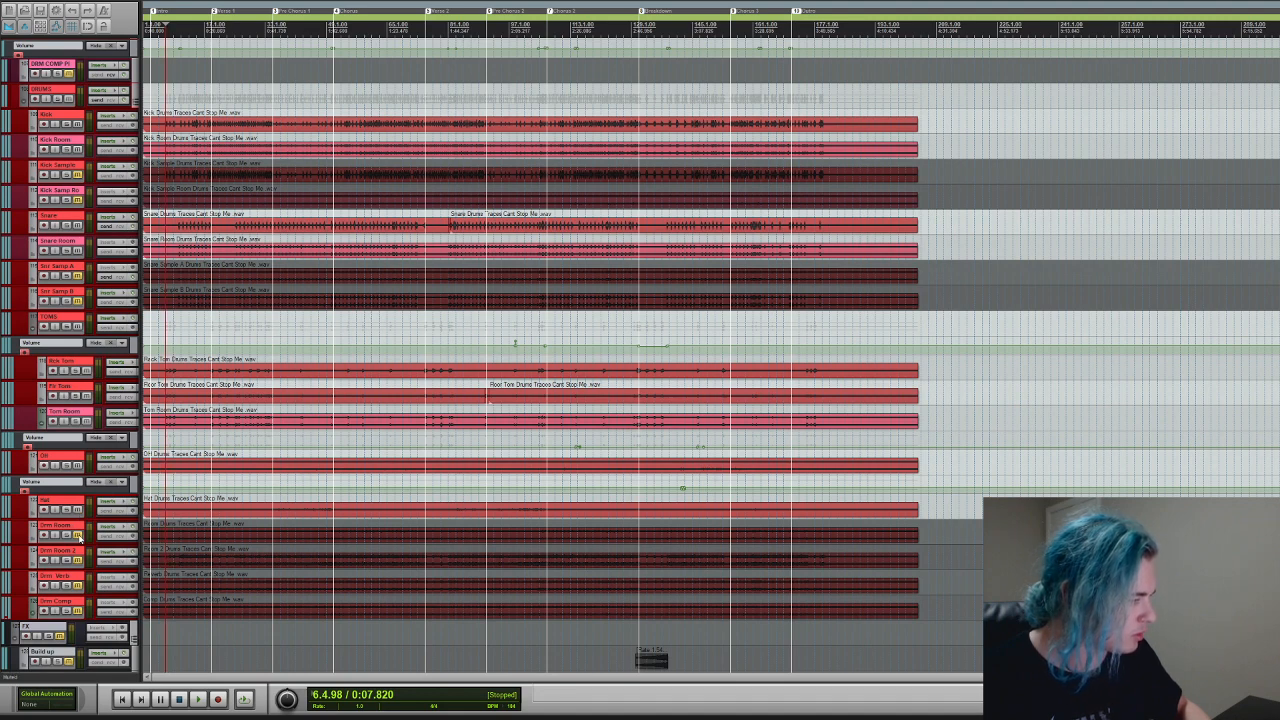
pyautogui.click(78, 534)
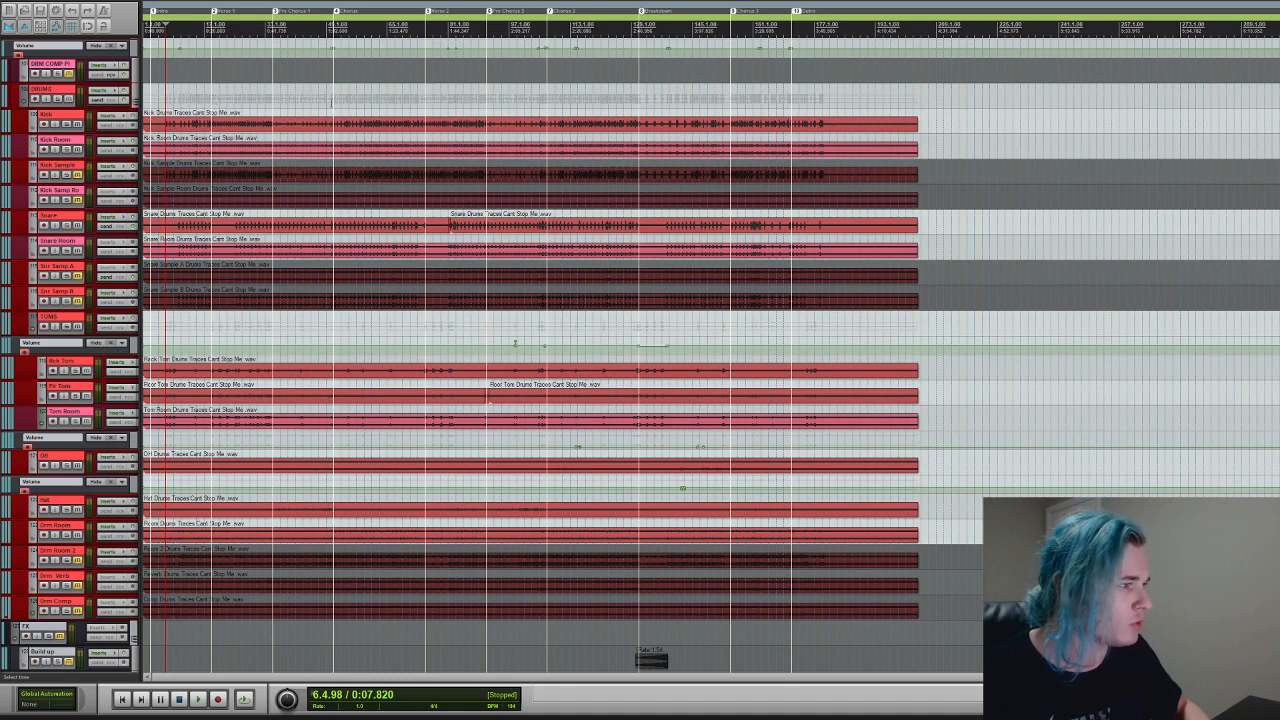
# - Play the natural drums from bar 50, just before the first chorus, and replay them with the Drm Verb track unmuted
pyautogui.click(331, 101)
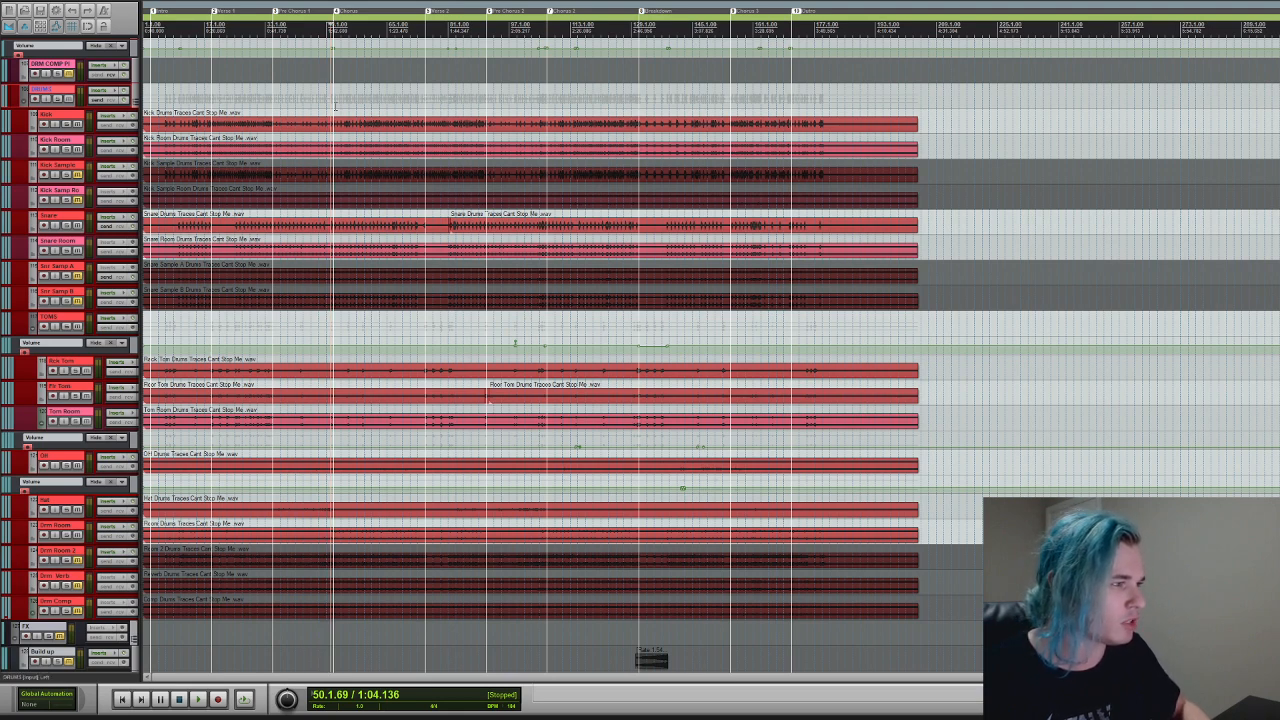
pyautogui.press('space')
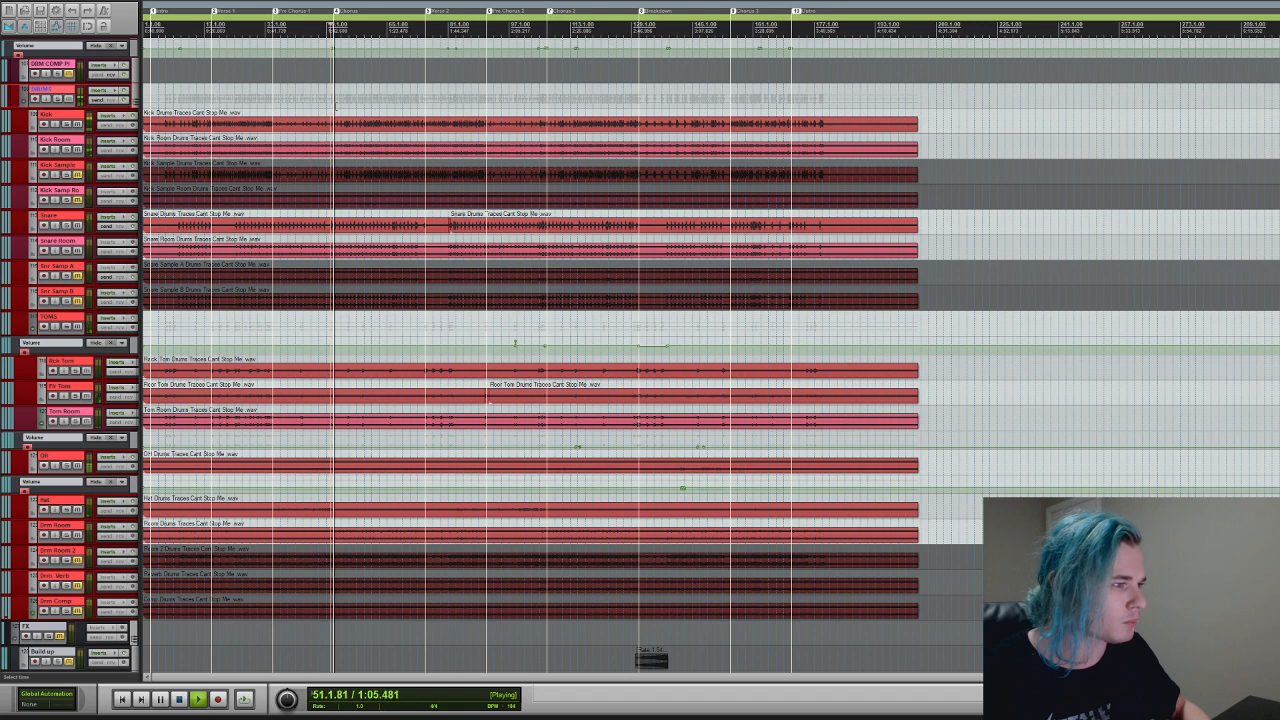
pyautogui.hotkey('ctrl', ']')
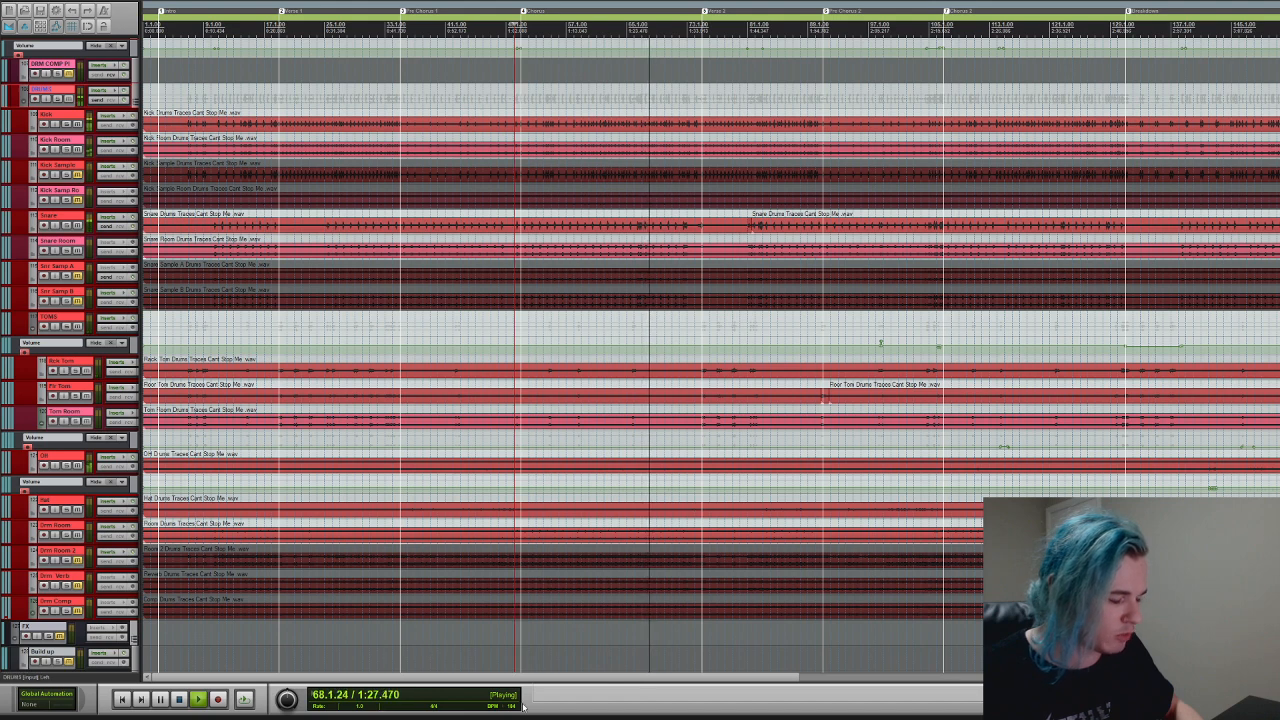
pyautogui.press('space')
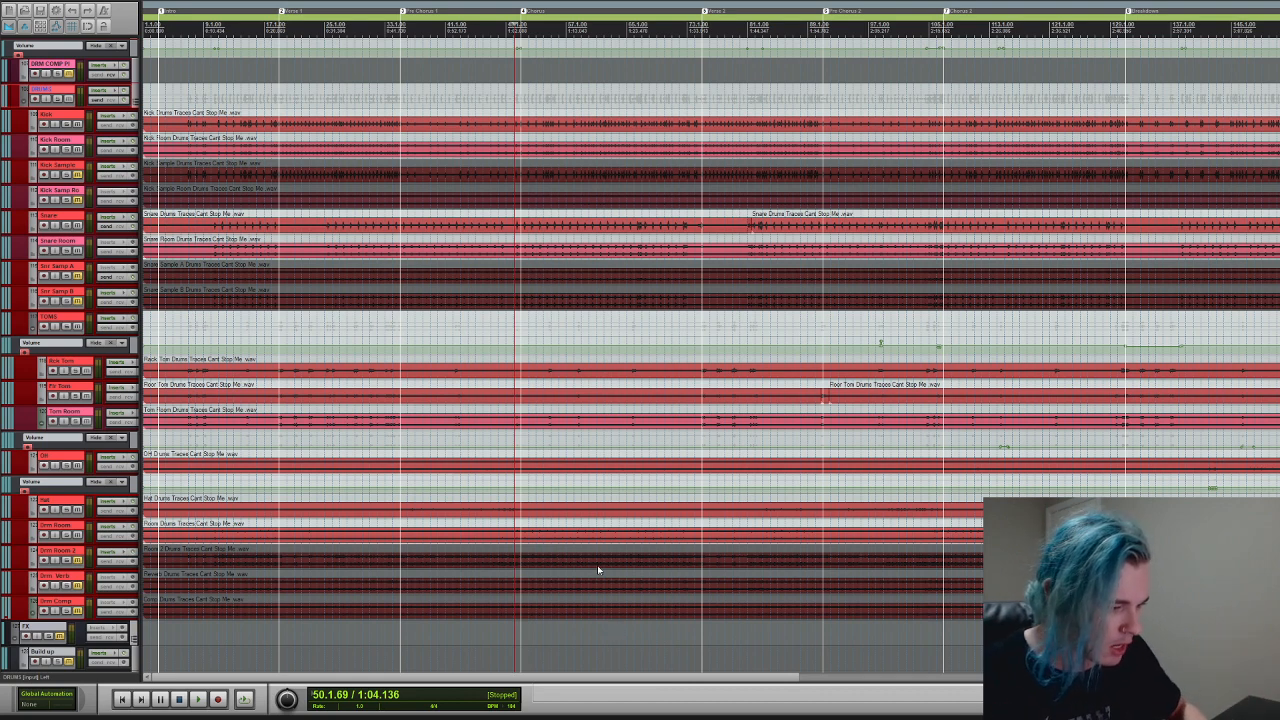
pyautogui.press('space')
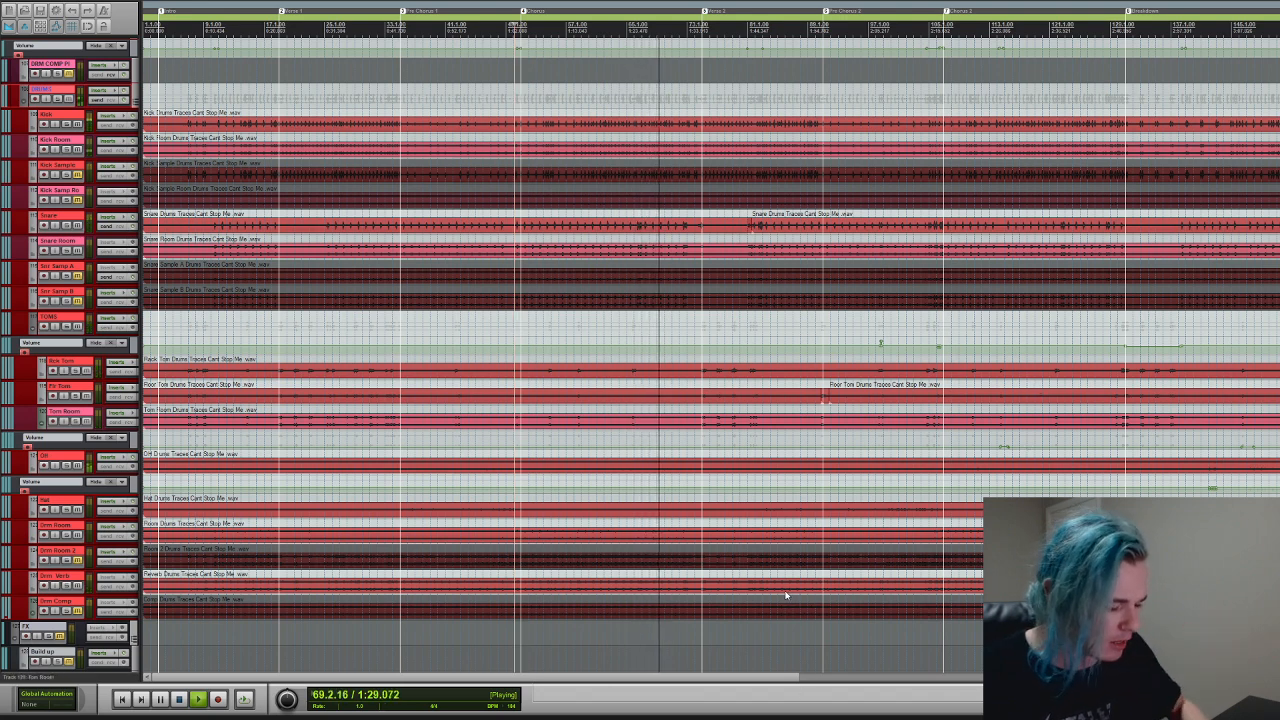
pyautogui.press('space')
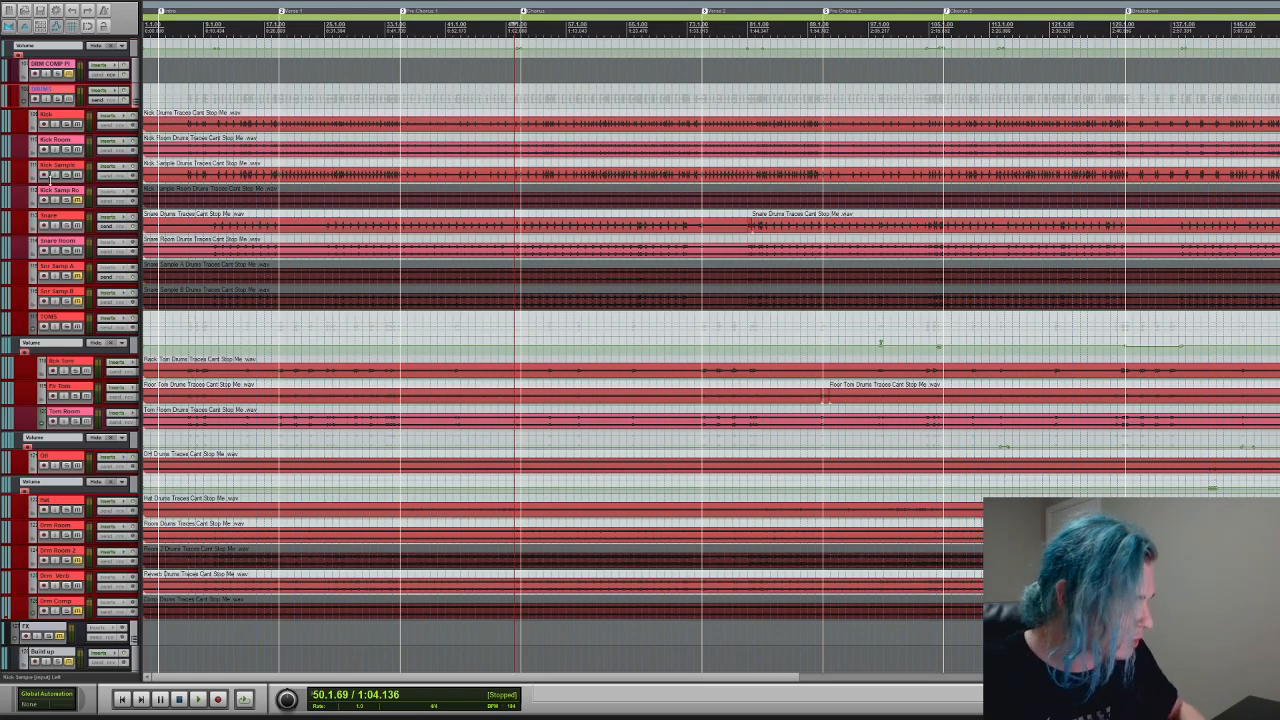
# - Unmute the Kick Sample and Kick Sample Room tracks and audition Kick Sample alone from bar 22, clearing its solo at the end
pyautogui.click(78, 202)
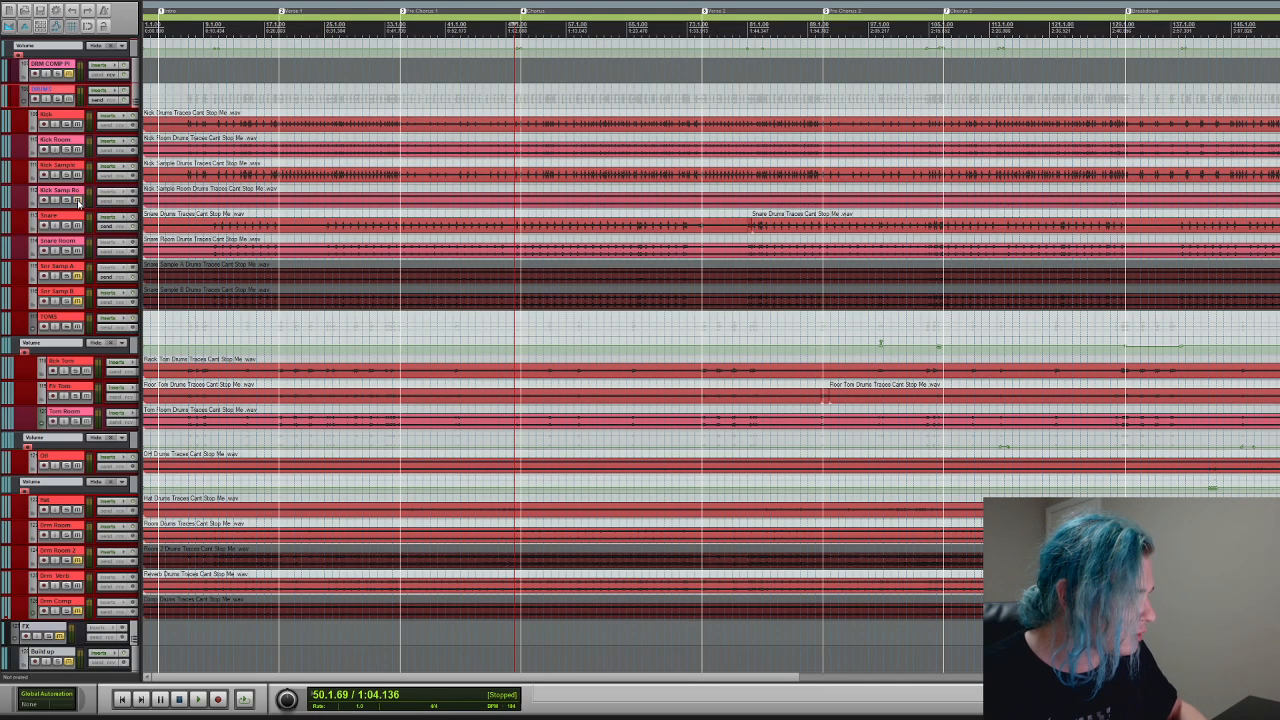
pyautogui.click(67, 175)
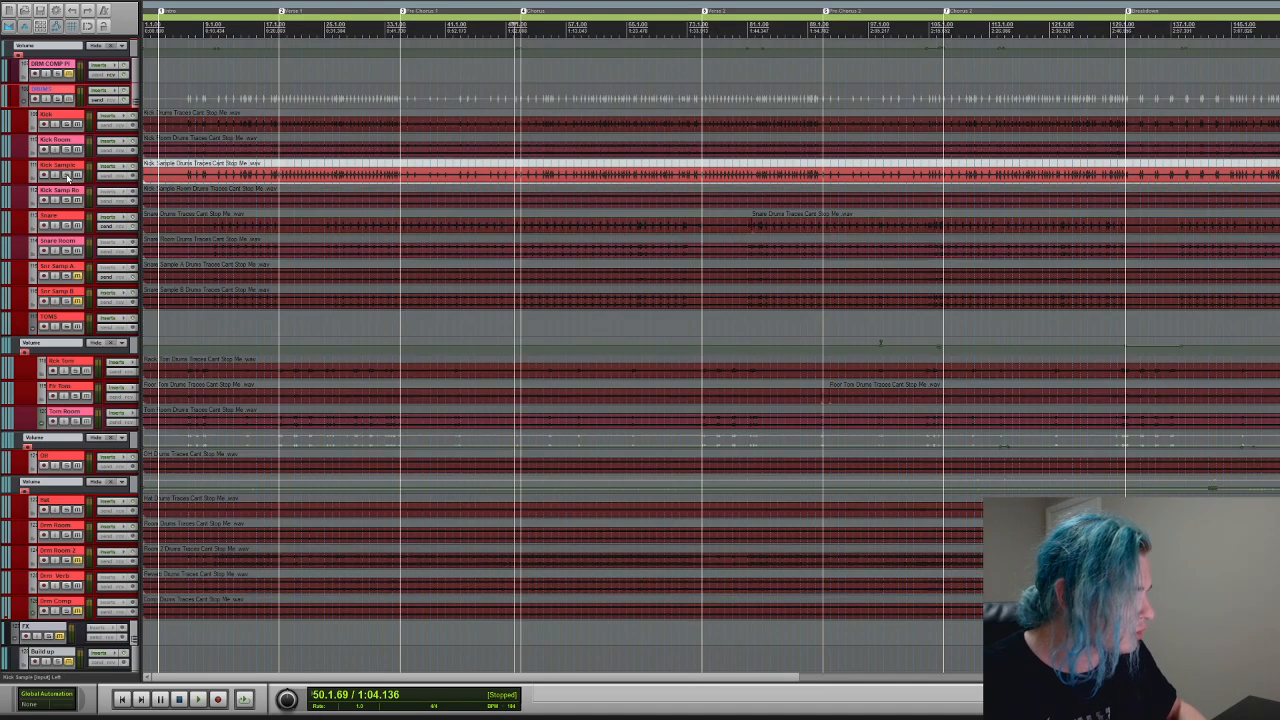
pyautogui.click(304, 178)
pyautogui.press('space')
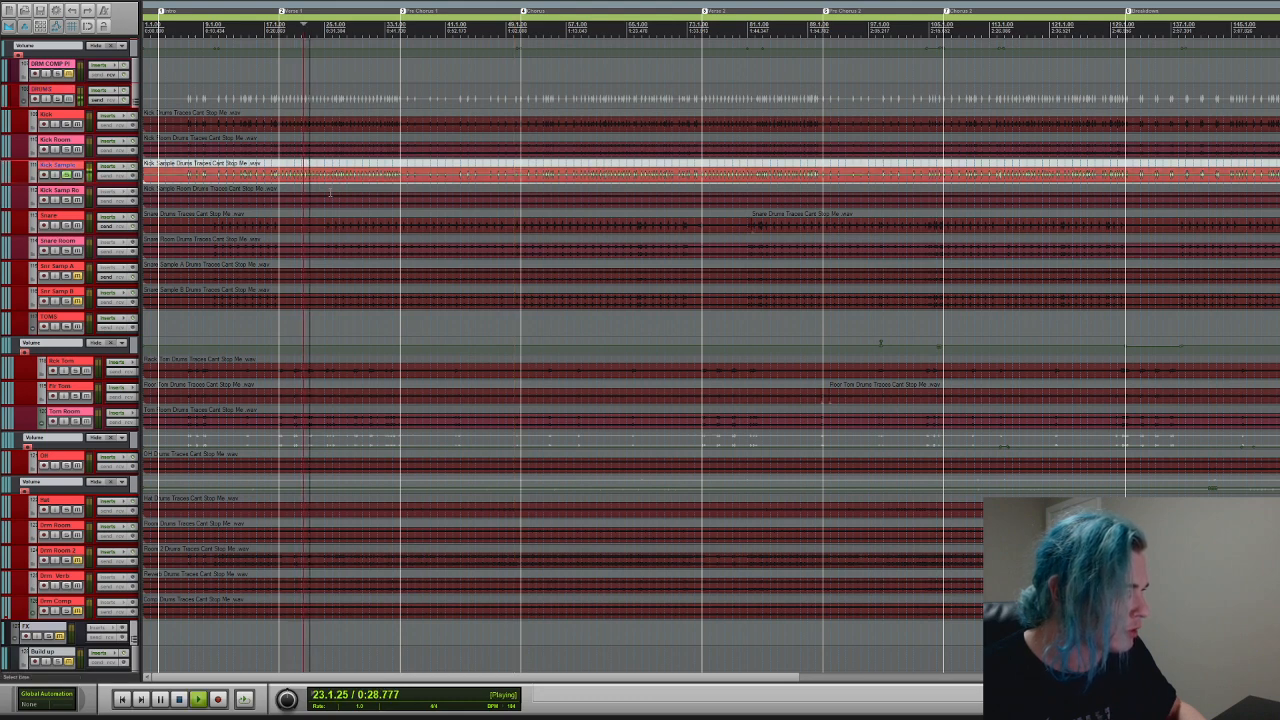
pyautogui.press('space')
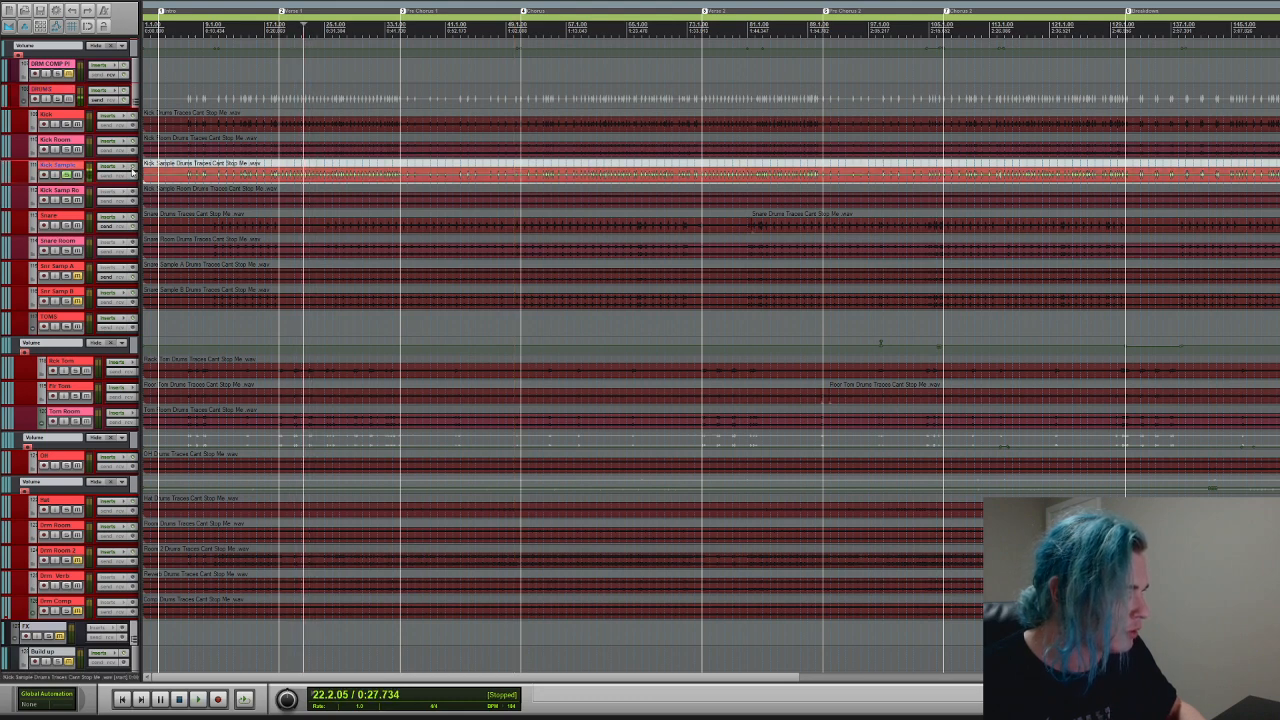
pyautogui.click(66, 175)
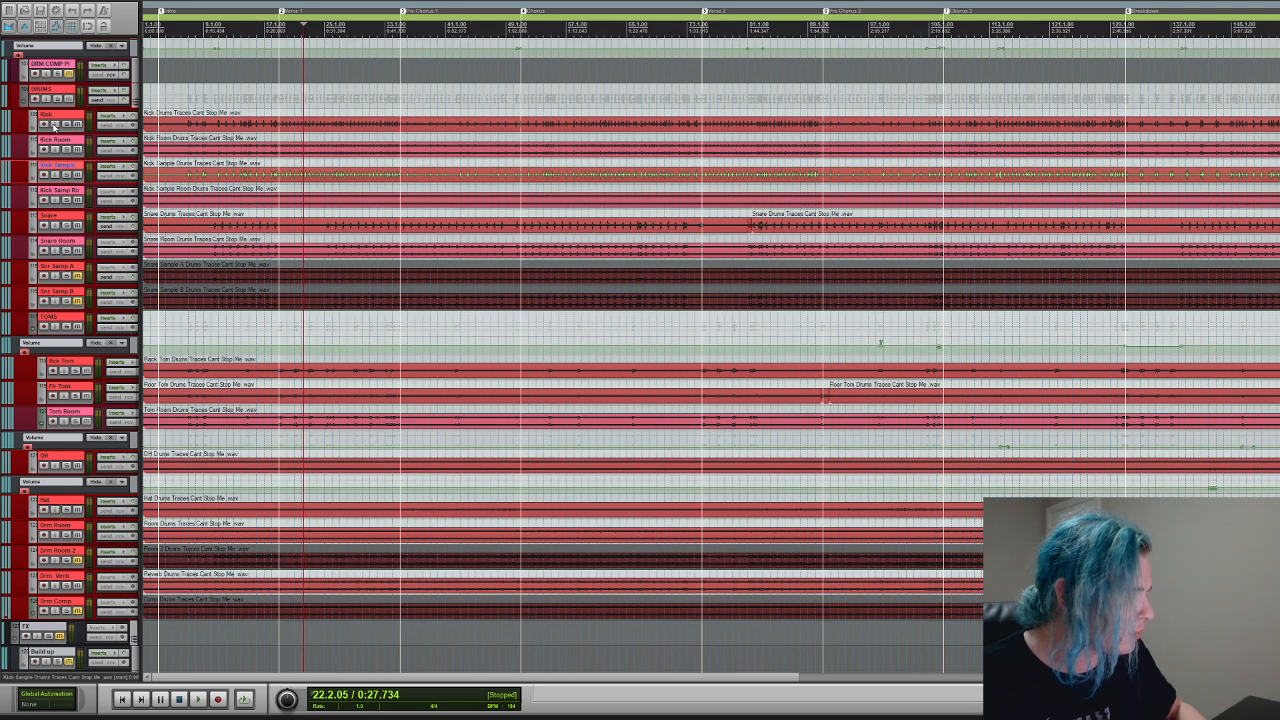
# - Solo the Kick, Kick Room, Kick Sample and Kick Sample Room tracks, listen to them together from bar 22, and clear the solos
pyautogui.click(66, 124)
pyautogui.click(66, 149)
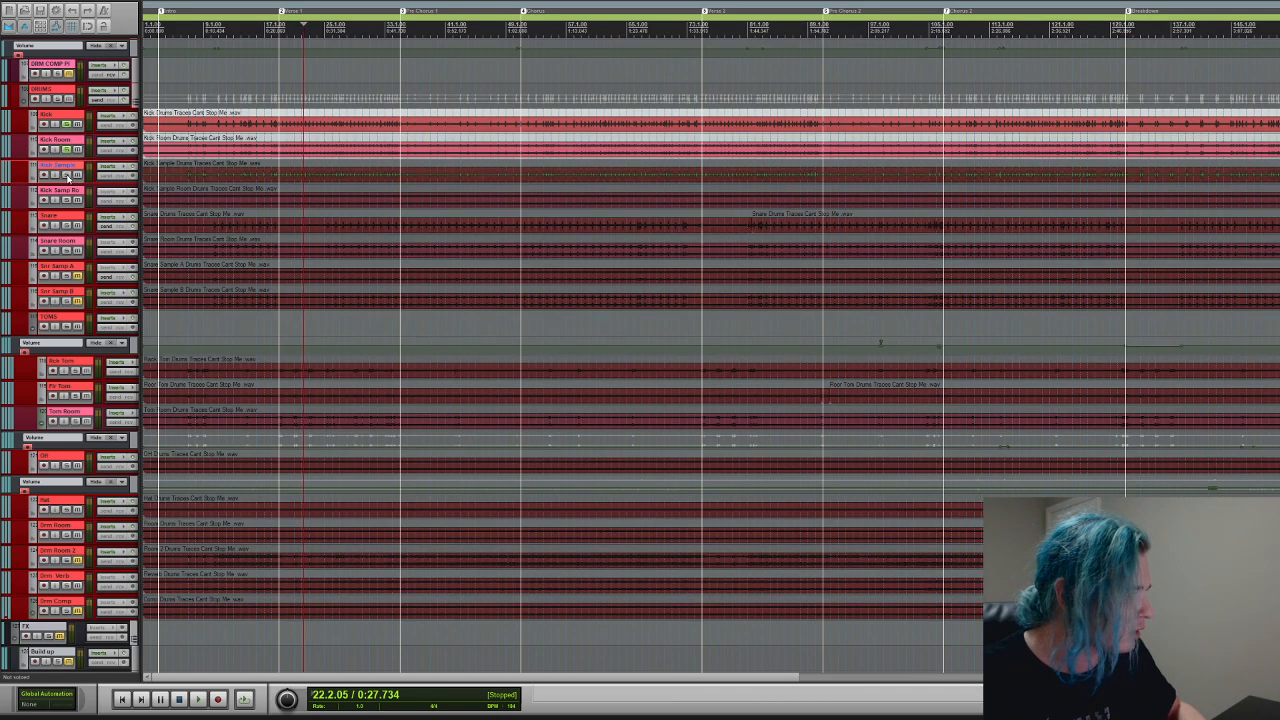
pyautogui.click(66, 174)
pyautogui.click(66, 199)
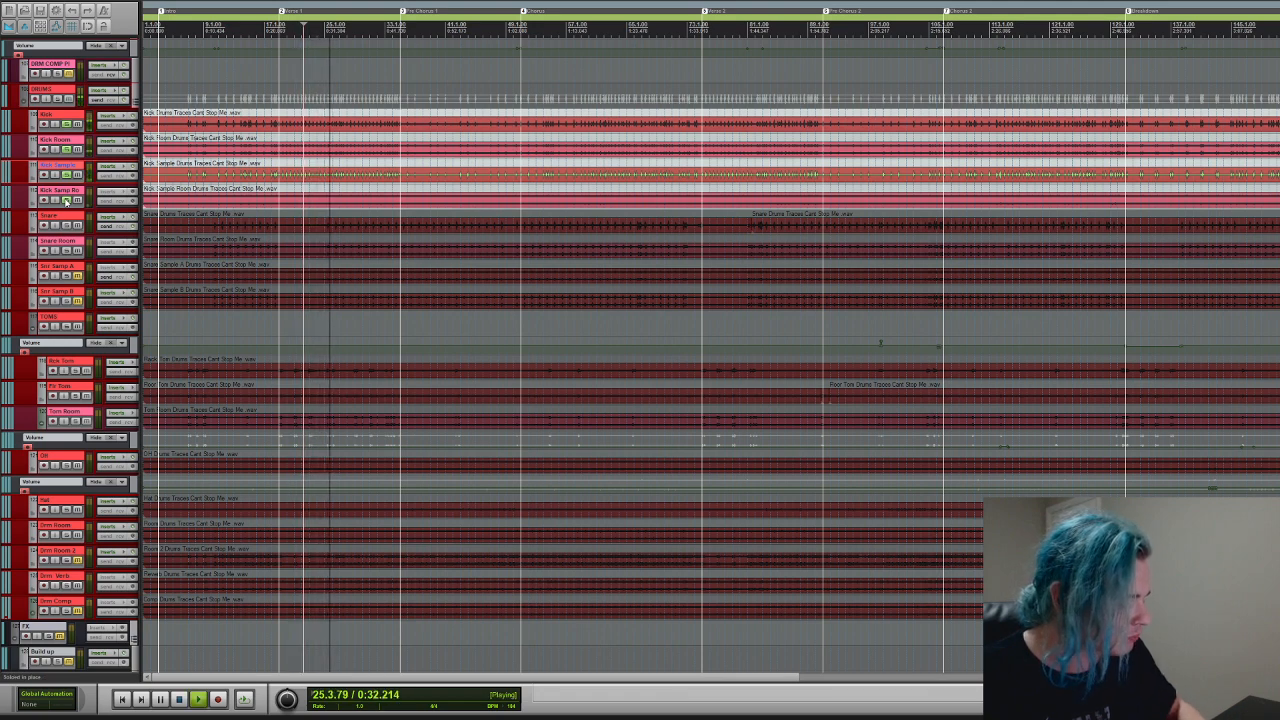
pyautogui.click(66, 199)
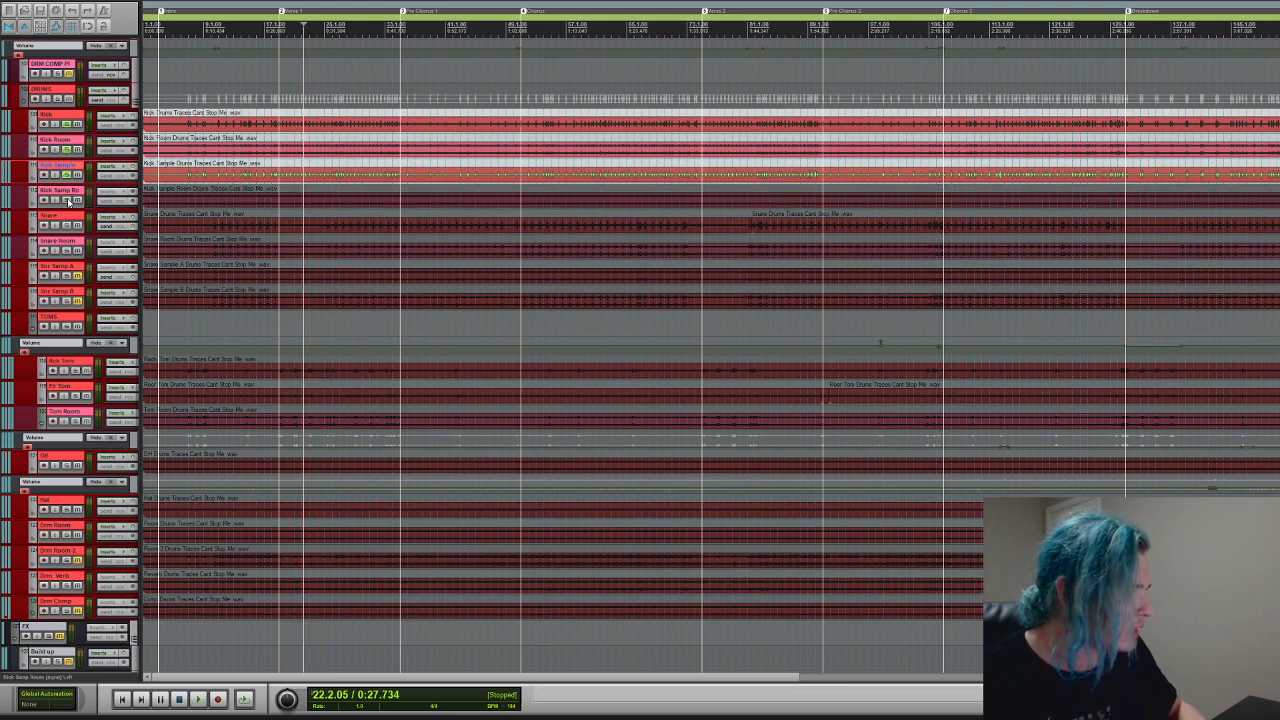
pyautogui.click(66, 174)
pyautogui.click(66, 150)
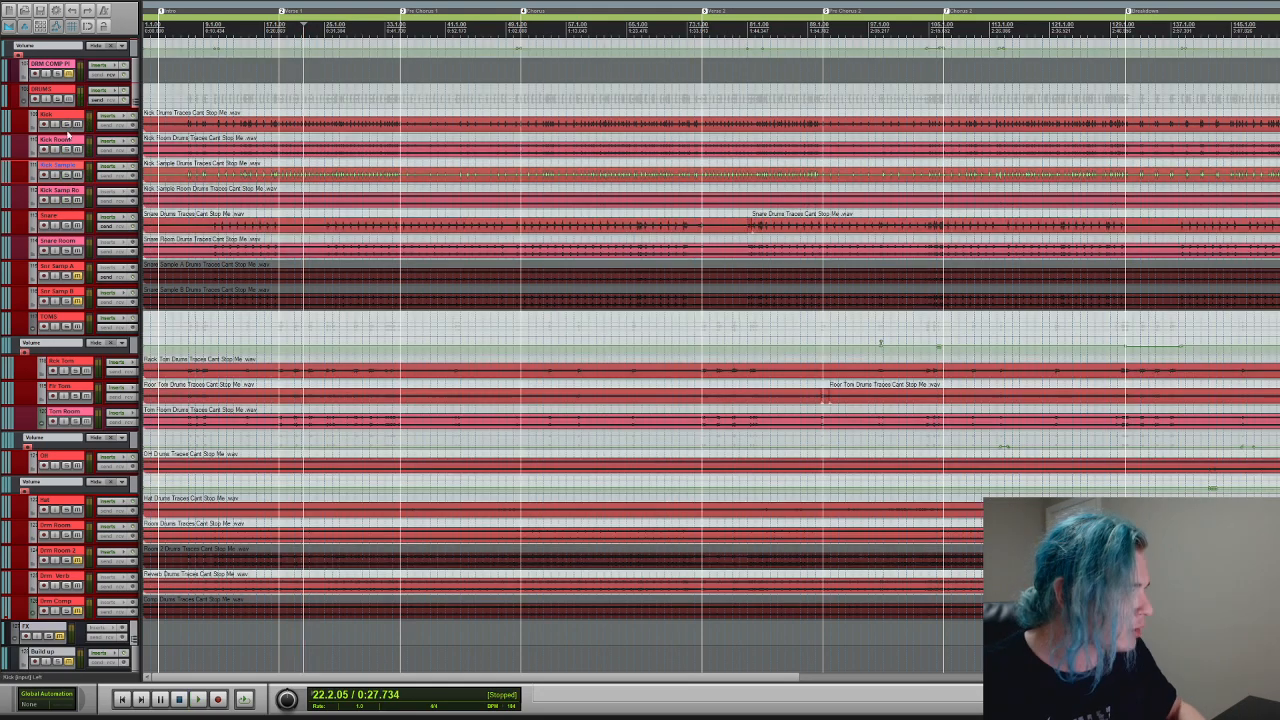
# - Unmute the Snr Samp A and Snr Samp B tracks and audition both soloed from bar 25
pyautogui.click(78, 276)
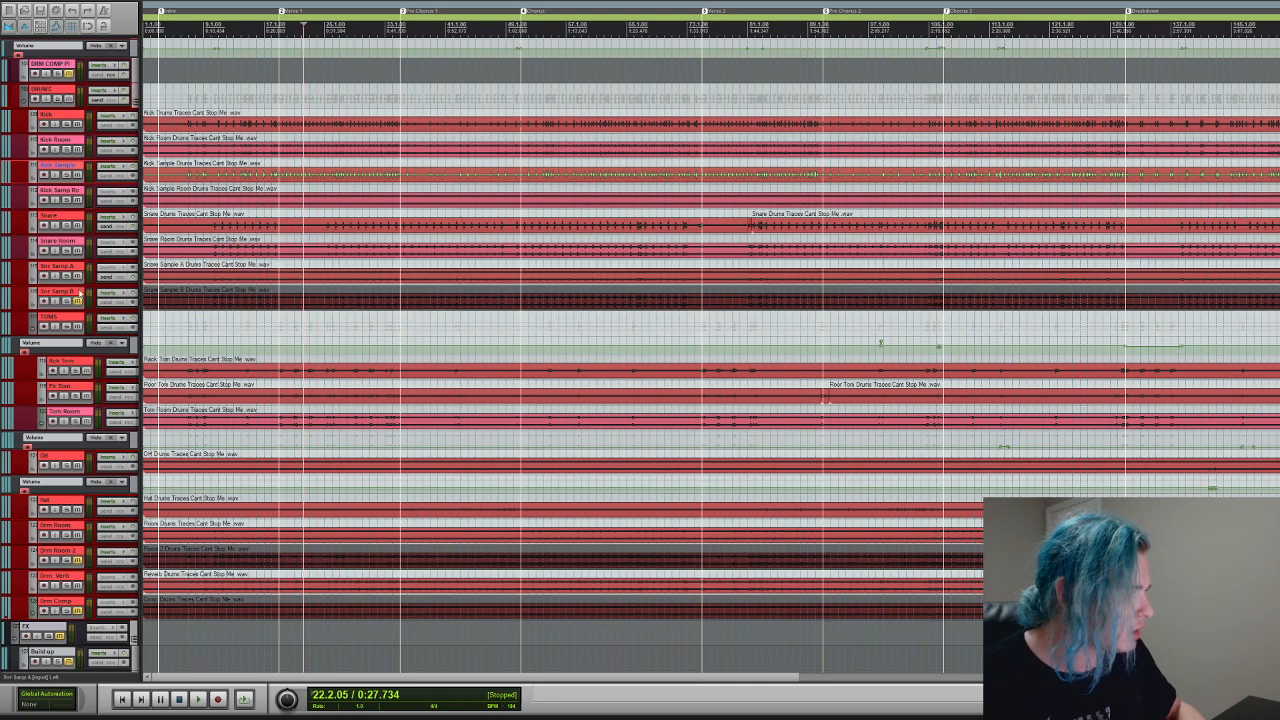
pyautogui.click(78, 301)
pyautogui.click(66, 276)
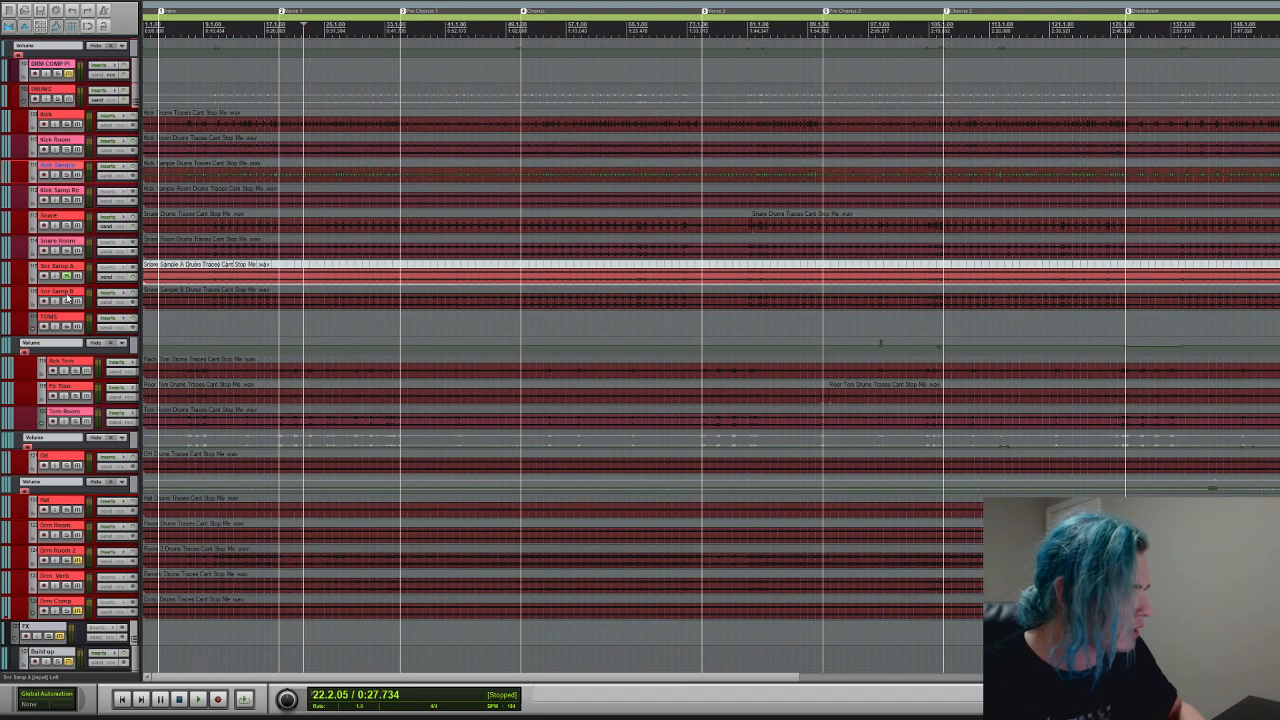
pyautogui.click(66, 301)
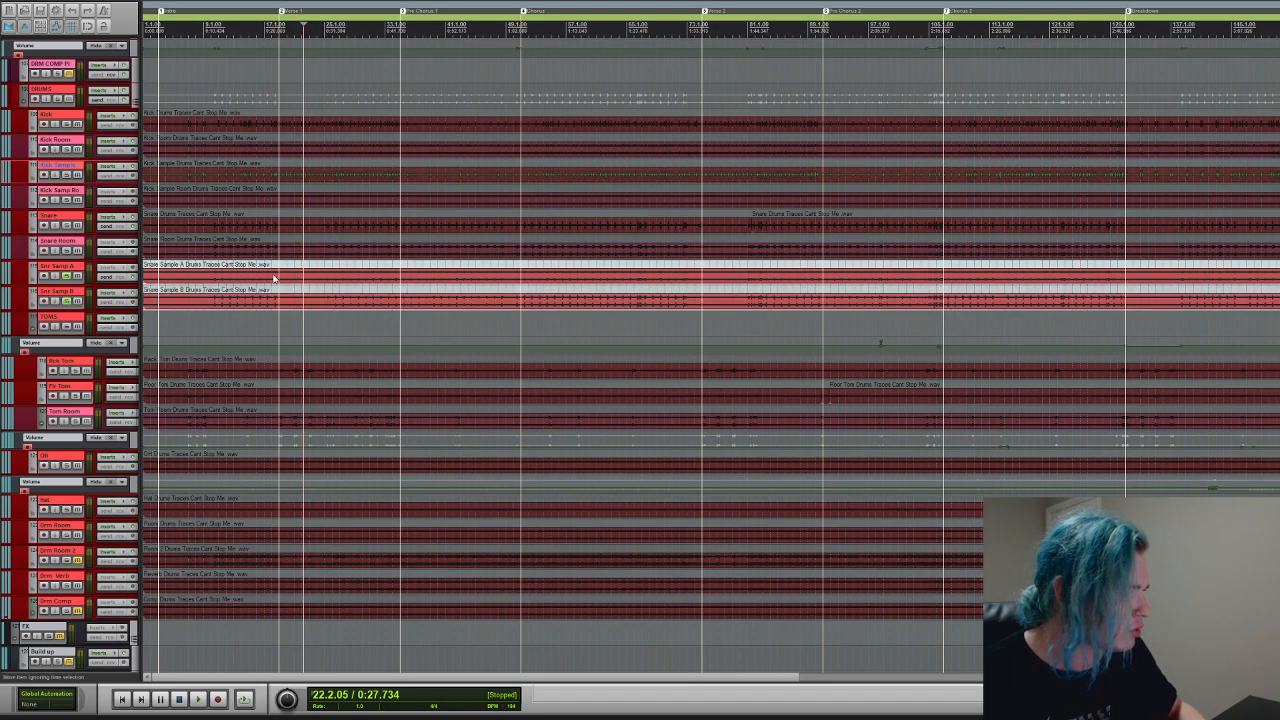
pyautogui.click(326, 281)
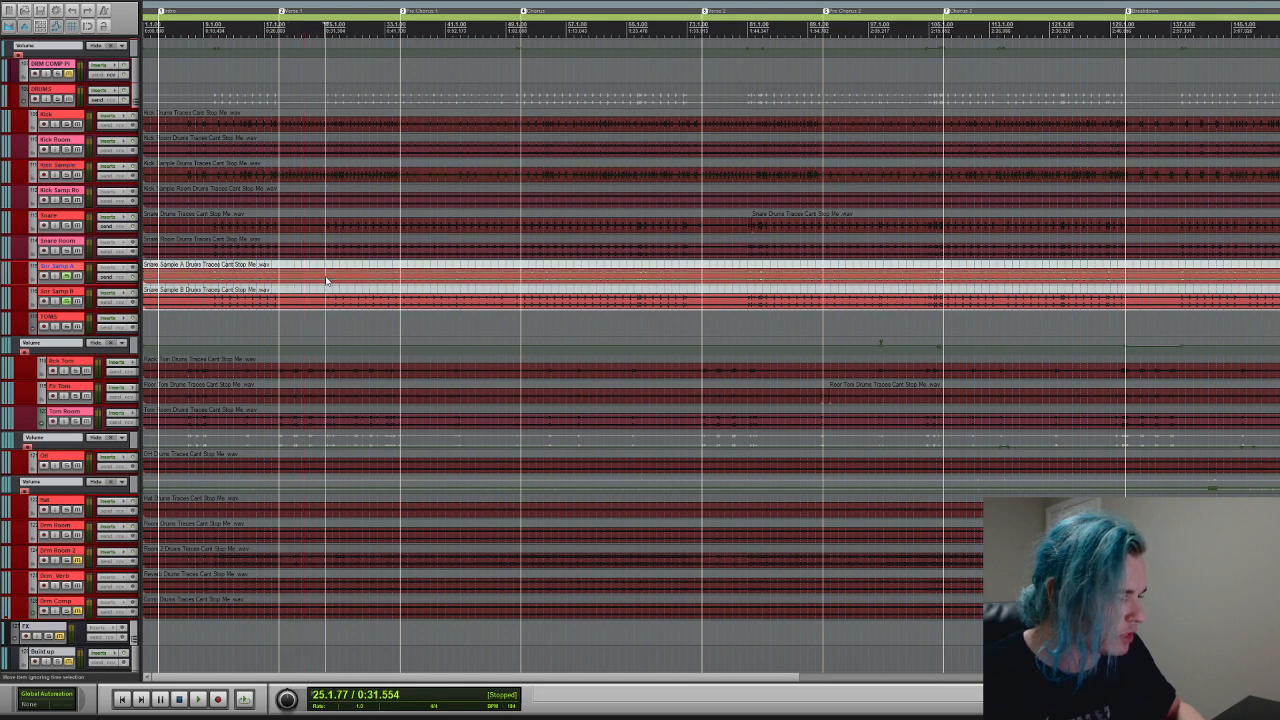
pyautogui.press('space')
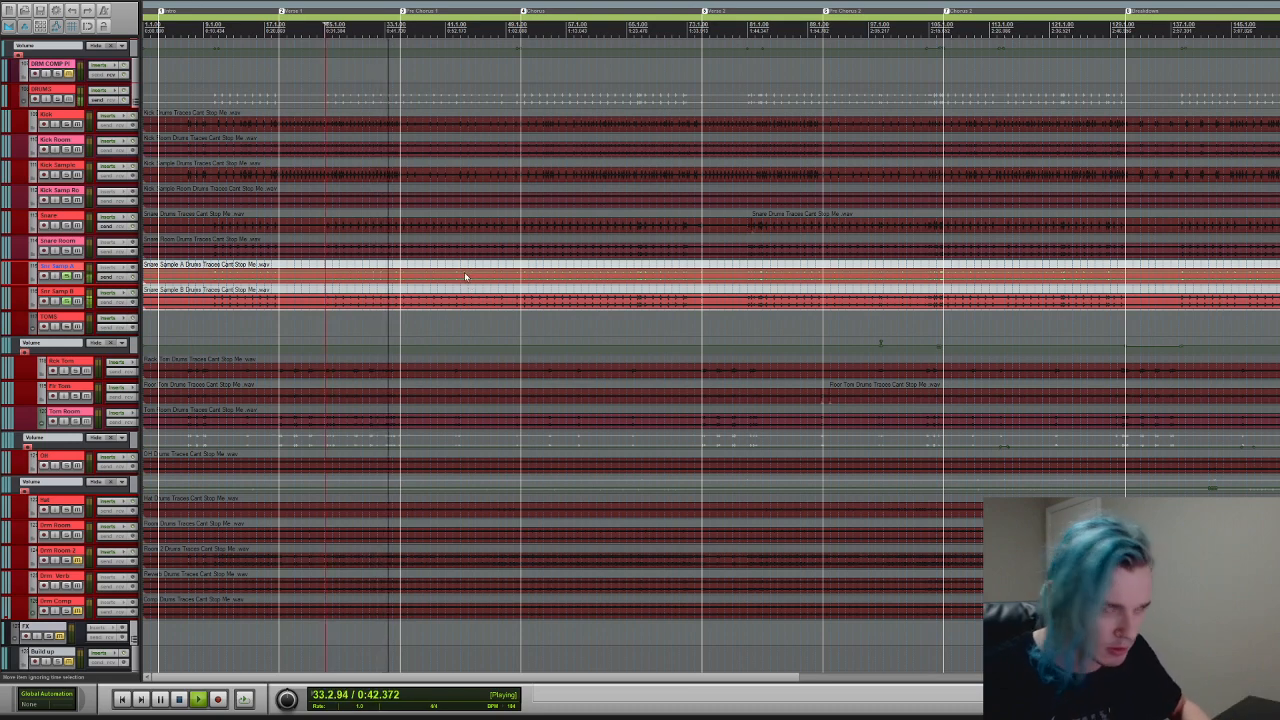
pyautogui.press('t')
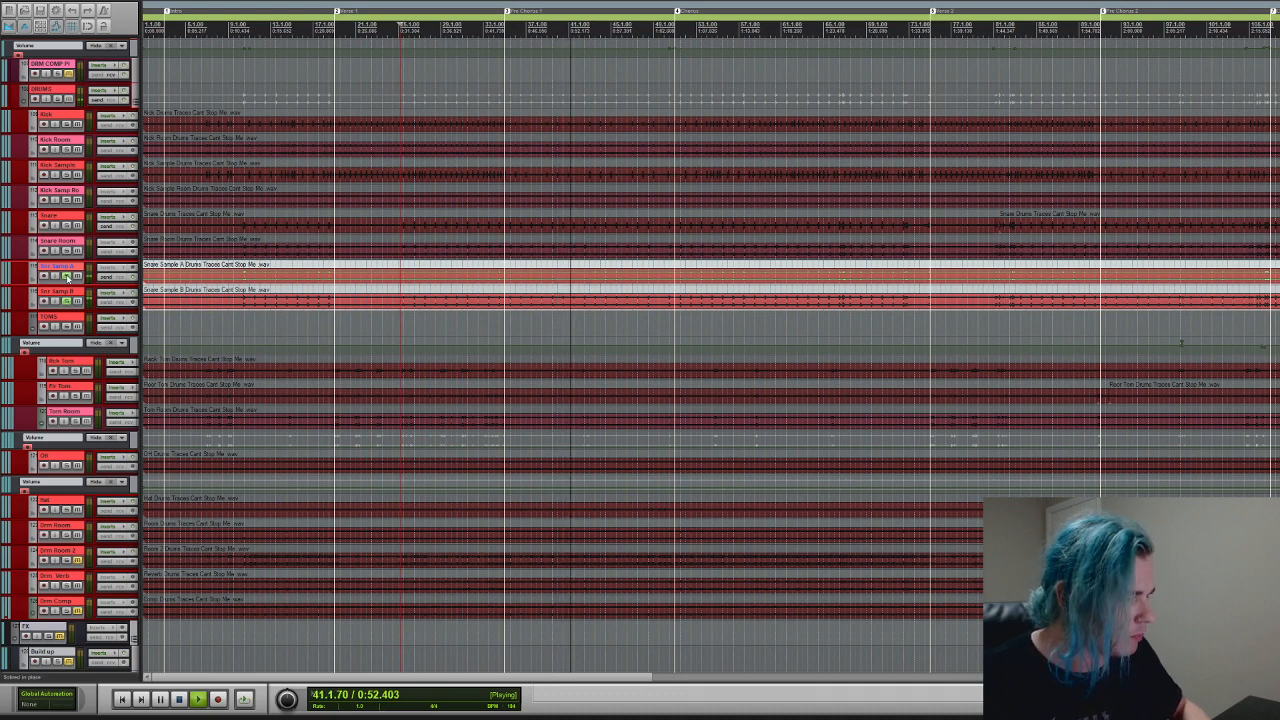
# - Add the Snare and Snare Room tracks to the soloed snare samples, listen from bar 25, and clear all four solos
pyautogui.click(68, 252)
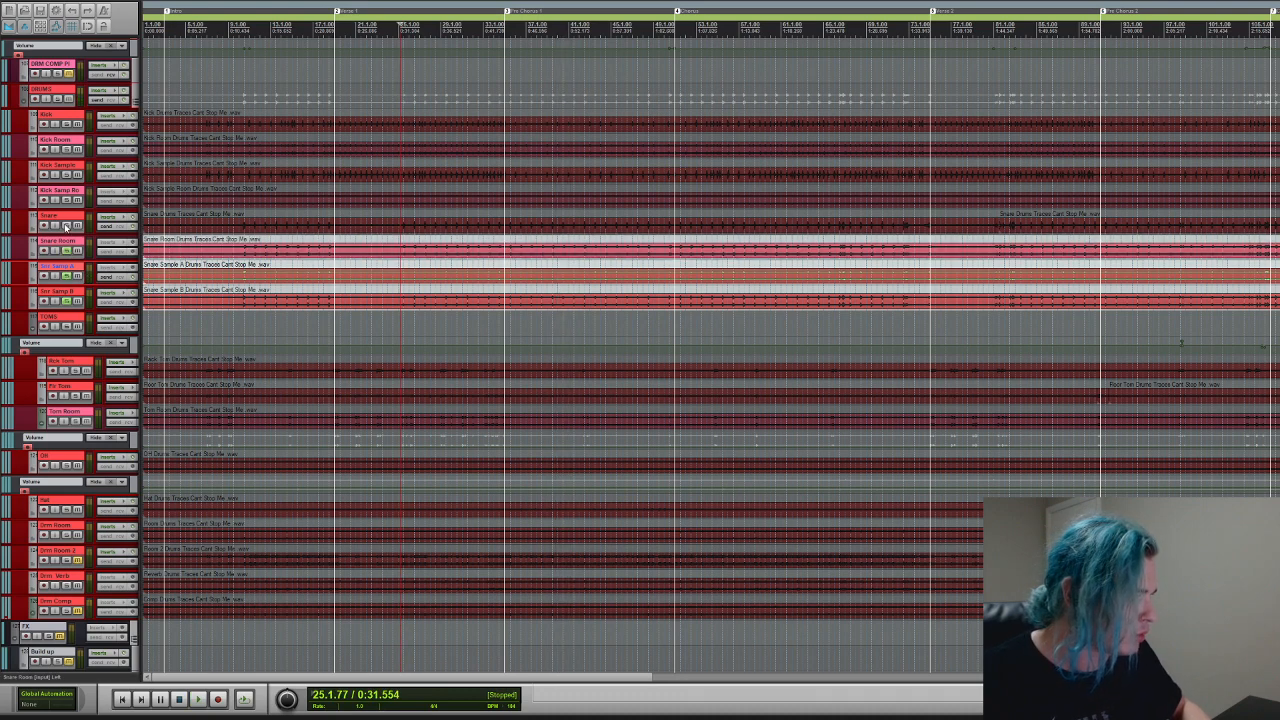
pyautogui.click(67, 226)
pyautogui.press('space')
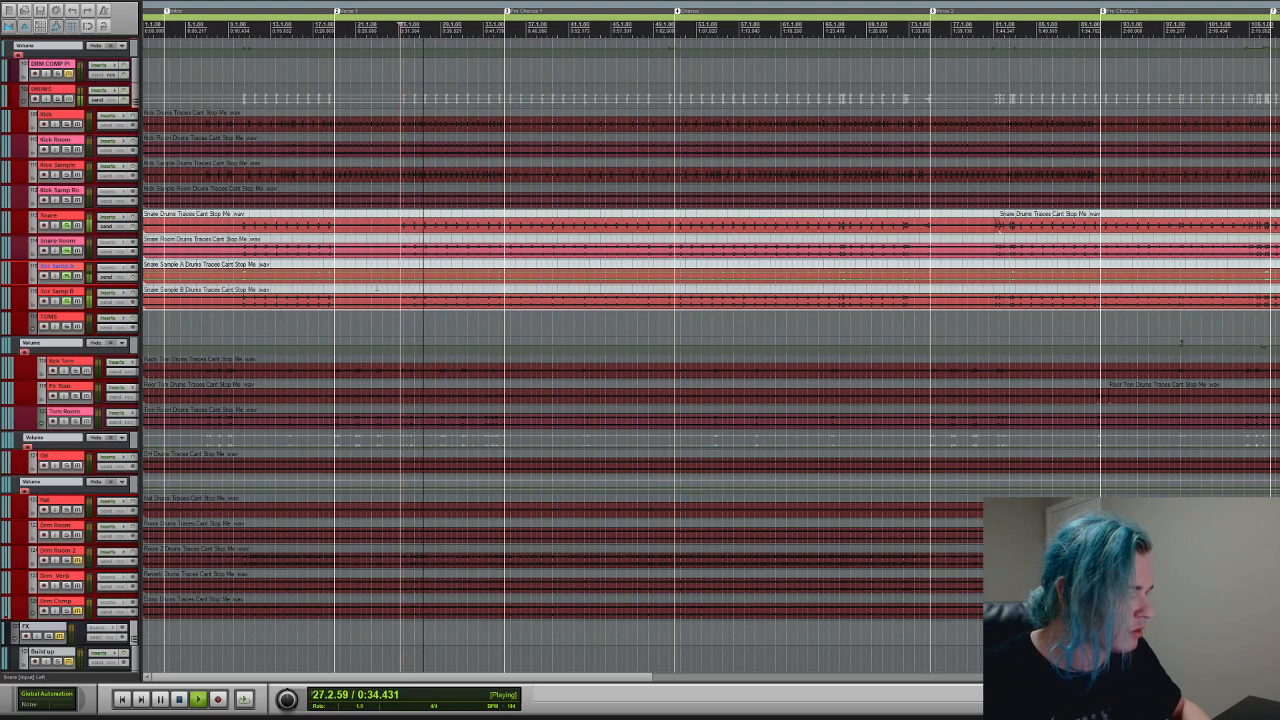
pyautogui.press('space')
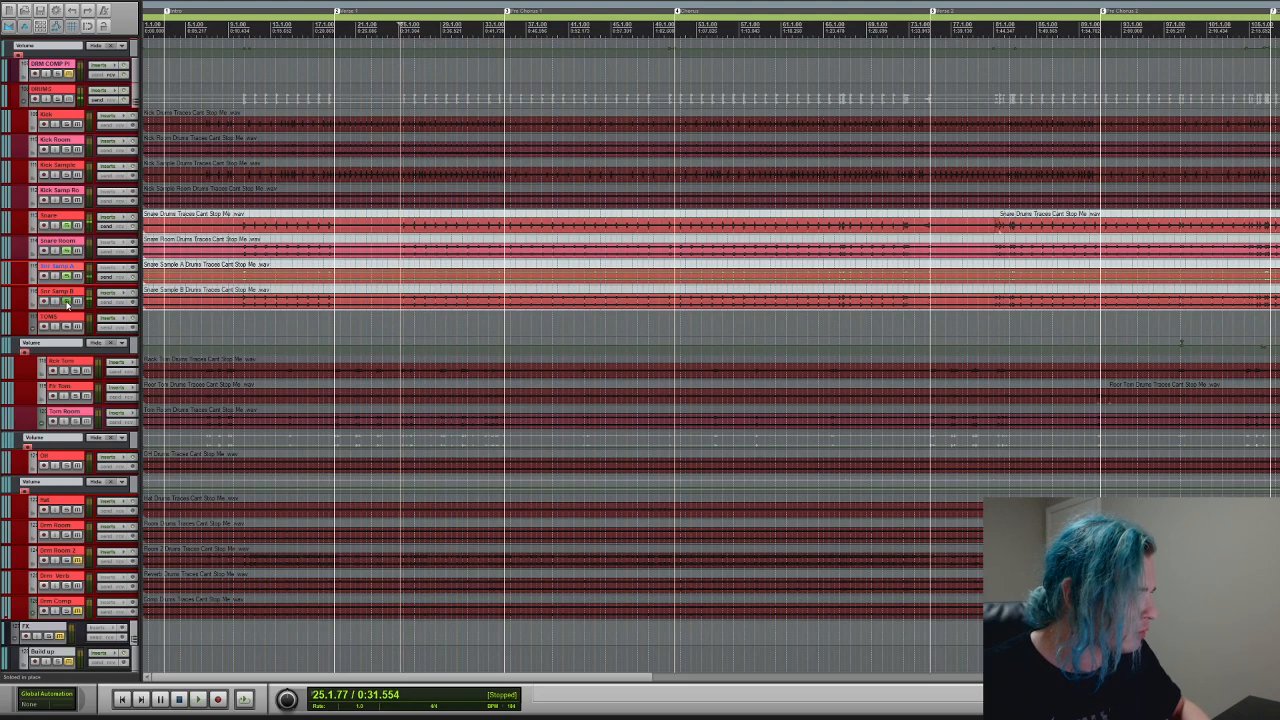
pyautogui.click(66, 301)
pyautogui.click(67, 276)
pyautogui.click(67, 251)
pyautogui.click(66, 226)
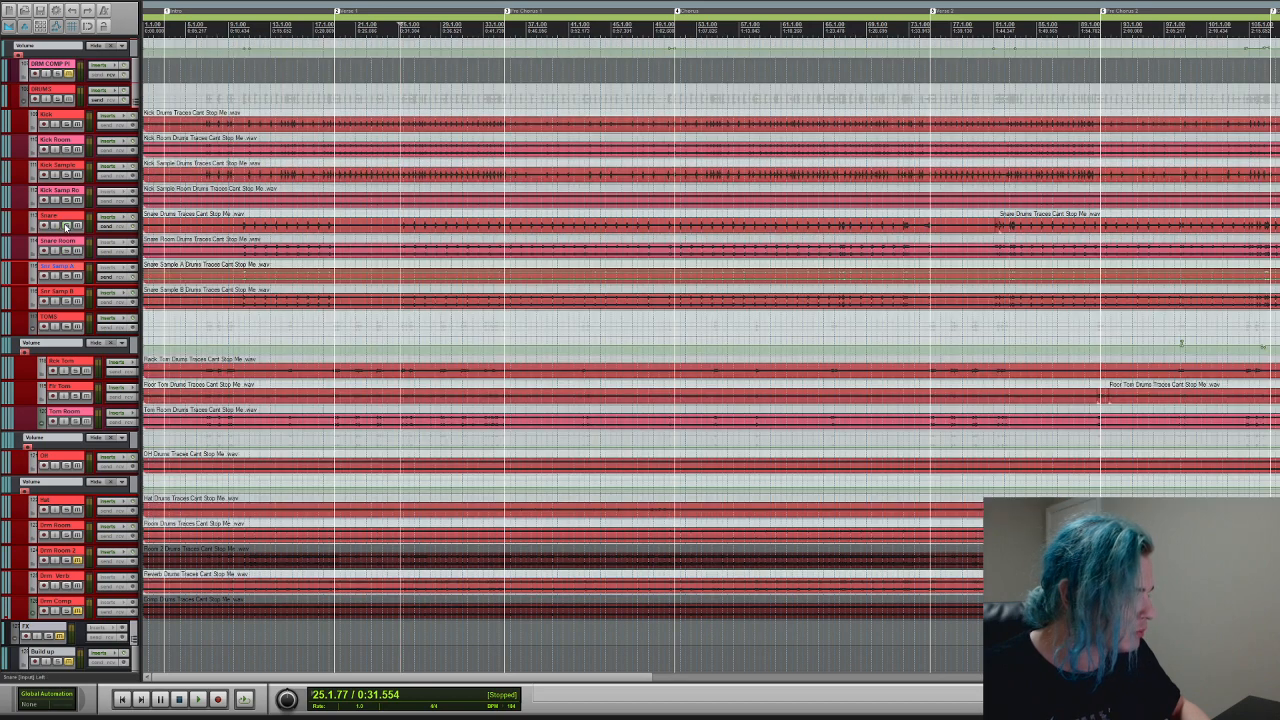
# - Unmute the Drm Room 2 and Drm Comp tracks and play the full drum mix from just before the first chorus
pyautogui.click(78, 560)
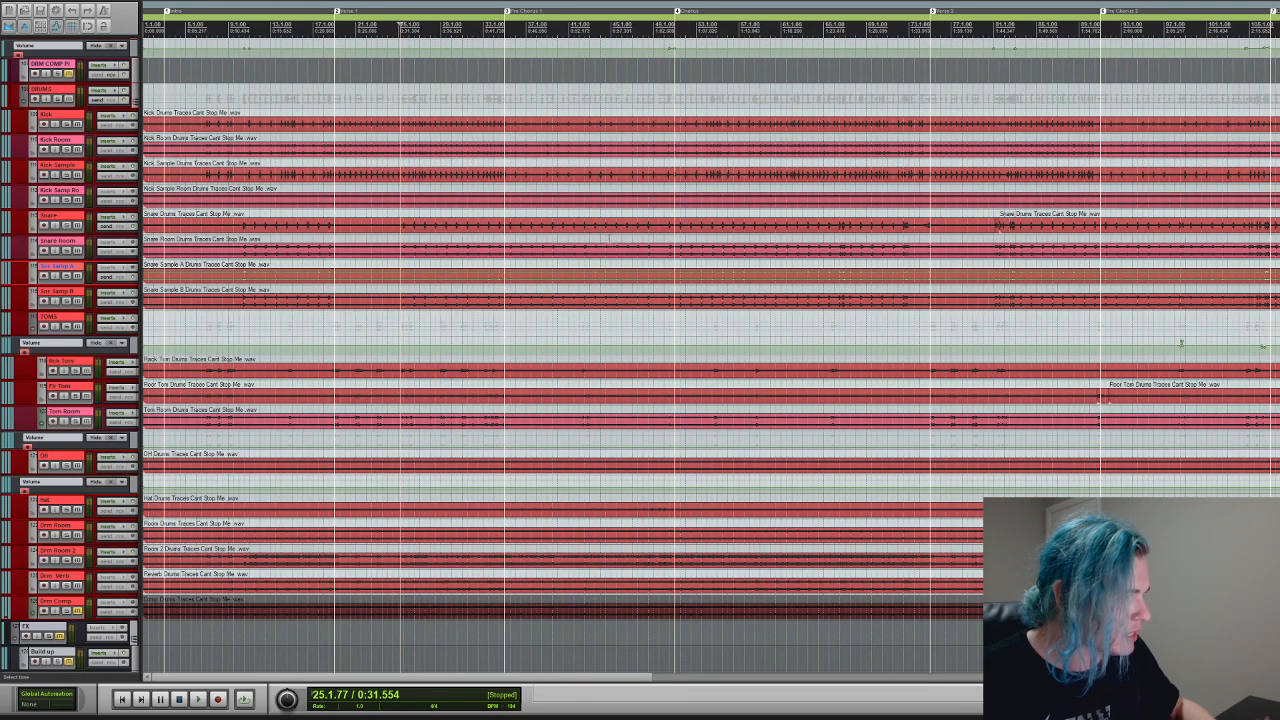
pyautogui.click(672, 98)
pyautogui.press('space')
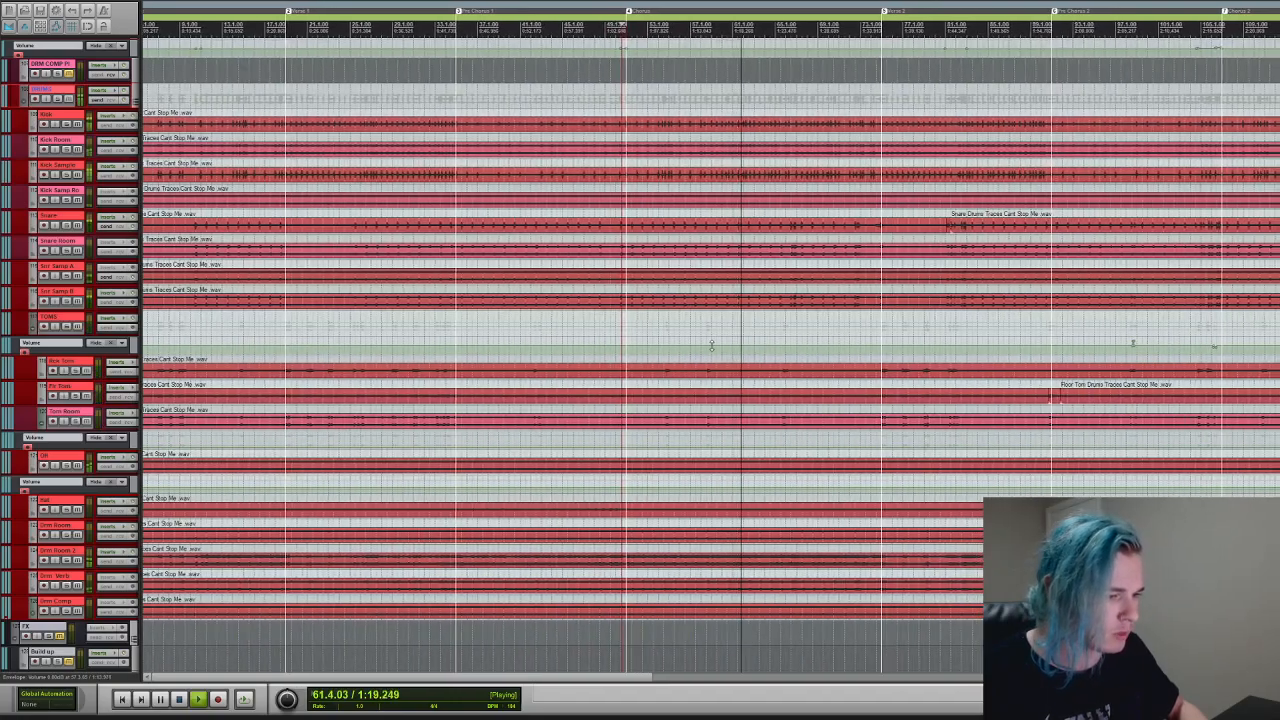
pyautogui.press('space')
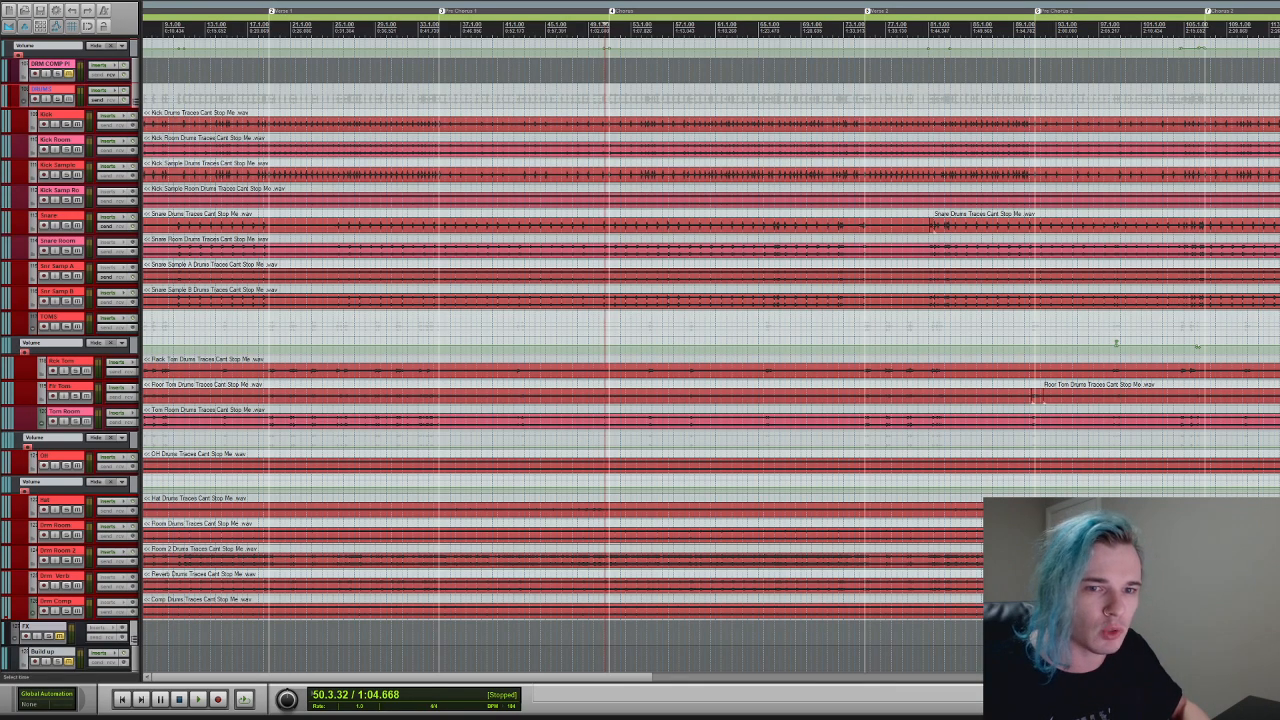
# - Unmute the FX folder and its Big Snare track, and play them with the drums from bar 50 into the chorus
pyautogui.scroll(-6, 640, 350)
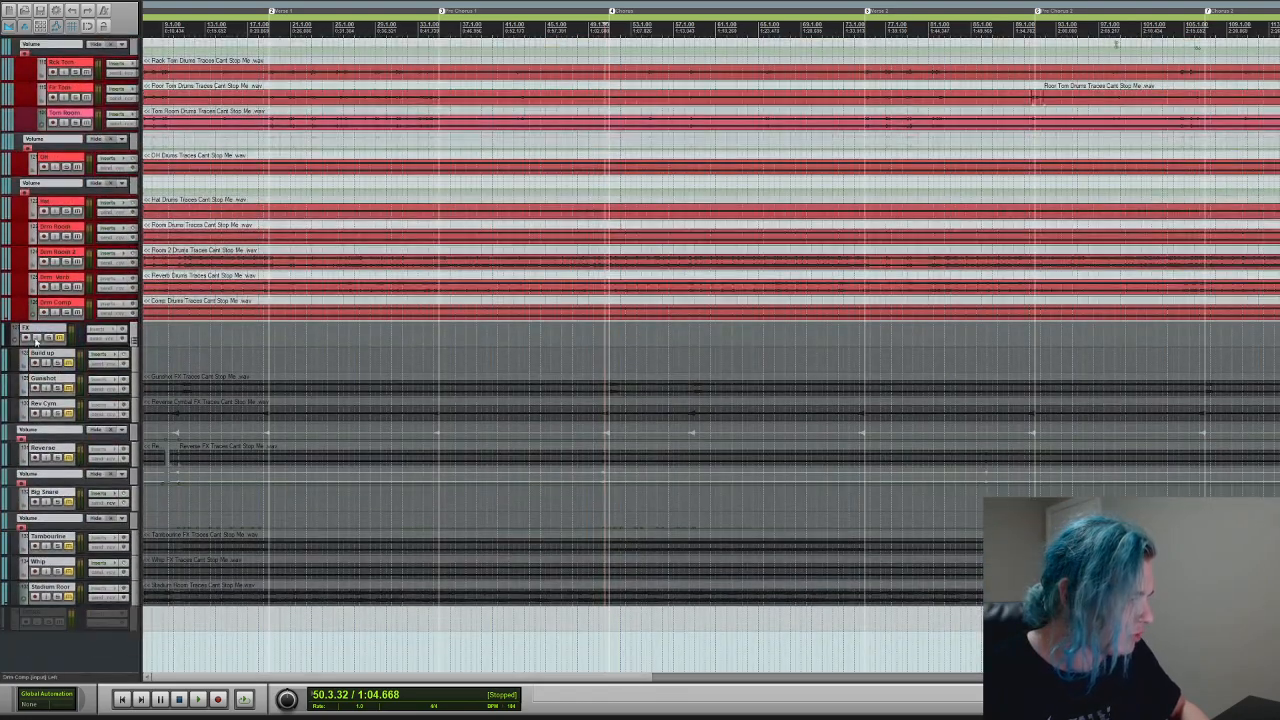
pyautogui.click(58, 338)
pyautogui.click(70, 502)
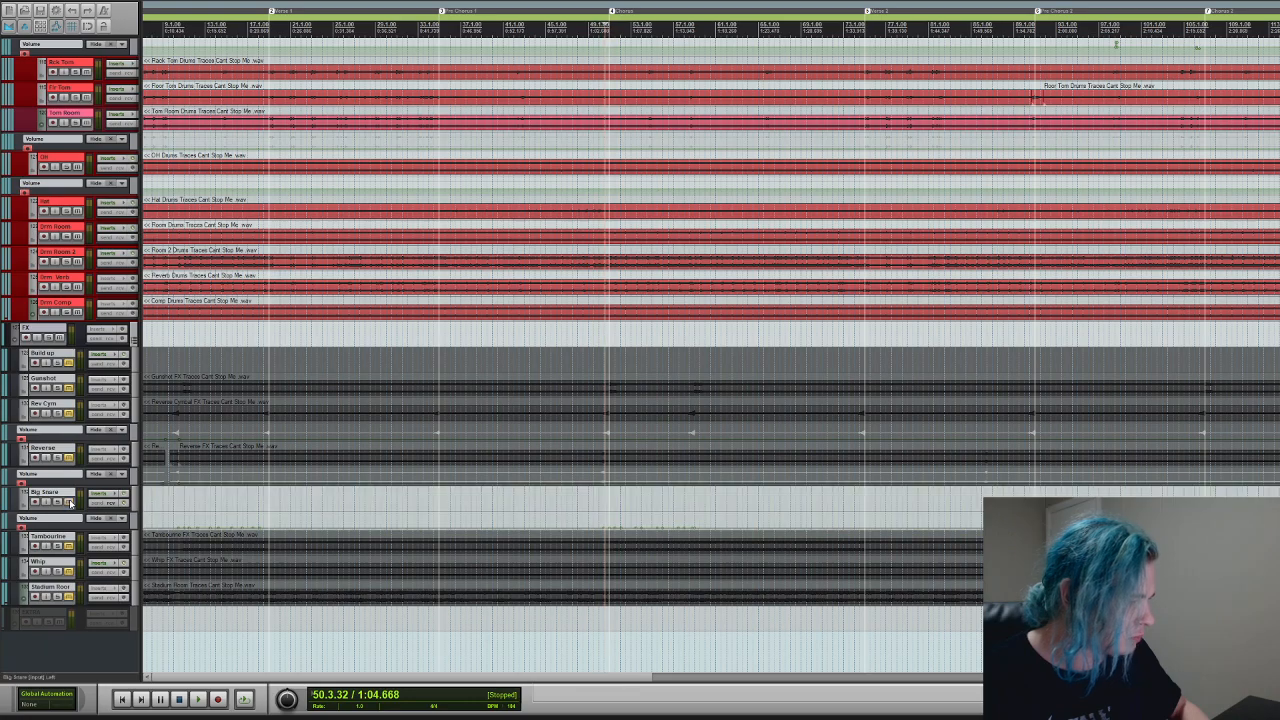
pyautogui.click(605, 505)
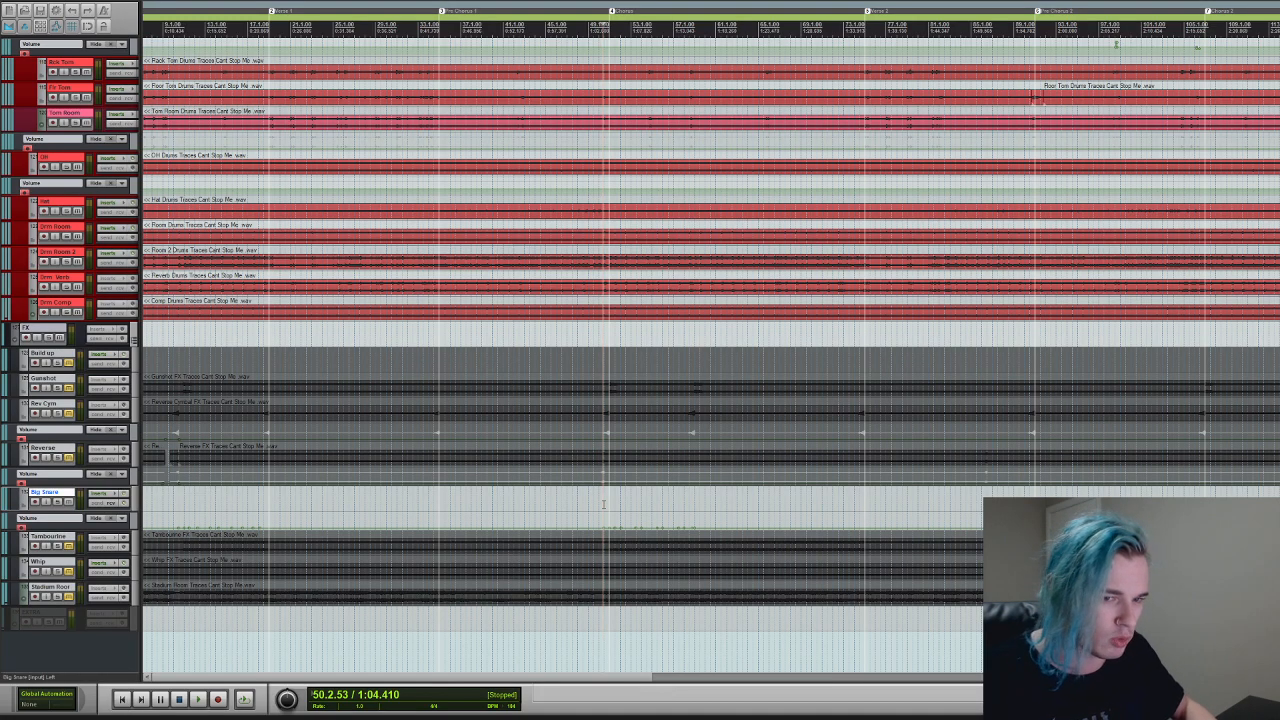
pyautogui.press('space')
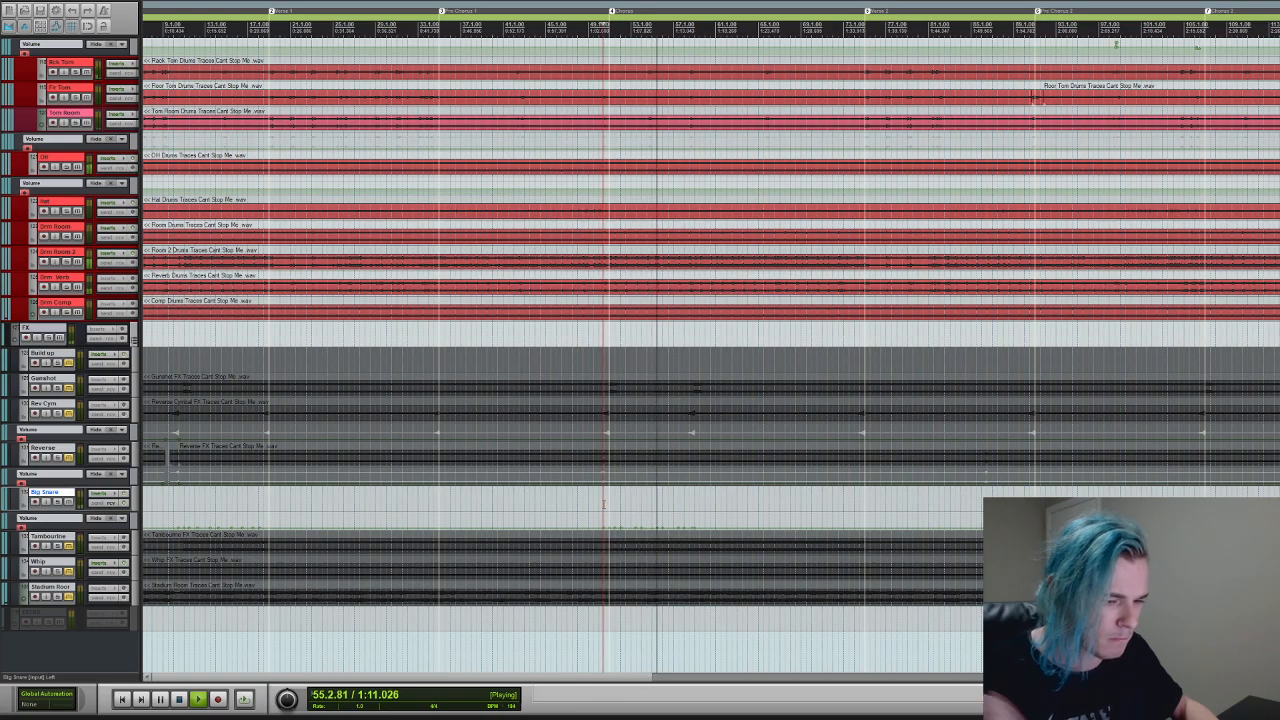
pyautogui.press('space')
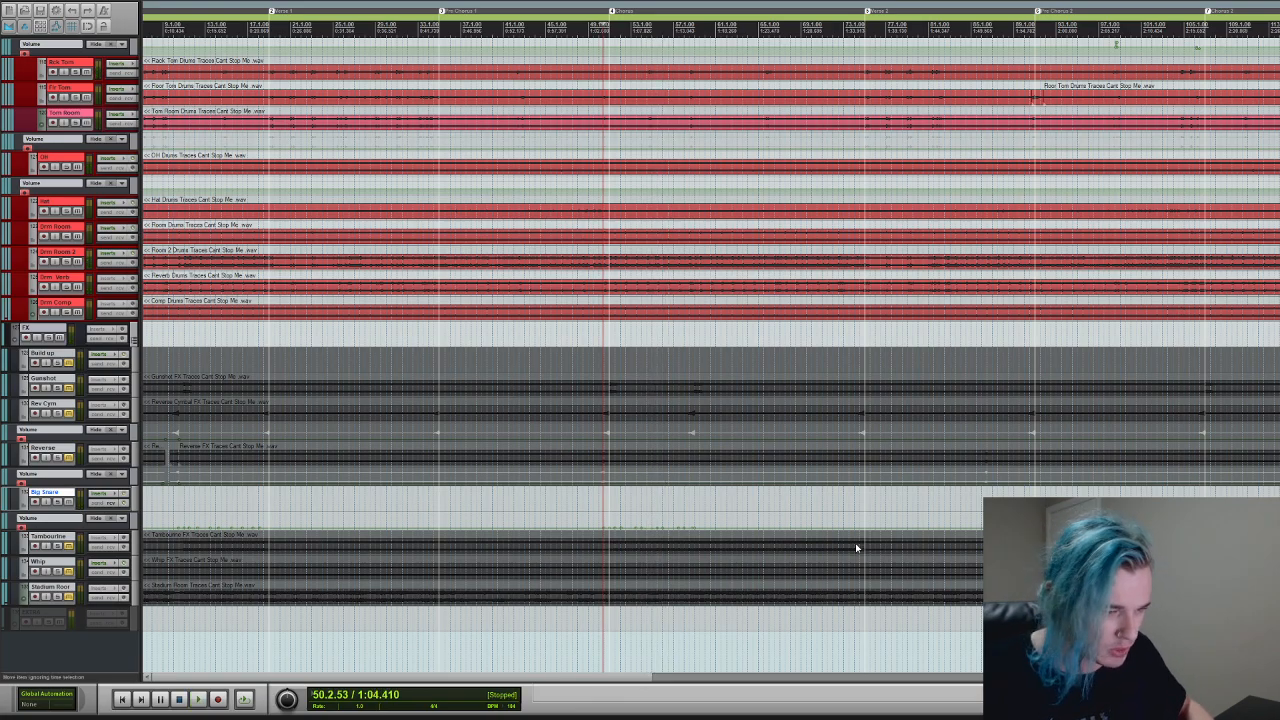
pyautogui.scroll(-2, 1028, 493)
pyautogui.scroll(-2, 1028, 493)
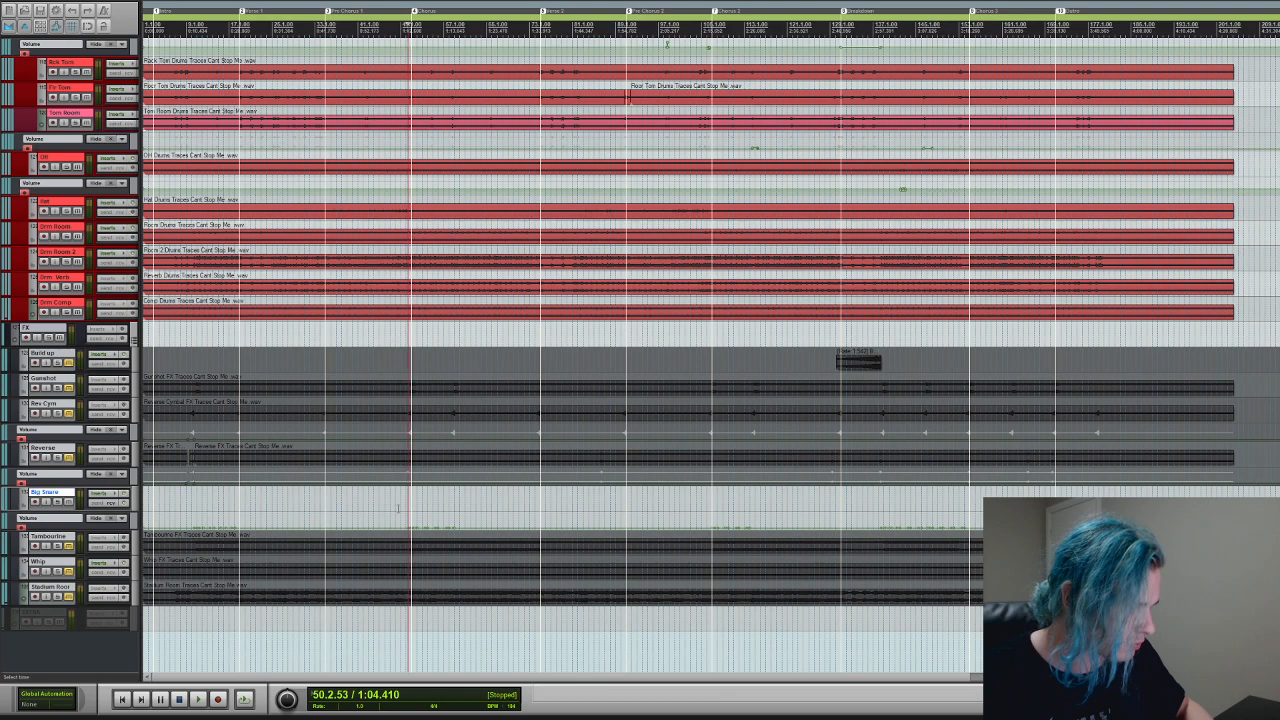
pyautogui.scroll(3, 249, 511)
pyautogui.scroll(2, 776, 515)
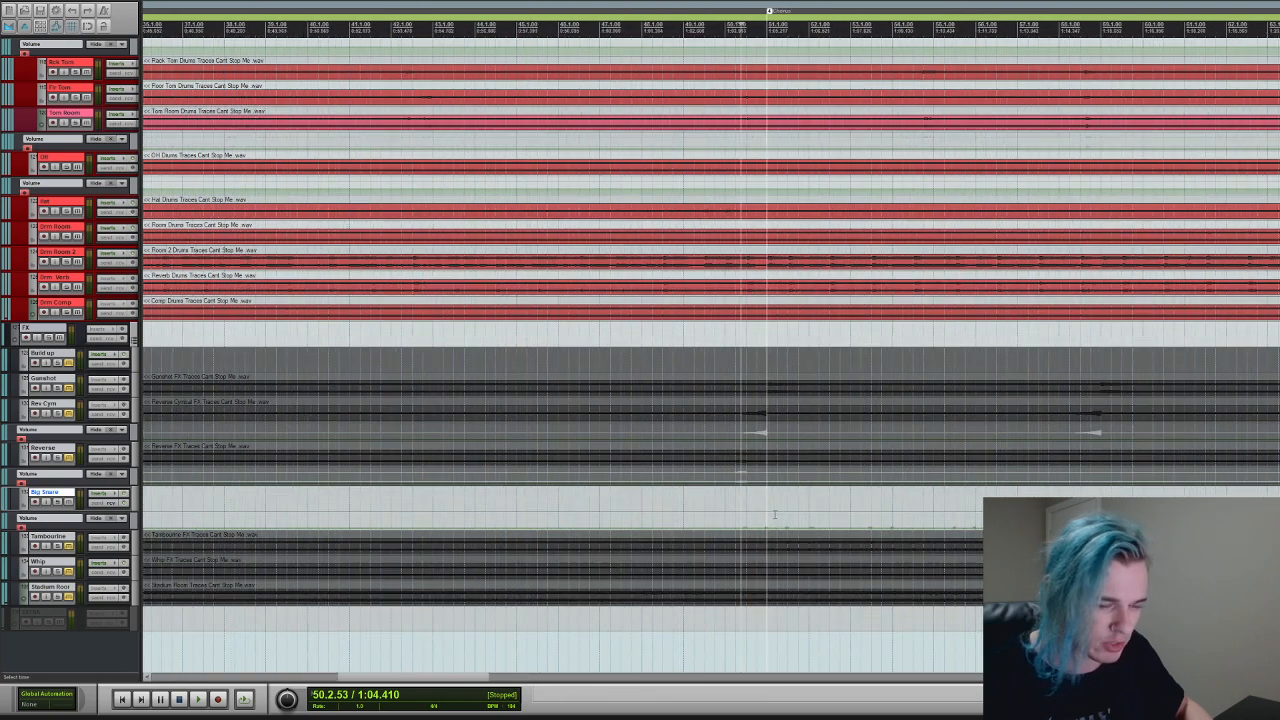
# - Replay the drums with the Big Snare track from bar 49 into the first chorus
pyautogui.click(720, 510)
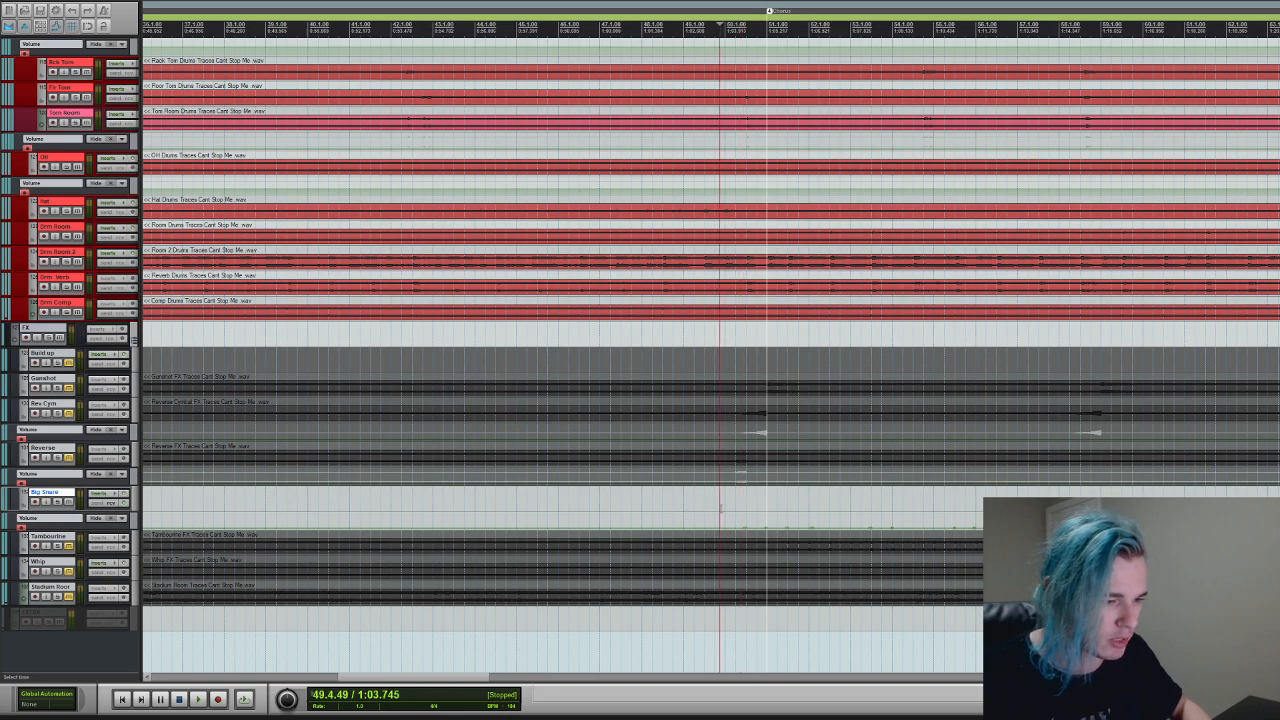
pyautogui.press('space')
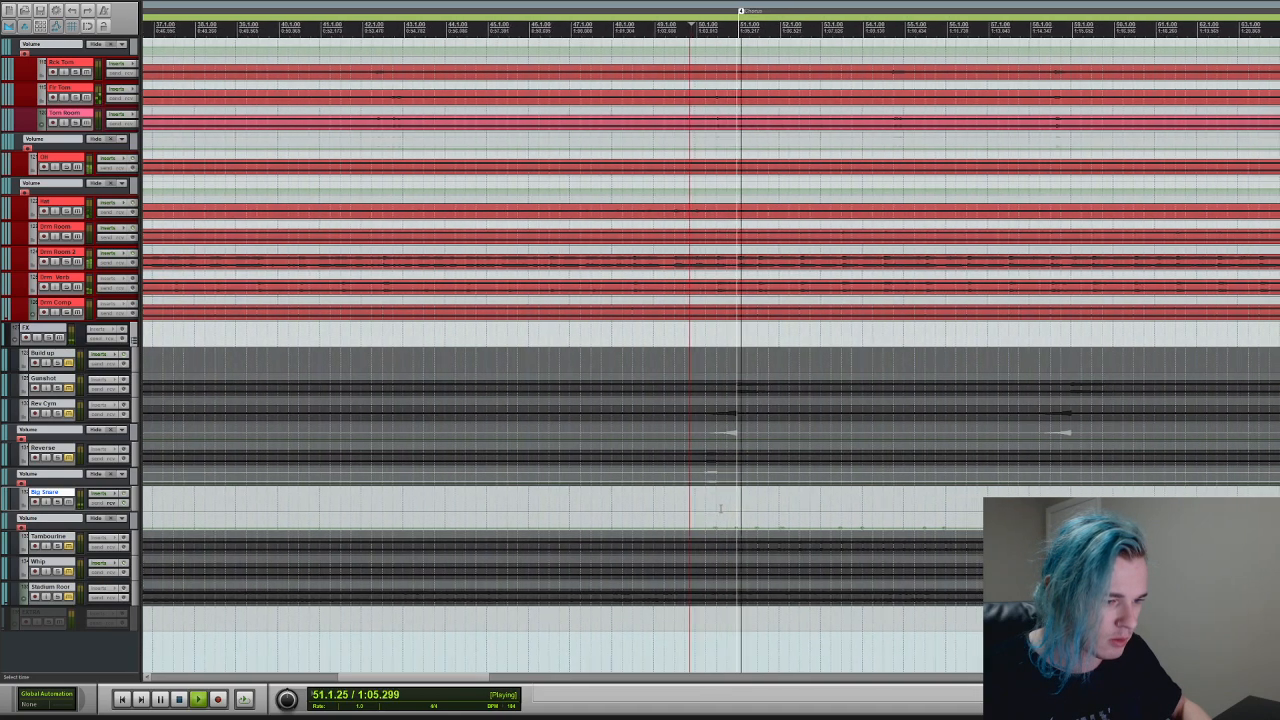
pyautogui.press('space')
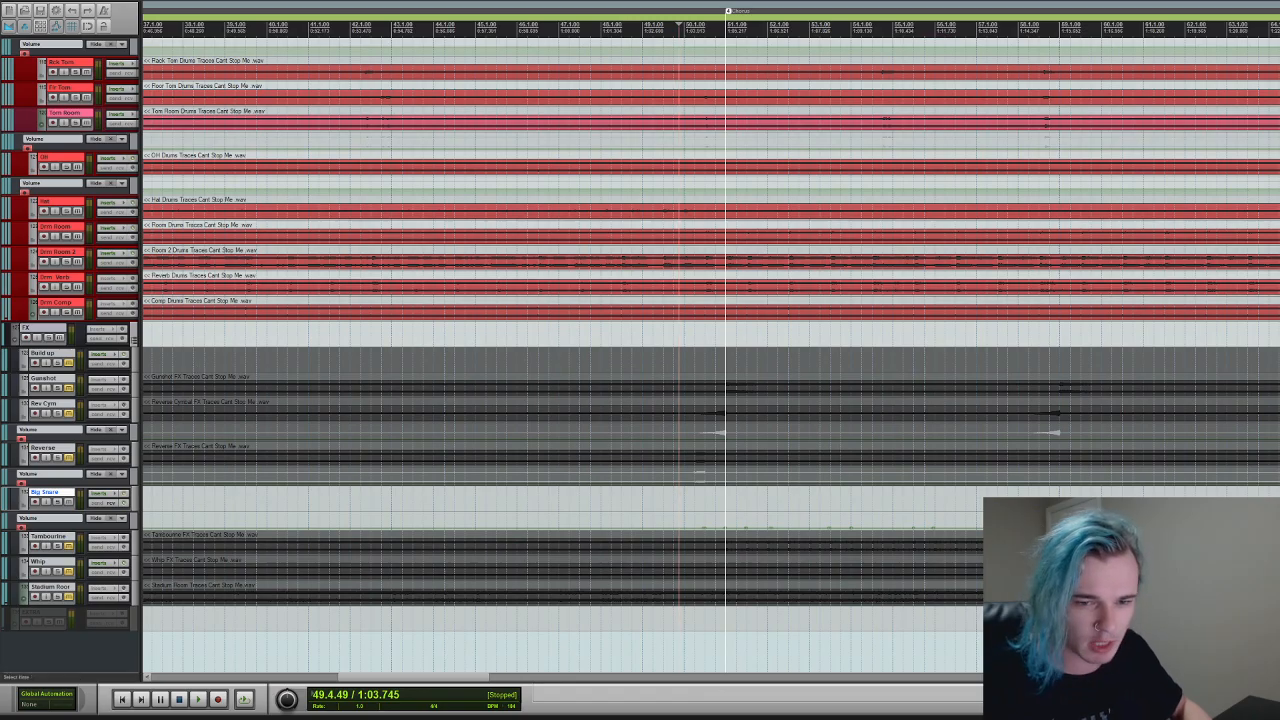
# - Unmute the DRM COMP track above the drums, audition it soloed from bar 49, and compare it with the full drum mix
pyautogui.click(97, 430)
pyautogui.scroll(10, 228, 418)
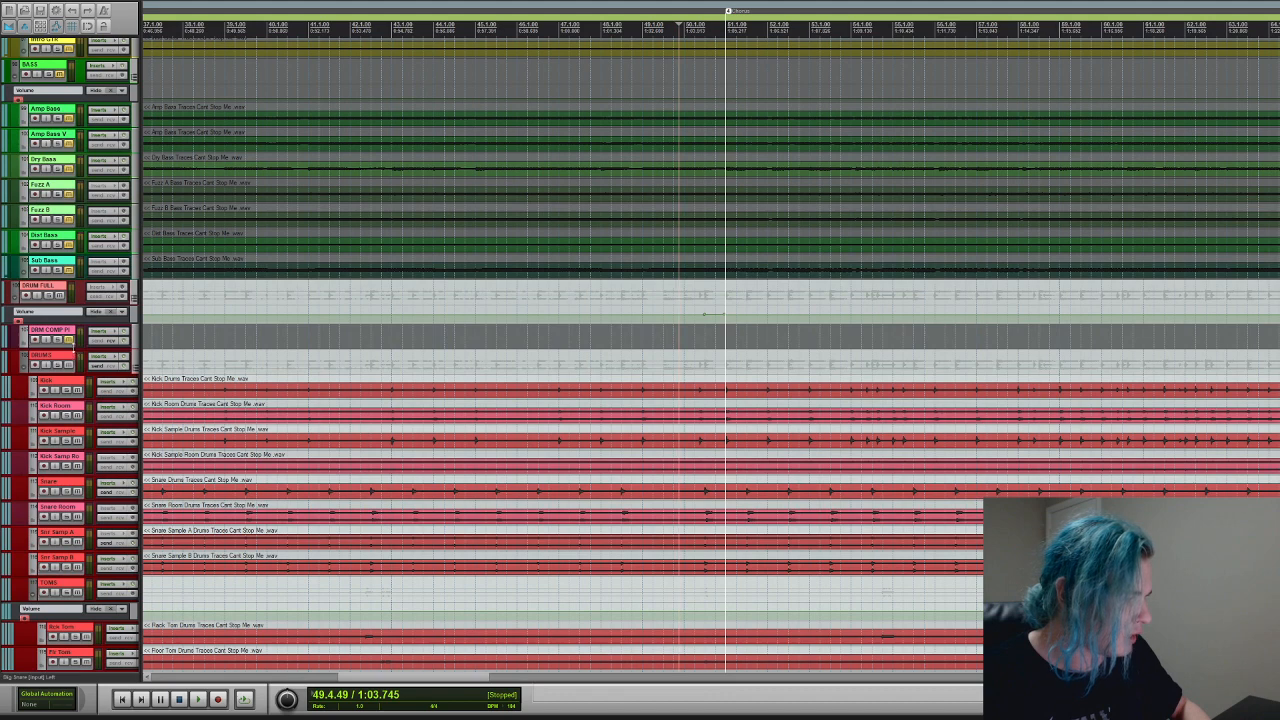
pyautogui.click(66, 341)
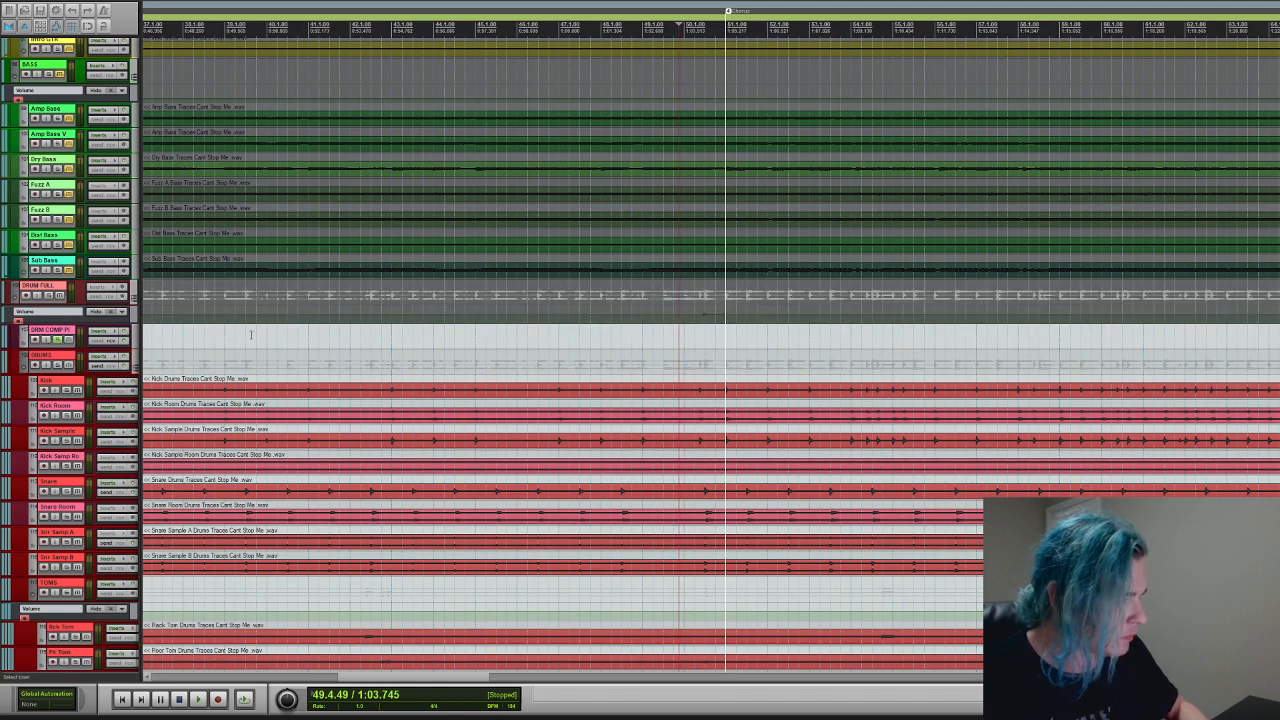
pyautogui.scroll(-4, 692, 343)
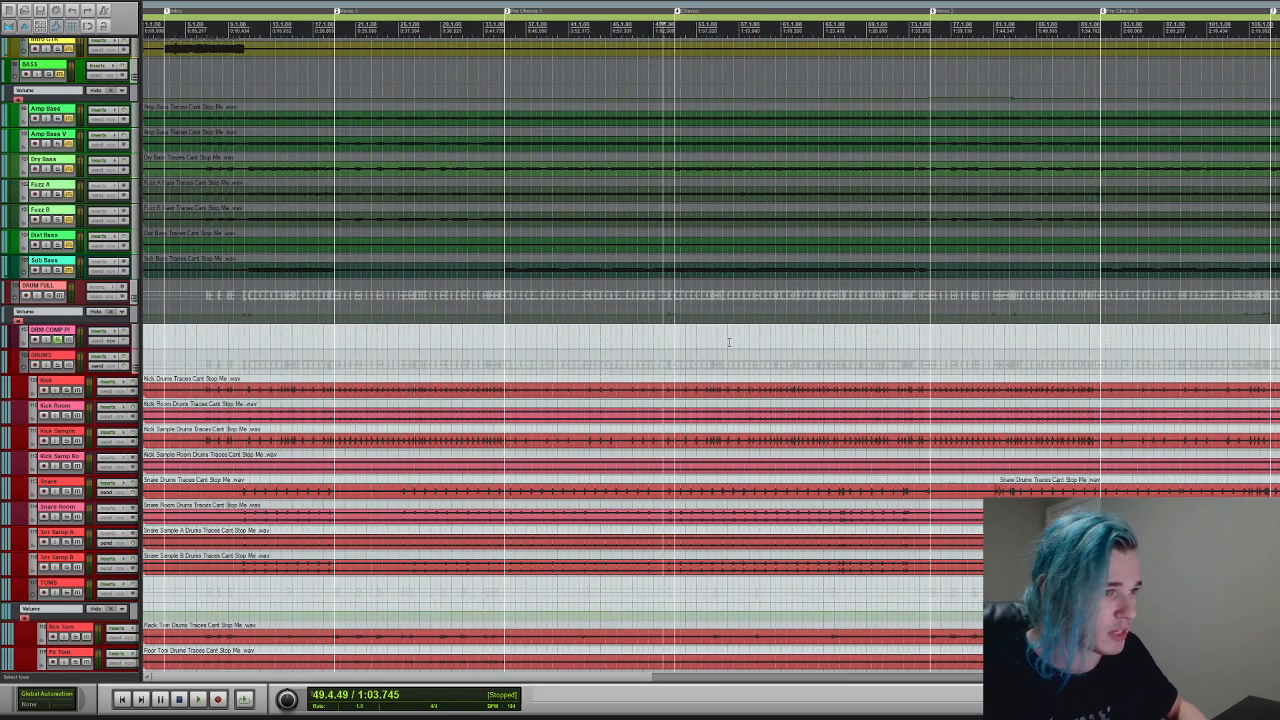
pyautogui.press('space')
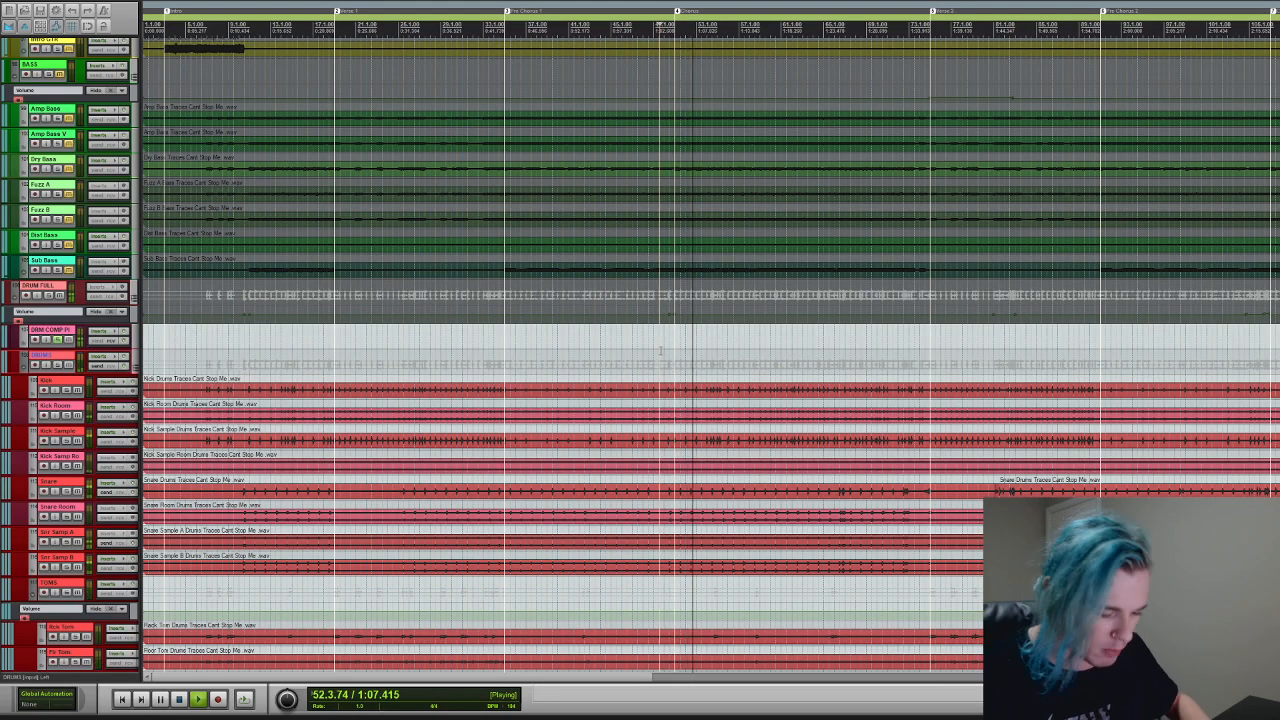
pyautogui.press('space')
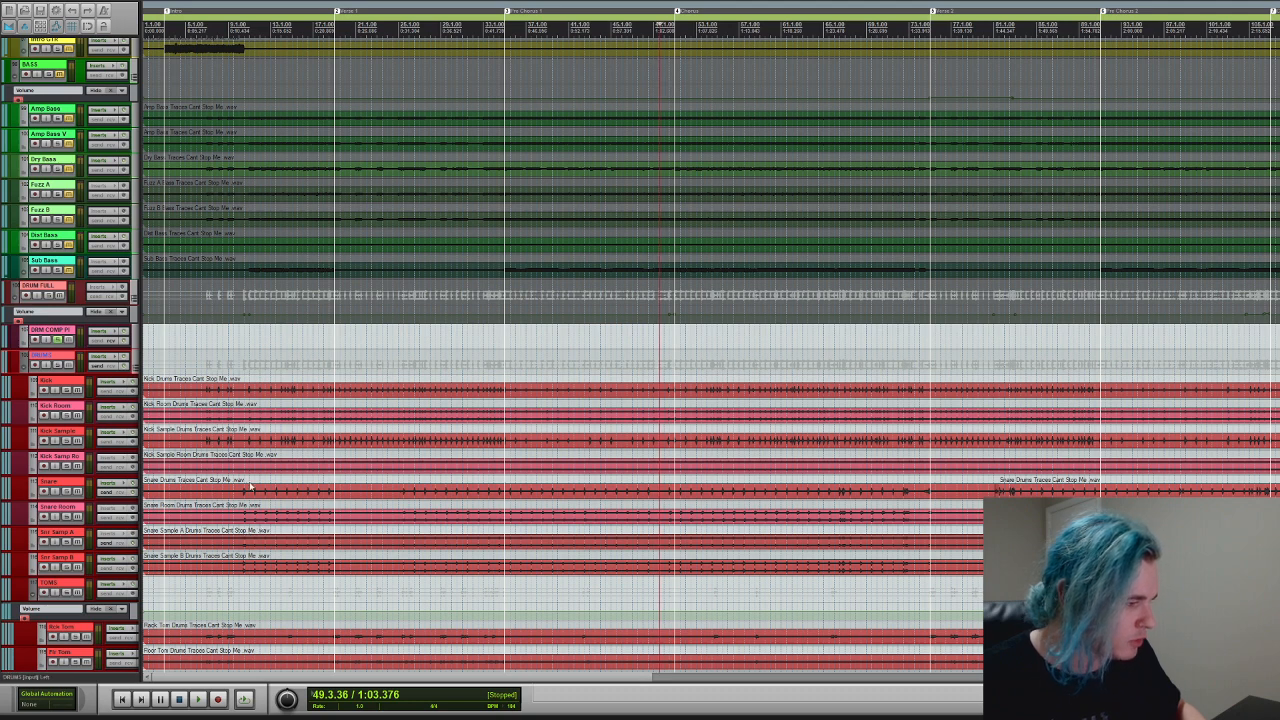
pyautogui.hotkey('shift', 'p')
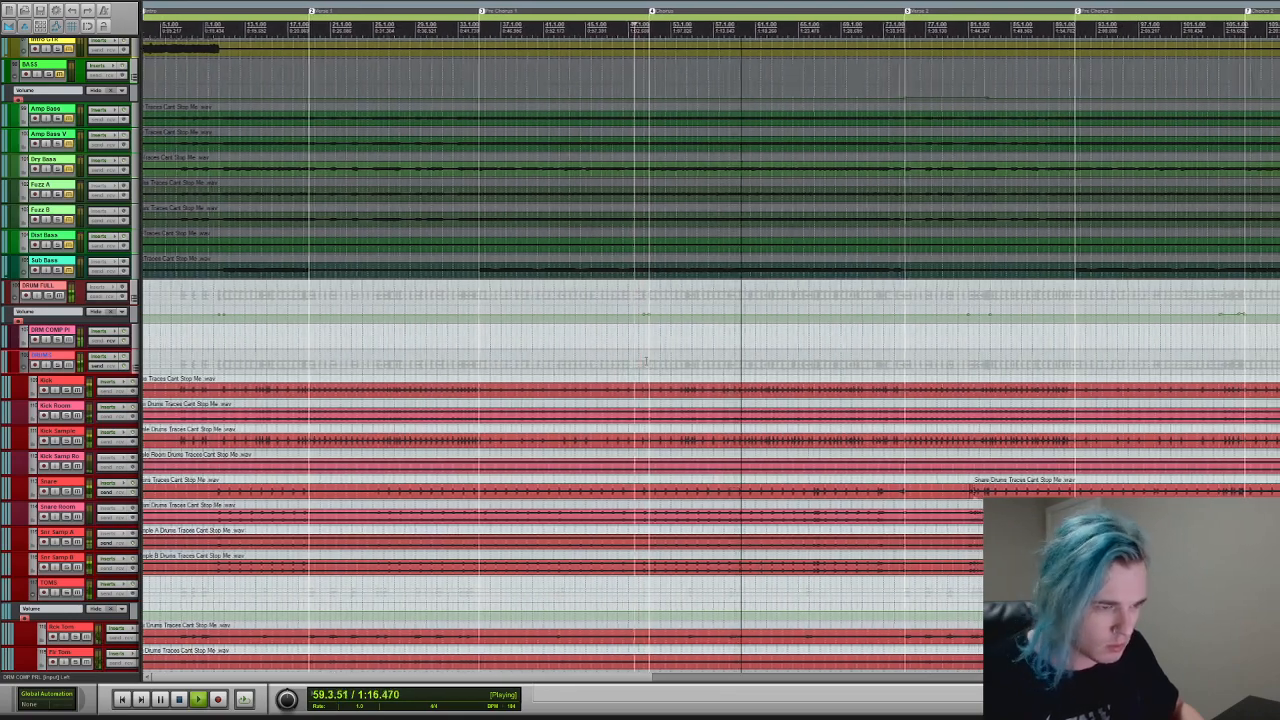
pyautogui.press('space')
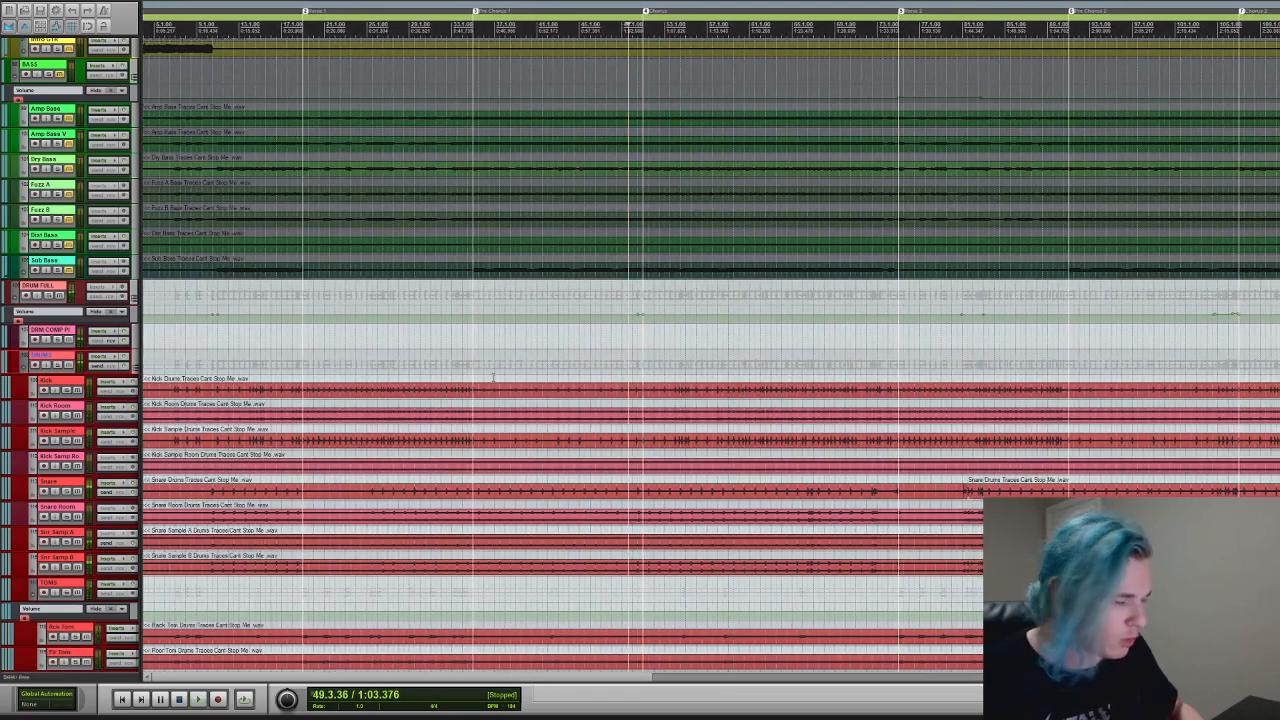
# - Play the full drum mix from bar 81 in the middle of the second verse
pyautogui.click(970, 352)
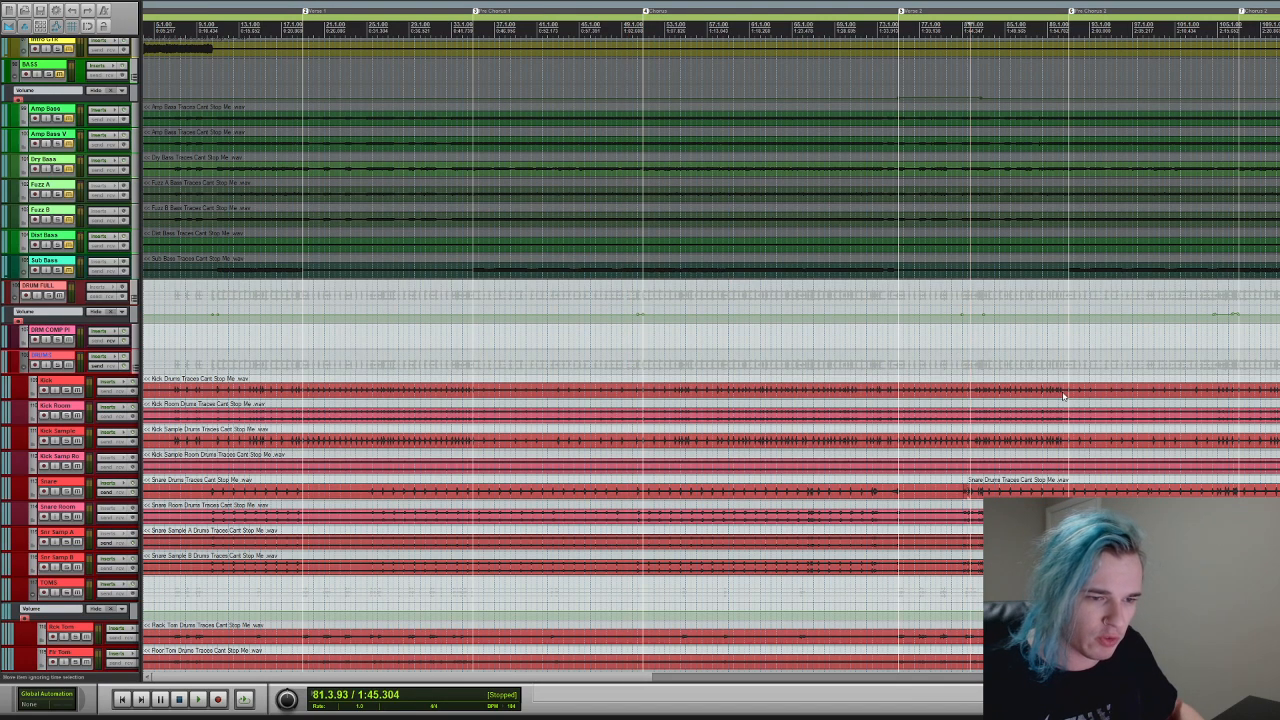
pyautogui.click(963, 369)
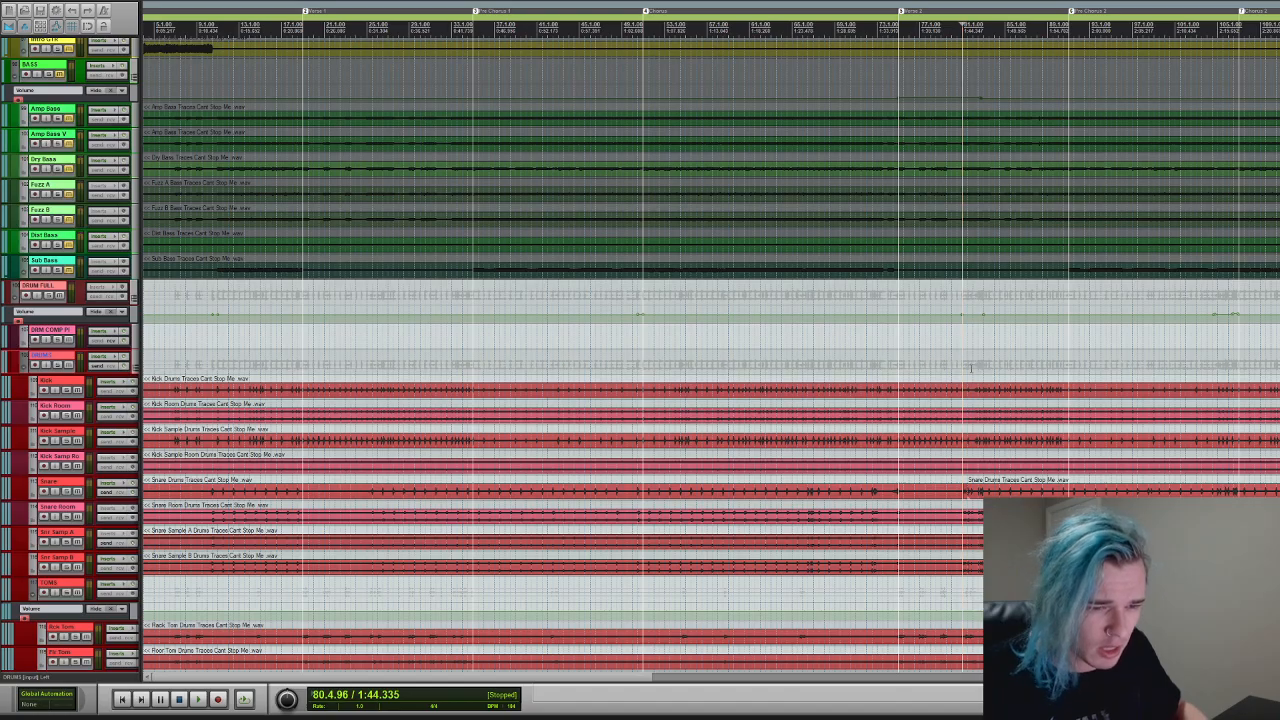
pyautogui.hscroll(5, 970, 369)
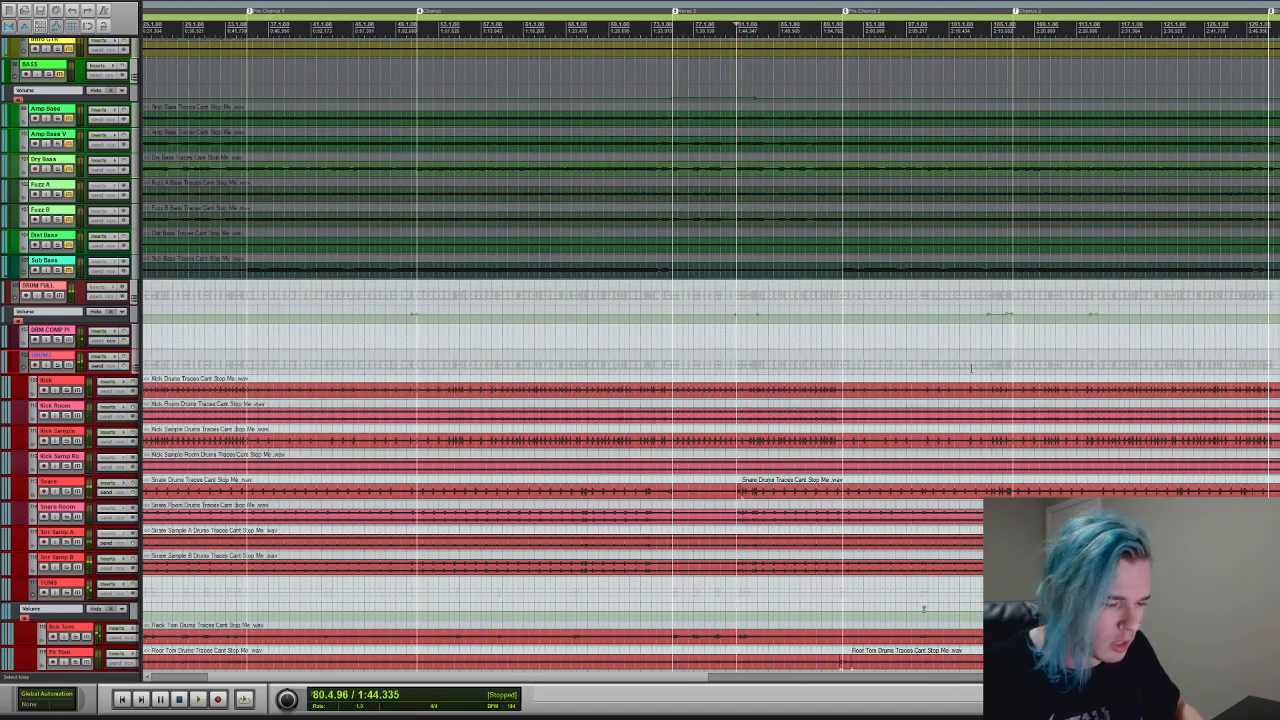
pyautogui.click(744, 368)
pyautogui.press('t')
pyautogui.press('t')
pyautogui.press('t')
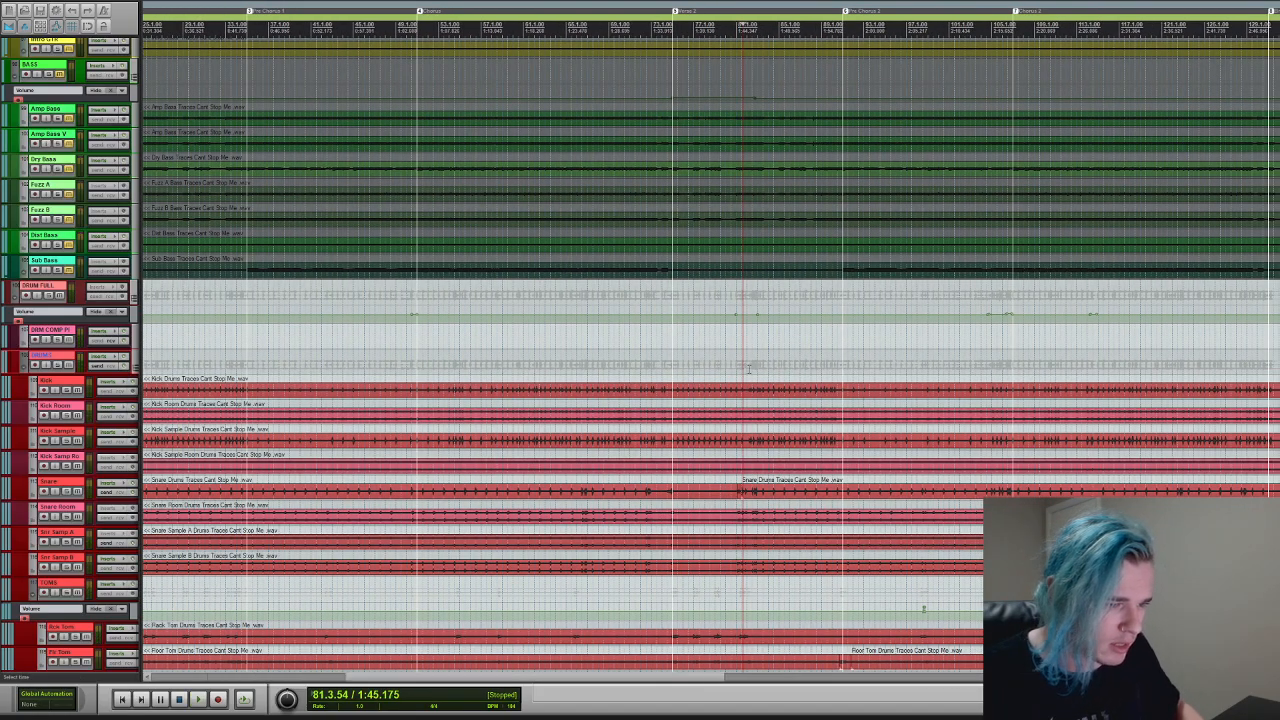
pyautogui.click(758, 365)
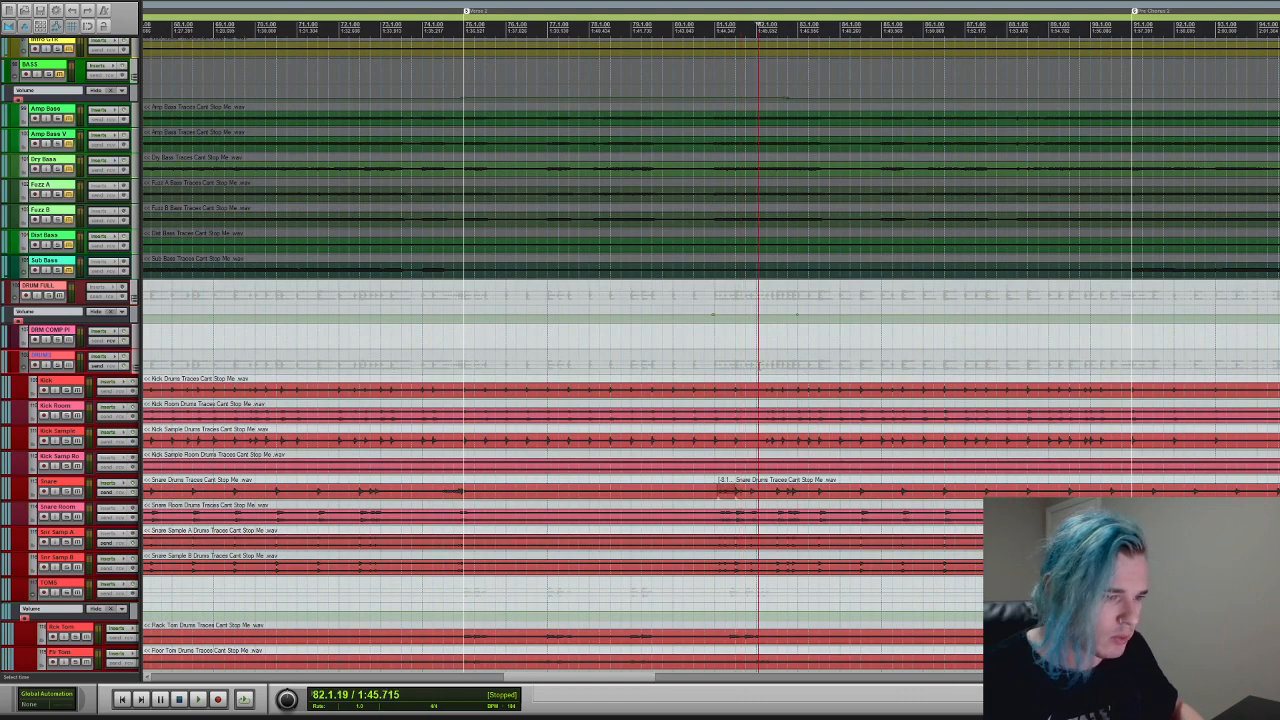
pyautogui.press('r')
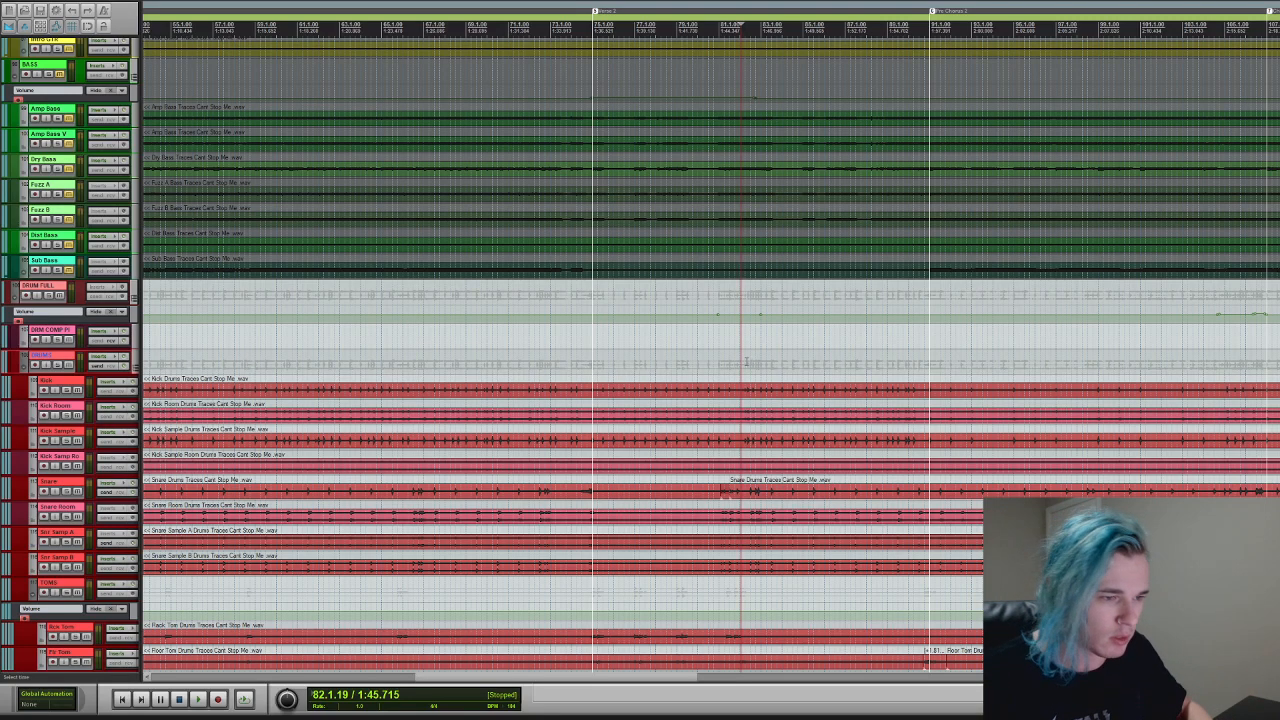
pyautogui.click(734, 25)
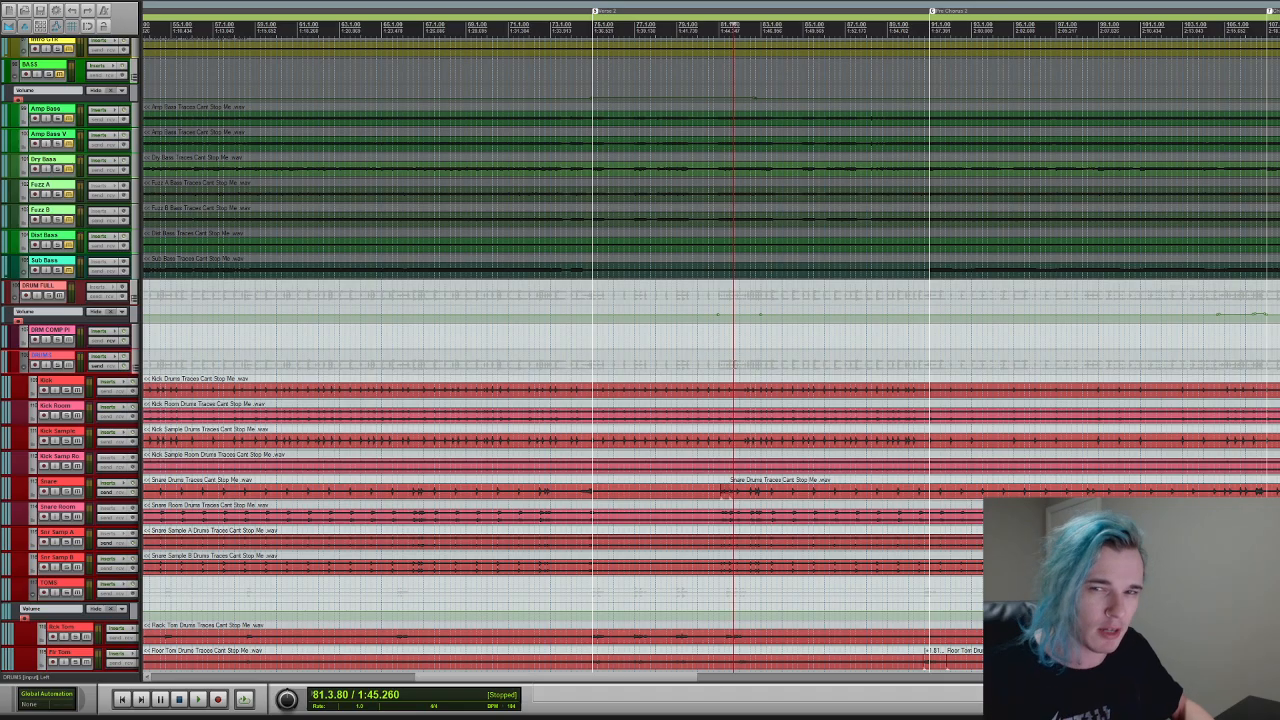
pyautogui.press('space')
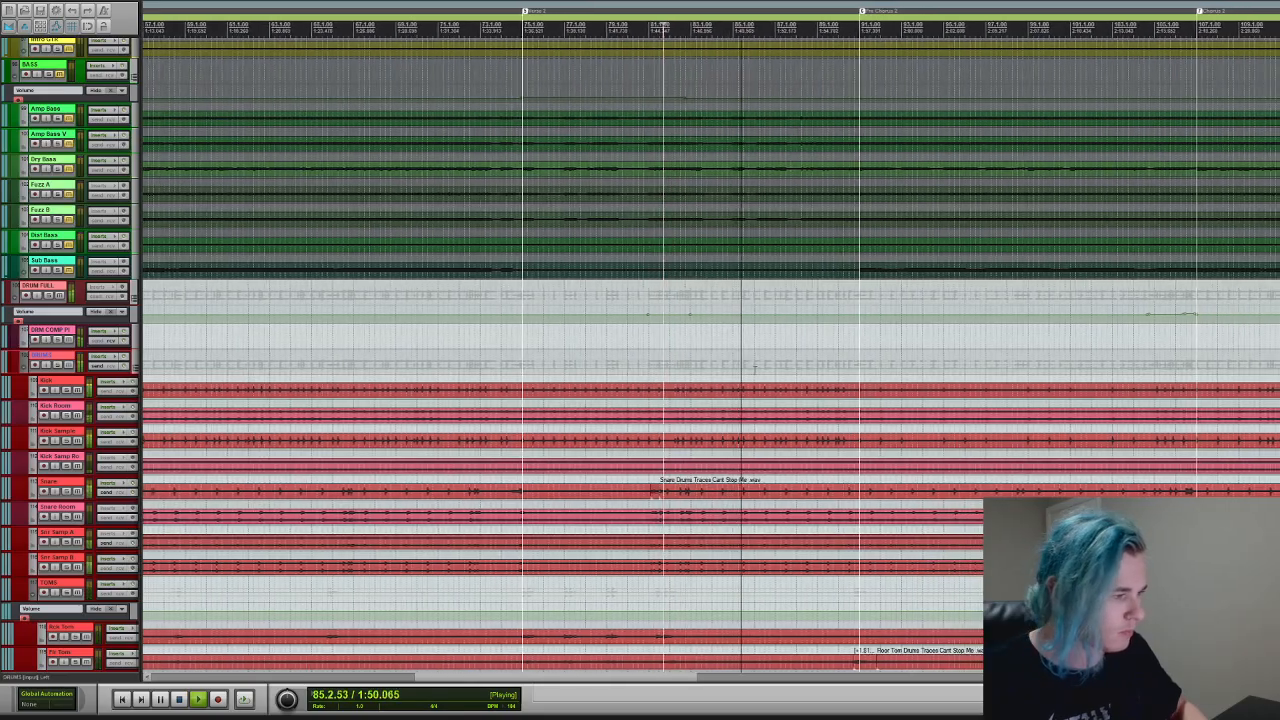
pyautogui.press('space')
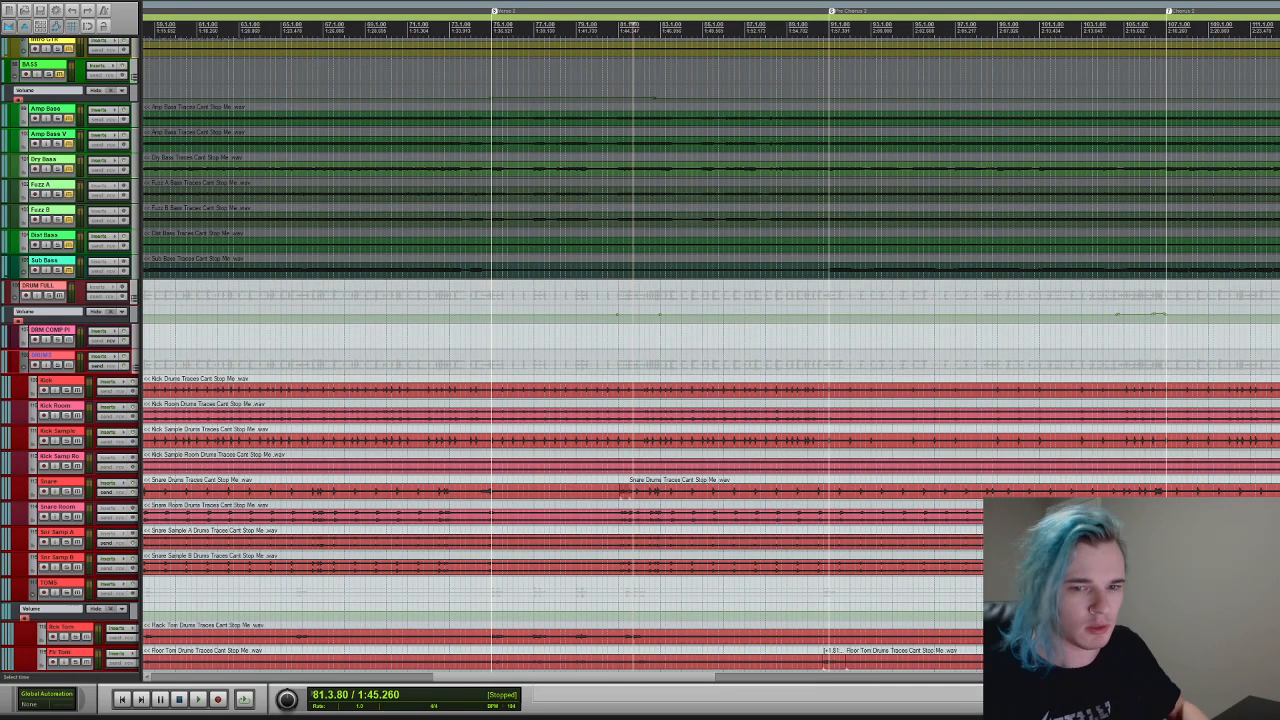
# - Unmute the BASS folder and its Amp Bass, Amp Bass V, Dry Bass, Fuzz A, Fuzz B, Dist Bass and Sub Bass tracks
pyautogui.scroll(1, 645, 345)
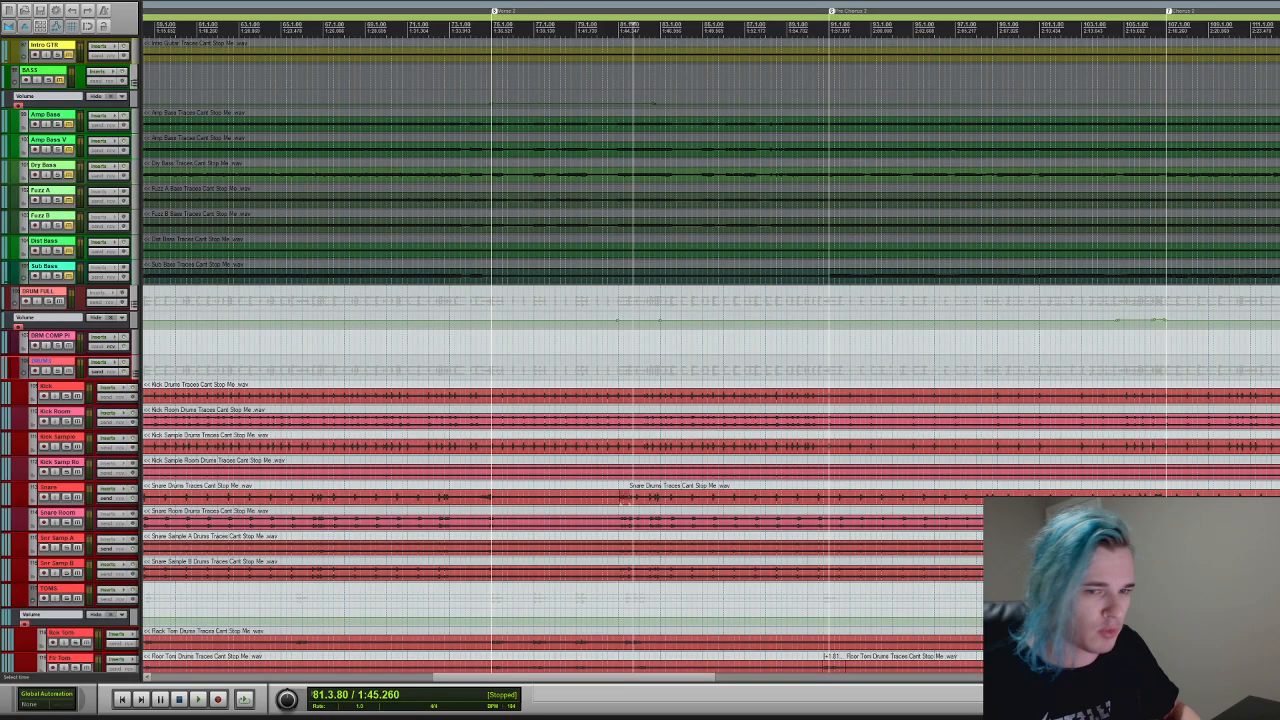
pyautogui.scroll(10, 640, 360)
pyautogui.scroll(-7, 640, 360)
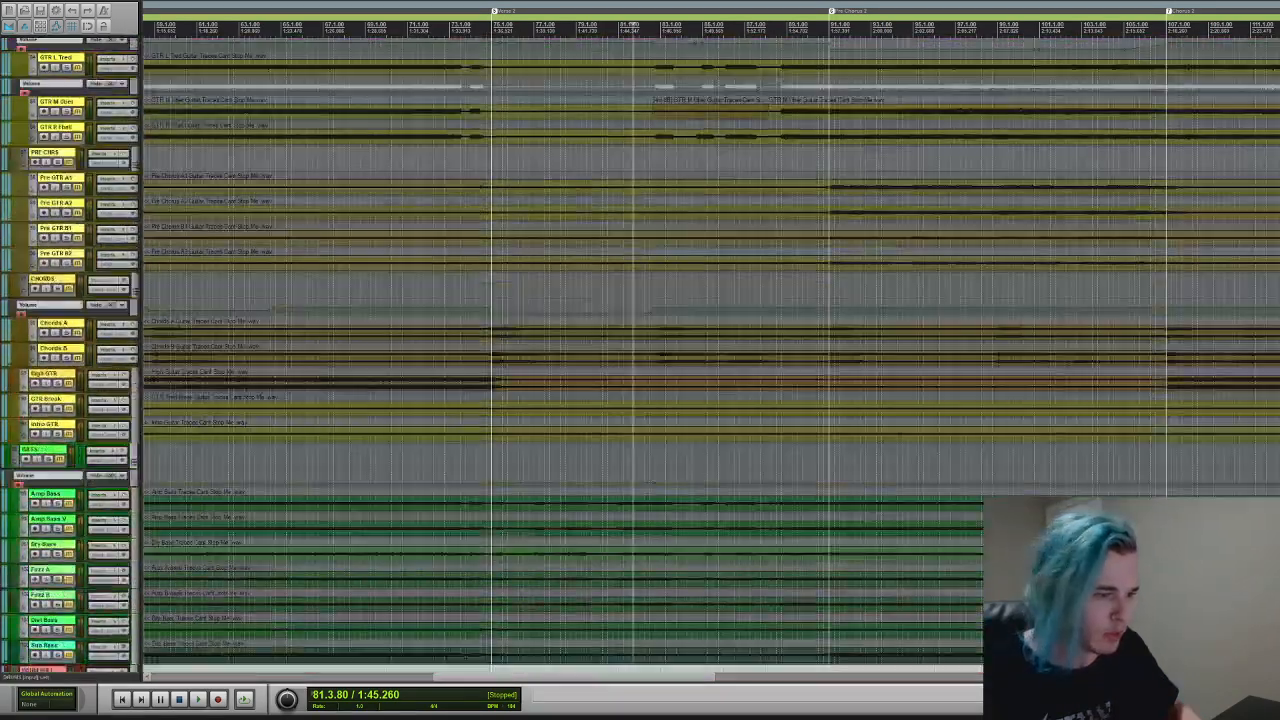
pyautogui.scroll(-2, 880, 383)
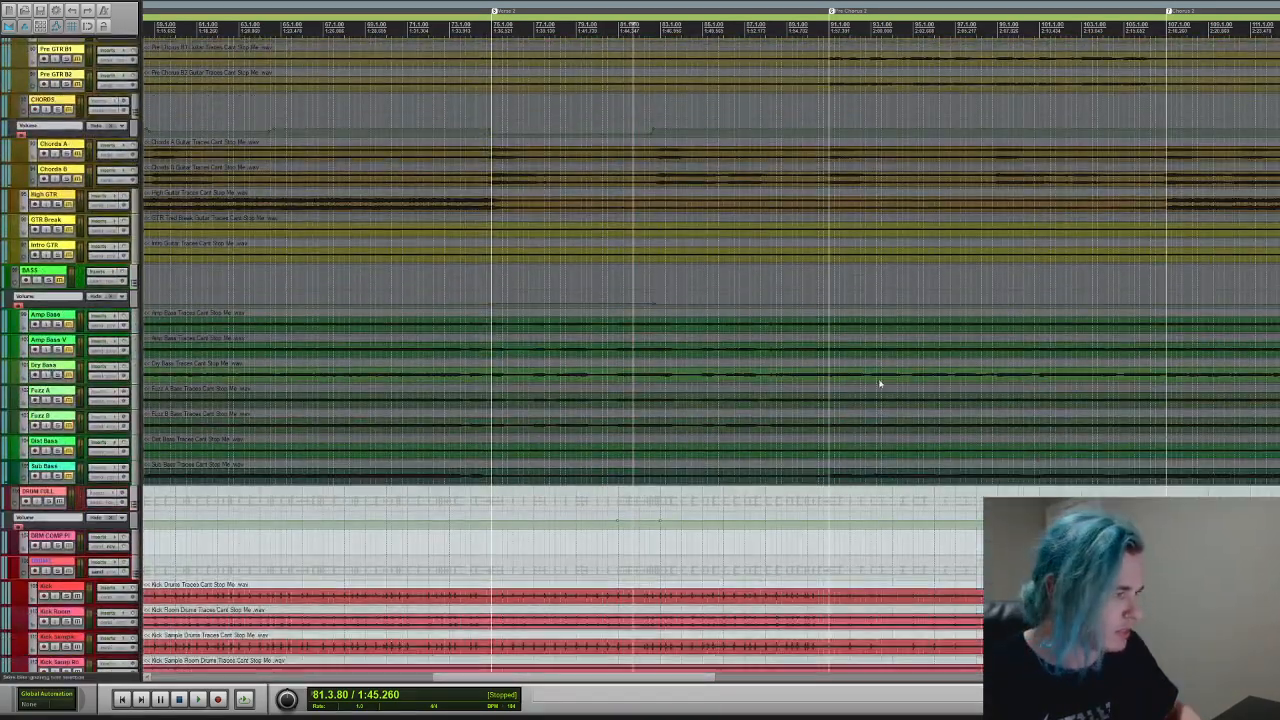
pyautogui.click(63, 284)
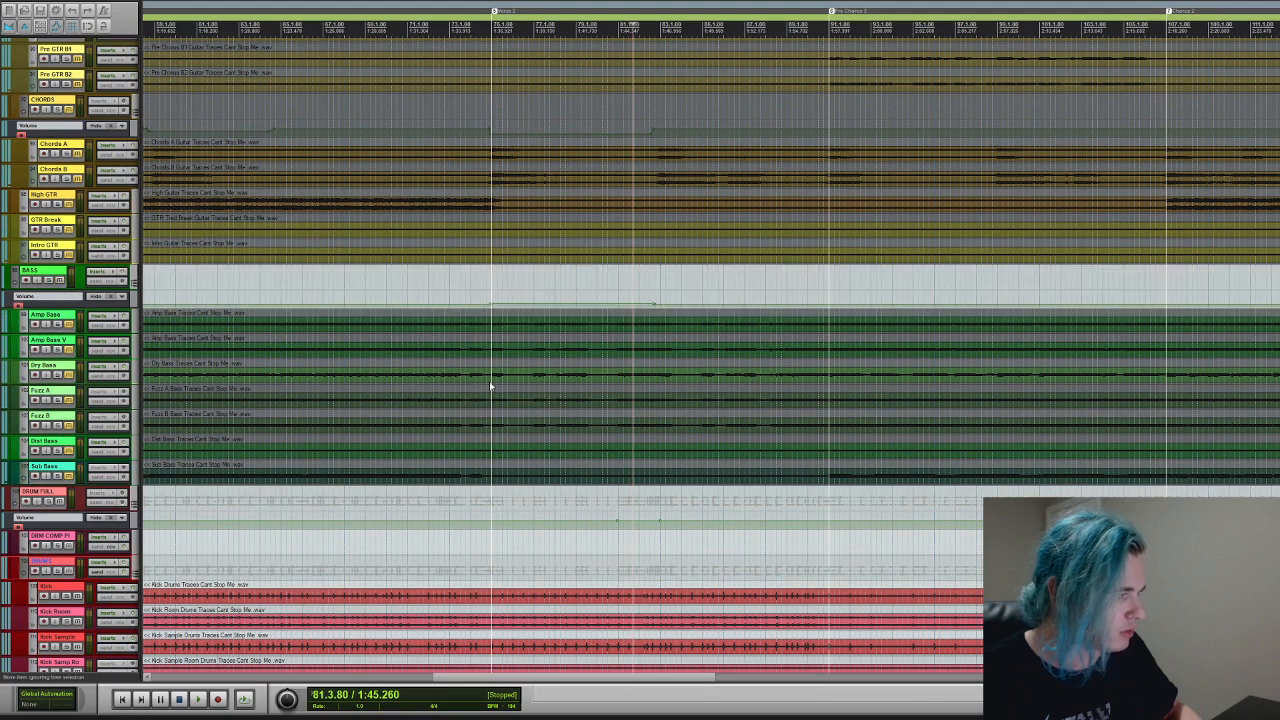
pyautogui.click(60, 316)
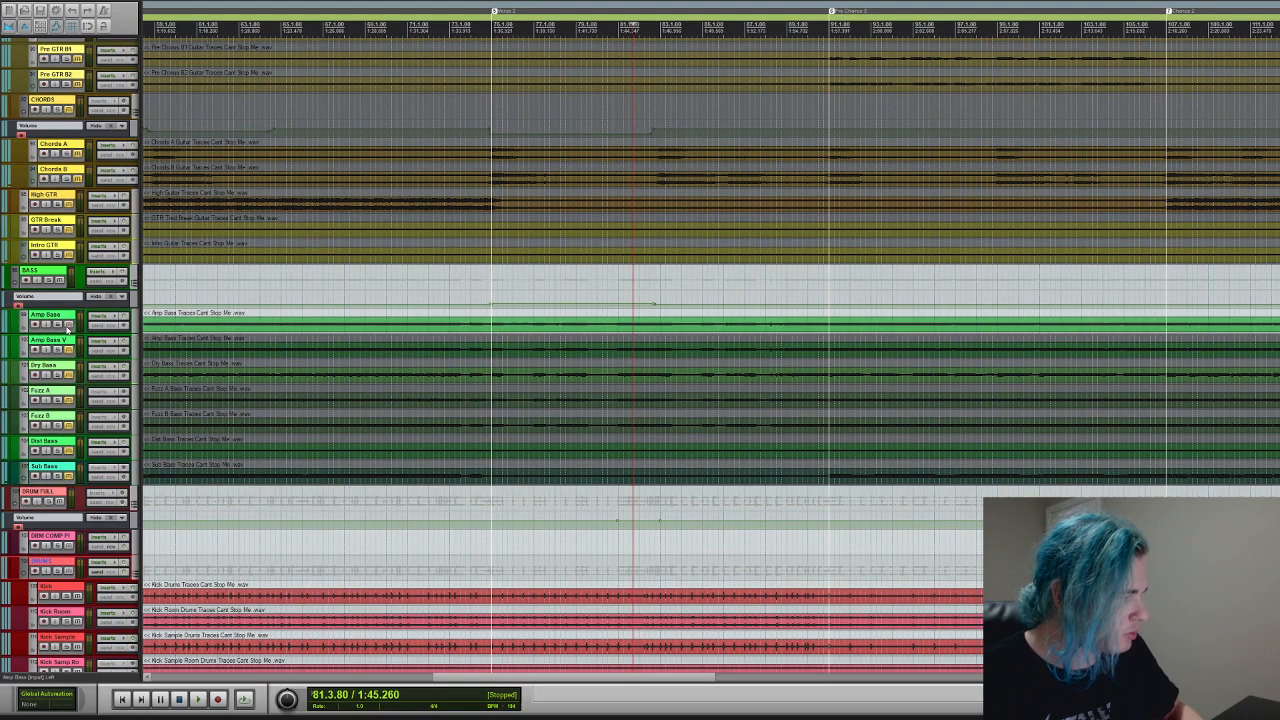
pyautogui.keyDown('shift'); pyautogui.click(60, 341); pyautogui.keyUp('shift')
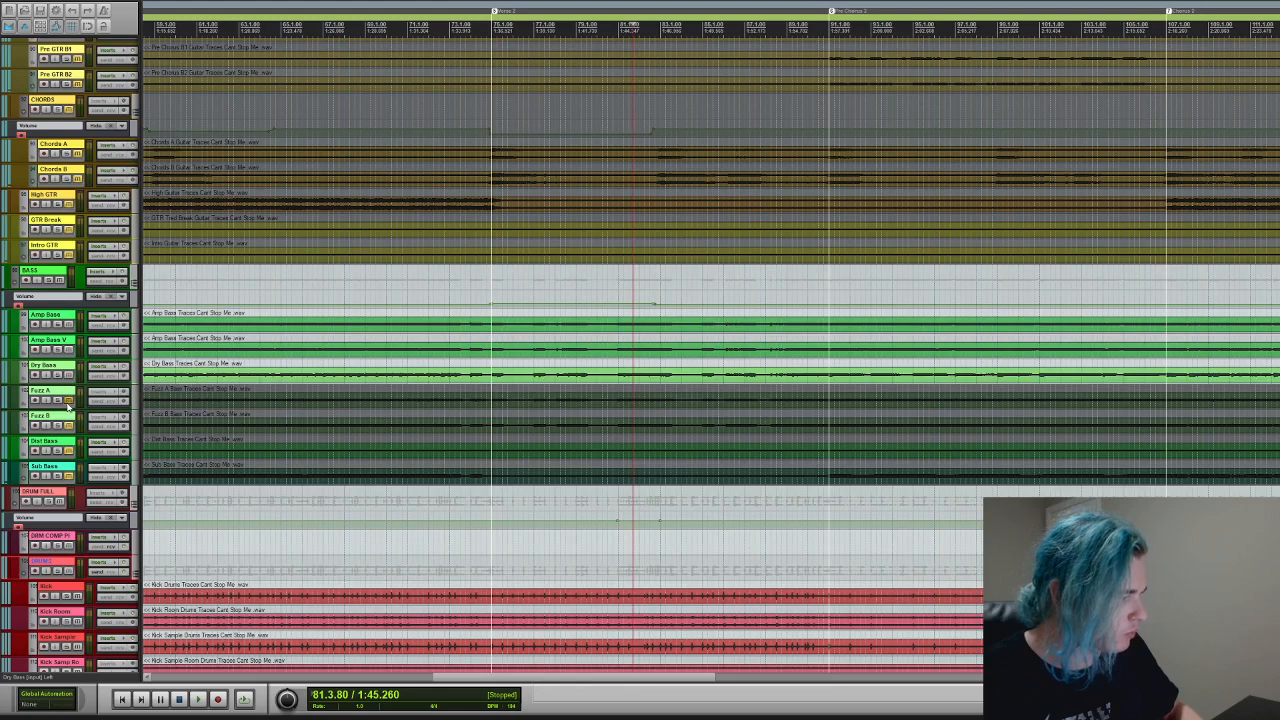
pyautogui.click(68, 401)
pyautogui.click(68, 426)
pyautogui.click(68, 451)
pyautogui.click(68, 476)
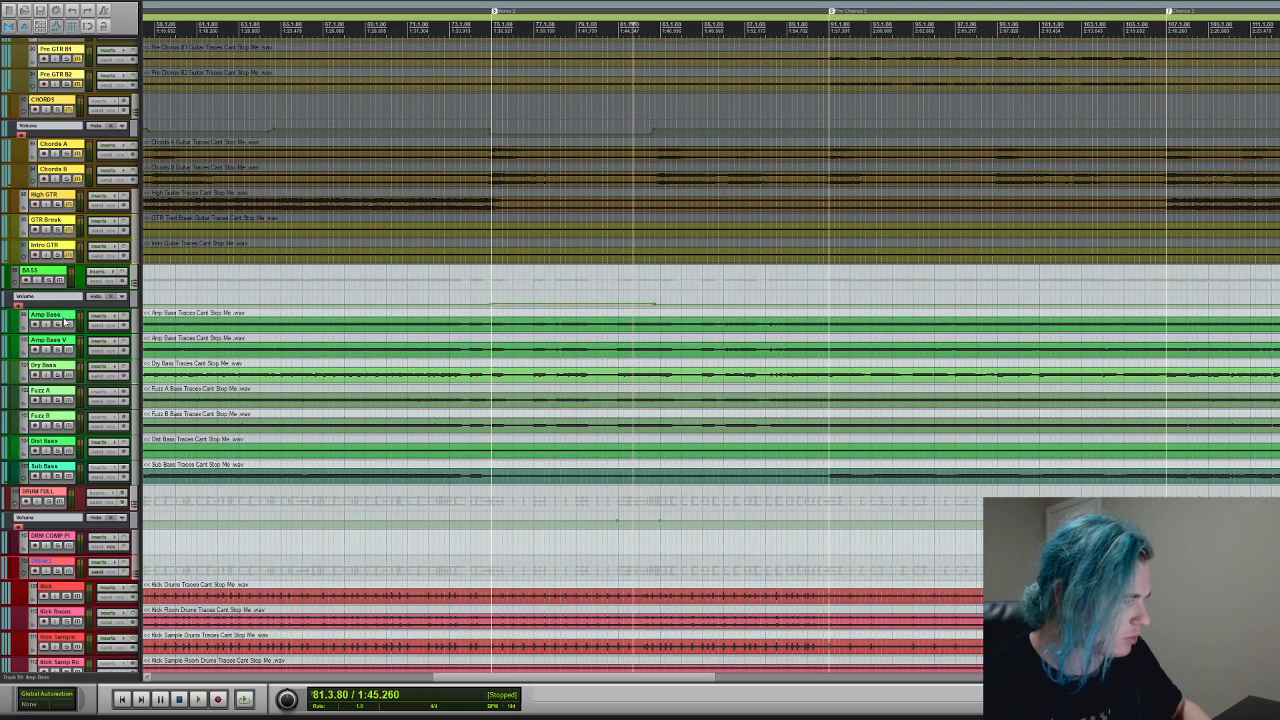
# - Play from bar 74 into the second verse, comparing the soloed Amp Bass with the full bass and drums, and clear its solo
pyautogui.hotkey('ctrl', '[')
pyautogui.hotkey('ctrl', '[')
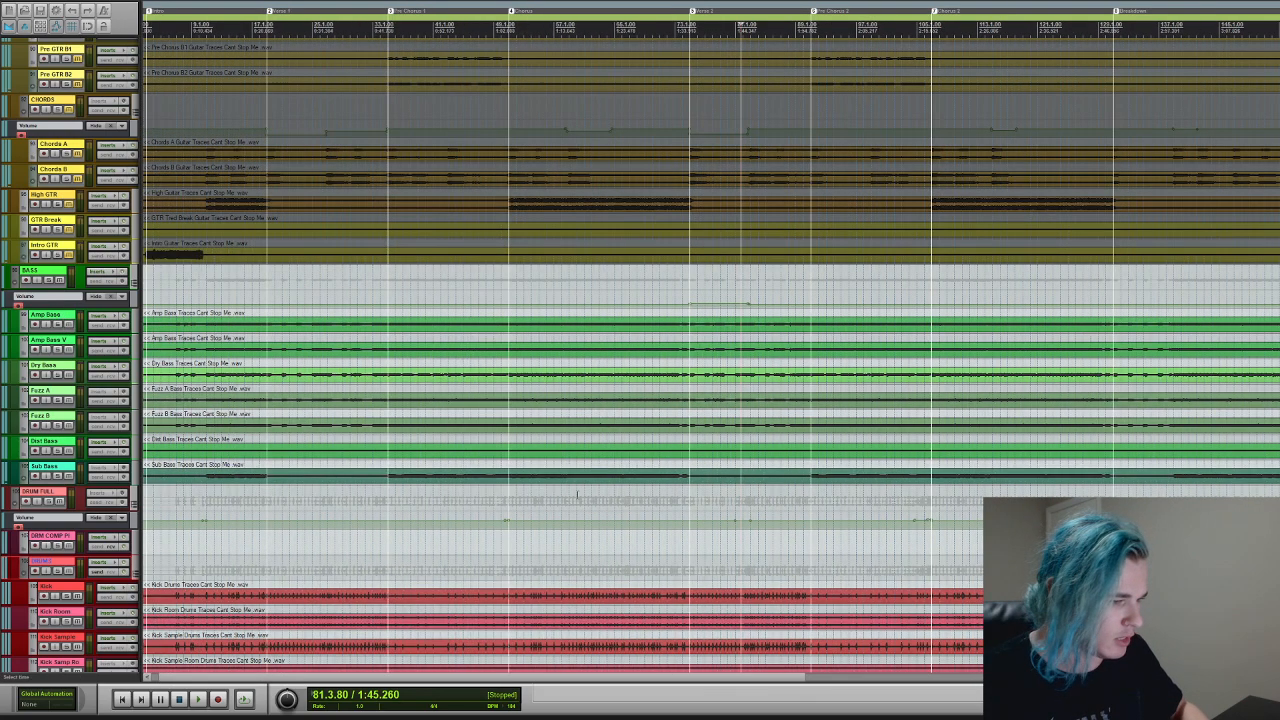
pyautogui.click(393, 502)
pyautogui.click(512, 498)
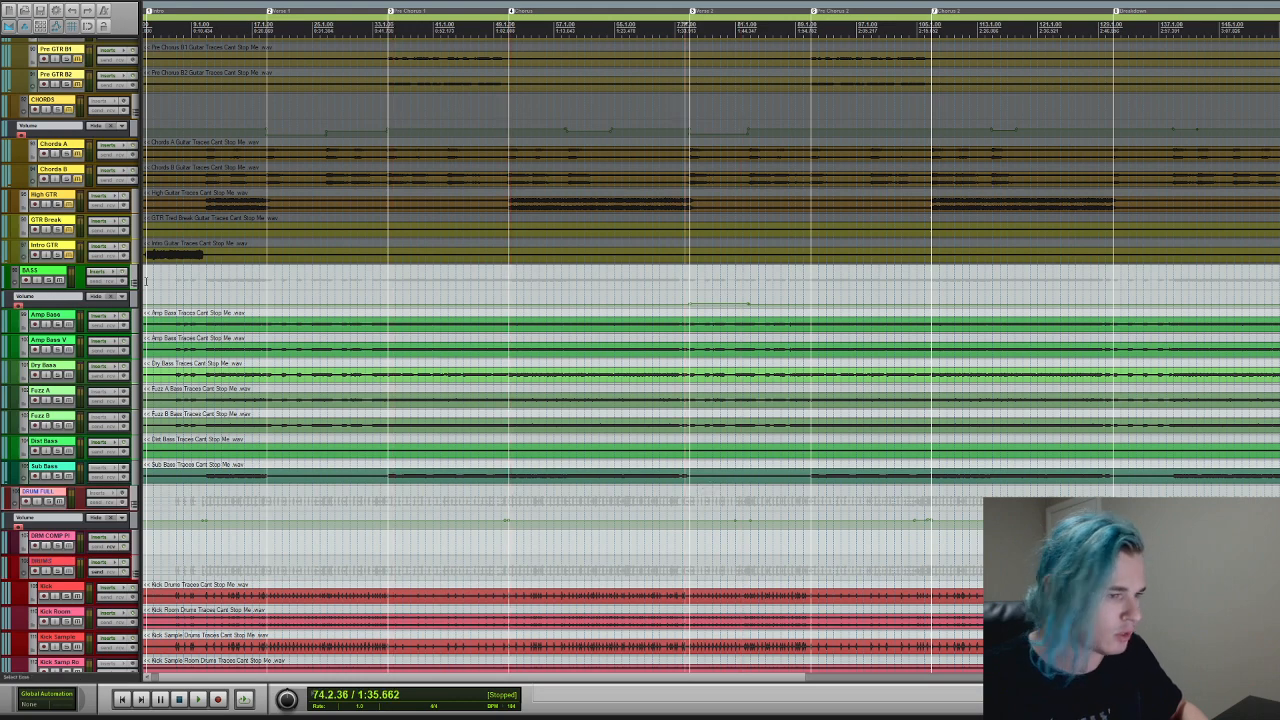
pyautogui.click(56, 316)
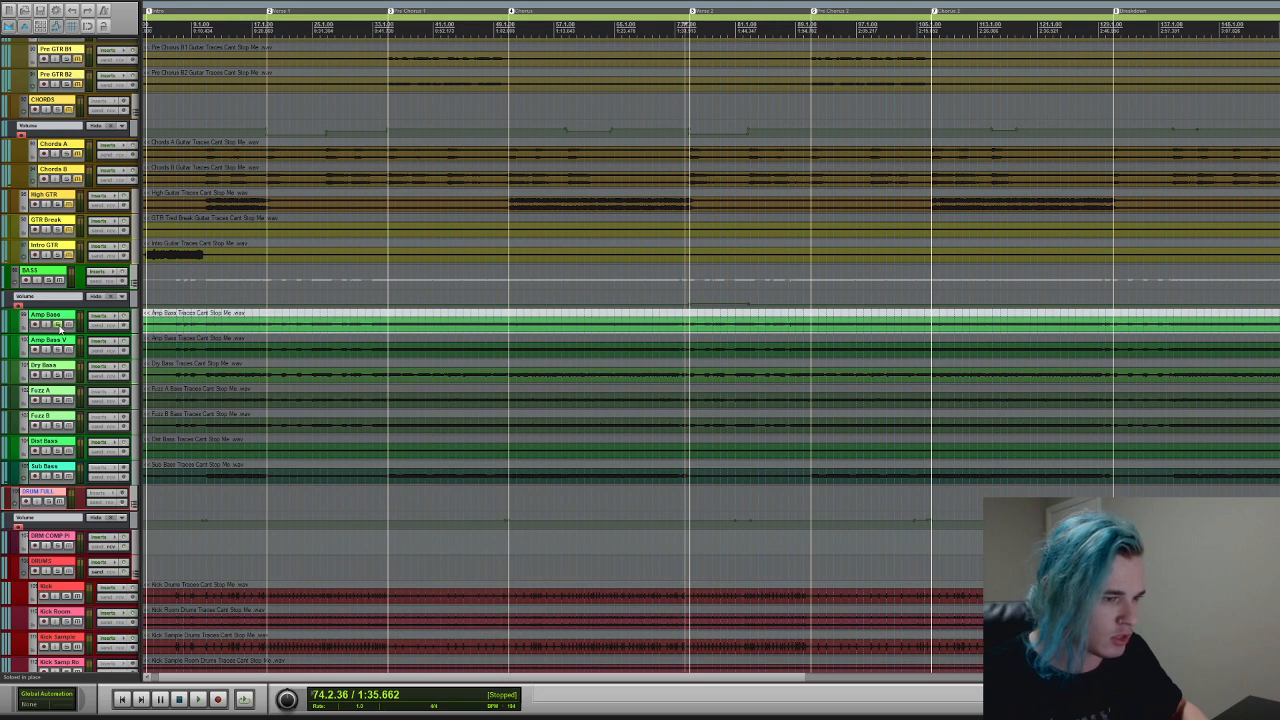
pyautogui.press('space')
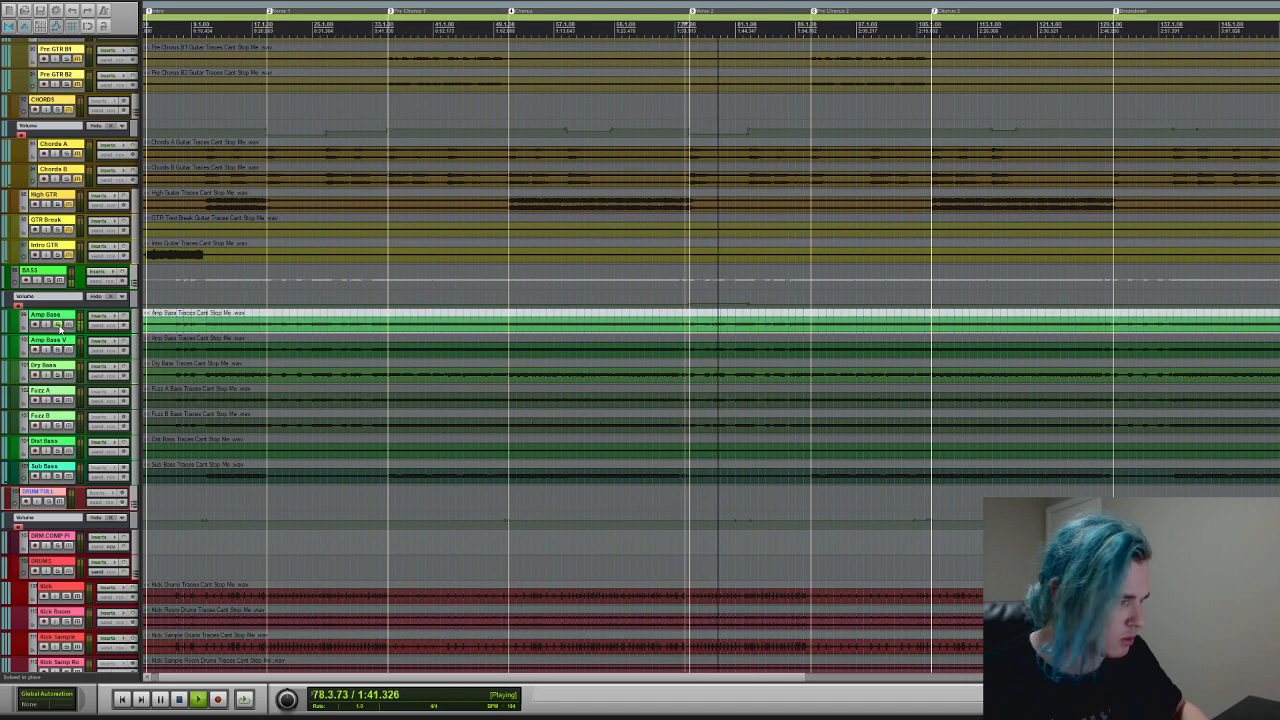
pyautogui.click(60, 327)
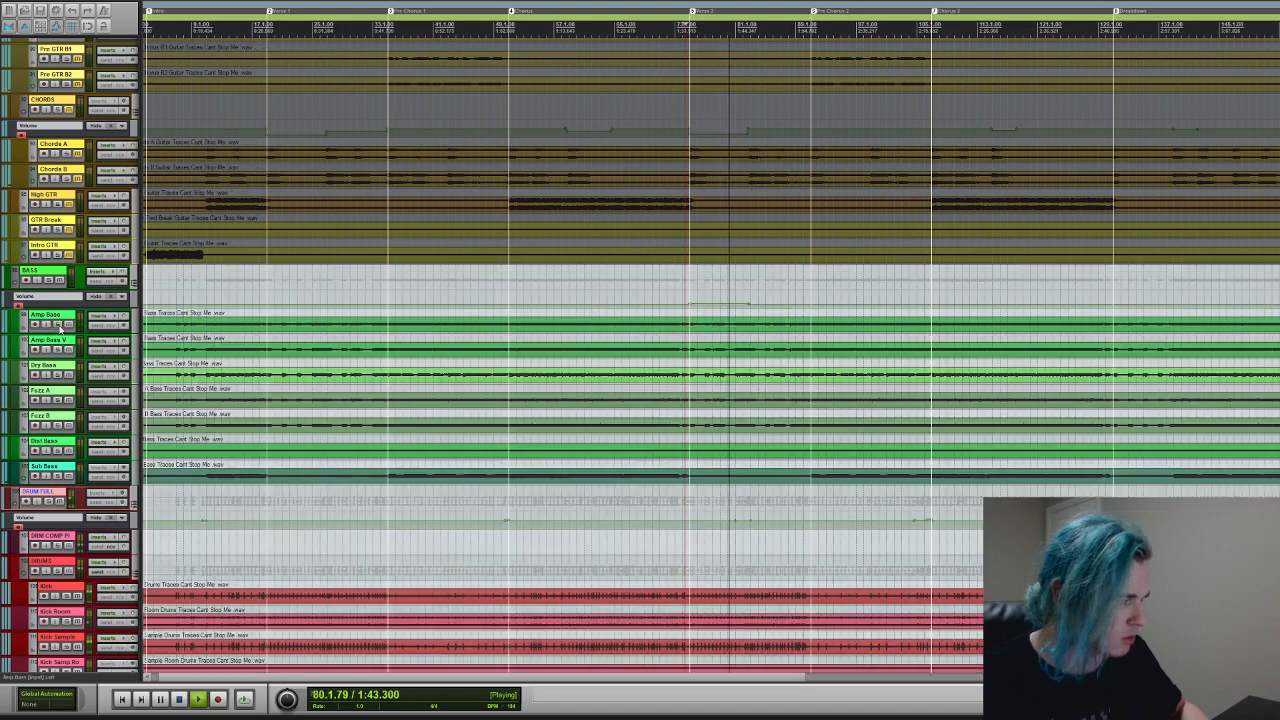
pyautogui.click(60, 327)
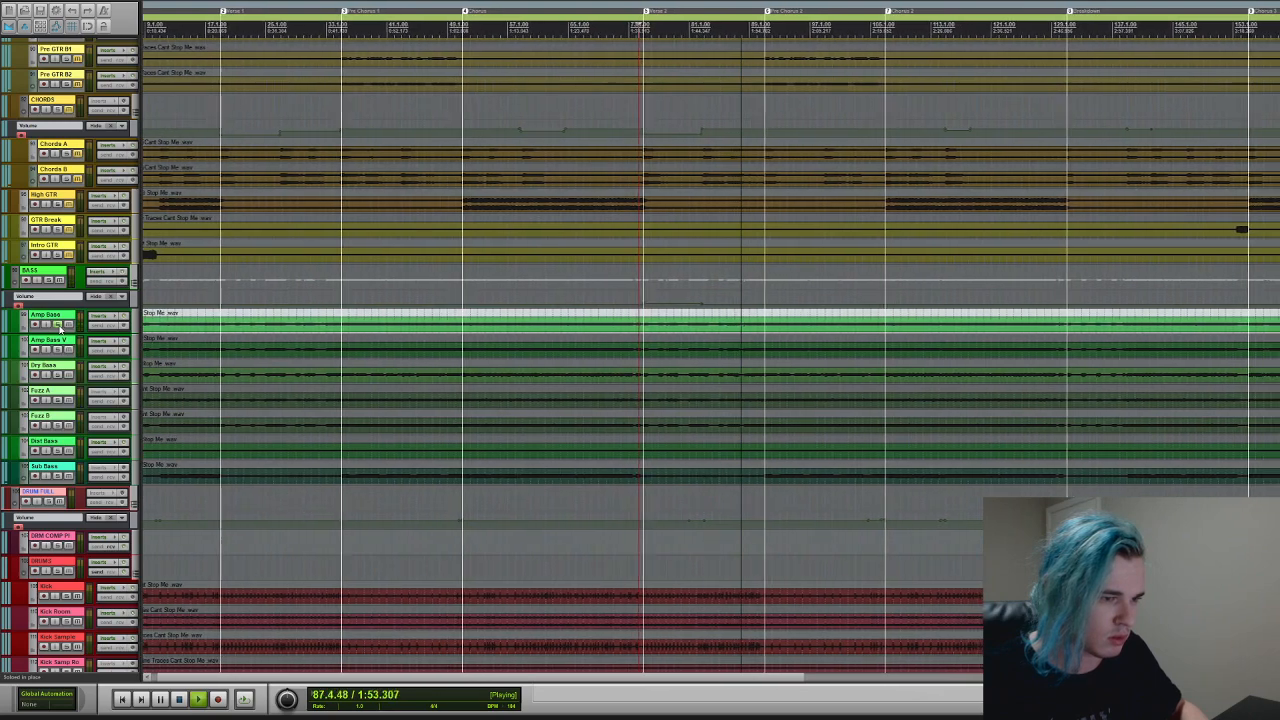
pyautogui.press('space')
pyautogui.click(59, 326)
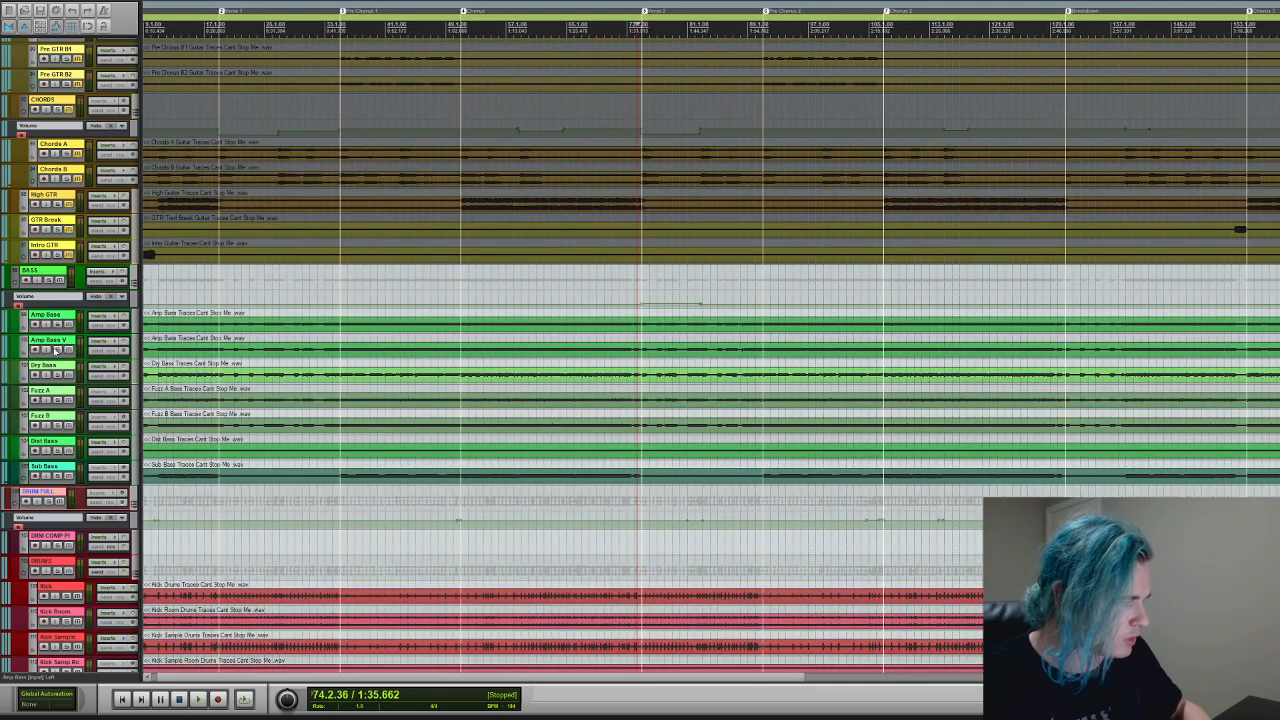
# - Audition the Amp Bass V track soloed from bar 74 and clear its solo
pyautogui.click(59, 351)
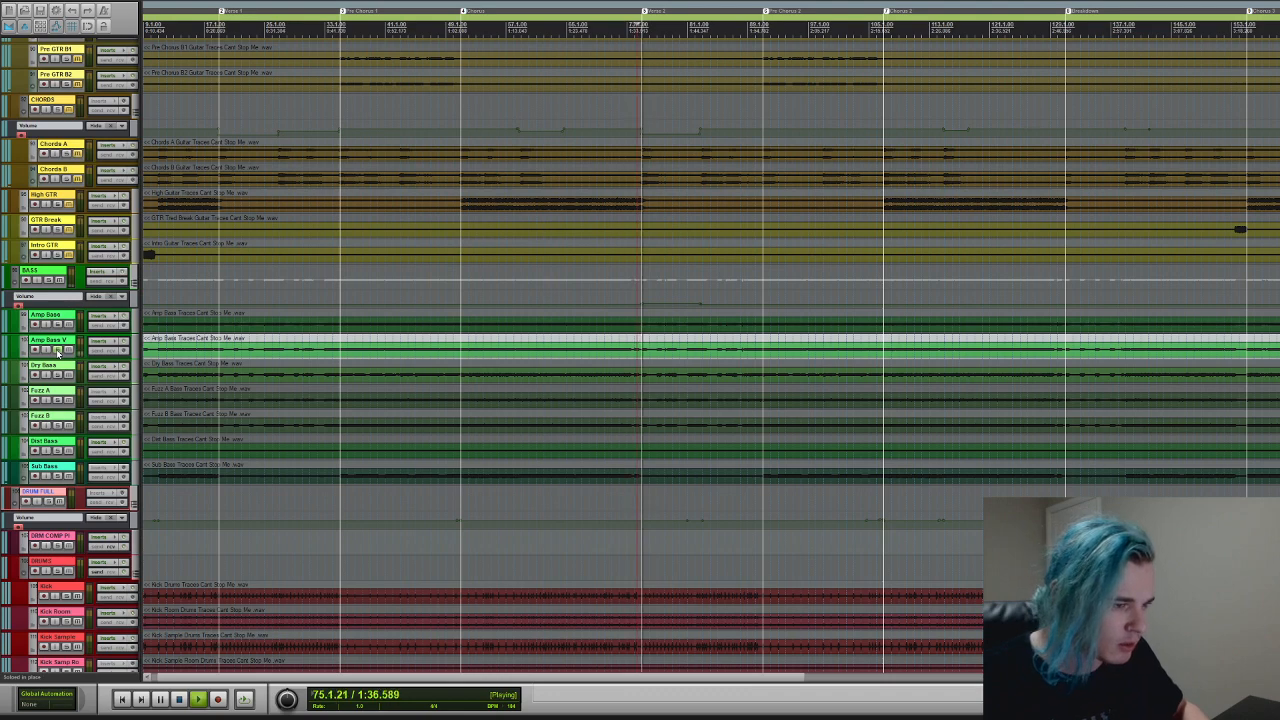
pyautogui.press('space')
pyautogui.click(59, 351)
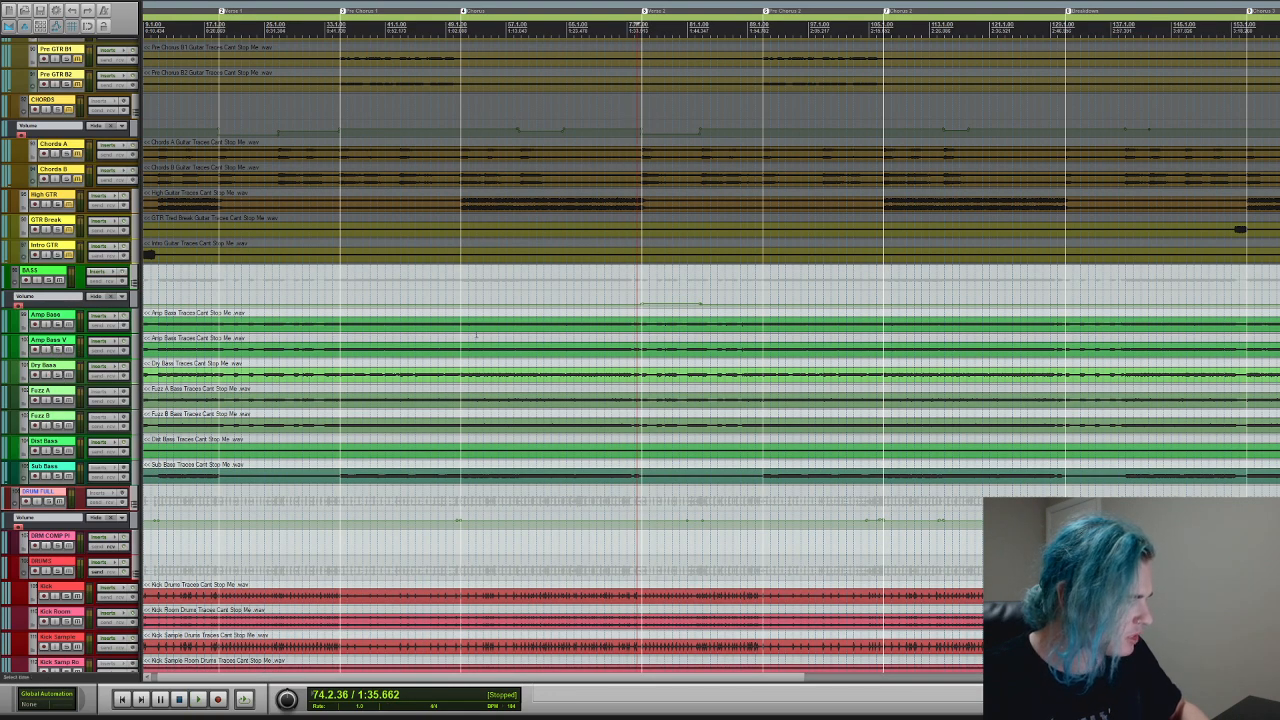
# - Audition the Dry Bass track soloed from bar 56 in the chorus and clear its solo
pyautogui.click(59, 376)
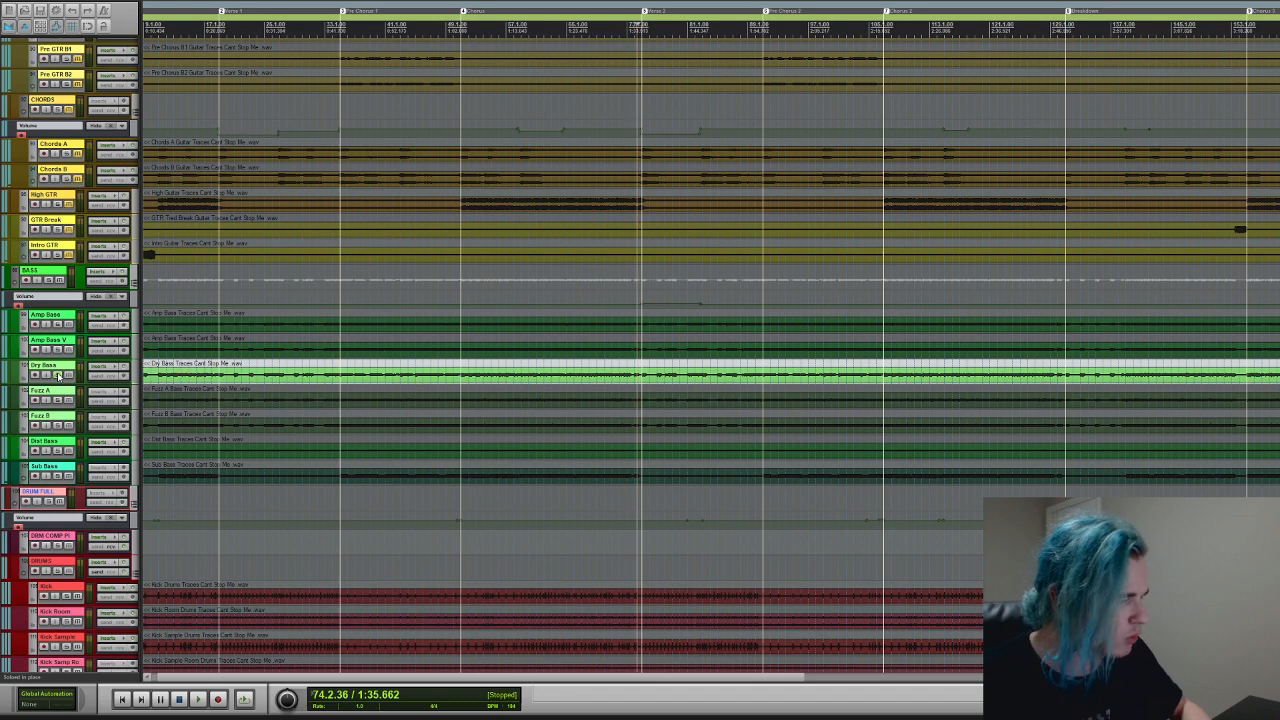
pyautogui.click(503, 385)
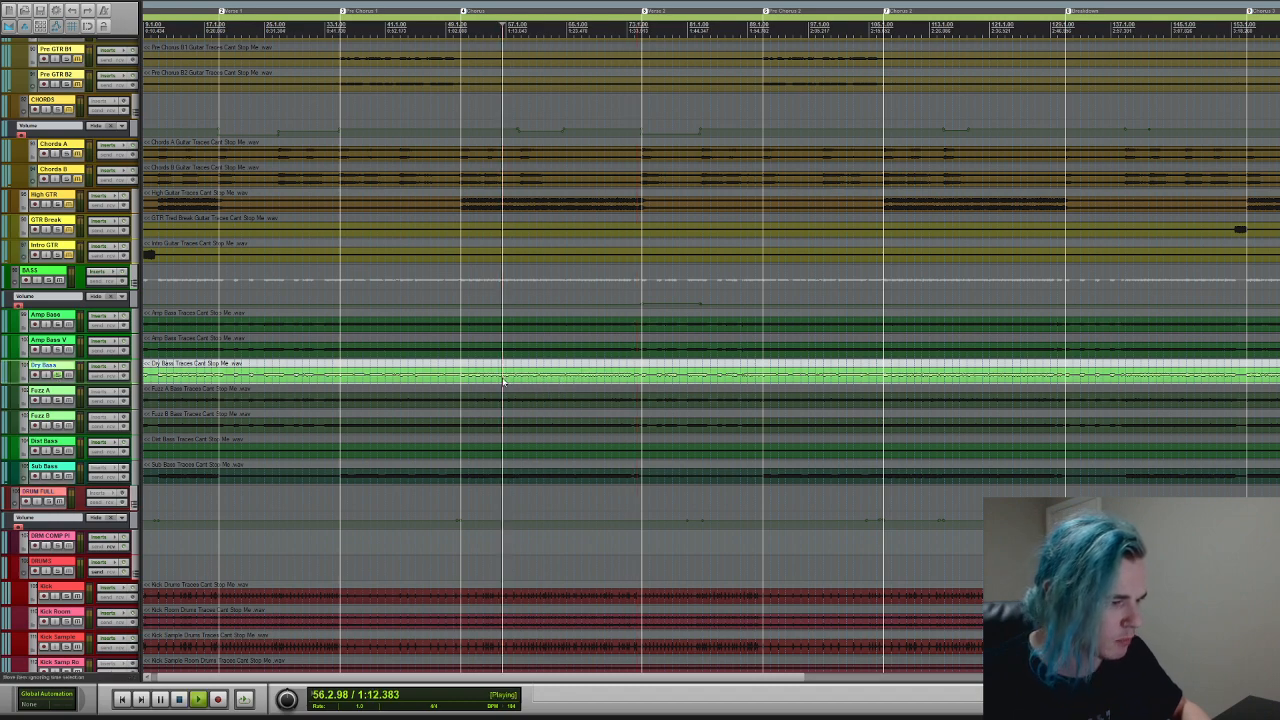
pyautogui.click(57, 375)
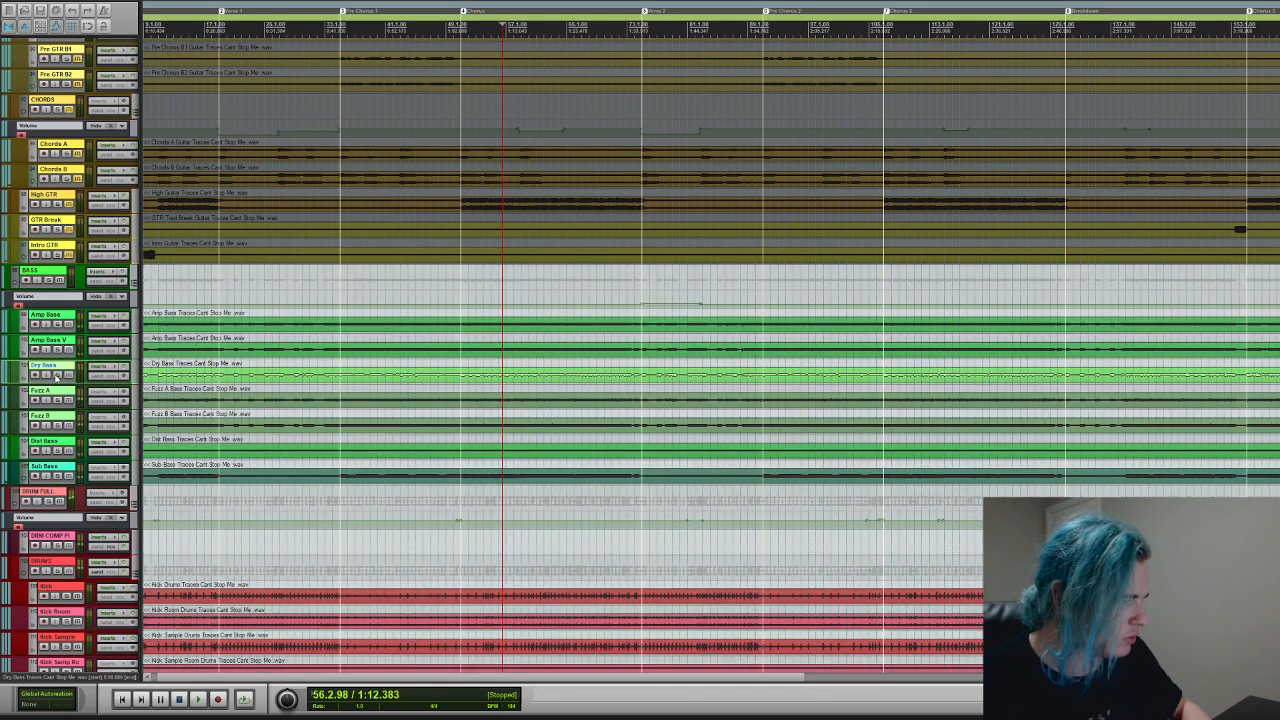
# - Audition the Fuzz A and Fuzz B bass tracks soloed together from bar 73 and clear both solos
pyautogui.click(633, 382)
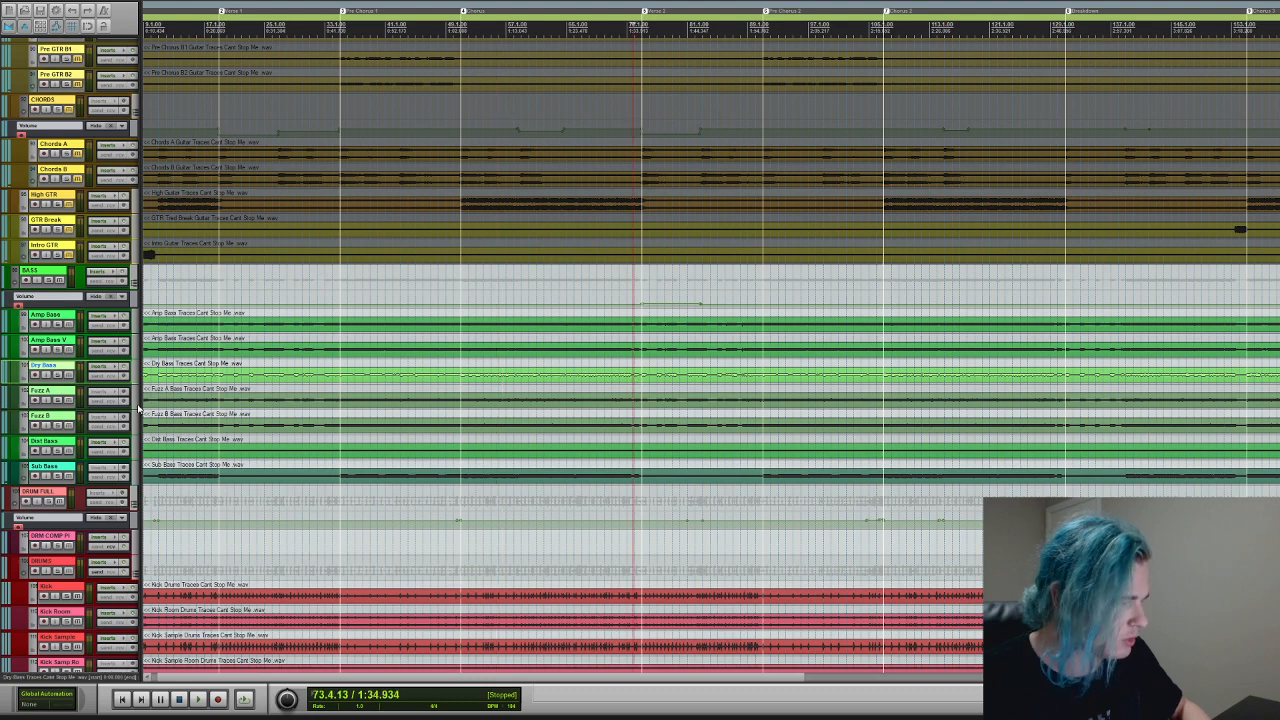
pyautogui.click(58, 400)
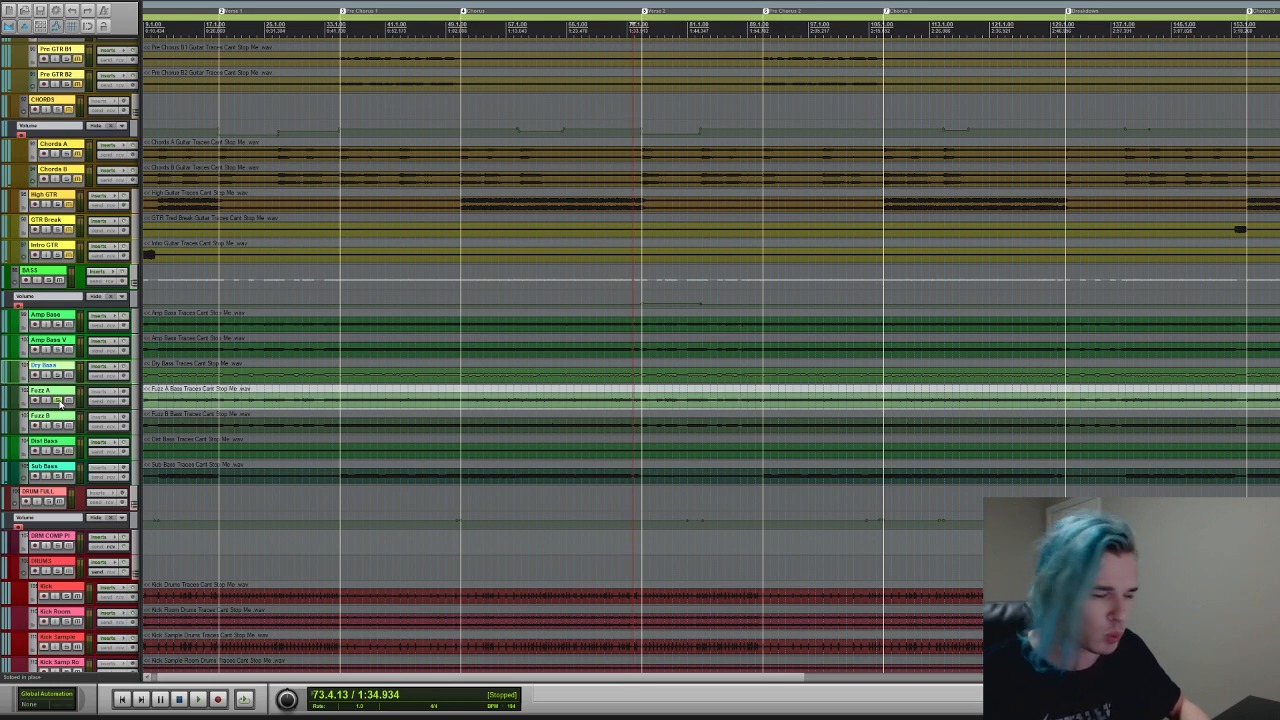
pyautogui.keyDown('shift'); pyautogui.click(60, 426); pyautogui.keyUp('shift')
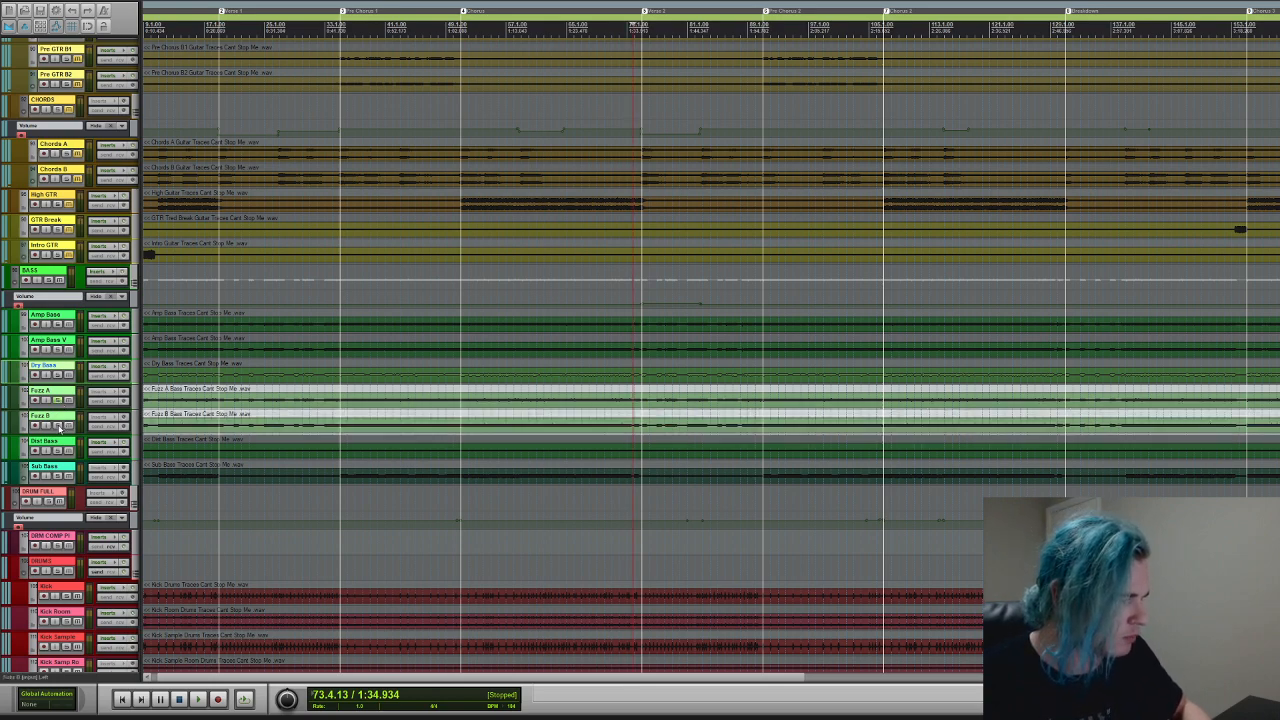
pyautogui.press('space')
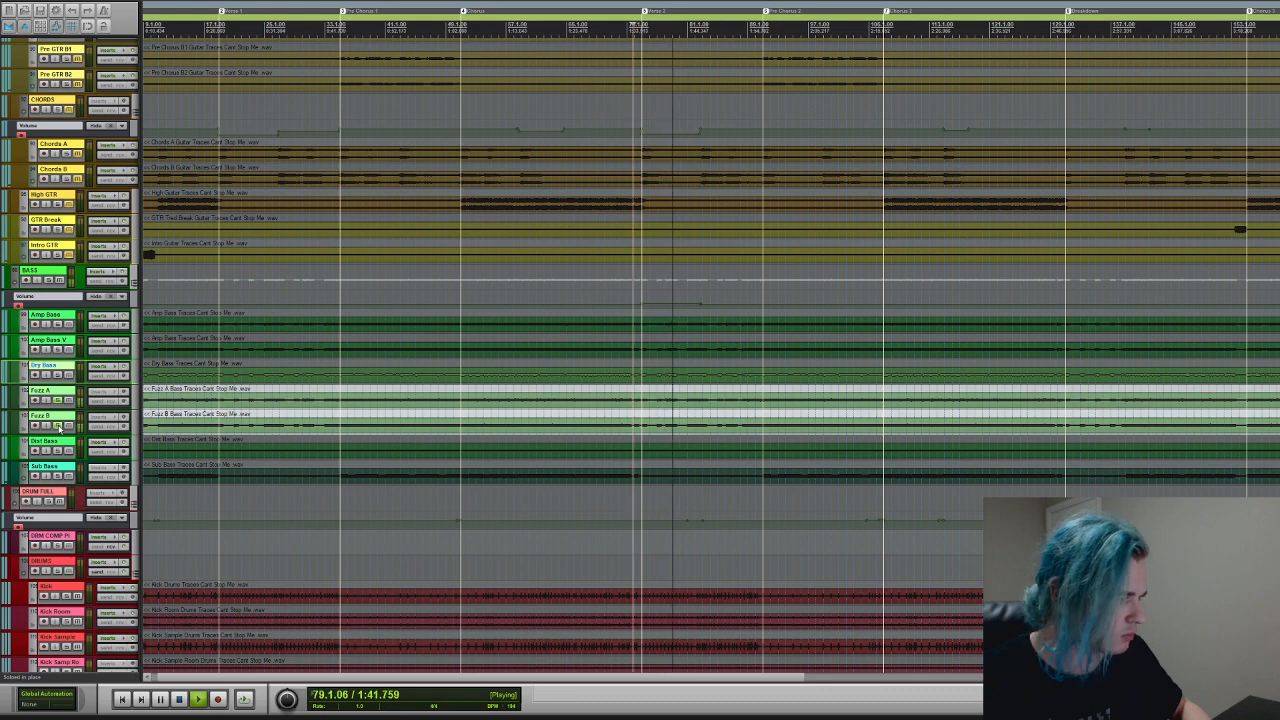
pyautogui.press('space')
pyautogui.click(58, 427)
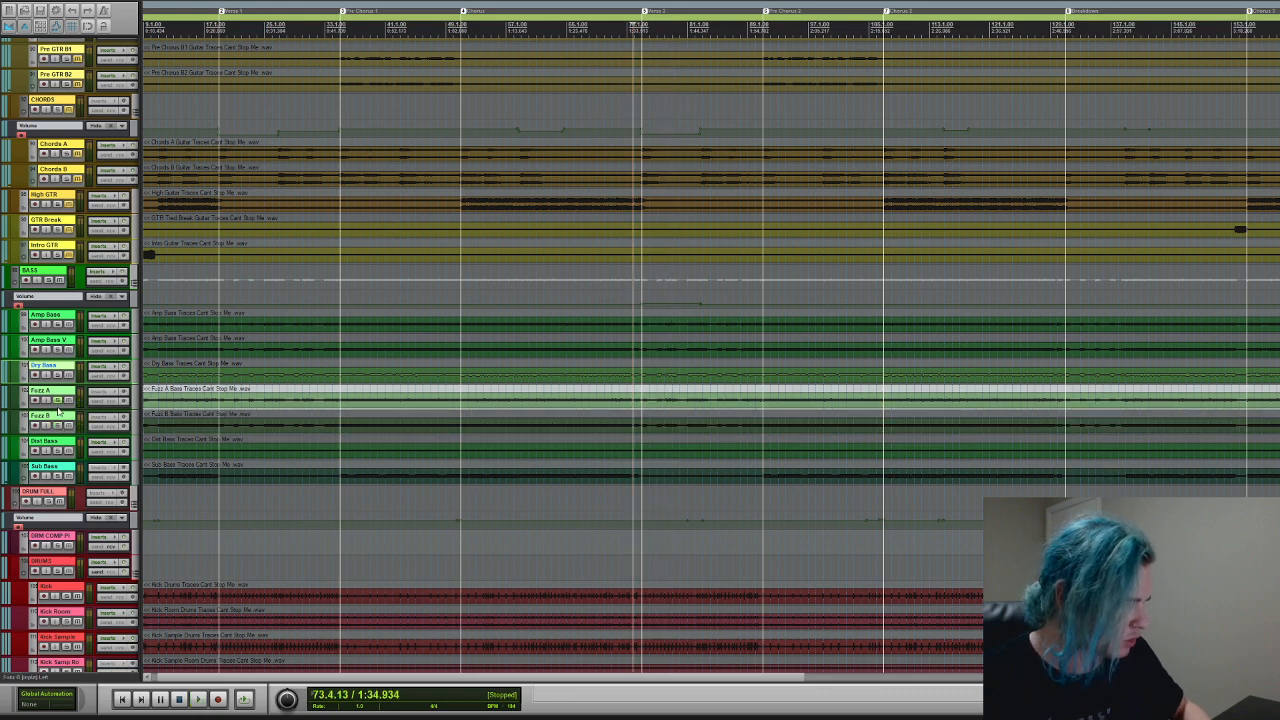
pyautogui.click(58, 402)
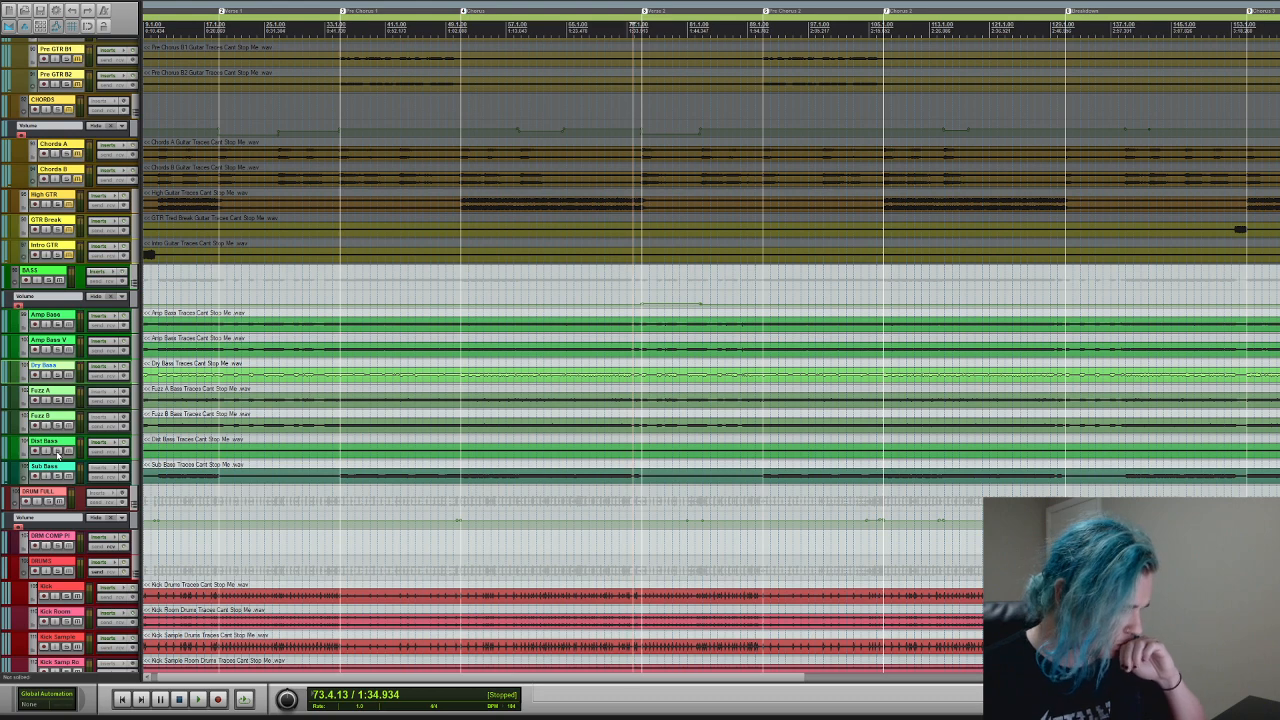
# - Audition the Sub Bass track soloed from bar 35 in the first pre-chorus up into the chorus, and clear its solo
pyautogui.click(557, 465)
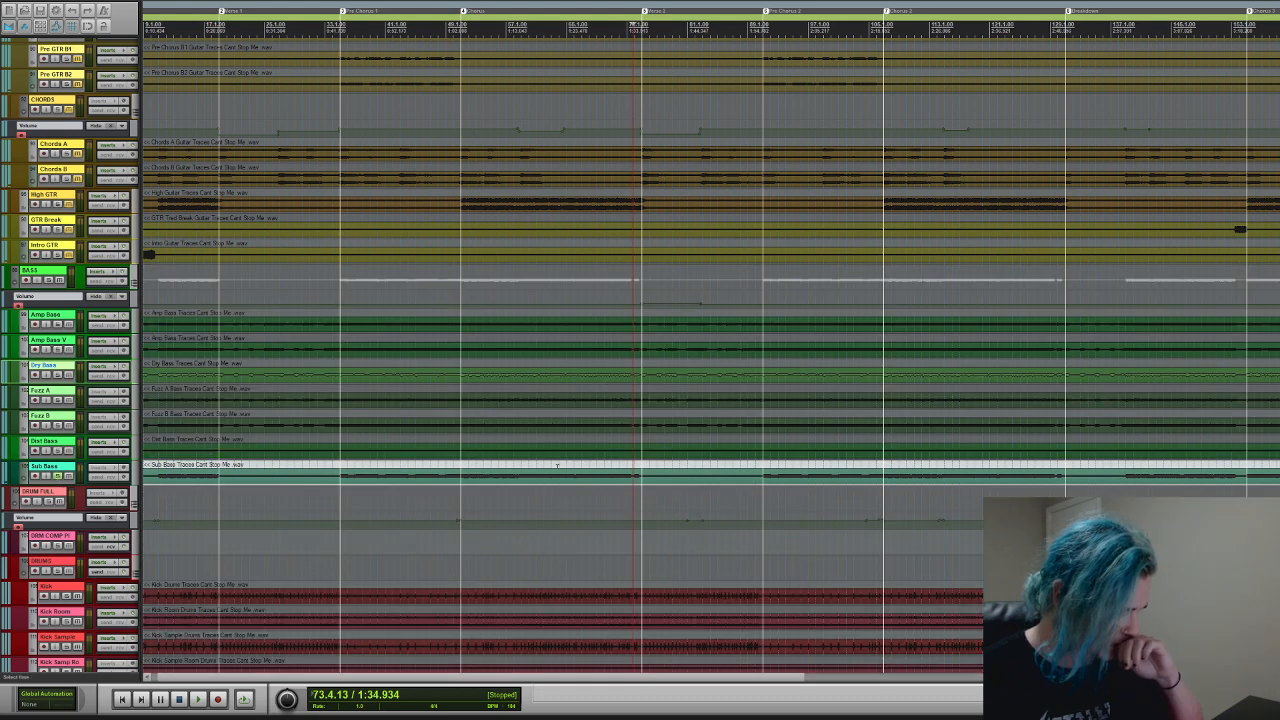
pyautogui.click(351, 497)
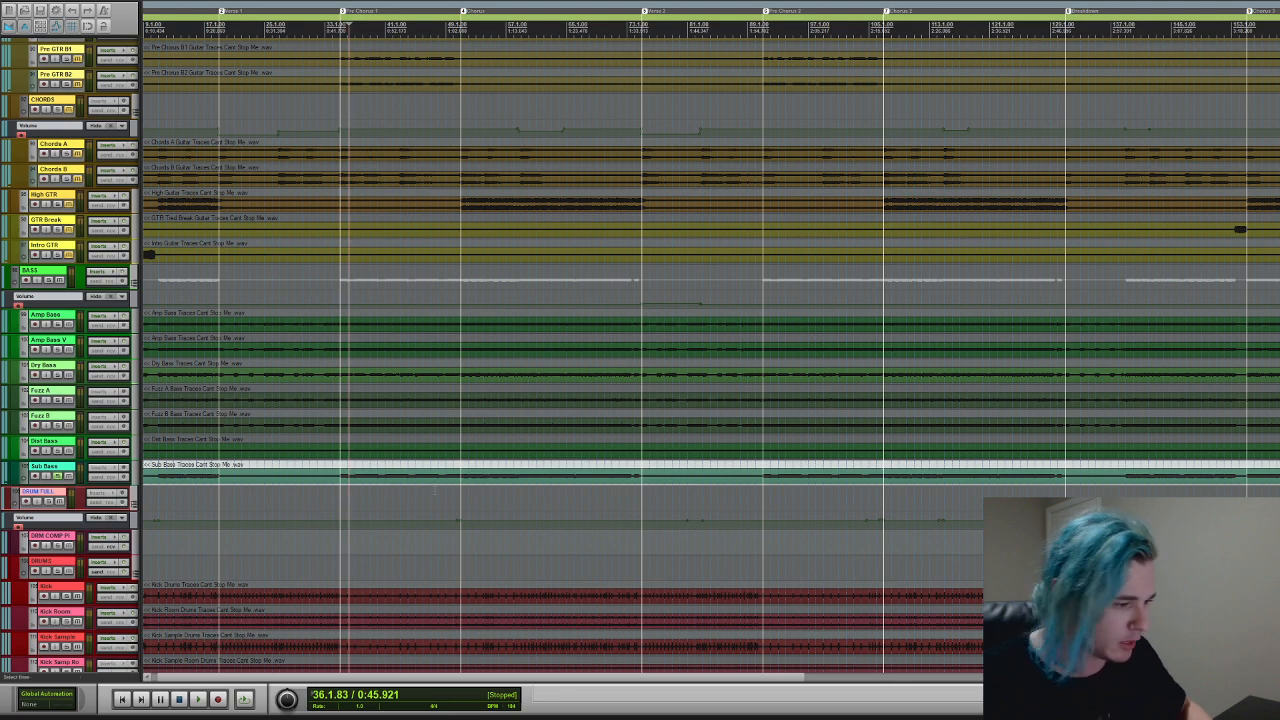
pyautogui.click(344, 494)
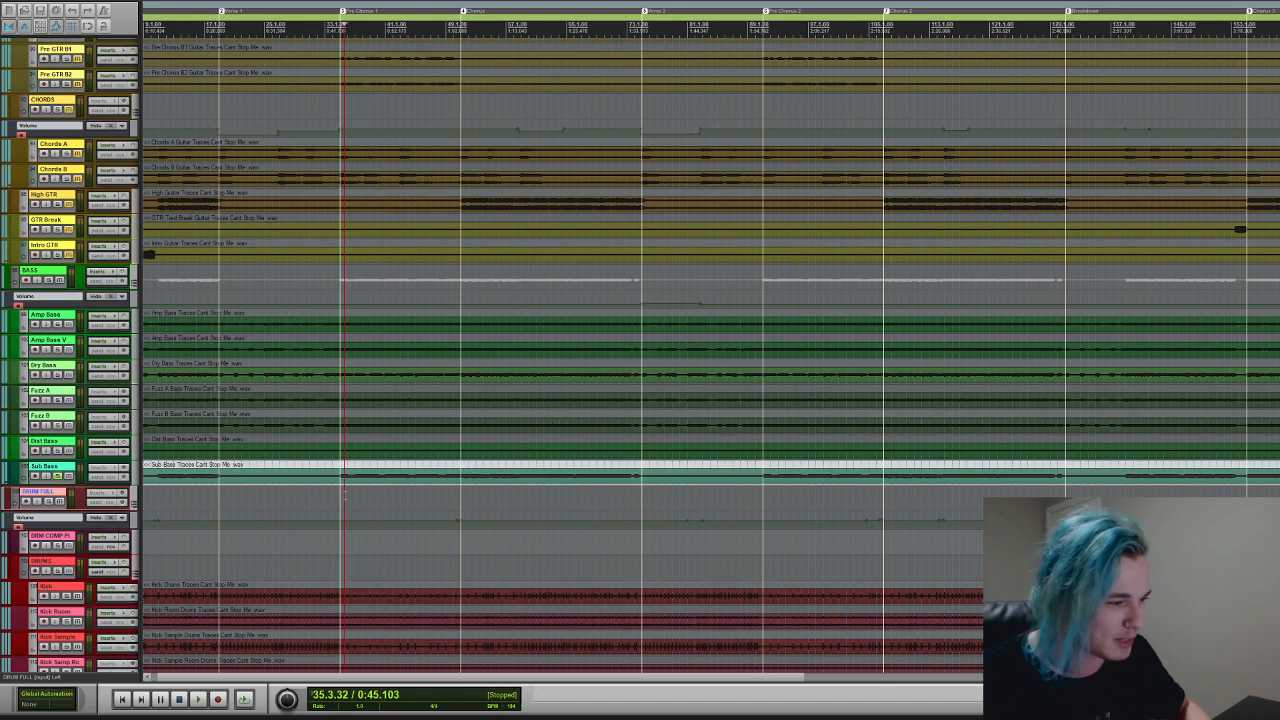
pyautogui.press('space')
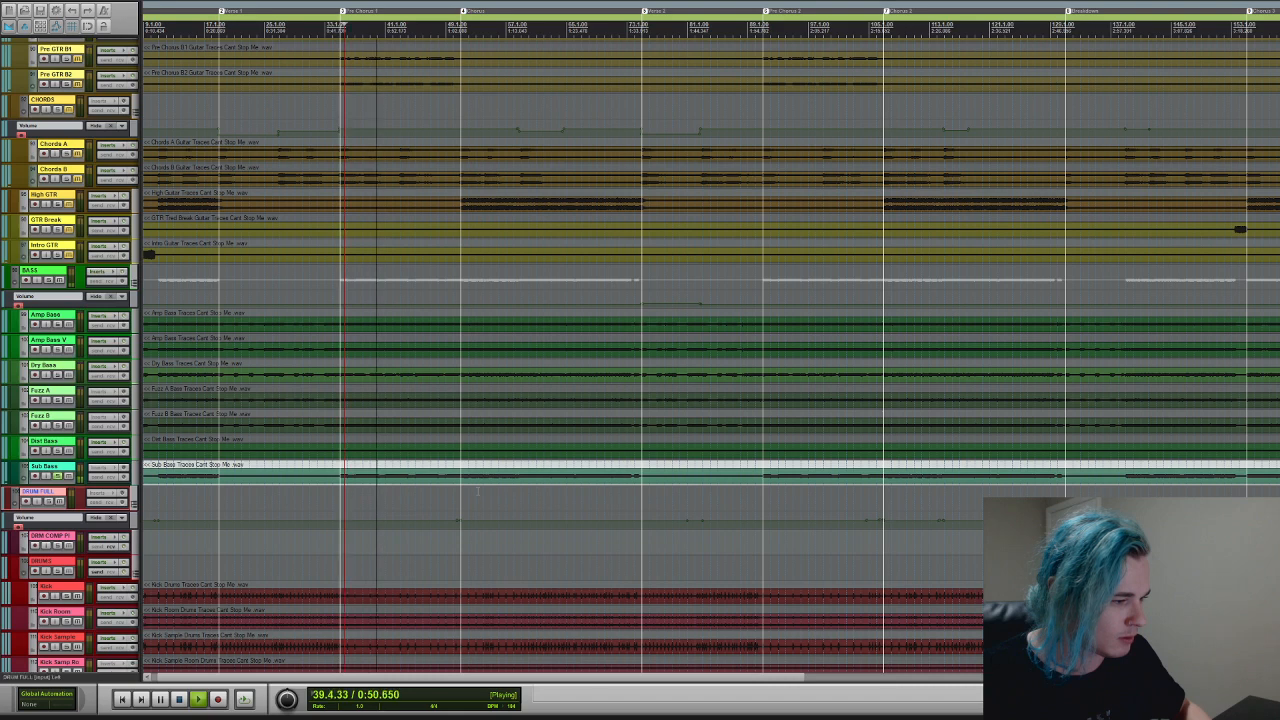
pyautogui.click(466, 494)
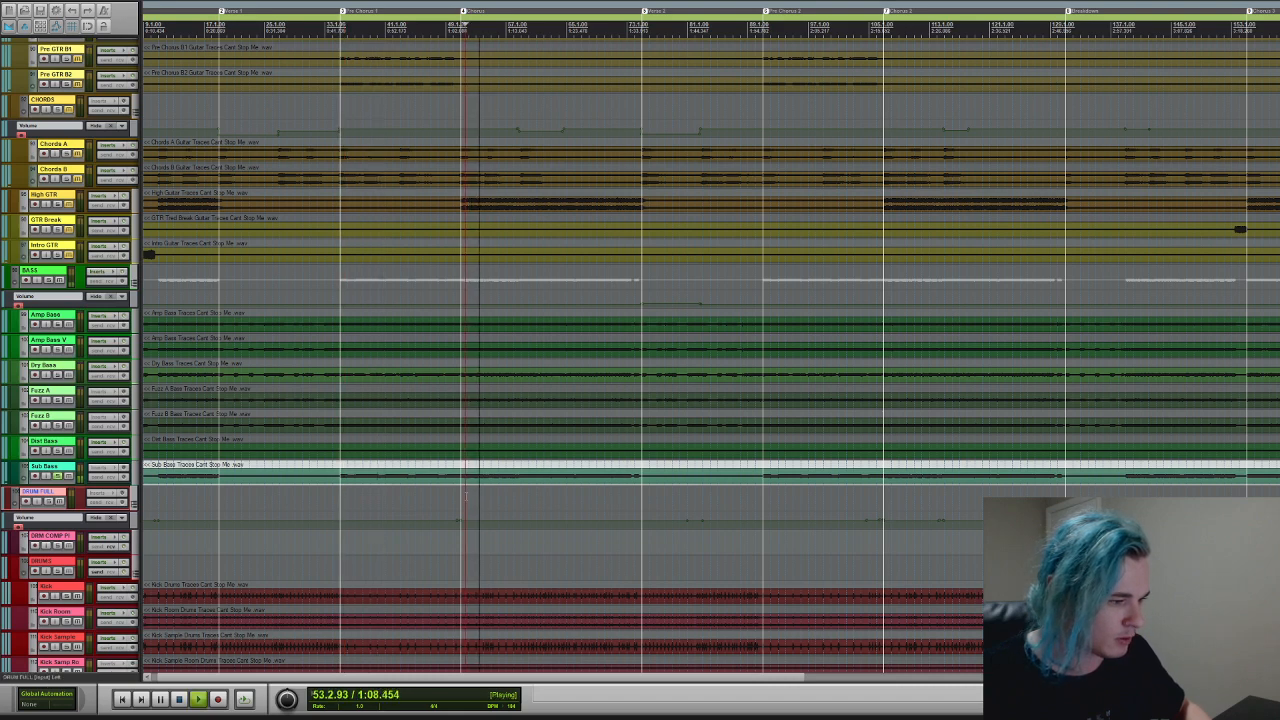
pyautogui.press('space')
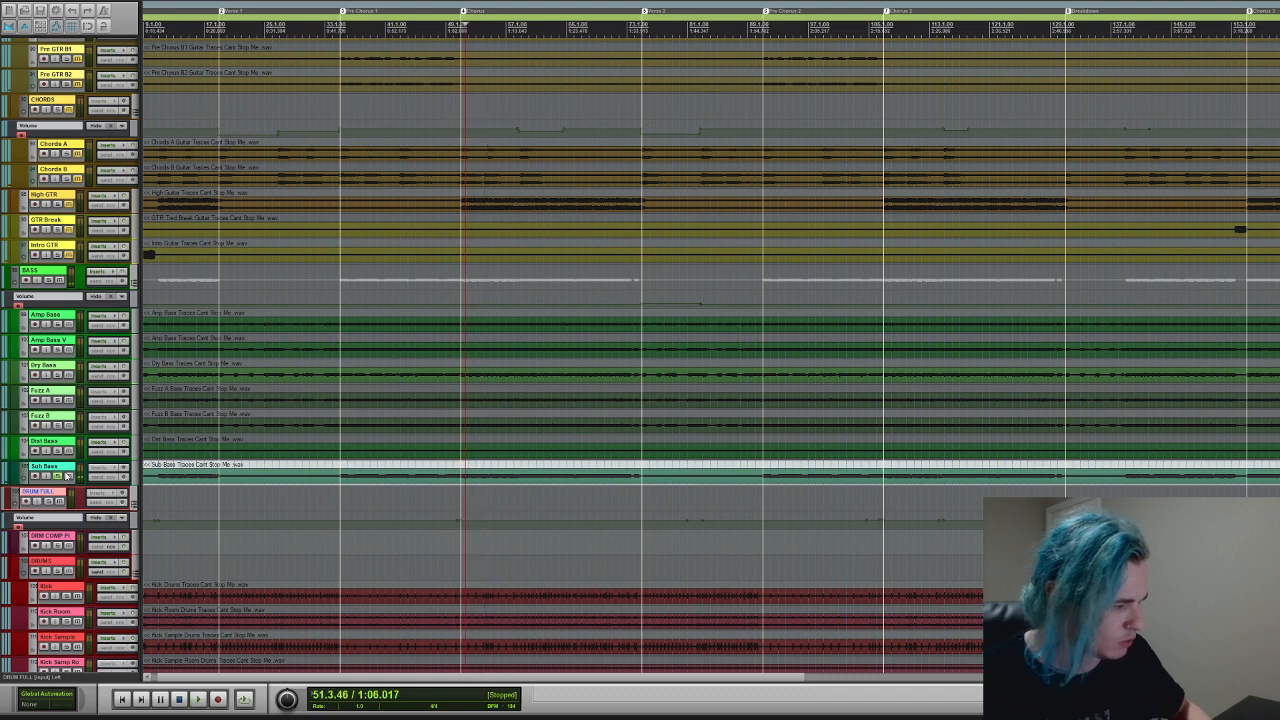
pyautogui.click(59, 476)
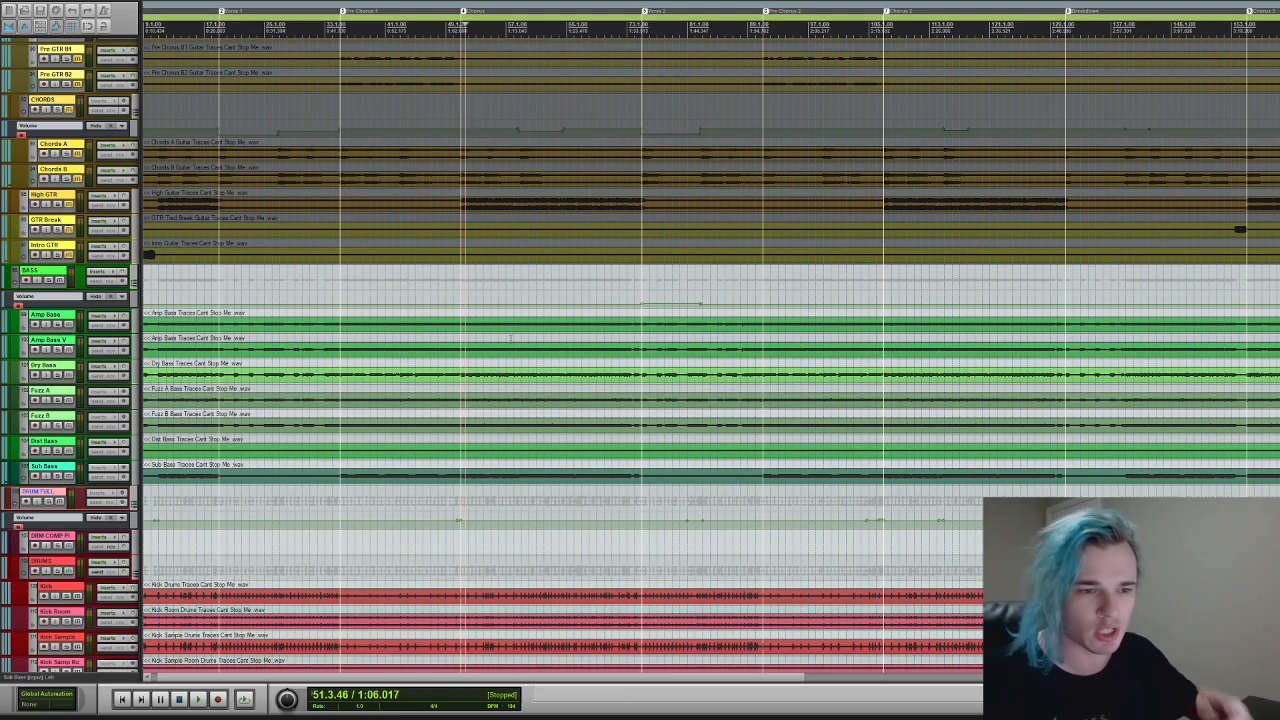
# - Play all the bass and drum tracks together from the chorus at bar 50 and from the second verse at bar 81
pyautogui.click(463, 281)
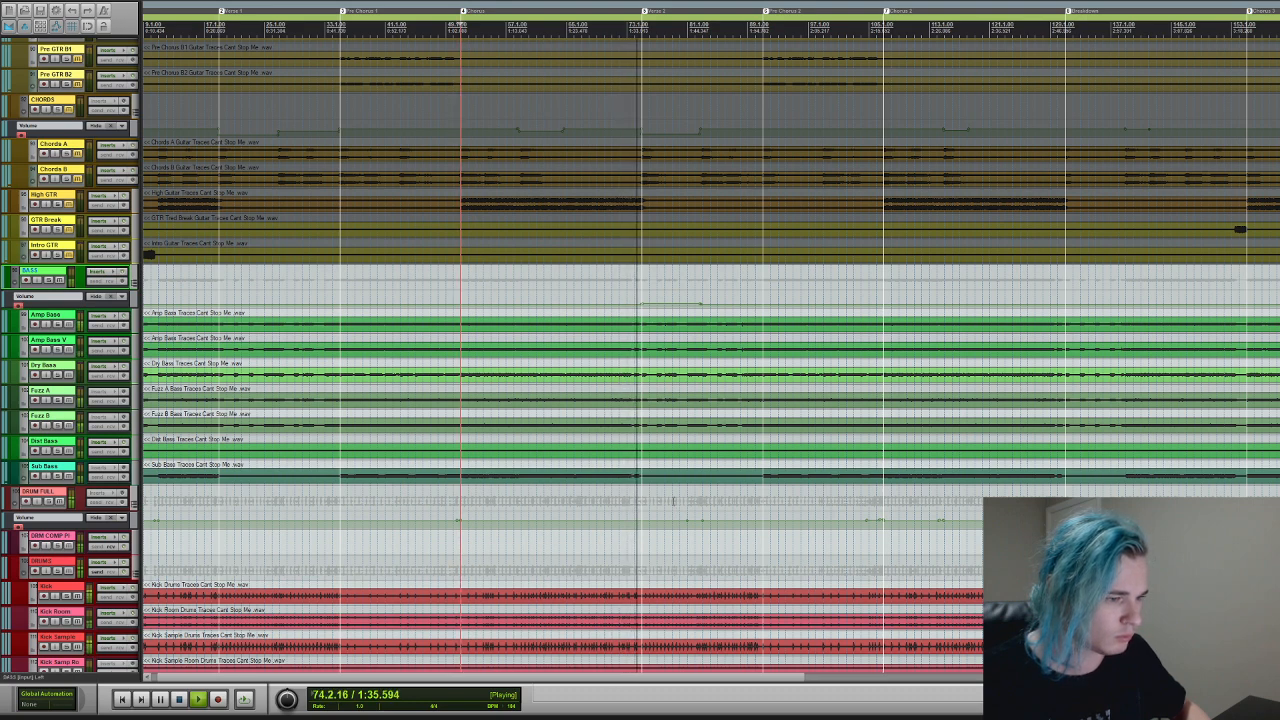
pyautogui.press('space')
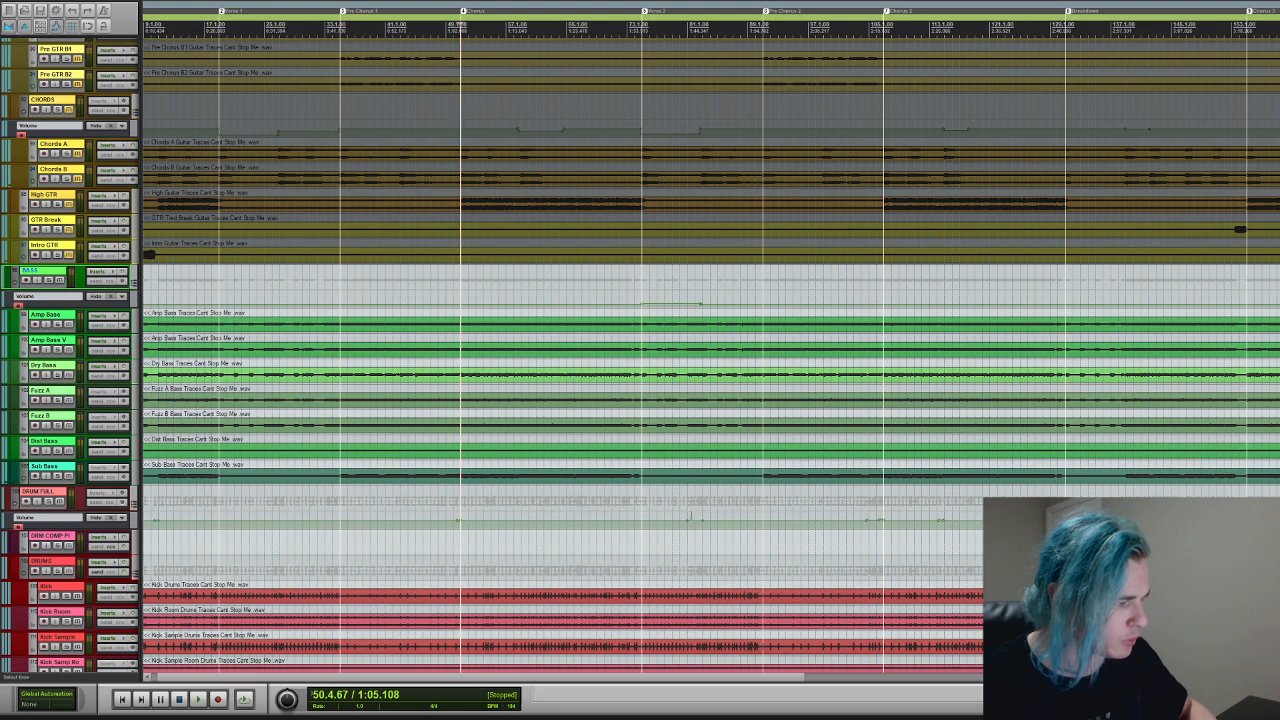
pyautogui.click(691, 503)
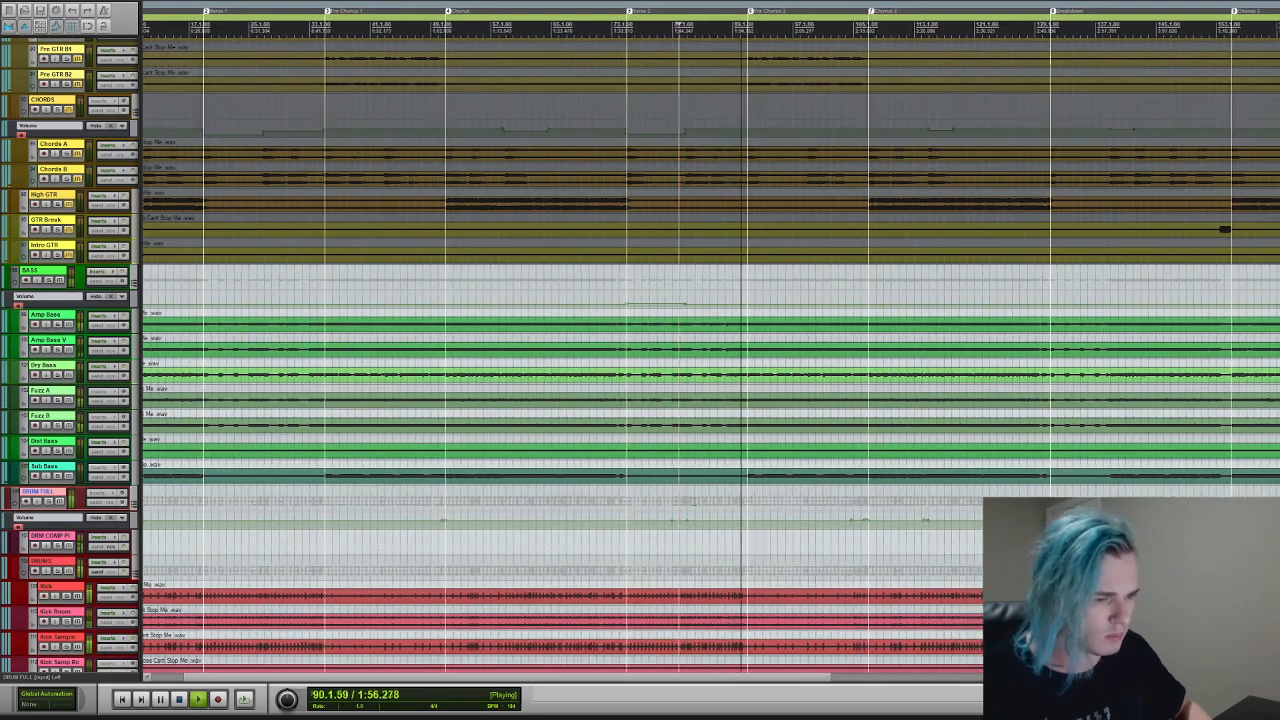
pyautogui.press('space')
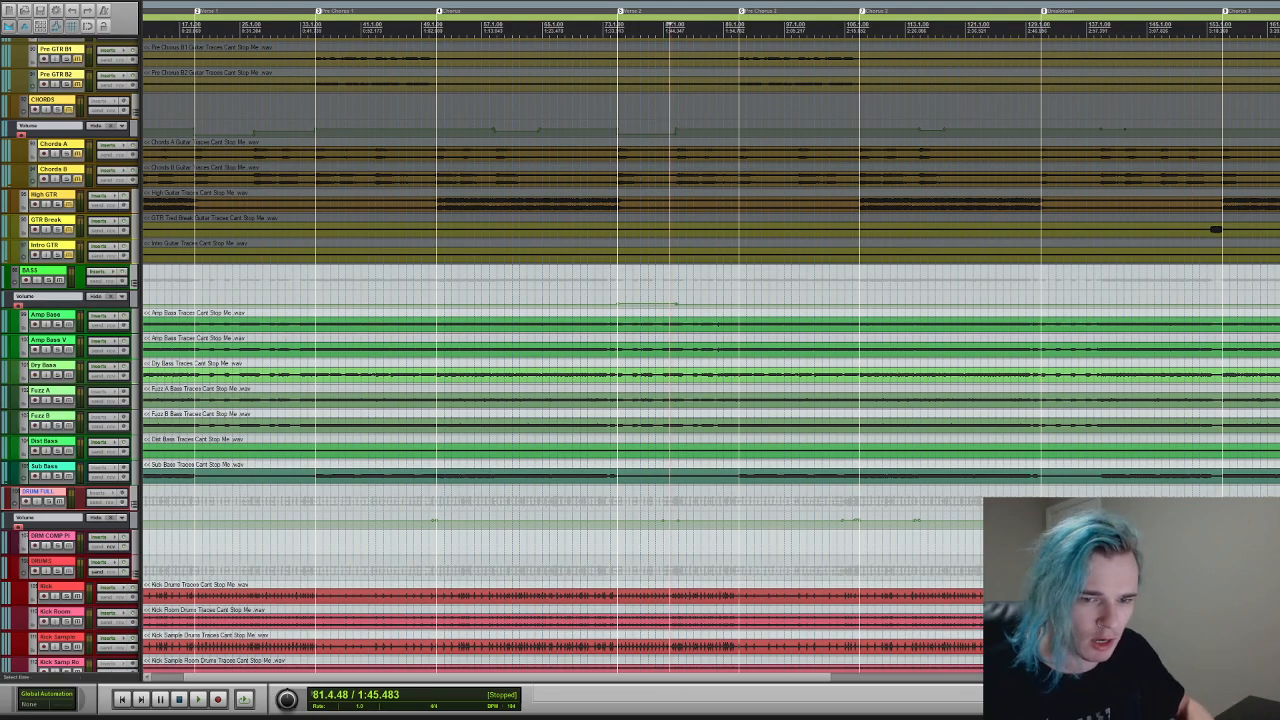
# - Look over the muted vocal and guitar tracks and the active bass and drum tracks in the arrangement
pyautogui.scroll(-15, 710, 350)
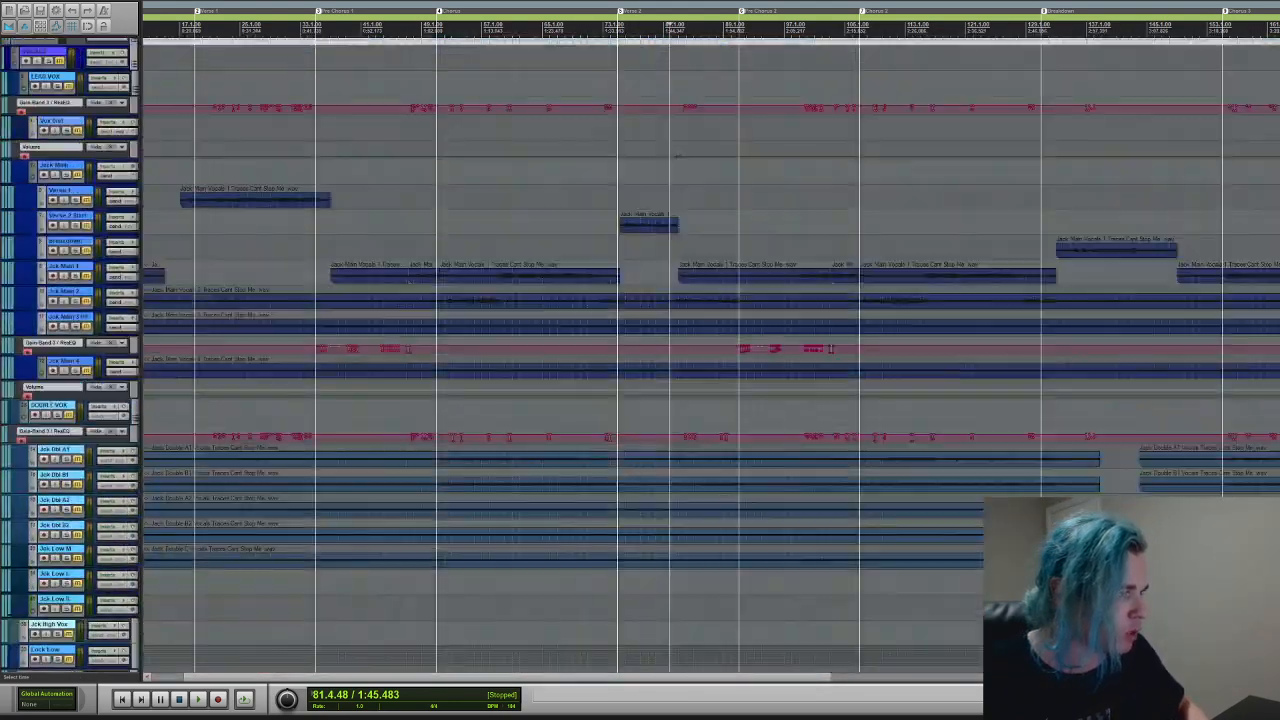
pyautogui.scroll(1, 640, 360)
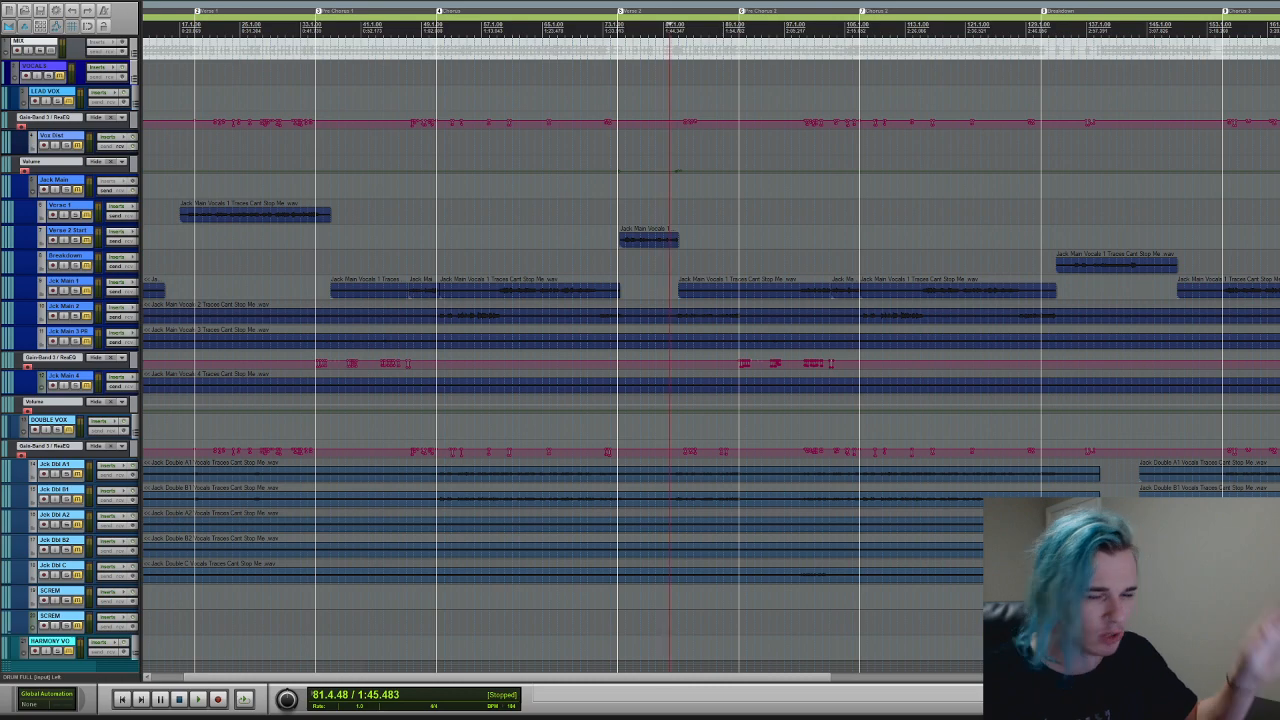
pyautogui.moveTo(1278, 127)
pyautogui.mouseDown()
pyautogui.moveTo(1278, 300)
pyautogui.moveTo(1278, 125)
pyautogui.mouseUp()
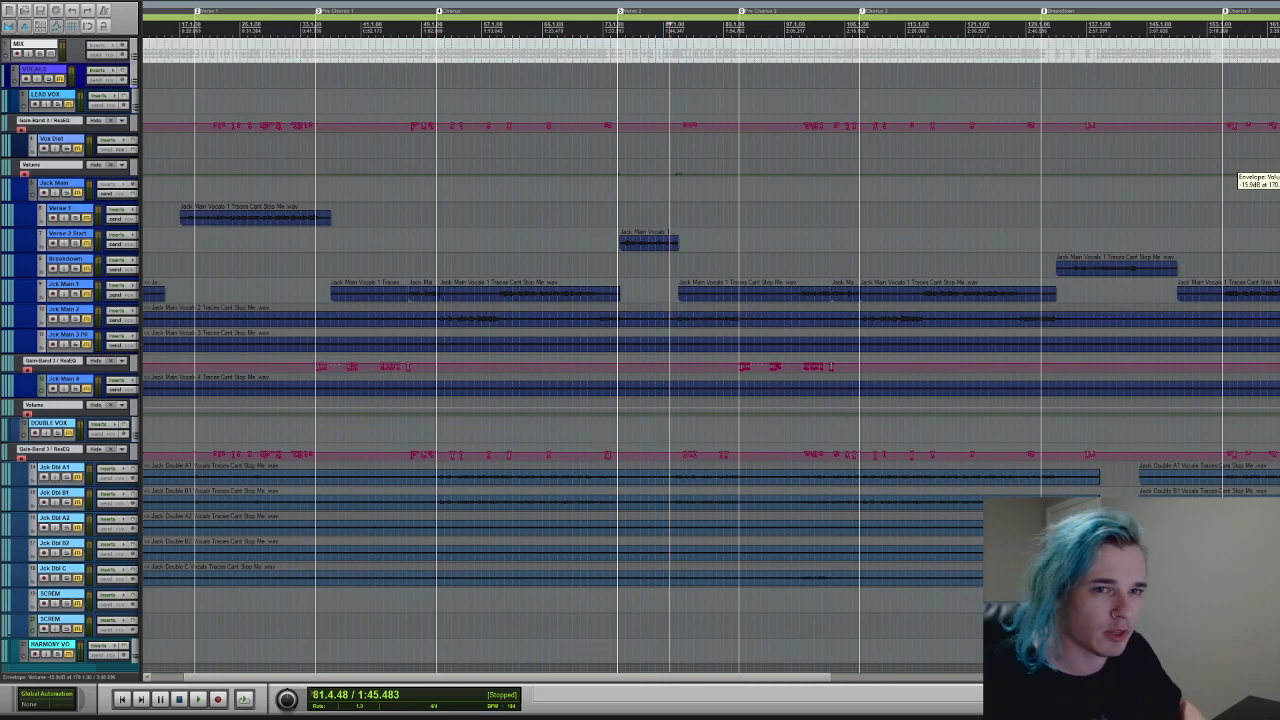
pyautogui.scroll(-20, 1238, 176)
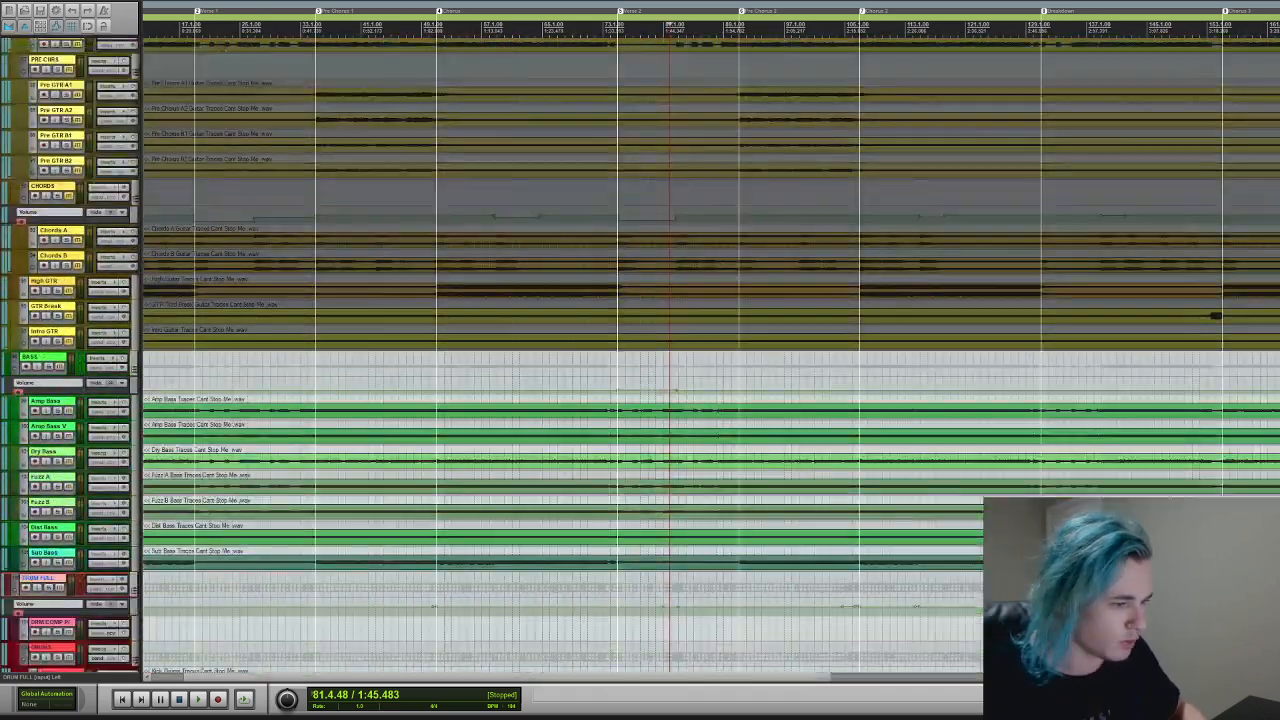
pyautogui.scroll(-5, 700, 350)
pyautogui.scroll(4, 700, 350)
pyautogui.scroll(-10, 700, 350)
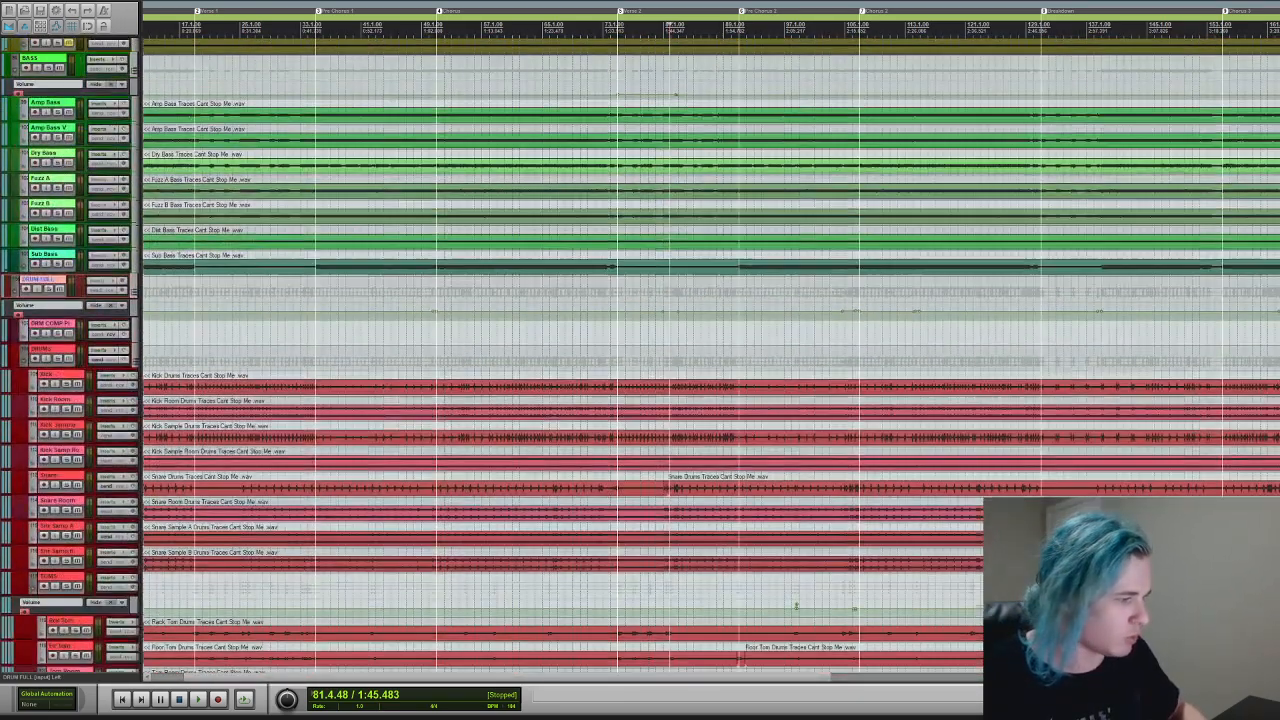
pyautogui.scroll(10, 700, 350)
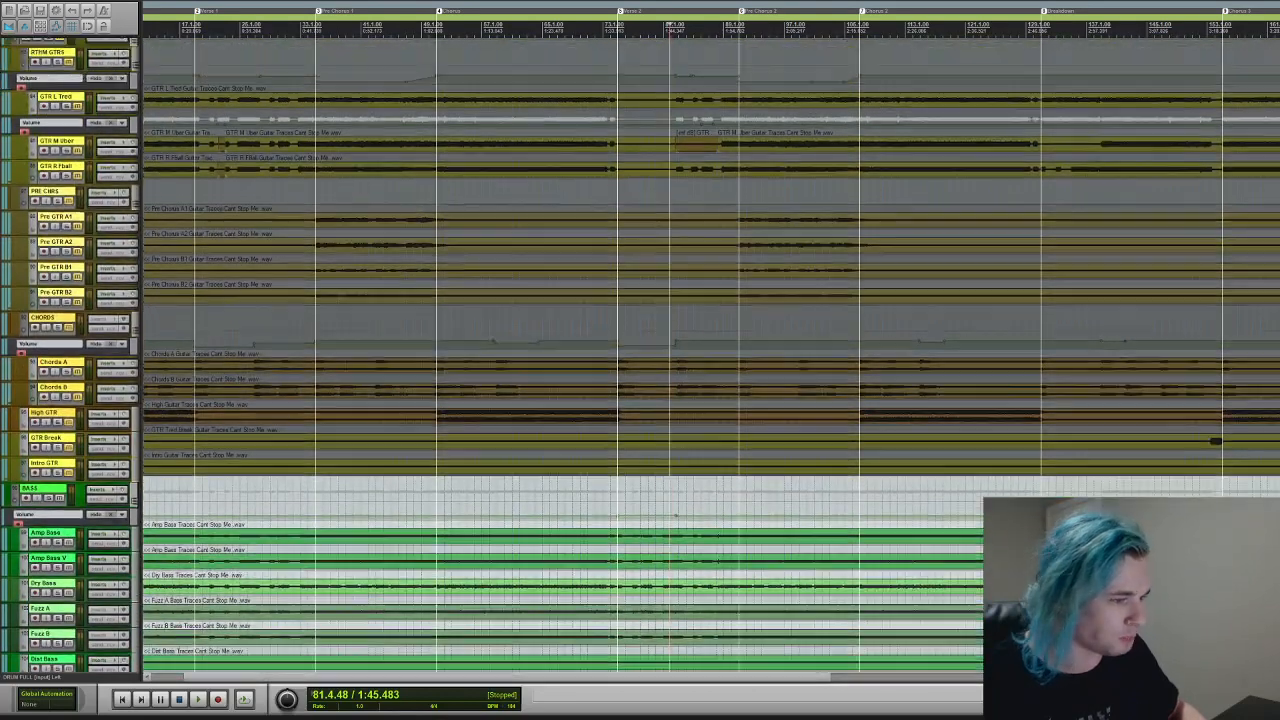
pyautogui.scroll(-1, 700, 350)
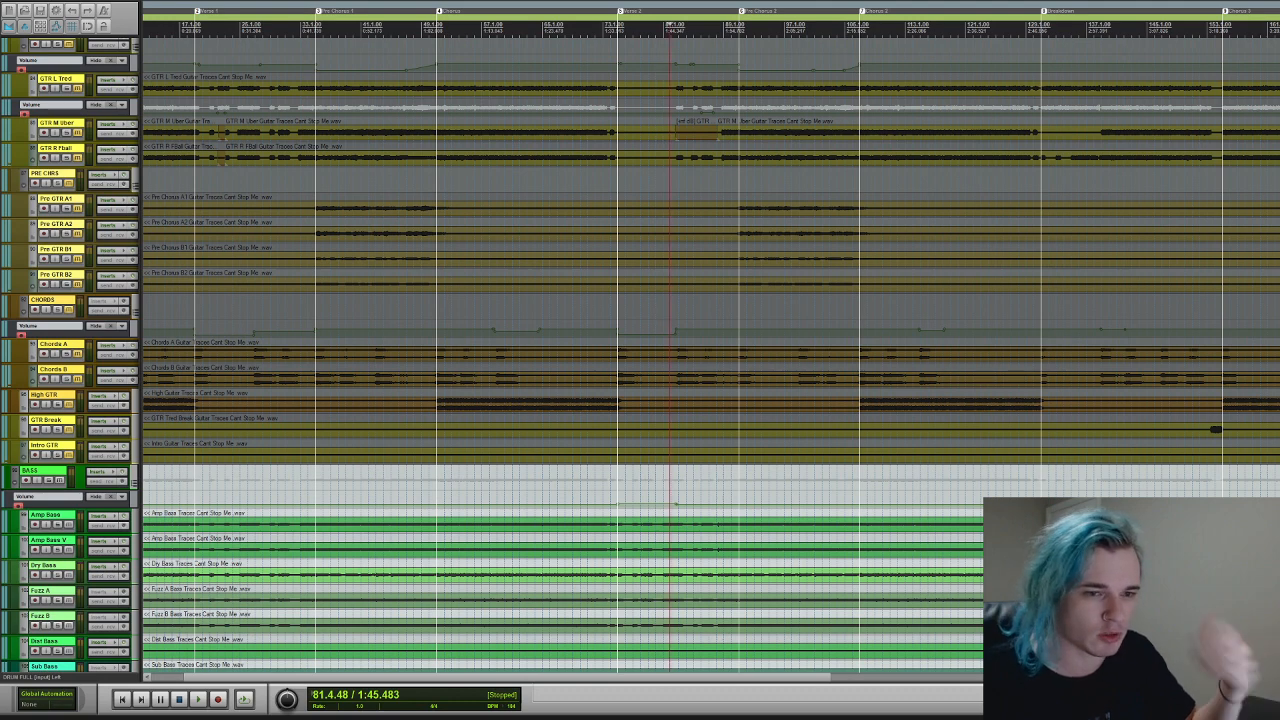
# - Unmute the GUITAR and RTHM GTRS folders and the GTR L Tred, GTR M Uber and GTR R Fball tracks
pyautogui.scroll(9, 640, 360)
pyautogui.scroll(3, 640, 360)
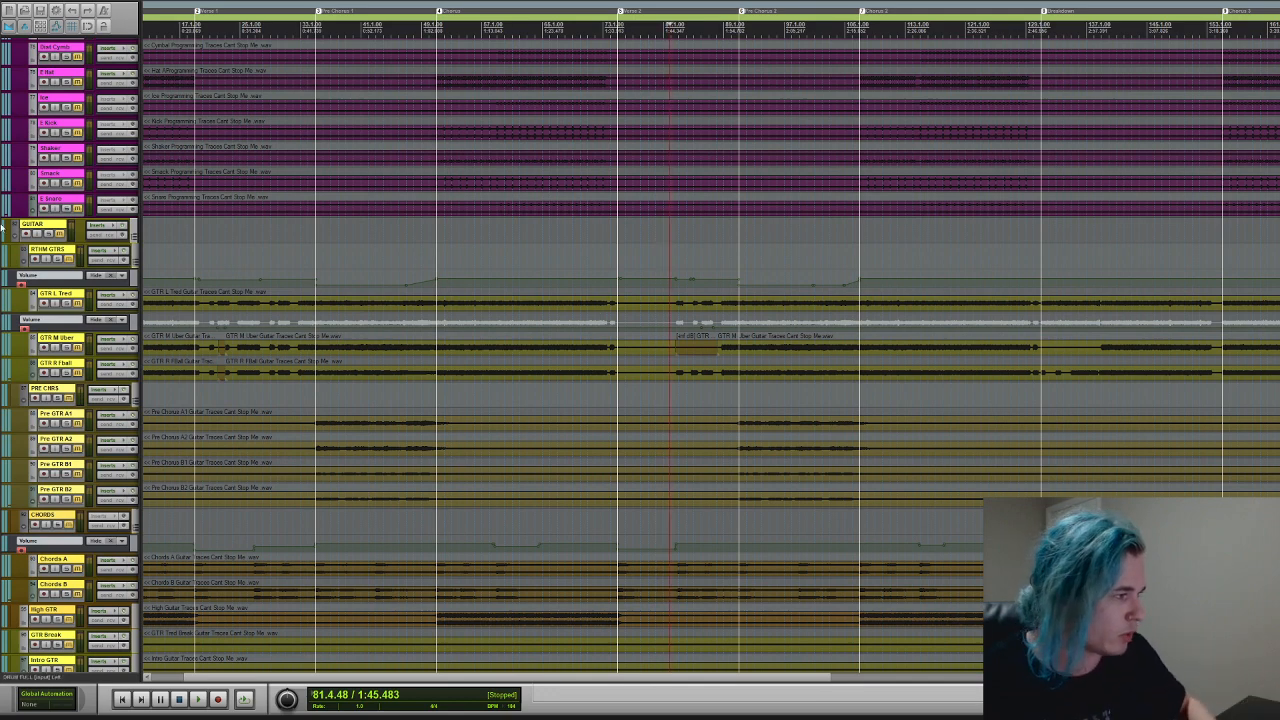
pyautogui.click(62, 237)
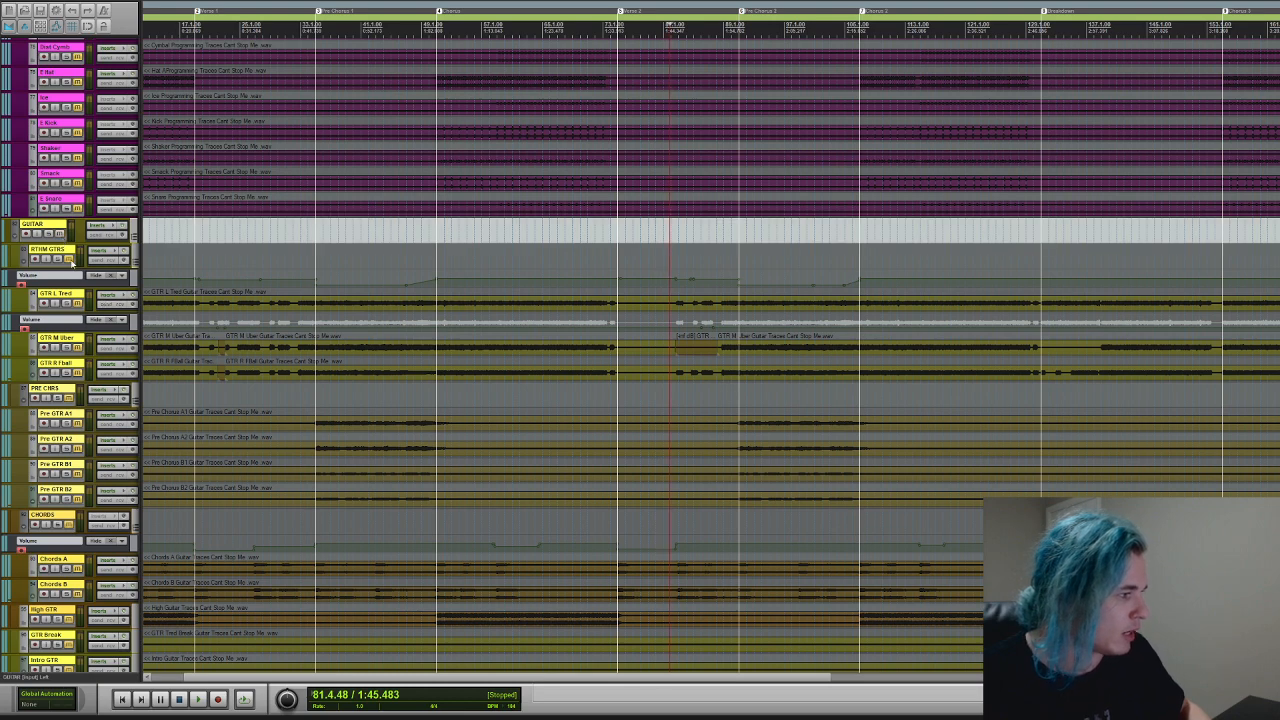
pyautogui.click(69, 261)
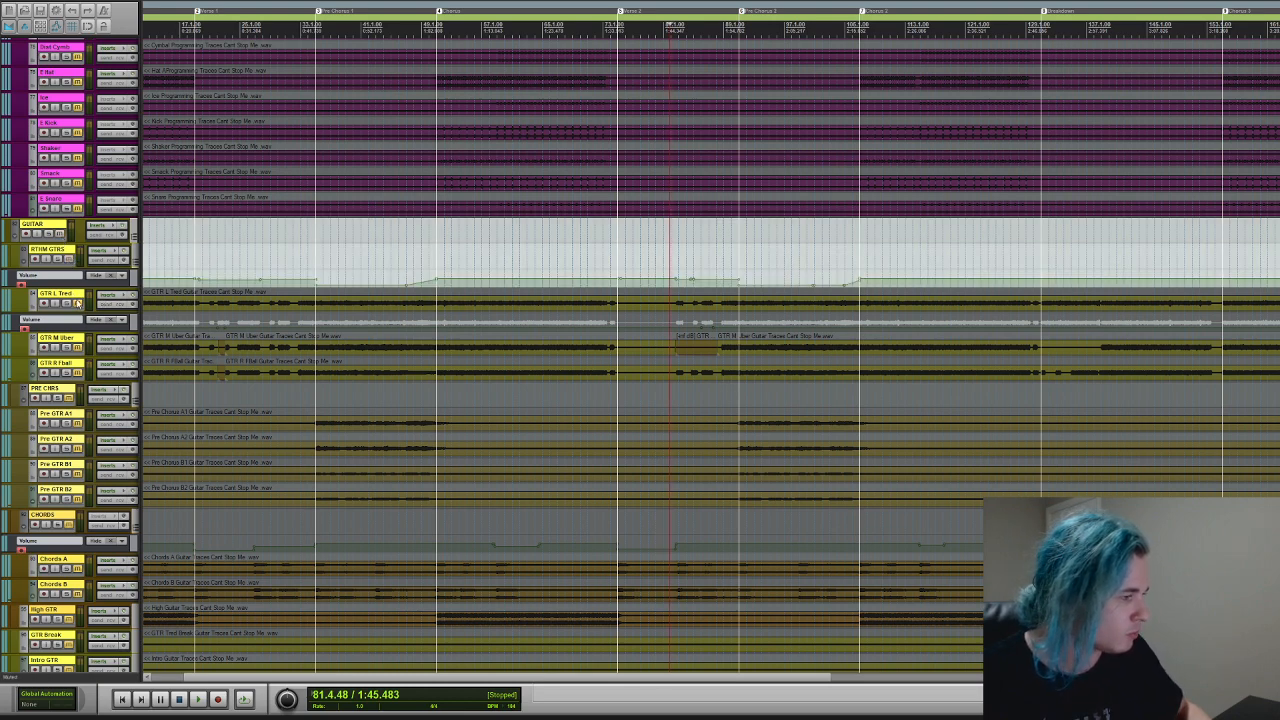
pyautogui.click(77, 303)
pyautogui.click(80, 349)
pyautogui.click(80, 376)
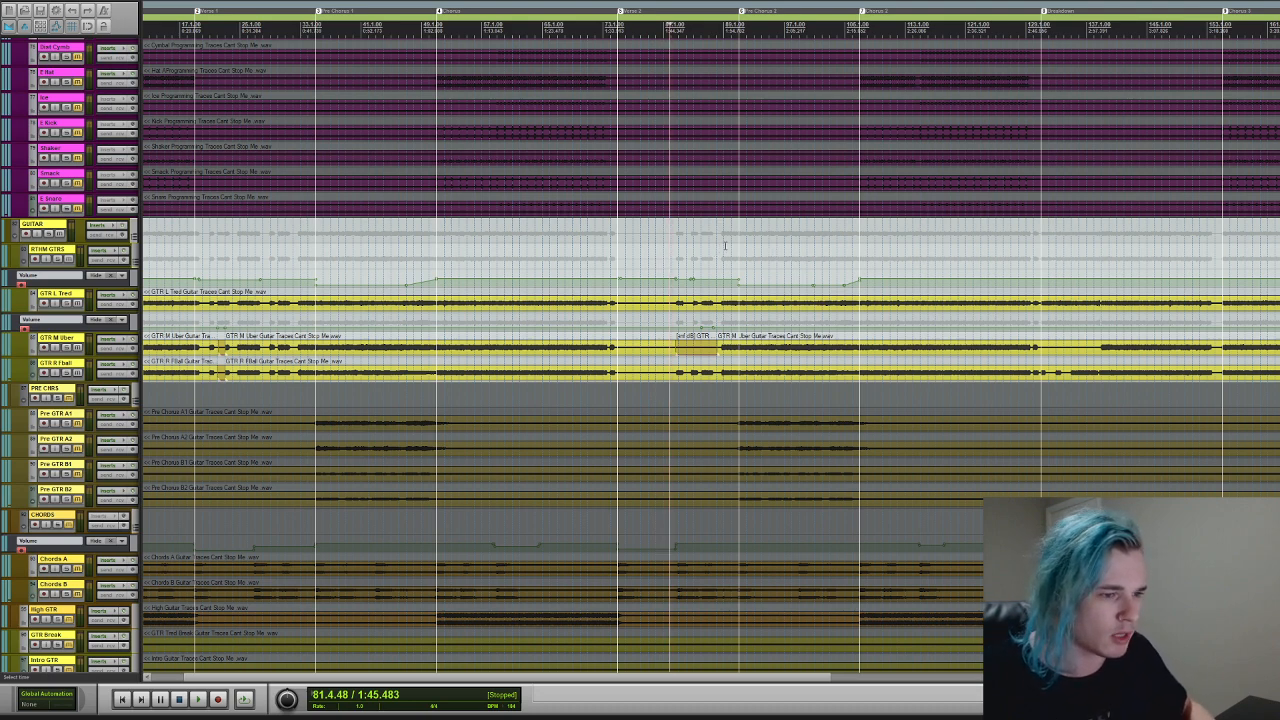
# - Play the rhythm guitars with the bass and drums from the chorus at bar 50
pyautogui.click(435, 247)
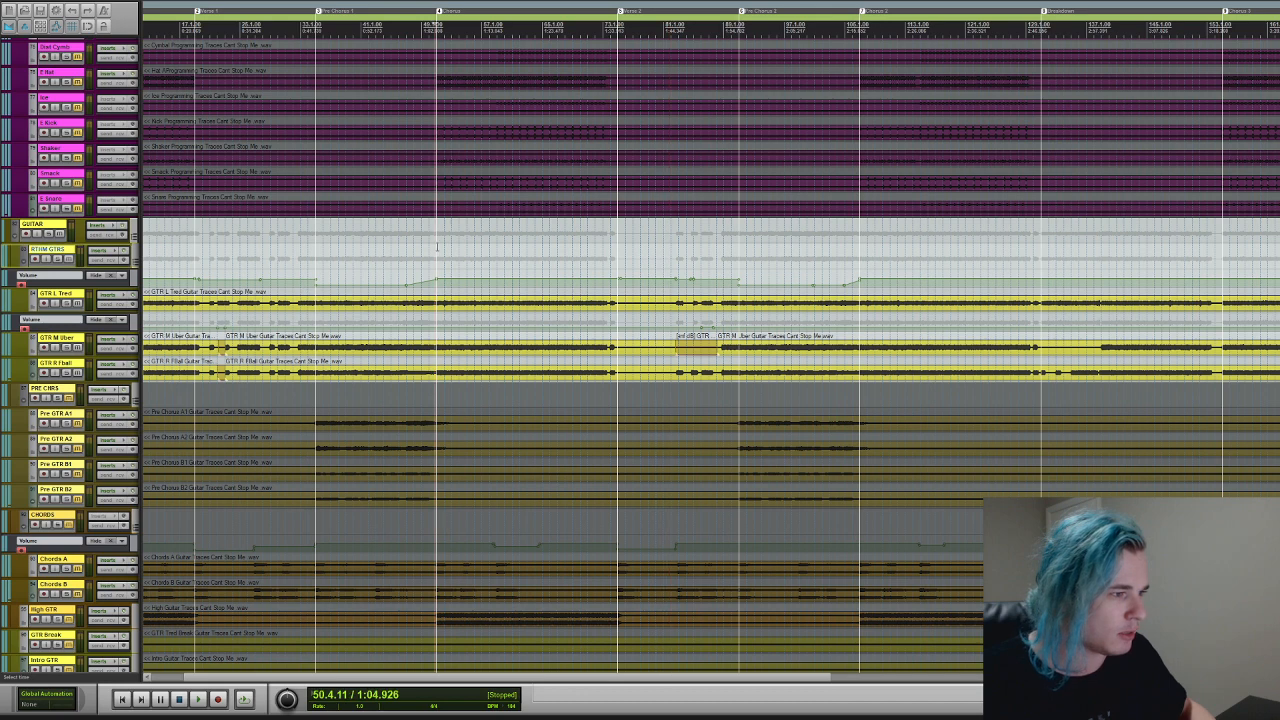
pyautogui.press('space')
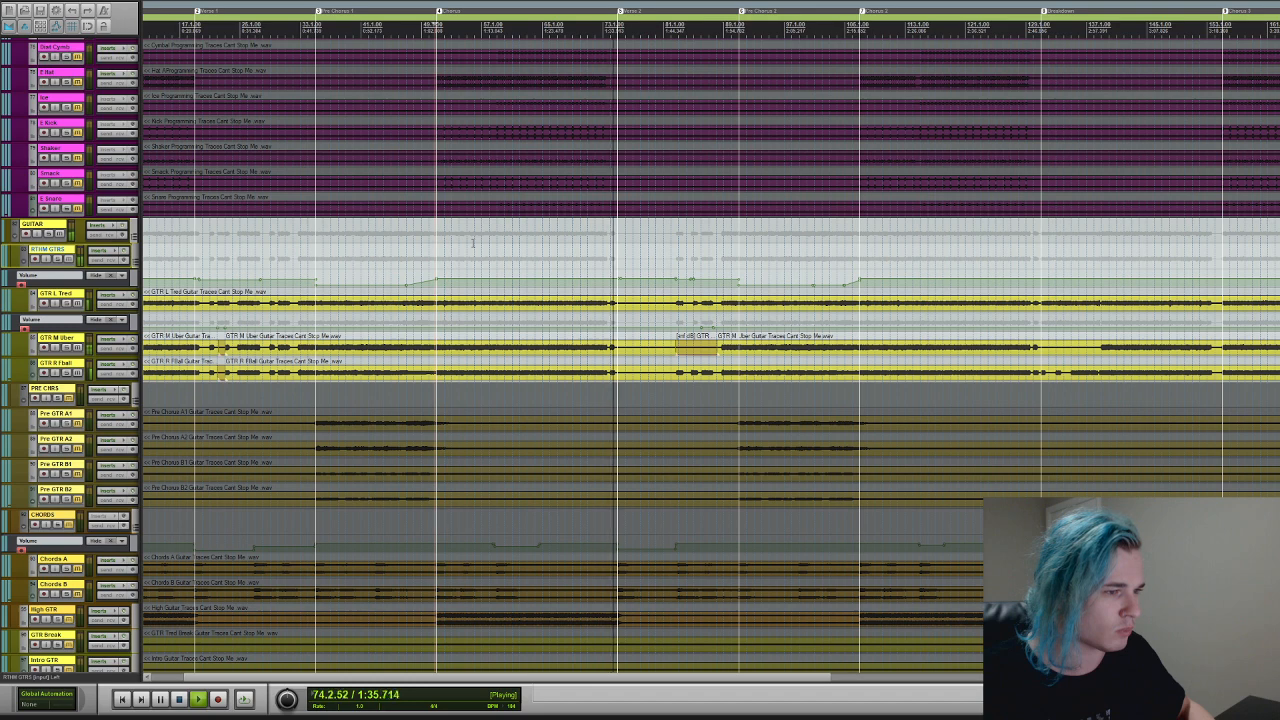
pyautogui.press('space')
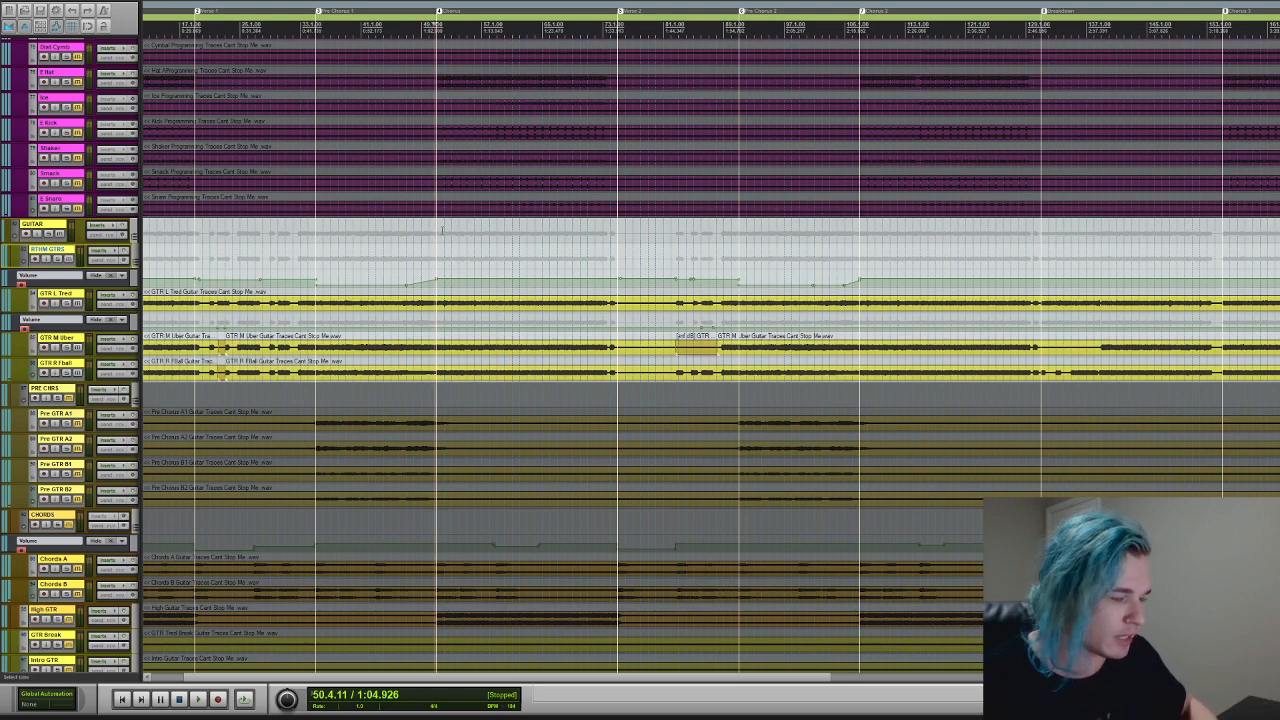
# - Solo and play GTR L Tred, GTR R Fball and GTR M Uber one at a time from the chorus at bar 50
pyautogui.click(76, 303)
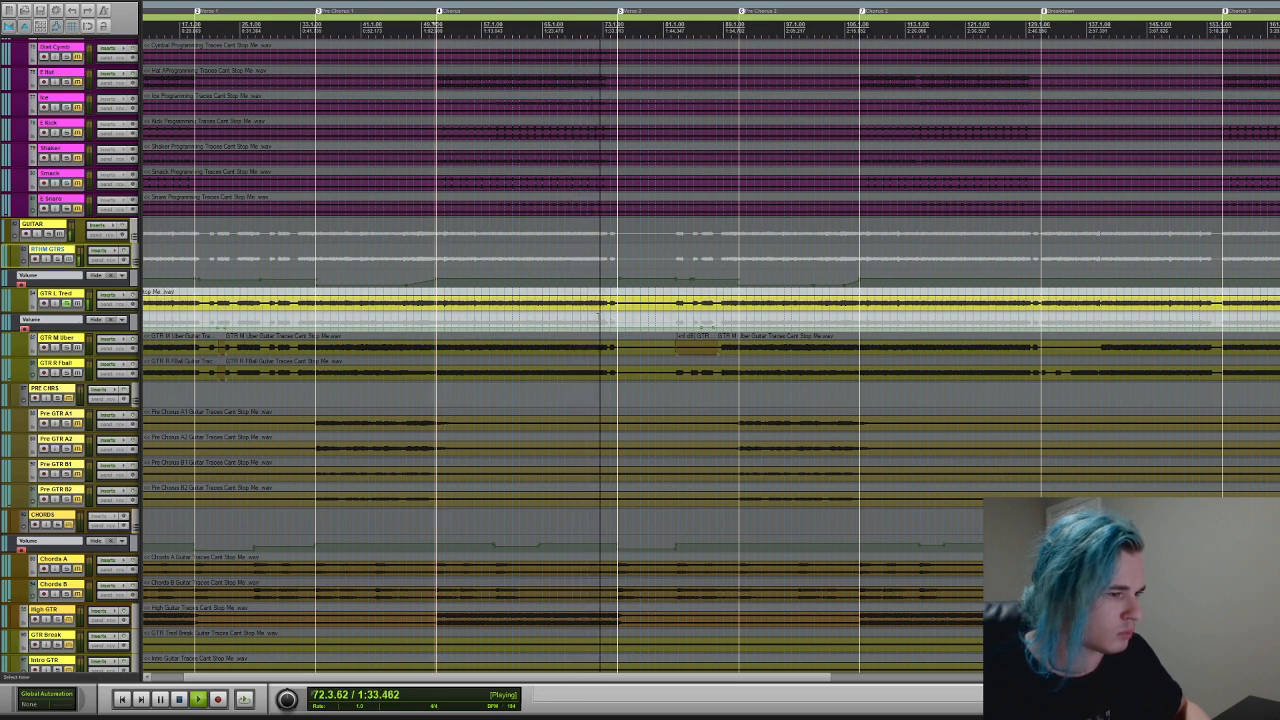
pyautogui.press('space')
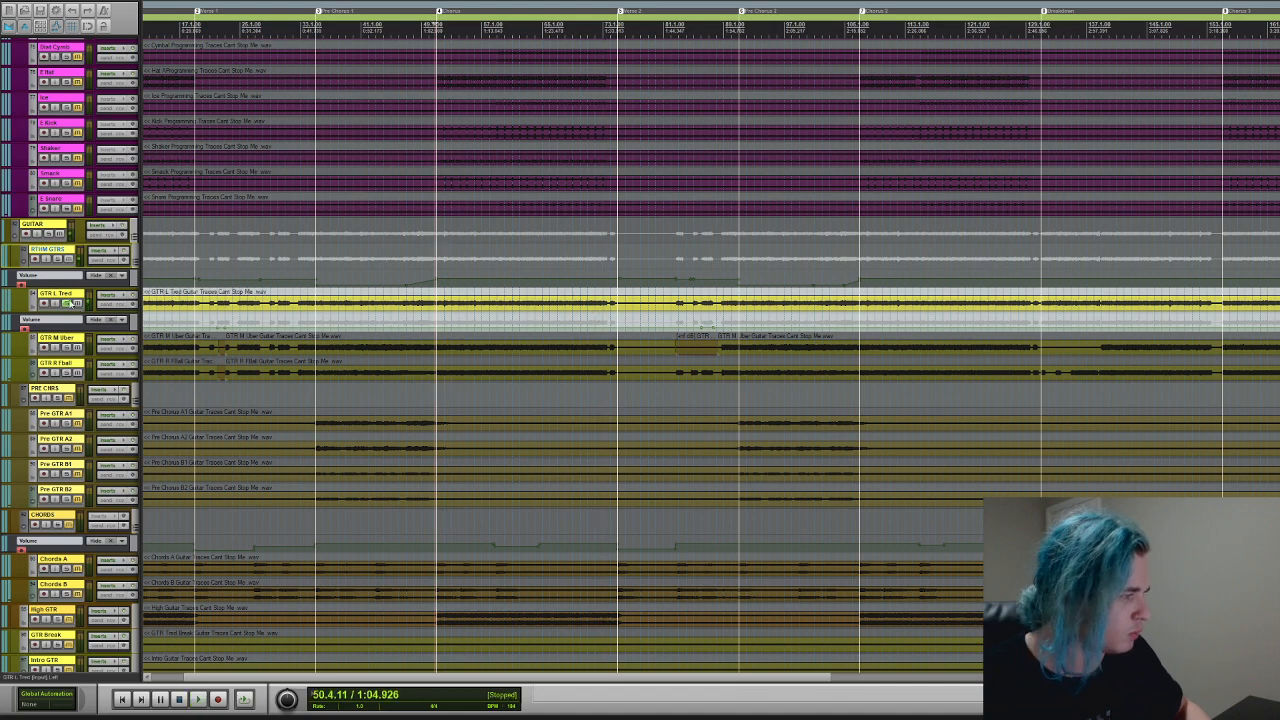
pyautogui.click(67, 304)
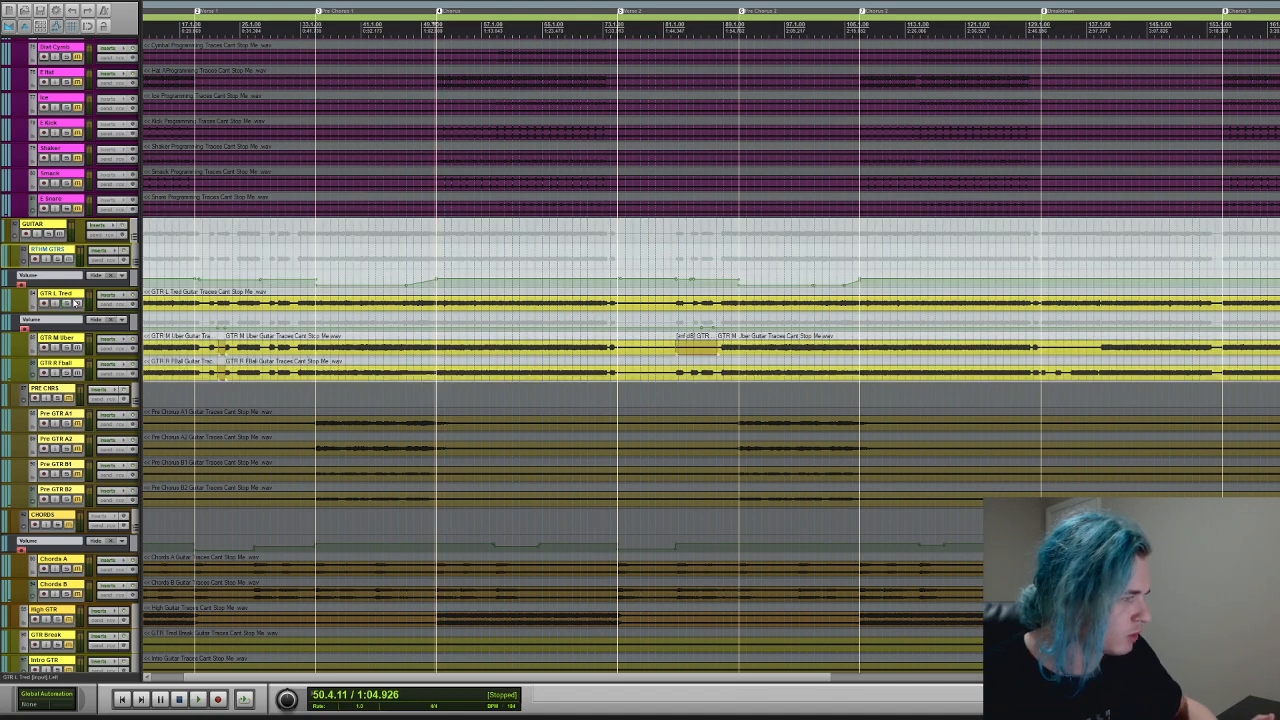
pyautogui.click(67, 372)
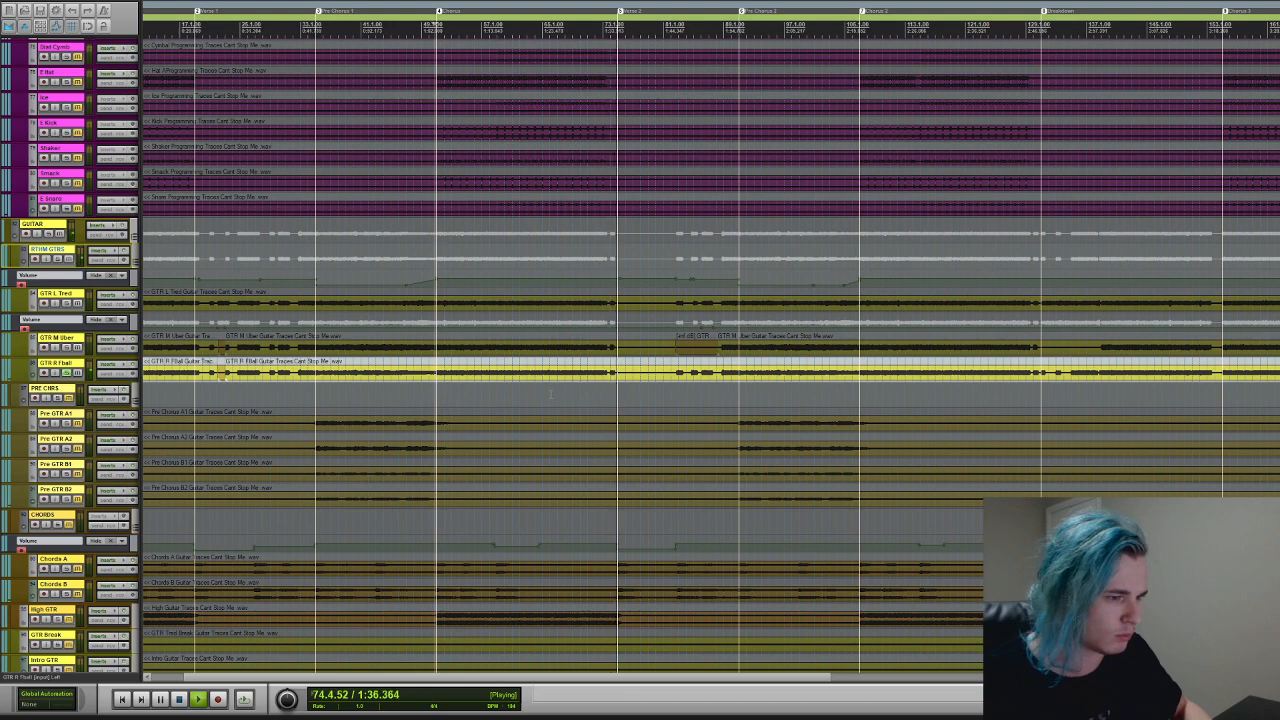
pyautogui.press('space')
pyautogui.click(66, 373)
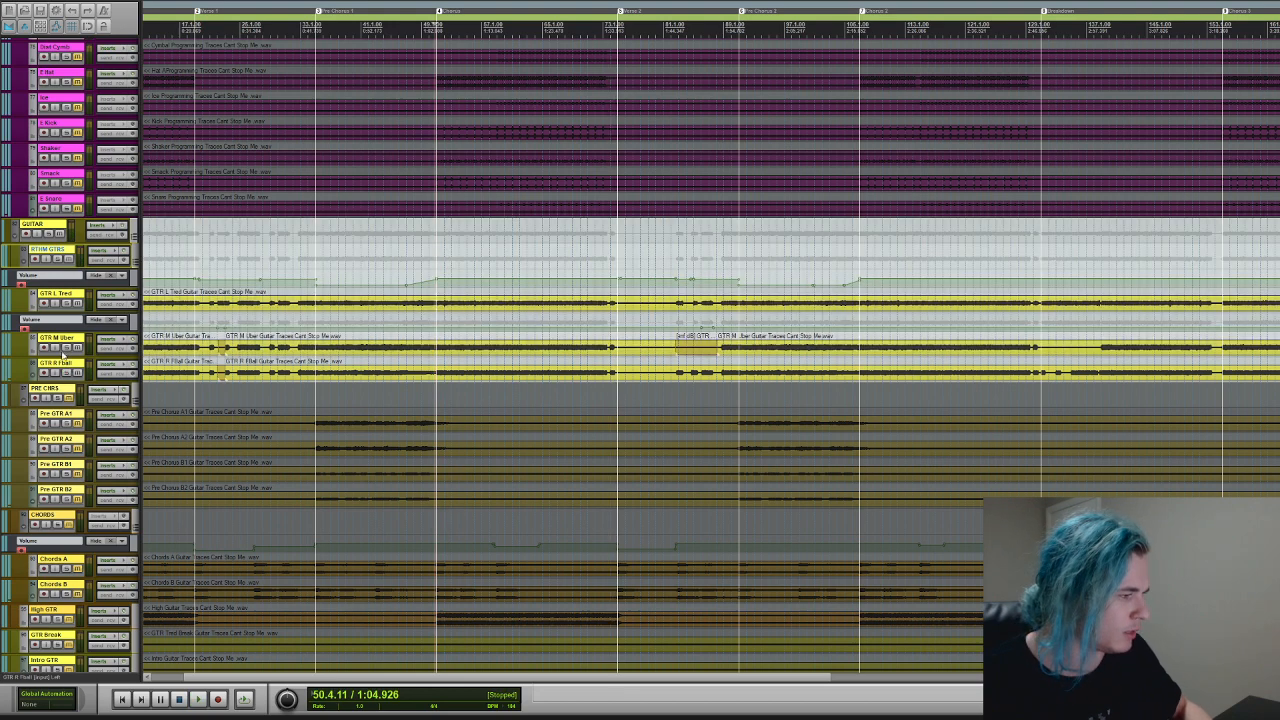
pyautogui.click(66, 349)
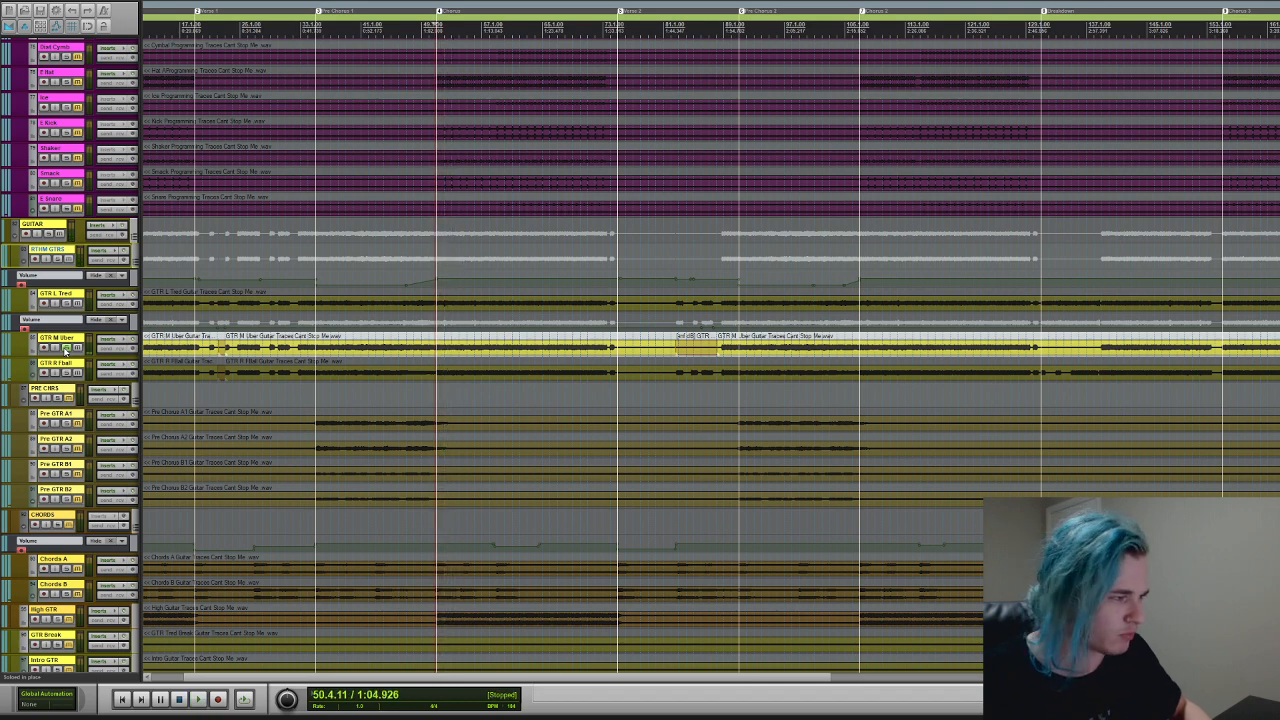
pyautogui.click(66, 349)
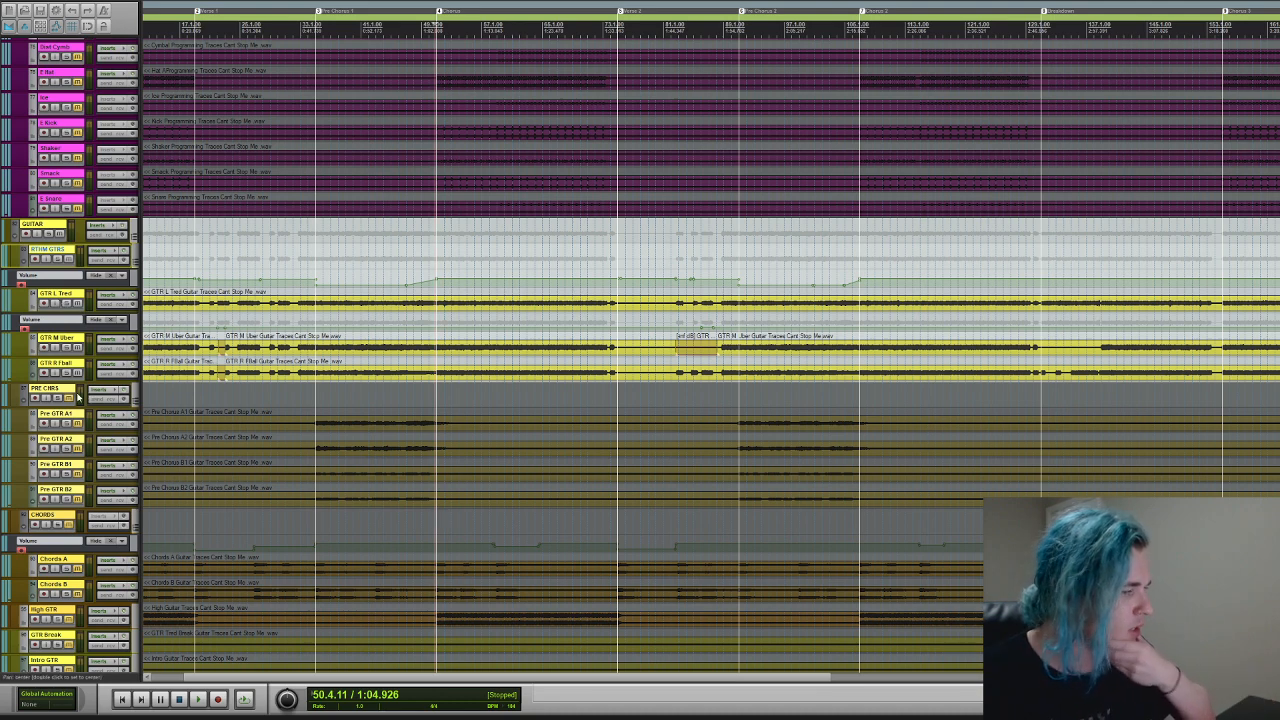
# - Unmute the PRE CHRS folder and its Pre GTR A1 and Pre GTR A2 tracks
pyautogui.hotkey('alt', 'a')
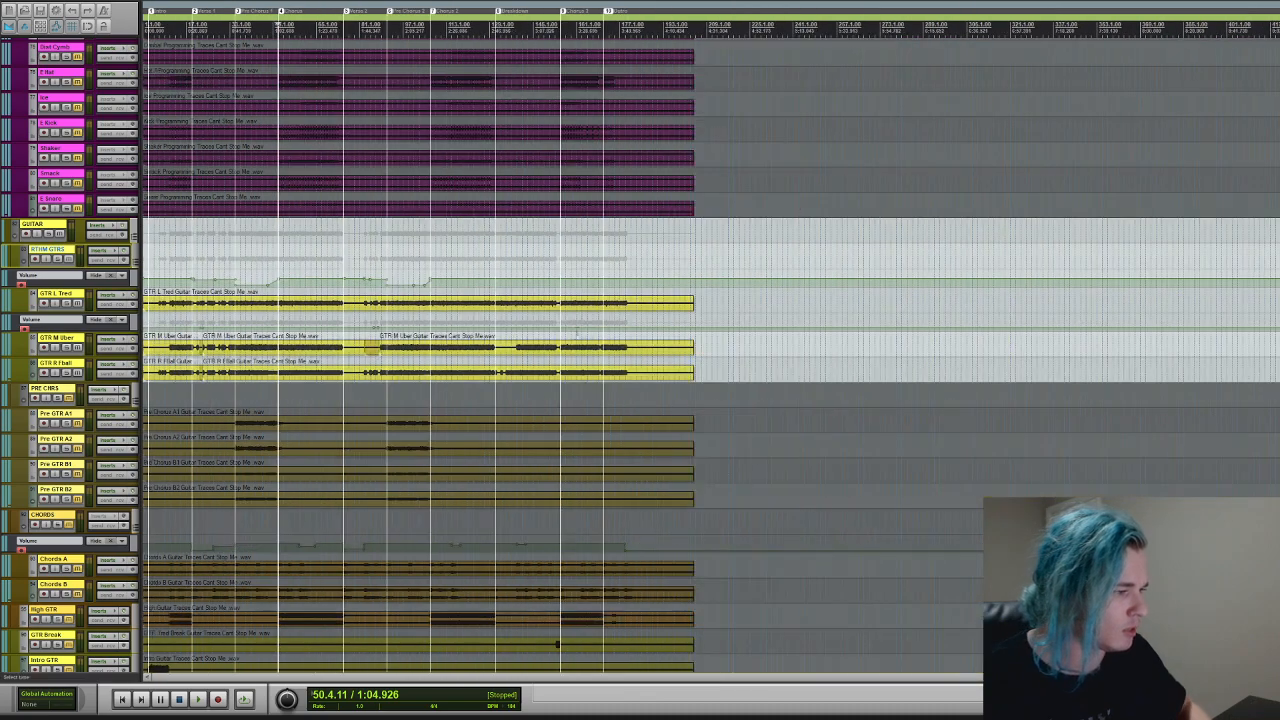
pyautogui.press('t')
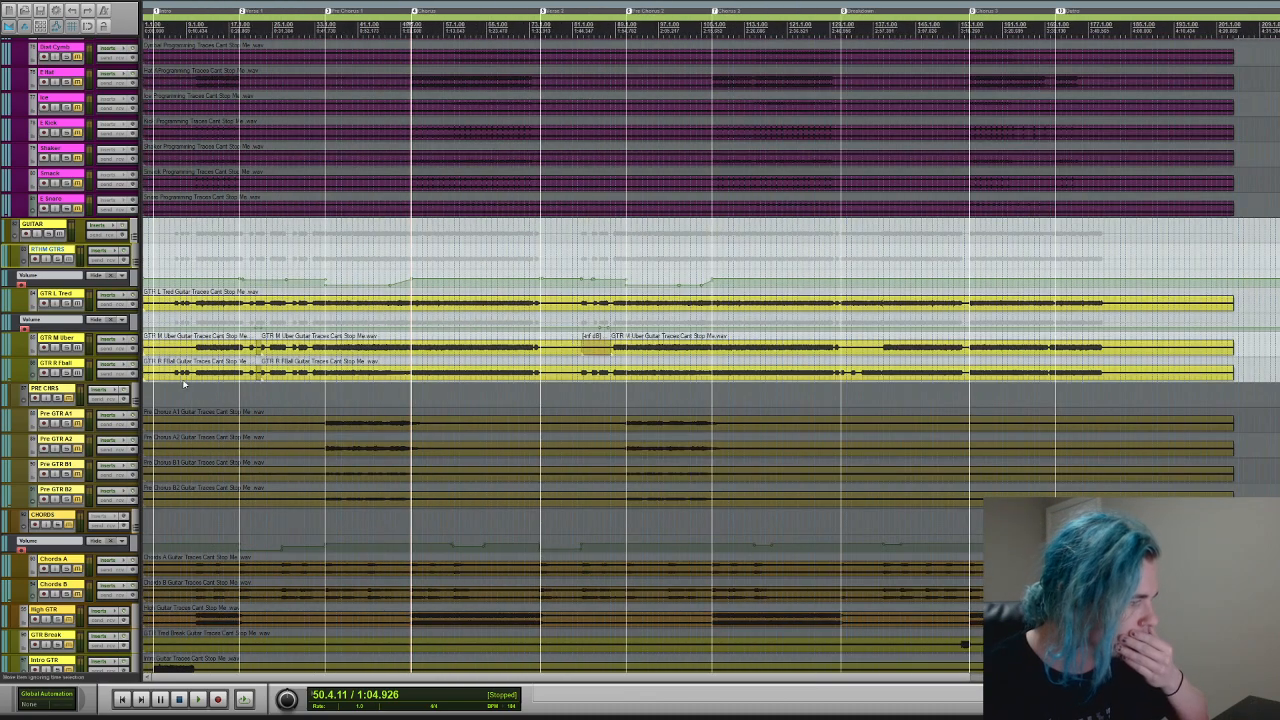
pyautogui.click(69, 398)
pyautogui.click(77, 423)
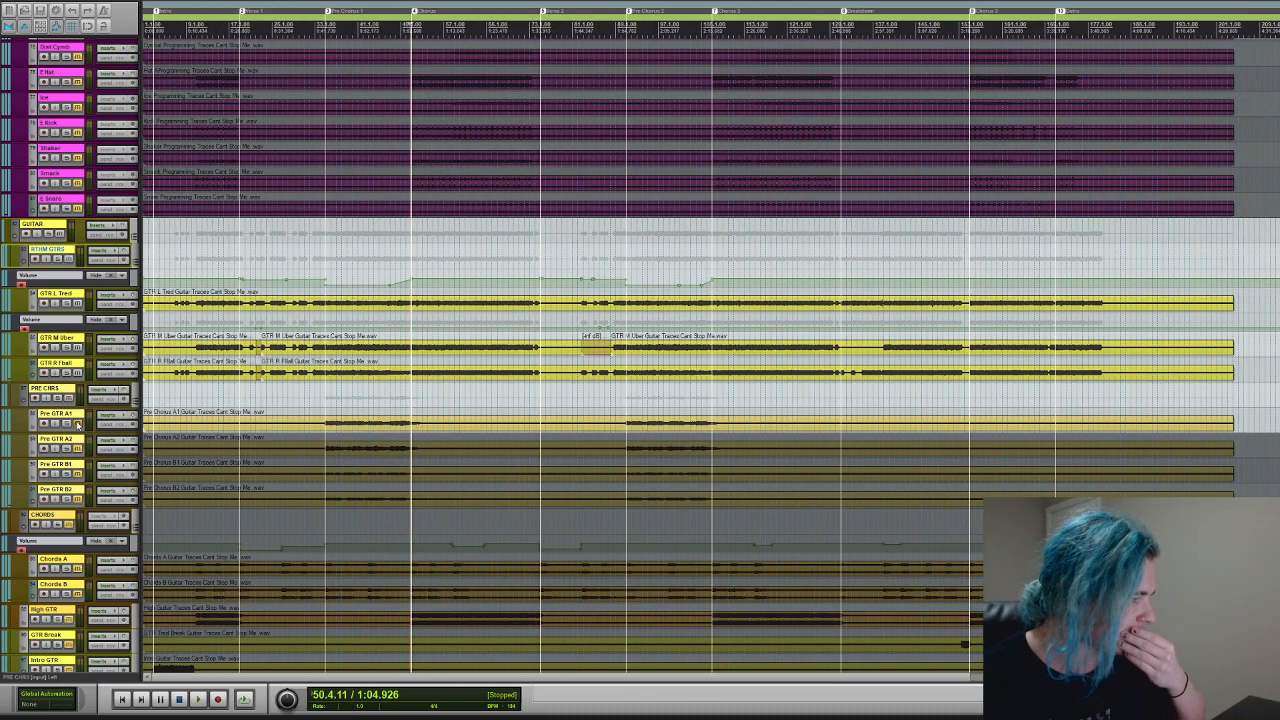
pyautogui.click(77, 448)
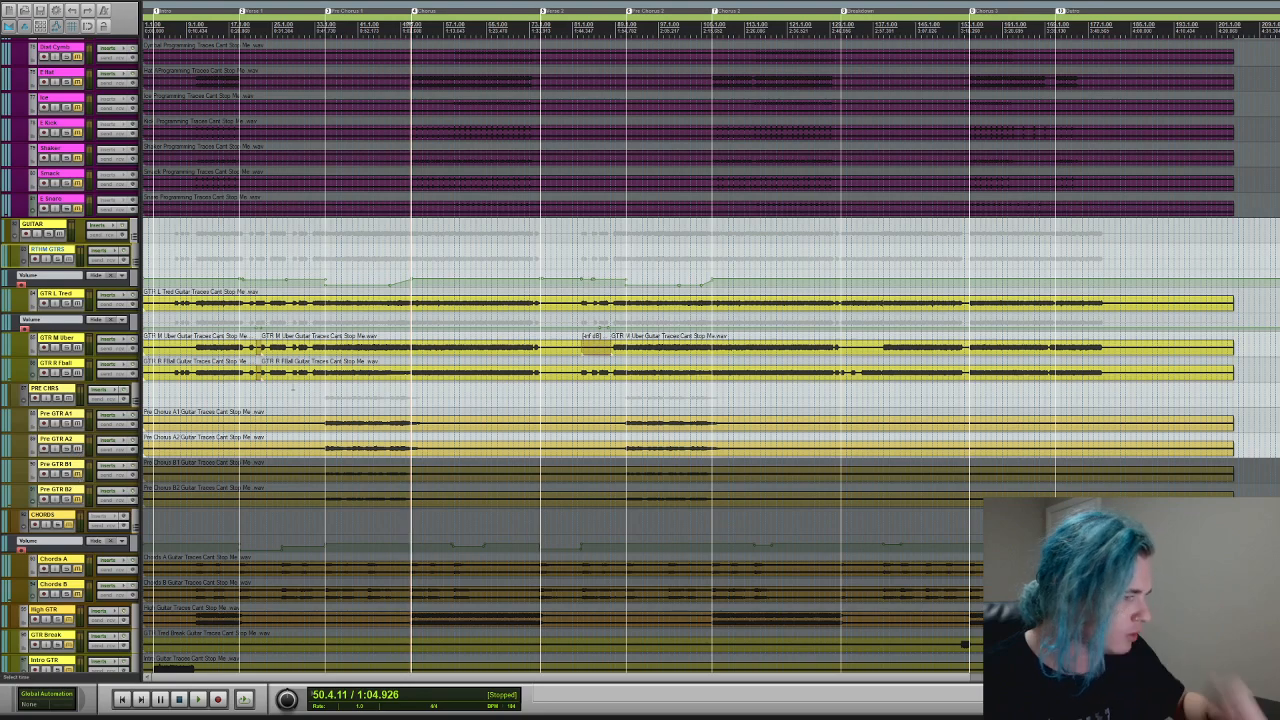
# - Play Pre GTR A1 and Pre GTR A2 soloed together from the first pre-chorus at bar 35, ending with both unsoloed
pyautogui.click(340, 396)
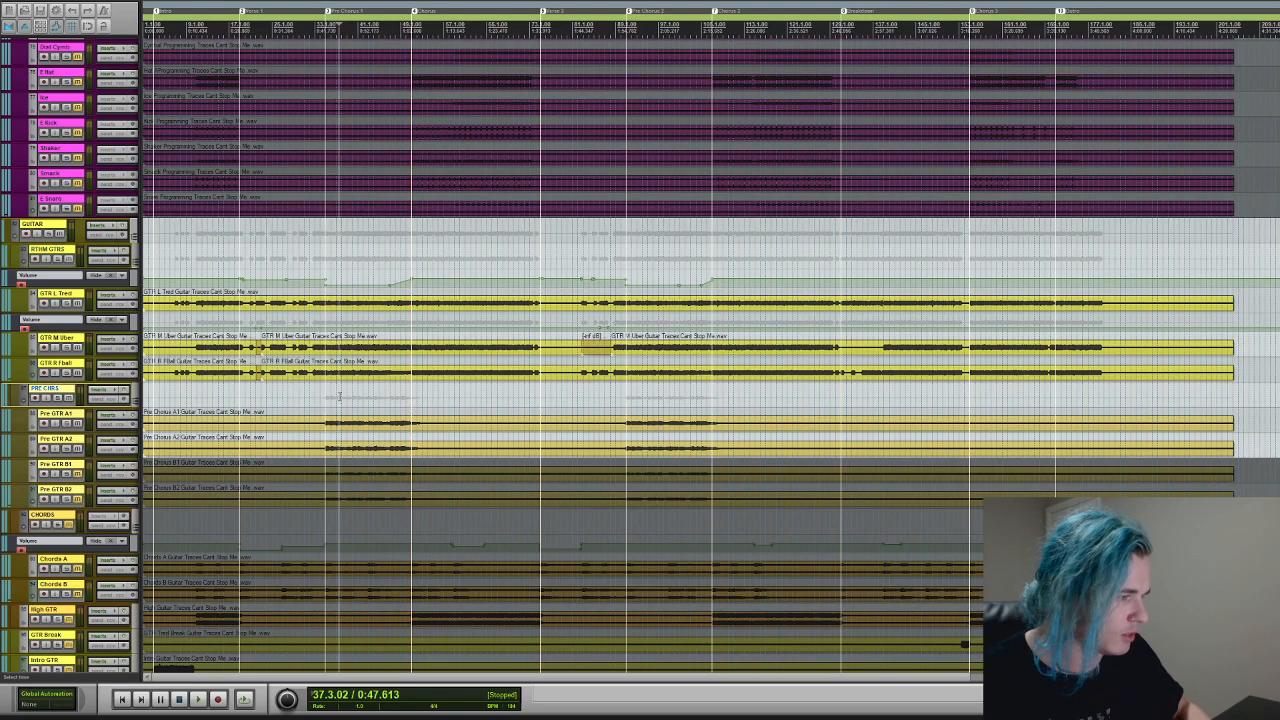
pyautogui.hotkey('ctrl', ']')
pyautogui.press('space')
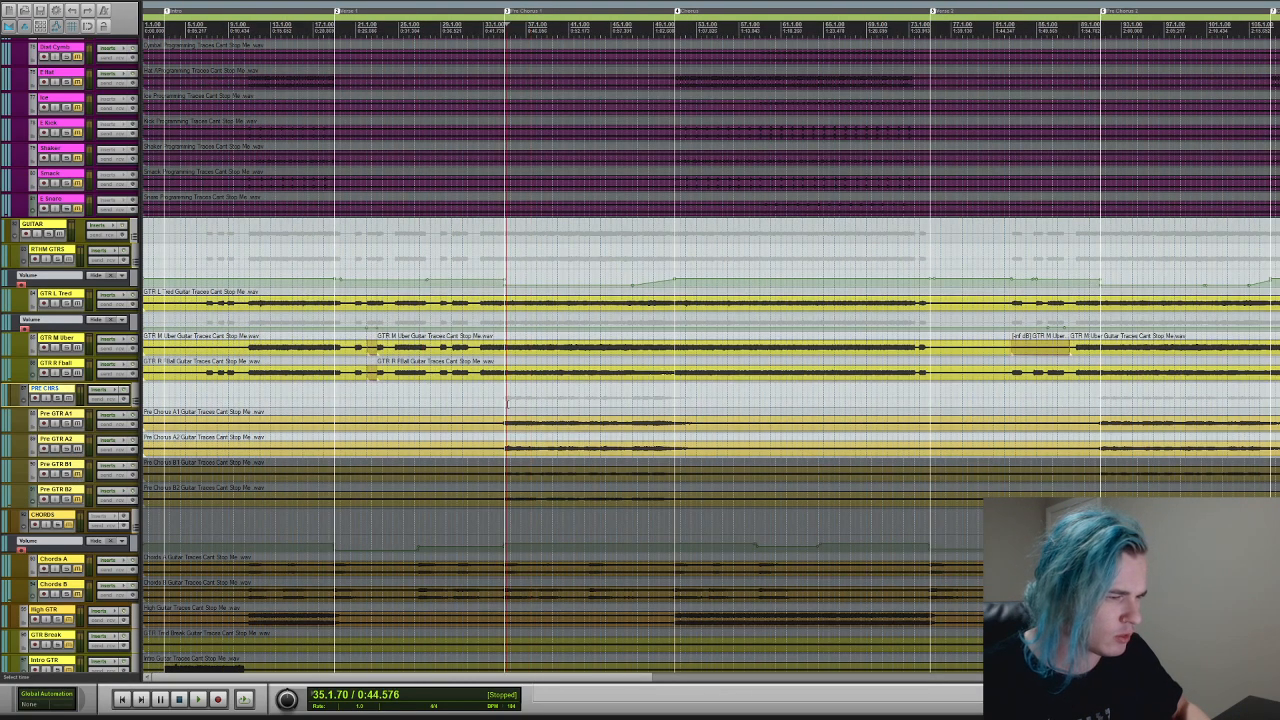
pyautogui.press('space')
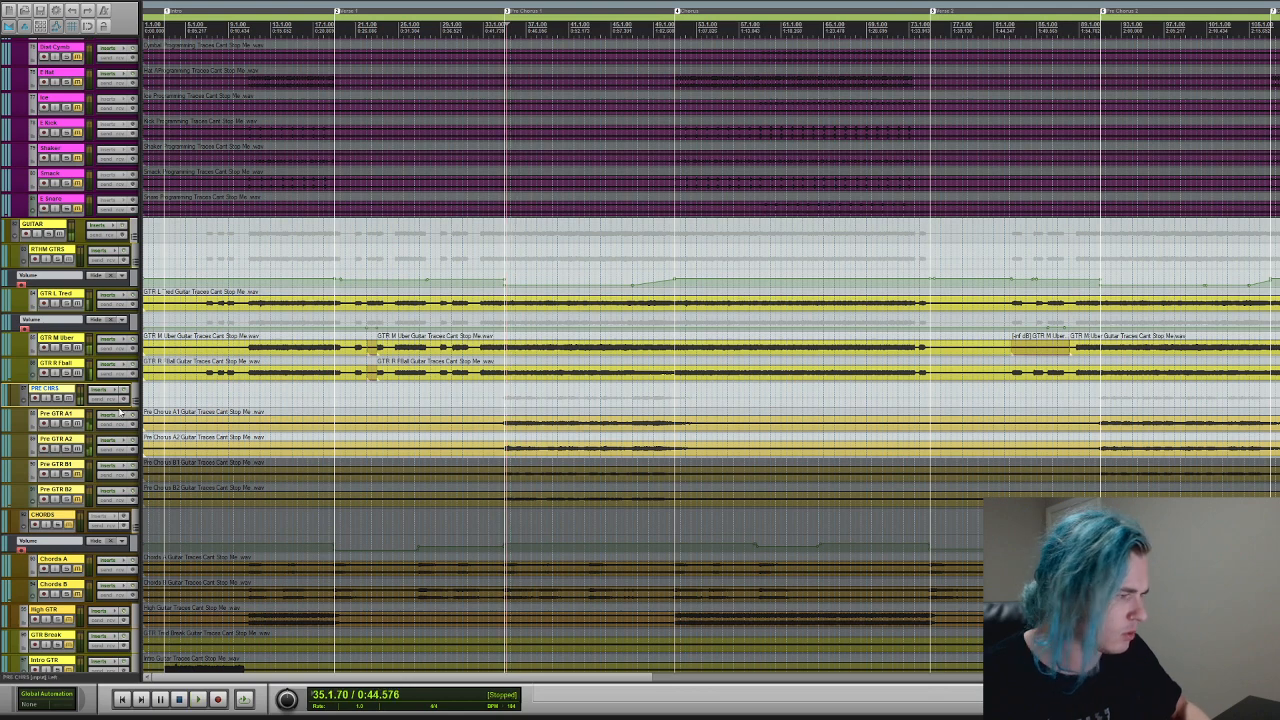
pyautogui.click(58, 413)
pyautogui.keyDown('shift'); pyautogui.click(66, 446); pyautogui.keyUp('shift')
pyautogui.press('space')
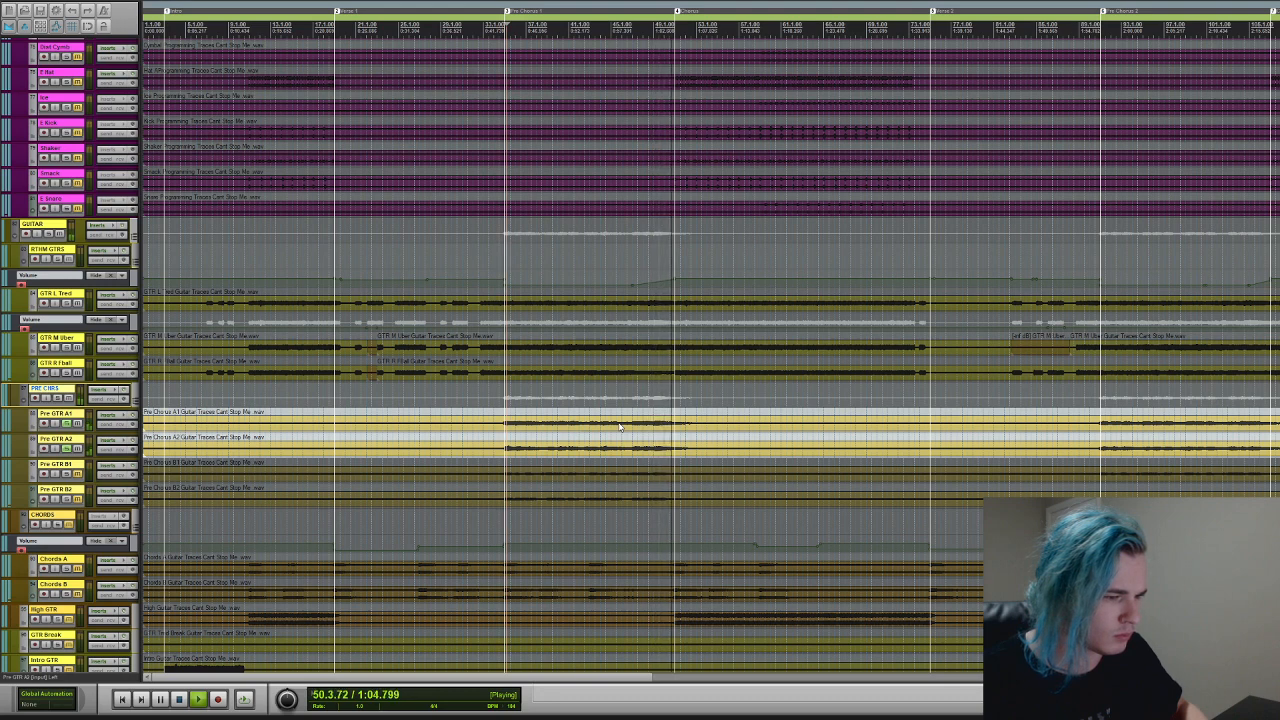
pyautogui.press('space')
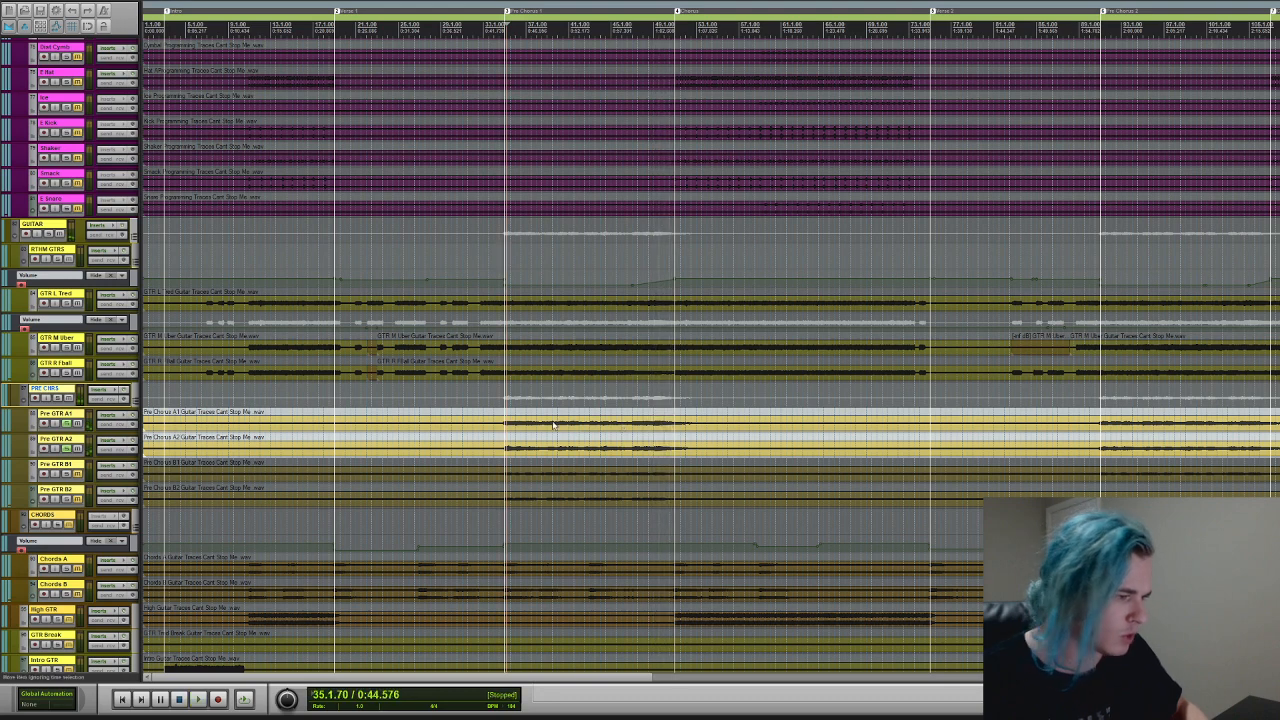
pyautogui.click(68, 424)
pyautogui.click(67, 449)
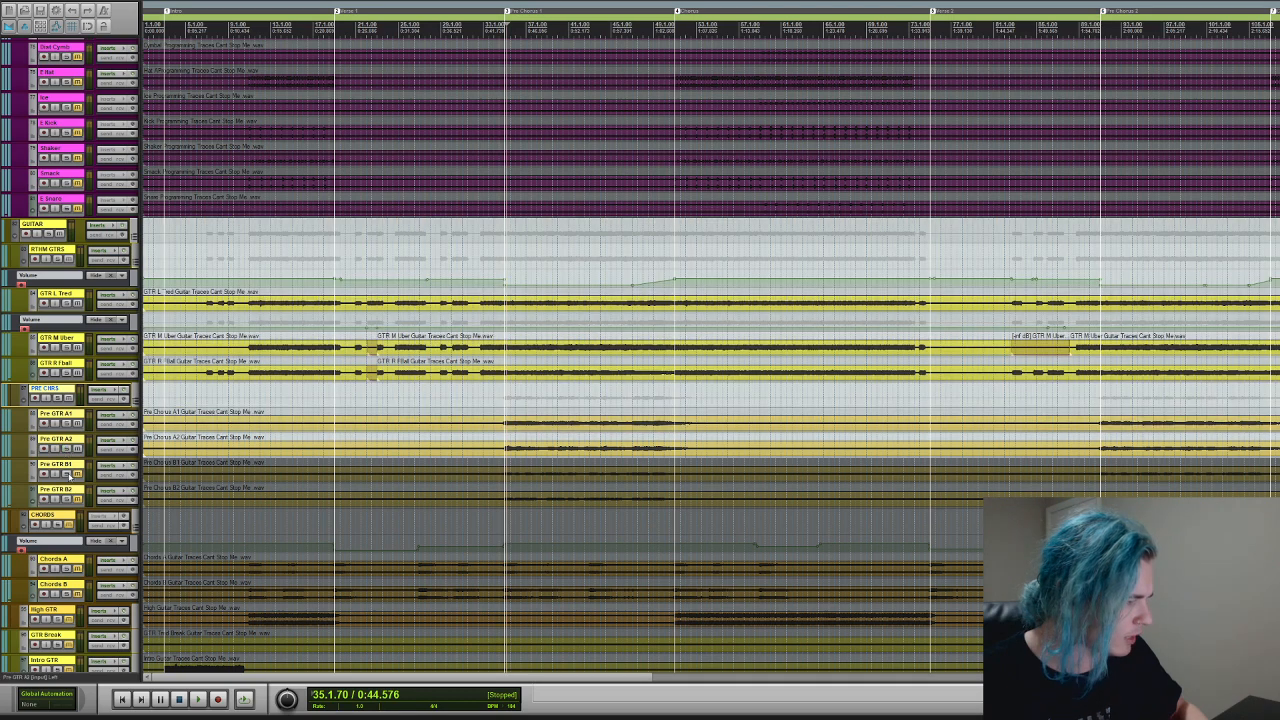
# - Unmute Pre GTR B1 and Pre GTR B2 and audition the pair in solo from the start of the first pre-chorus
pyautogui.click(77, 474)
pyautogui.click(77, 499)
pyautogui.click(67, 474)
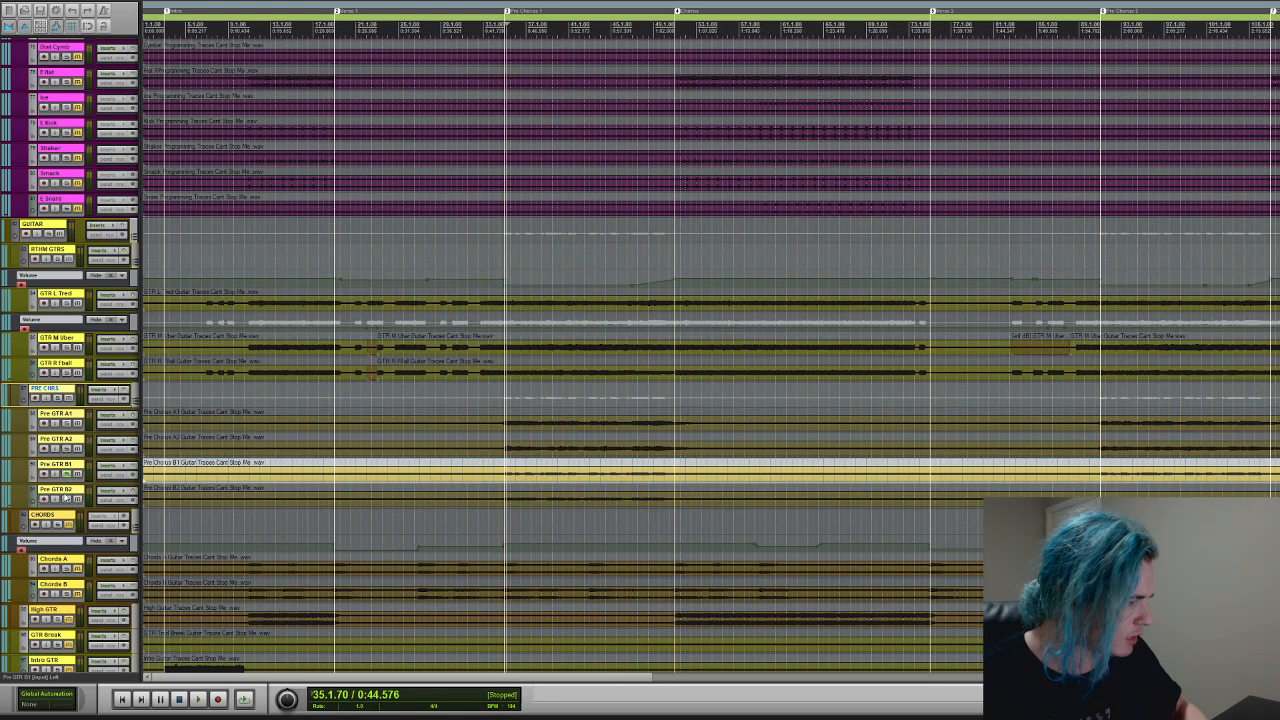
pyautogui.click(67, 499)
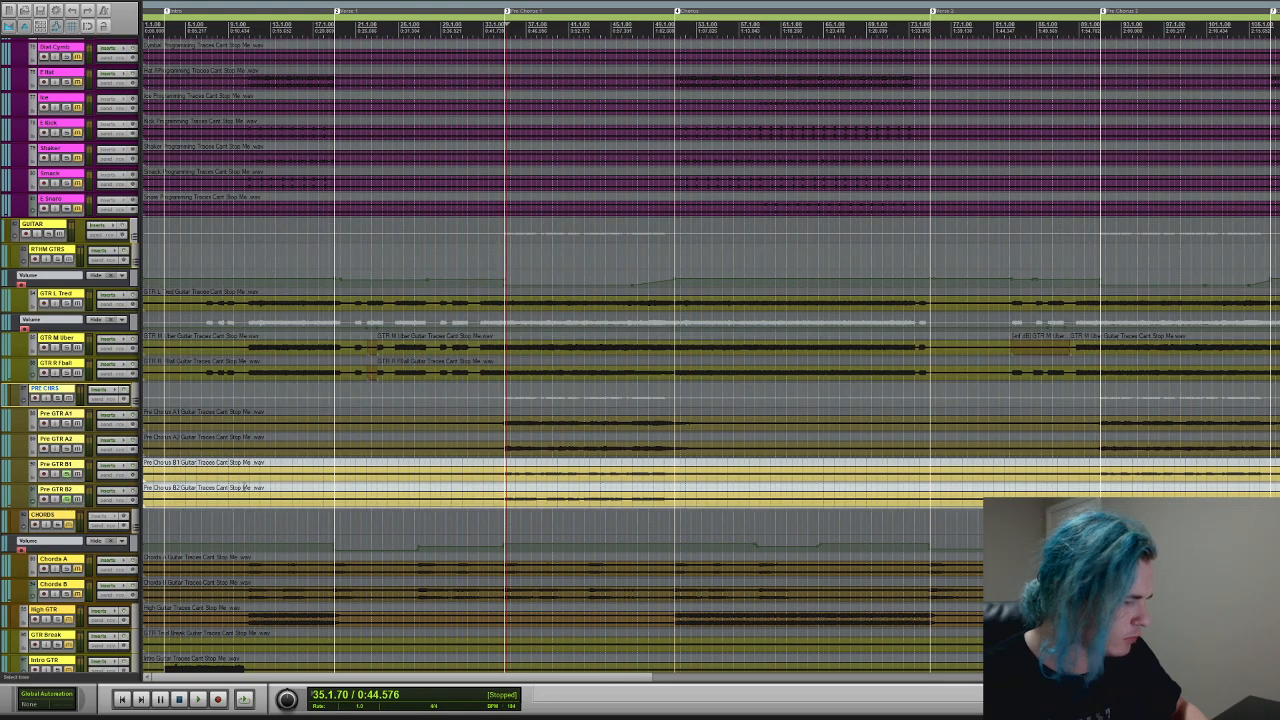
pyautogui.click(505, 477)
pyautogui.press('space')
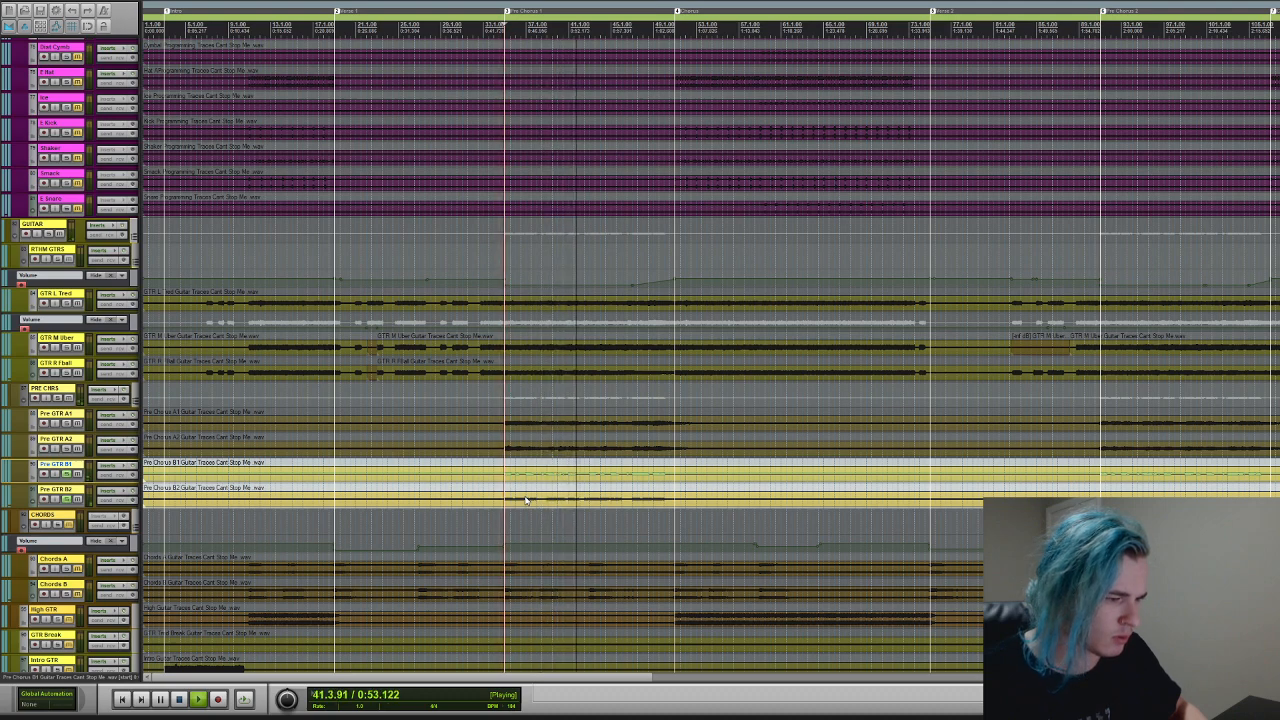
pyautogui.press('space')
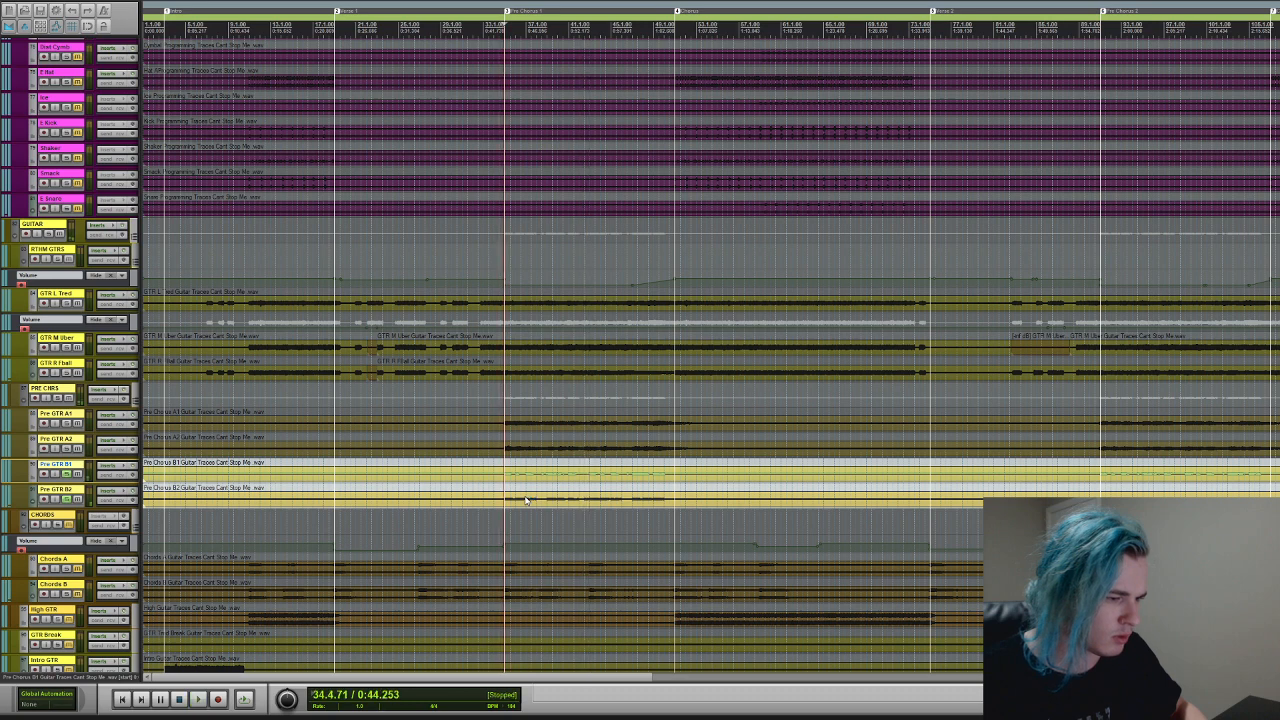
pyautogui.click(67, 474)
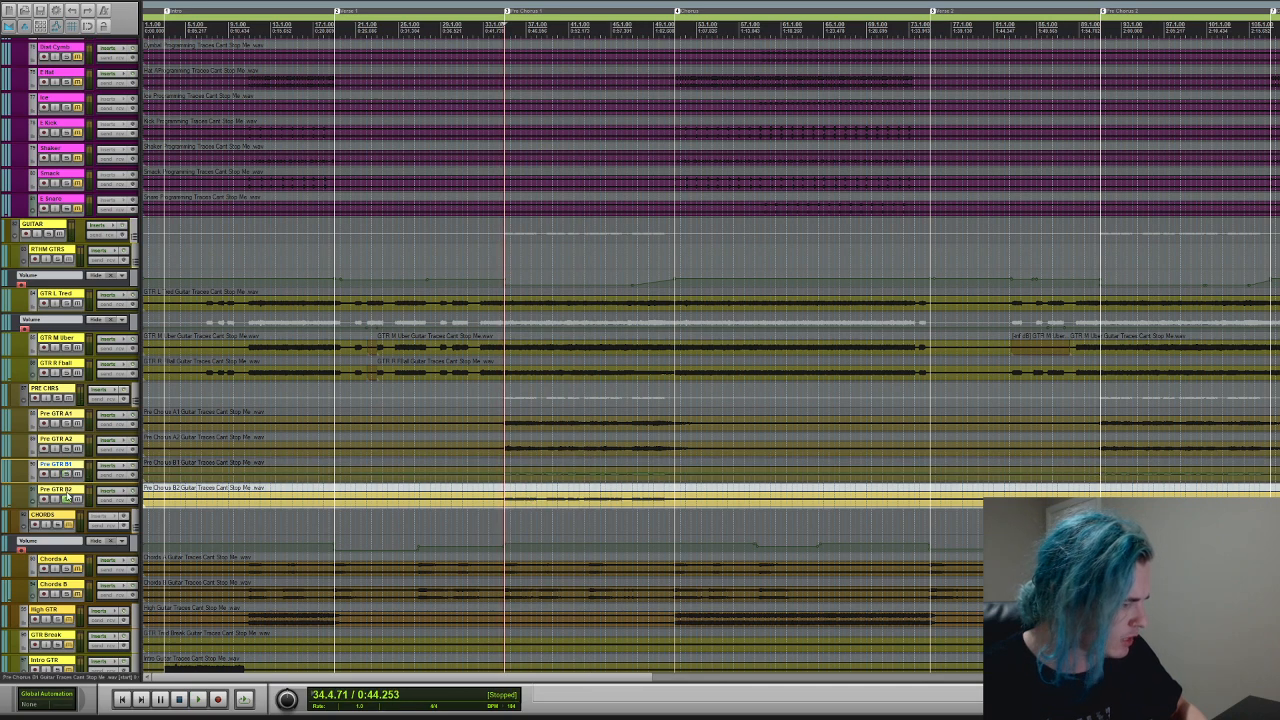
pyautogui.click(67, 499)
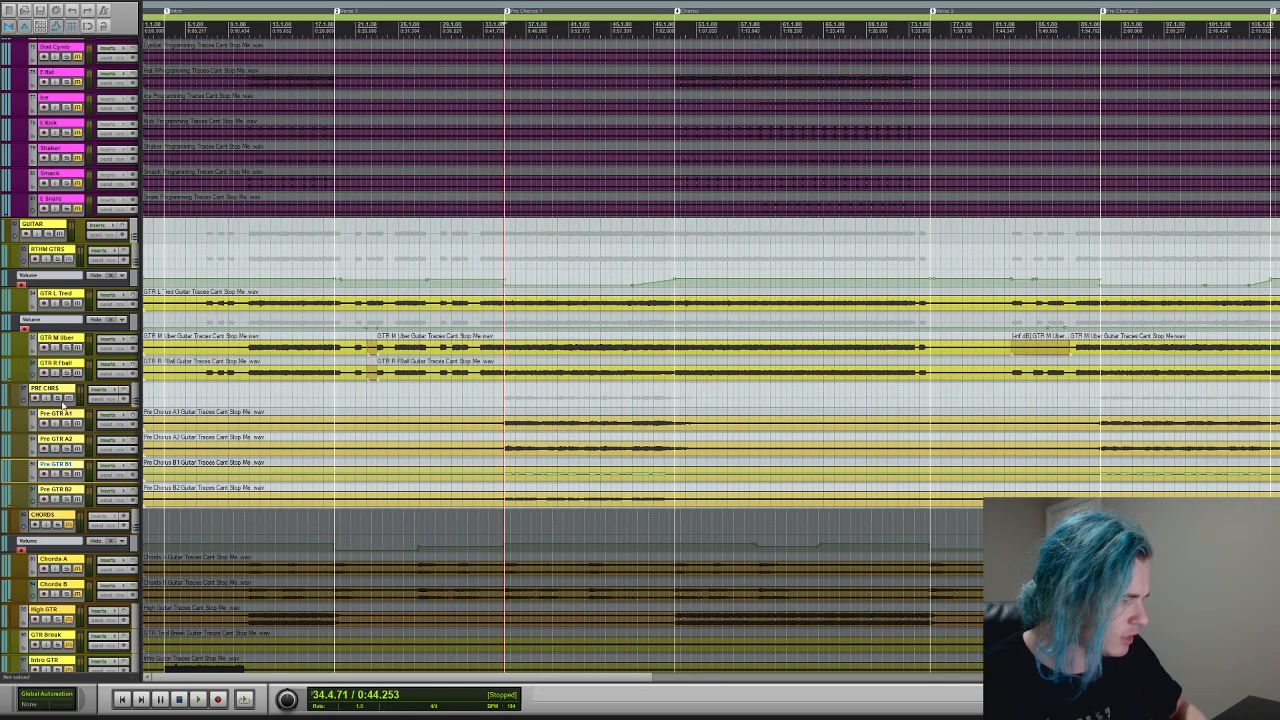
# - Solo the PRE CHRS folder, play all four pre-chorus guitars from the first pre-chorus, and unsolo the folder
pyautogui.click(67, 398)
pyautogui.press('space')
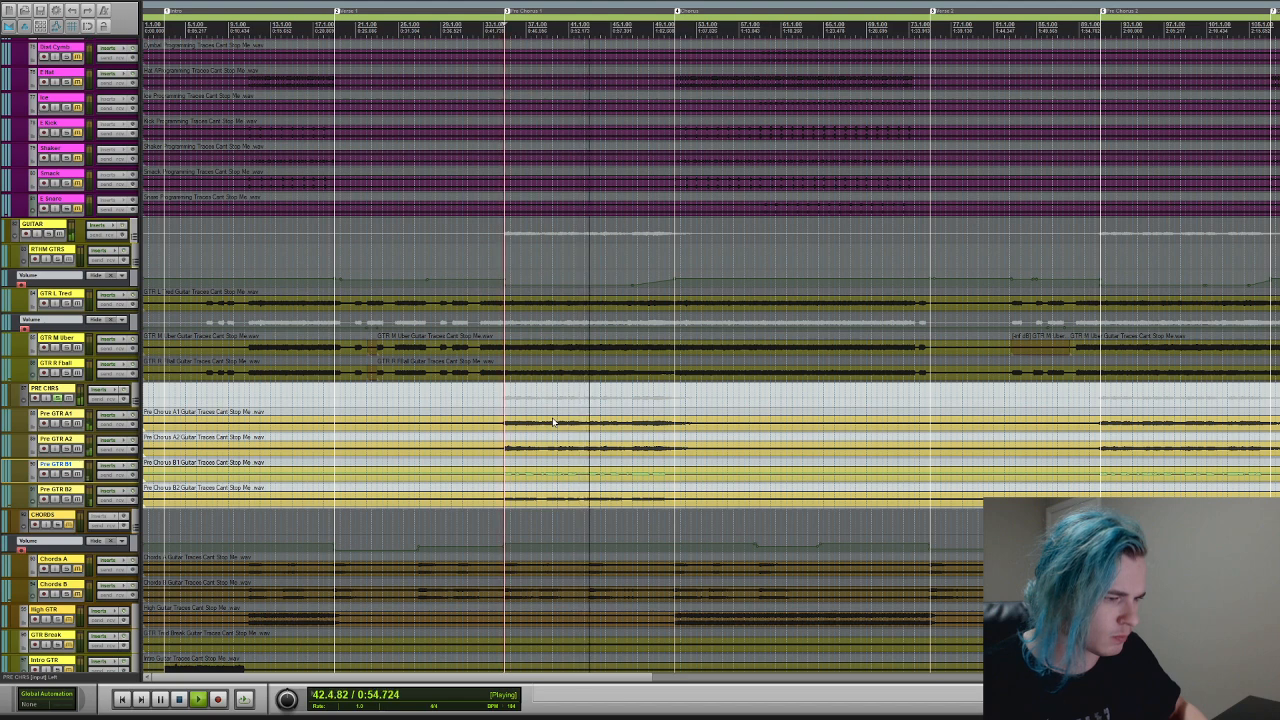
pyautogui.press('space')
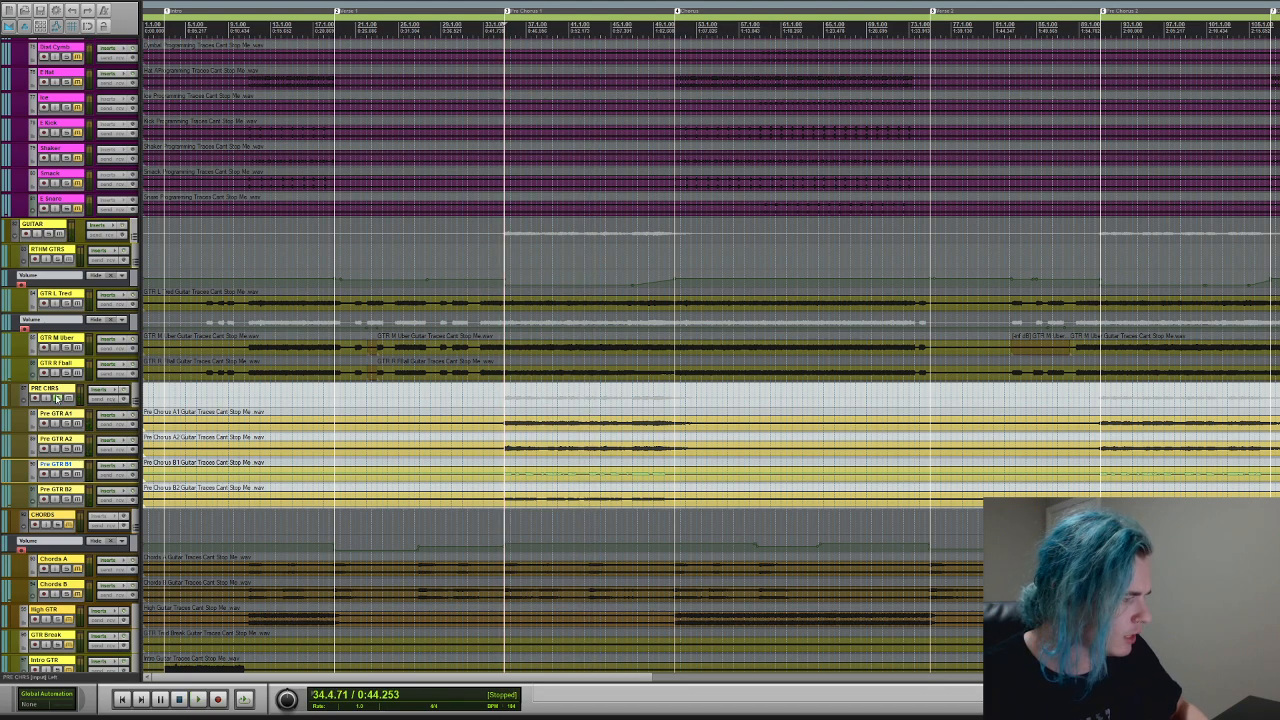
pyautogui.click(533, 273)
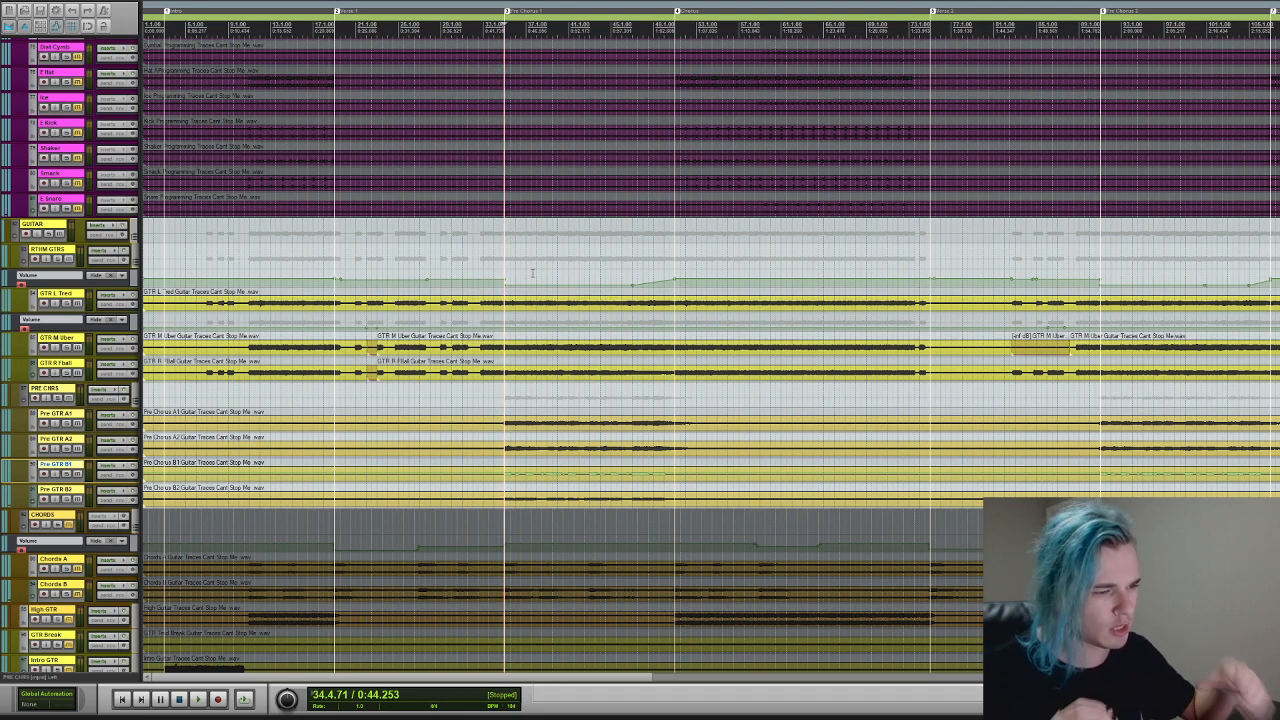
# - Play the guitars with the bass and drums from bar 61 in the first chorus into the second verse
pyautogui.press('r')
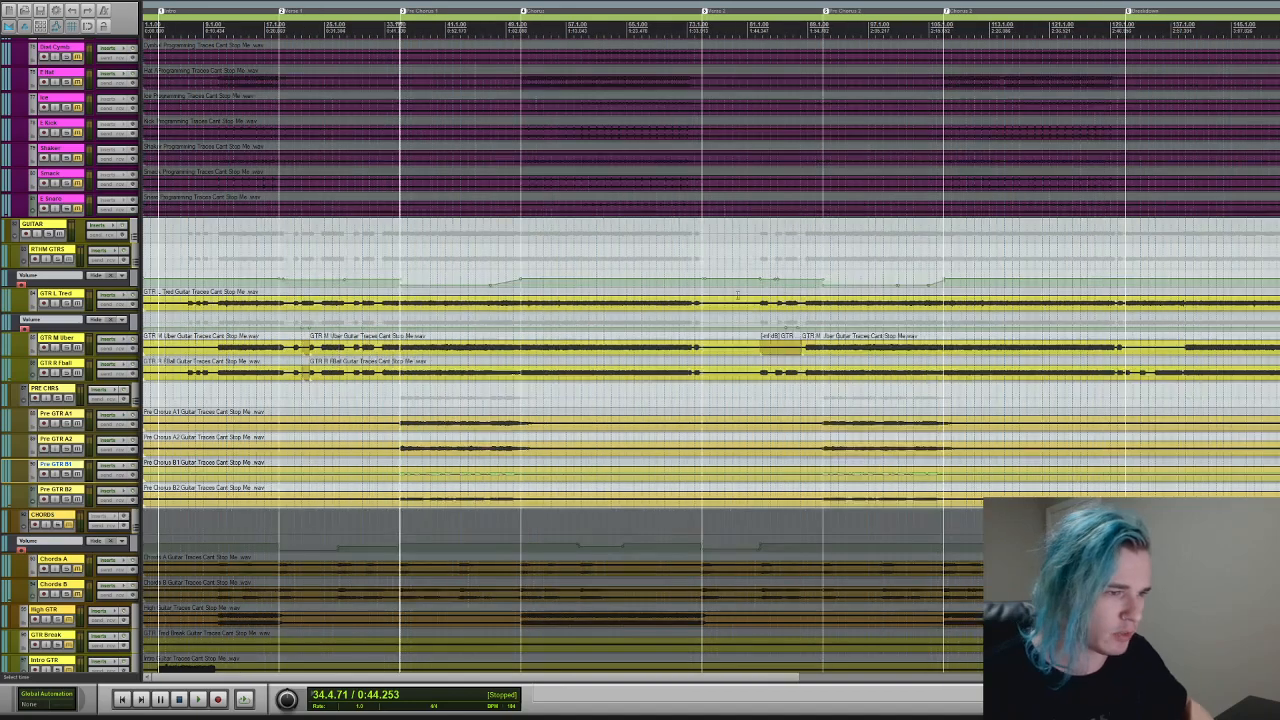
pyautogui.press('r')
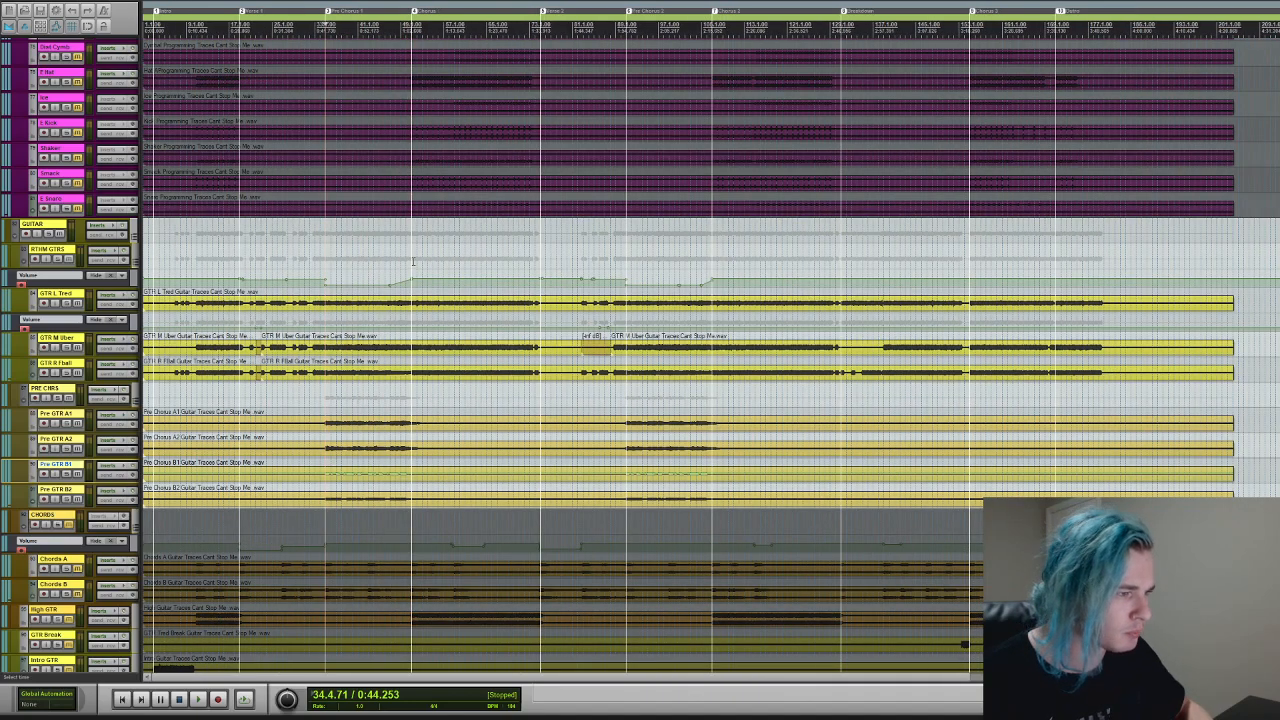
pyautogui.press('t')
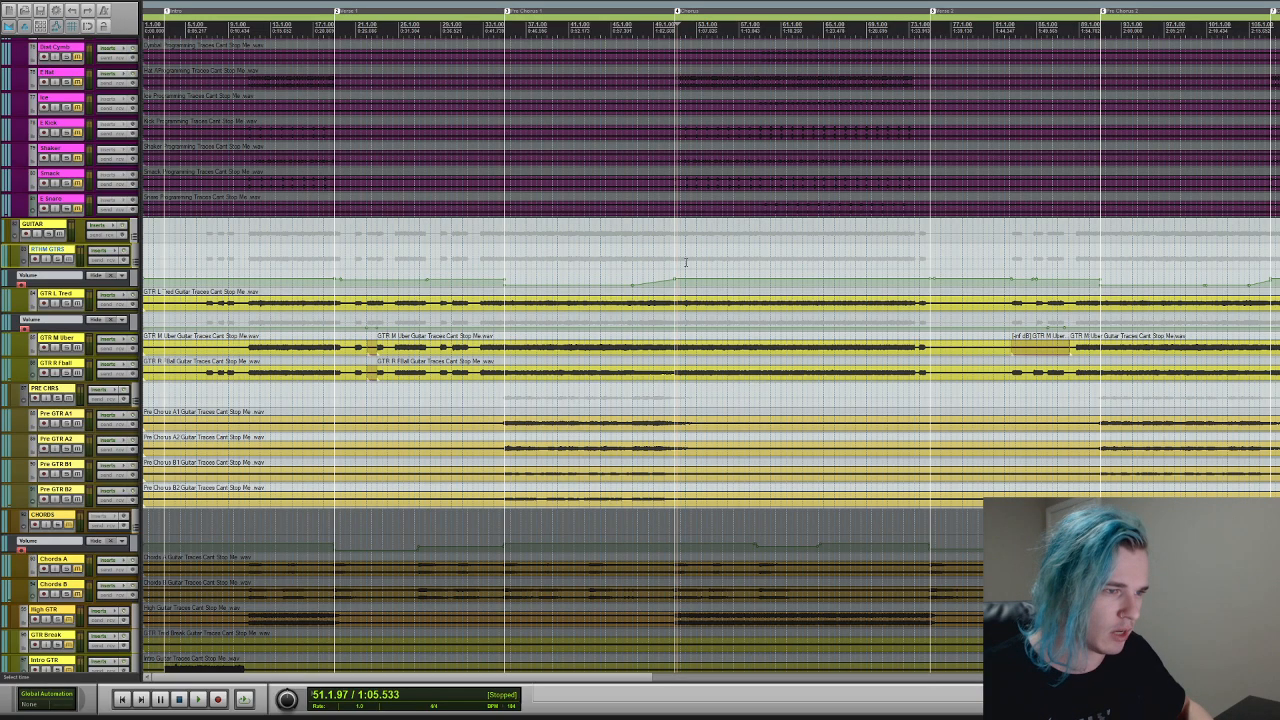
pyautogui.click(790, 254)
pyautogui.press('space')
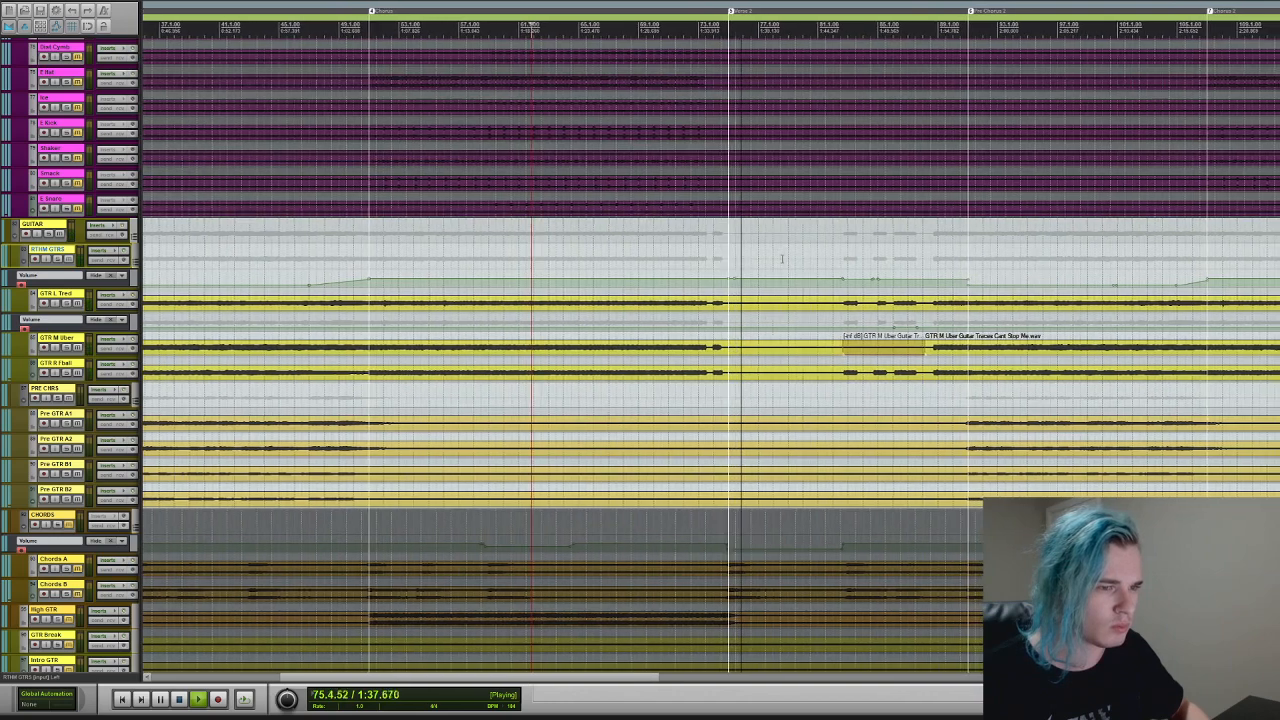
pyautogui.press('space')
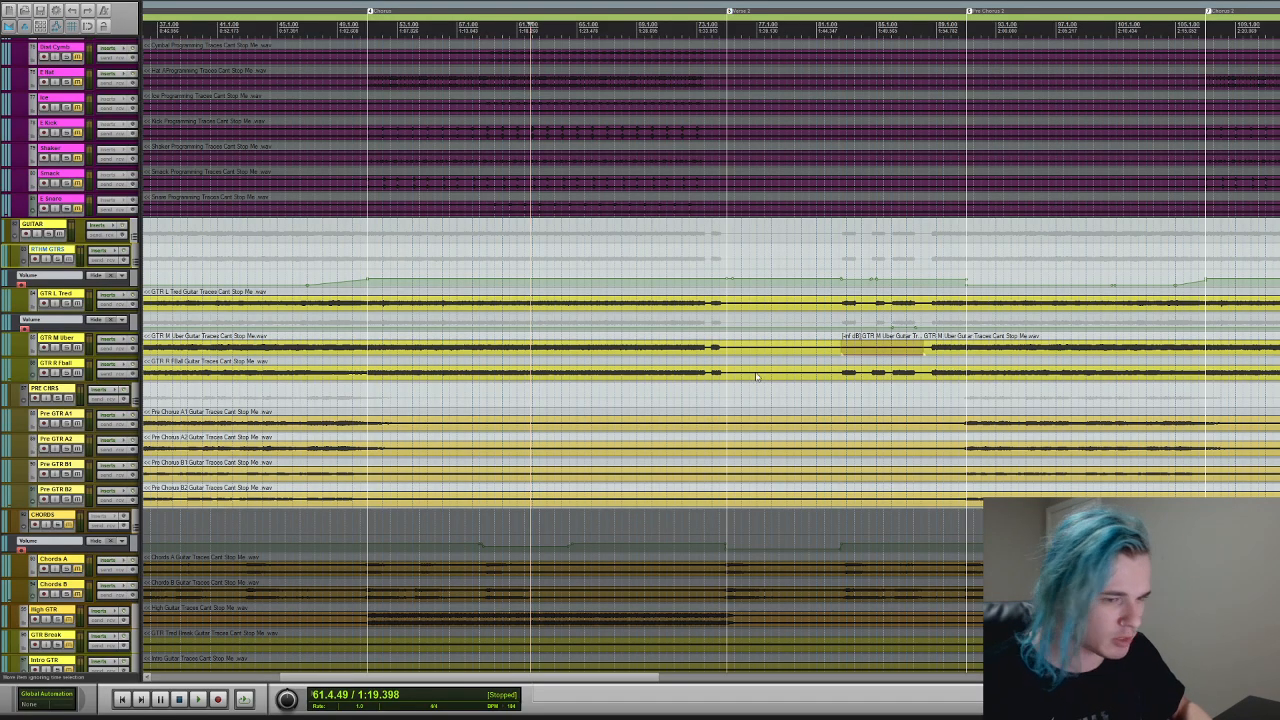
# - Look over the bass and drum tracks and the muted lead and double vocal tracks in the arrangement
pyautogui.scroll(-15, 710, 350)
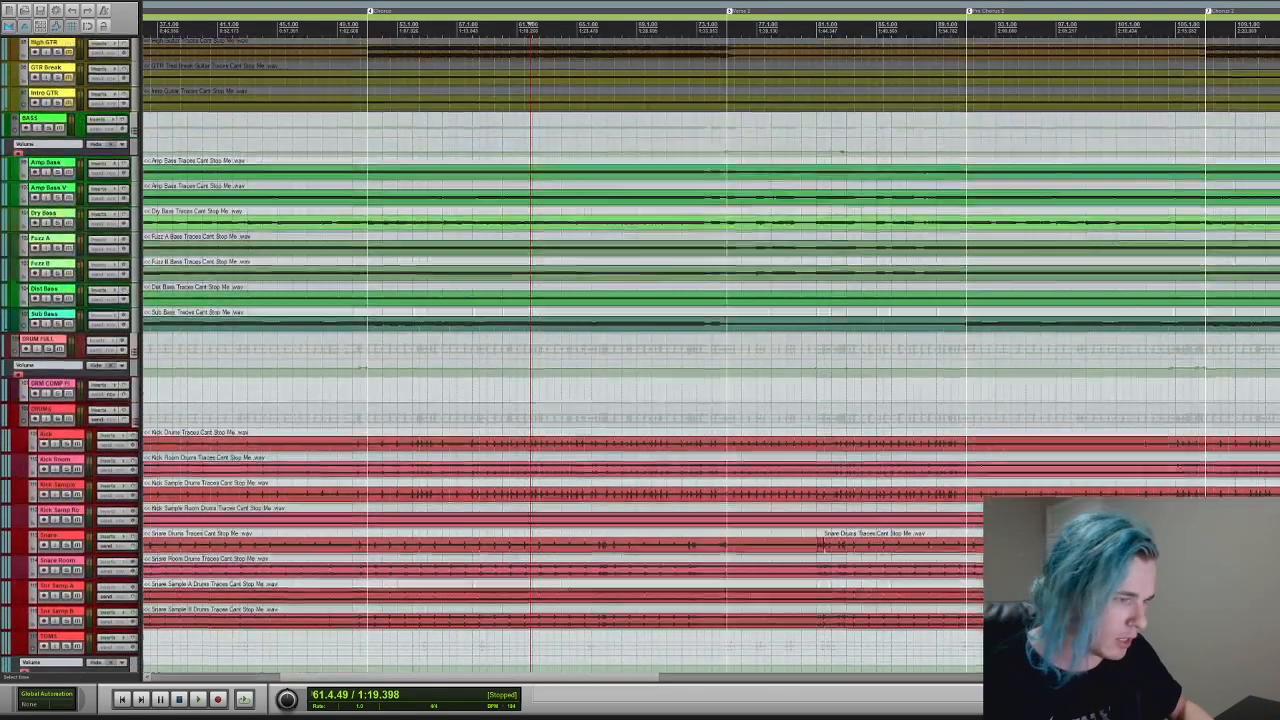
pyautogui.scroll(10, 710, 350)
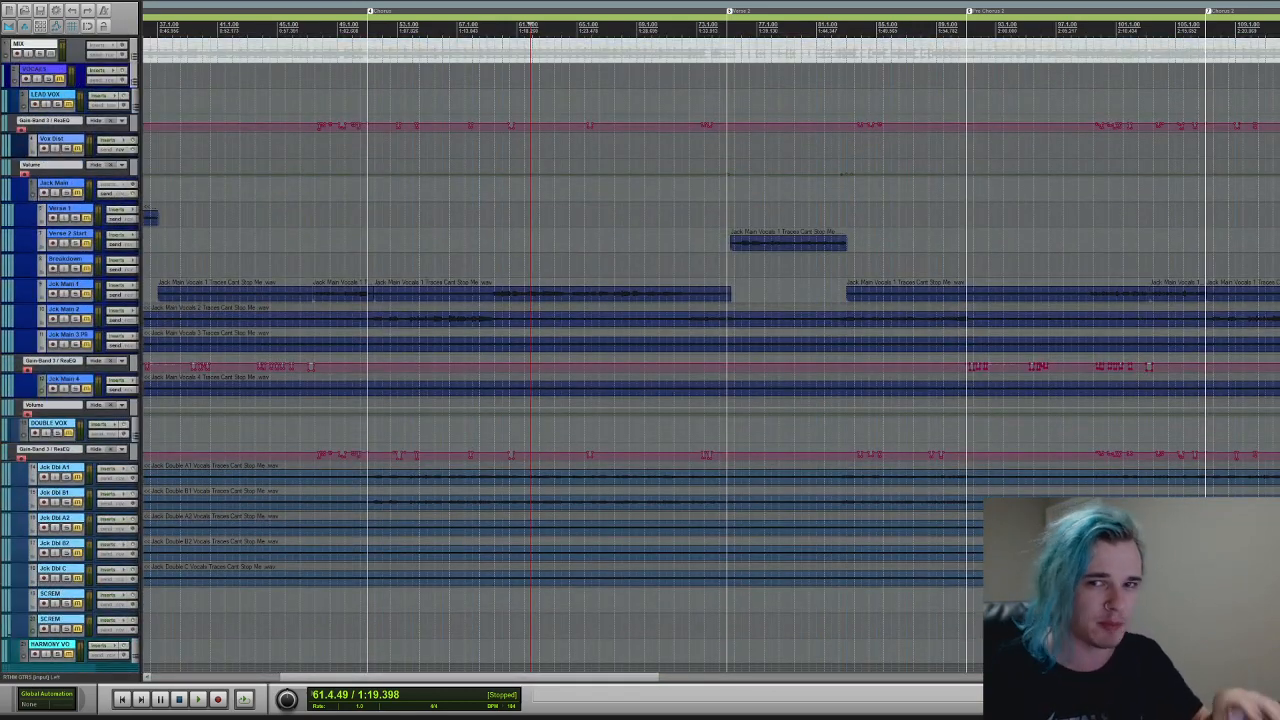
pyautogui.scroll(-2, 710, 350)
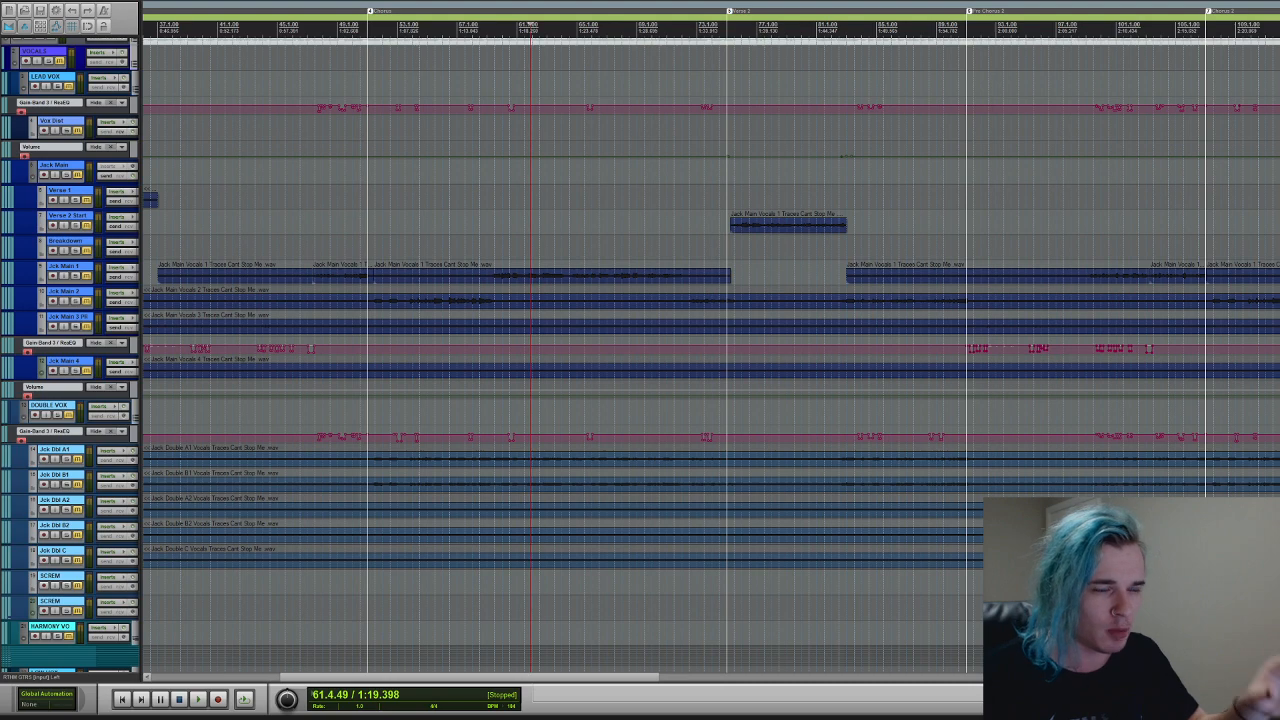
pyautogui.scroll(-3, 710, 350)
pyautogui.scroll(4, 710, 350)
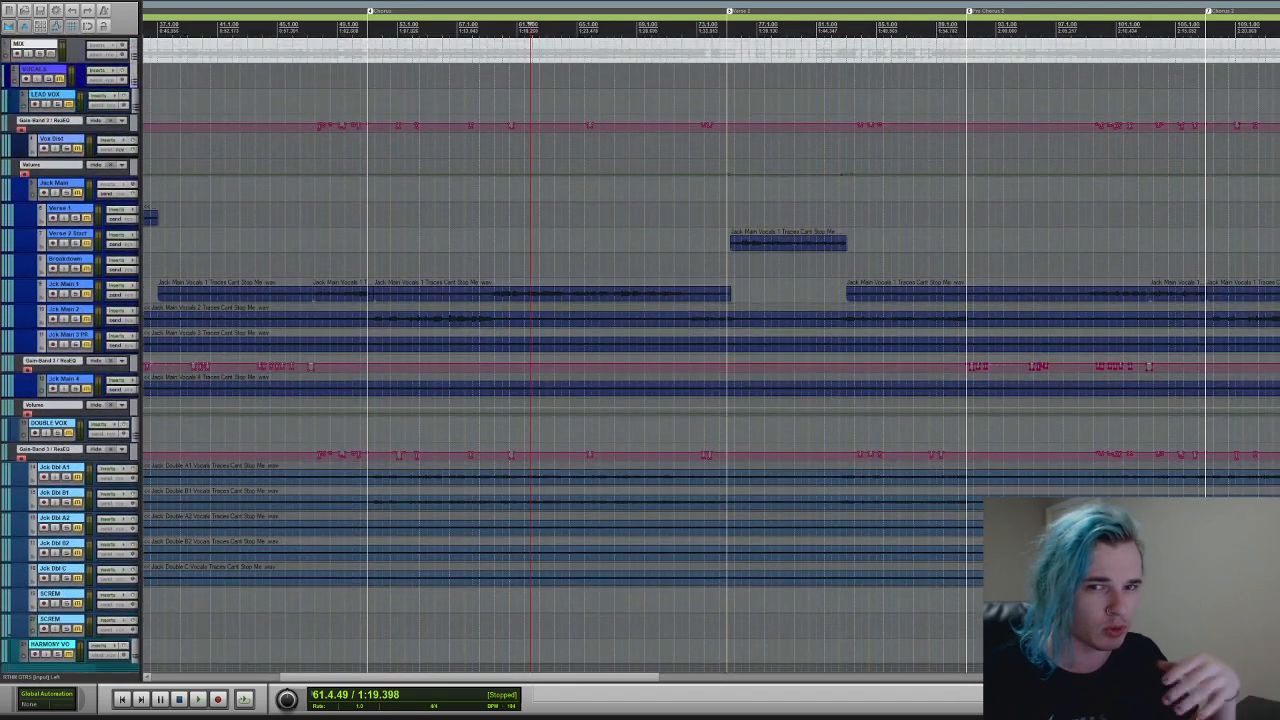
# - Unmute the High GTR track, play it in solo from the start of the first chorus, and unsolo it
pyautogui.scroll(-18, 710, 350)
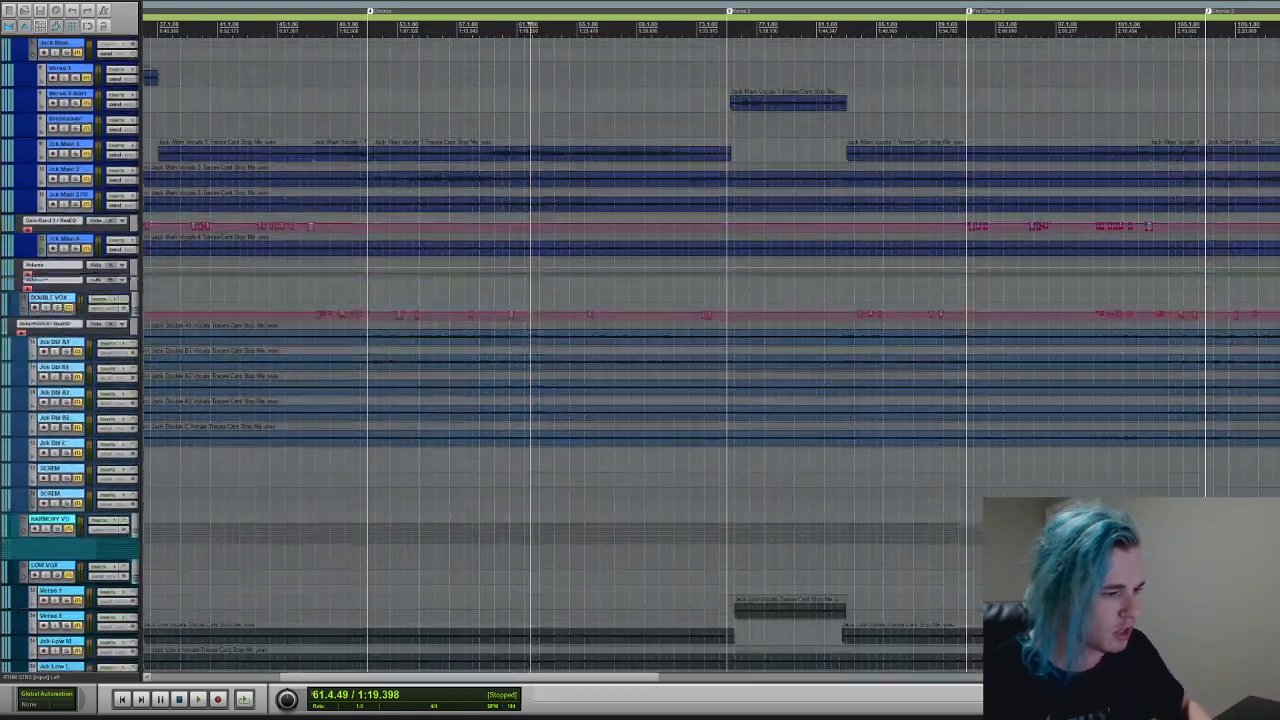
pyautogui.scroll(18, 710, 350)
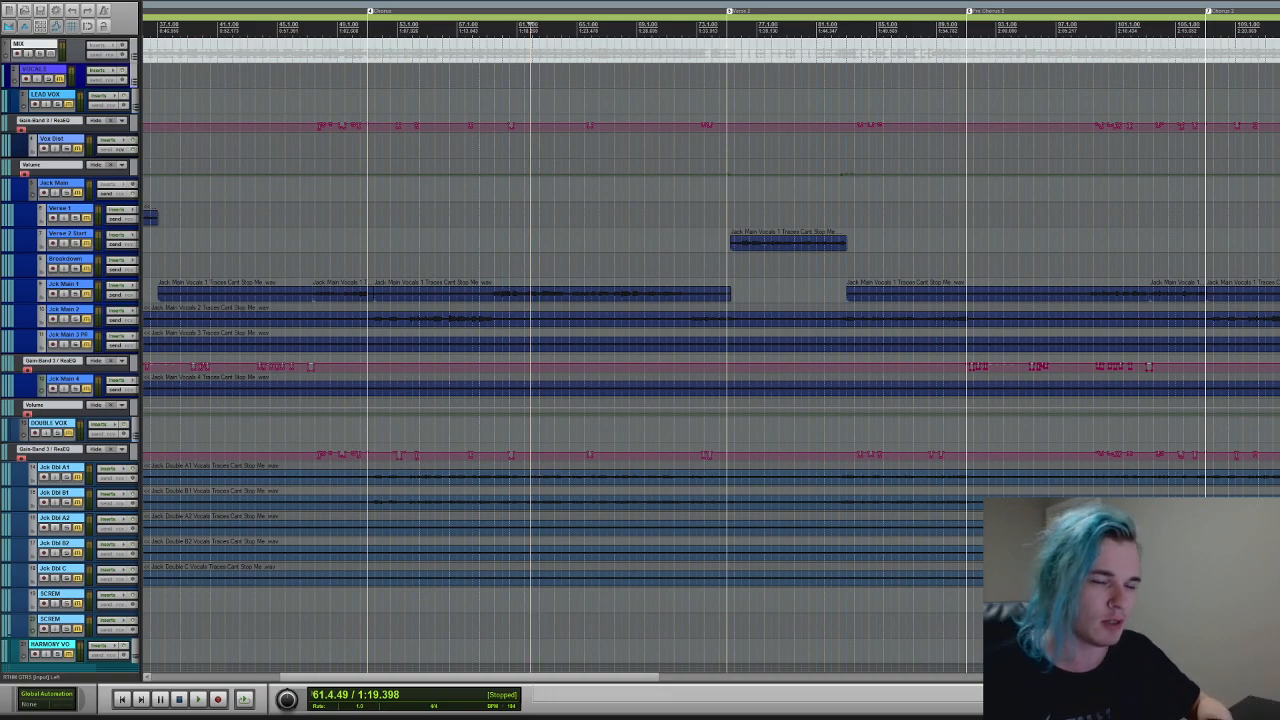
pyautogui.scroll(-15, 640, 350)
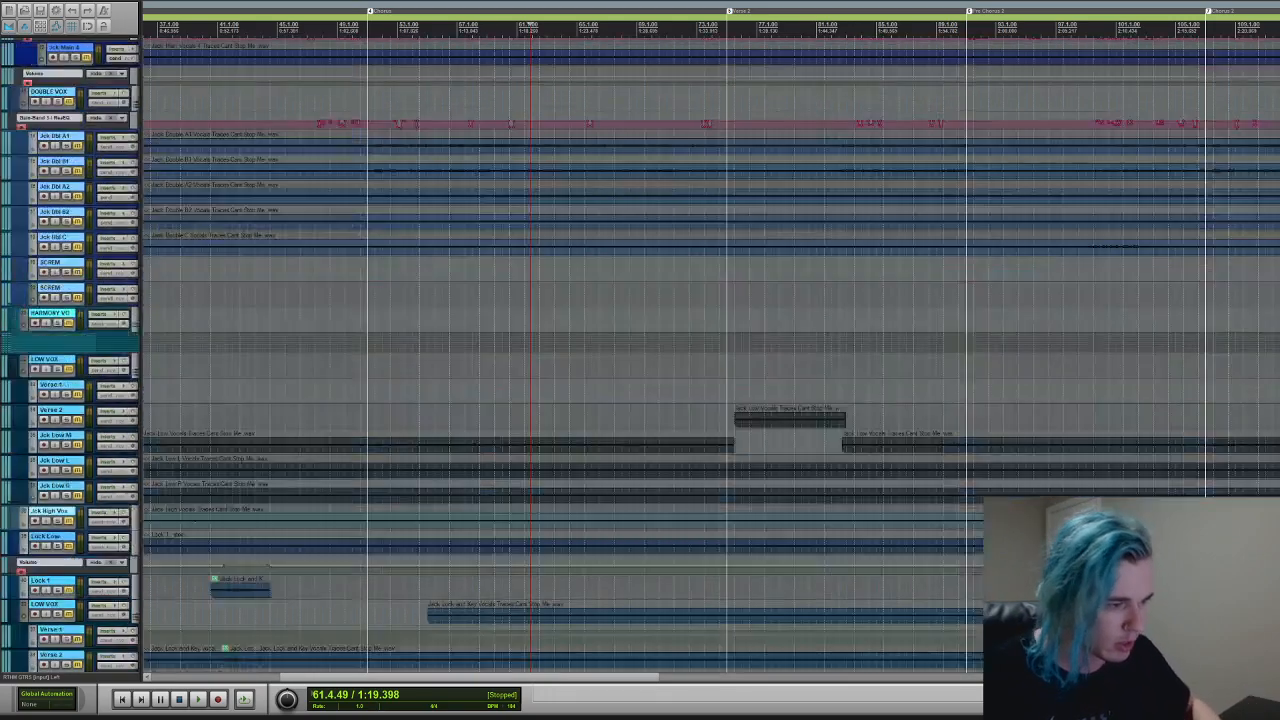
pyautogui.scroll(-15, 640, 355)
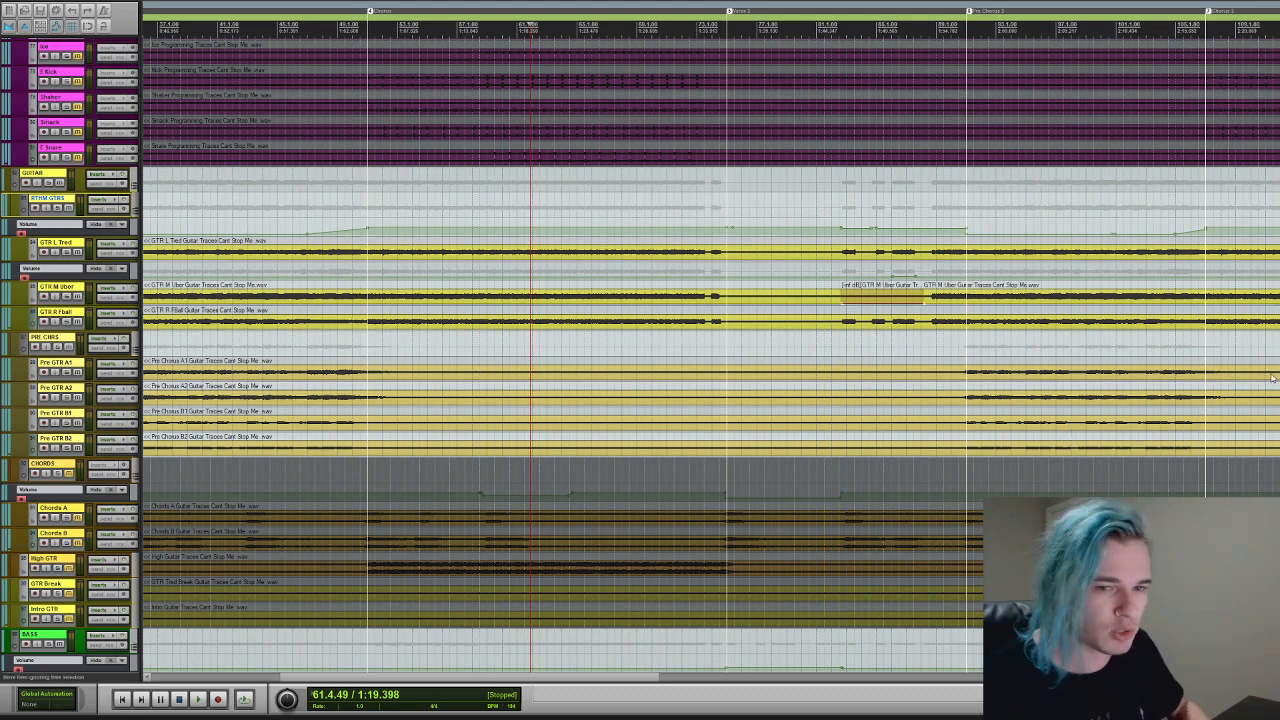
pyautogui.scroll(-5, 640, 355)
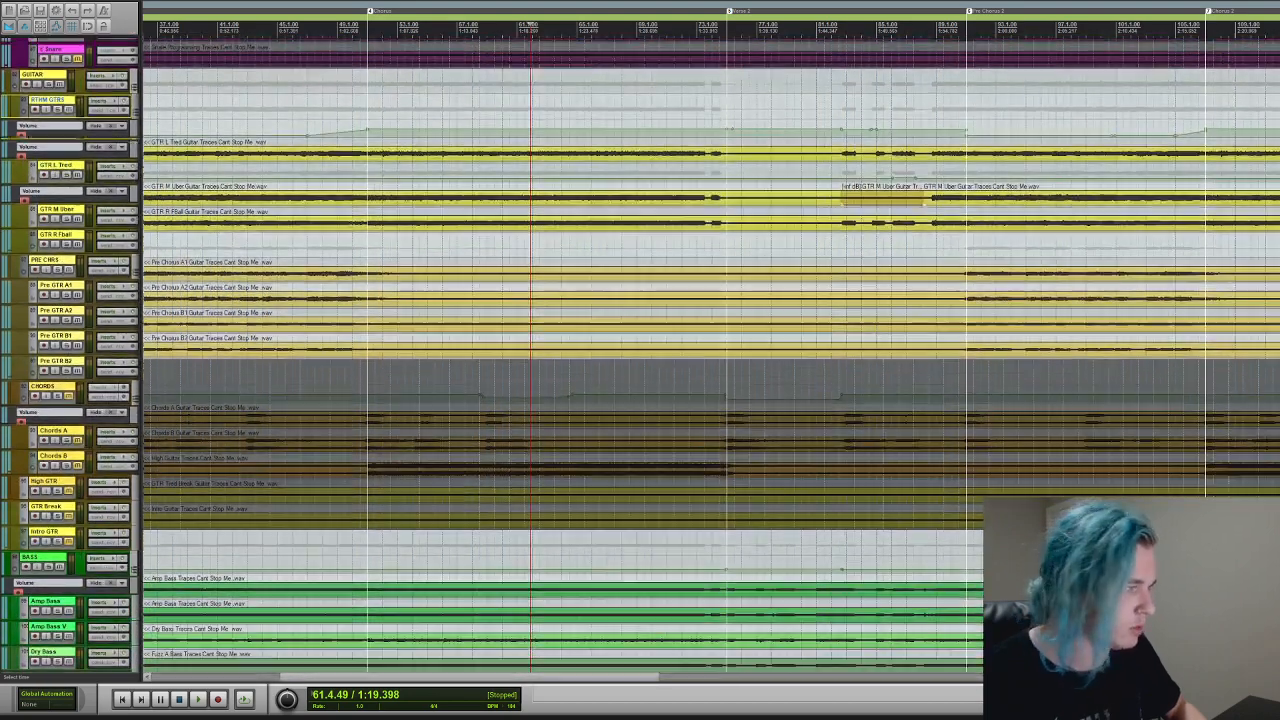
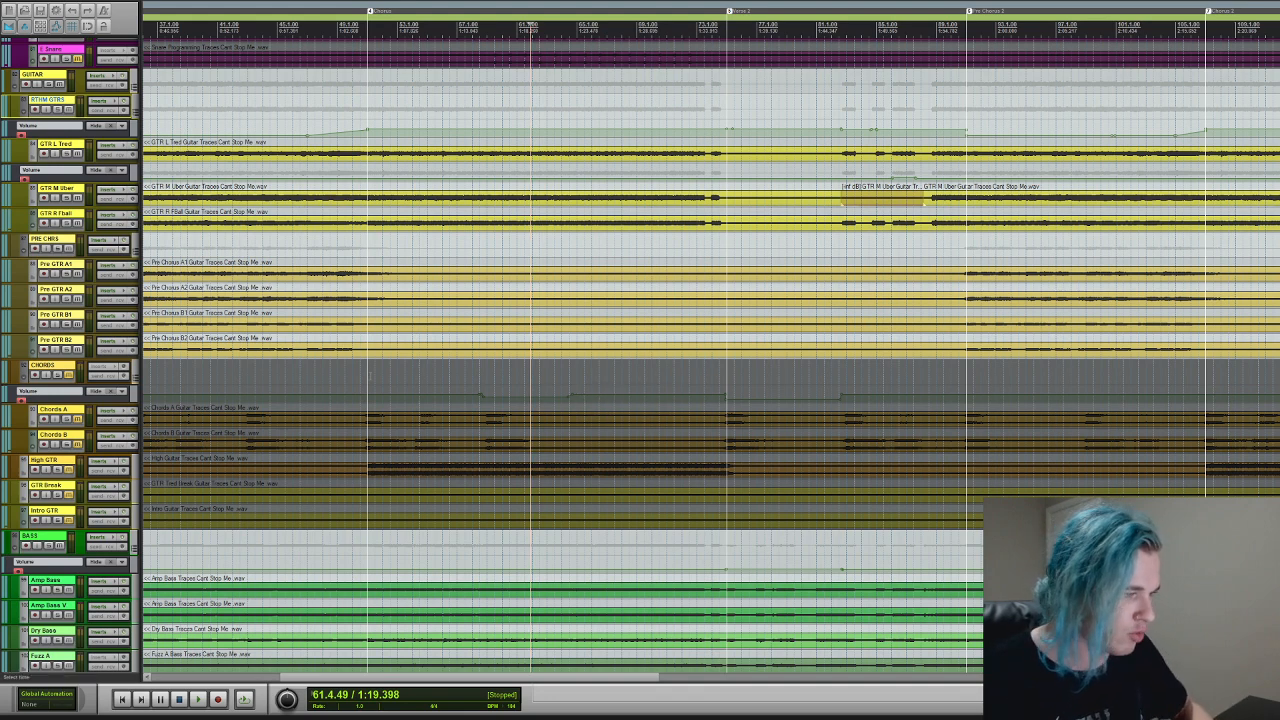
pyautogui.click(367, 376)
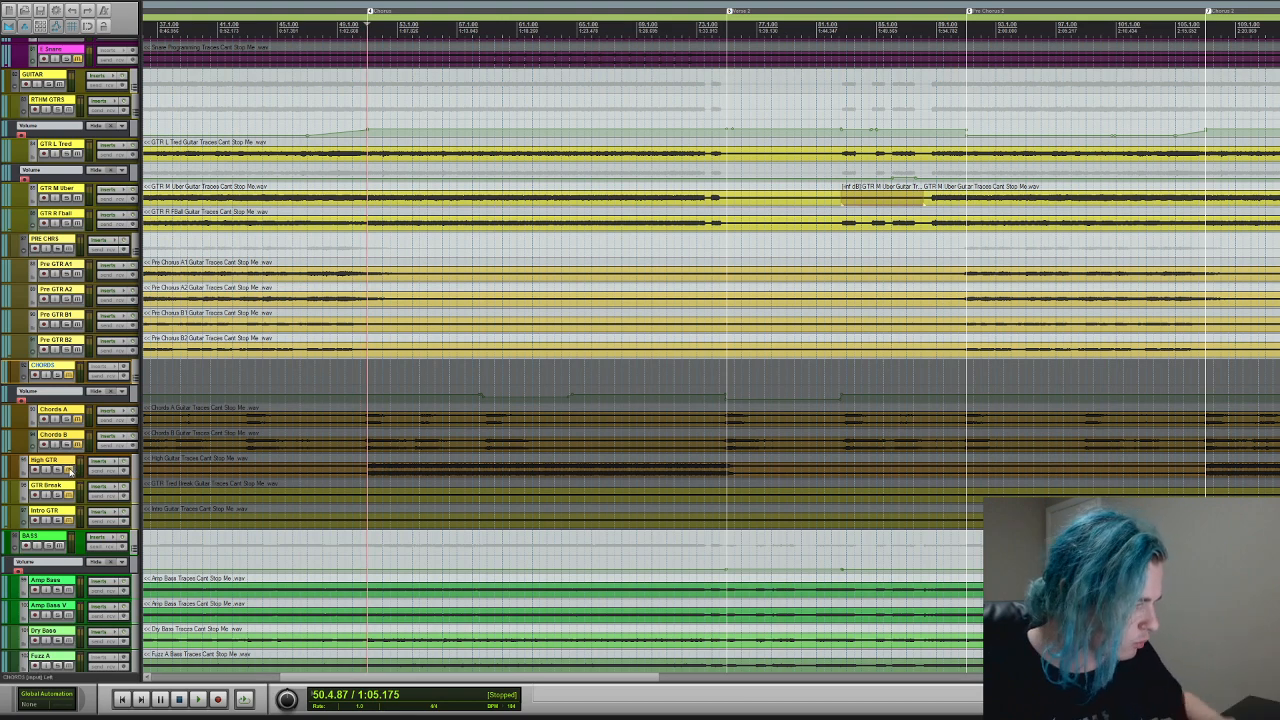
pyautogui.click(69, 471)
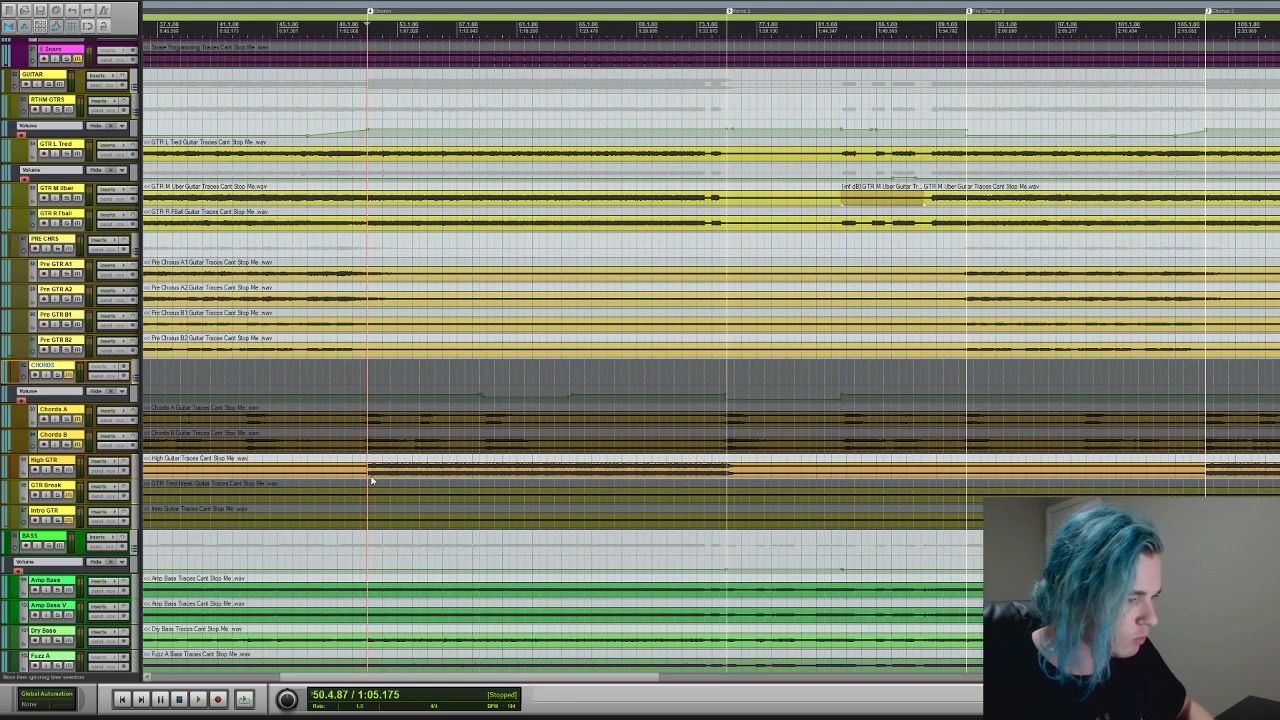
pyautogui.click(58, 469)
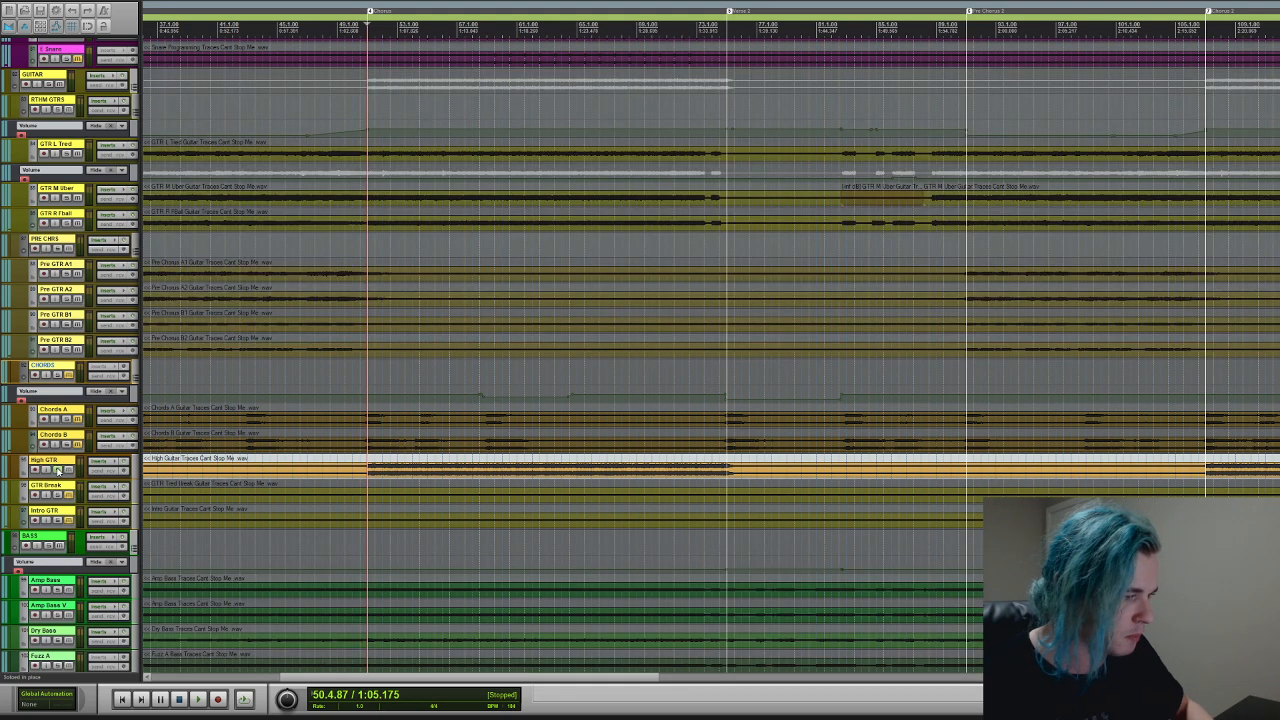
pyautogui.press('space')
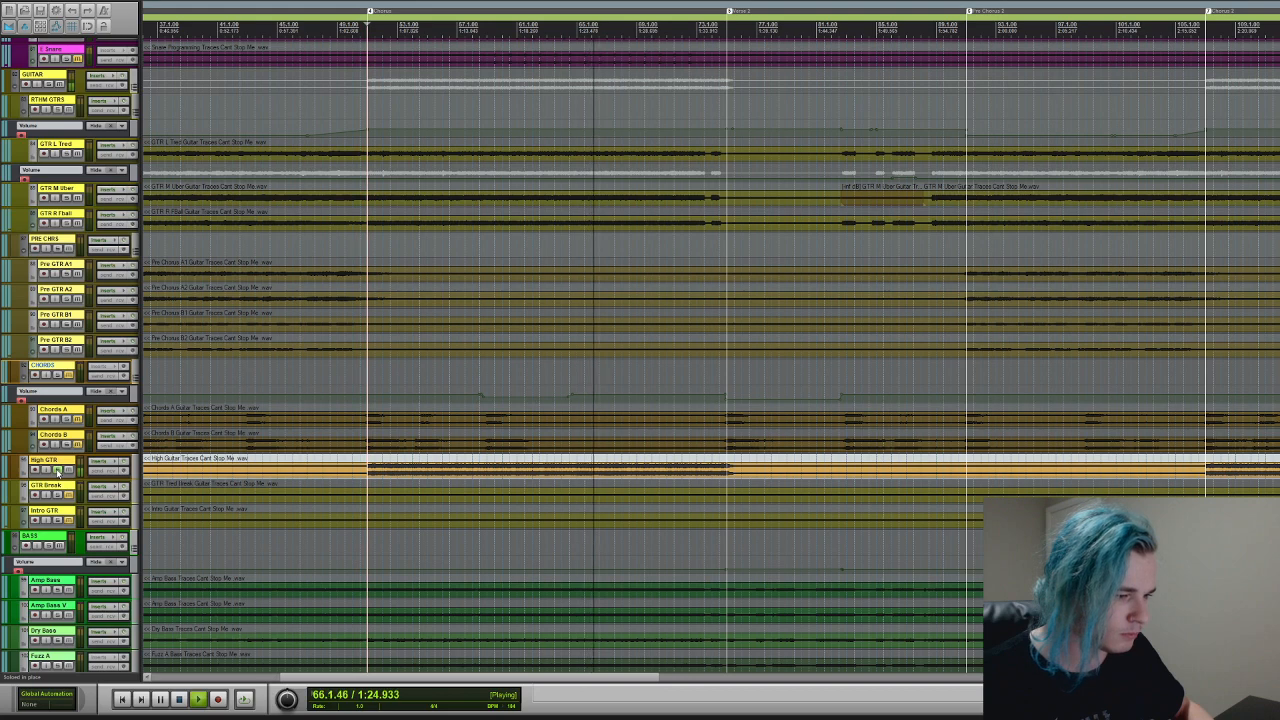
pyautogui.press('space')
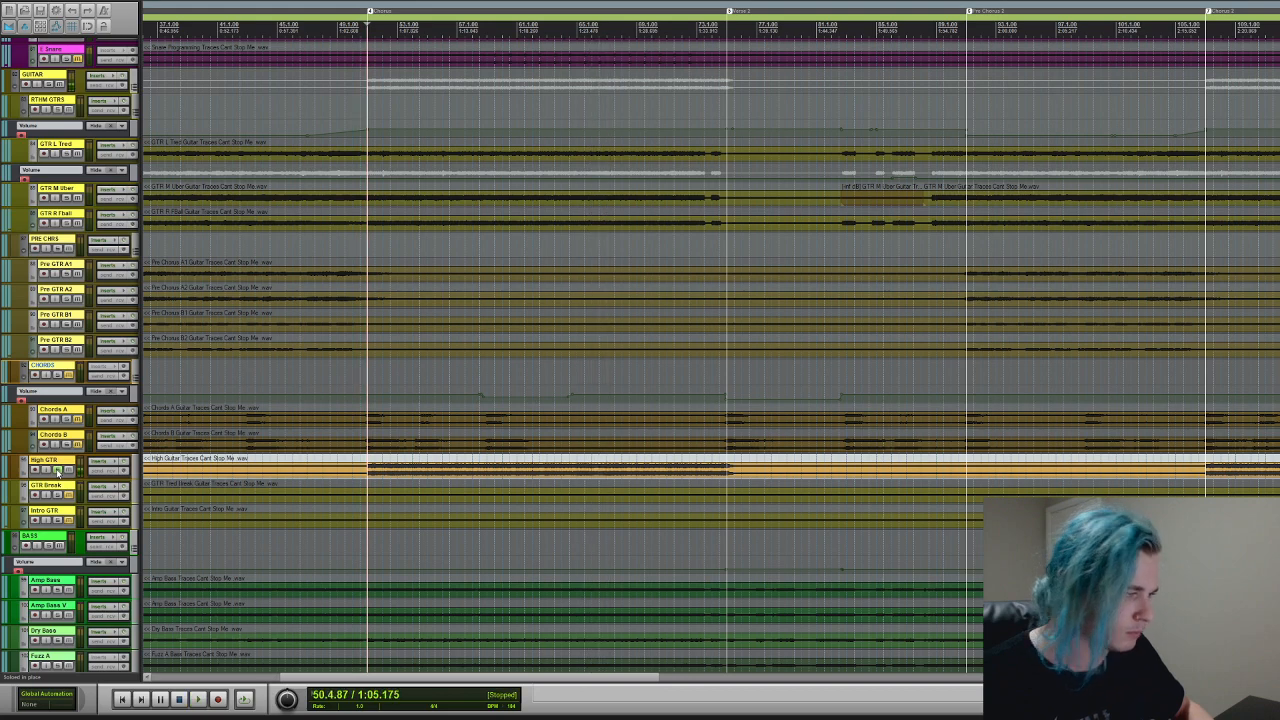
pyautogui.click(58, 470)
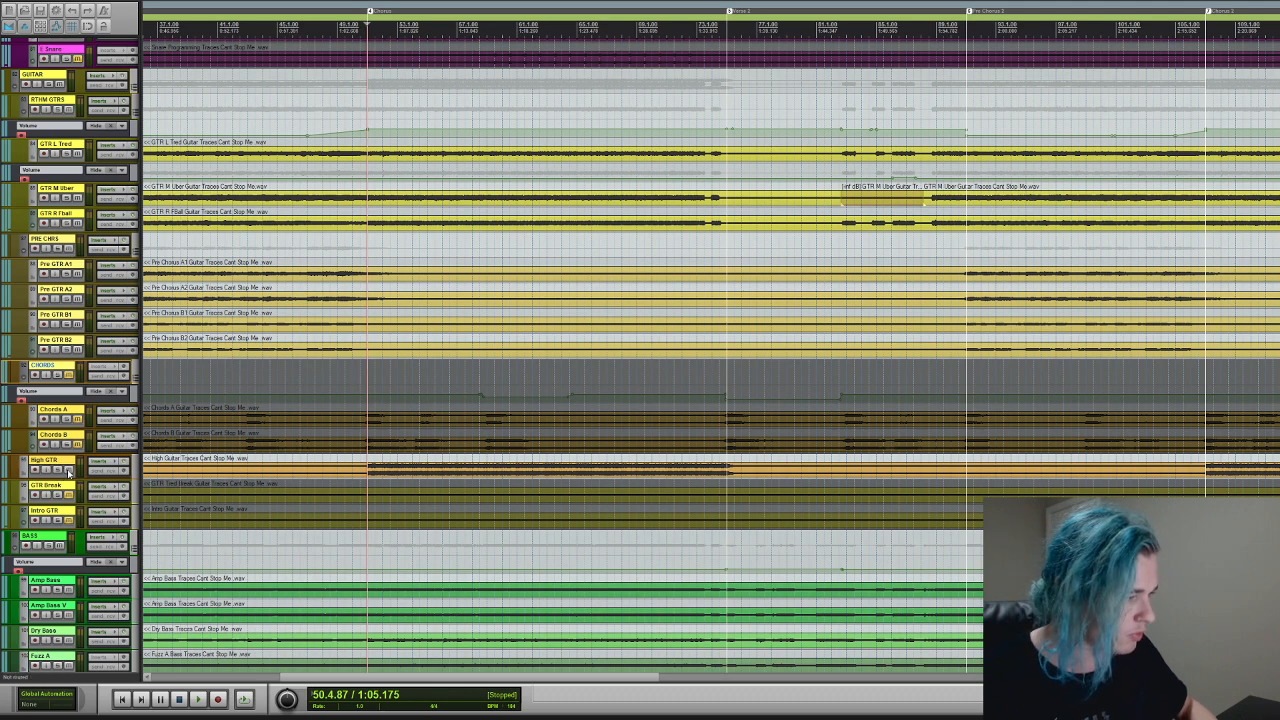
# - Play the first chorus with guitars, bass and drums, toggling the High GTR mute to compare, and leave it unmuted
pyautogui.click(68, 470)
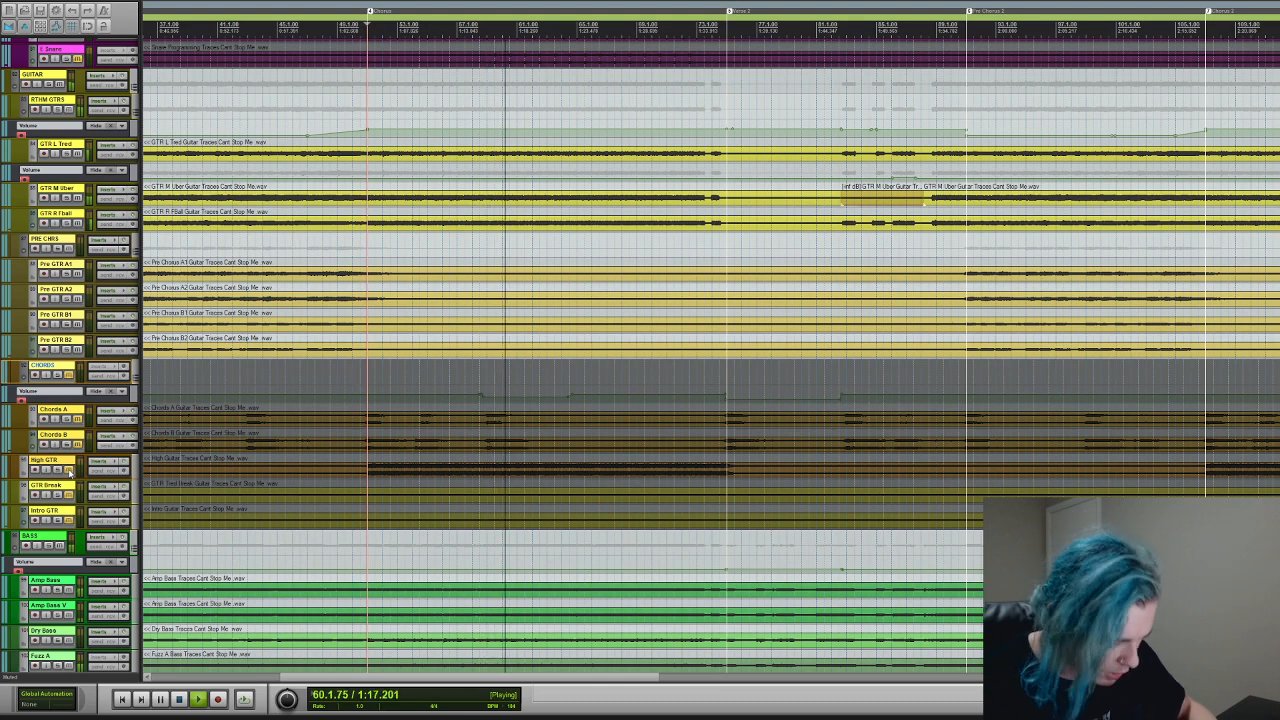
pyautogui.click(68, 471)
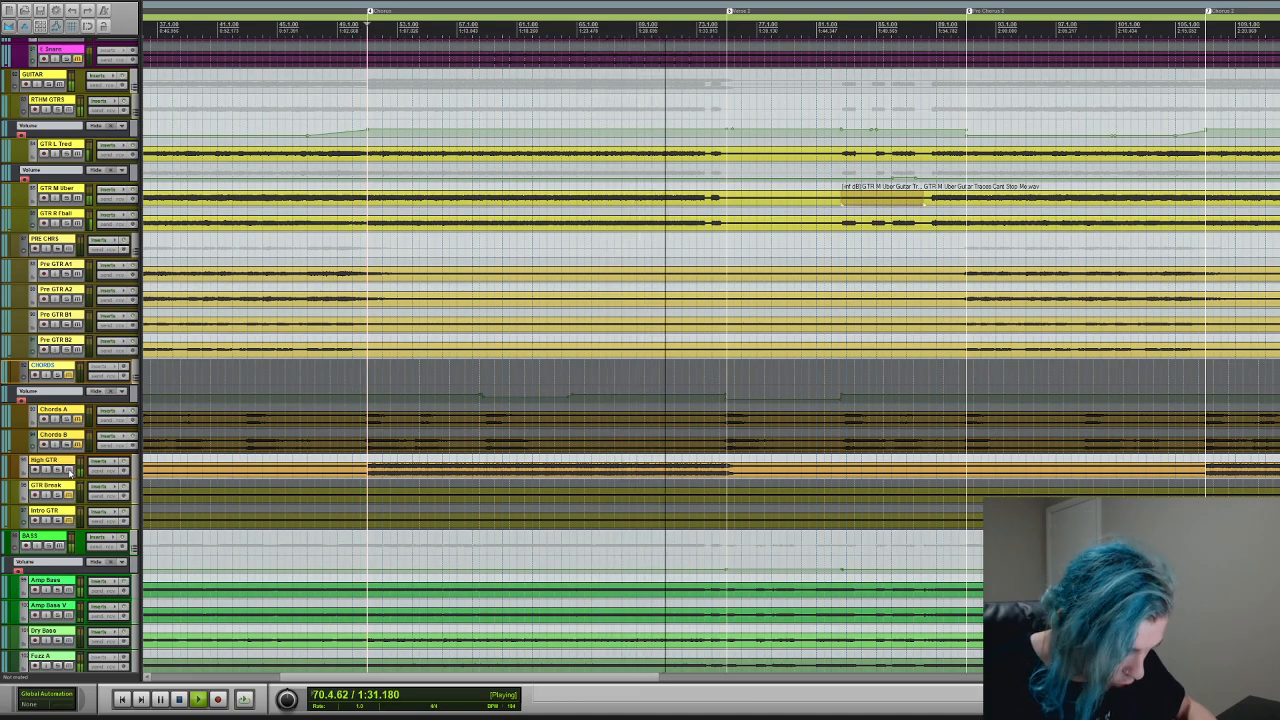
pyautogui.click(68, 470)
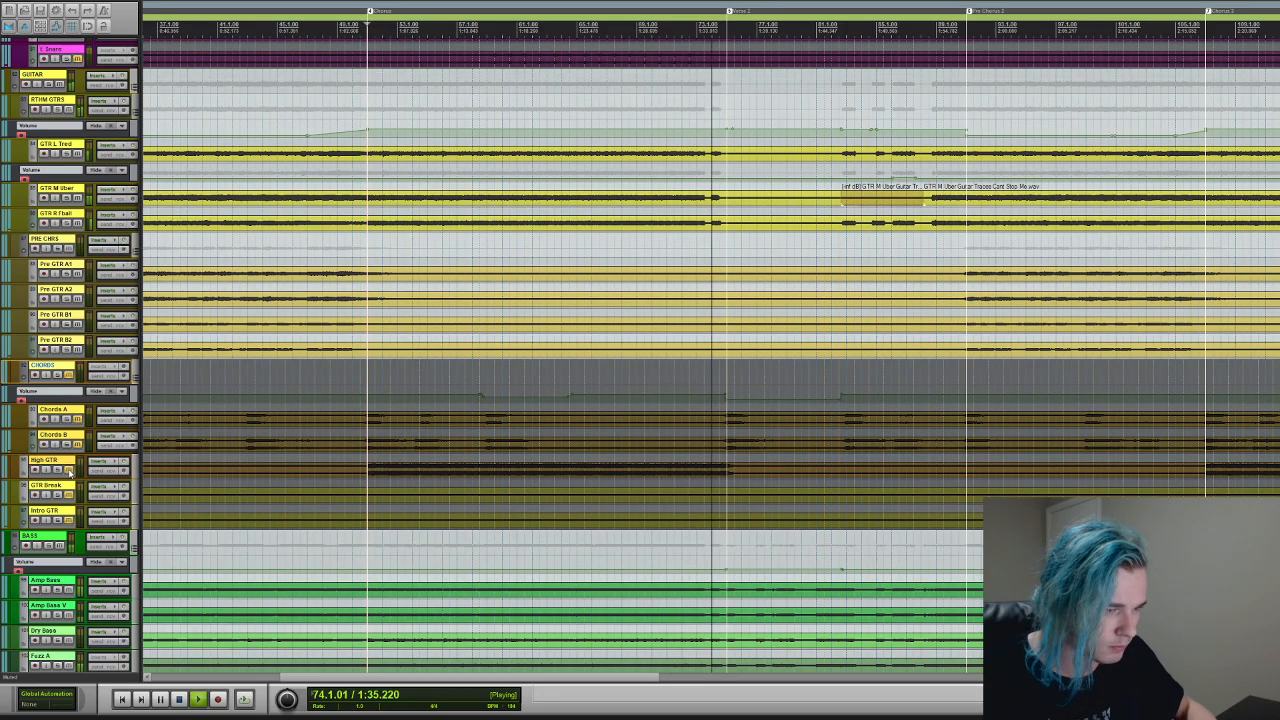
pyautogui.press('space')
pyautogui.click(68, 470)
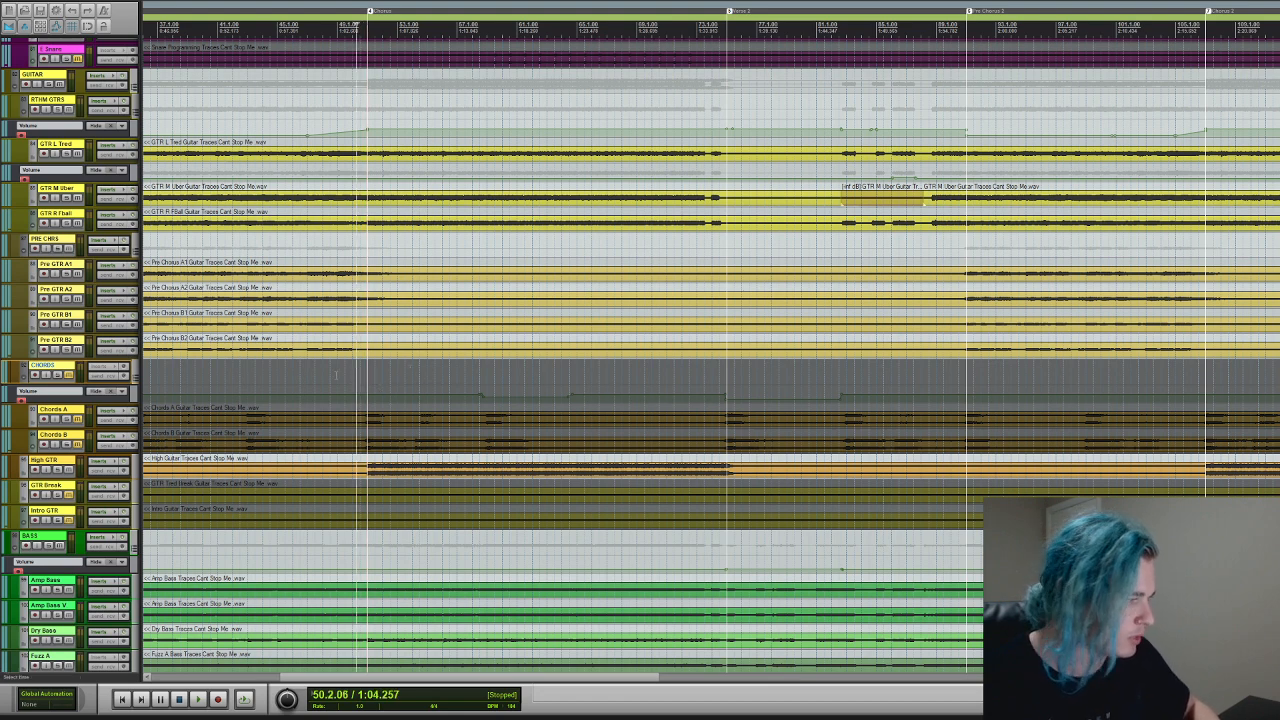
# - Unmute the CHORDS folder together with its Chords A and Chords B tracks
pyautogui.click(69, 375)
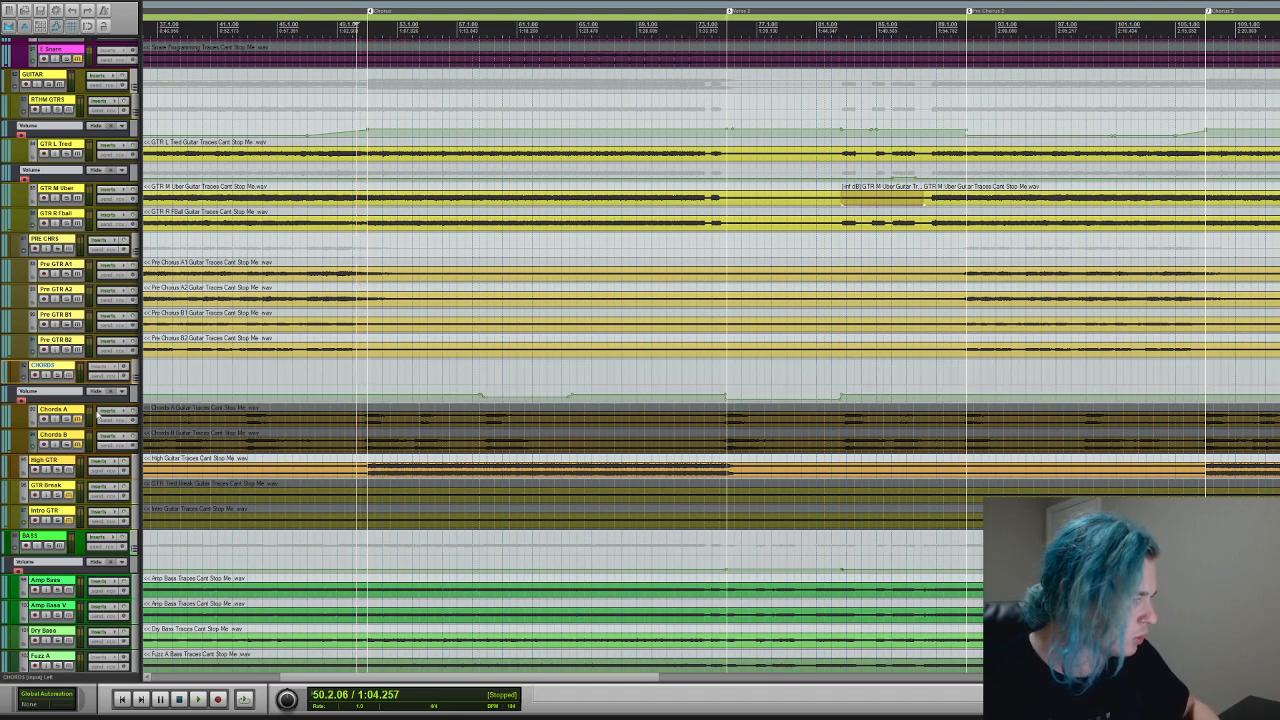
pyautogui.click(77, 420)
pyautogui.click(77, 444)
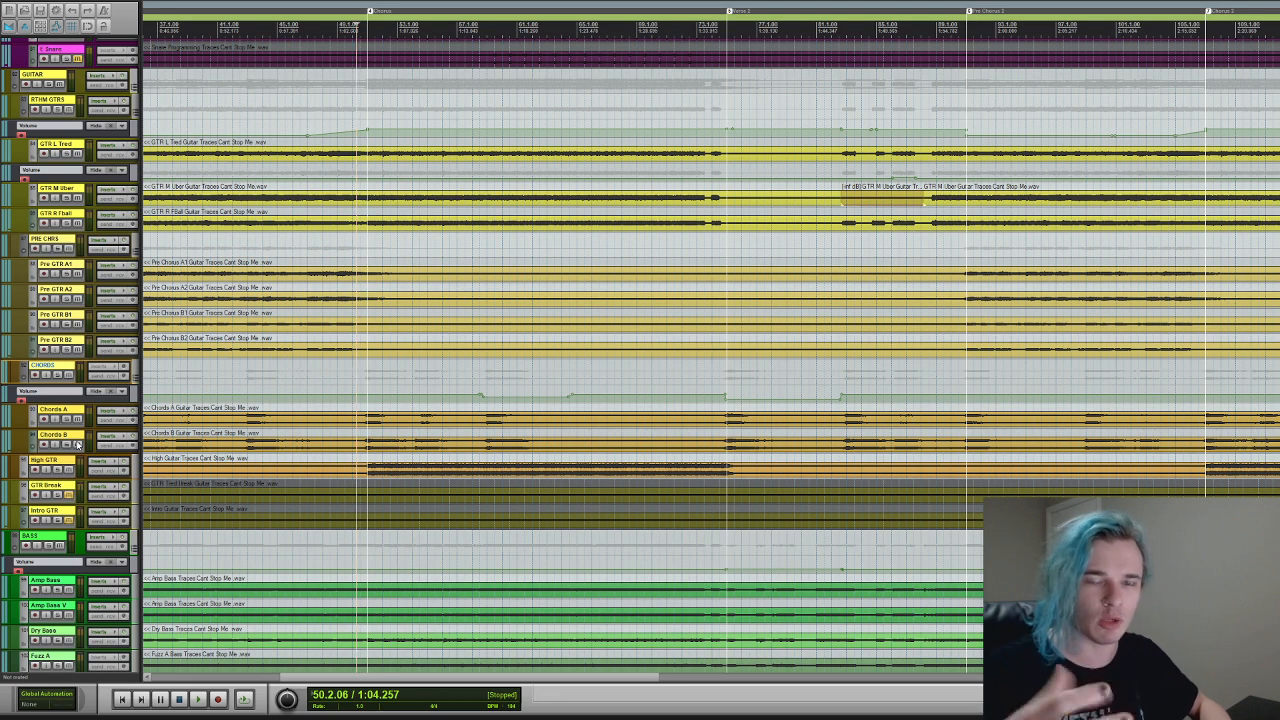
# - Solo Chords A, play it from just before the first pre-chorus, and unsolo it
pyautogui.click(68, 420)
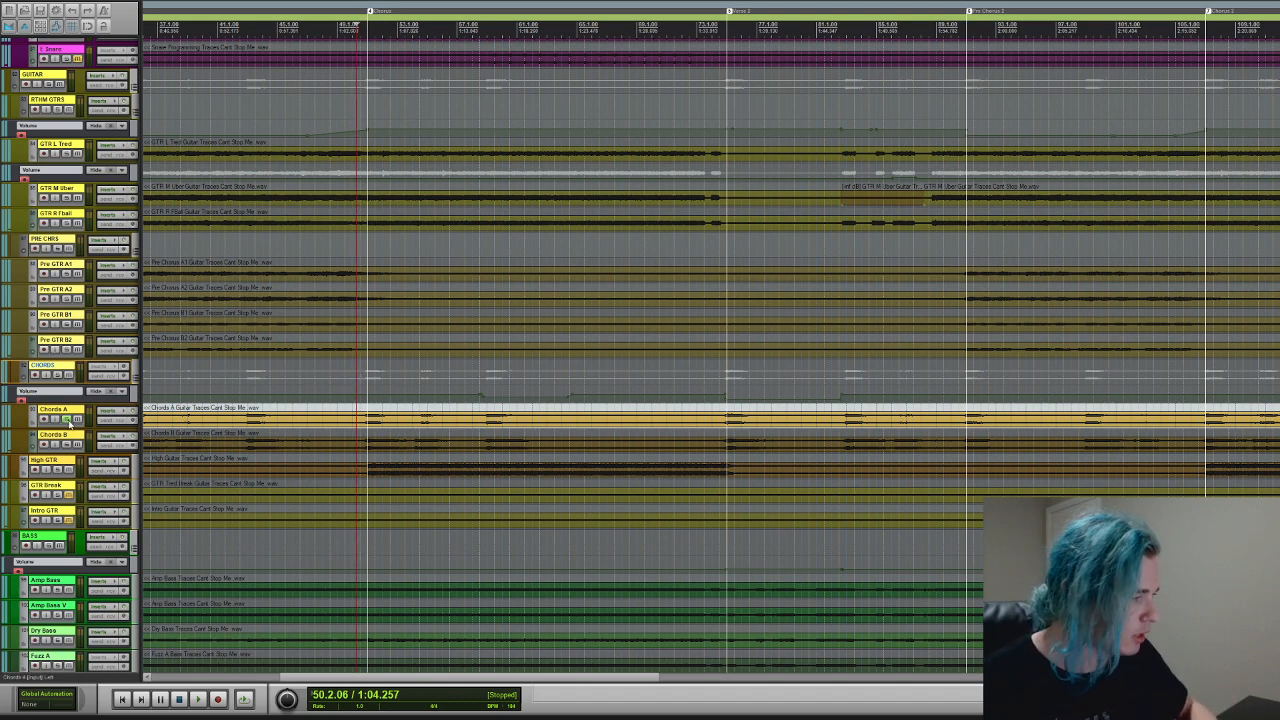
pyautogui.scroll(-2, 364, 425)
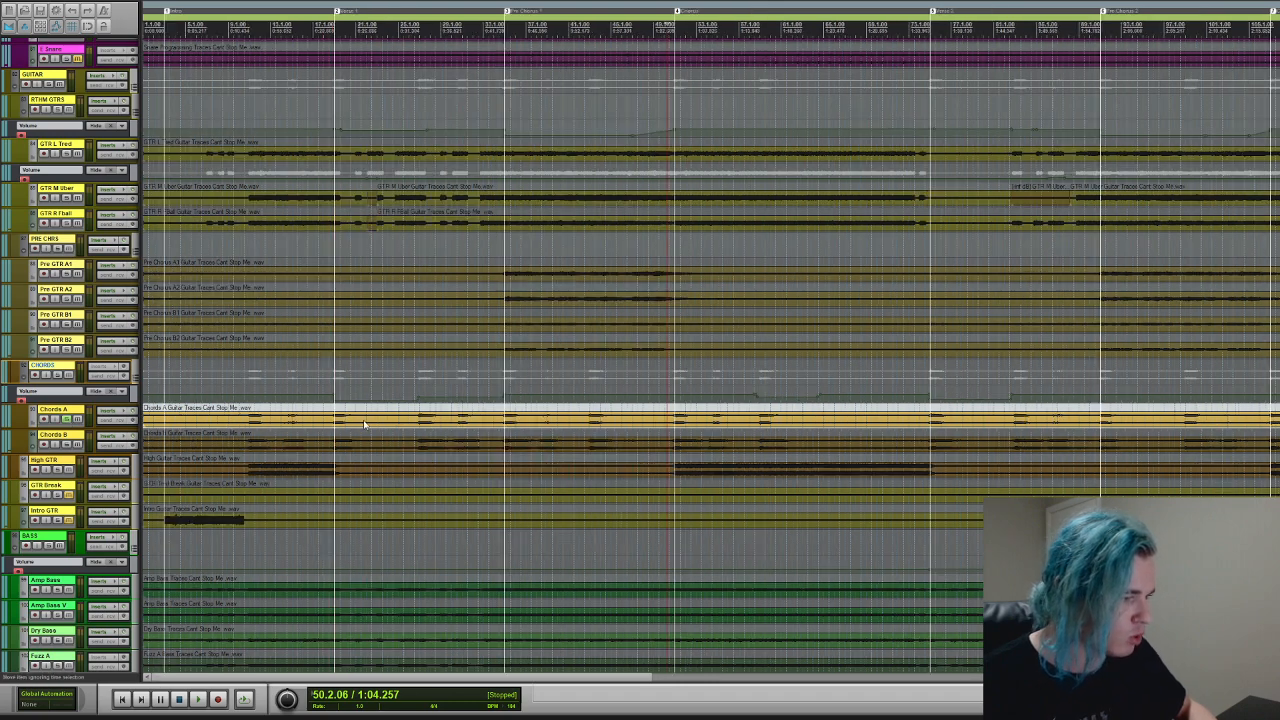
pyautogui.scroll(2, 510, 425)
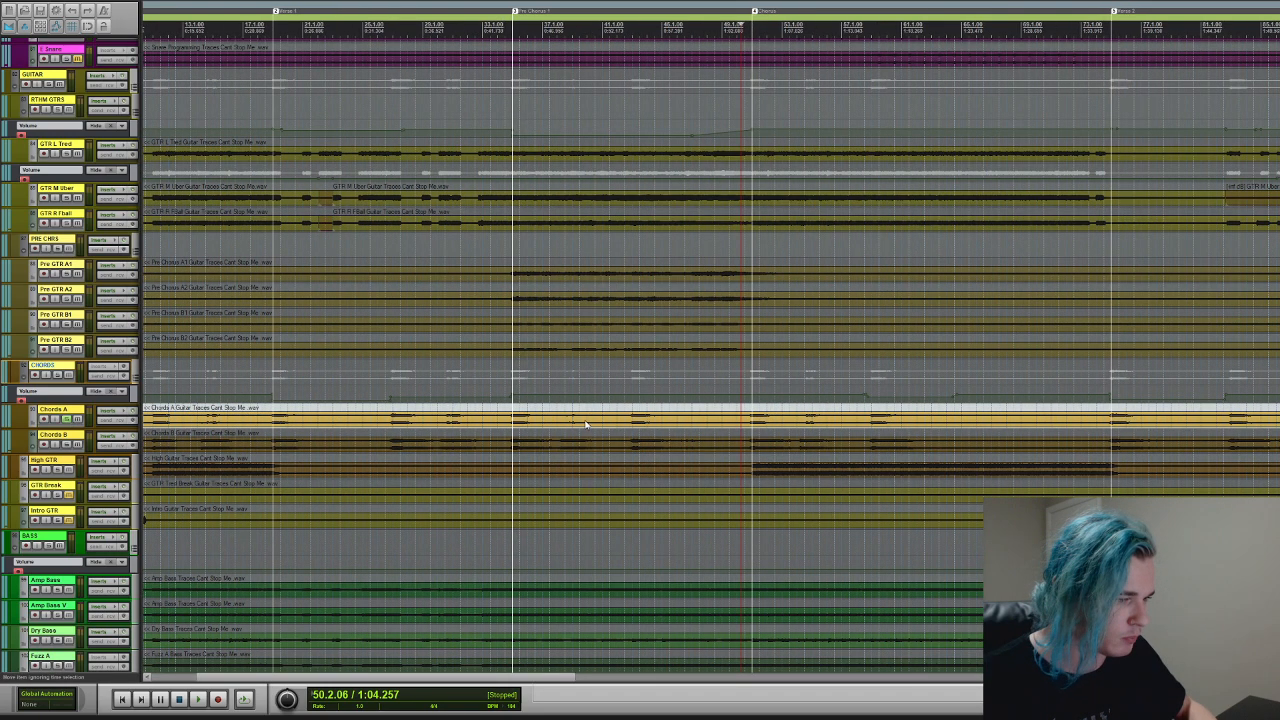
pyautogui.click(509, 425)
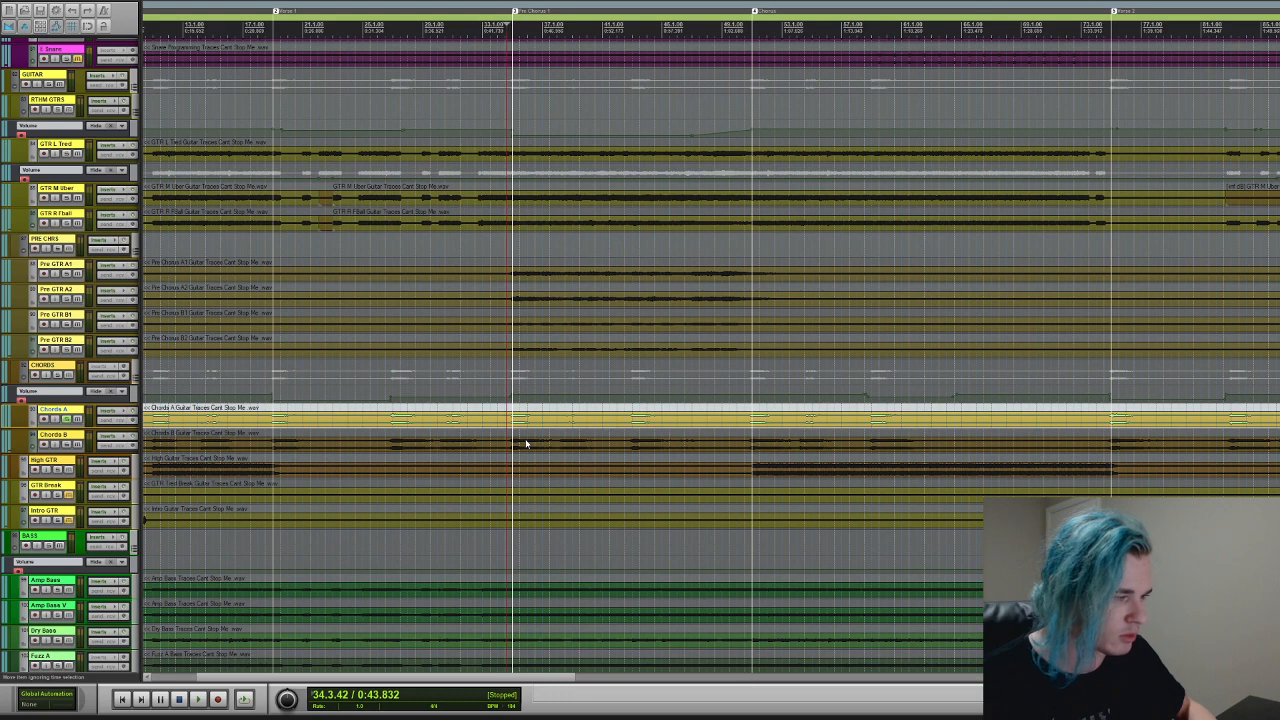
pyautogui.press('space')
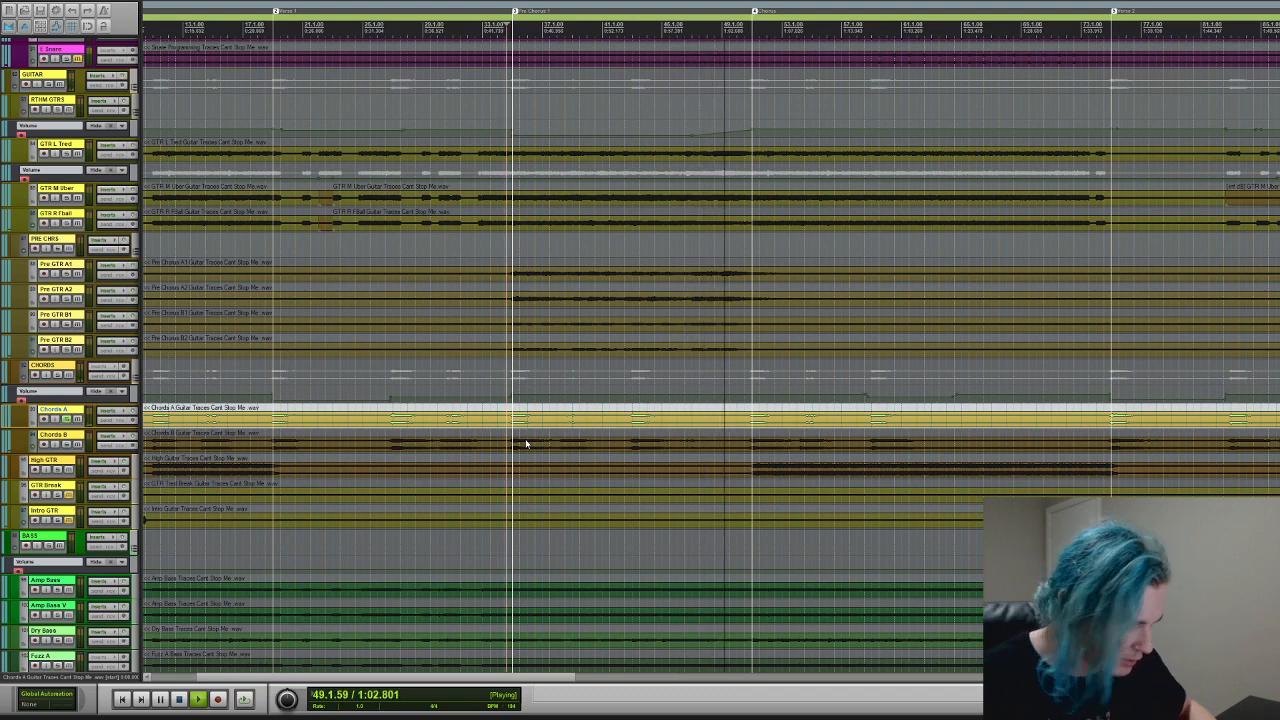
pyautogui.press('space')
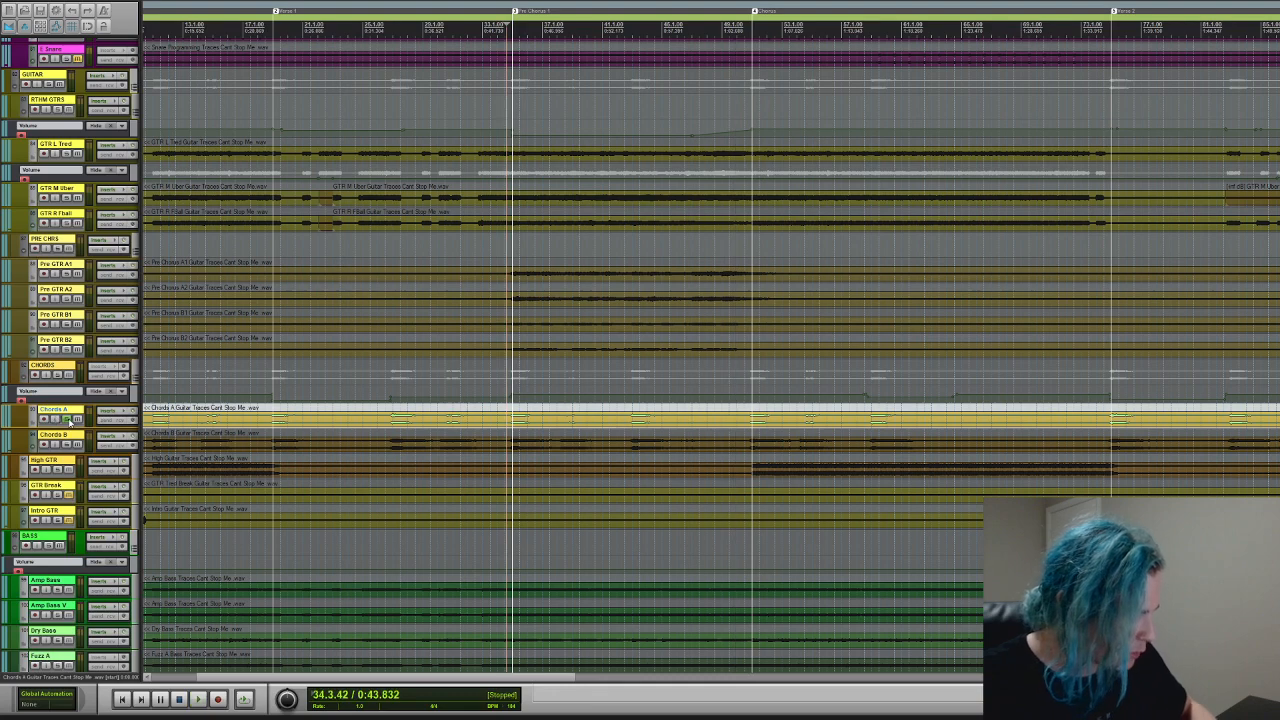
pyautogui.click(69, 421)
# - Solo Chords B and play it from just before the first pre-chorus
pyautogui.click(67, 445)
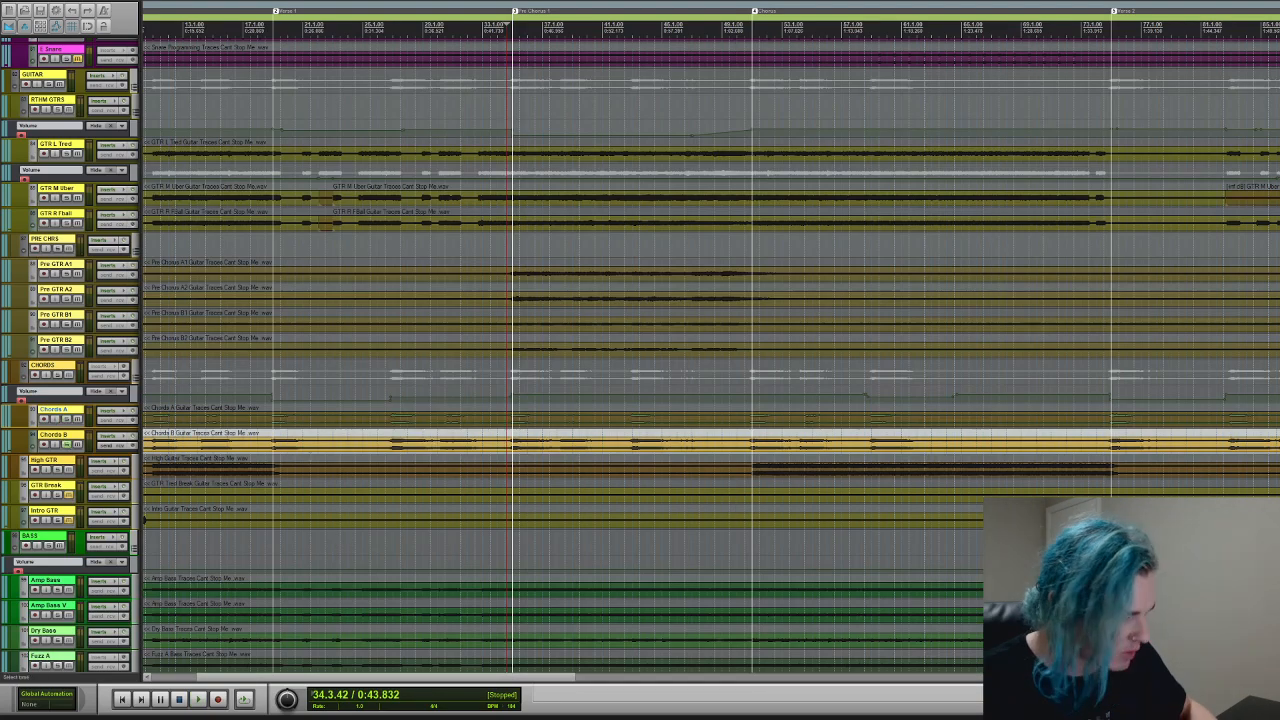
pyautogui.click(505, 450)
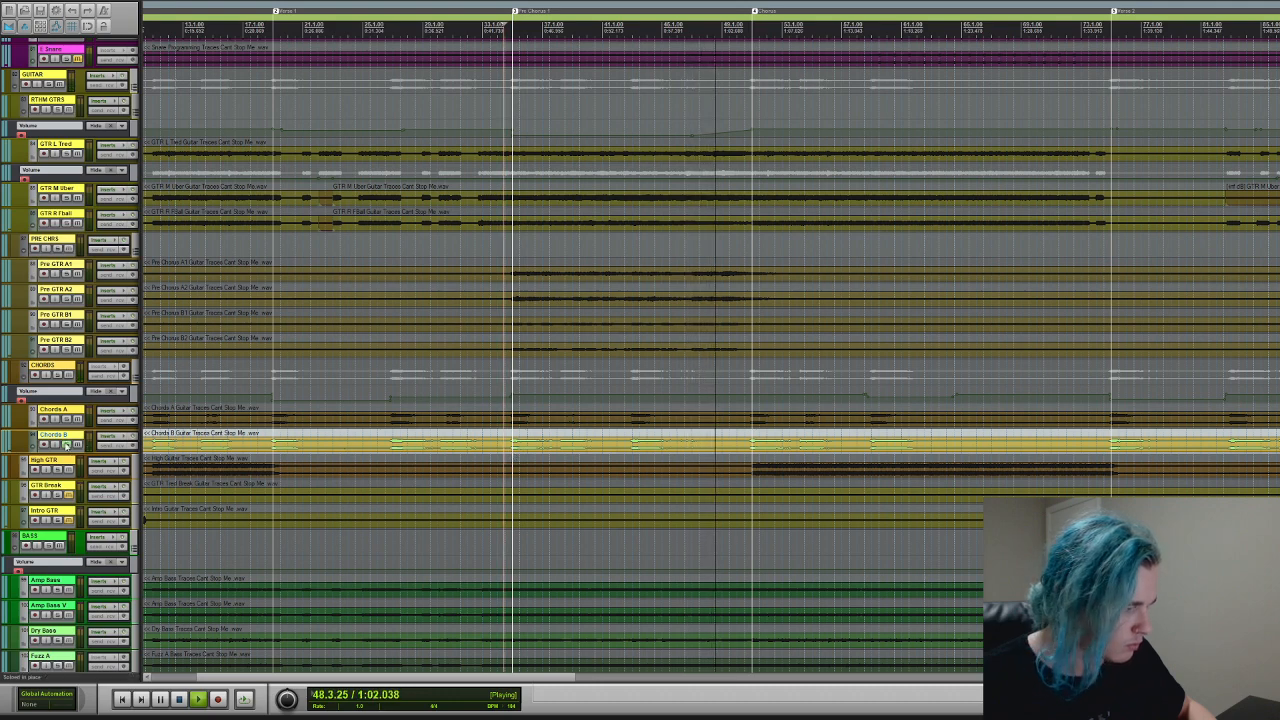
pyautogui.press('space')
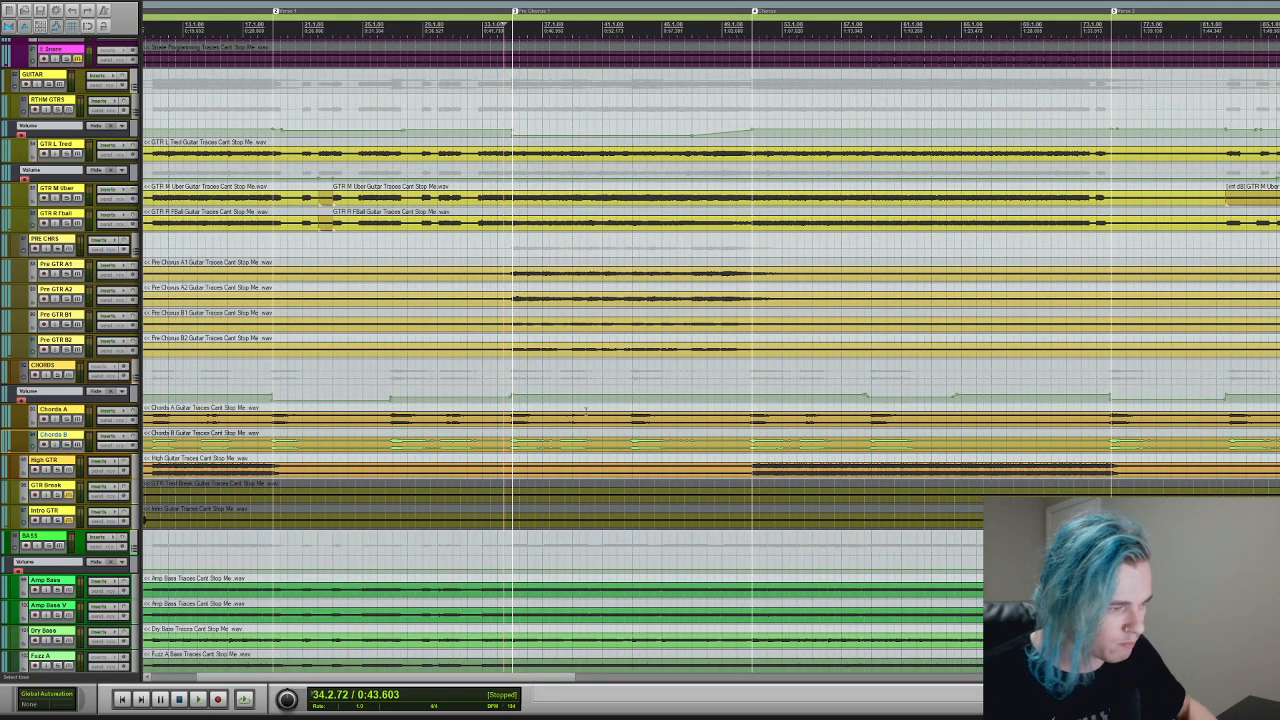
# - Play the chord guitars with all the unmuted tracks from just before the first chorus
pyautogui.click(739, 443)
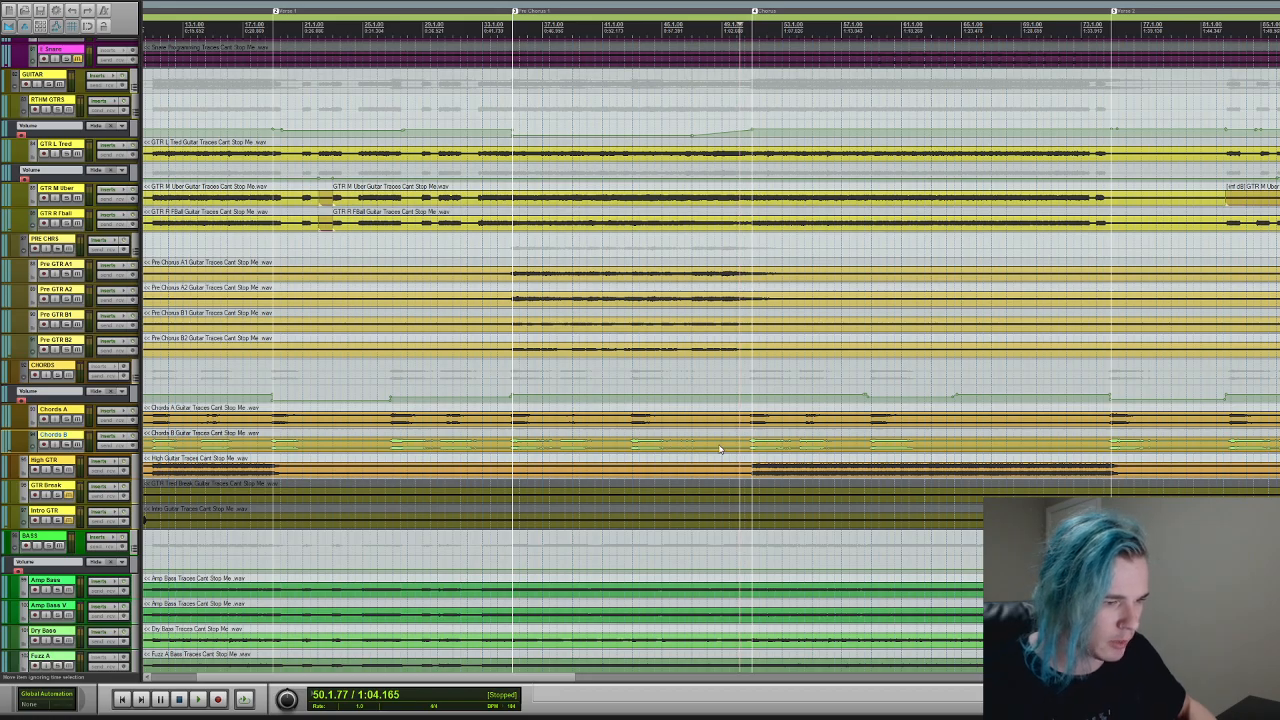
pyautogui.press('space')
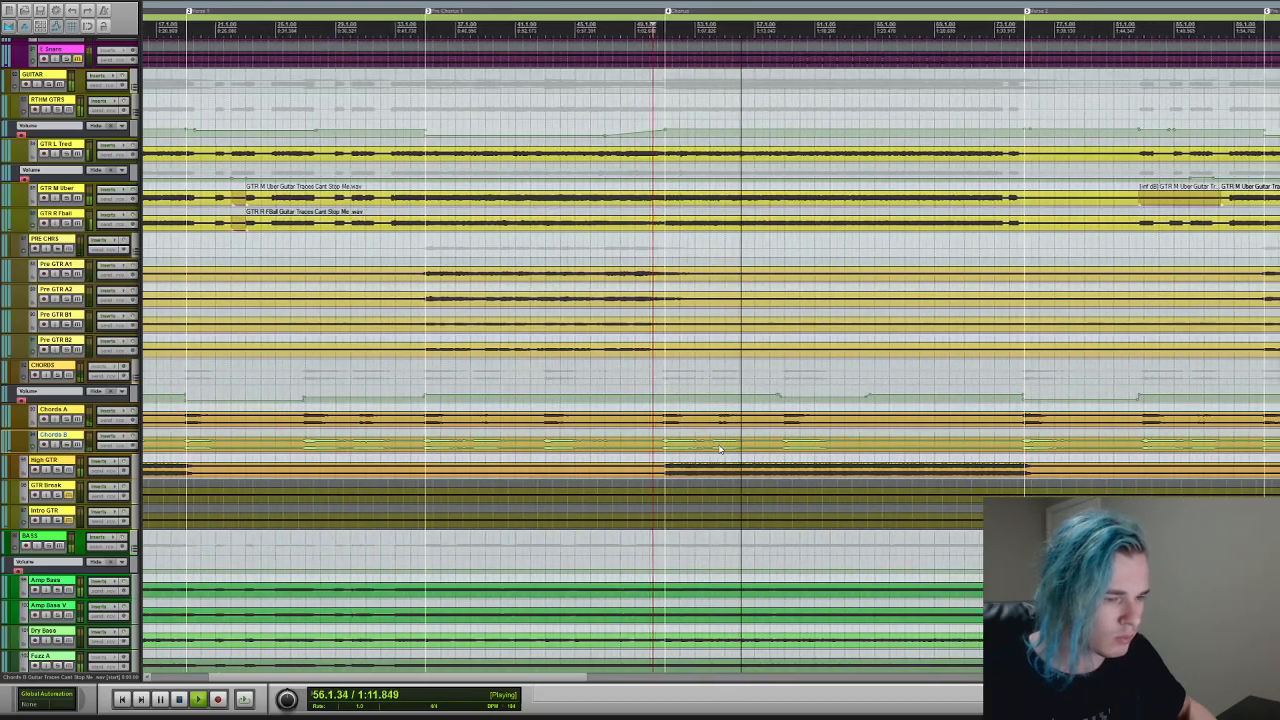
pyautogui.press('space')
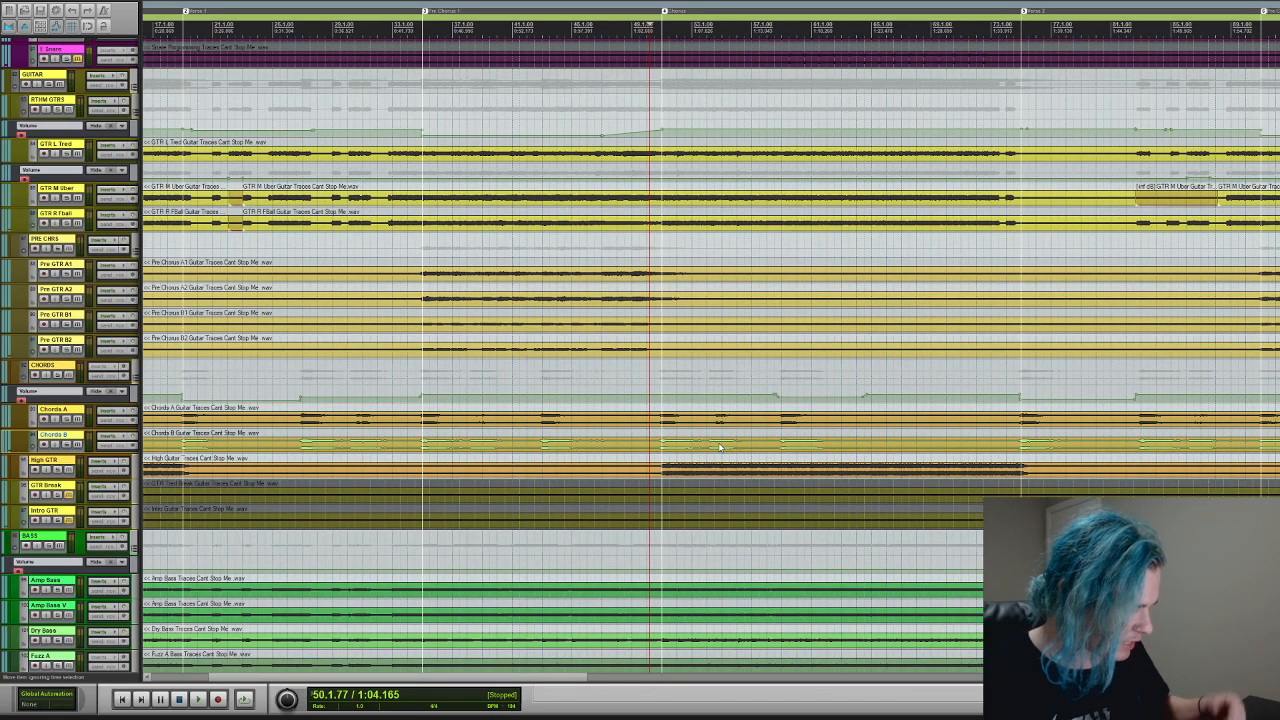
# - Place the edit cursor near the start of the intro and unmute the Intro GTR track
pyautogui.press('r')
pyautogui.press('r')
pyautogui.press('r')
pyautogui.press('r')
pyautogui.press('r')
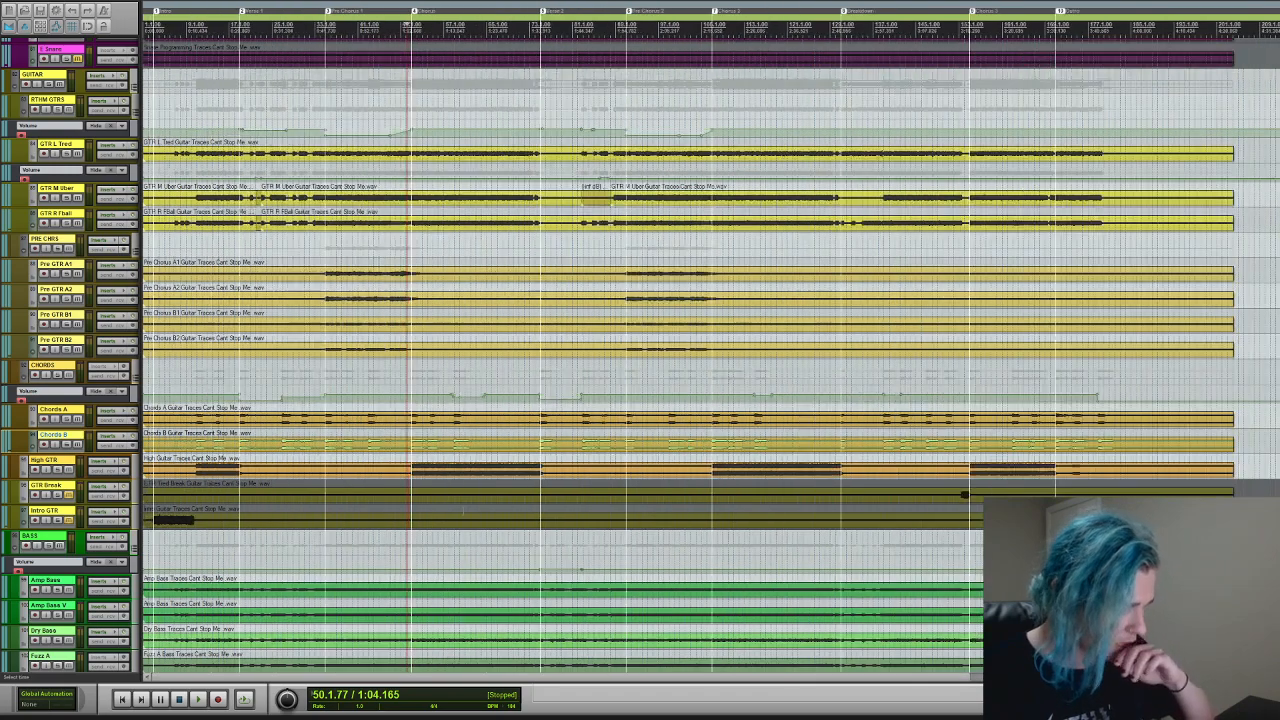
pyautogui.click(158, 497)
pyautogui.click(69, 520)
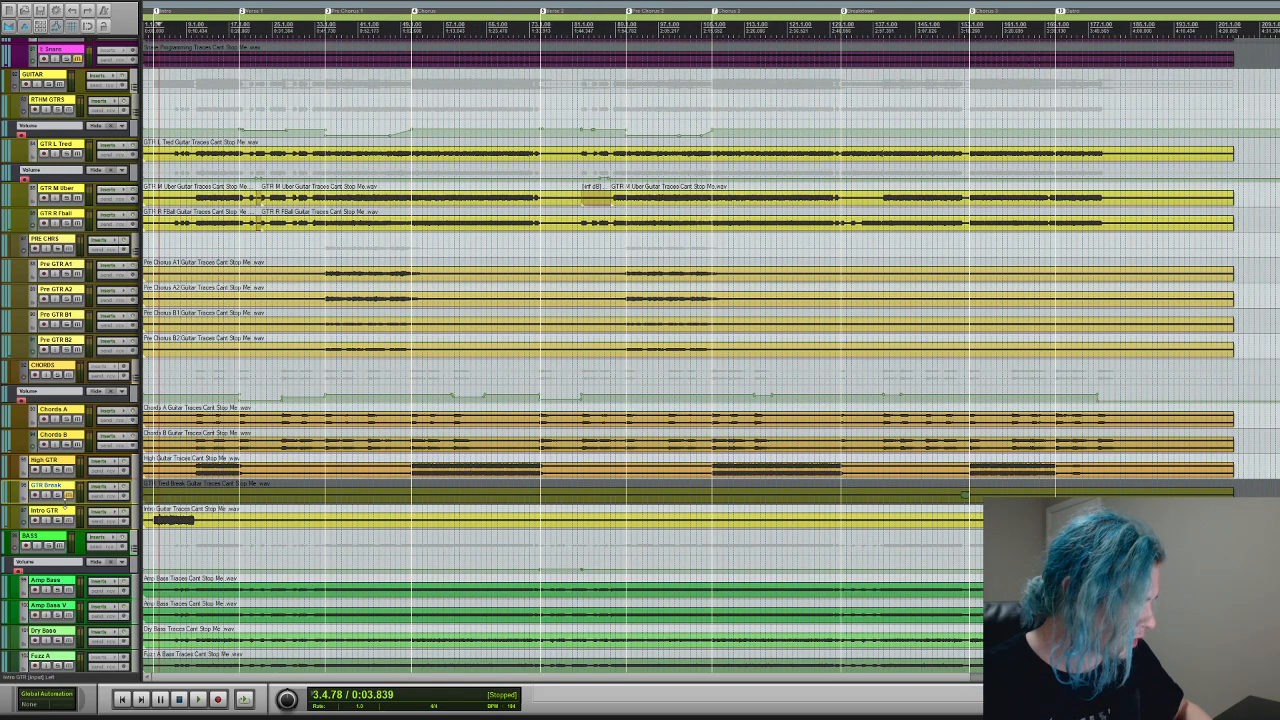
# - Examine the Intro GTR part up close and the guitar parts across the whole song
pyautogui.press('t')
pyautogui.press('t')
pyautogui.press('t')
pyautogui.press('t')
pyautogui.press('t')
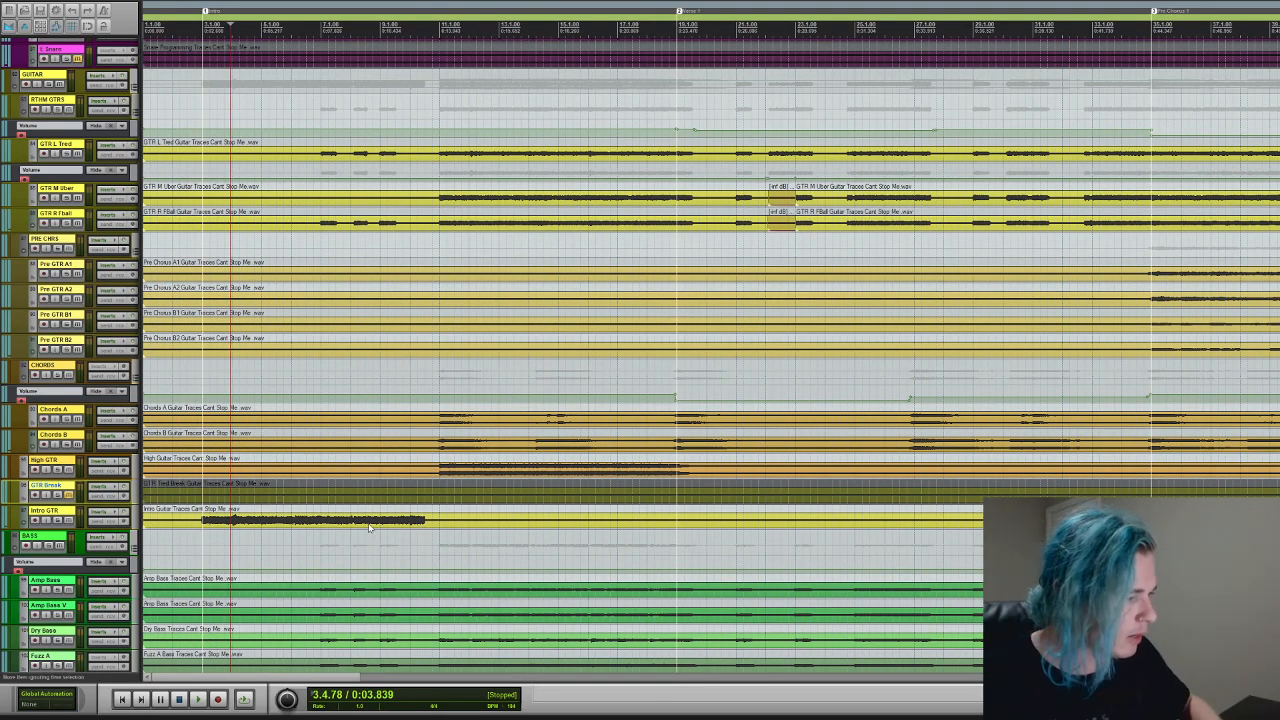
pyautogui.press('r')
pyautogui.press('r')
pyautogui.press('r')
pyautogui.press('r')
pyautogui.press('r')
pyautogui.press('r')
pyautogui.press('r')
pyautogui.press('r')
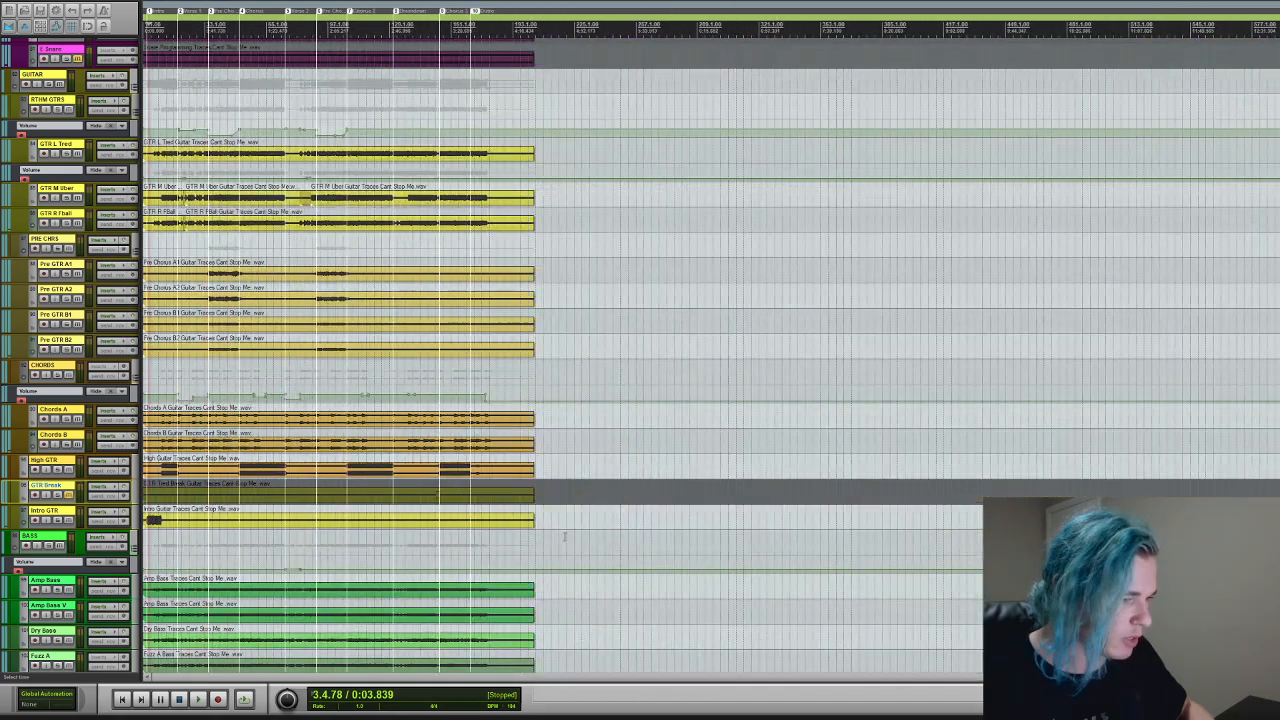
pyautogui.press('t')
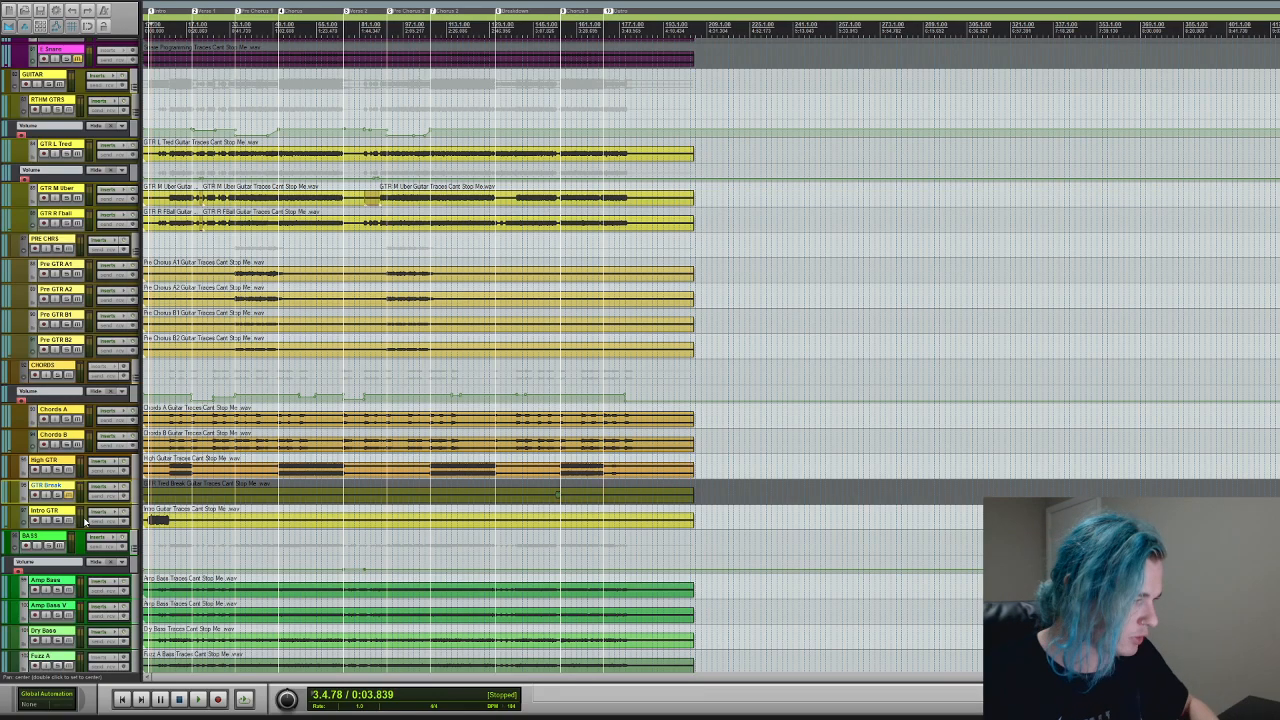
# - Solo the Intro GTR track, play it from the start of the intro, and clear the solo
pyautogui.scroll(3, 247, 526)
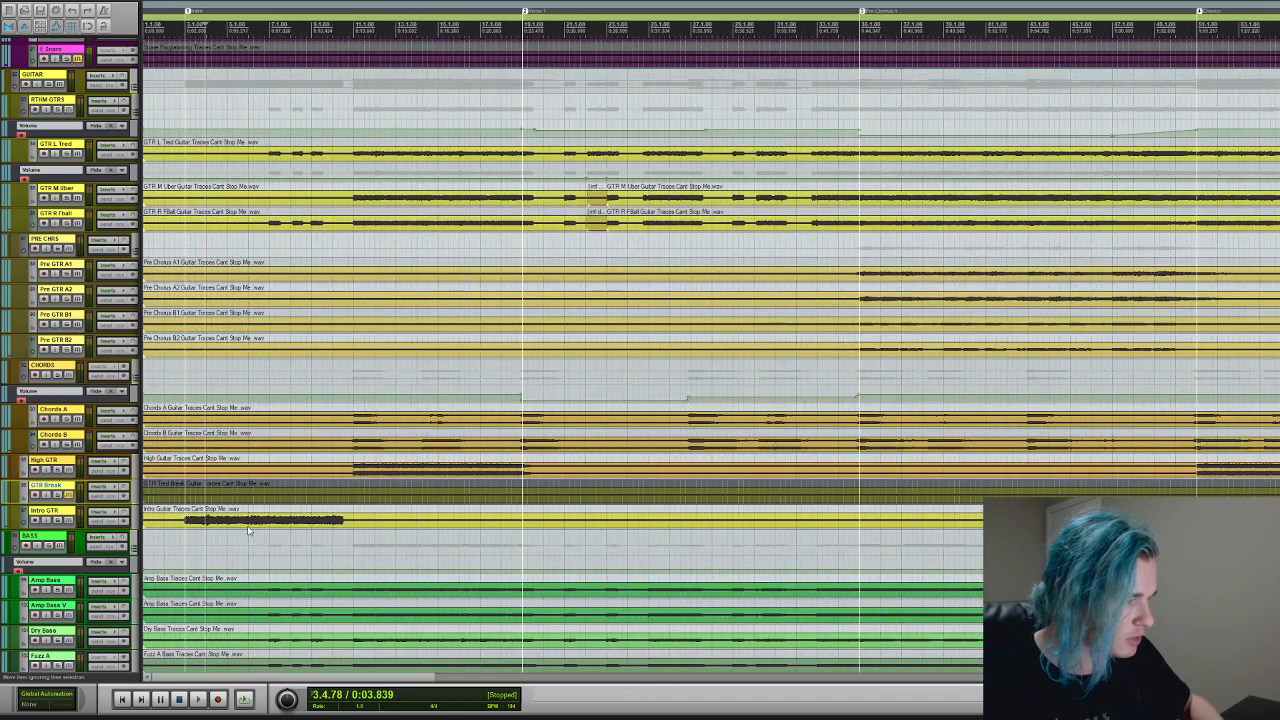
pyautogui.click(190, 540)
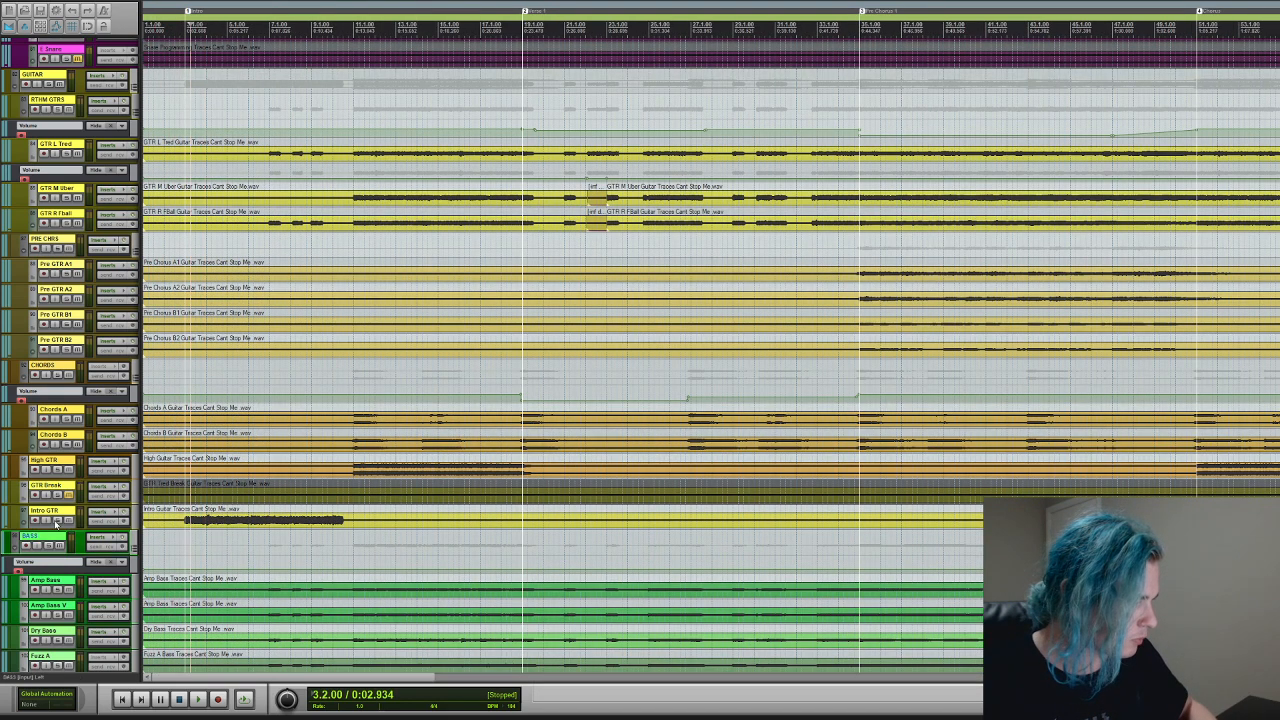
pyautogui.click(57, 520)
pyautogui.press('space')
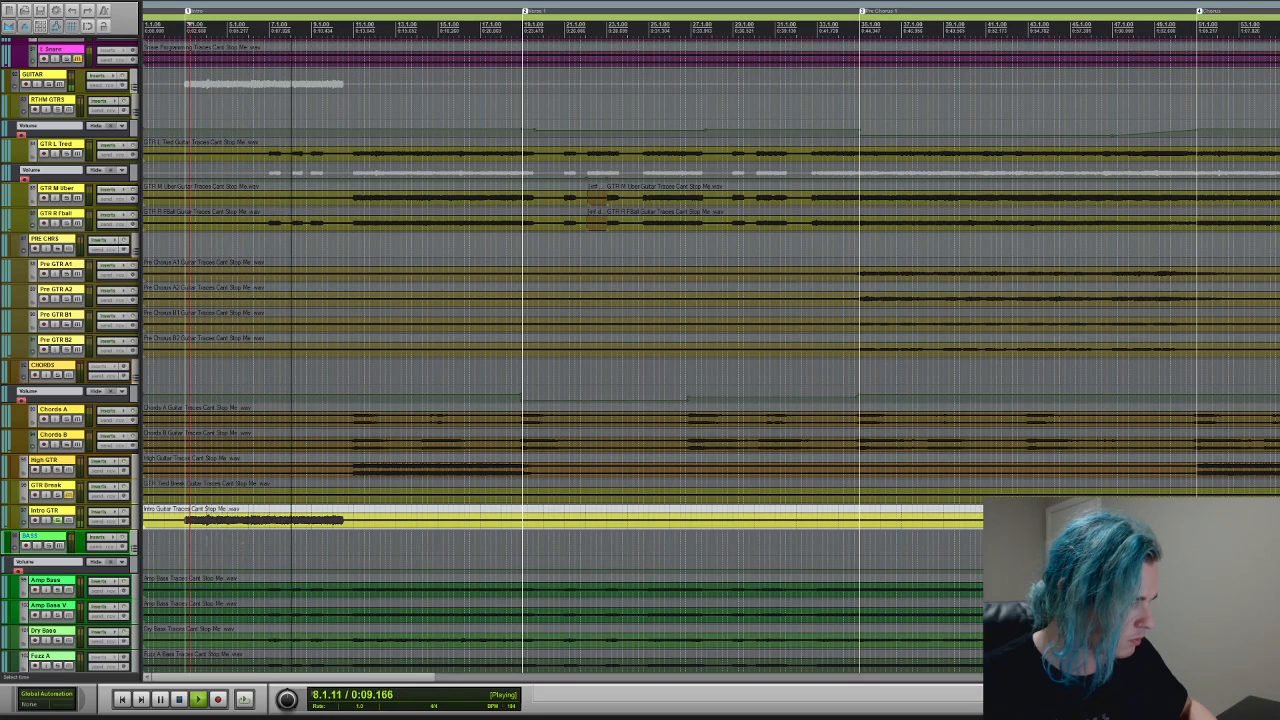
pyautogui.click(58, 521)
pyautogui.press('space')
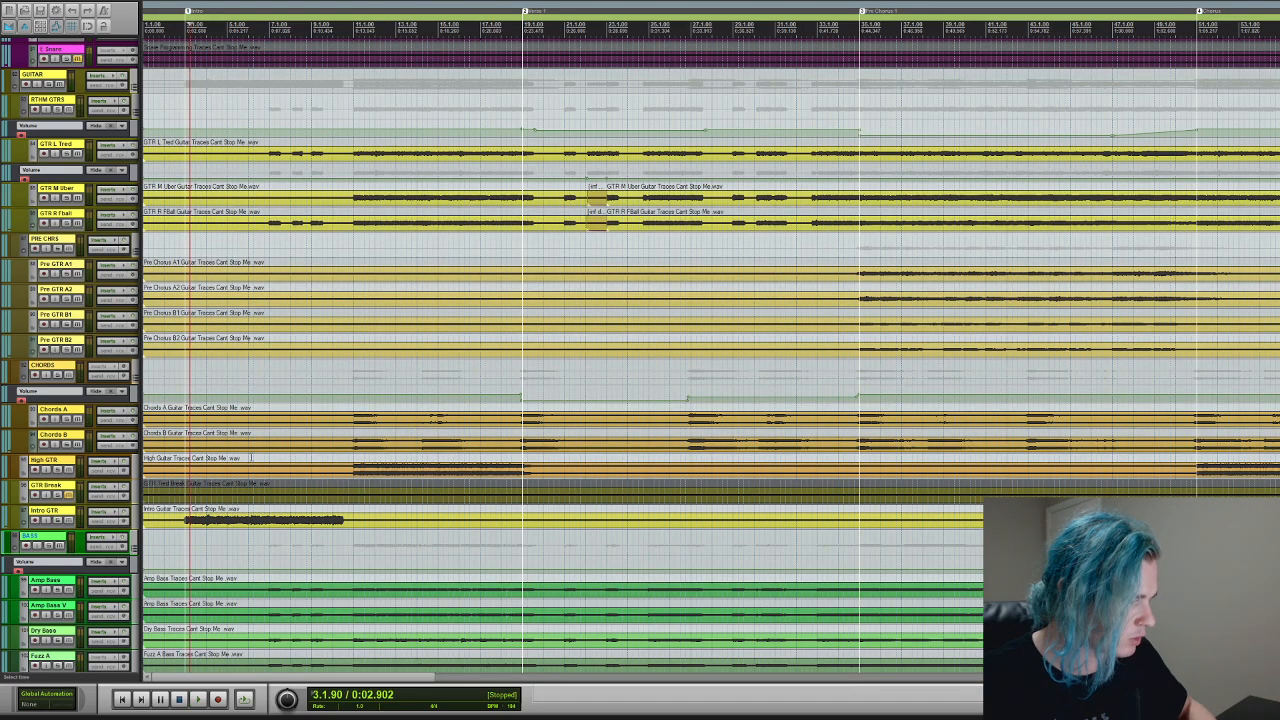
# - Play the intro with all the unmuted tracks from about bar 6
pyautogui.click(263, 503)
pyautogui.press('space')
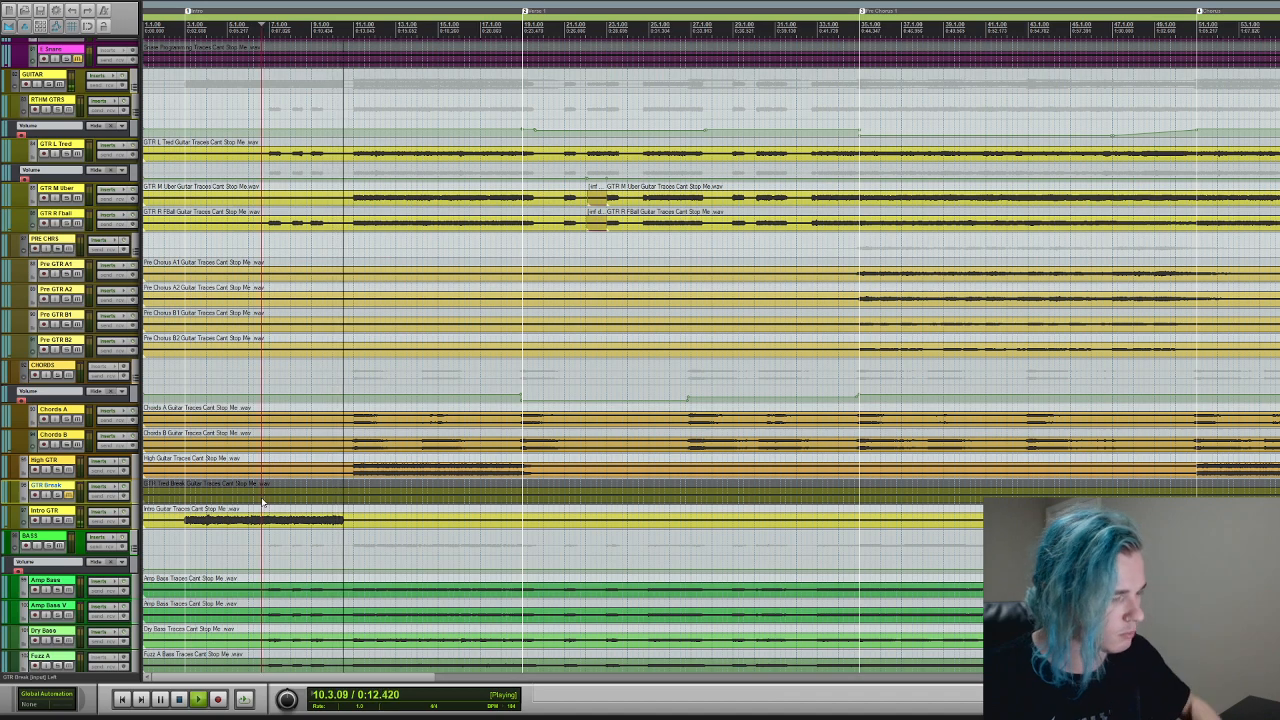
pyautogui.press('space')
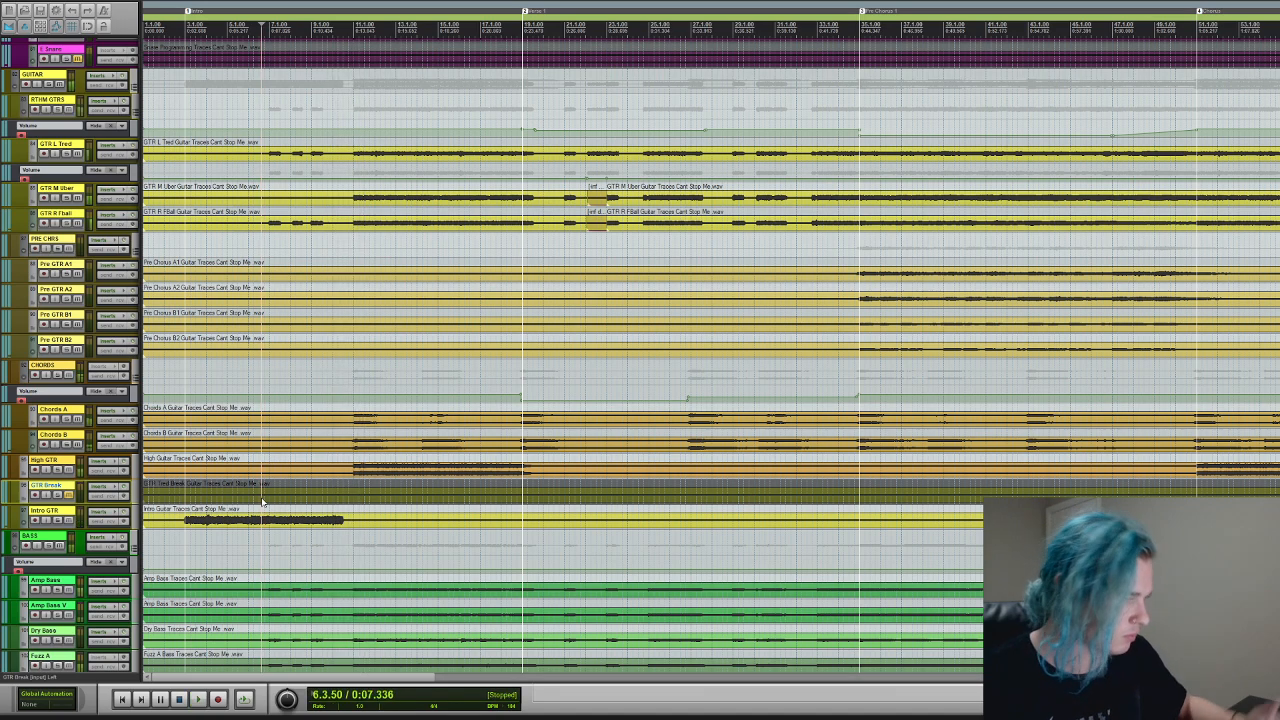
# - Unmute the GTR Break track and place the edit cursor on its short part just before Chorus 3
pyautogui.click(67, 496)
pyautogui.scroll(-5, 671, 498)
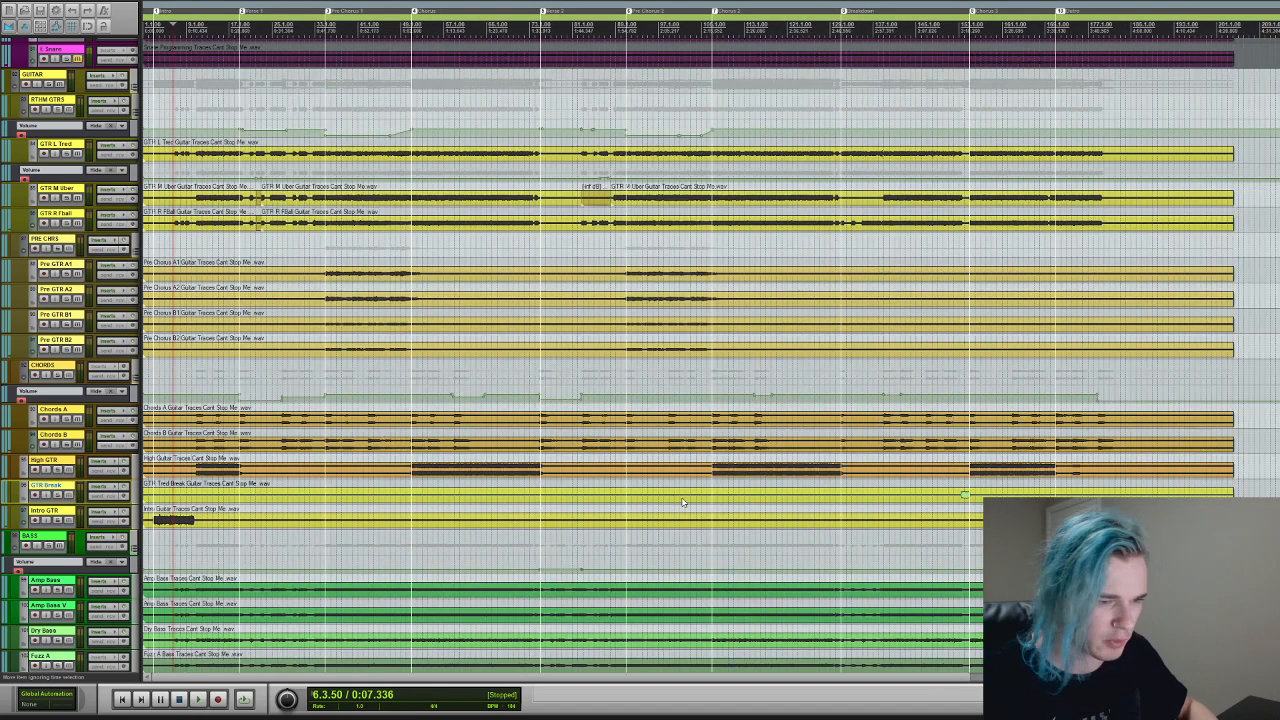
pyautogui.click(965, 503)
pyautogui.scroll(6, 964, 503)
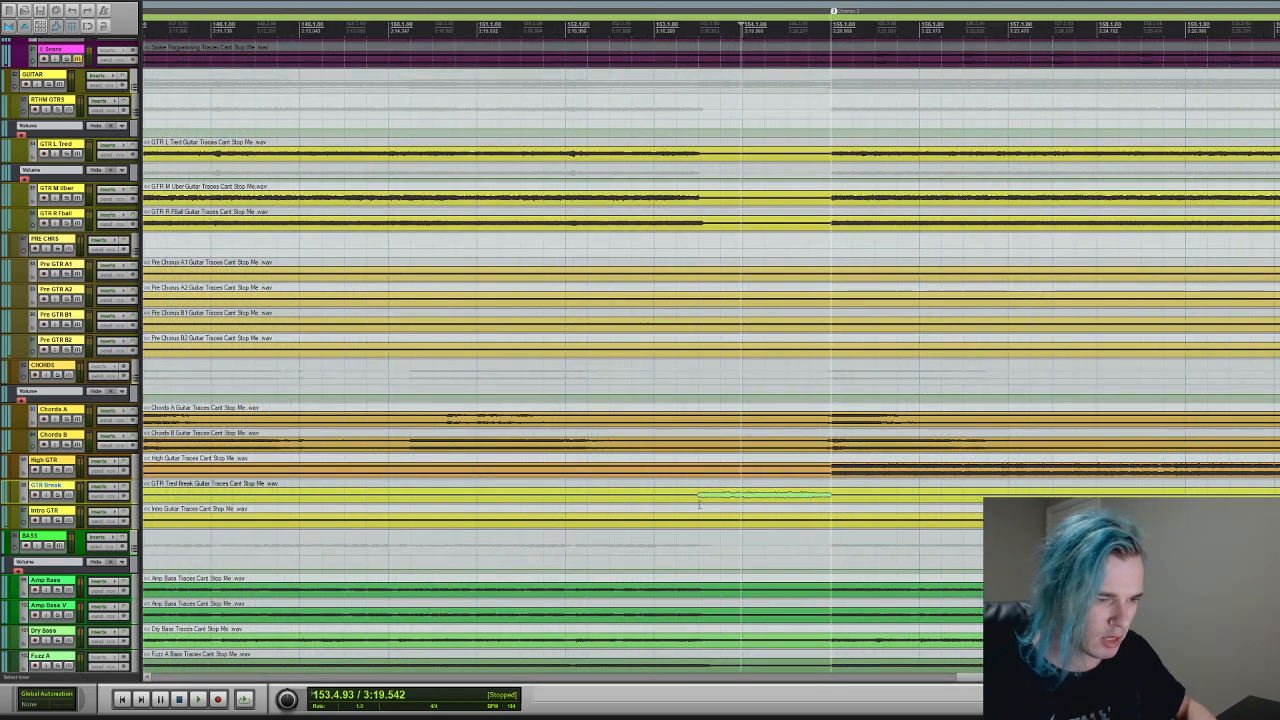
# - Solo GTR Break, play it from just before its short part, and clear the solo
pyautogui.click(50, 494)
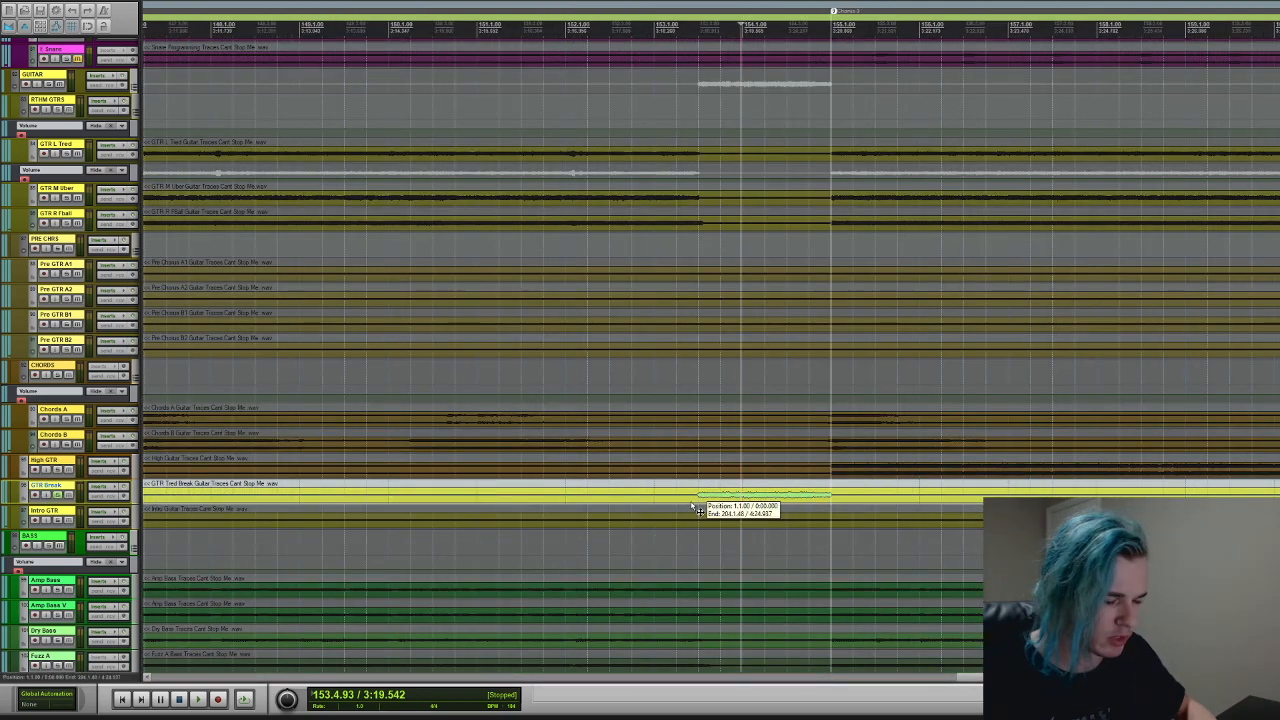
pyautogui.click(691, 506)
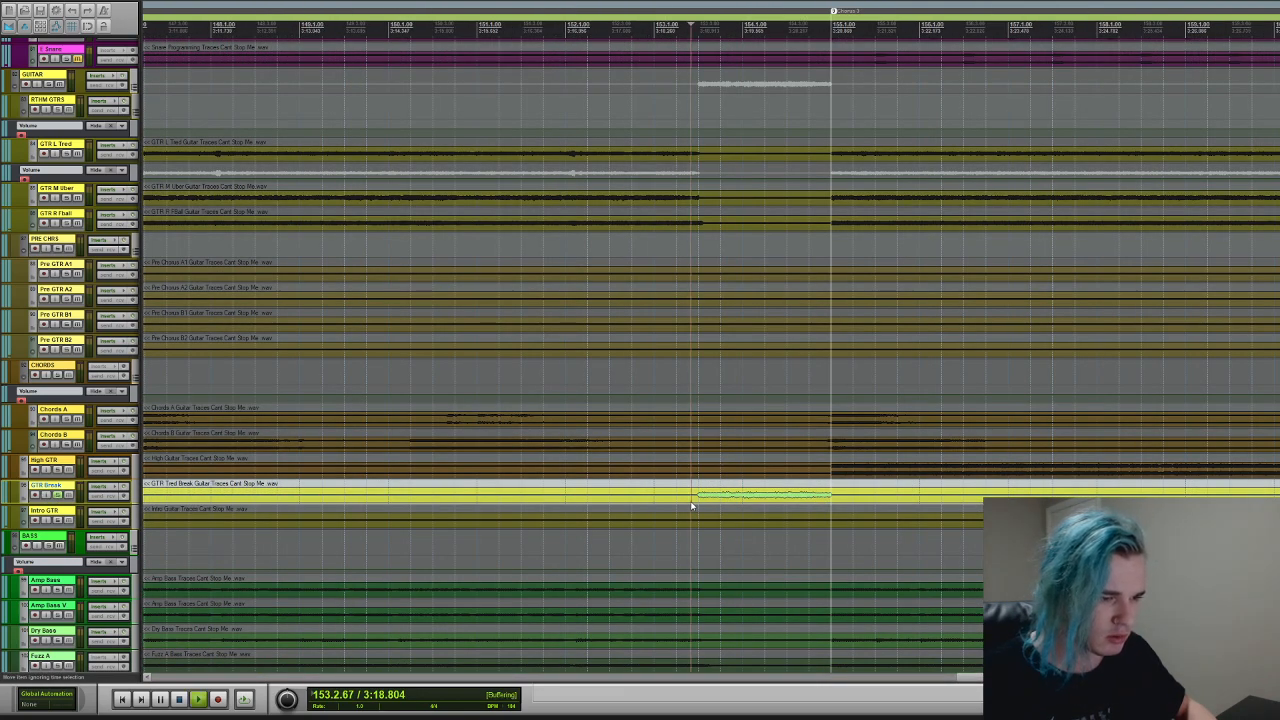
pyautogui.press('space')
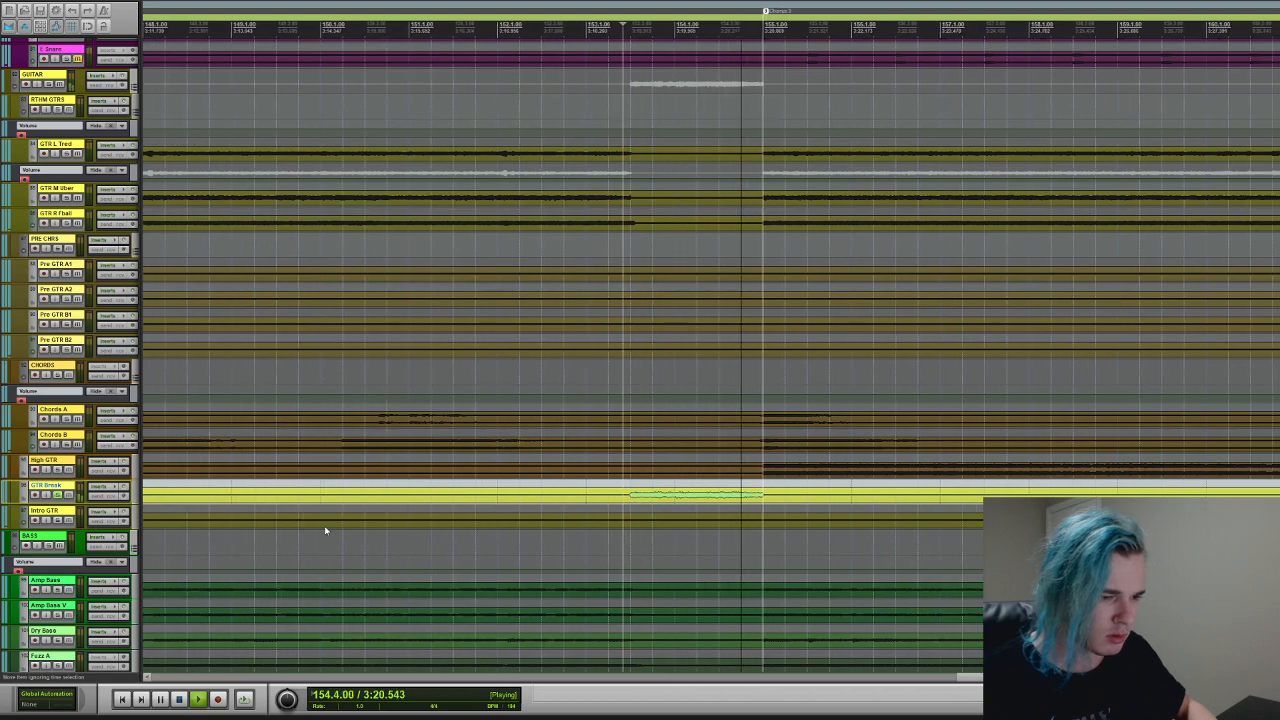
pyautogui.press('space')
pyautogui.click(57, 495)
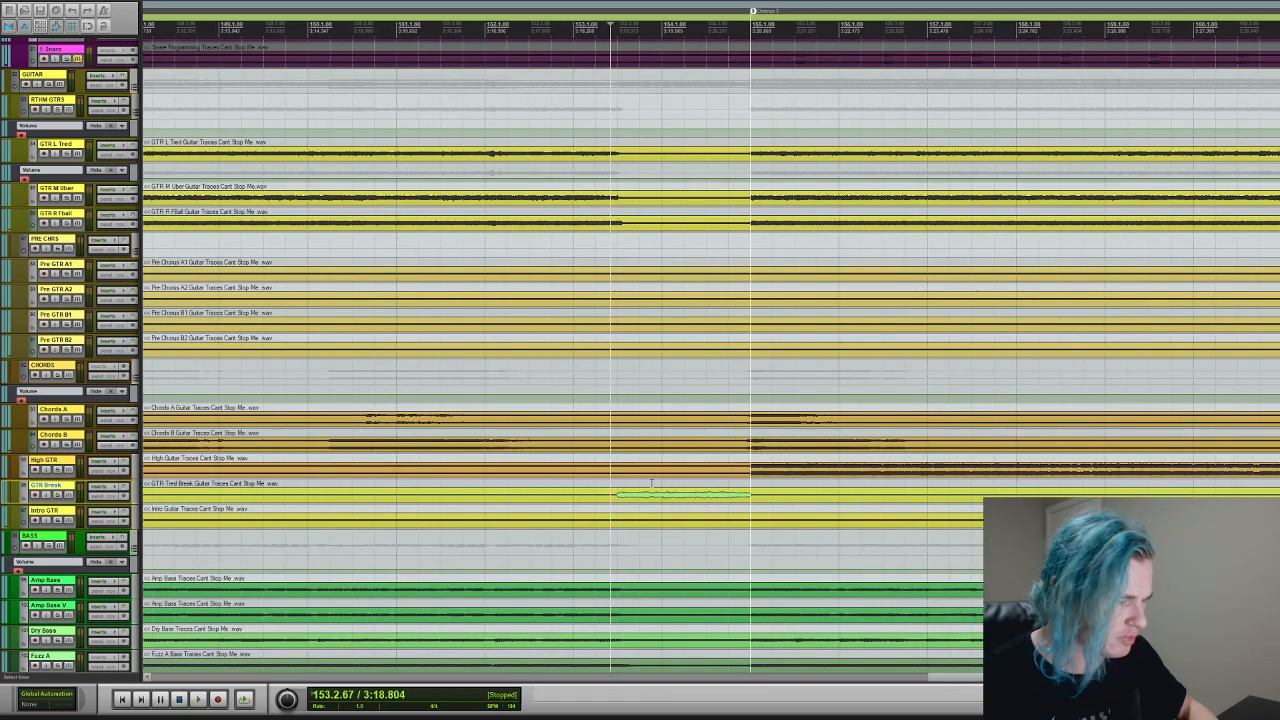
# - View the guitar parts across the whole song and place the edit cursor at the guitar break before Chorus 3
pyautogui.scroll(-8, 614, 494)
pyautogui.scroll(-1, 615, 494)
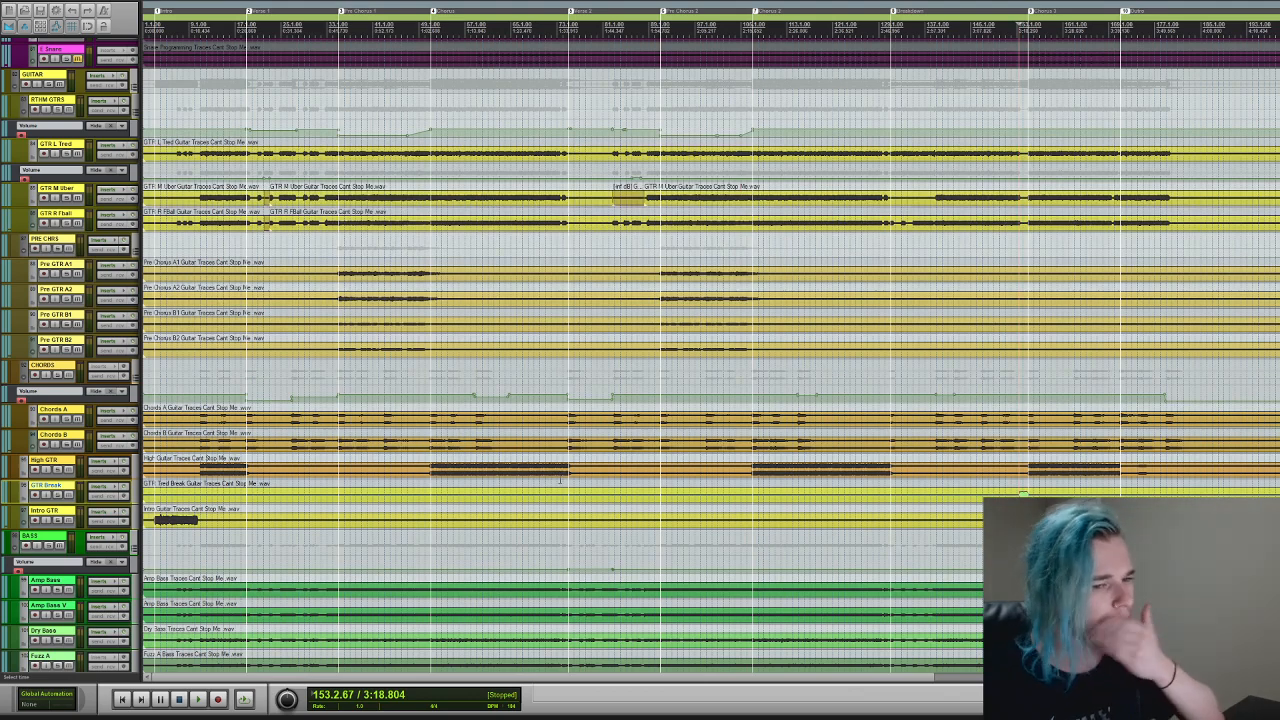
pyautogui.scroll(2, 562, 481)
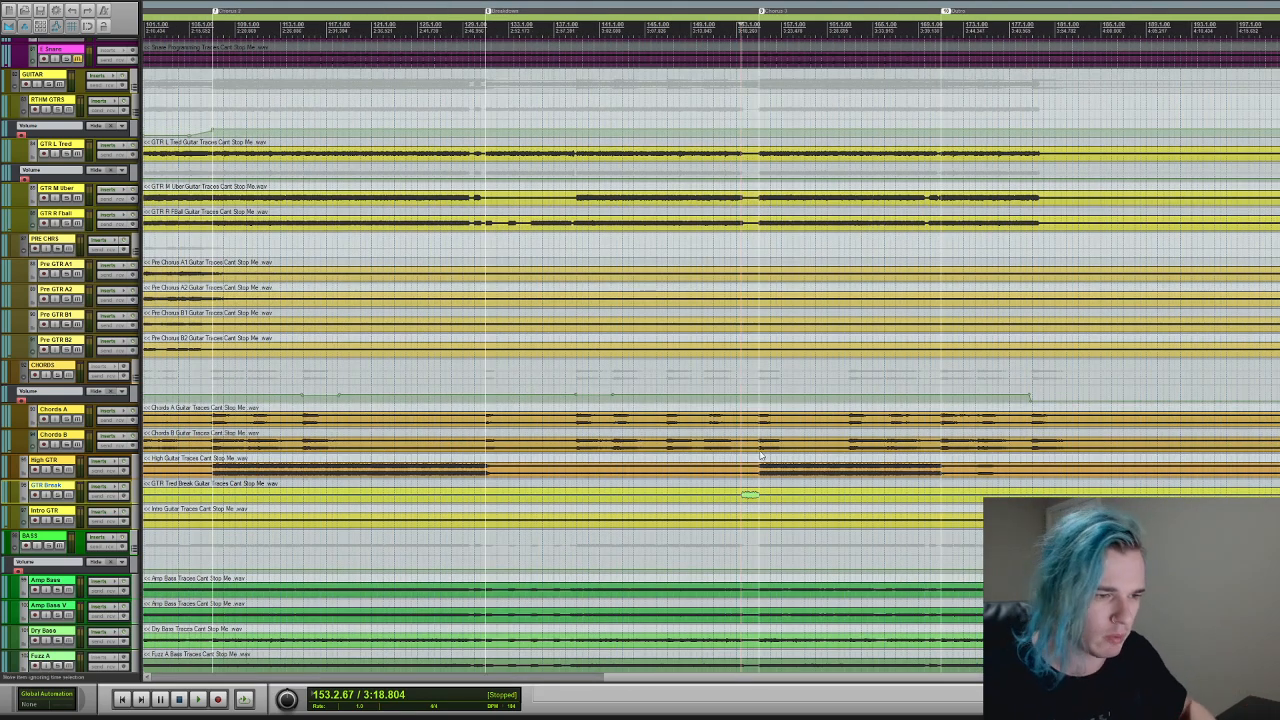
pyautogui.click(744, 477)
pyautogui.scroll(3, 745, 477)
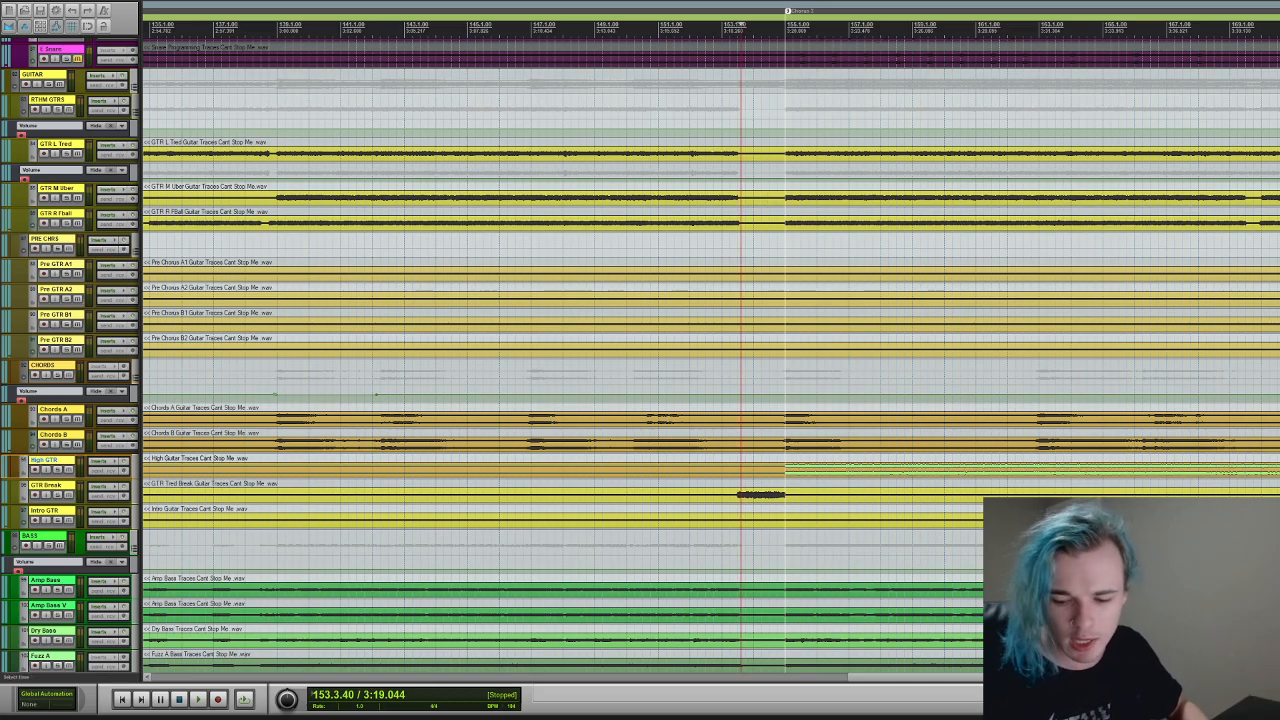
# - Look over the guitar, bass and drum tracks and the guitar arrangement across the song
pyautogui.scroll(-5, 640, 350)
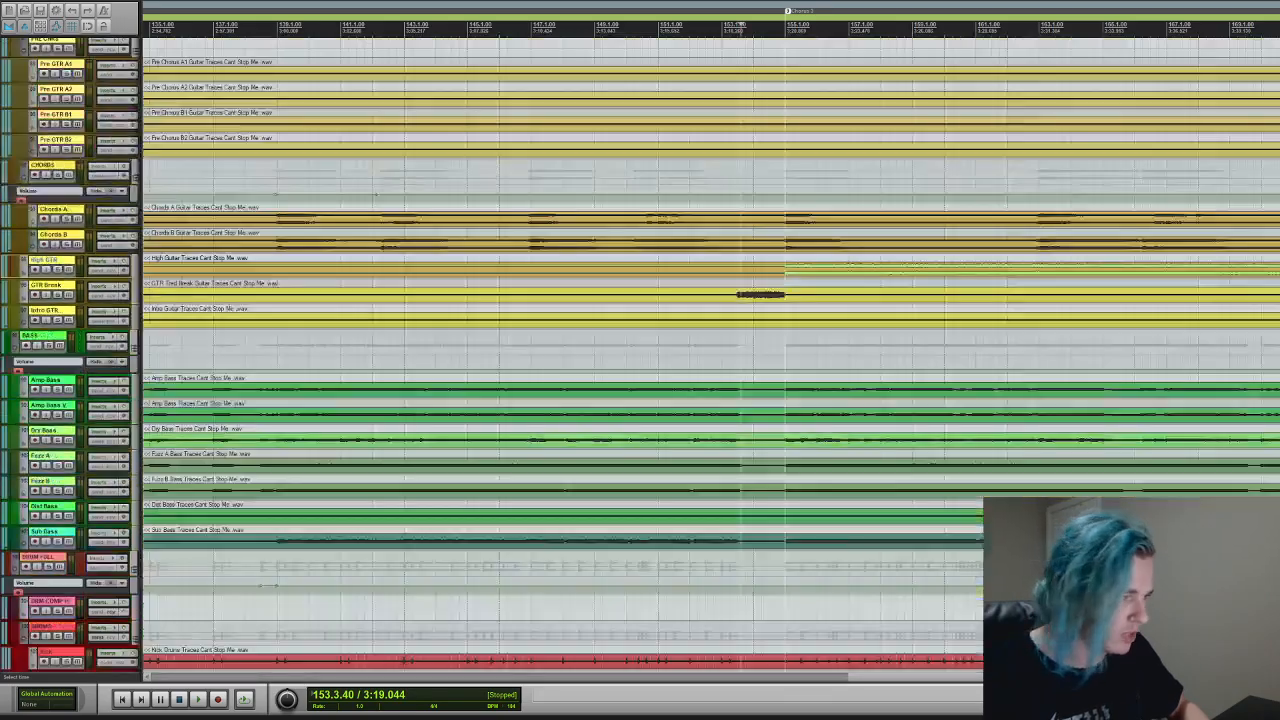
pyautogui.scroll(5, 640, 350)
pyautogui.scroll(-12, 640, 350)
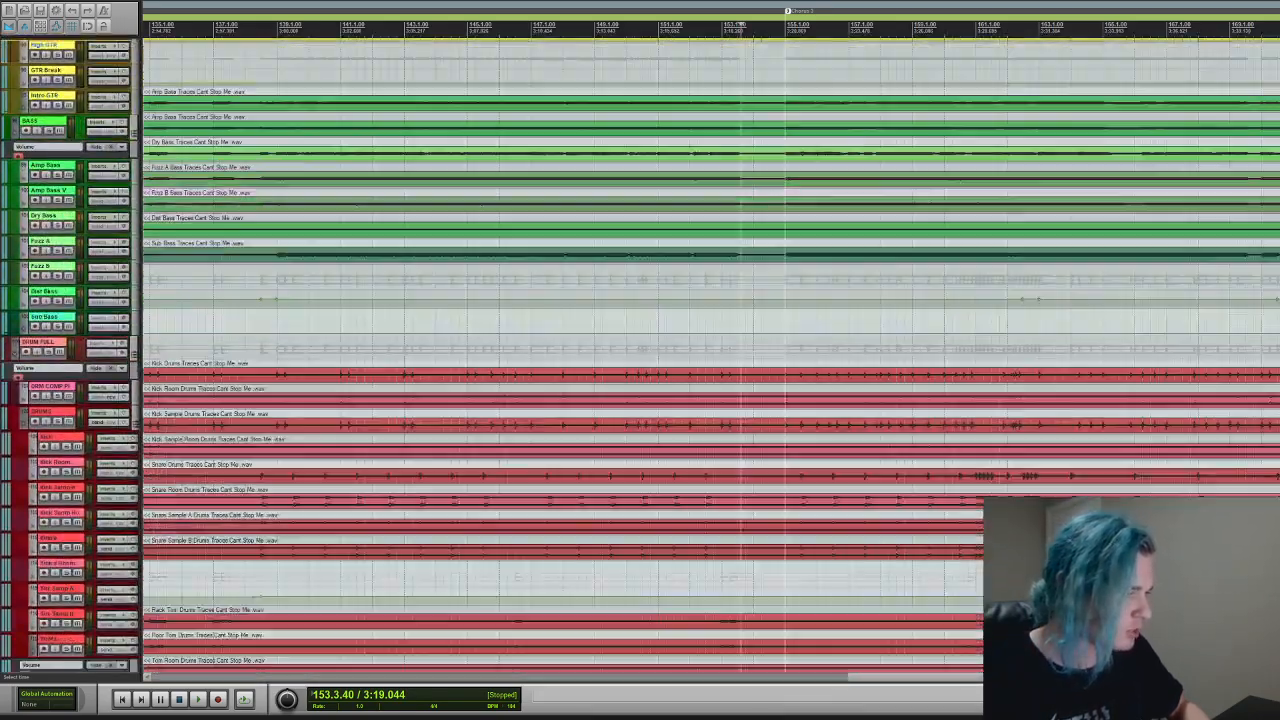
pyautogui.scroll(10, 640, 350)
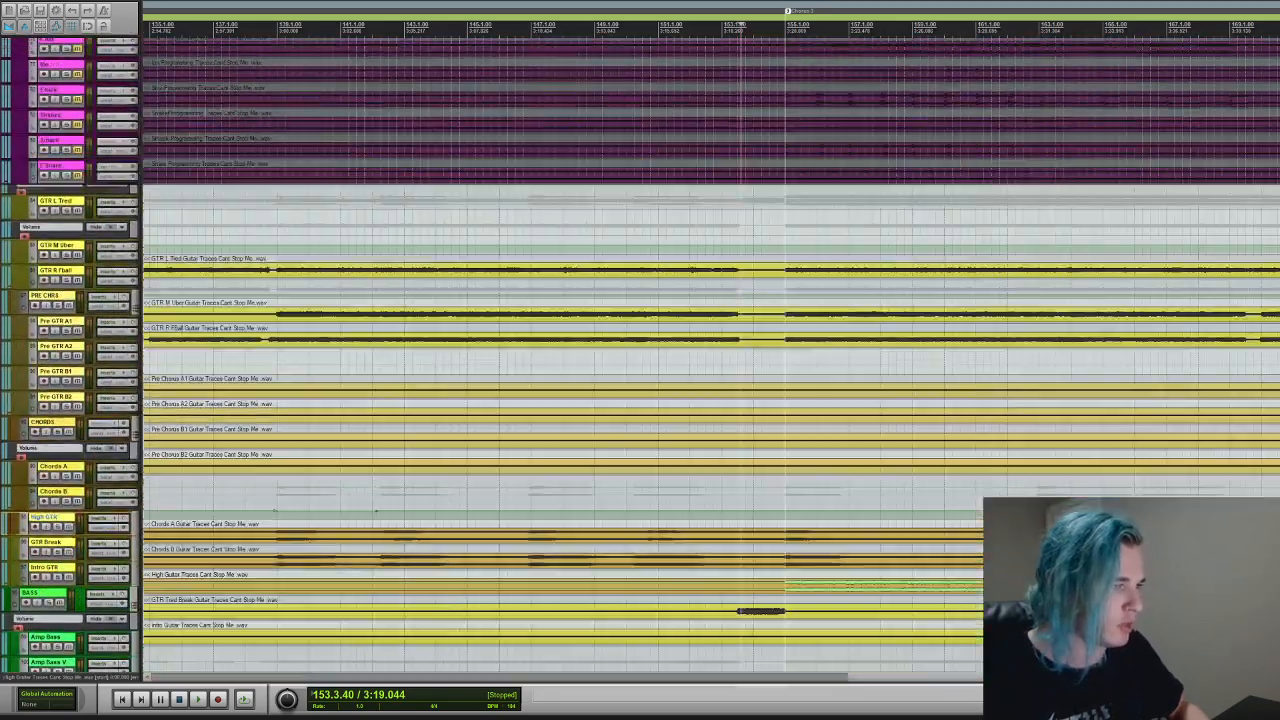
pyautogui.scroll(-3, 560, 400)
pyautogui.scroll(2, 509, 383)
pyautogui.scroll(-4, 509, 383)
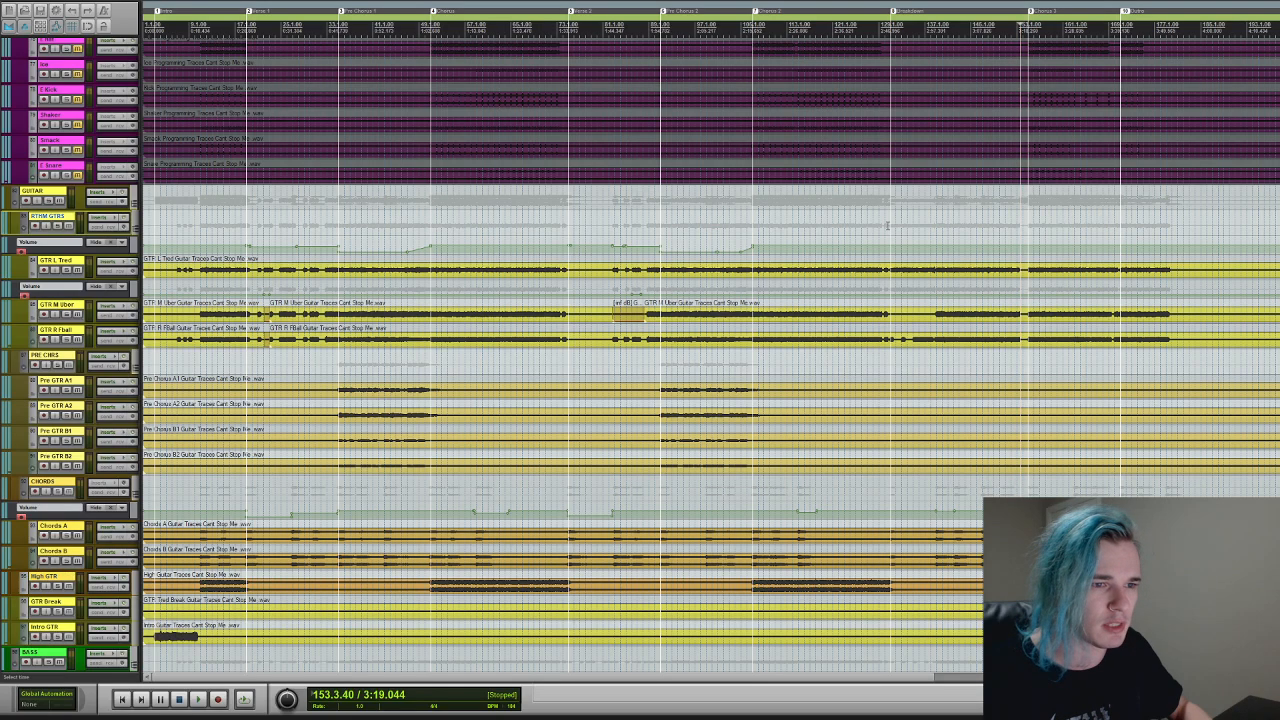
# - Play all the unmuted tracks going into the breakdown, and play again from within the breakdown at bar 138
pyautogui.scroll(3, 888, 226)
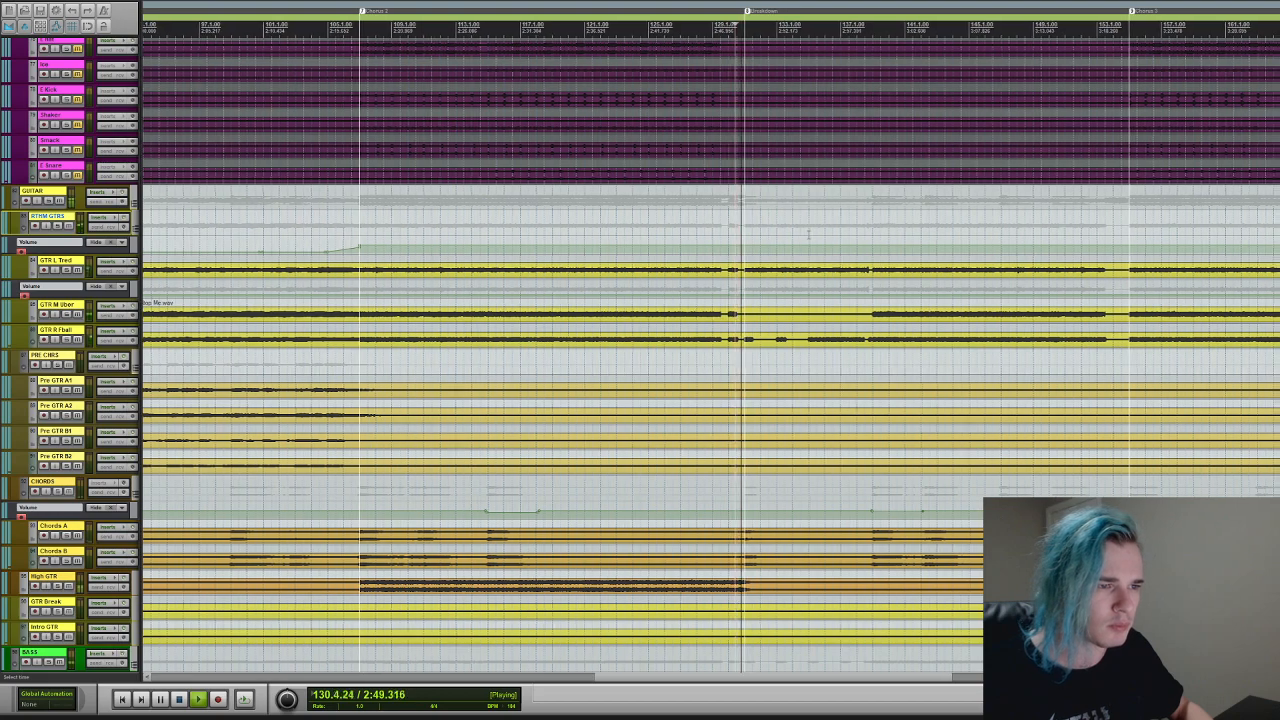
pyautogui.press('space')
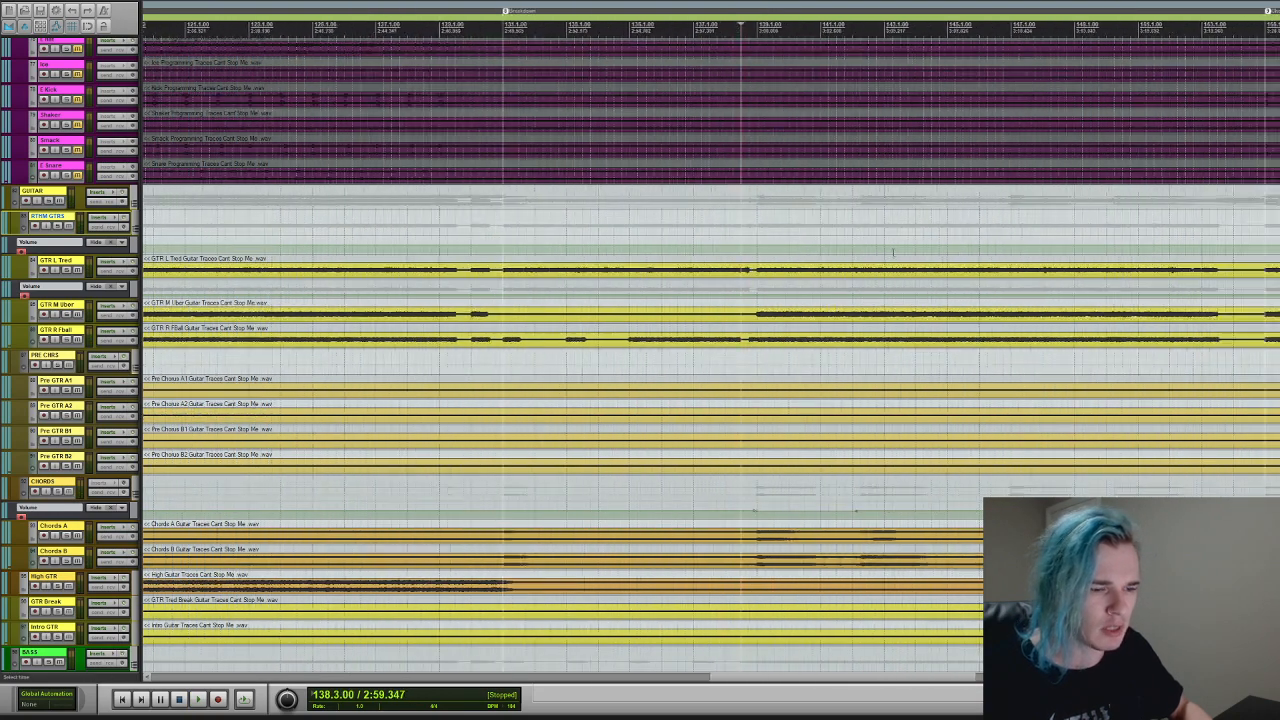
pyautogui.press('space')
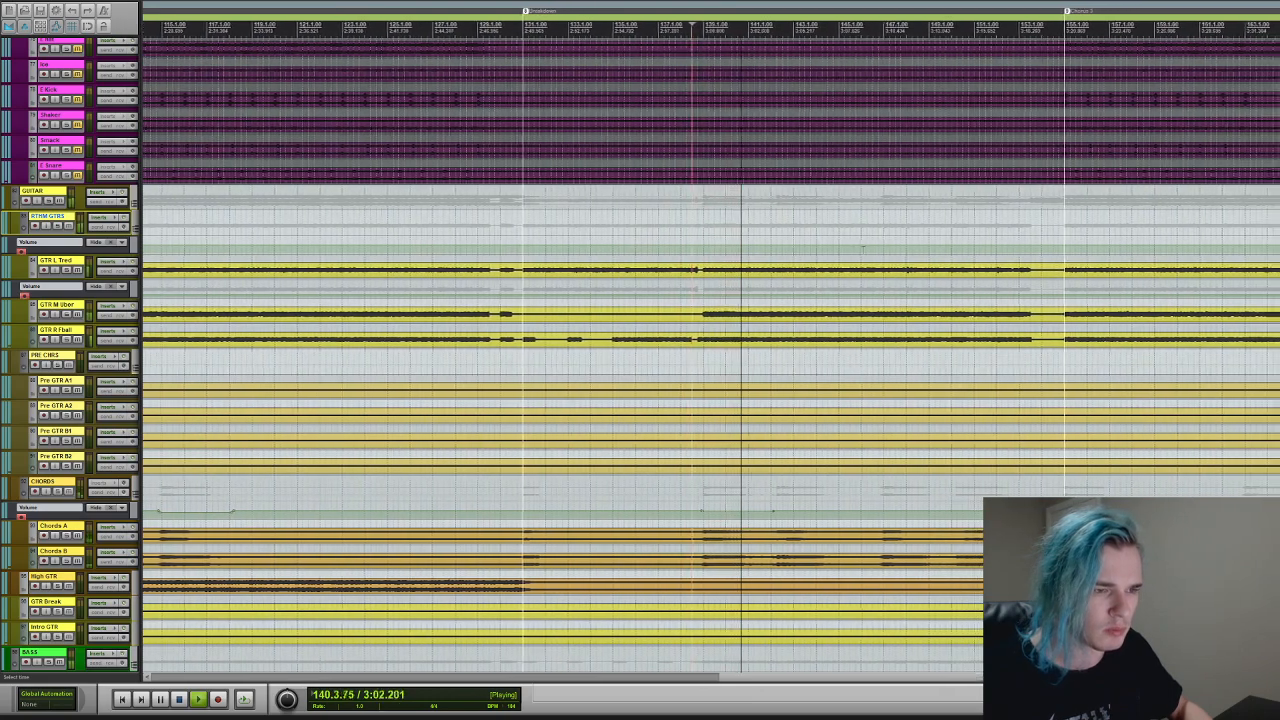
pyautogui.press('r')
pyautogui.press('r')
pyautogui.press('r')
pyautogui.press('r')
pyautogui.press('t')
pyautogui.press('t')
pyautogui.press('t')
pyautogui.press('t')
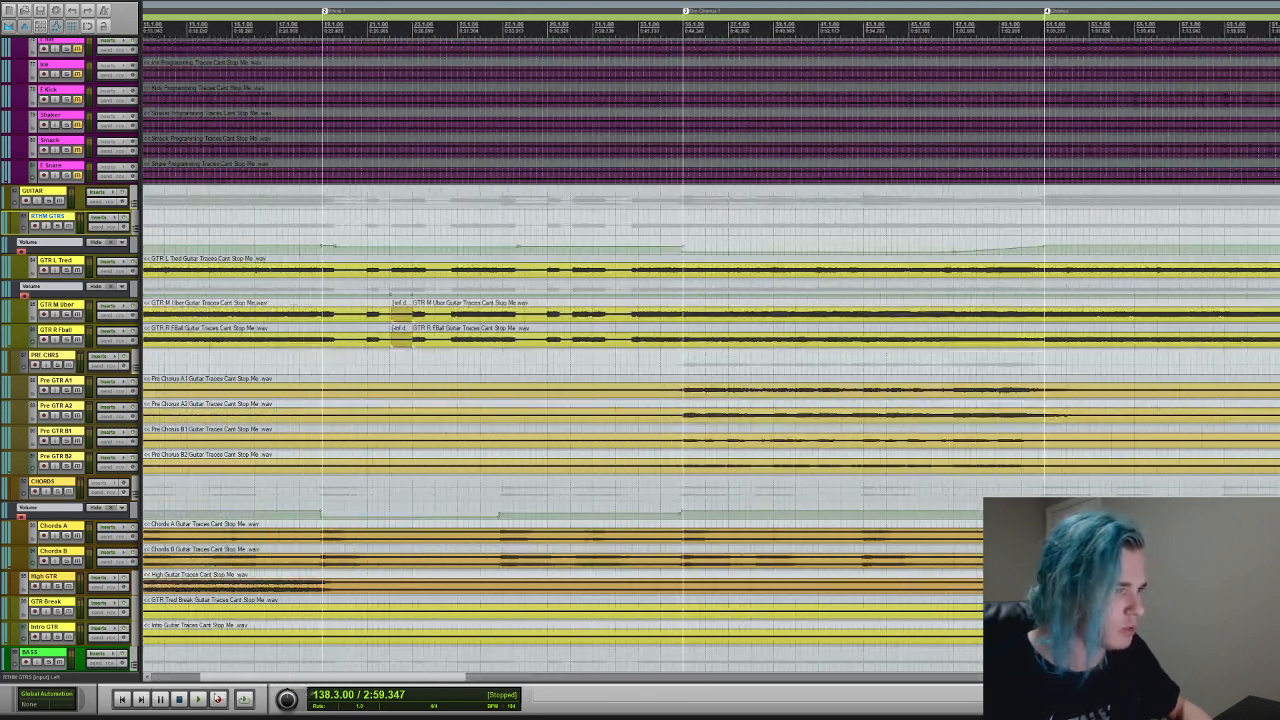
# - Review the guitar, bass, drum and programming tracks around Pre Chorus 2 and Chorus 2
pyautogui.moveTo(226, 697); pyautogui.dragTo(561, 697)
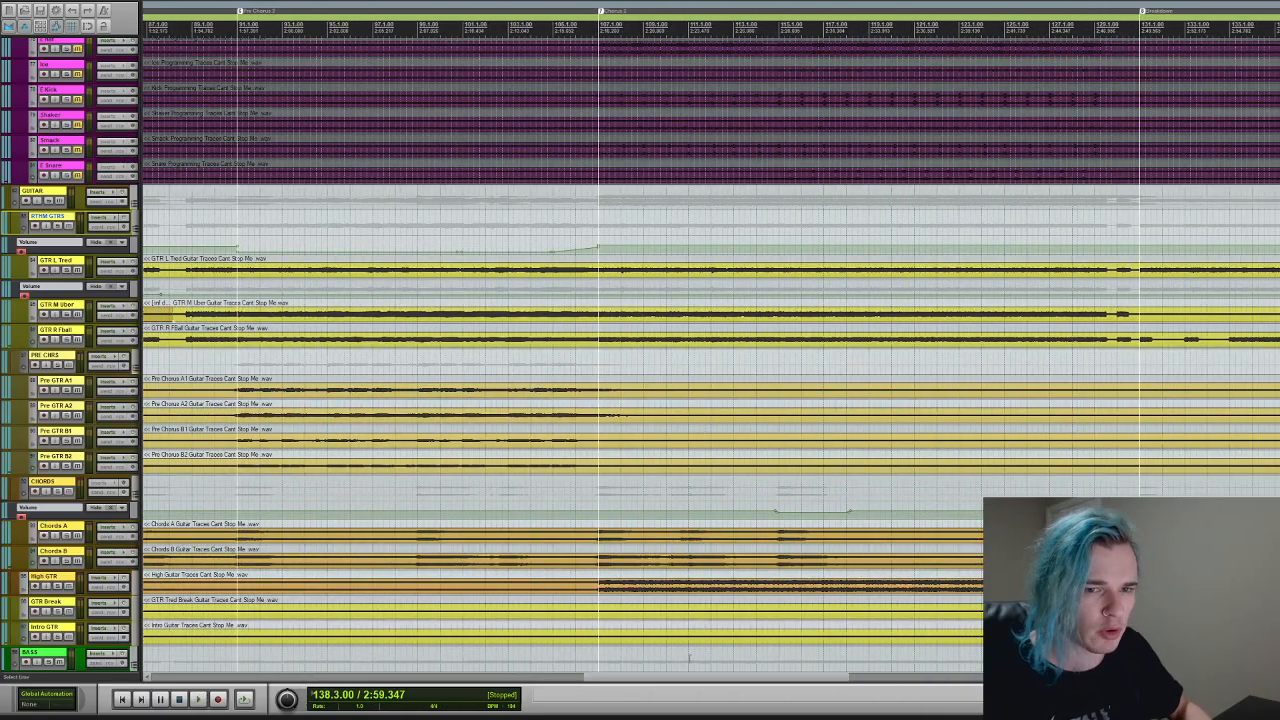
pyautogui.scroll(-10, 409, 611)
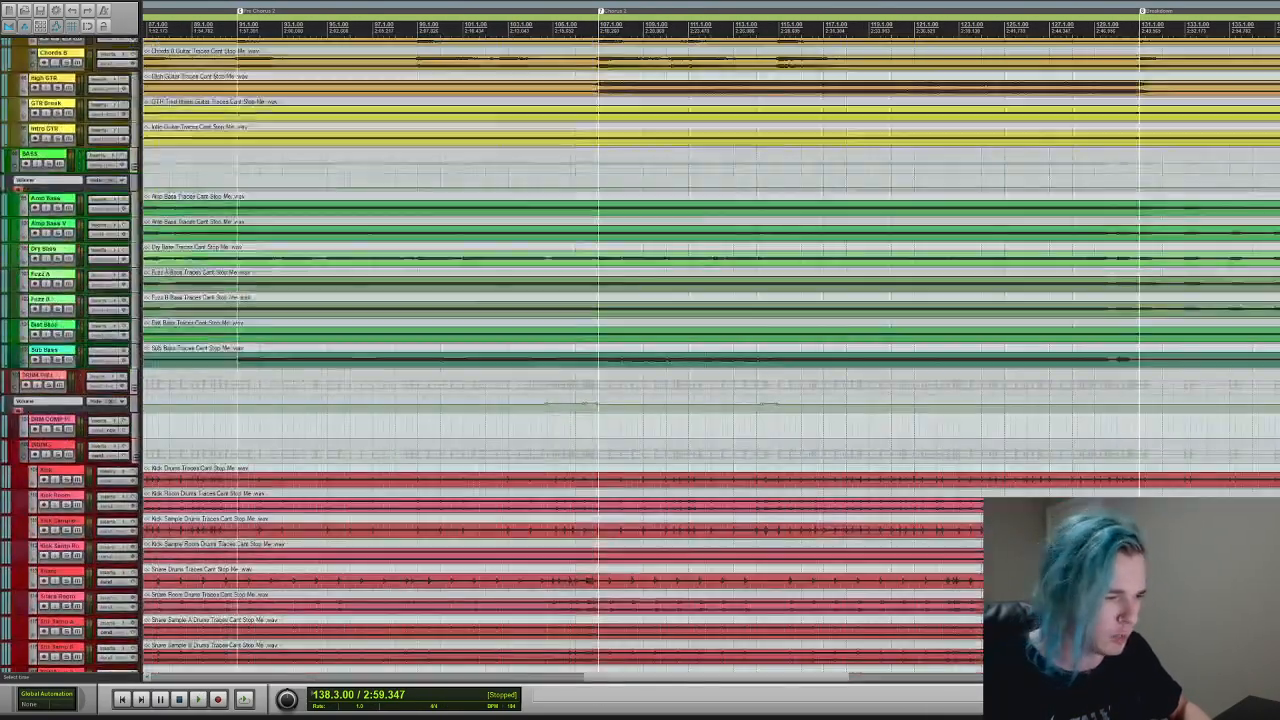
pyautogui.scroll(15, 409, 611)
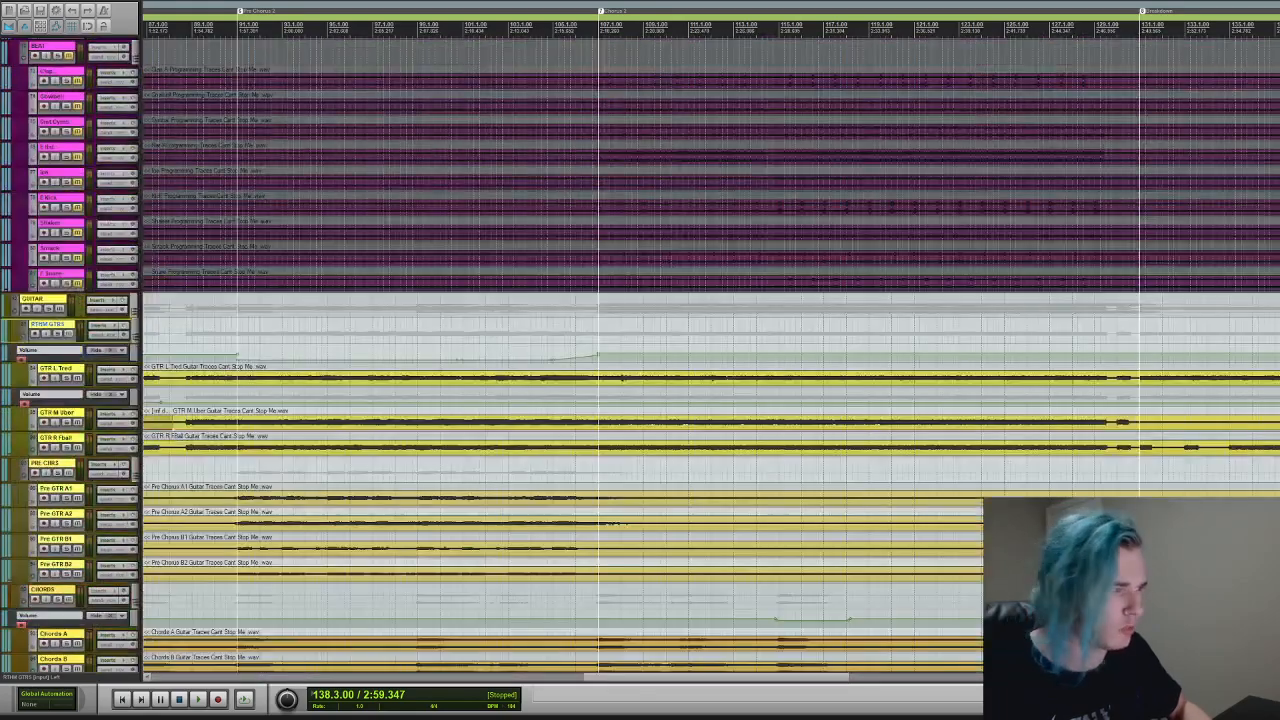
pyautogui.scroll(-20, 560, 350)
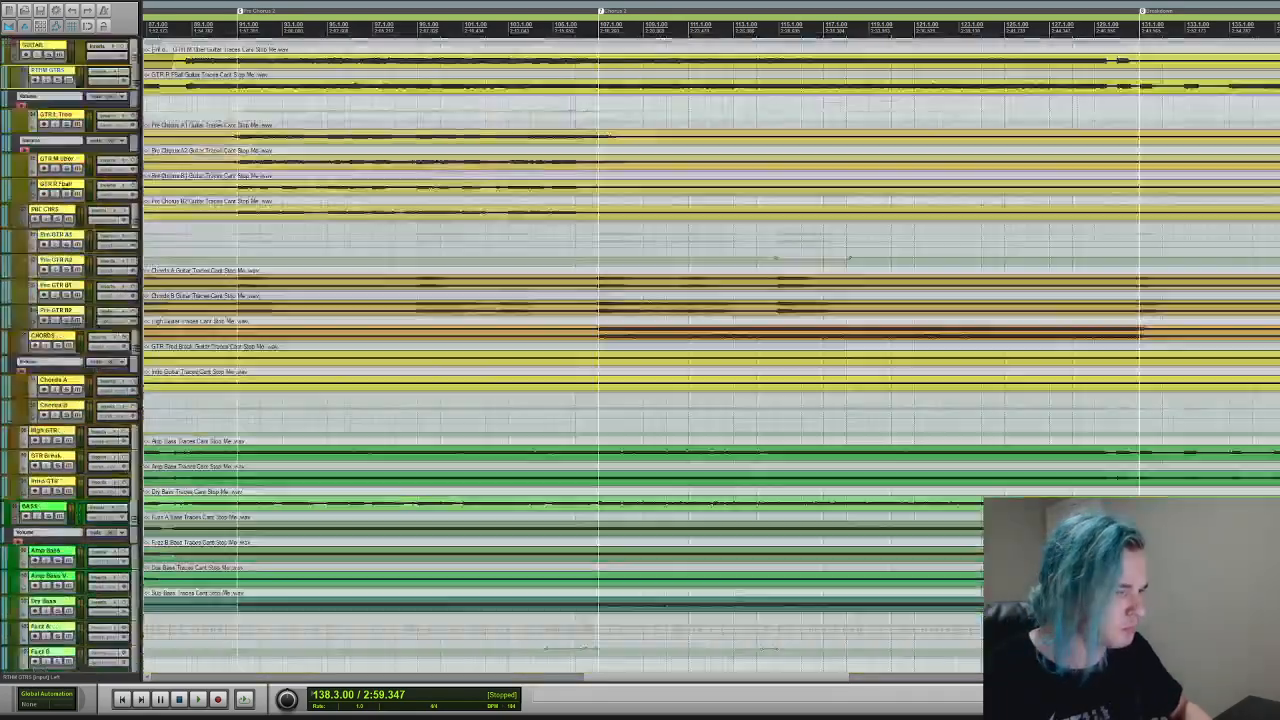
pyautogui.scroll(5, 560, 350)
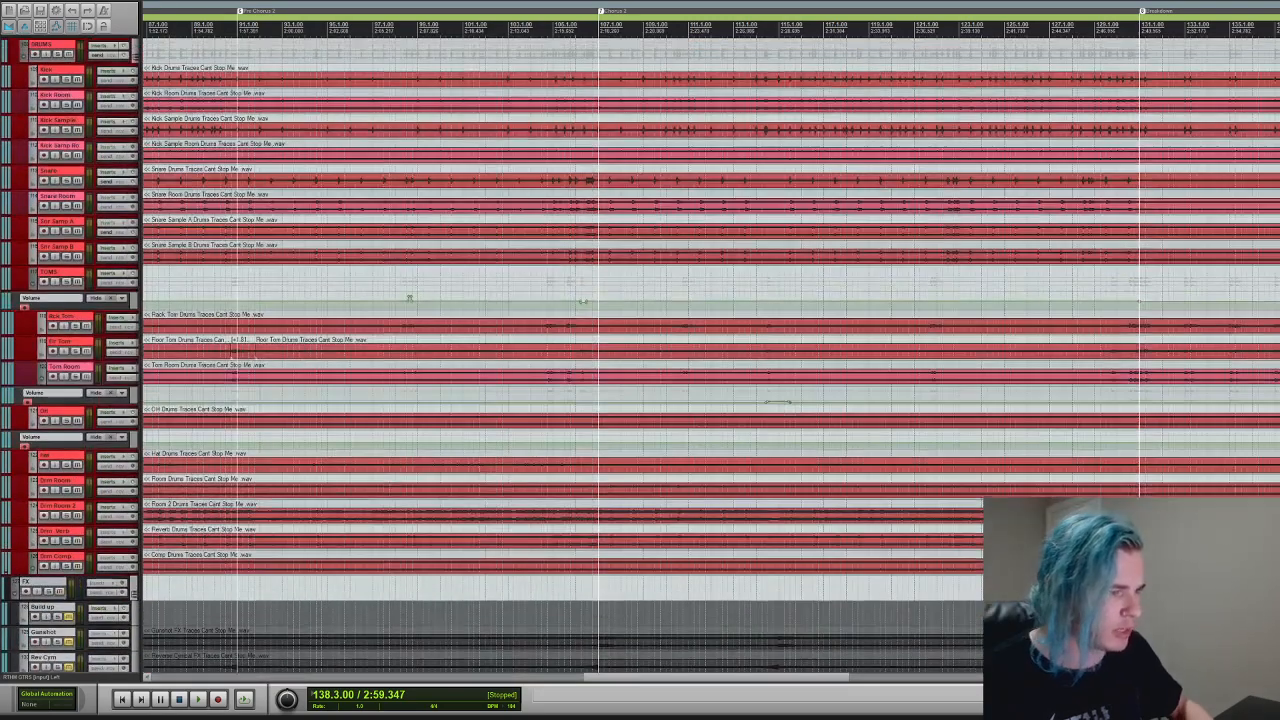
pyautogui.scroll(-8, 560, 350)
pyautogui.scroll(1, 560, 350)
pyautogui.scroll(10, 560, 350)
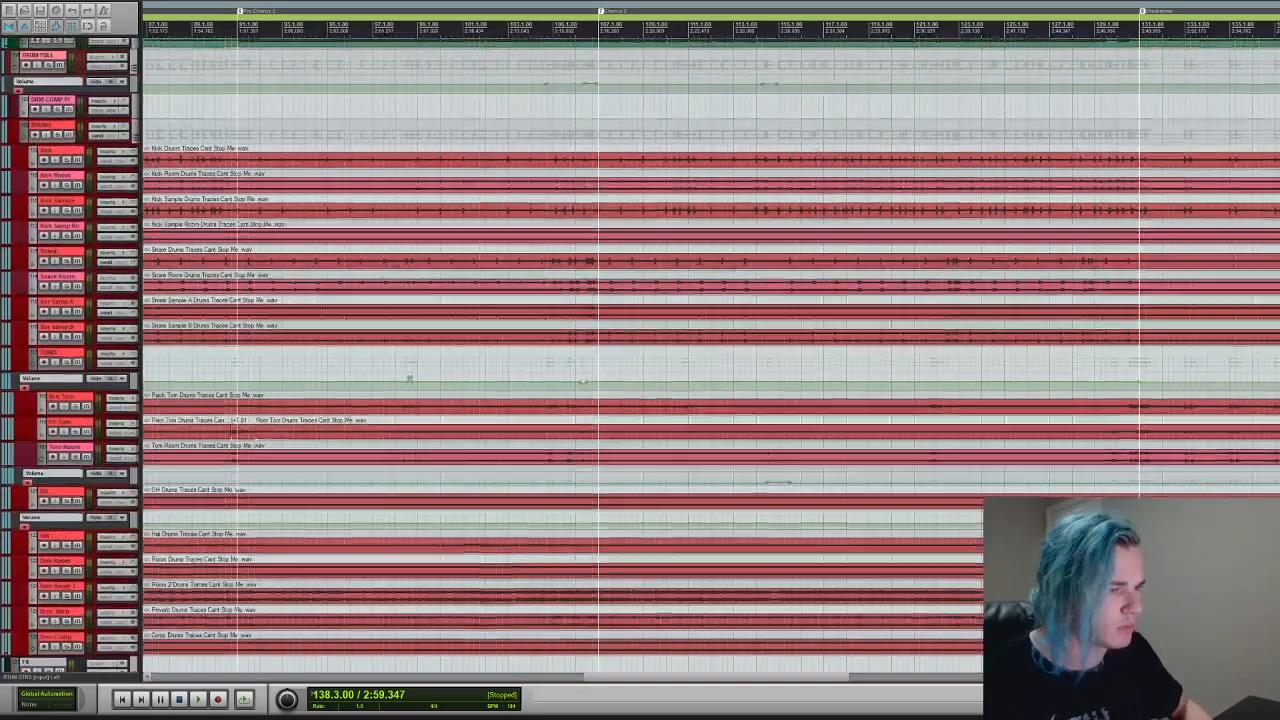
pyautogui.scroll(8, 560, 350)
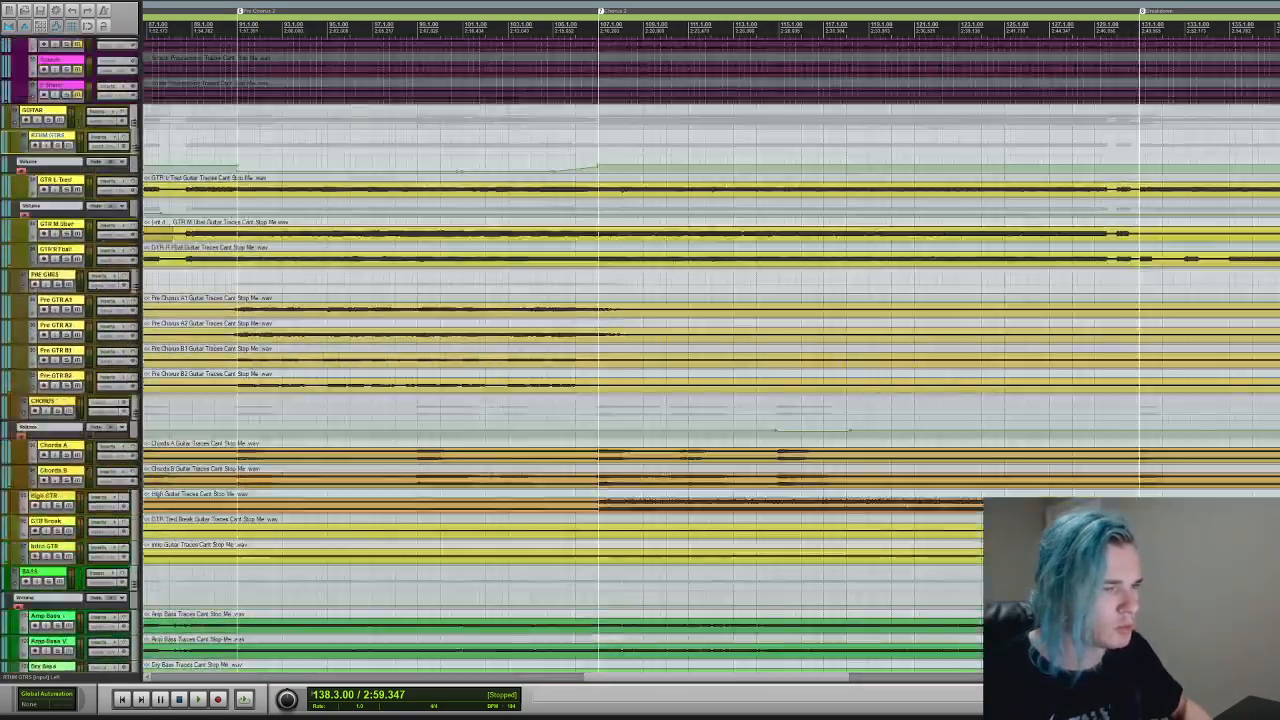
pyautogui.scroll(4, 560, 350)
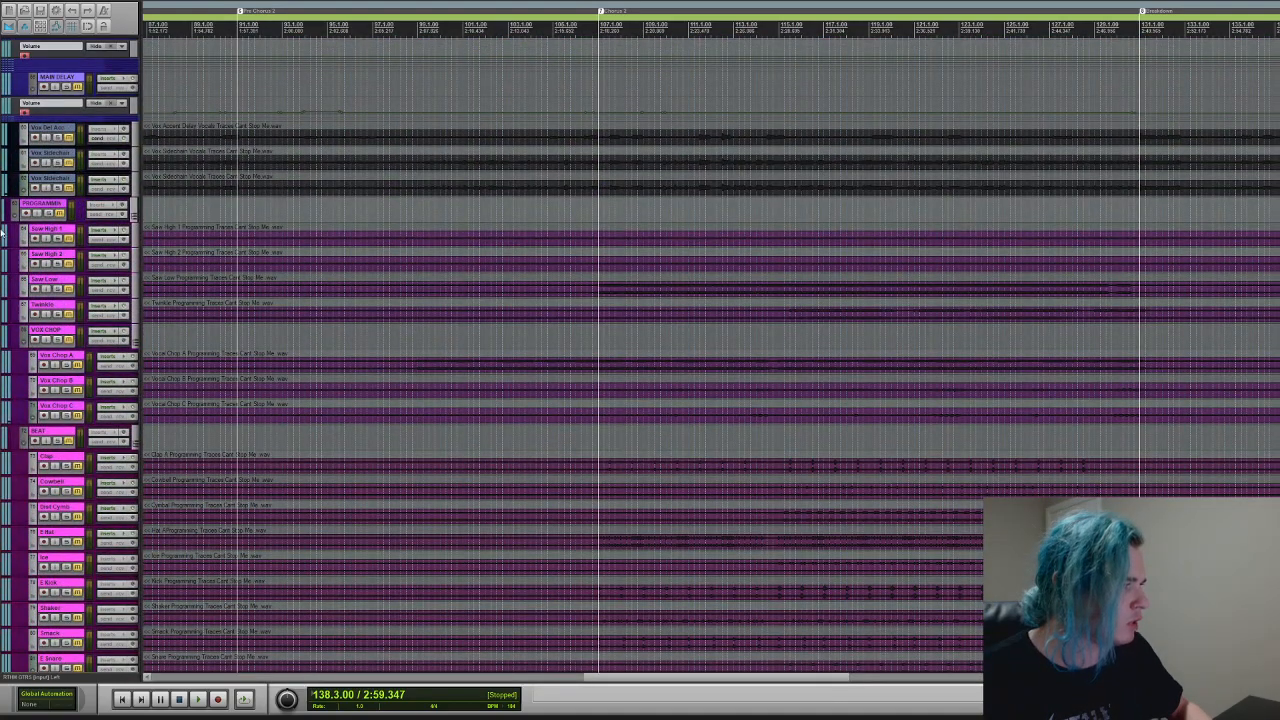
# - Unmute the programming folder track and the BEAT folder track inside it
pyautogui.click(57, 215)
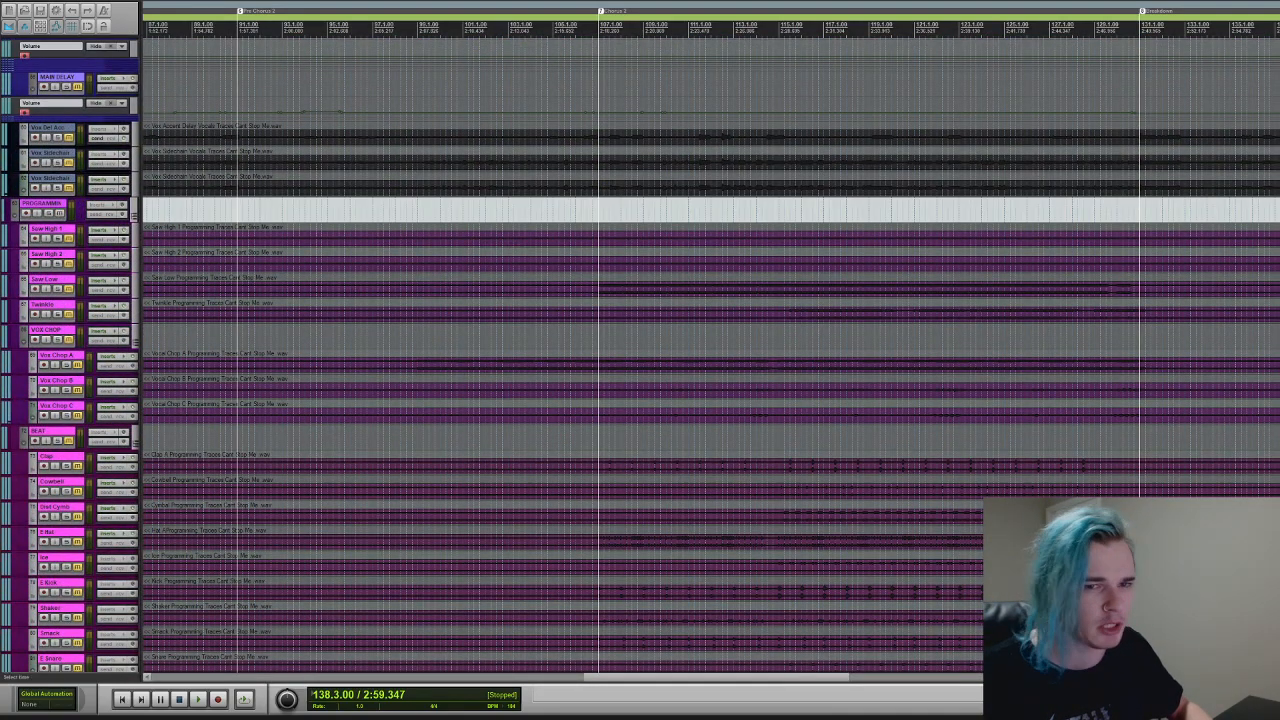
pyautogui.scroll(-3, 560, 350)
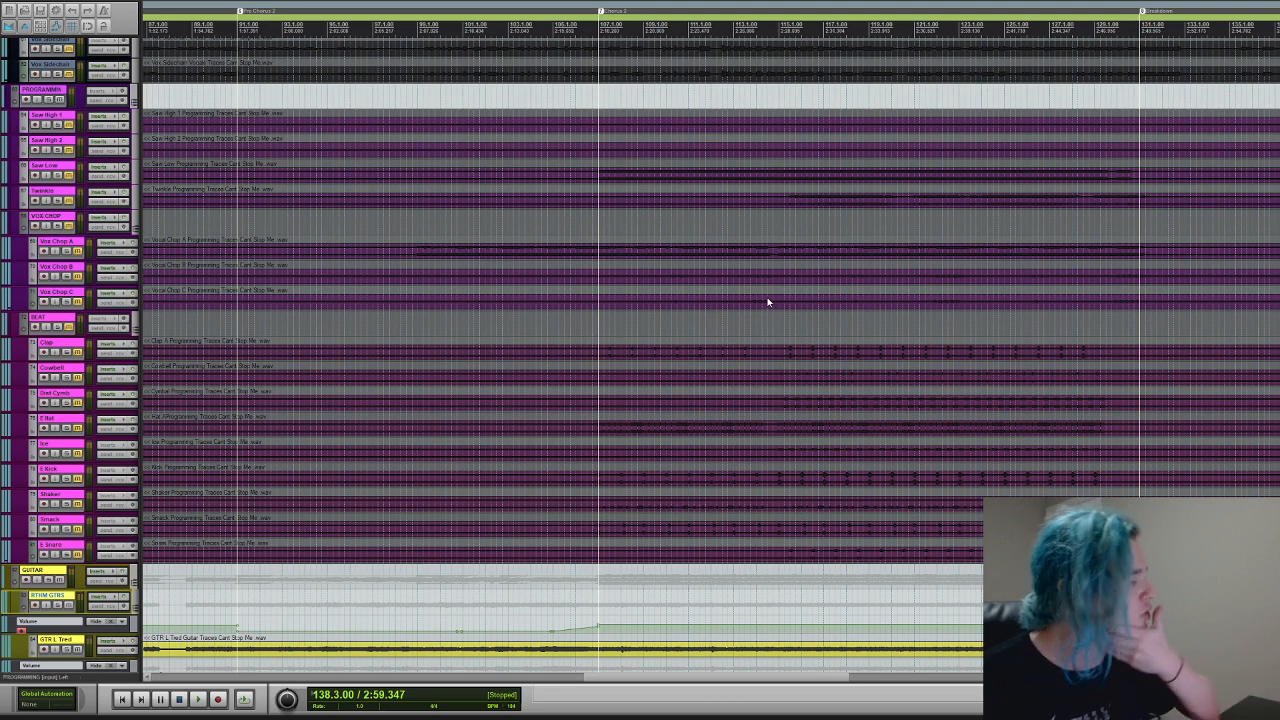
pyautogui.click(68, 327)
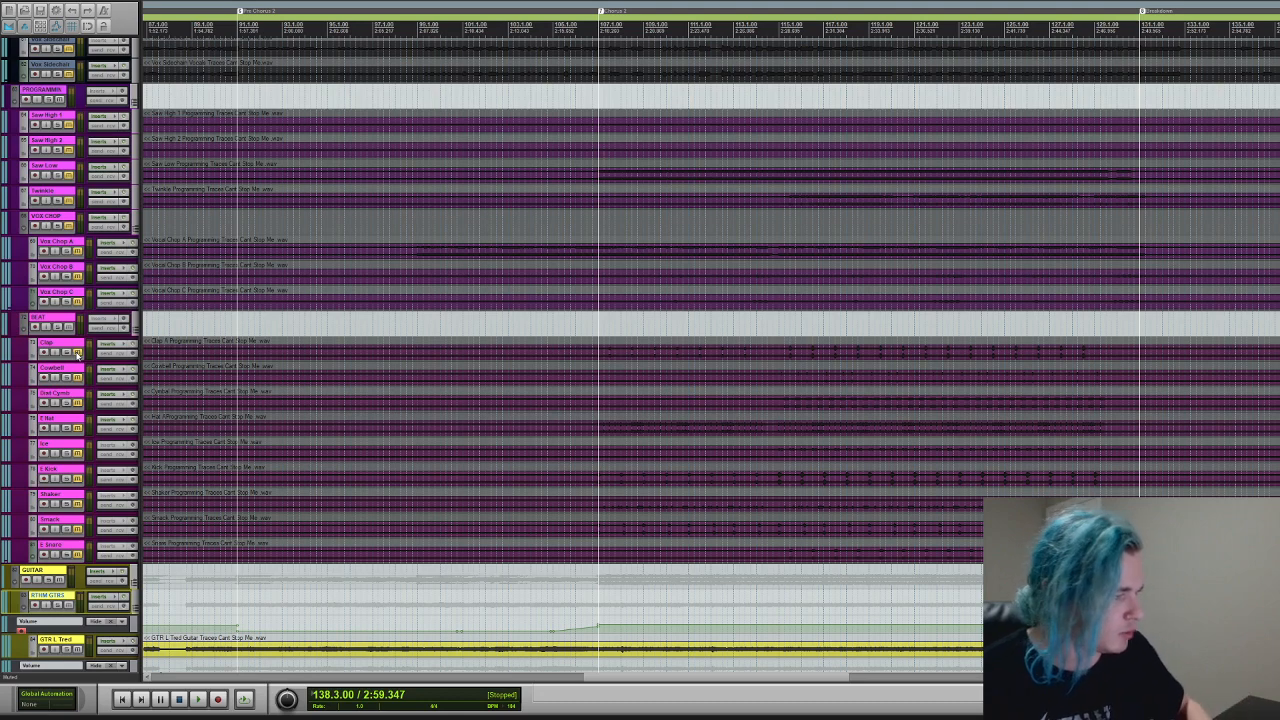
# - Unmute all the tracks in the BEAT folder, from the clap and cowbell down to the electronic snare
pyautogui.click(79, 352)
pyautogui.keyDown('shift'); pyautogui.click(79, 378); pyautogui.keyUp('shift')
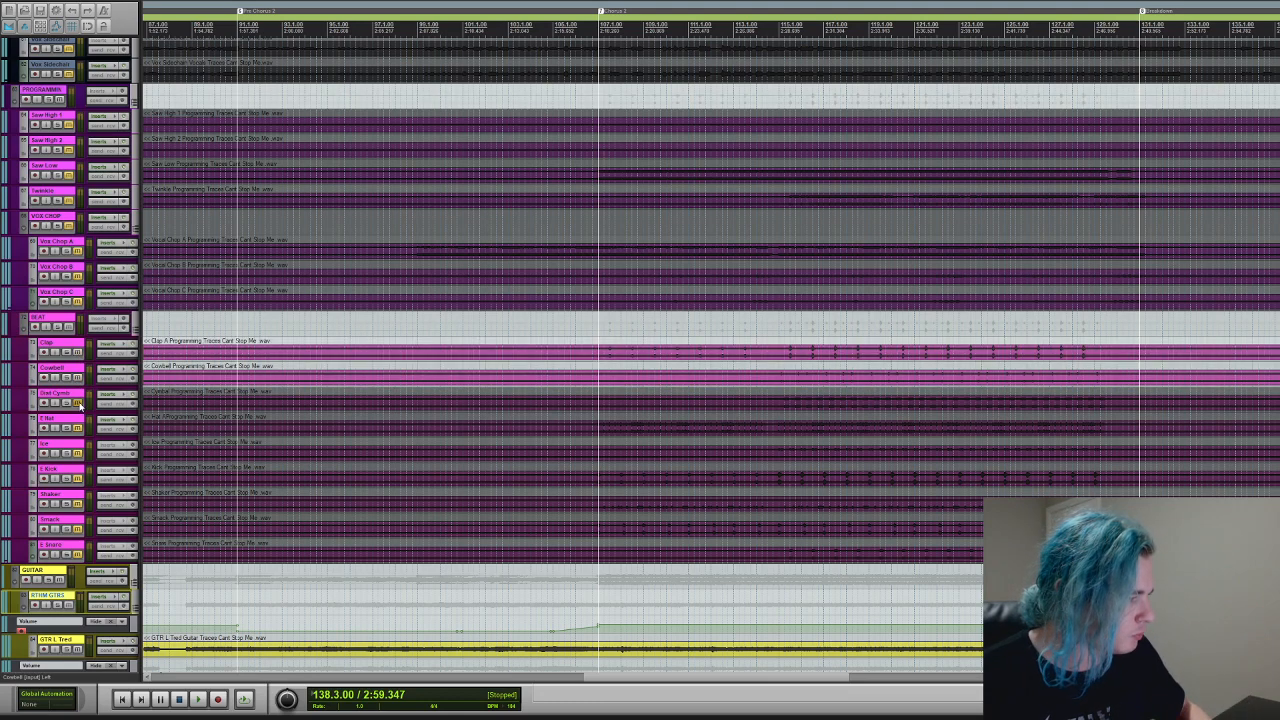
pyautogui.keyDown('shift'); pyautogui.click(79, 404); pyautogui.keyUp('shift')
pyautogui.keyDown('shift'); pyautogui.click(77, 428); pyautogui.keyUp('shift')
pyautogui.keyDown('shift'); pyautogui.click(77, 453); pyautogui.keyUp('shift')
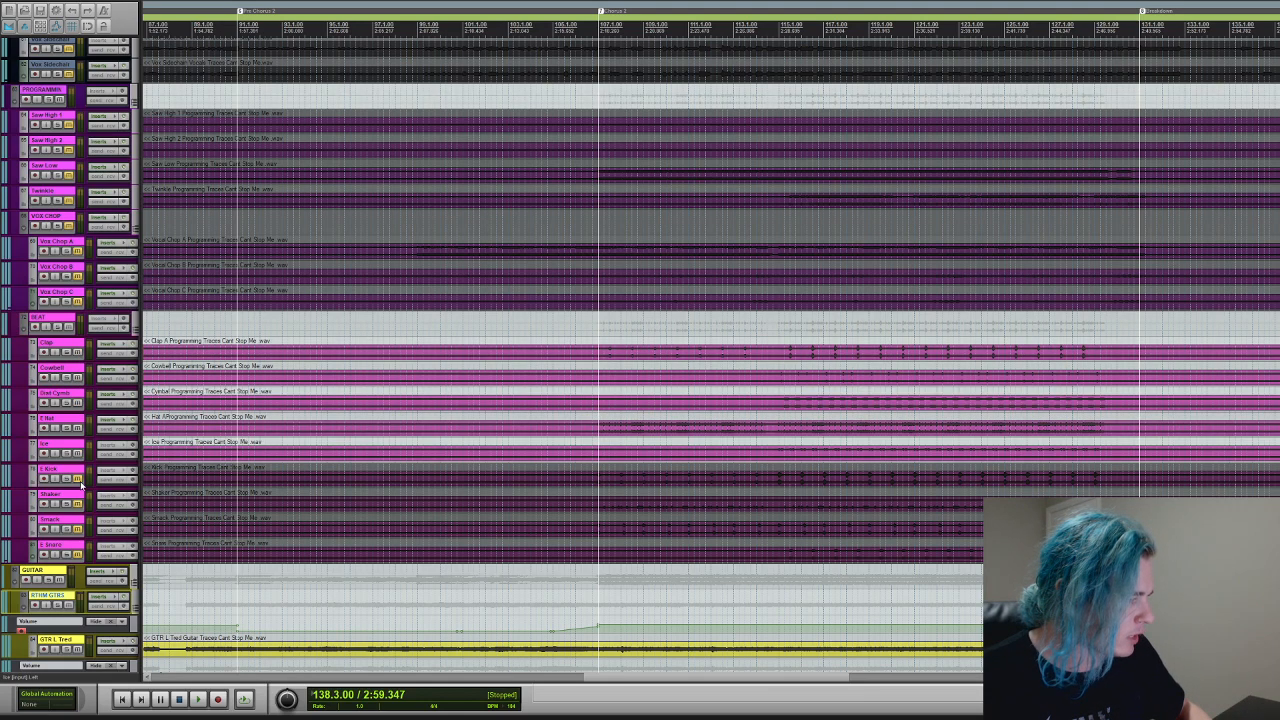
pyautogui.keyDown('shift'); pyautogui.click(79, 480); pyautogui.keyUp('shift')
pyautogui.keyDown('shift'); pyautogui.click(80, 504); pyautogui.keyUp('shift')
pyautogui.keyDown('shift'); pyautogui.click(80, 530); pyautogui.keyUp('shift')
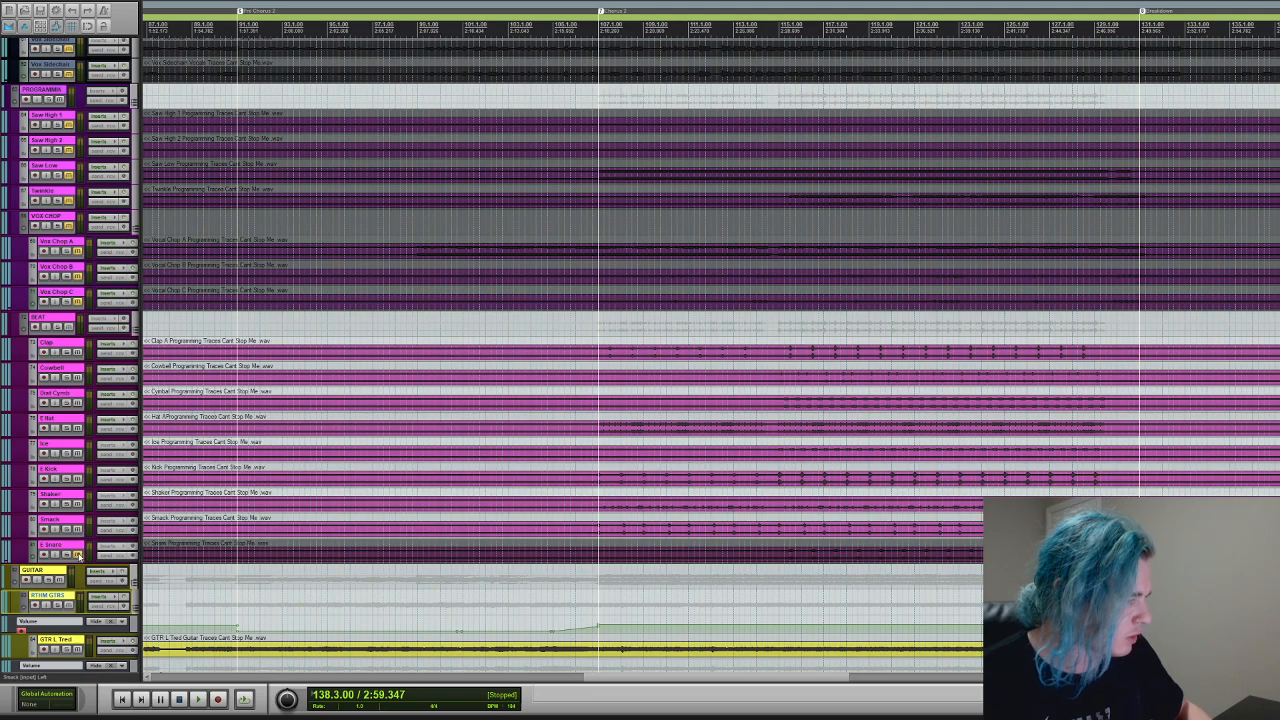
pyautogui.keyDown('shift'); pyautogui.click(78, 554); pyautogui.keyUp('shift')
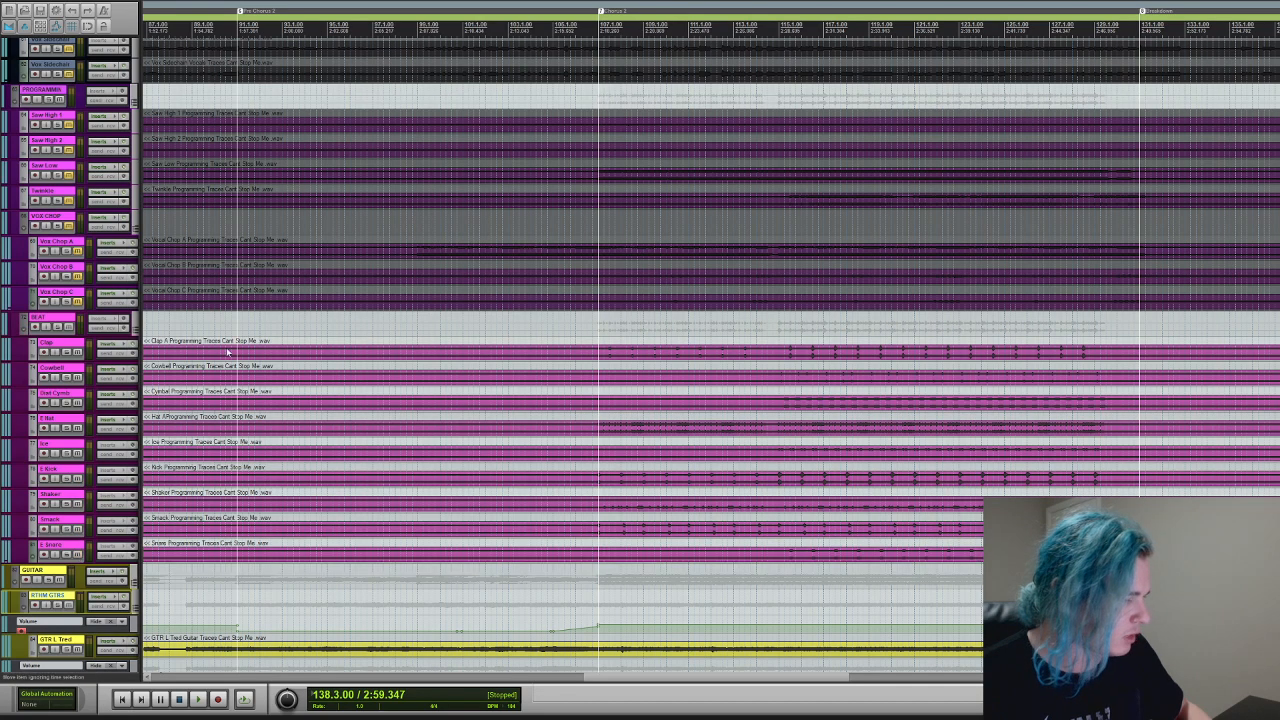
# - Solo the BEAT folder and place the edit cursor in the middle of the first Chorus, around bar 58
pyautogui.click(56, 328)
pyautogui.press('r')
pyautogui.press('r')
pyautogui.press('r')
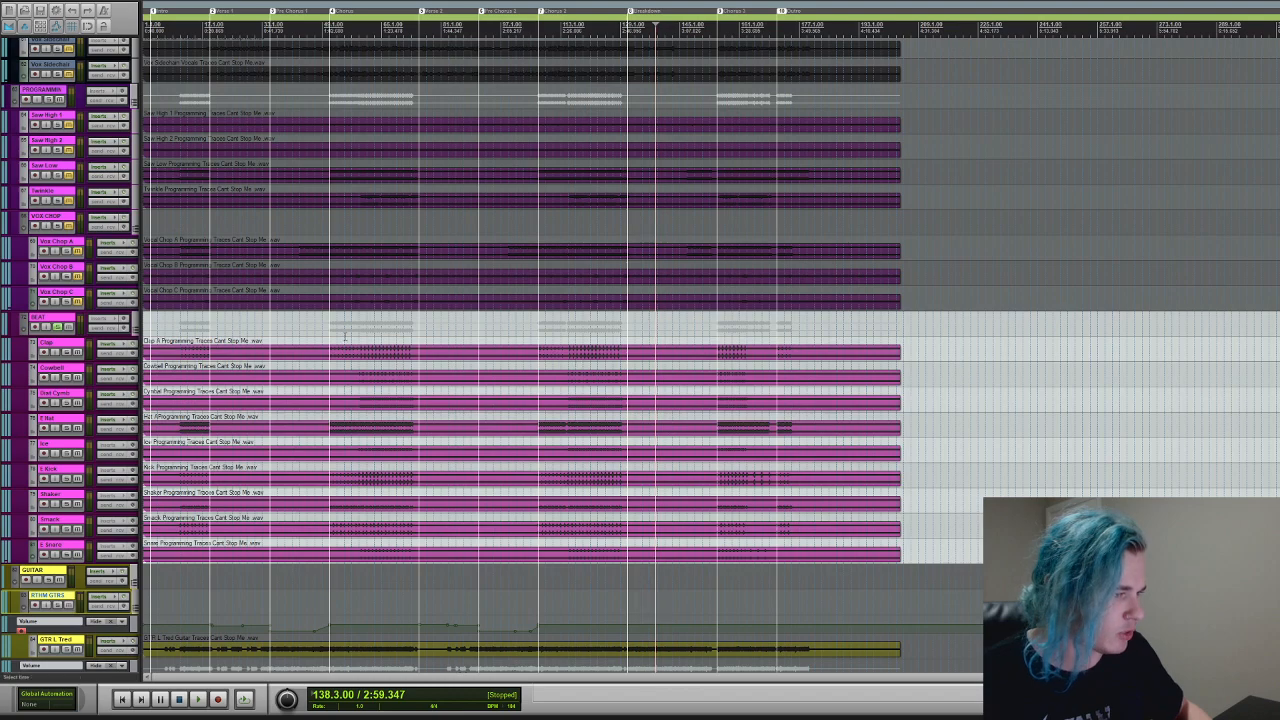
pyautogui.click(359, 333)
pyautogui.press('t')
pyautogui.press('t')
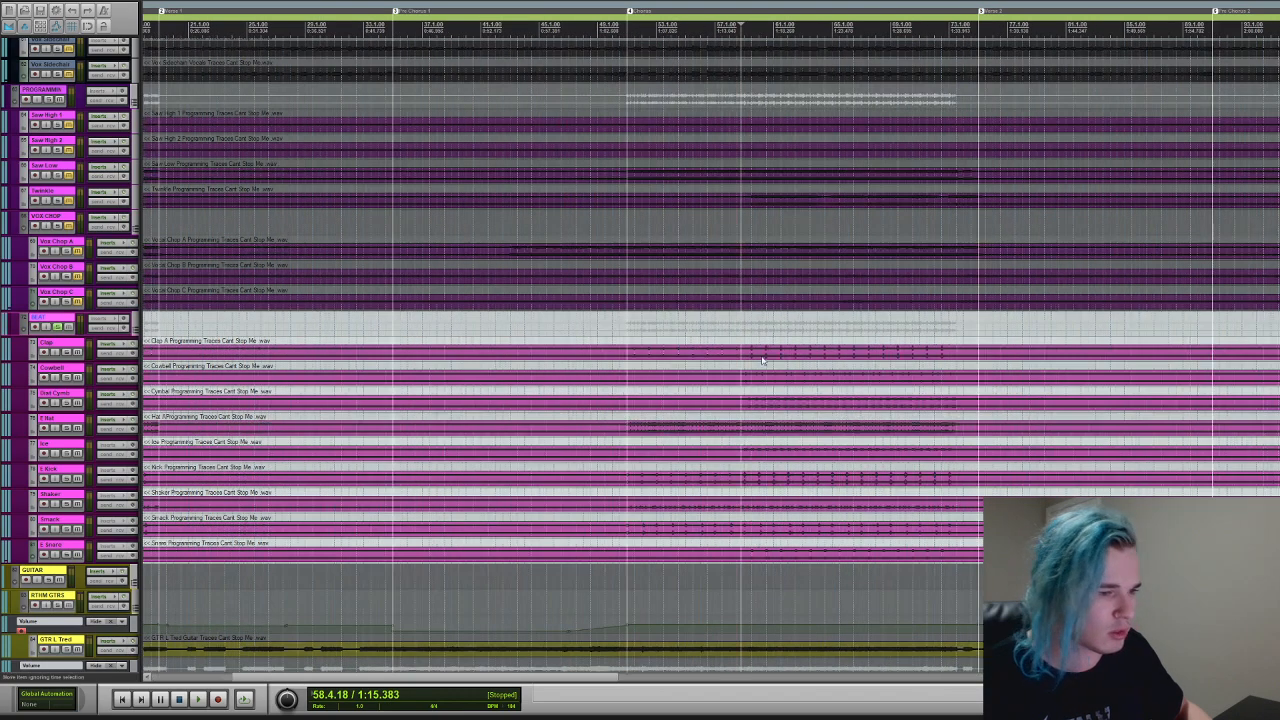
# - Play the soloed beat from the middle of the first Chorus, and play it again from near the Chorus start
pyautogui.press('space')
pyautogui.press('t')
pyautogui.press('t')
pyautogui.press('t')
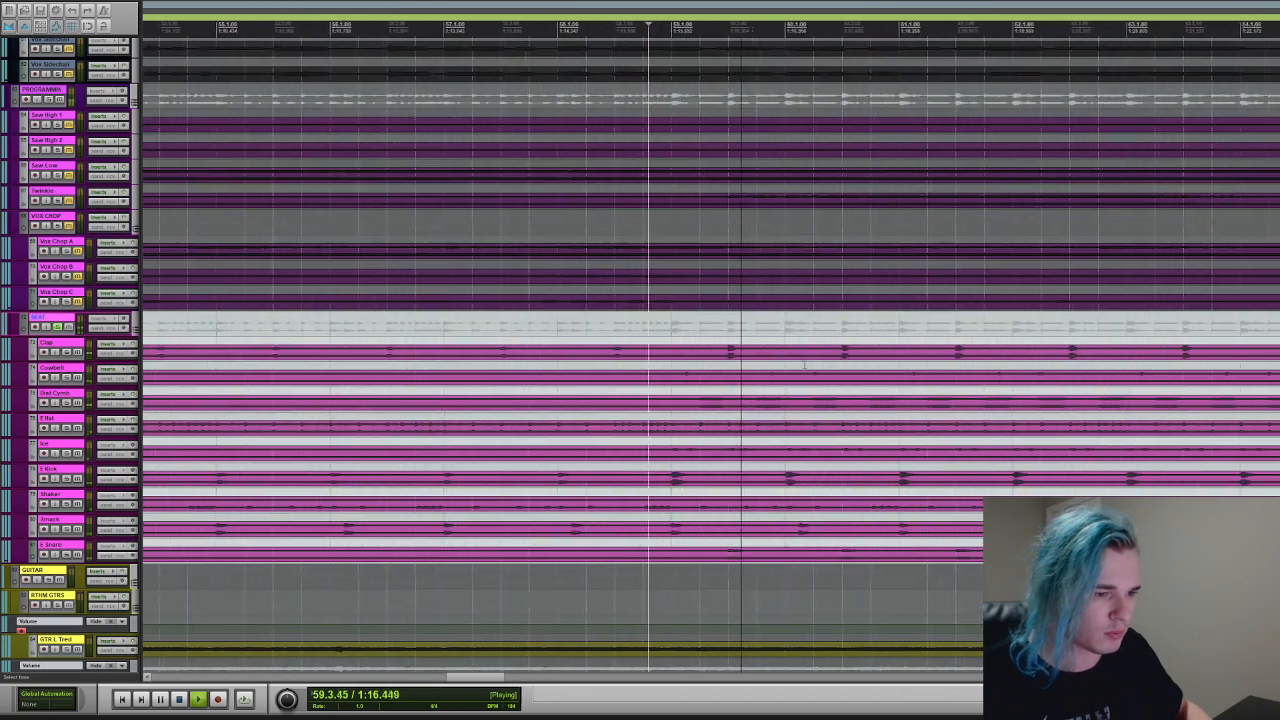
pyautogui.press('r')
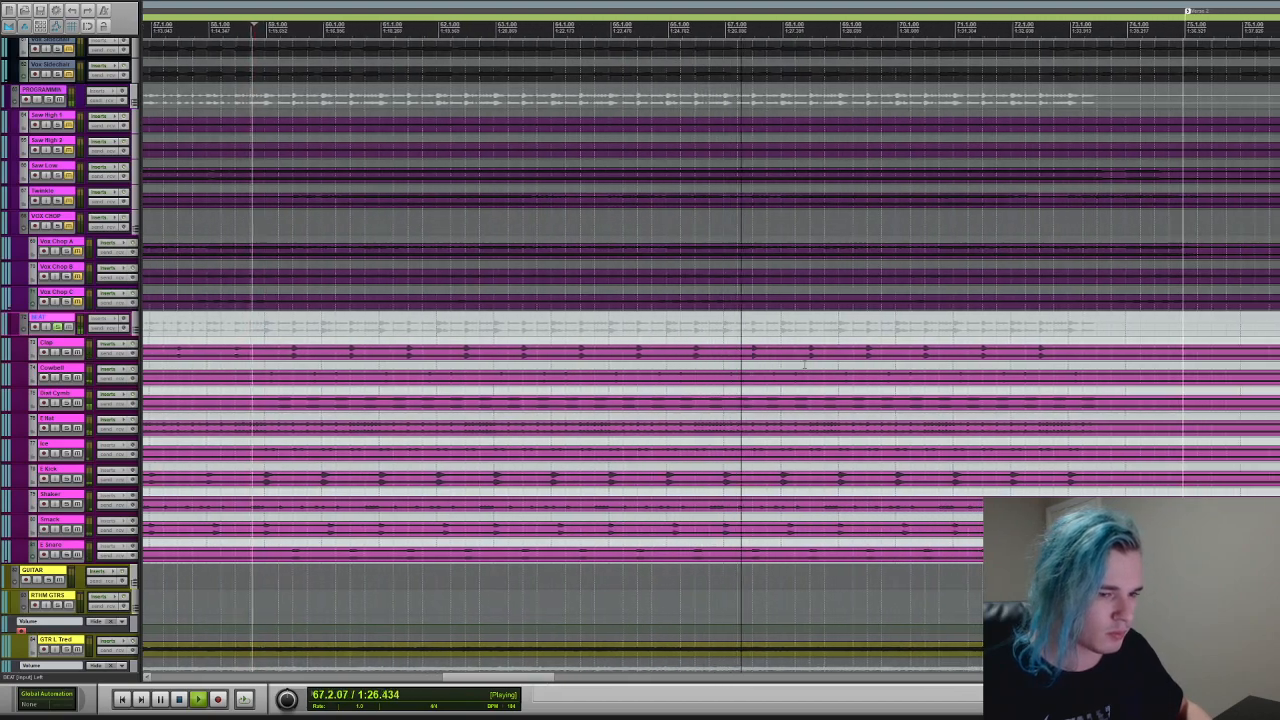
pyautogui.press('space')
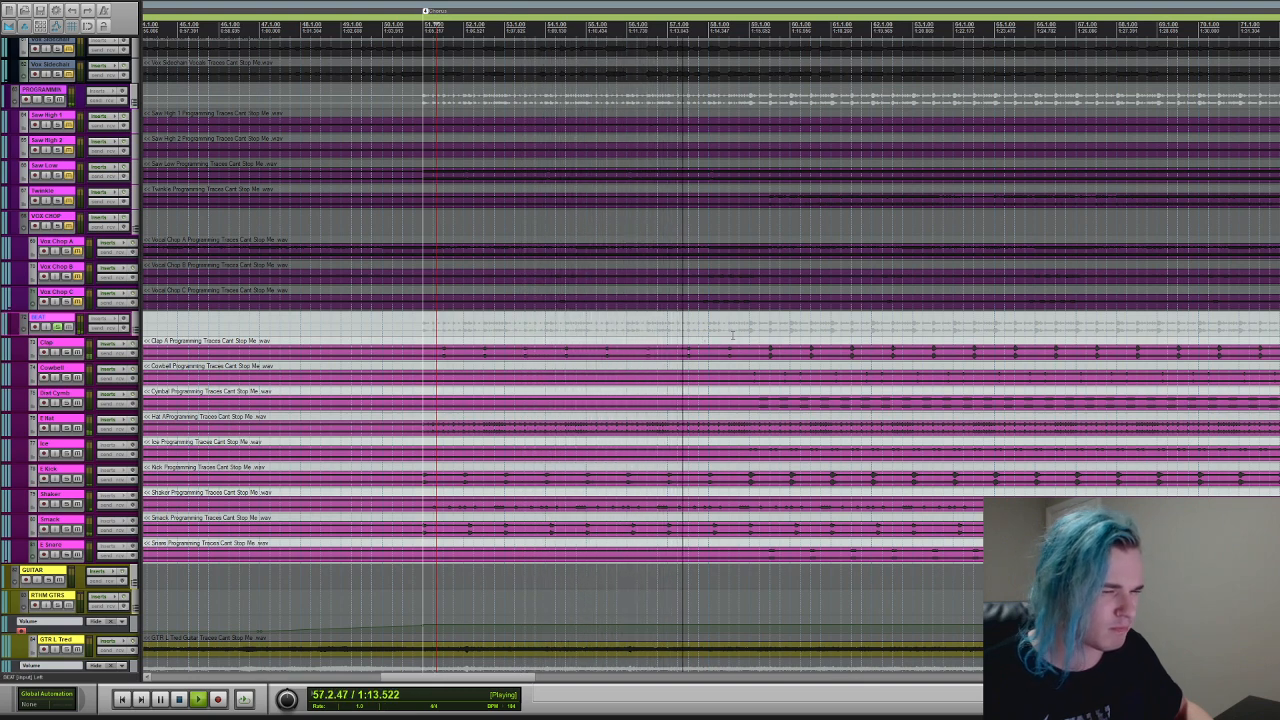
pyautogui.press('space')
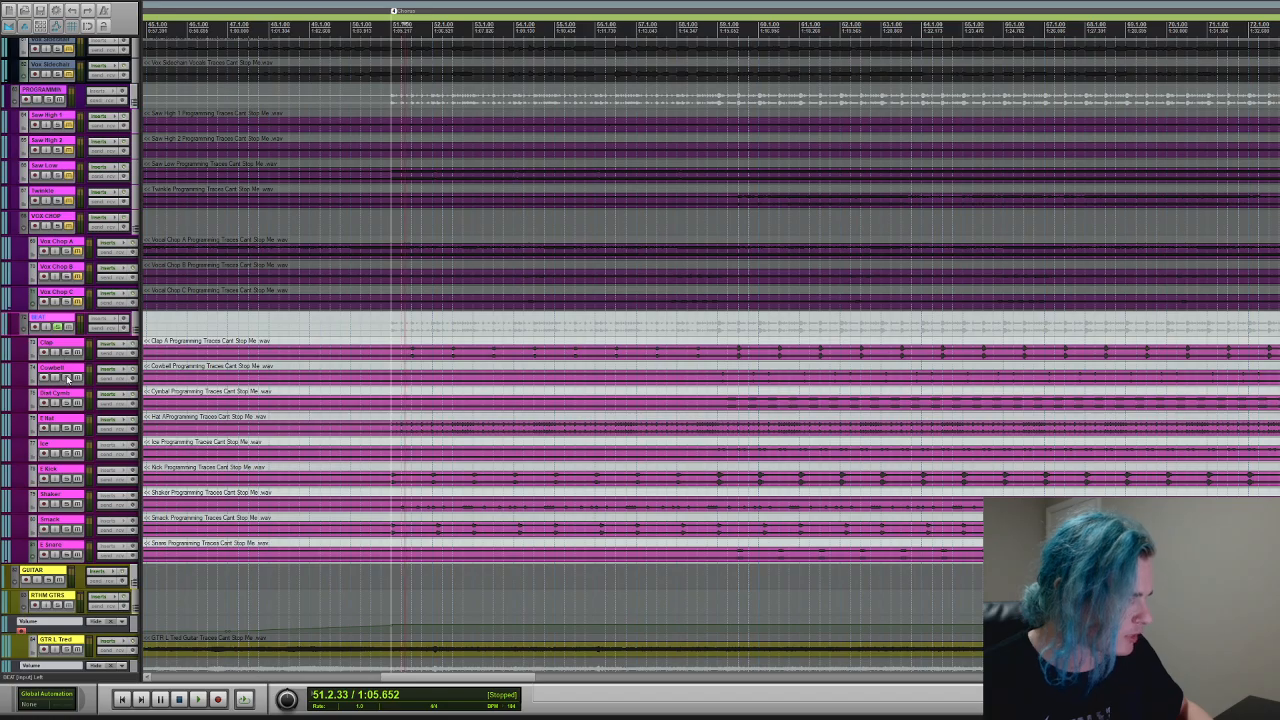
# - Solo the cowbell track, play it from around bar 59 in the Chorus, and take the solo off again
pyautogui.click(304, 380)
pyautogui.click(748, 384)
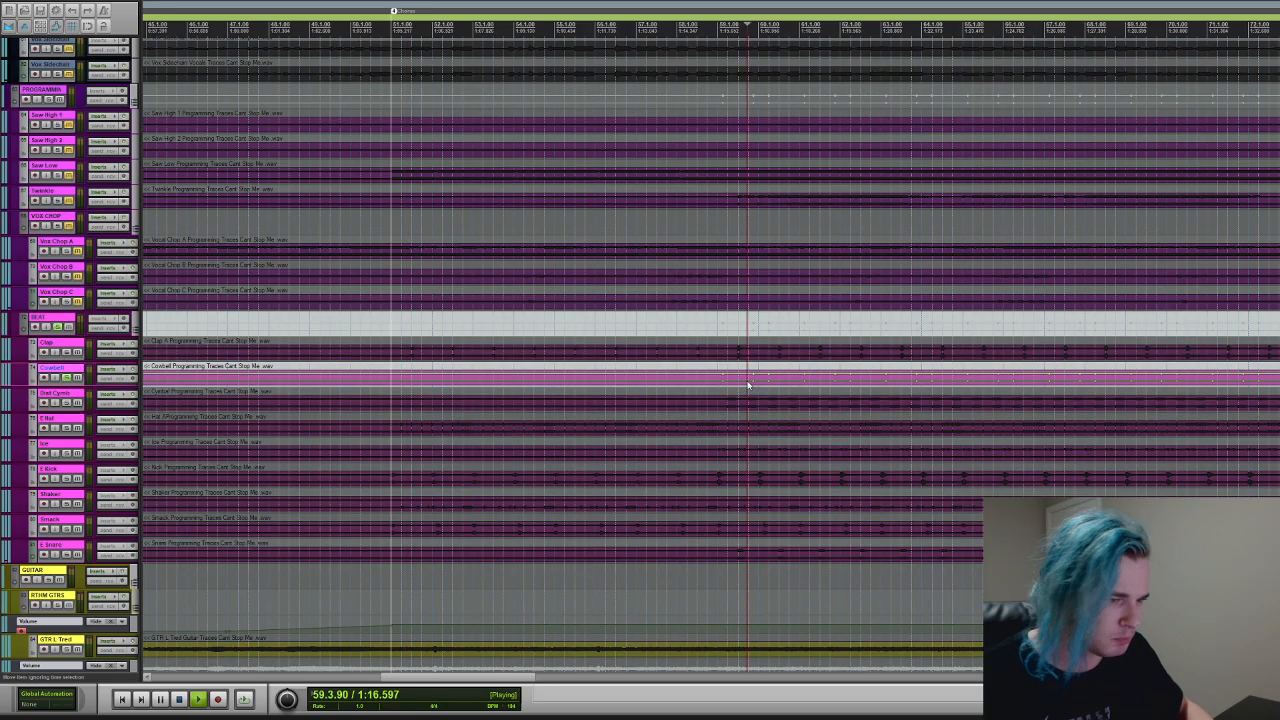
pyautogui.click(68, 380)
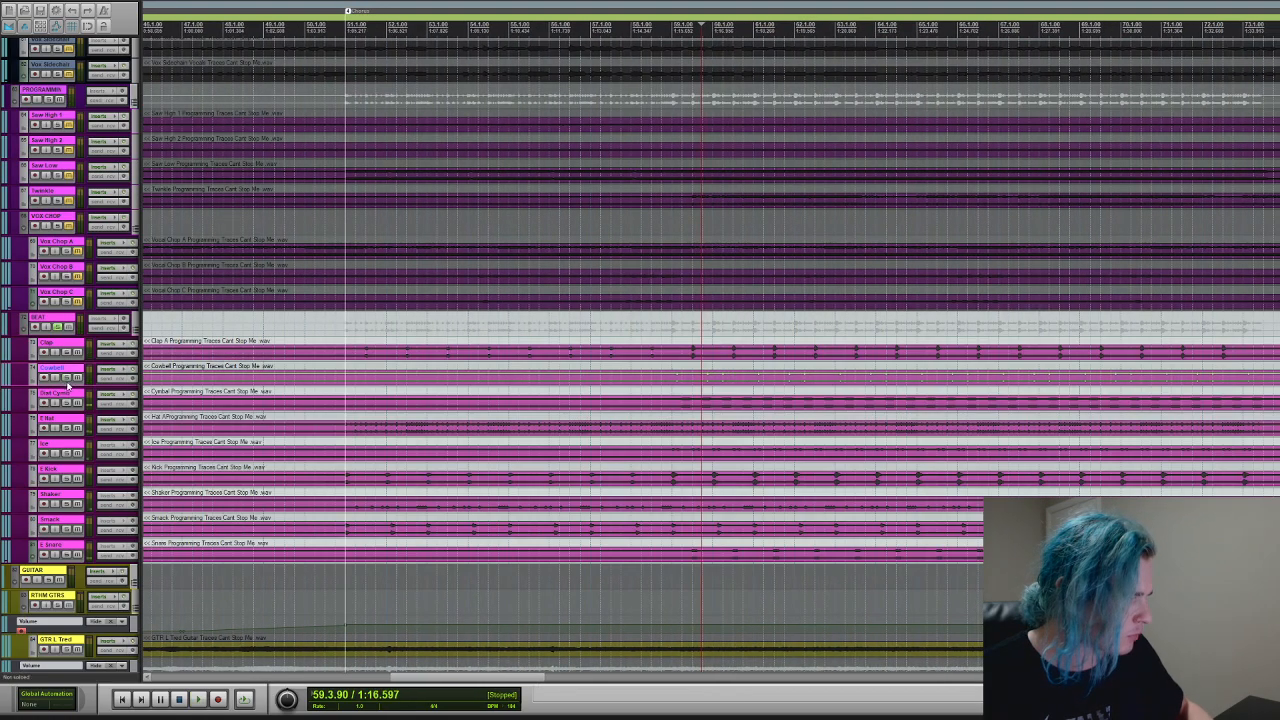
# - Audition the cymbal track and the electronic hat track from bar 59, soloing each in turn and unsoloing it after playback
pyautogui.click(68, 404)
pyautogui.press('space')
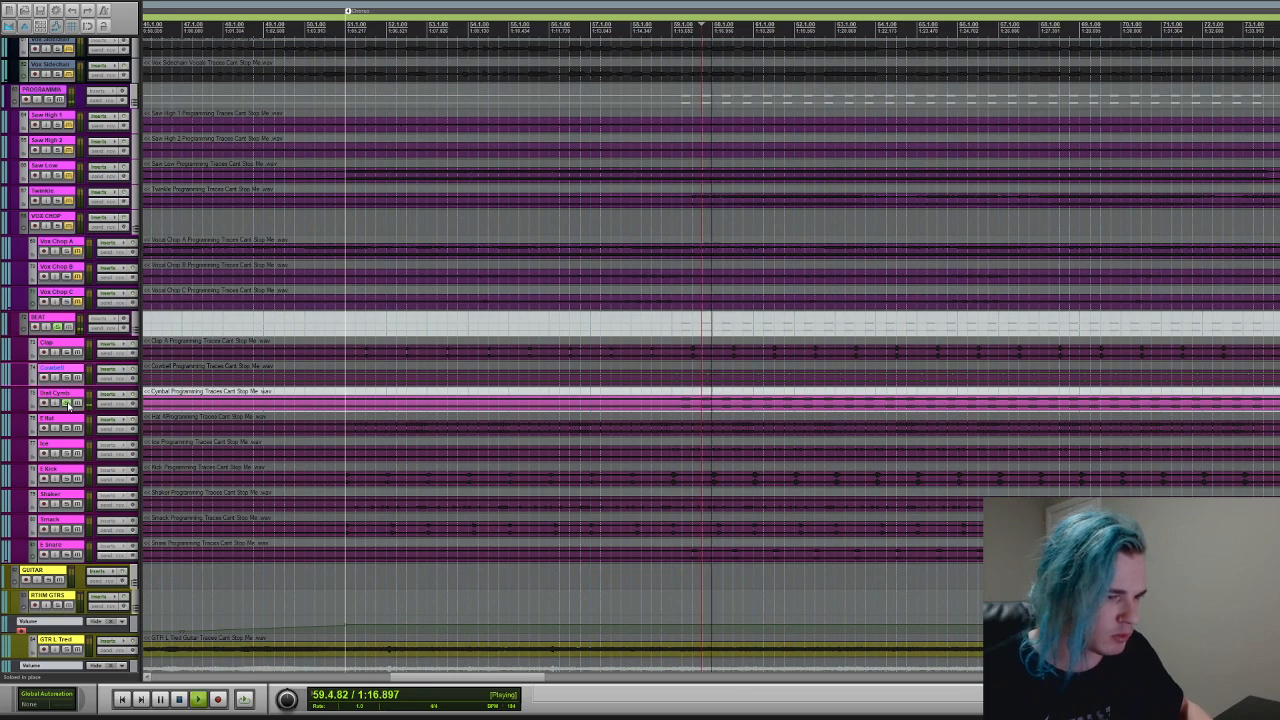
pyautogui.press('space')
pyautogui.click(70, 403)
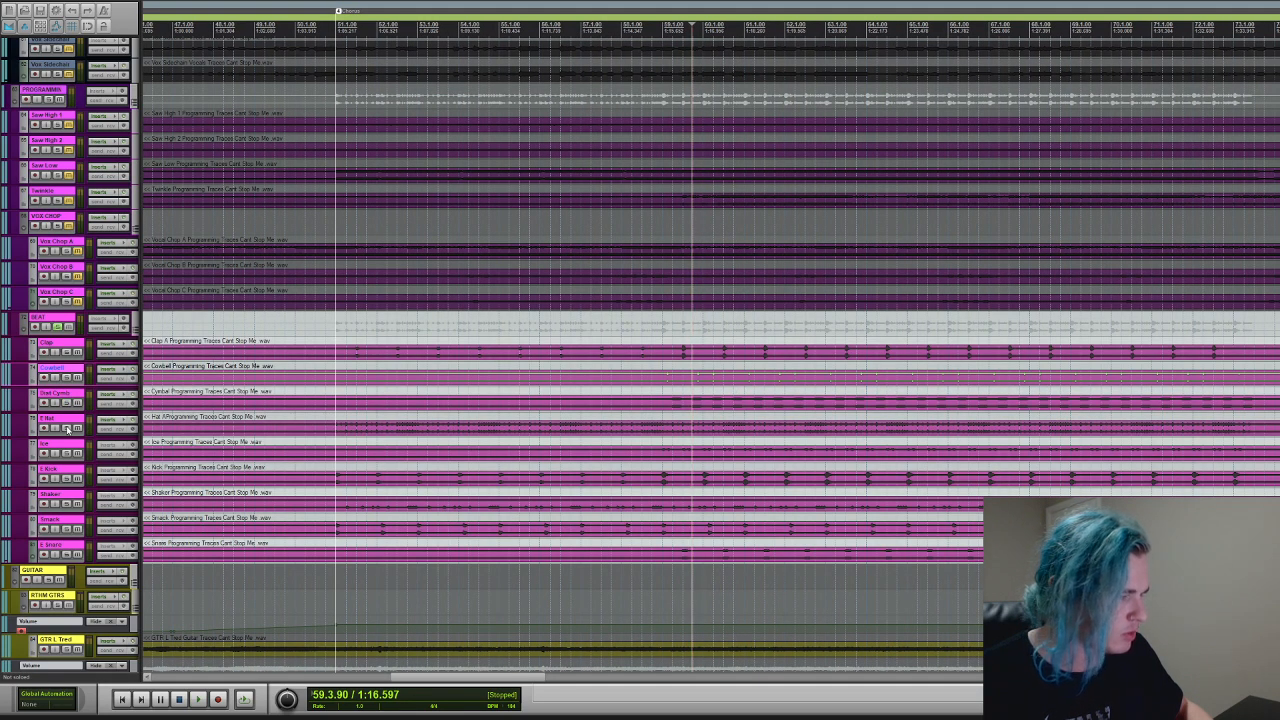
pyautogui.click(67, 428)
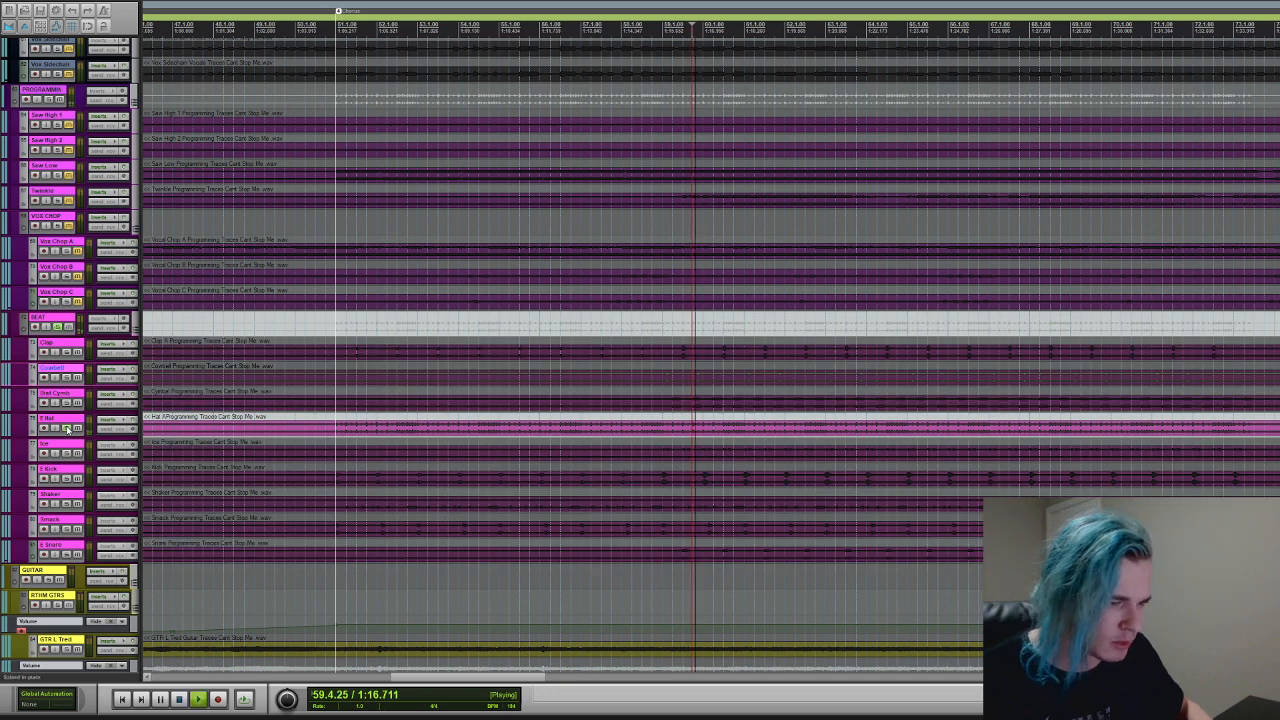
pyautogui.click(67, 428)
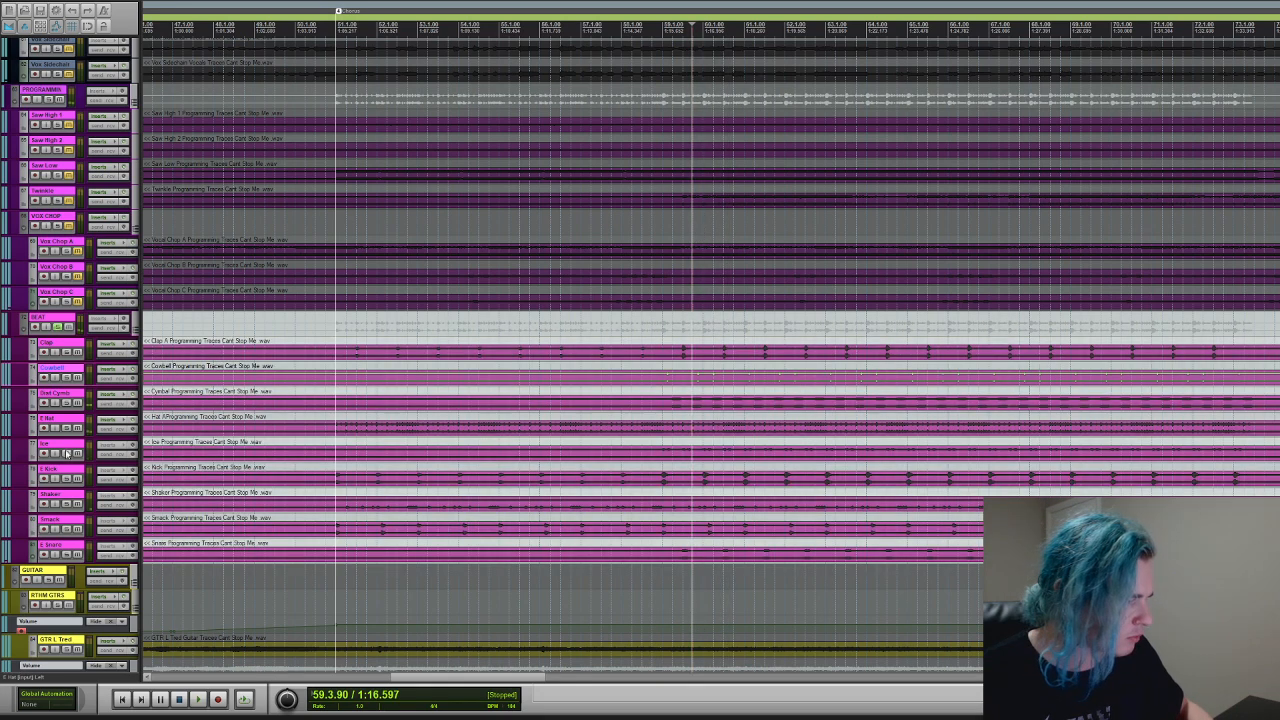
# - Audition the Ice track and the E Kick track of the BEAT group one at a time in solo
pyautogui.click(67, 453)
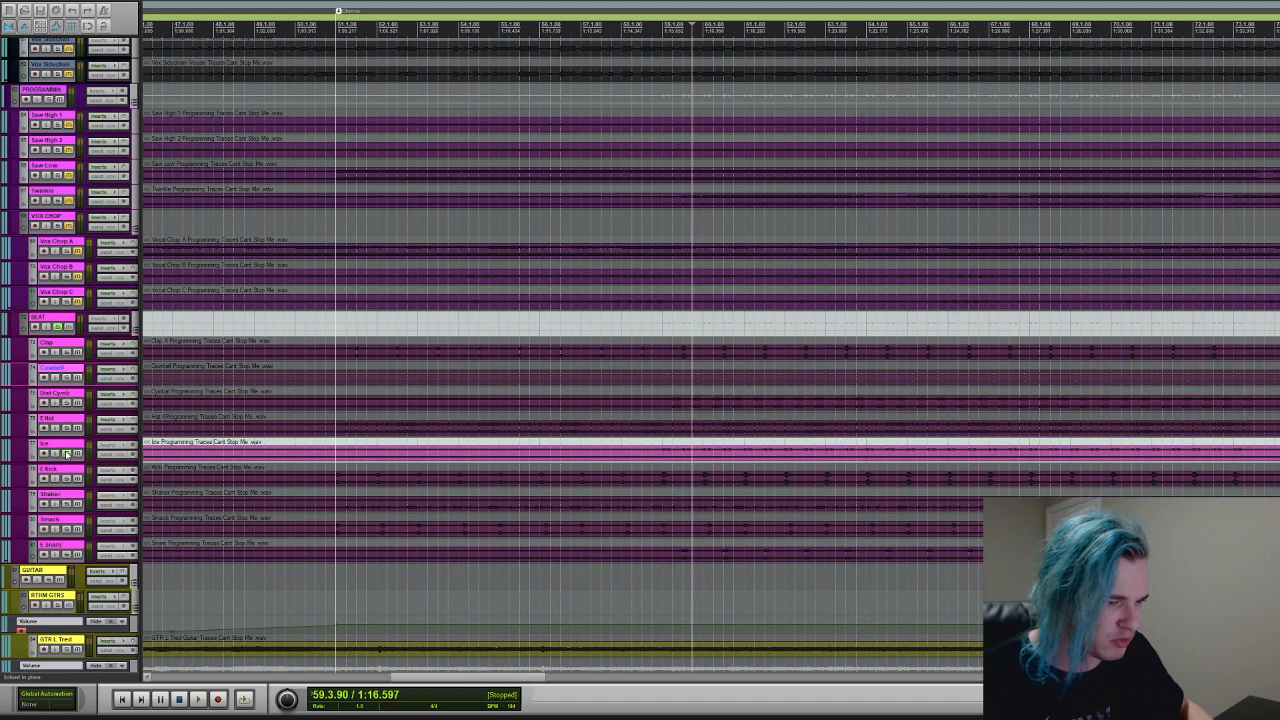
pyautogui.press('space')
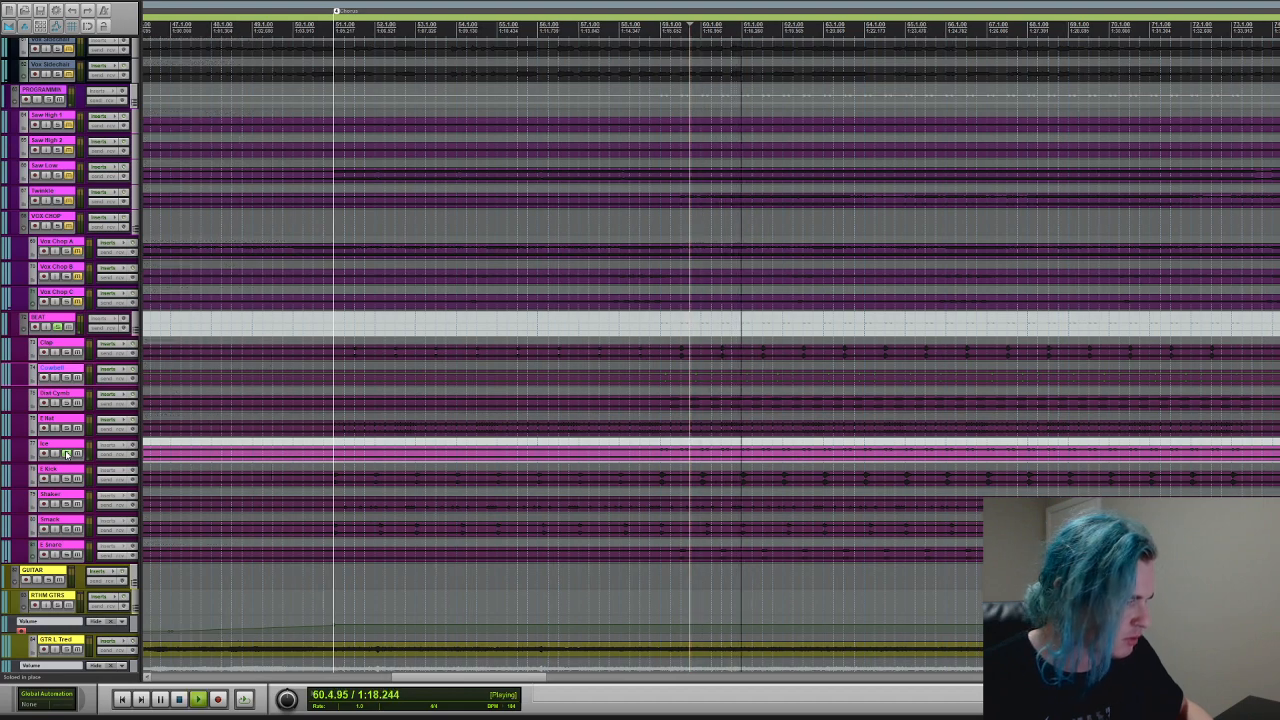
pyautogui.click(67, 453)
pyautogui.click(67, 478)
pyautogui.press('space')
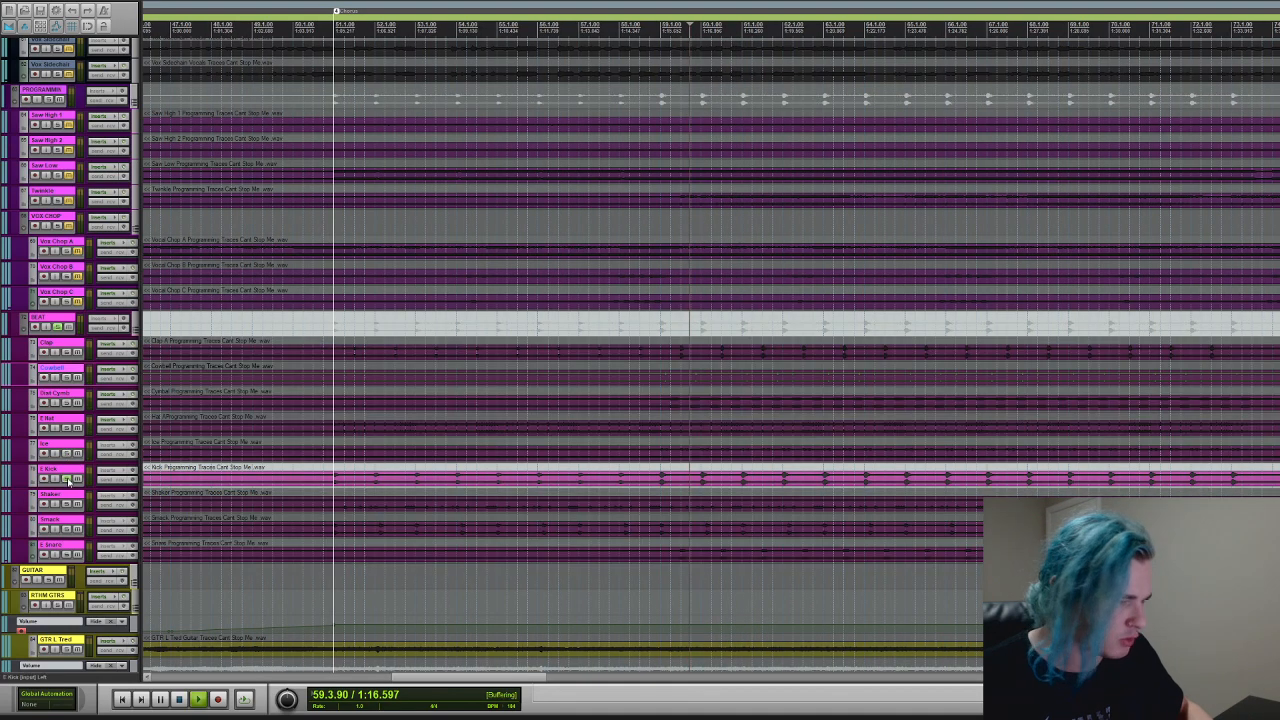
pyautogui.press('space')
pyautogui.click(67, 478)
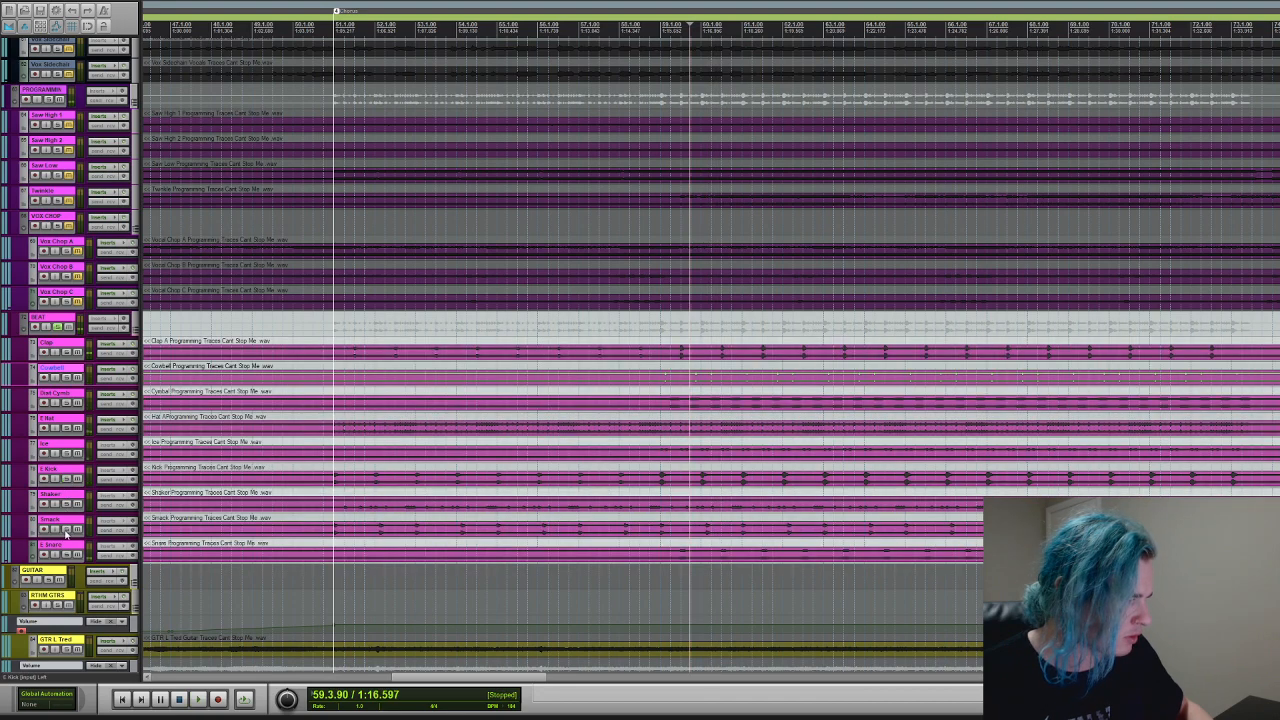
# - Audition the E Snare track and the Smack track one at a time in solo, clearing each solo after playback
pyautogui.click(66, 555)
pyautogui.press('space')
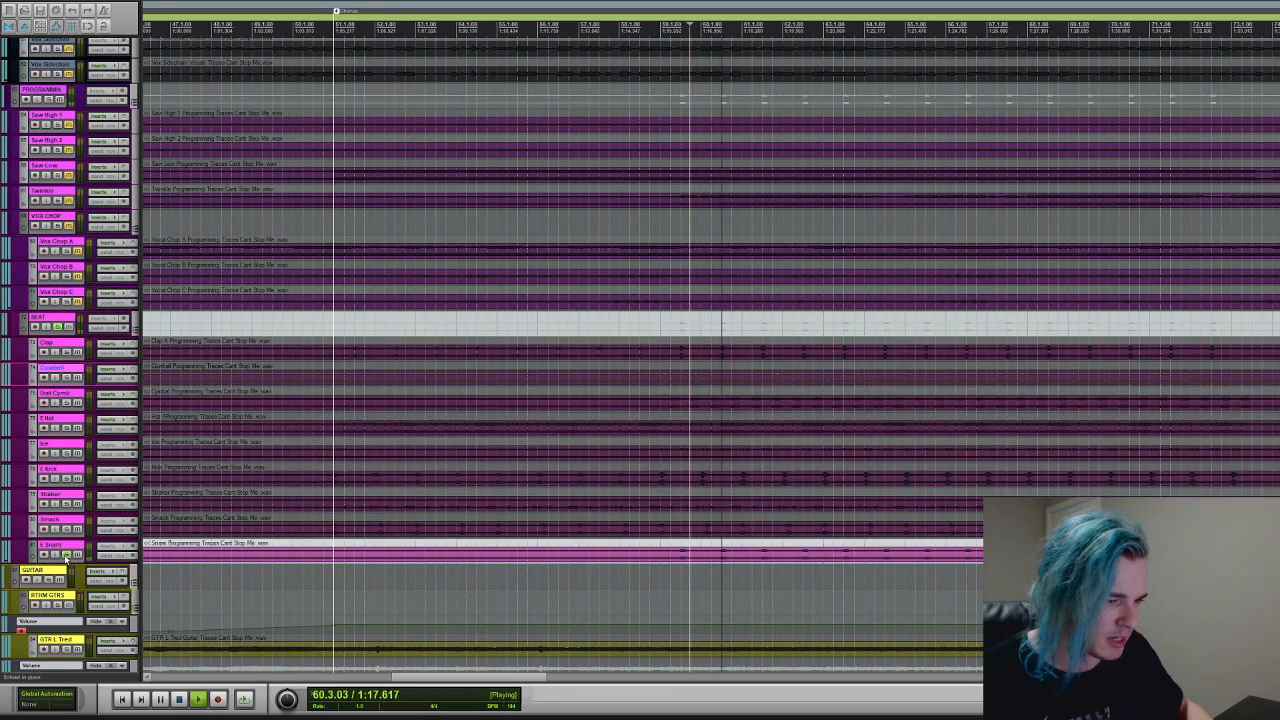
pyautogui.press('space')
pyautogui.click(66, 555)
pyautogui.click(68, 529)
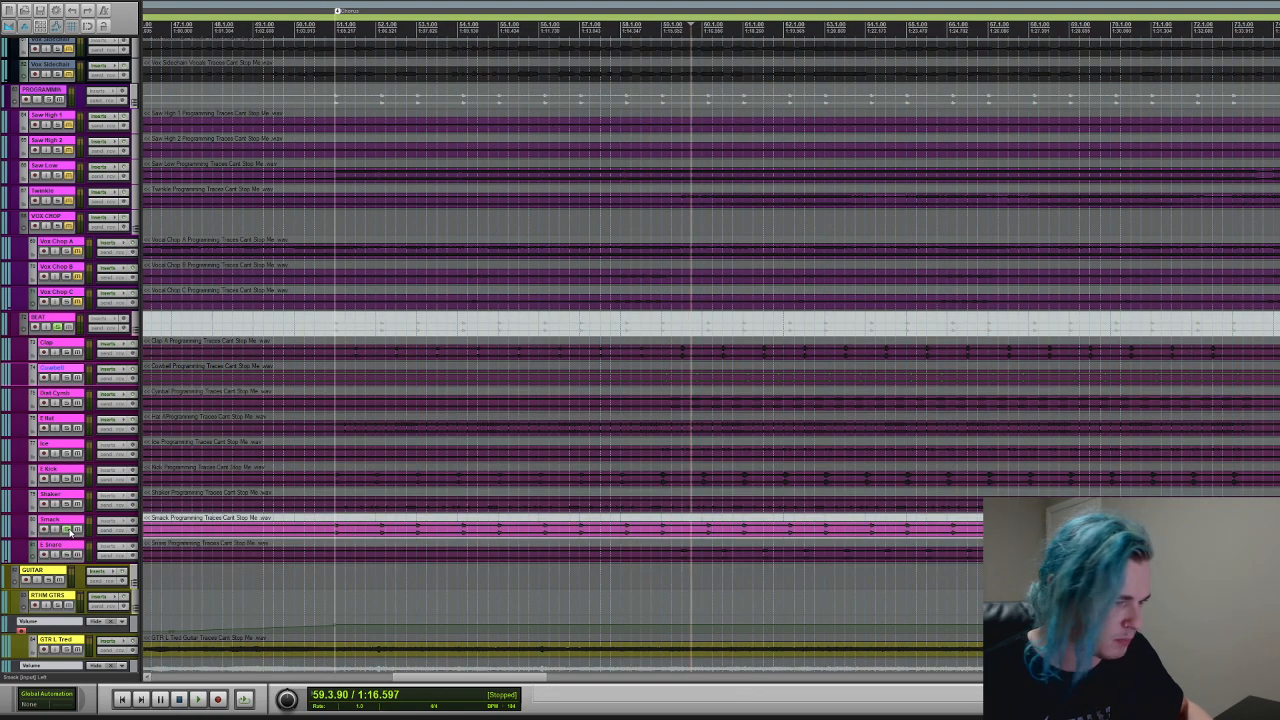
pyautogui.press('space')
pyautogui.click(68, 529)
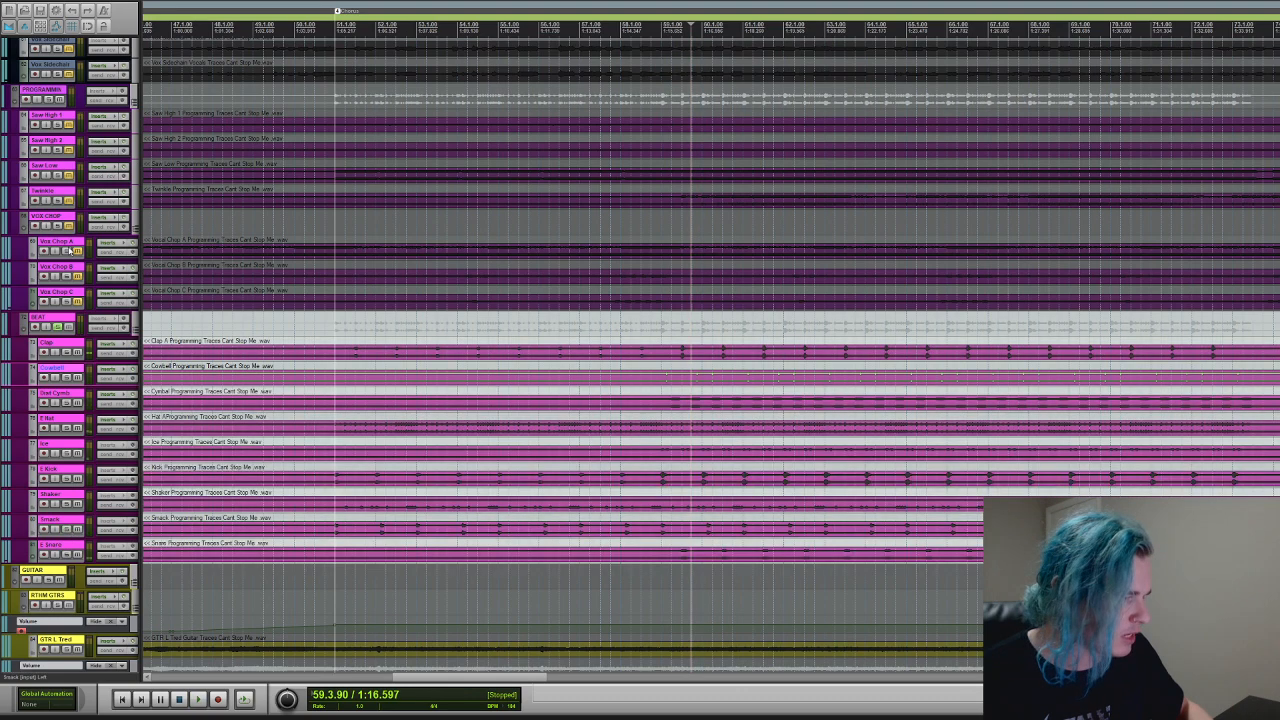
# - Audition the Clap track in solo from about bar 59, and clear its solo after playback
pyautogui.click(68, 352)
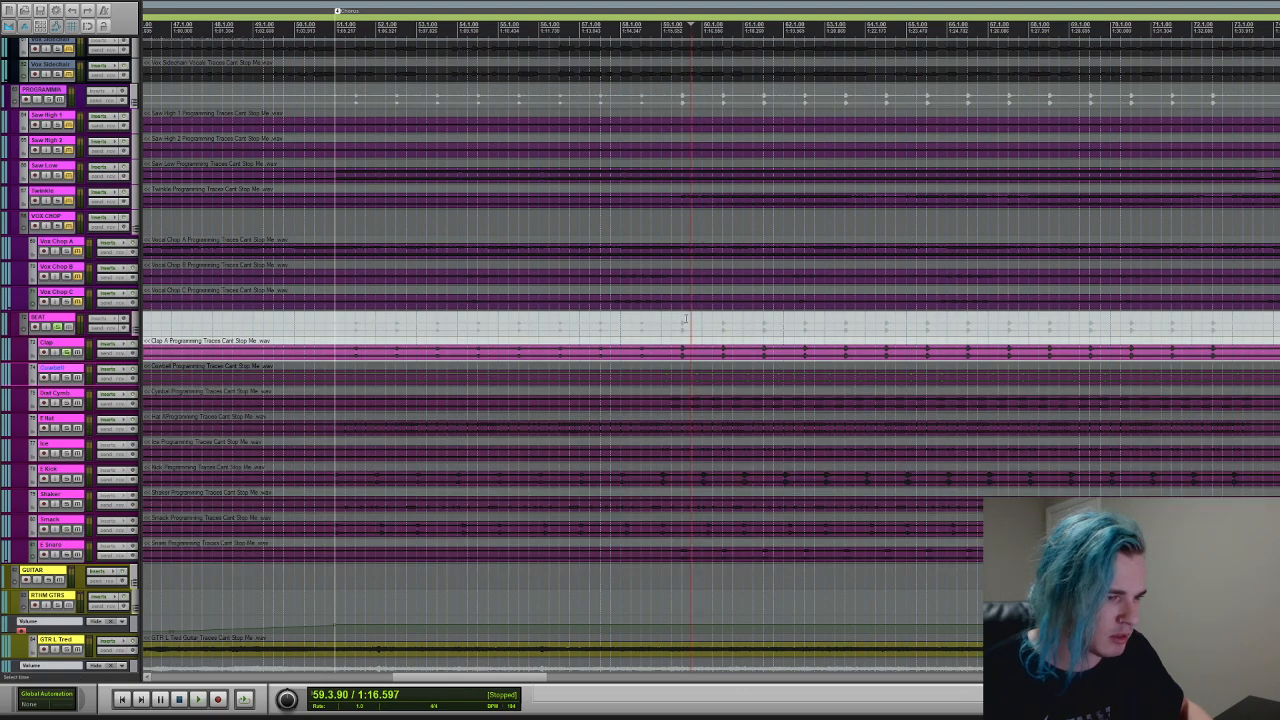
pyautogui.click(680, 325)
pyautogui.press('space')
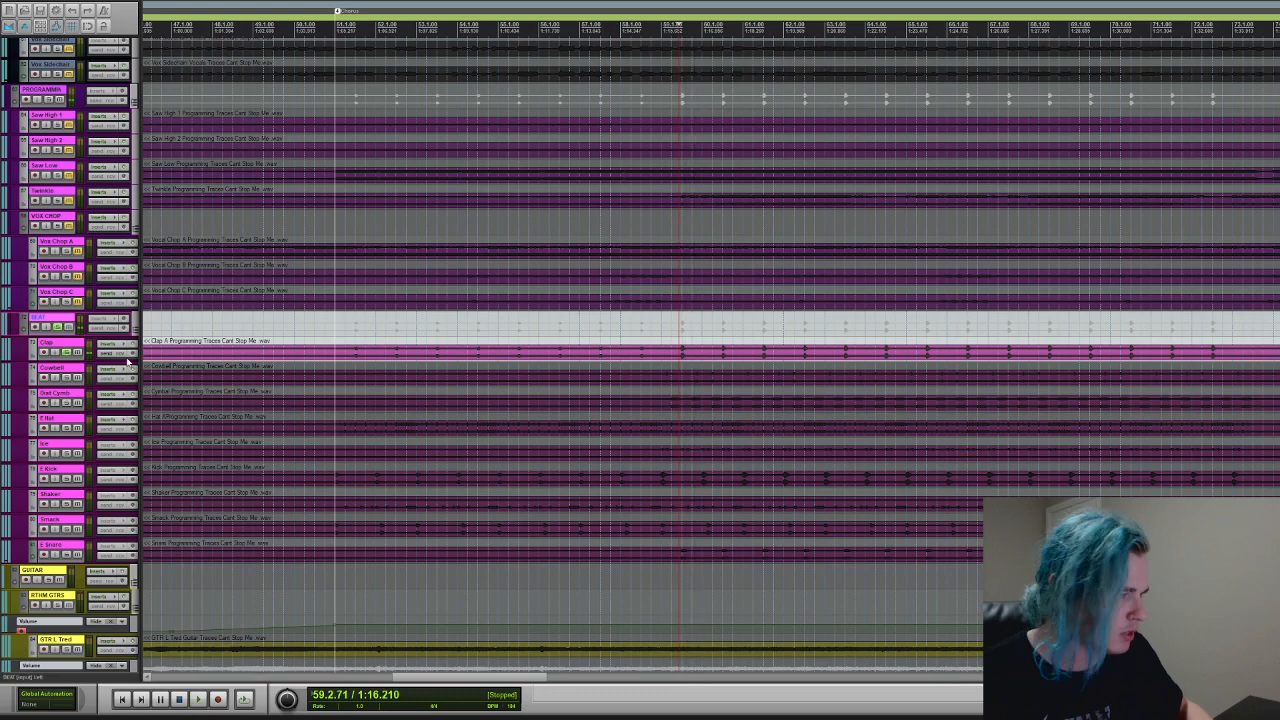
pyautogui.click(76, 352)
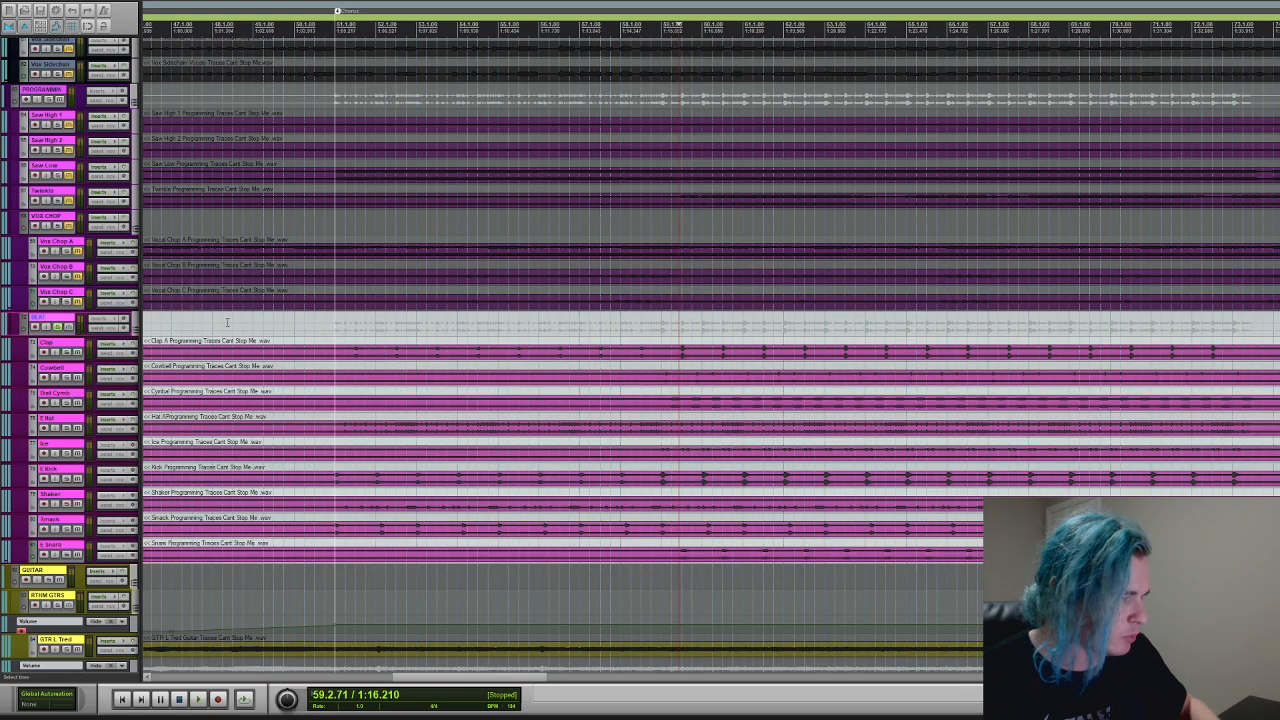
# - Clear the BEAT group's solo and toggle its mute during playback to compare the mix with and without it
pyautogui.click(58, 326)
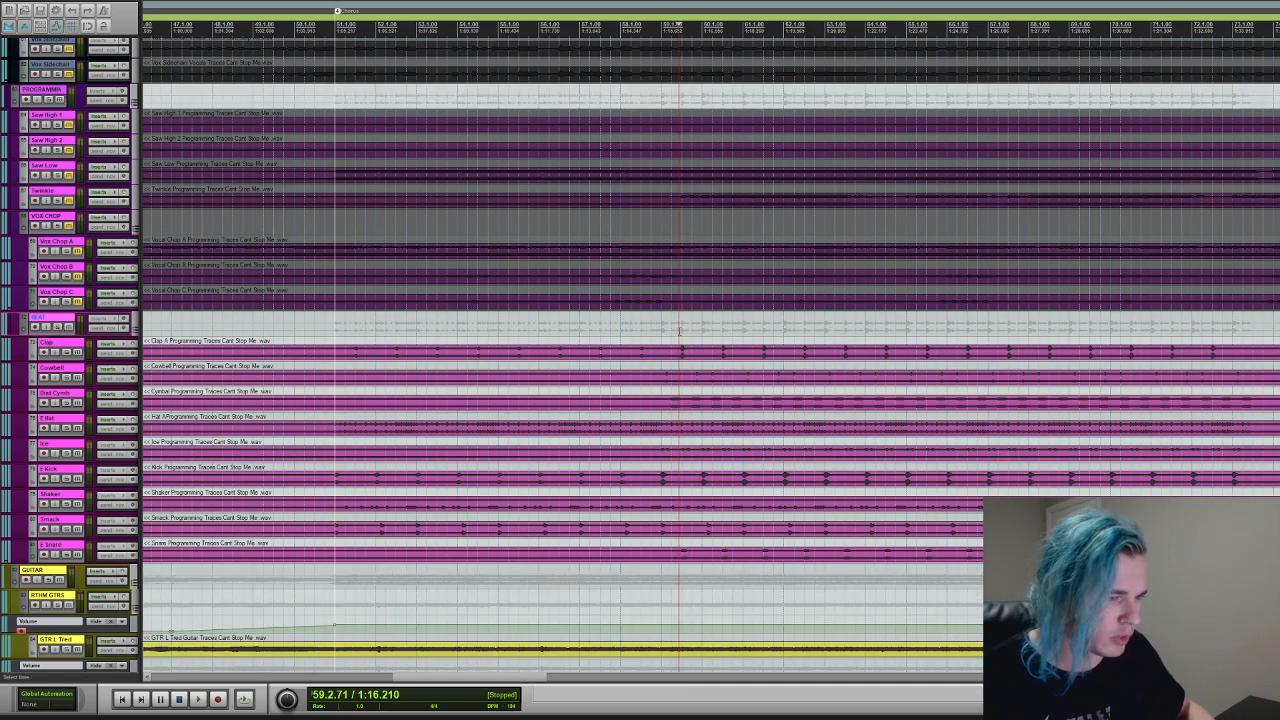
pyautogui.click(67, 327)
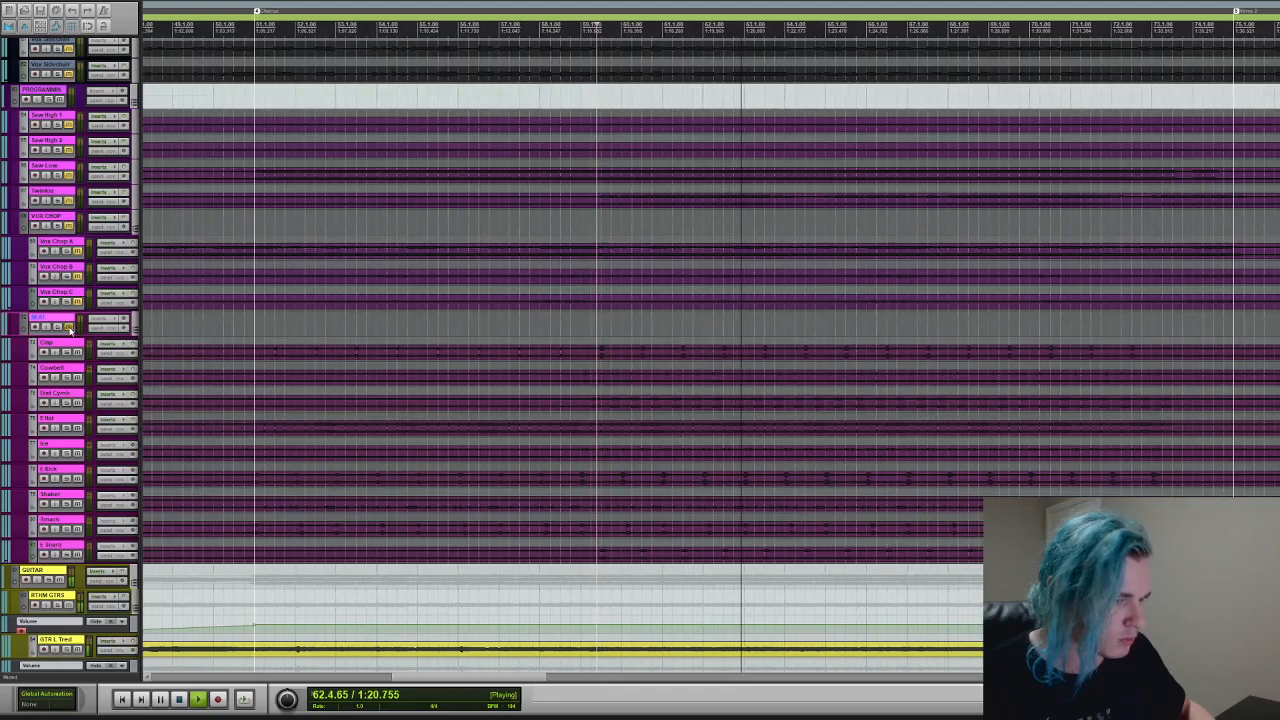
pyautogui.click(67, 327)
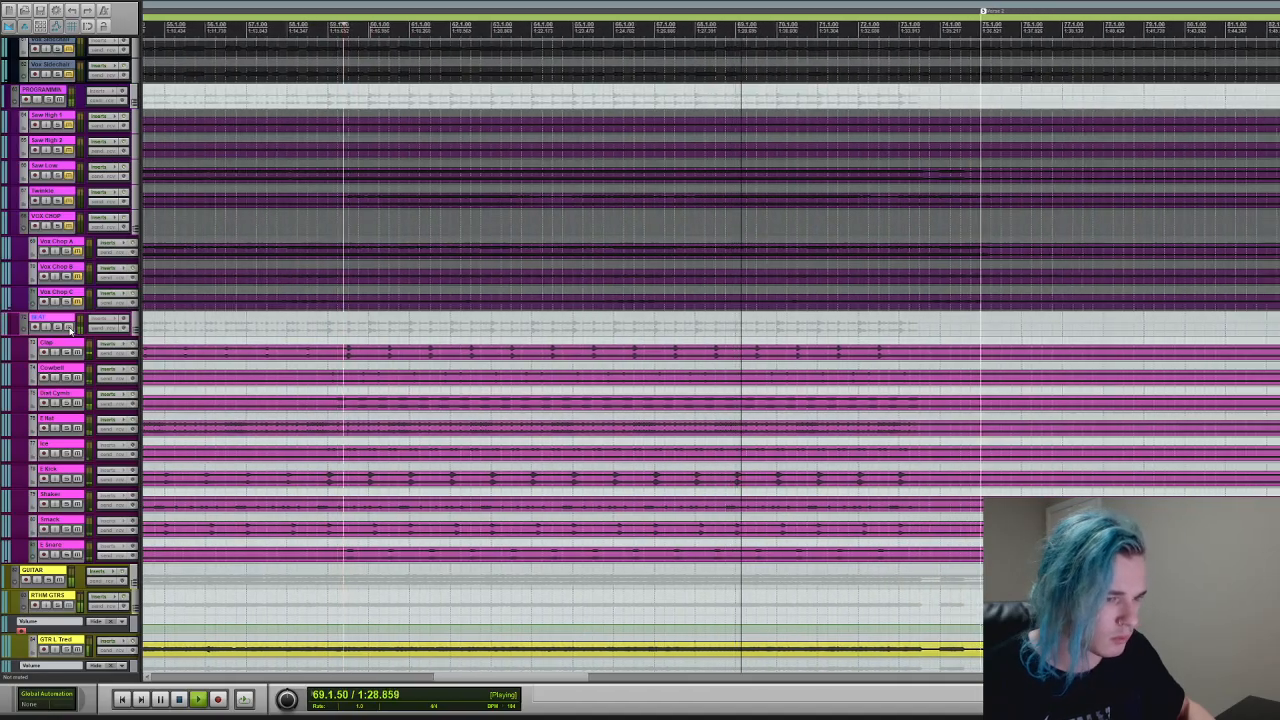
pyautogui.click(69, 328)
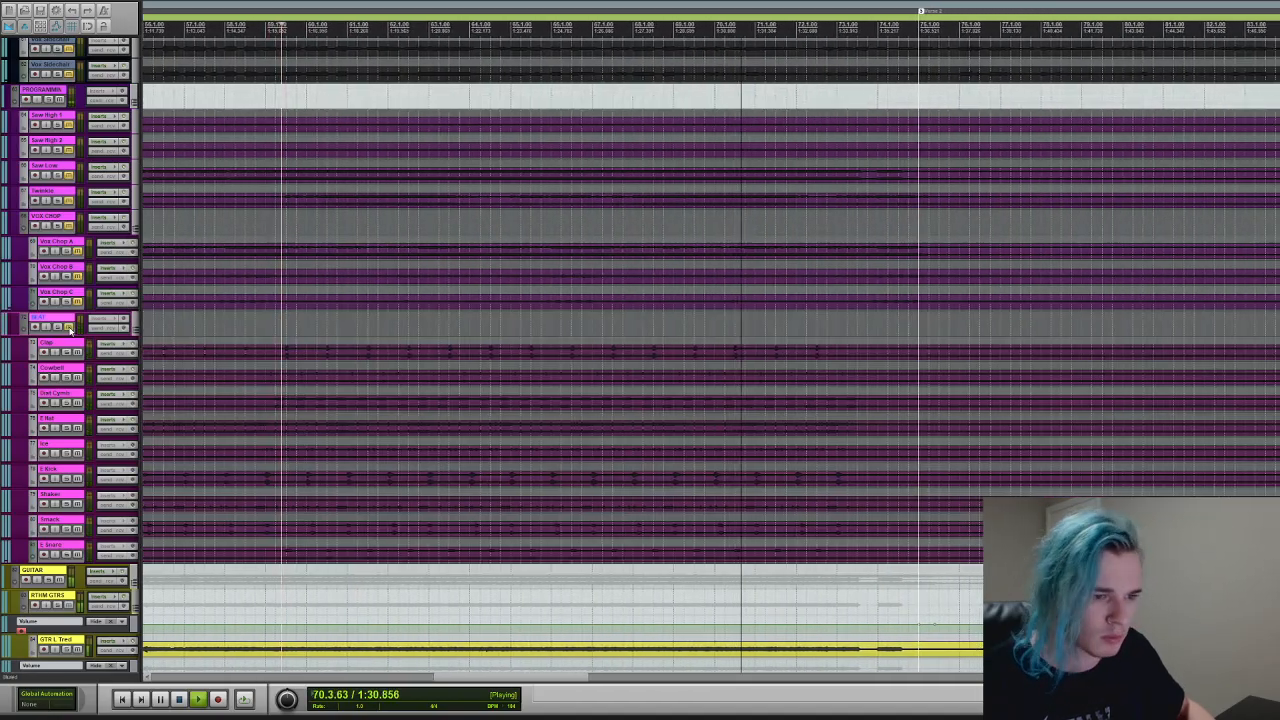
pyautogui.click(69, 328)
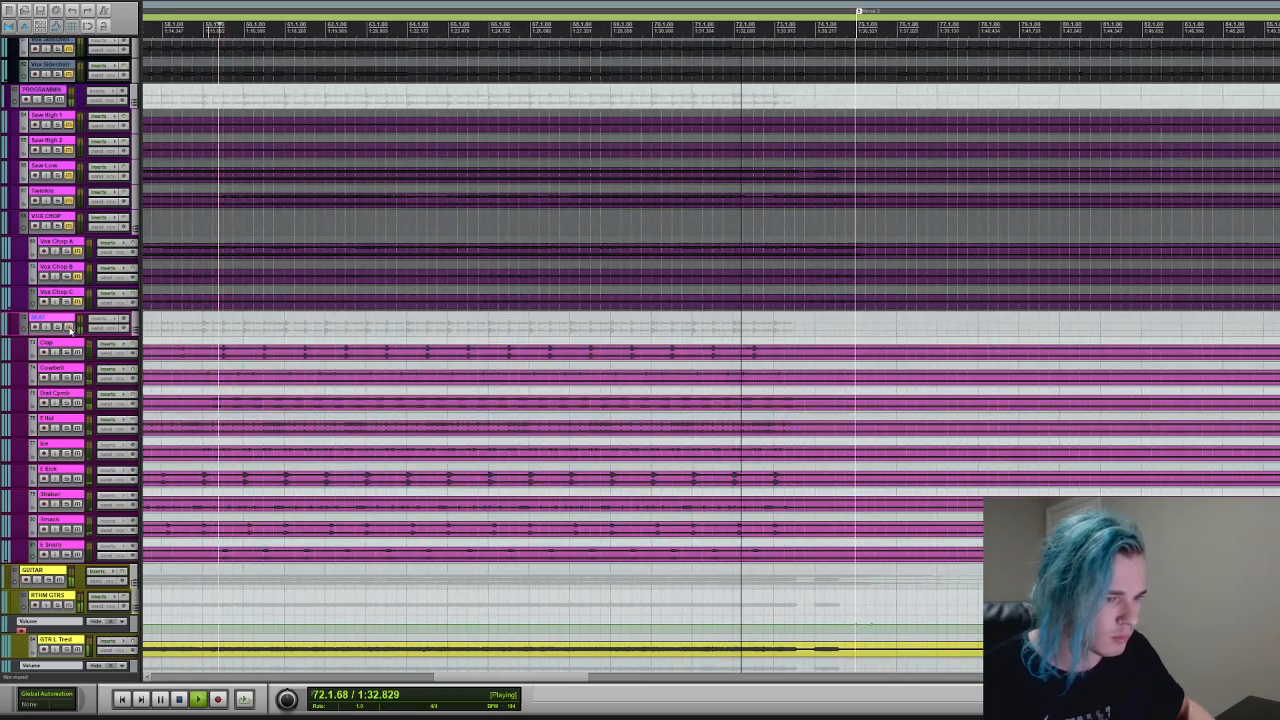
# - Unmute the VOX CHOP group, audition it in solo from about bar 56, and clear its solo
pyautogui.press('r')
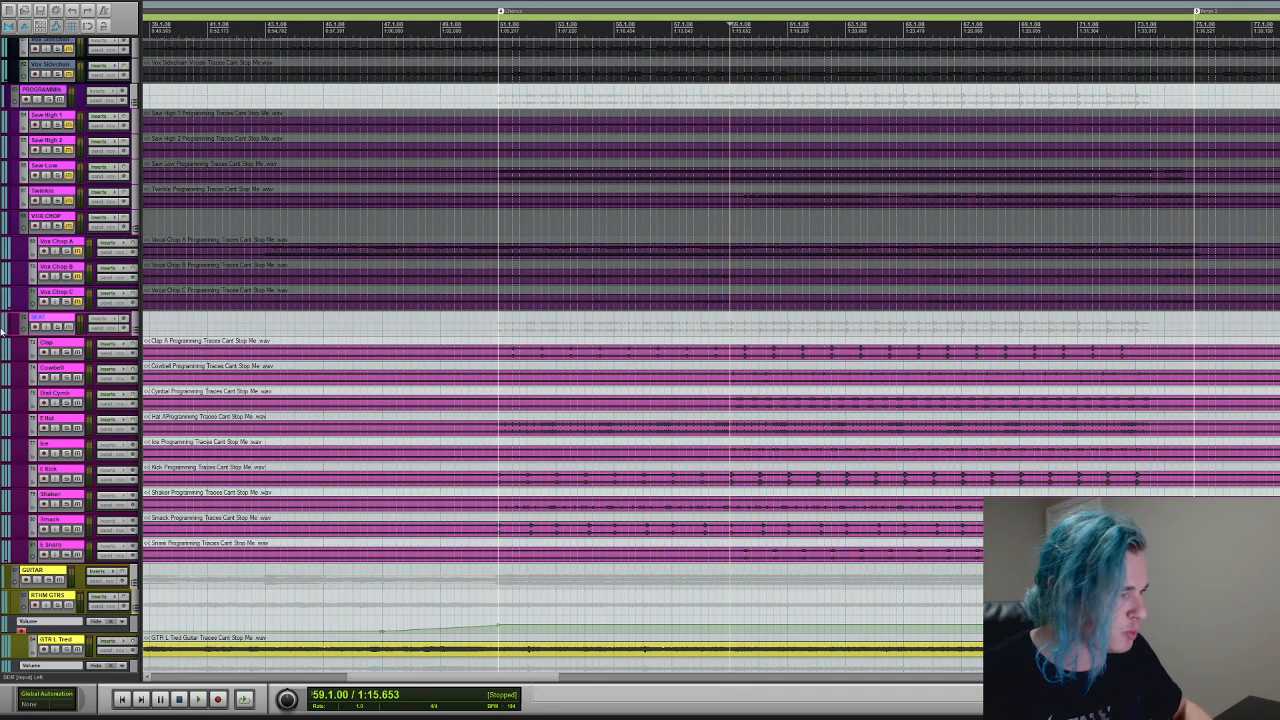
pyautogui.scroll(1, 336, 313)
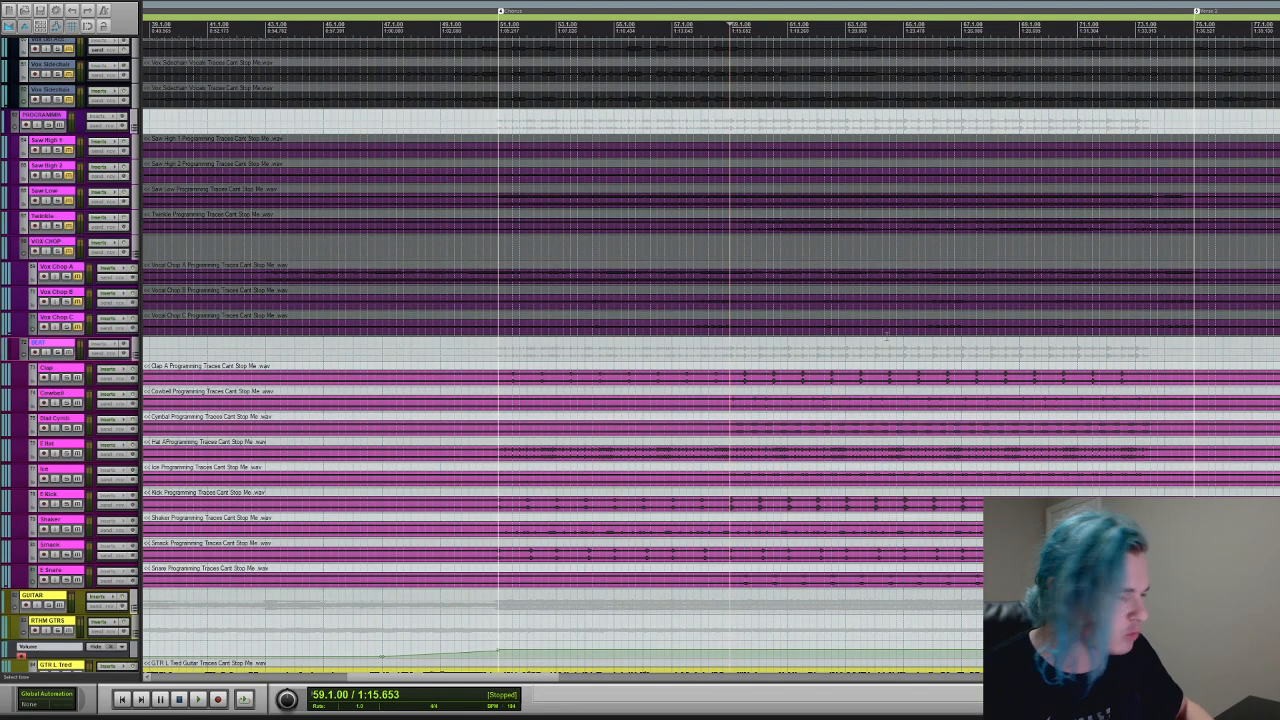
pyautogui.scroll(5, 336, 313)
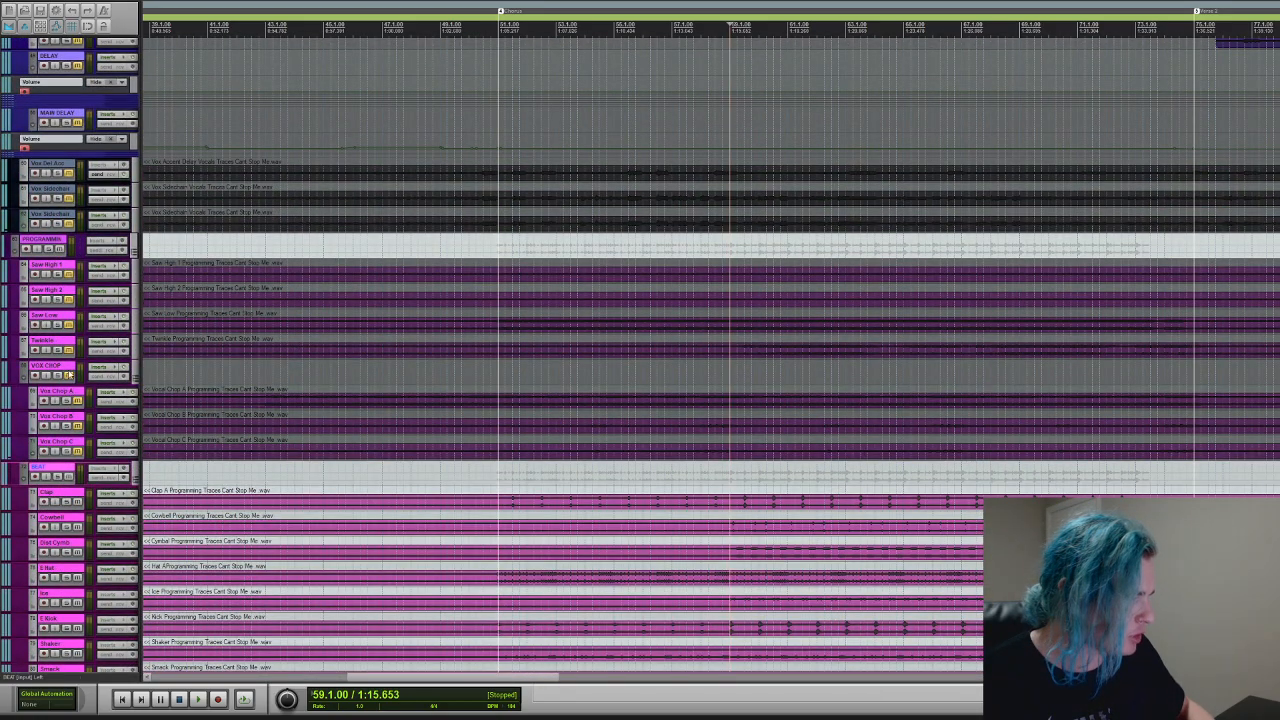
pyautogui.click(70, 376)
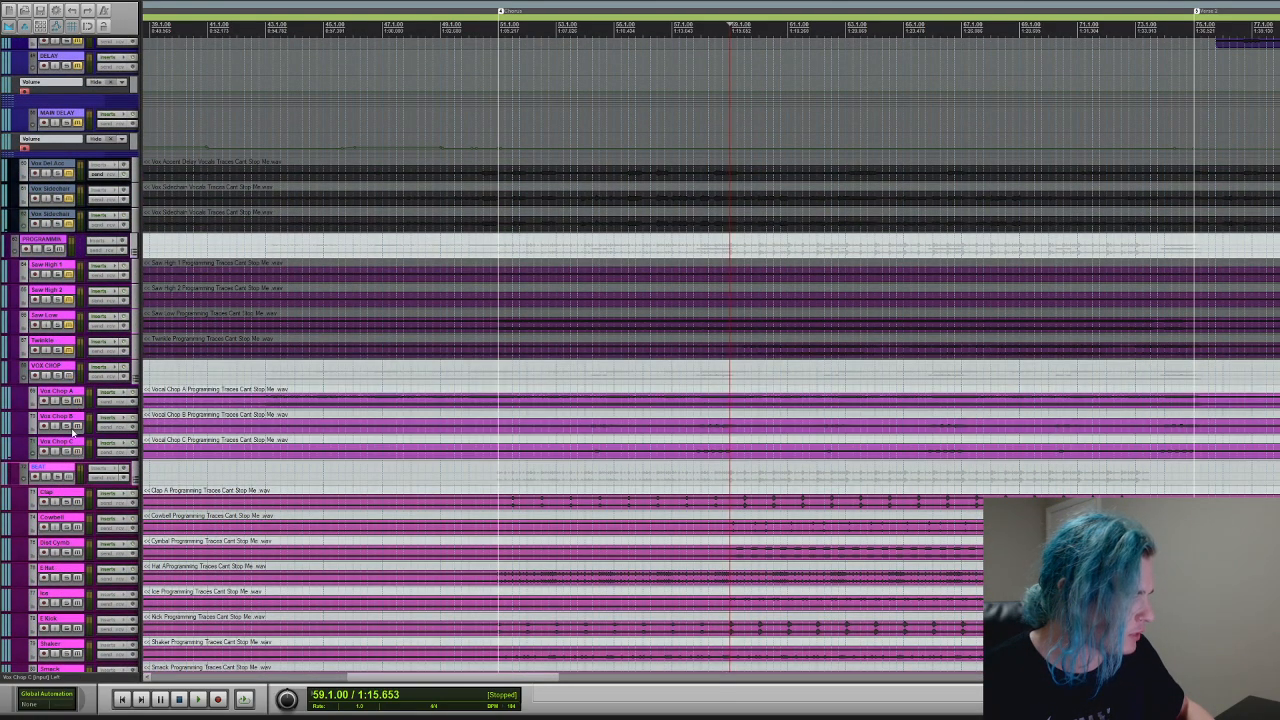
pyautogui.click(644, 376)
pyautogui.press('space')
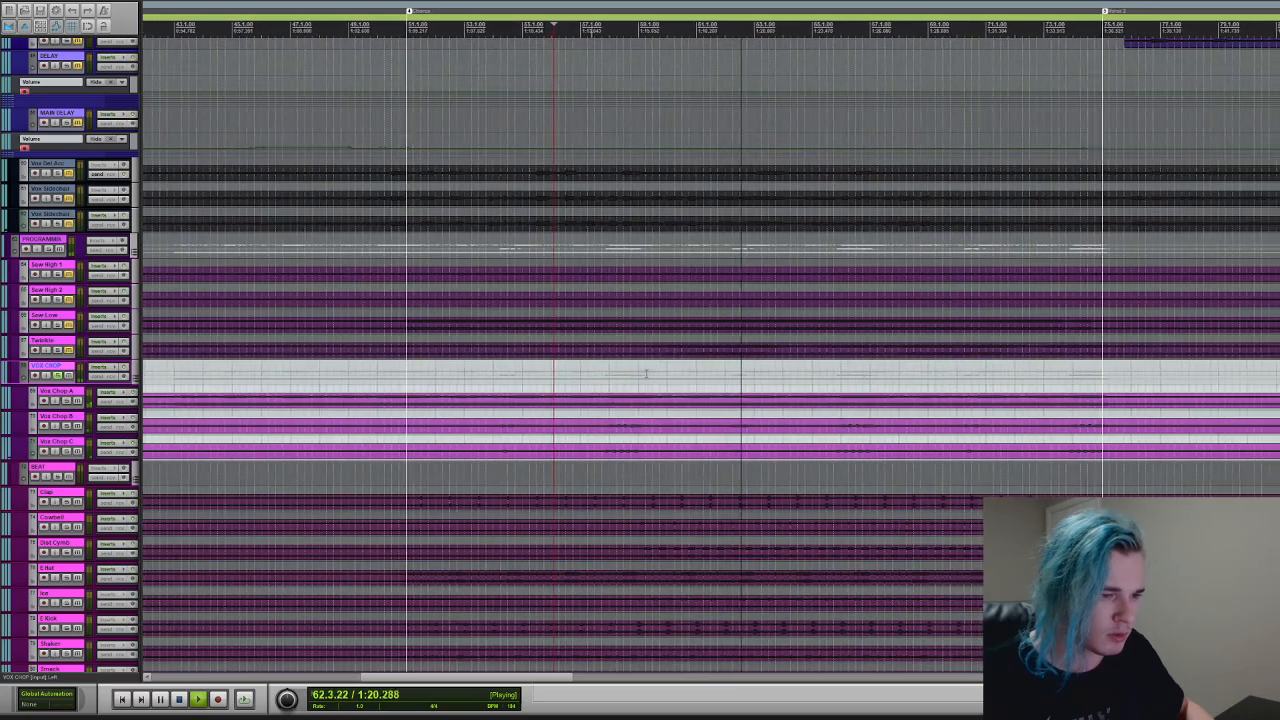
pyautogui.press('space')
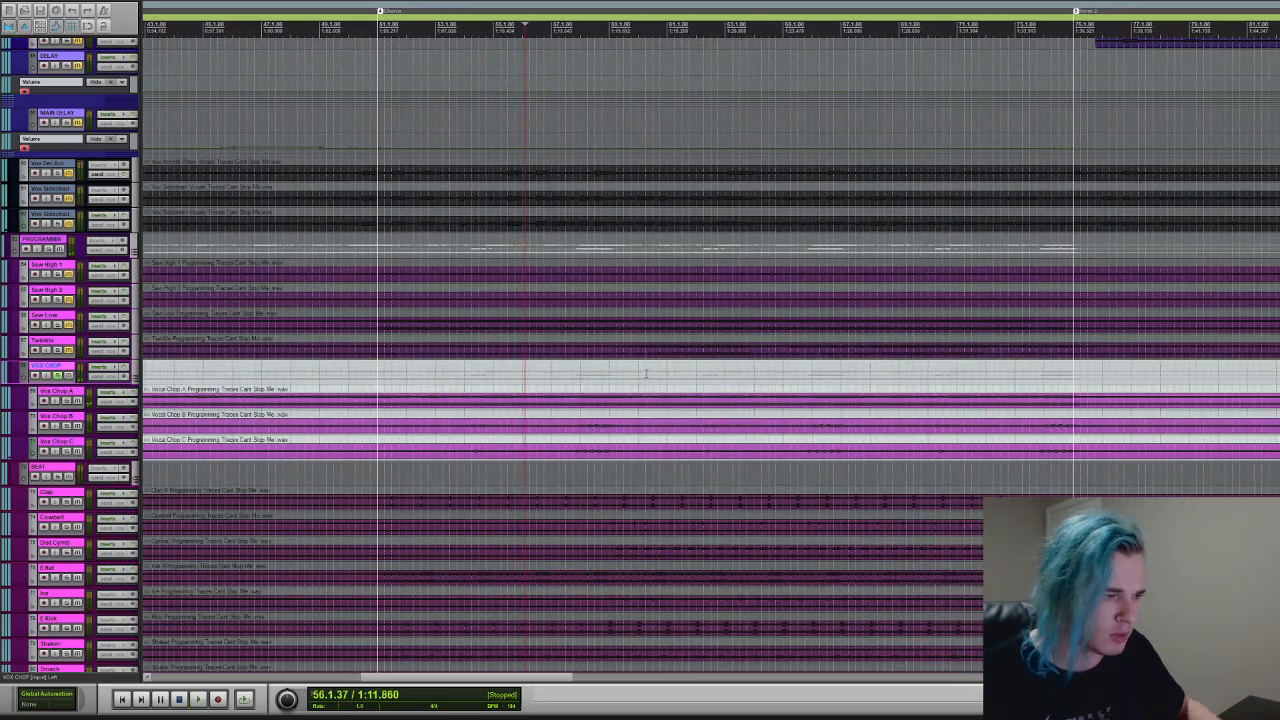
pyautogui.click(57, 376)
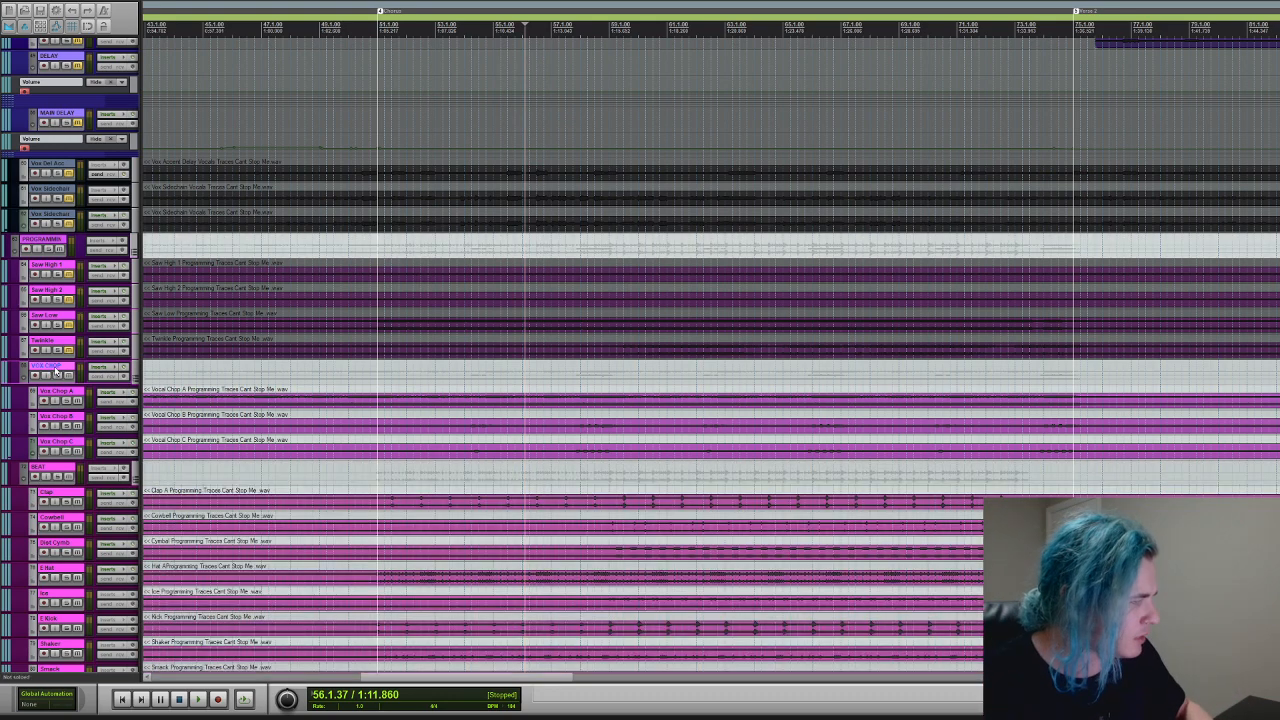
# - Unmute the Twinkle track and audition it in solo from about bar 59
pyautogui.click(67, 350)
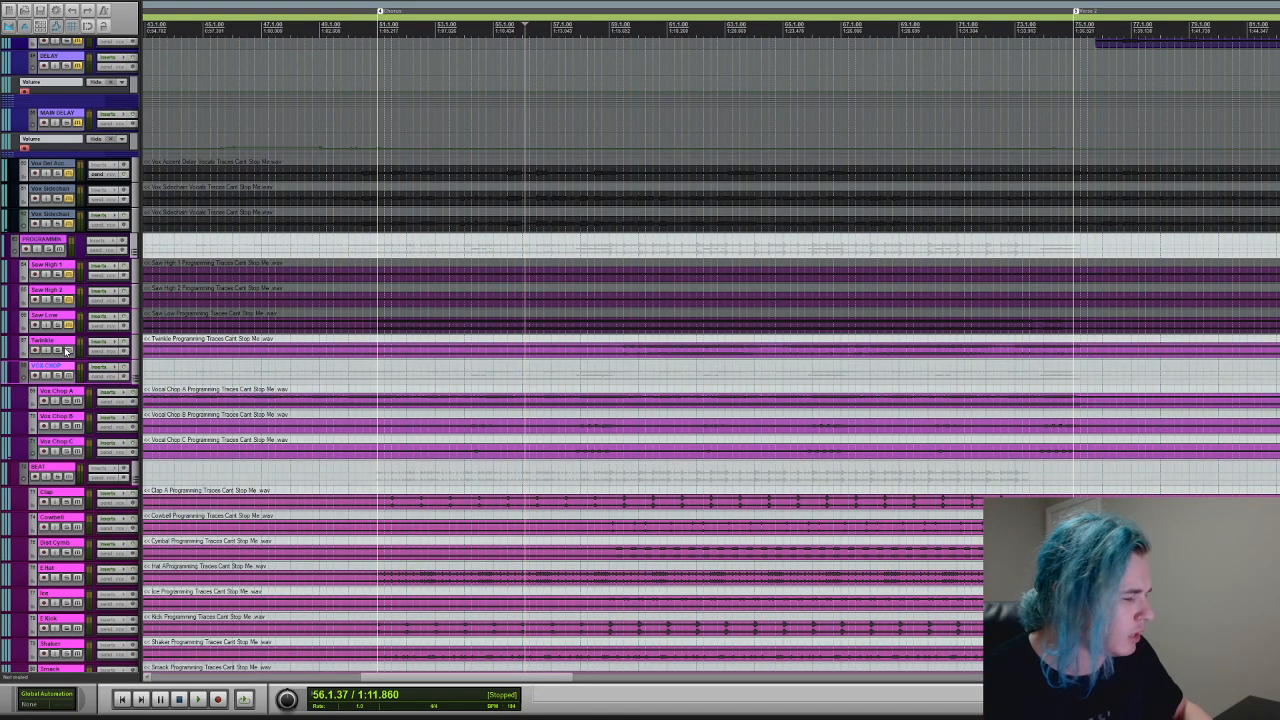
pyautogui.click(58, 350)
pyautogui.click(618, 340)
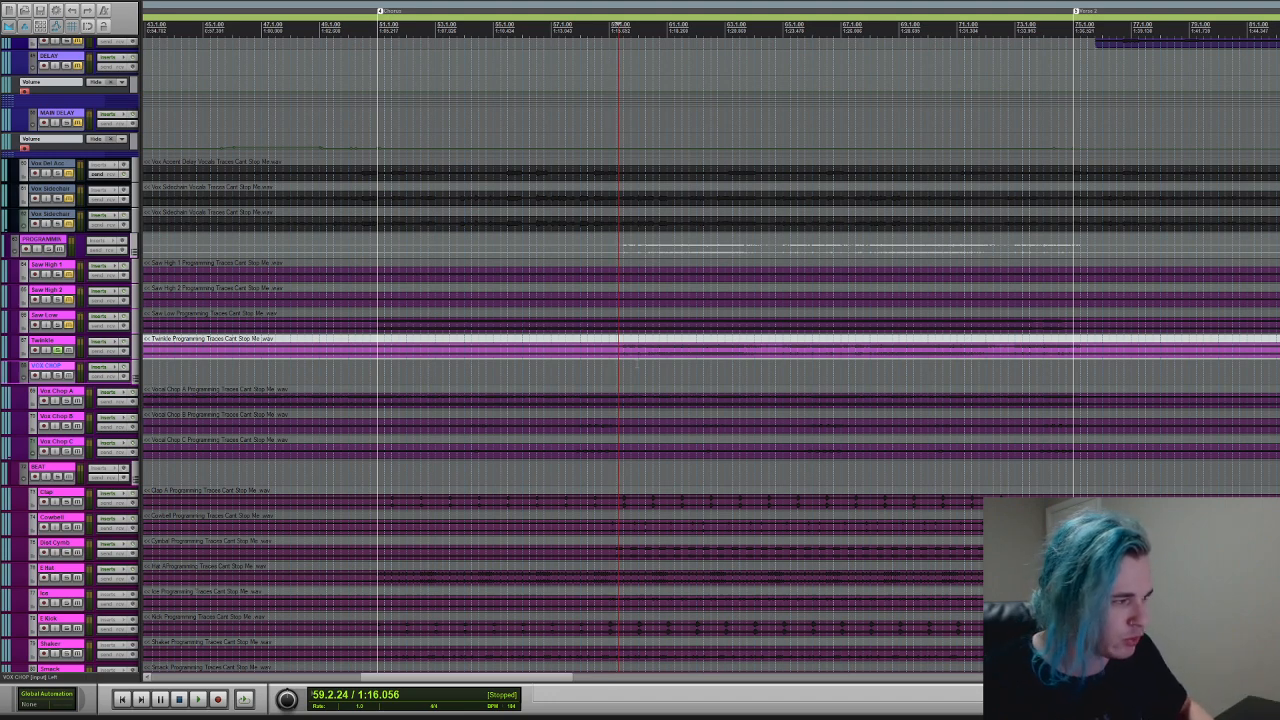
pyautogui.press('space')
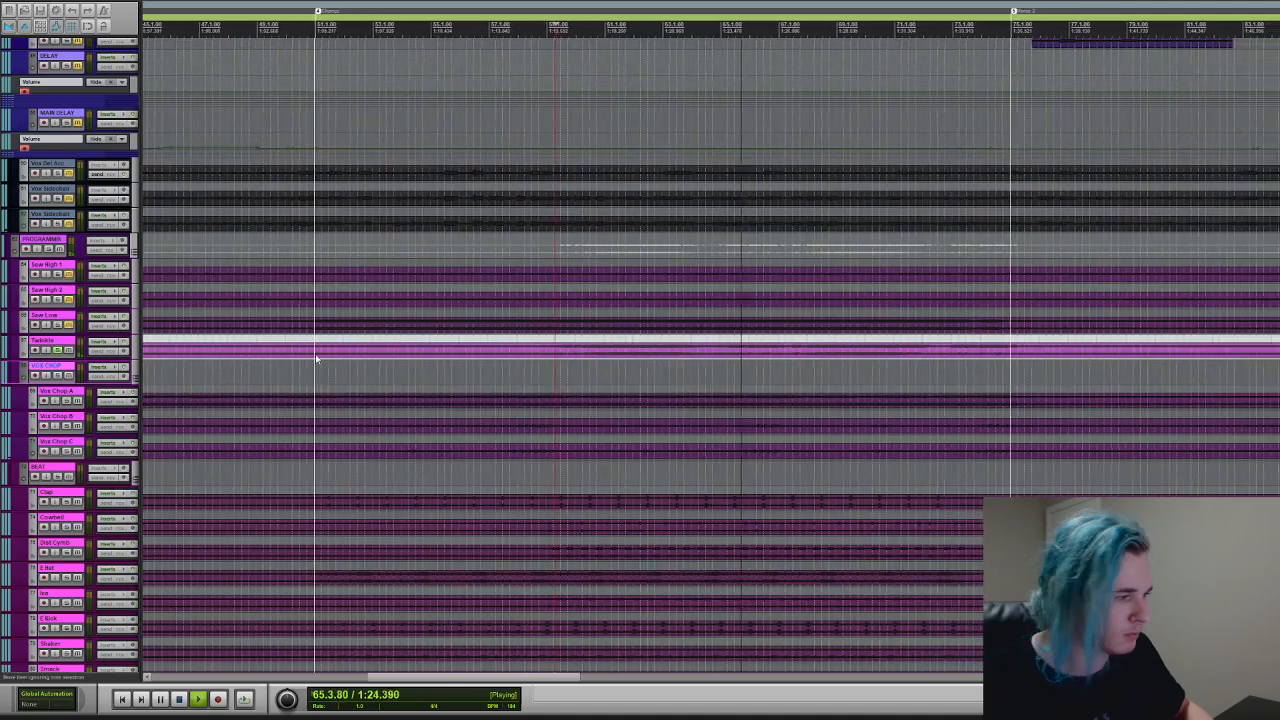
pyautogui.press('space')
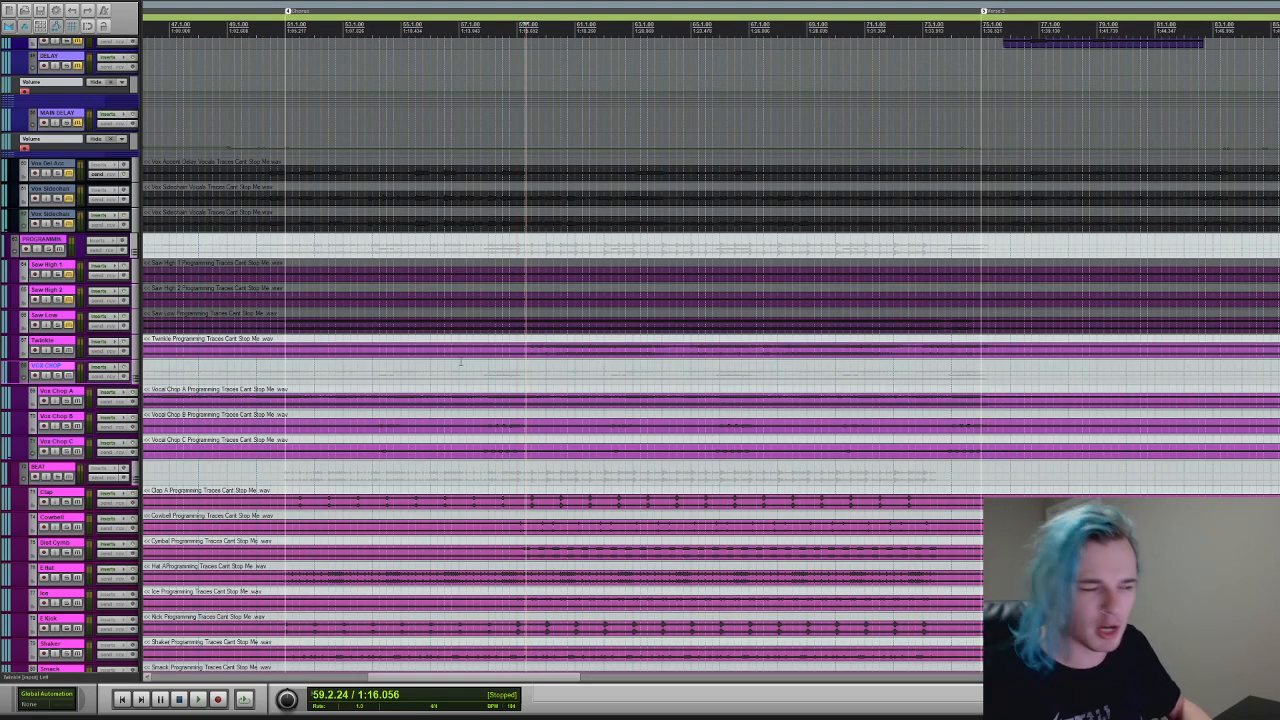
# - Unmute the Saw Low, Saw High 2 and Saw High 1 tracks
pyautogui.click(68, 325)
pyautogui.click(68, 299)
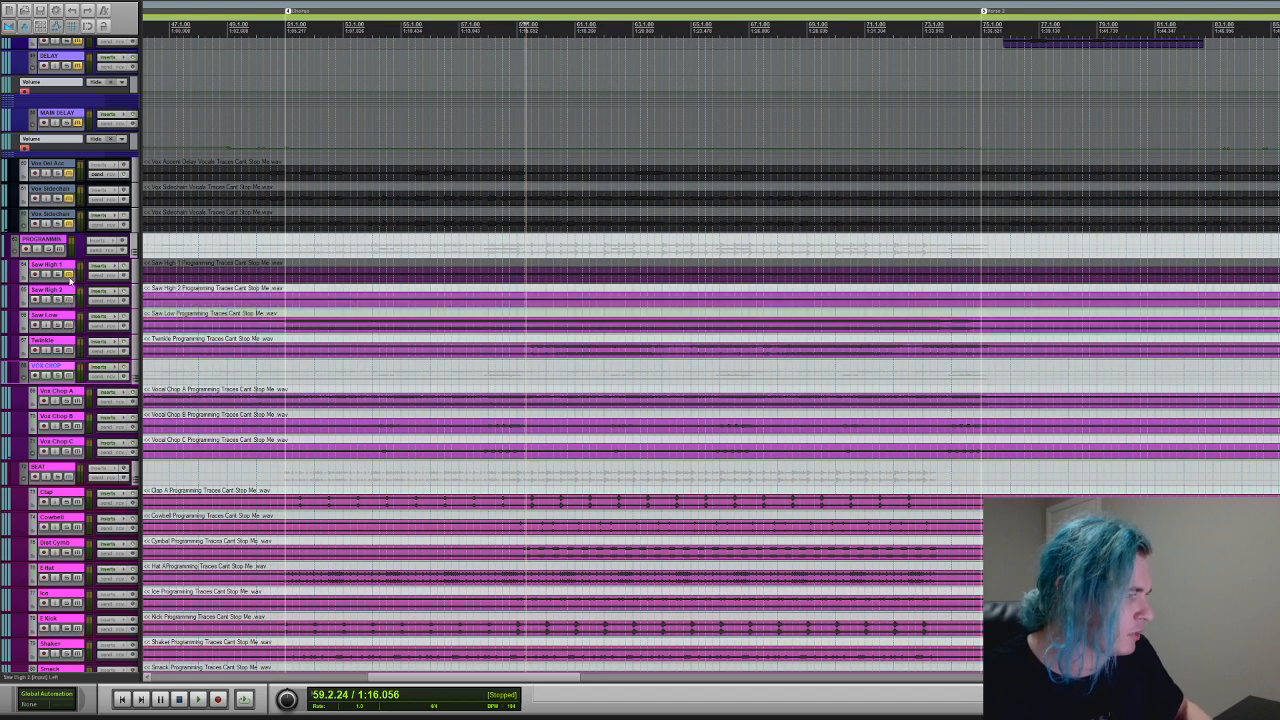
pyautogui.click(67, 273)
# - Solo the three Saw tracks and play from the chorus start, comparing the sound with and without Saw Low
pyautogui.click(57, 274)
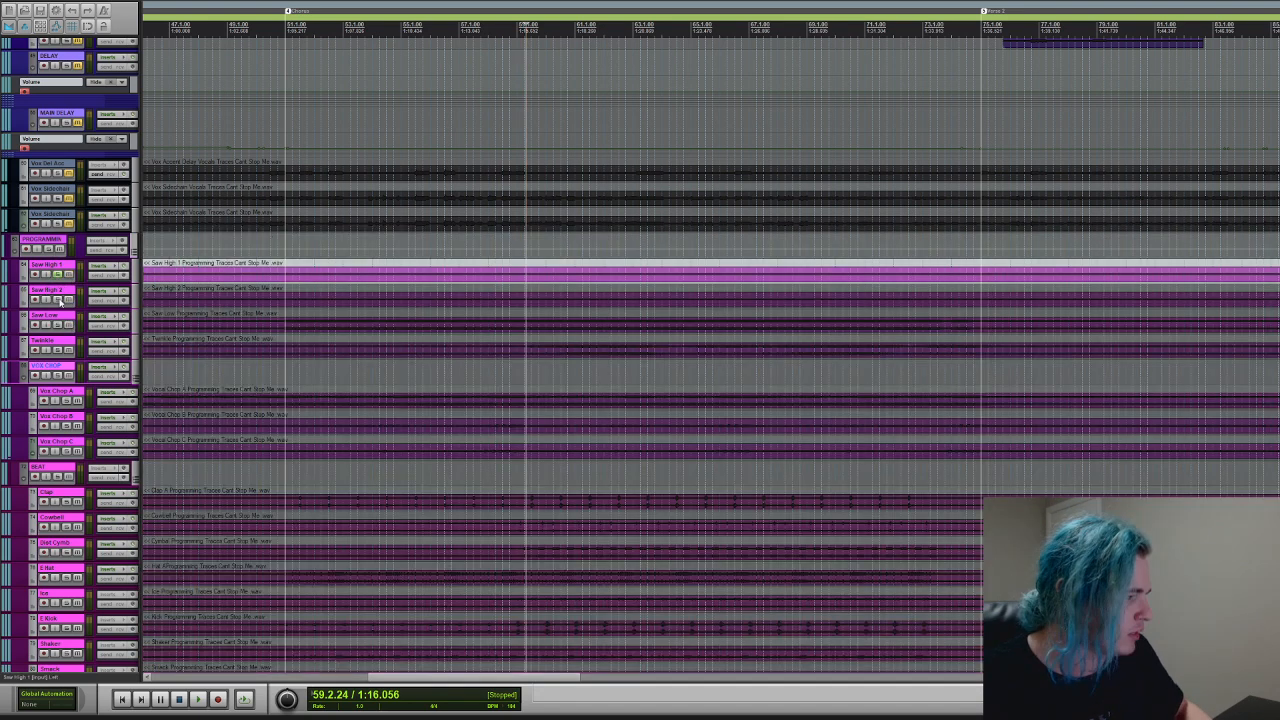
pyautogui.click(57, 299)
pyautogui.click(57, 325)
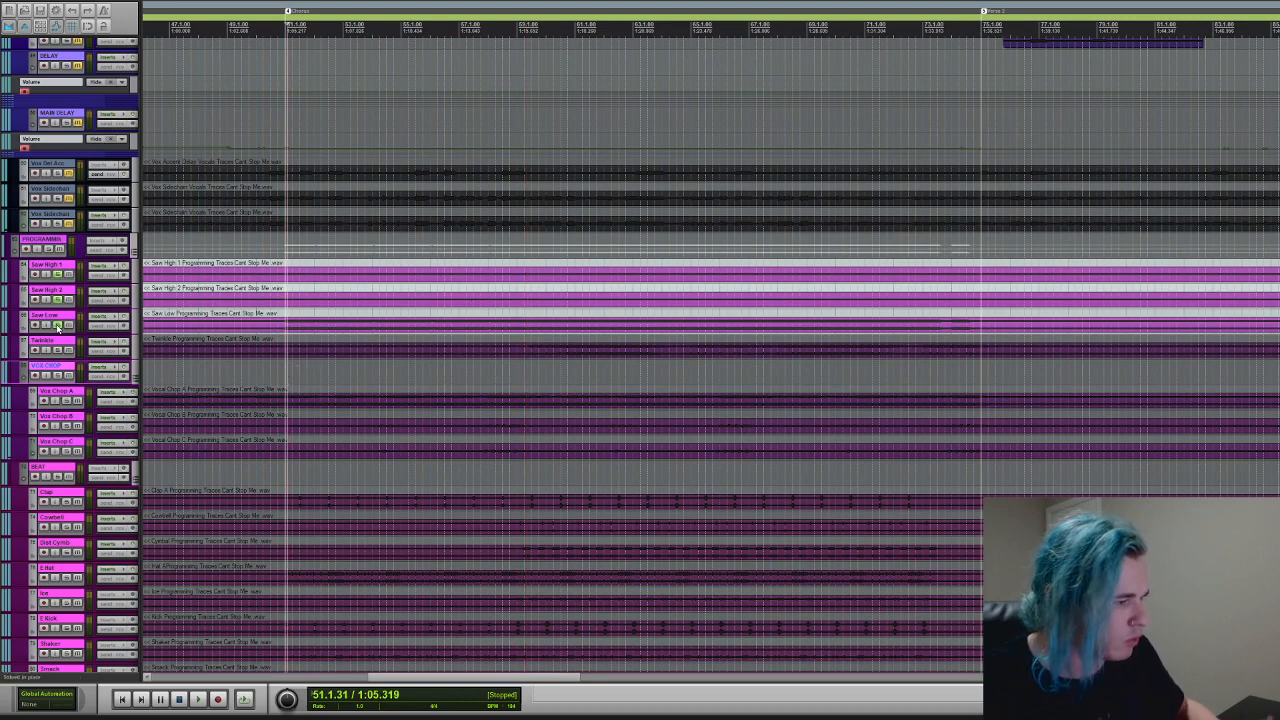
pyautogui.click(57, 326)
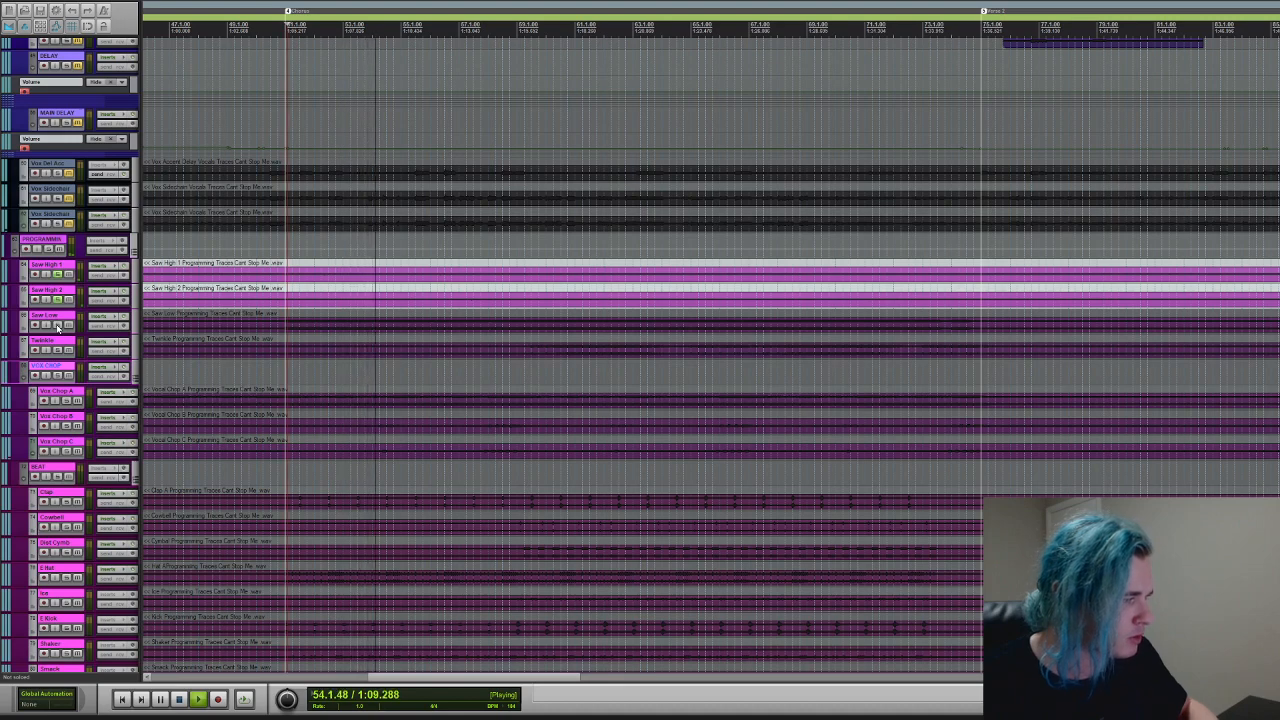
pyautogui.click(57, 326)
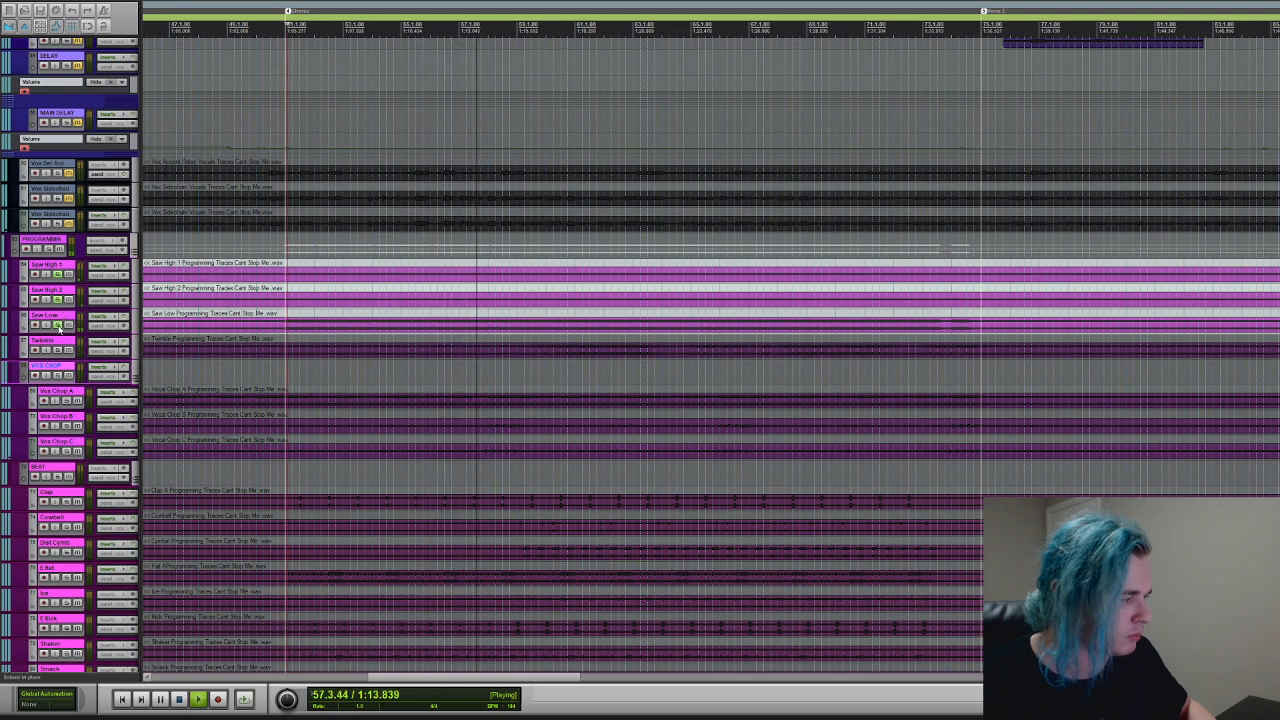
pyautogui.press('space')
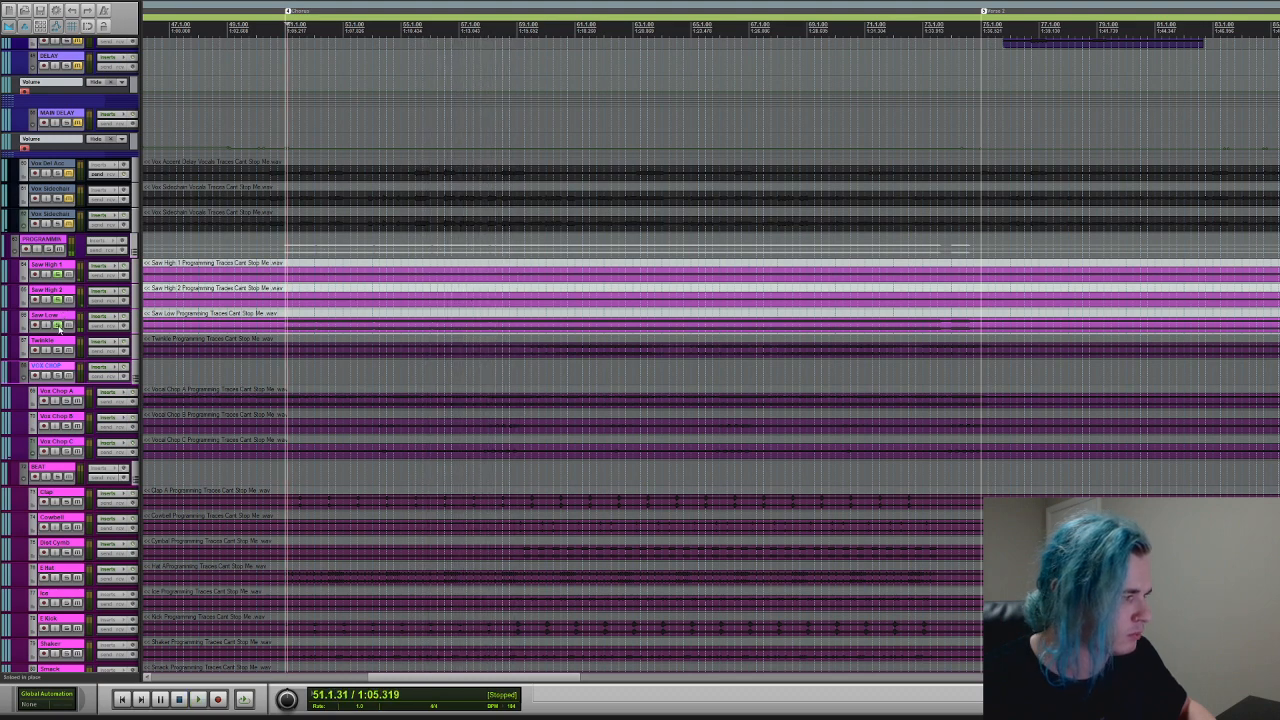
# - Clear the solos on the three Saw tracks and audition the whole PROGRAMMING group in solo from the chorus start
pyautogui.click(58, 326)
pyautogui.click(58, 300)
pyautogui.click(58, 274)
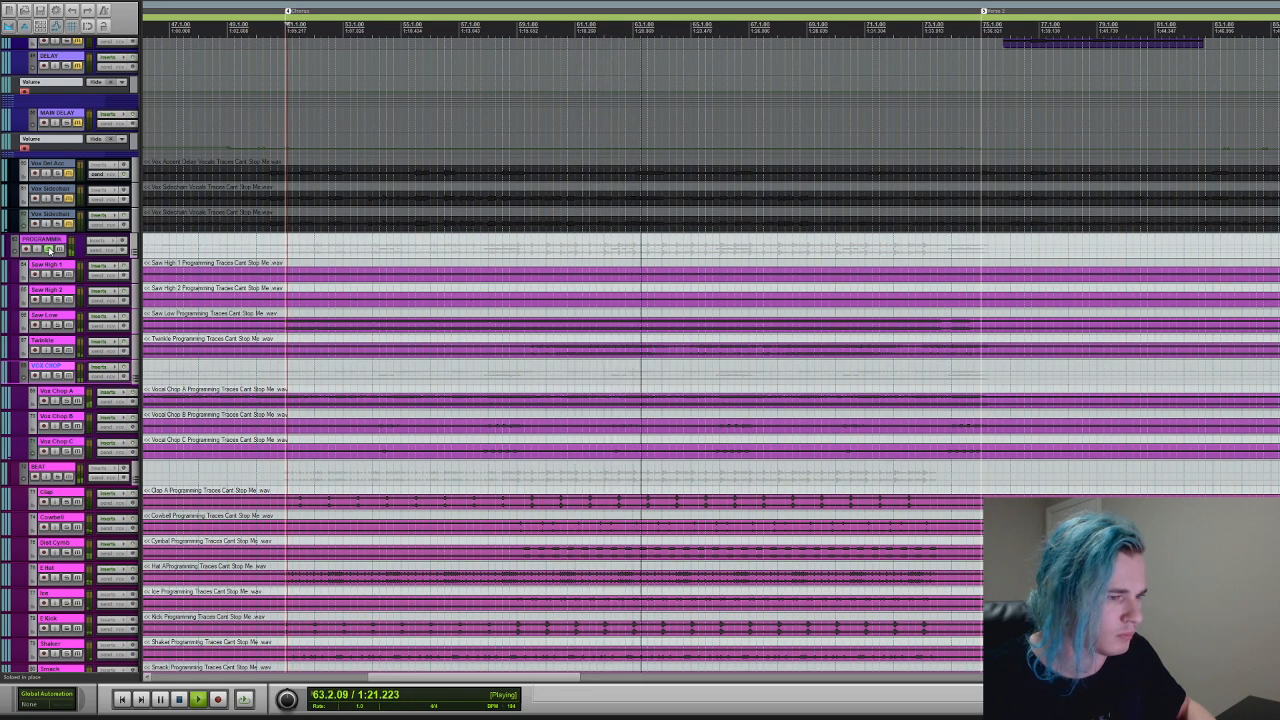
pyautogui.press('space')
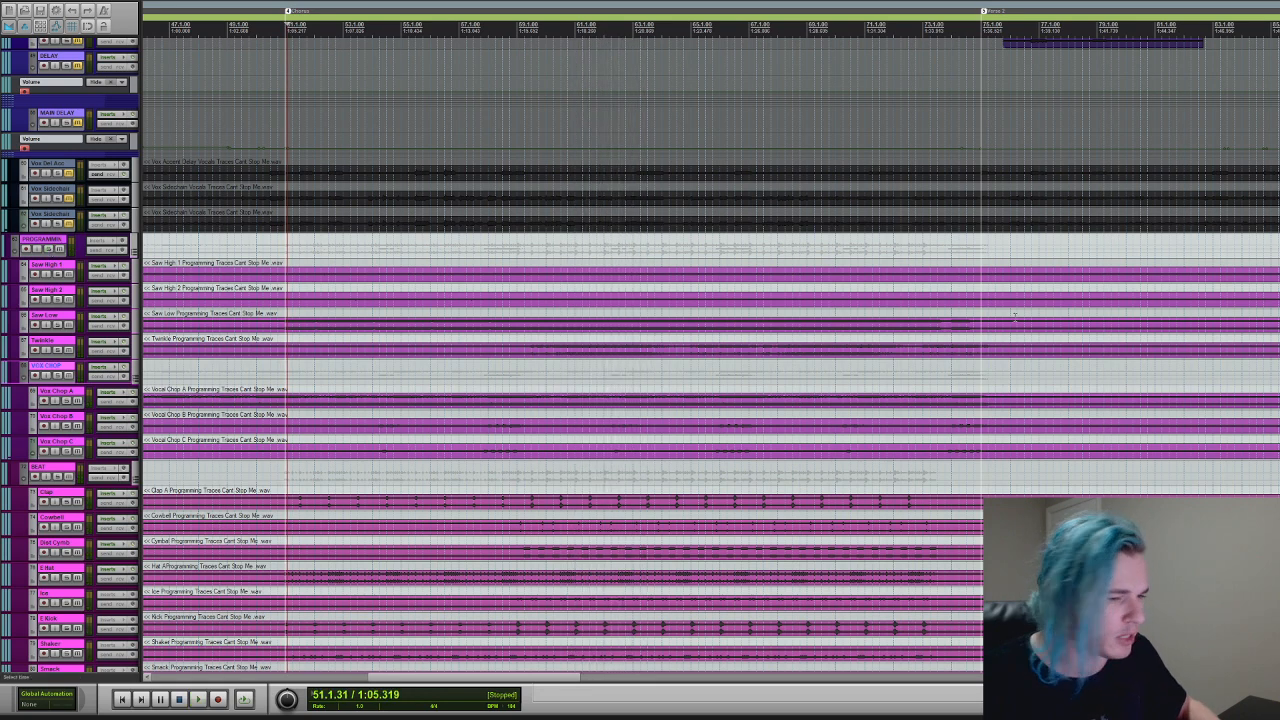
# - Look over the programming, guitar and bass tracks across the whole length of the song
pyautogui.scroll(-10, 613, 353)
pyautogui.scroll(5, 613, 353)
pyautogui.scroll(-10, 613, 353)
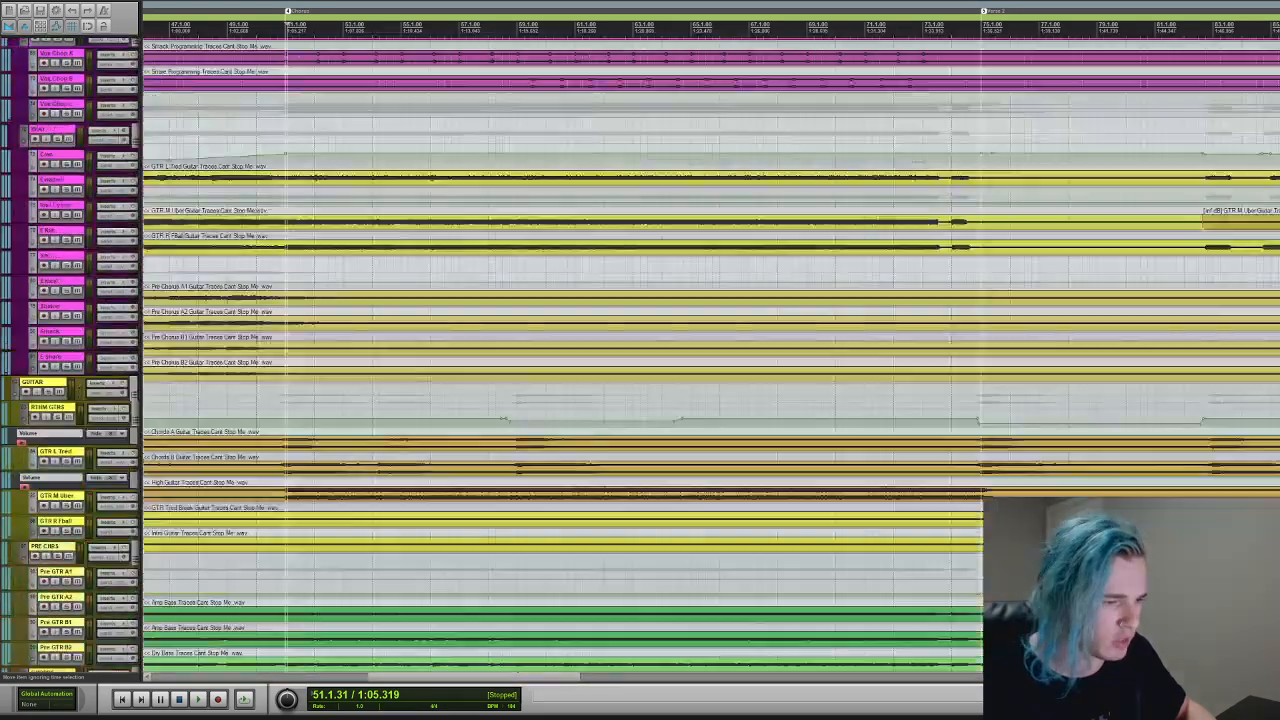
pyautogui.scroll(12, 613, 353)
pyautogui.scroll(-3, 613, 353)
pyautogui.scroll(-8, 608, 339)
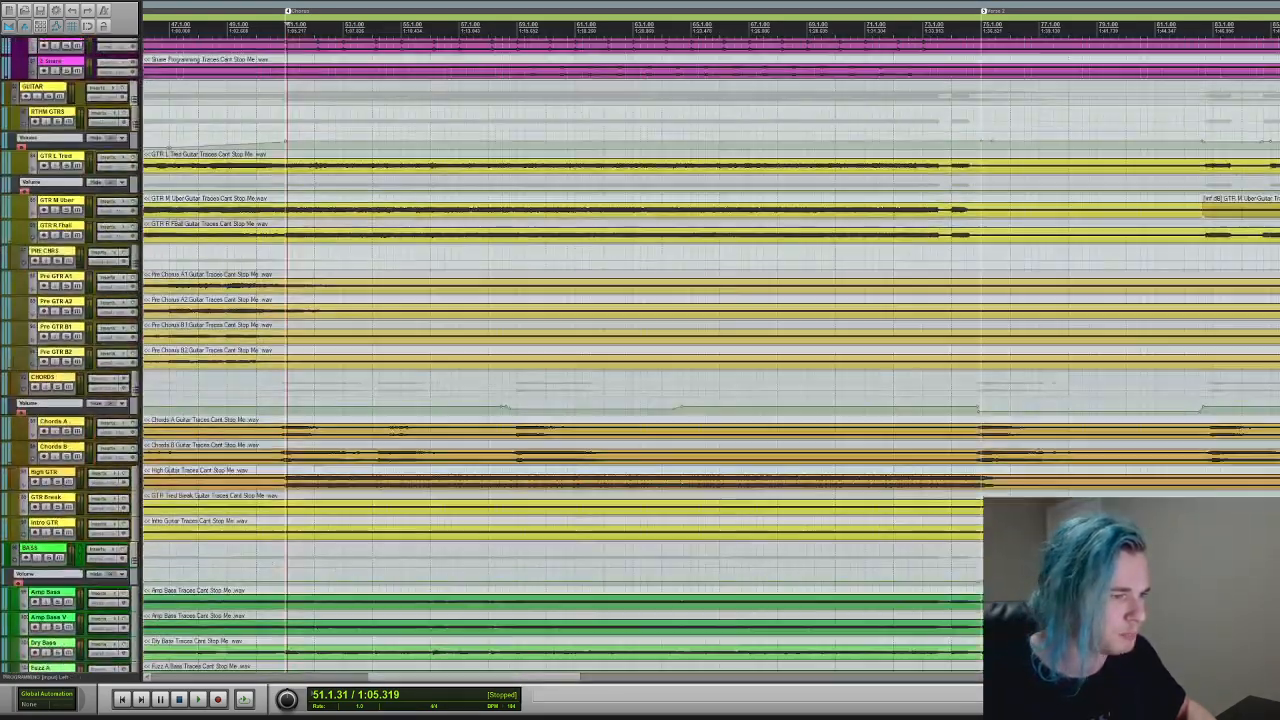
pyautogui.scroll(5, 608, 339)
pyautogui.press('r')
pyautogui.press('r')
pyautogui.press('r')
pyautogui.press('r')
pyautogui.press('t')
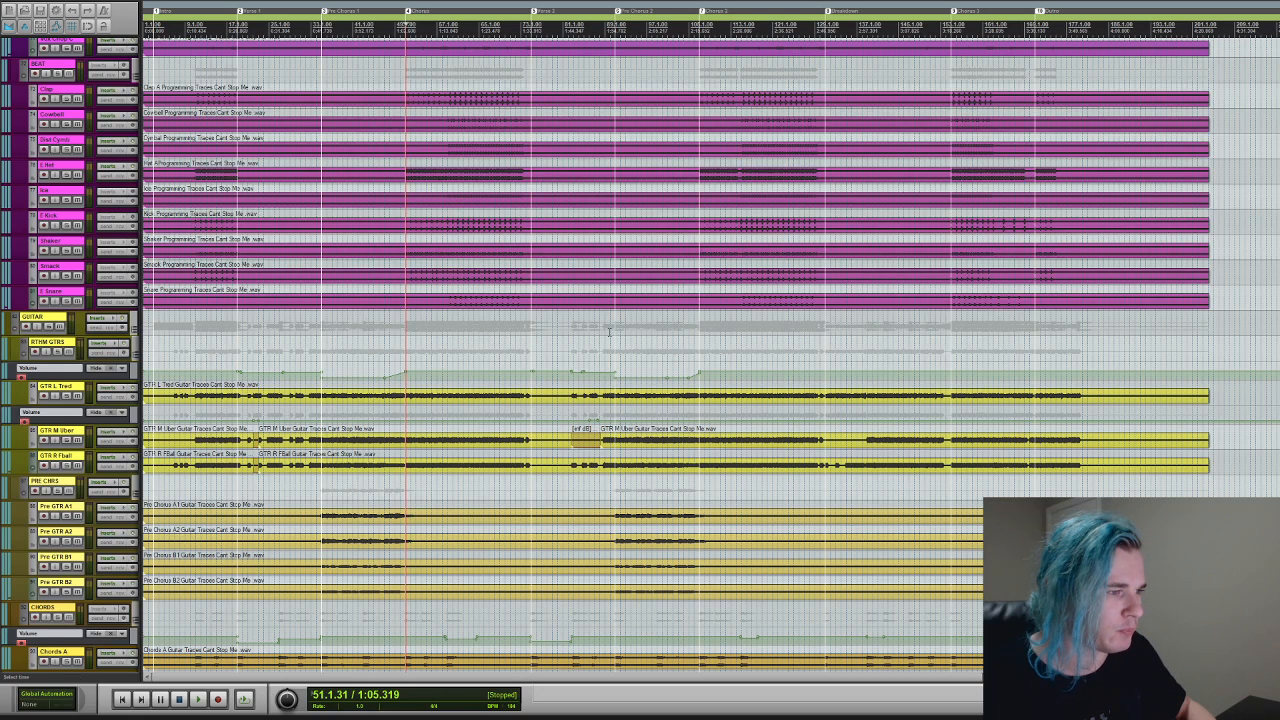
# - Play the full mix from about bar 25 in the first verse
pyautogui.click(357, 347)
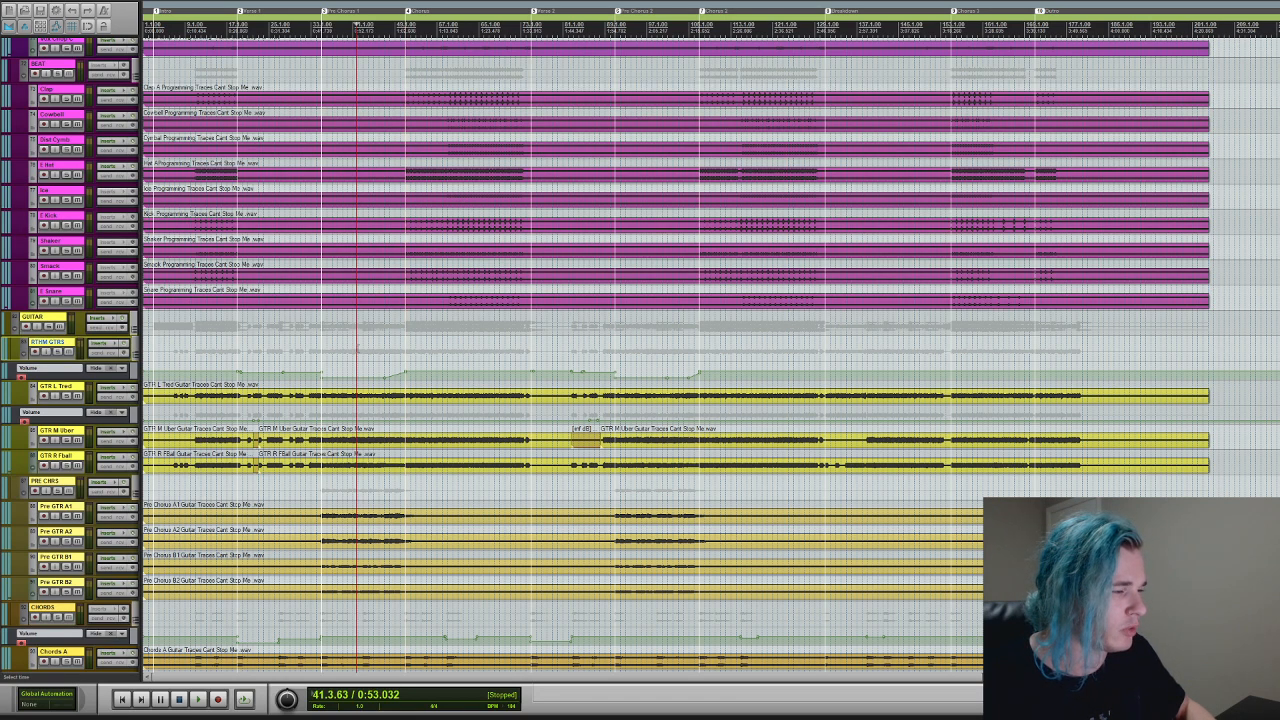
pyautogui.click(271, 341)
pyautogui.press('space')
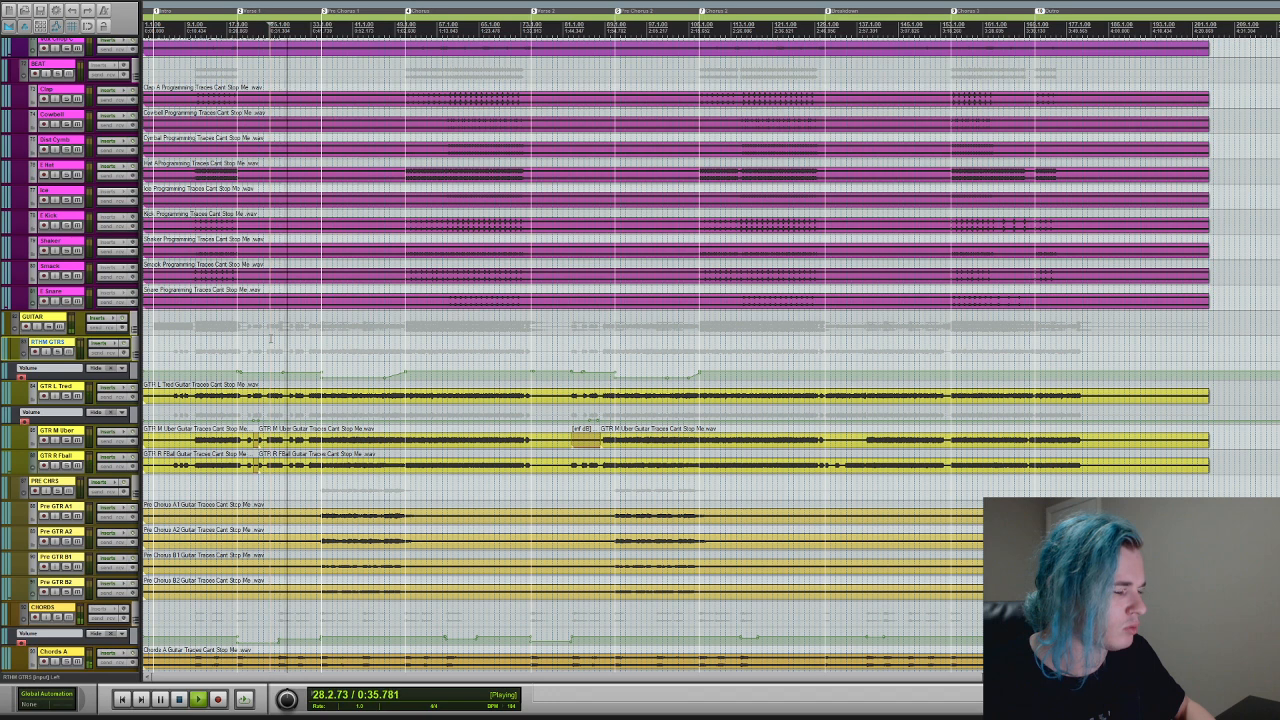
pyautogui.press('space')
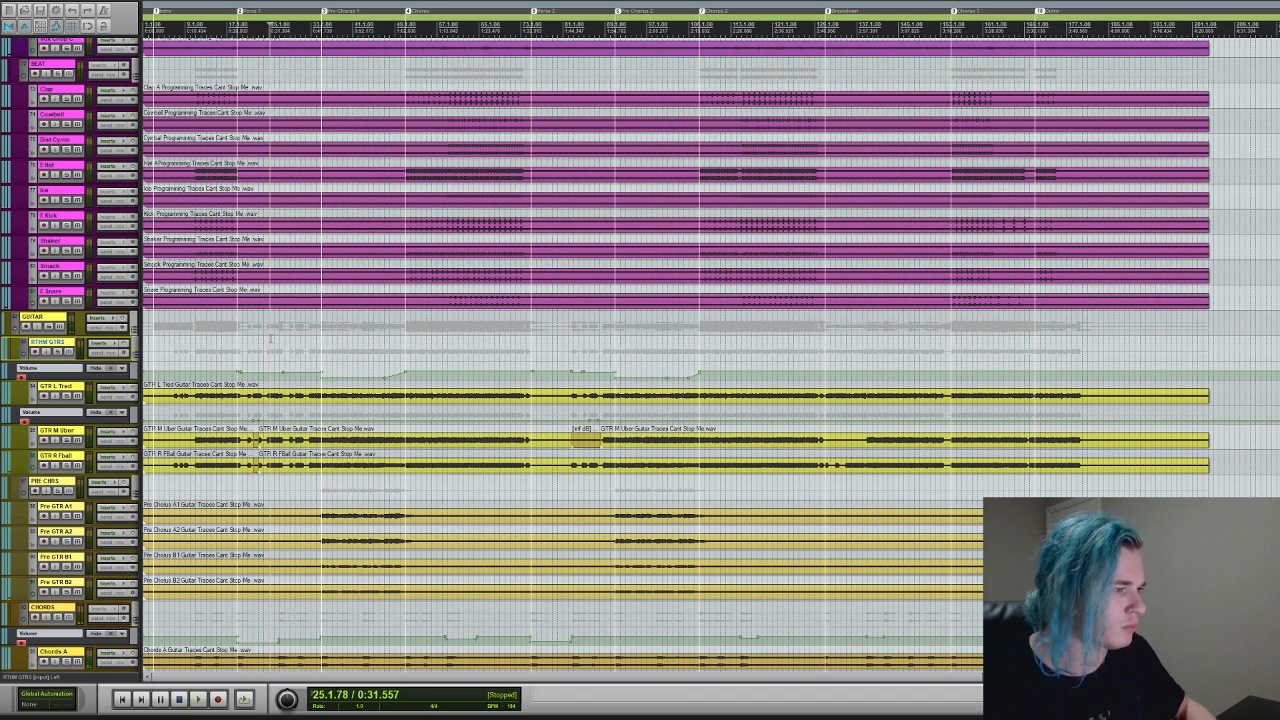
# - Play the full mix from about bar 59 in the first chorus
pyautogui.click(405, 344)
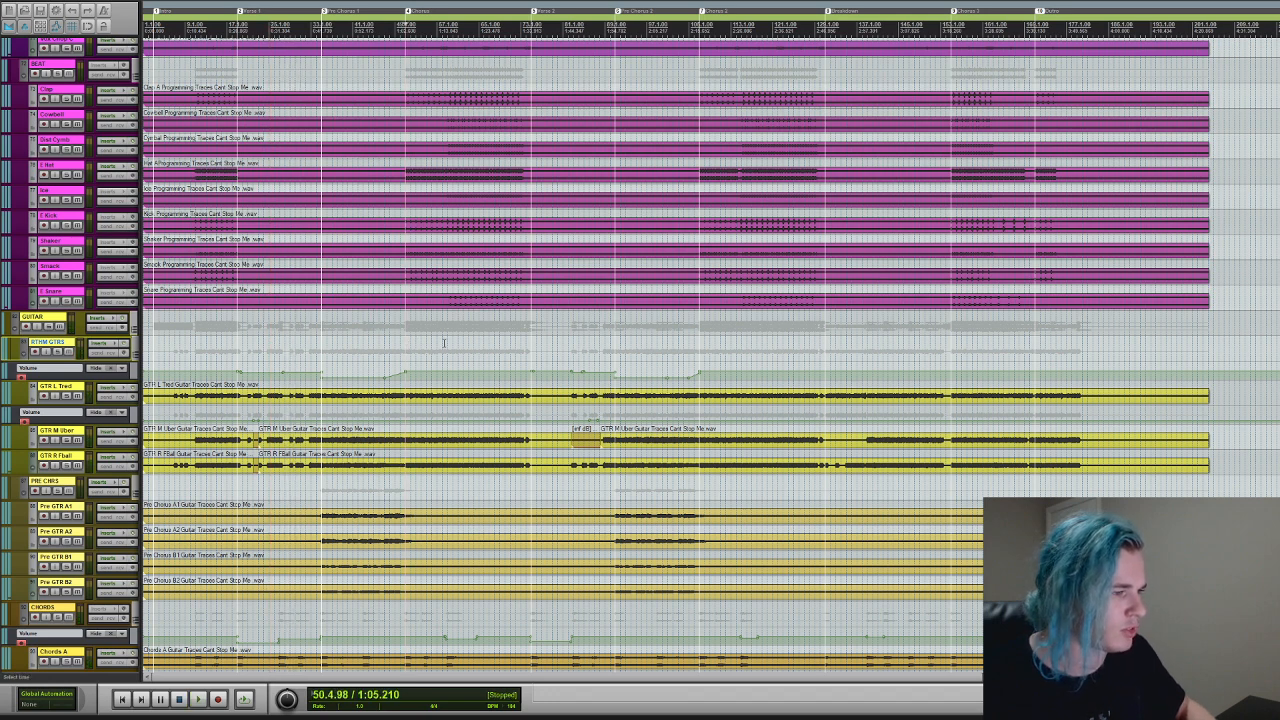
pyautogui.press('space')
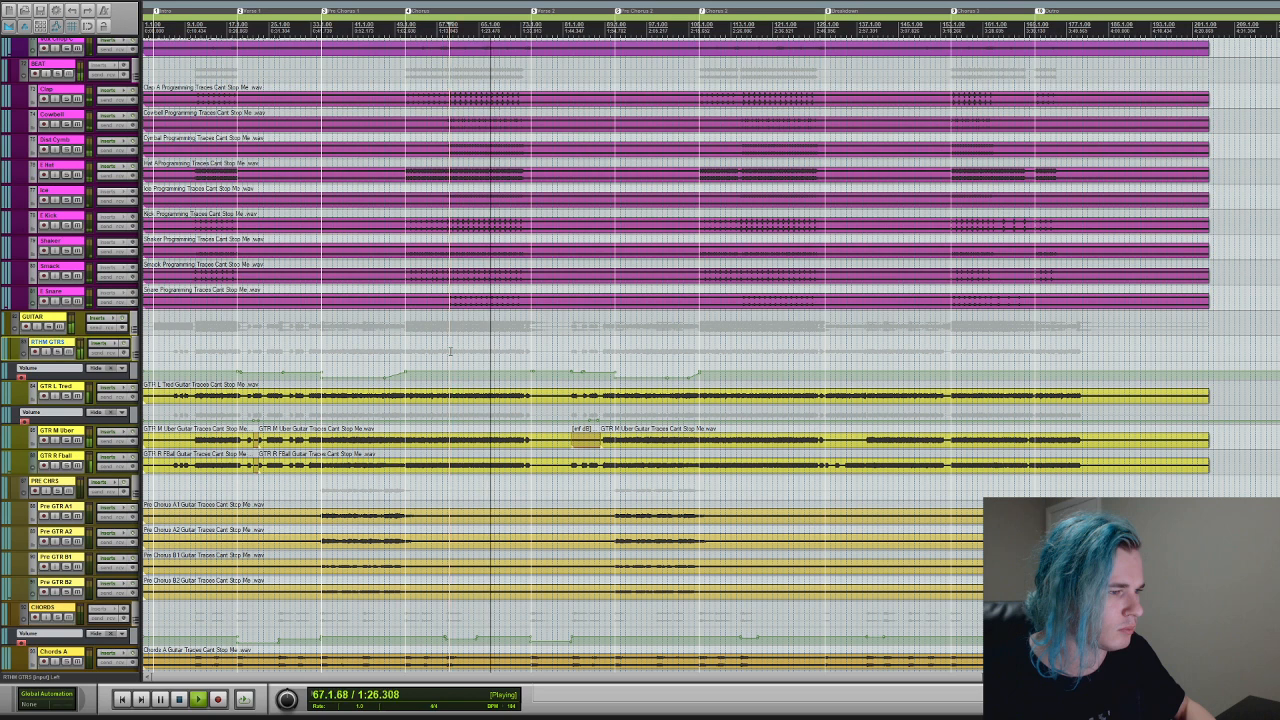
pyautogui.press('space')
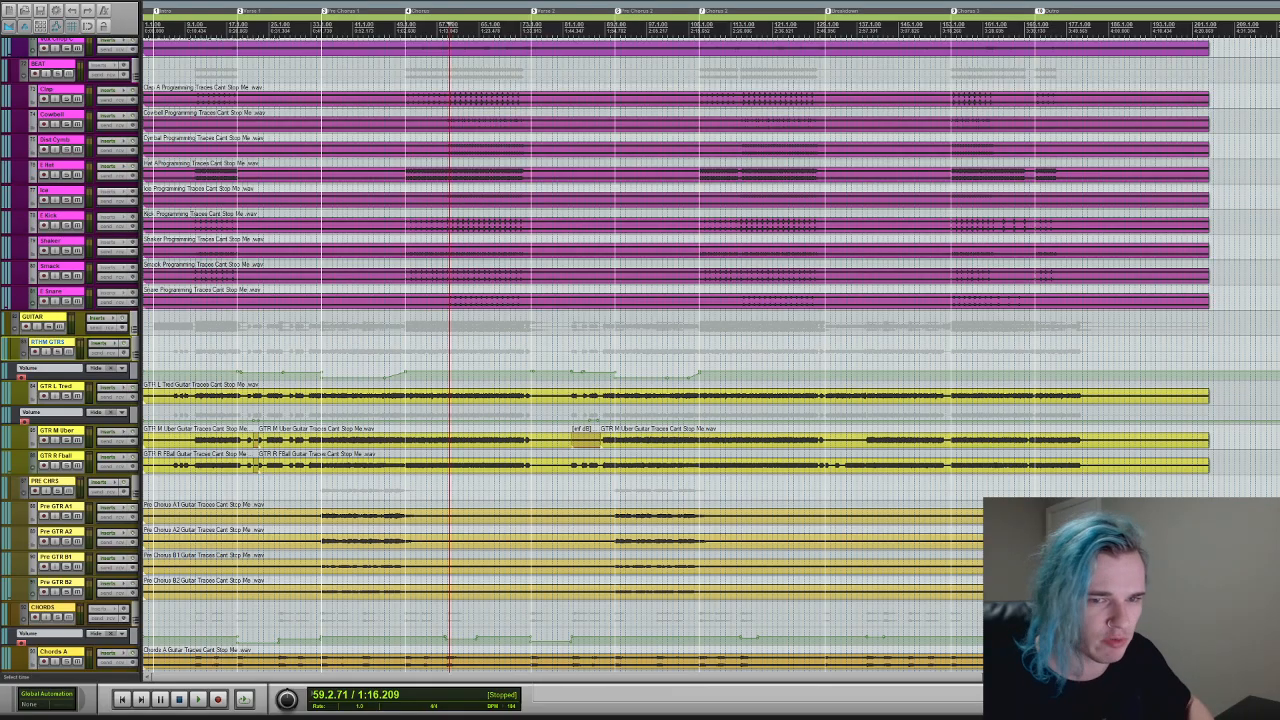
# - Unmute the Build up, Gunshot, Rev Cym, Reverse, Tambourine, Whip and Stadium Room tracks in the FX group
pyautogui.scroll(-10, 600, 360)
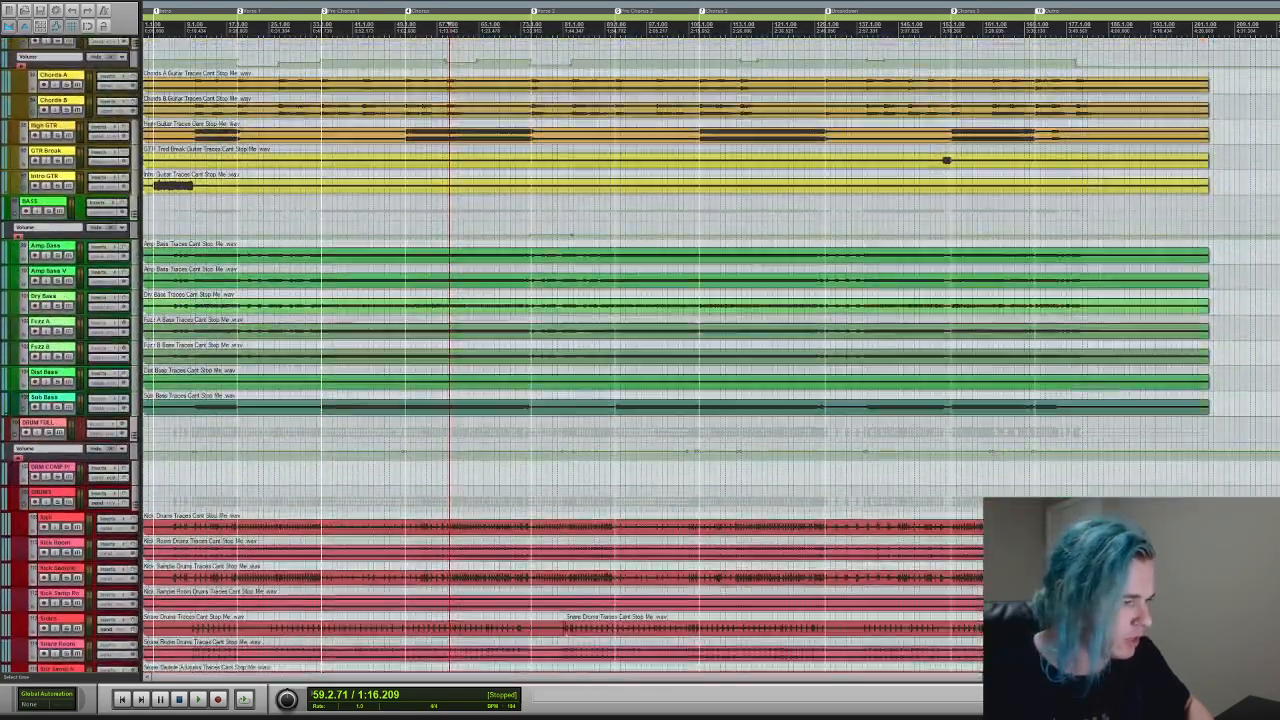
pyautogui.scroll(11, 600, 360)
pyautogui.scroll(10, 600, 360)
pyautogui.scroll(-20, 600, 360)
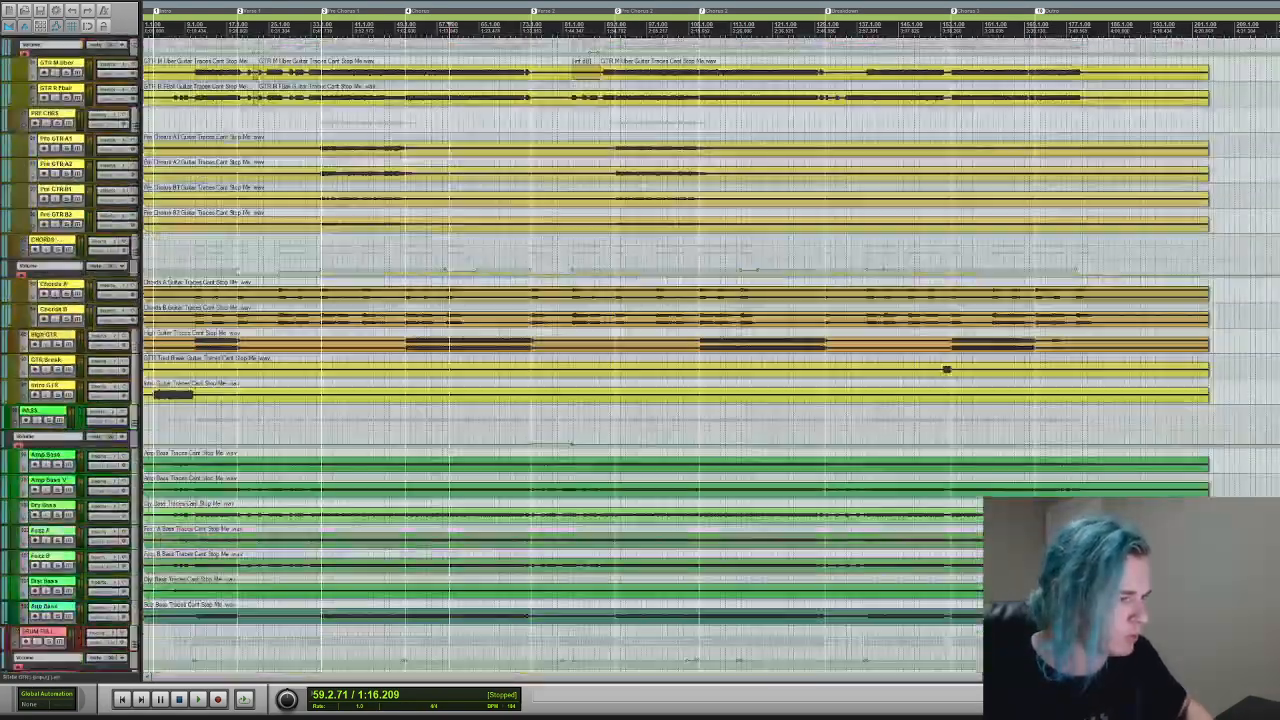
pyautogui.scroll(-8, 640, 360)
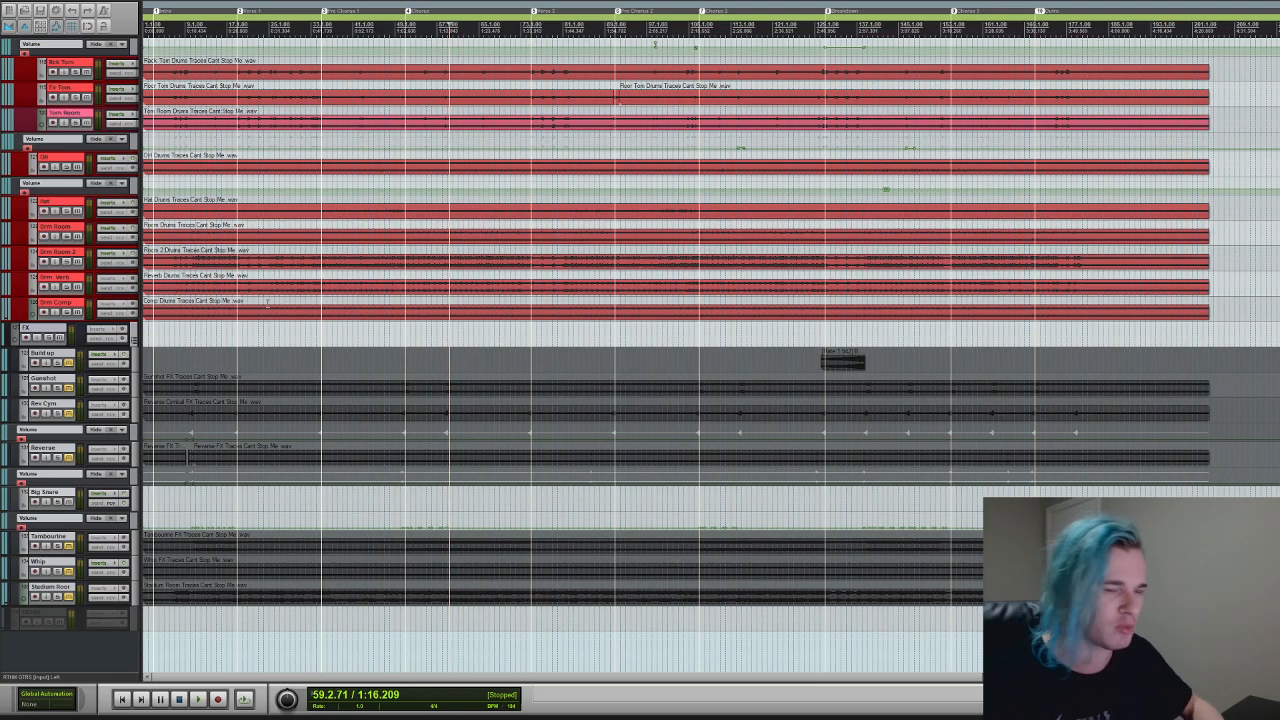
pyautogui.click(69, 363)
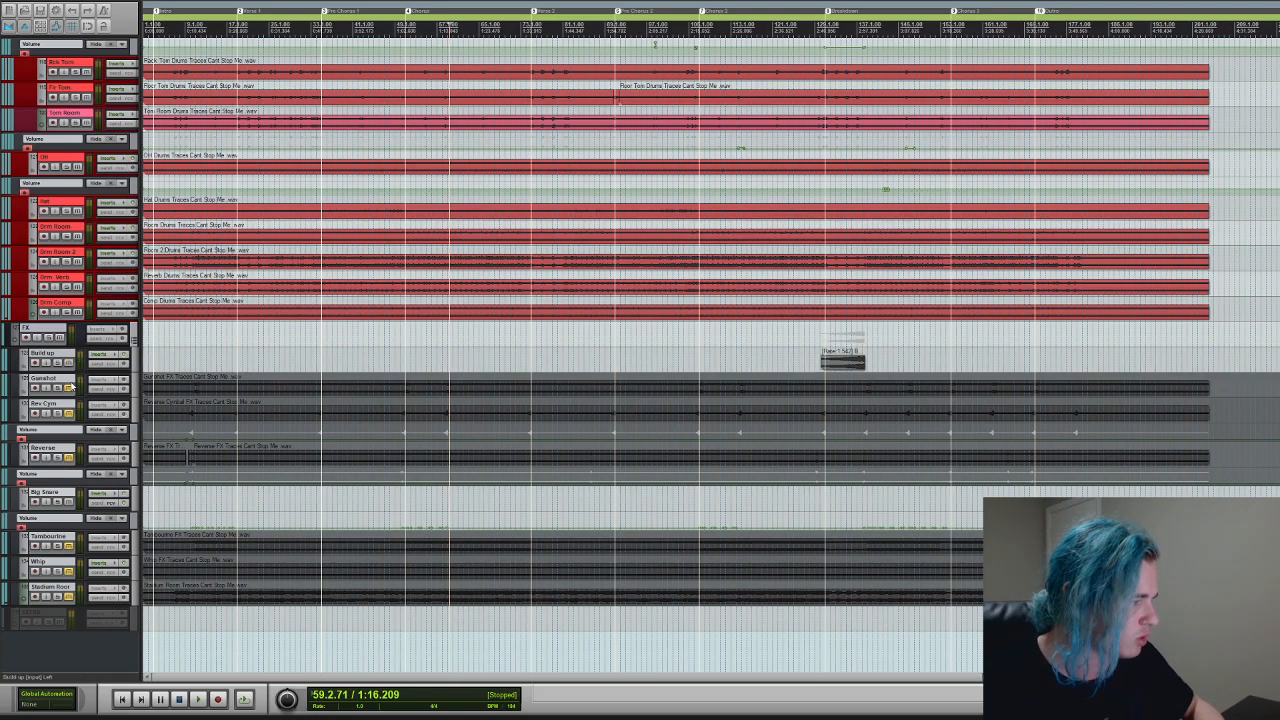
pyautogui.click(69, 388)
pyautogui.click(69, 413)
pyautogui.click(69, 457)
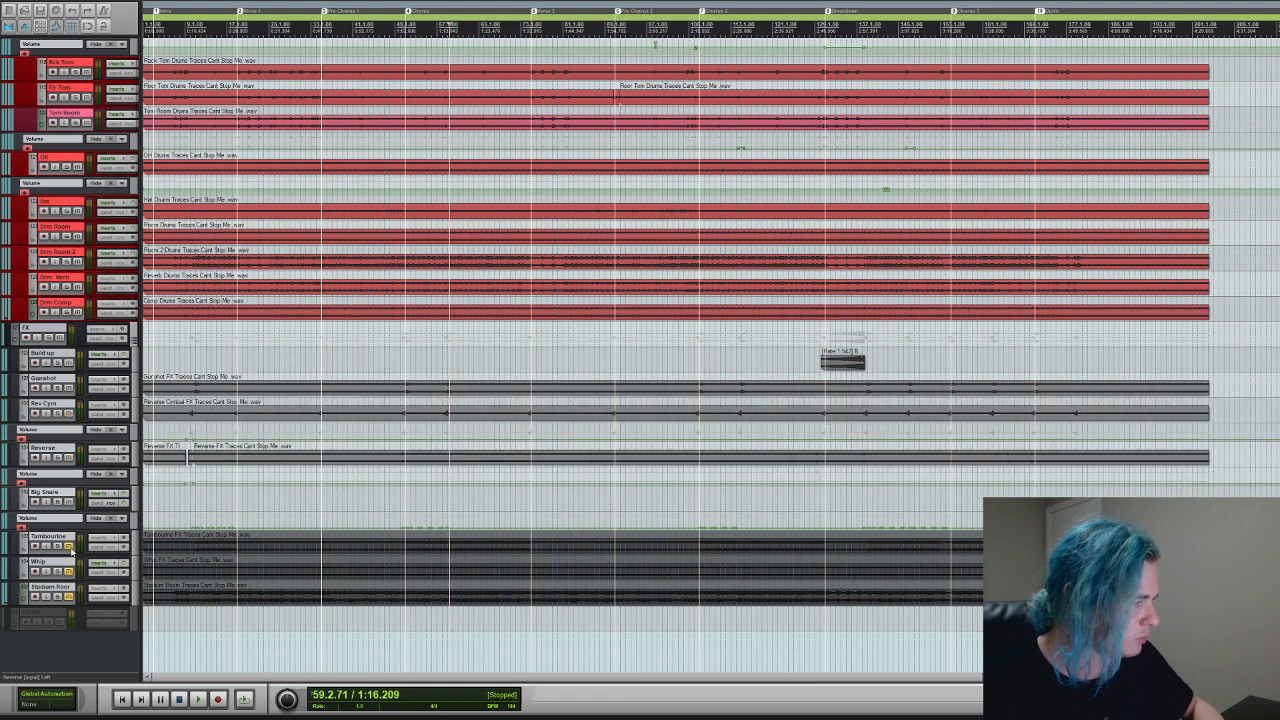
pyautogui.click(69, 546)
pyautogui.click(69, 571)
pyautogui.click(69, 596)
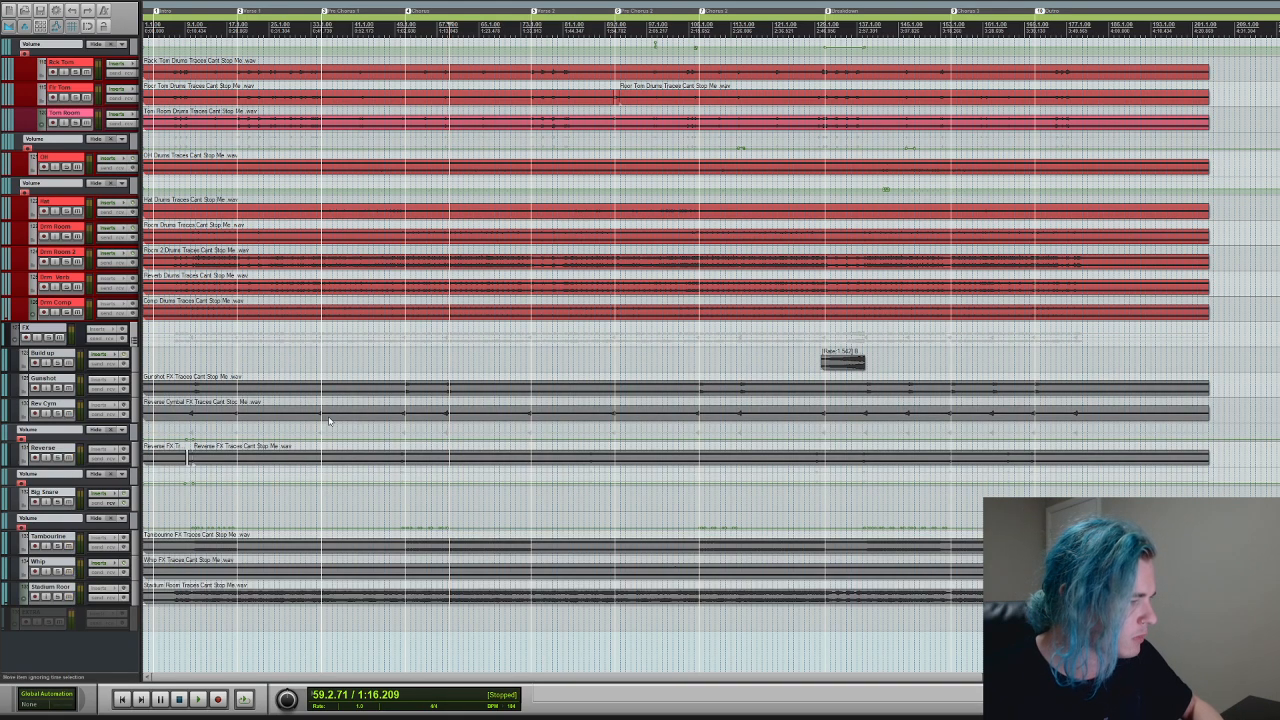
# - Audition the Gunshot track in solo from the end of the build-up clip near bar 138, and clear its solo
pyautogui.click(196, 368)
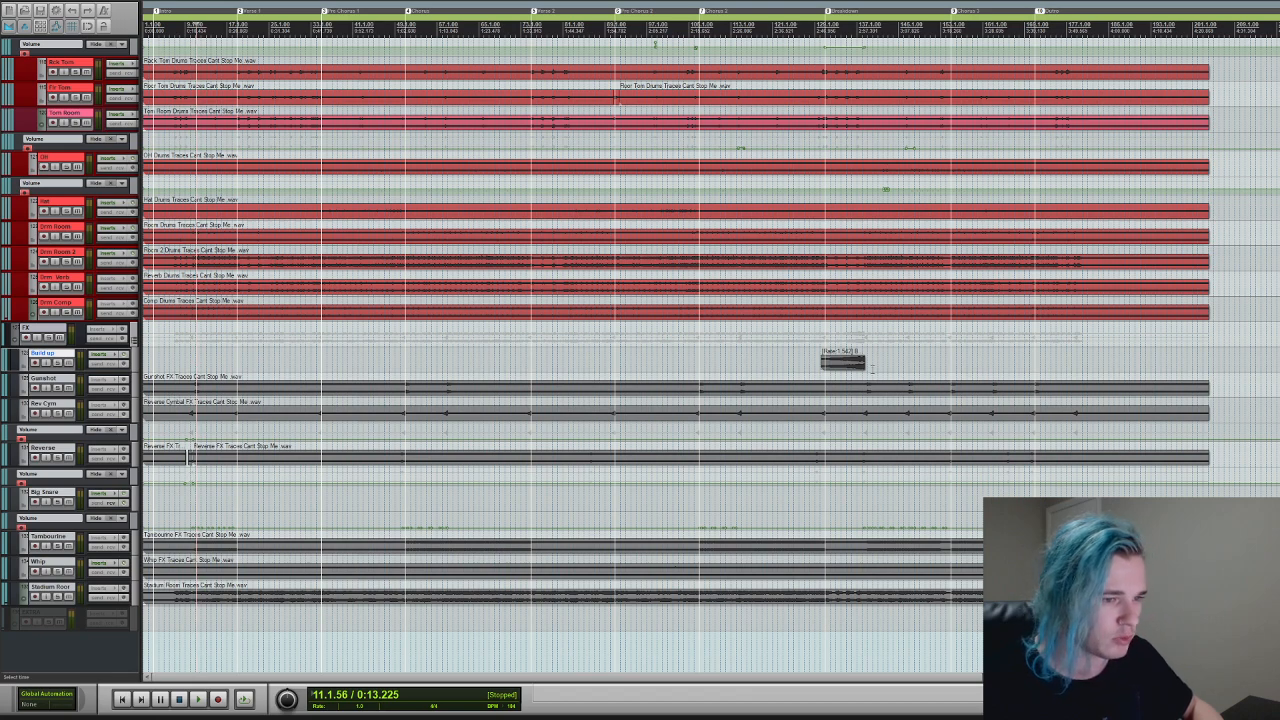
pyautogui.click(866, 376)
pyautogui.press('t')
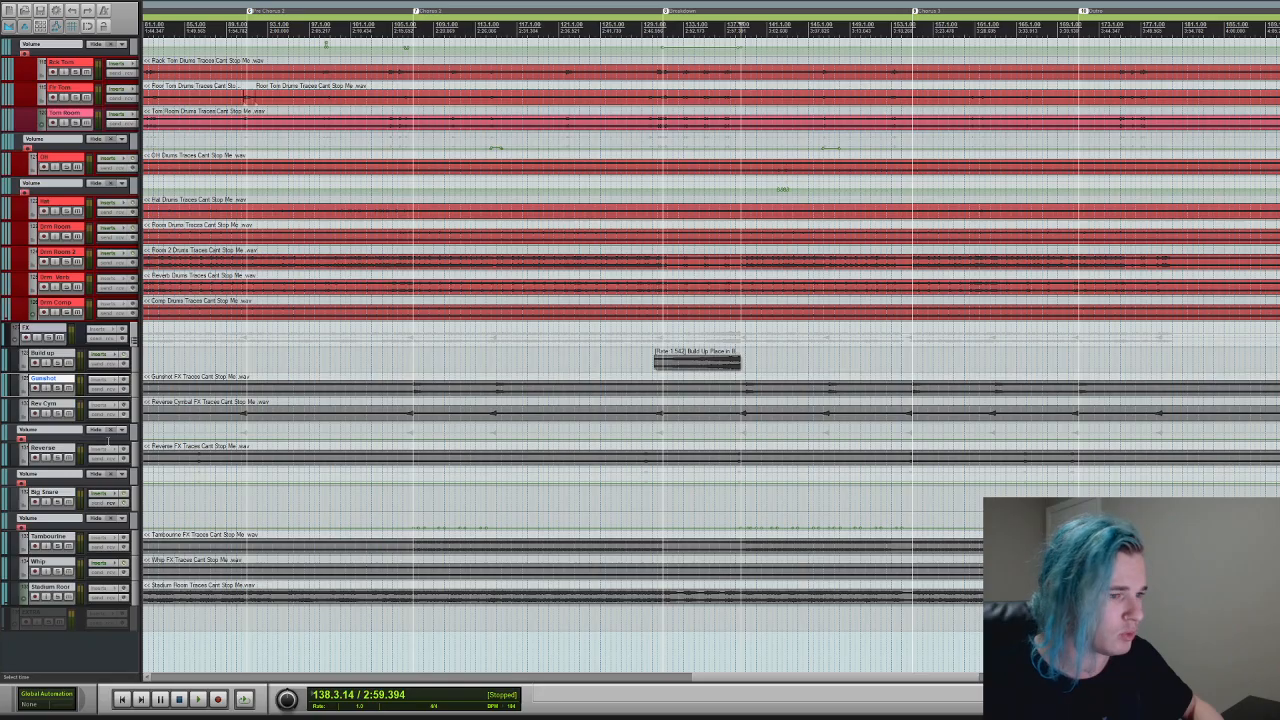
pyautogui.press('t')
pyautogui.scroll(2, 62, 394)
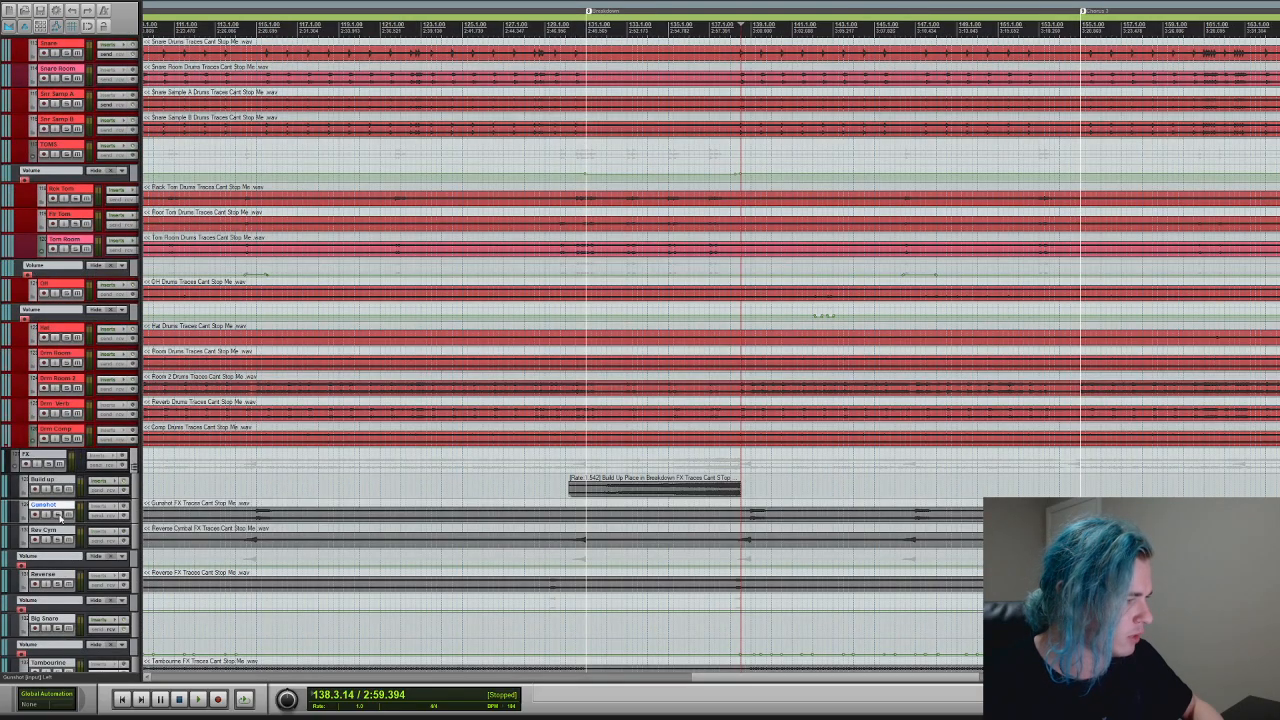
pyautogui.click(58, 514)
pyautogui.press('space')
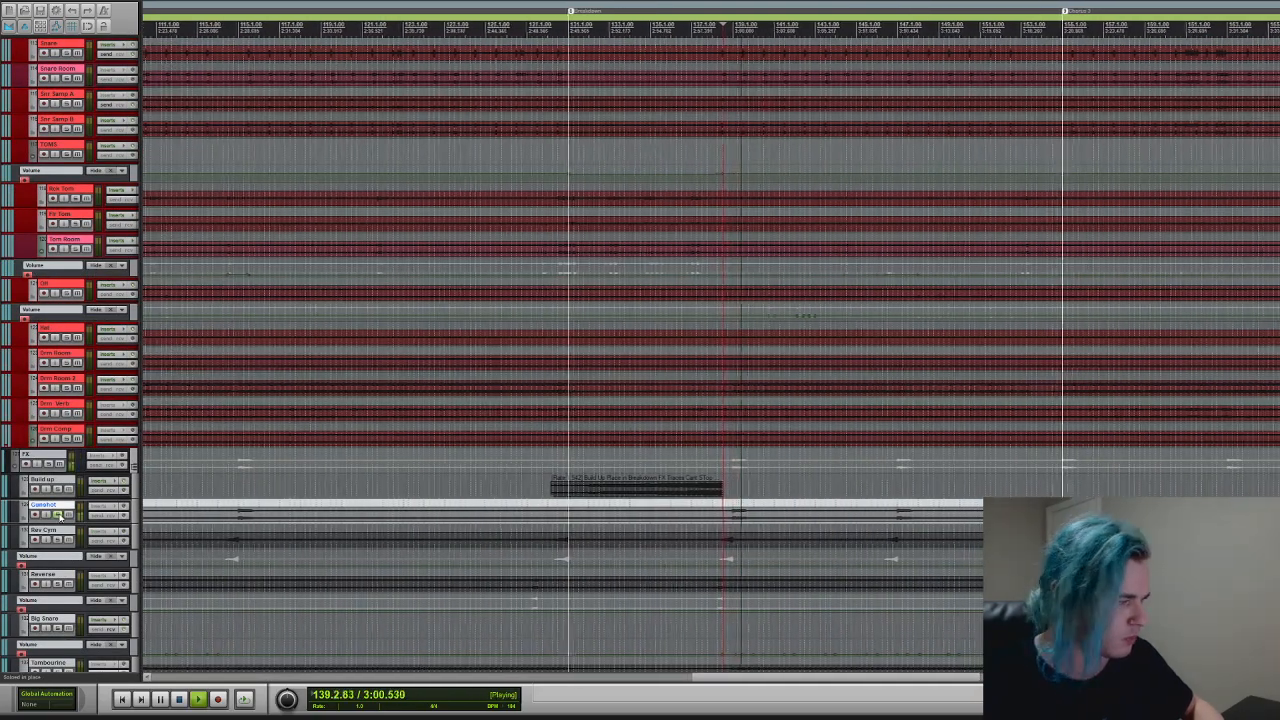
pyautogui.press('space')
pyautogui.click(58, 514)
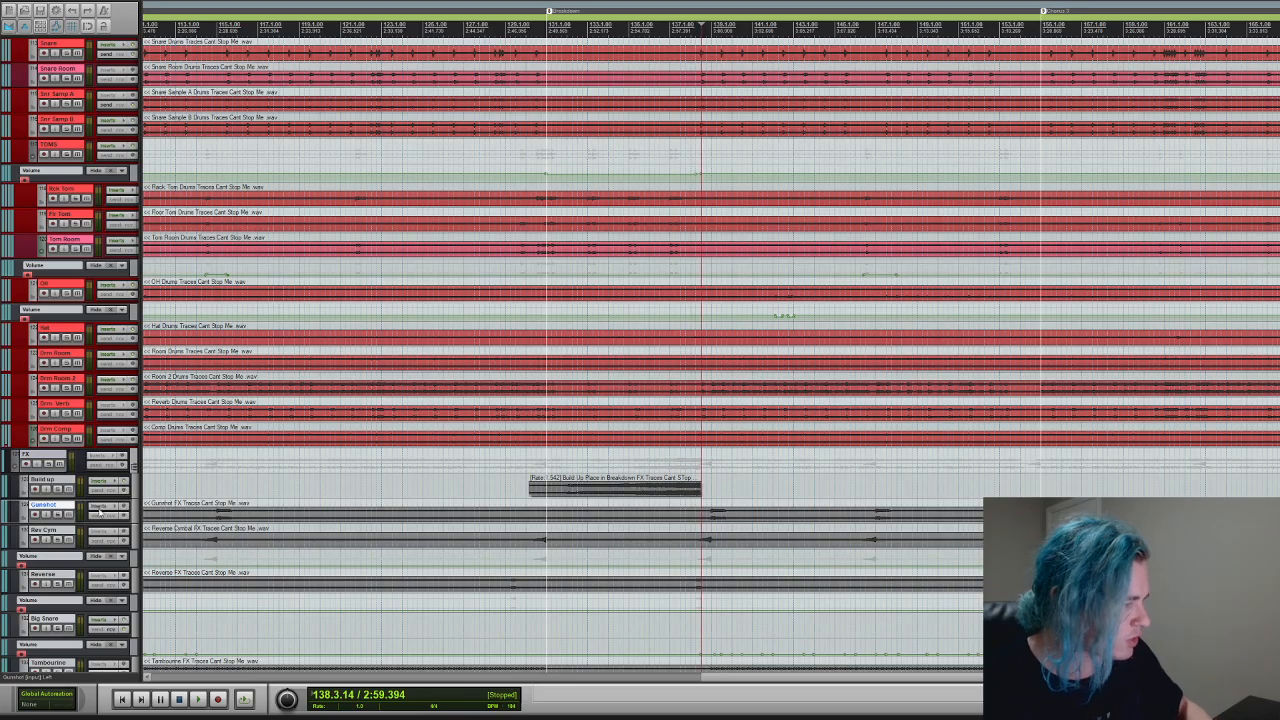
# - Audition the Rev Cym track in solo from about bar 138, and clear its solo
pyautogui.click(60, 540)
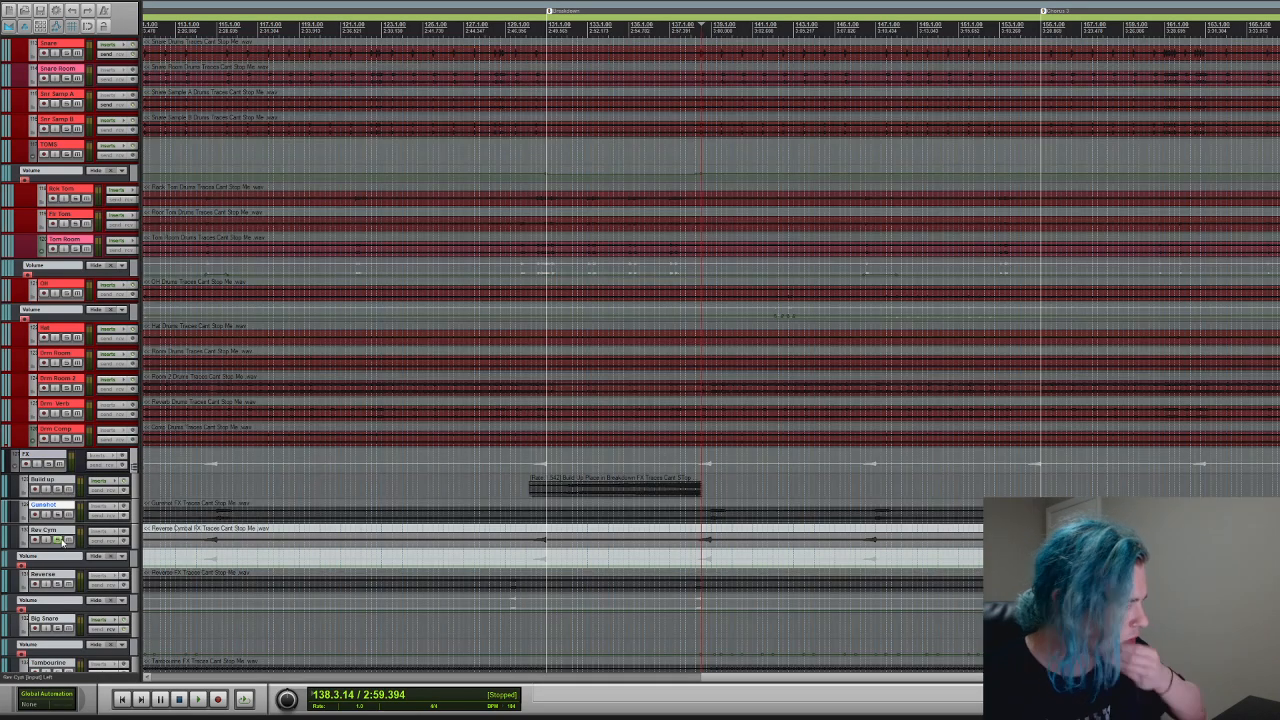
pyautogui.press('space')
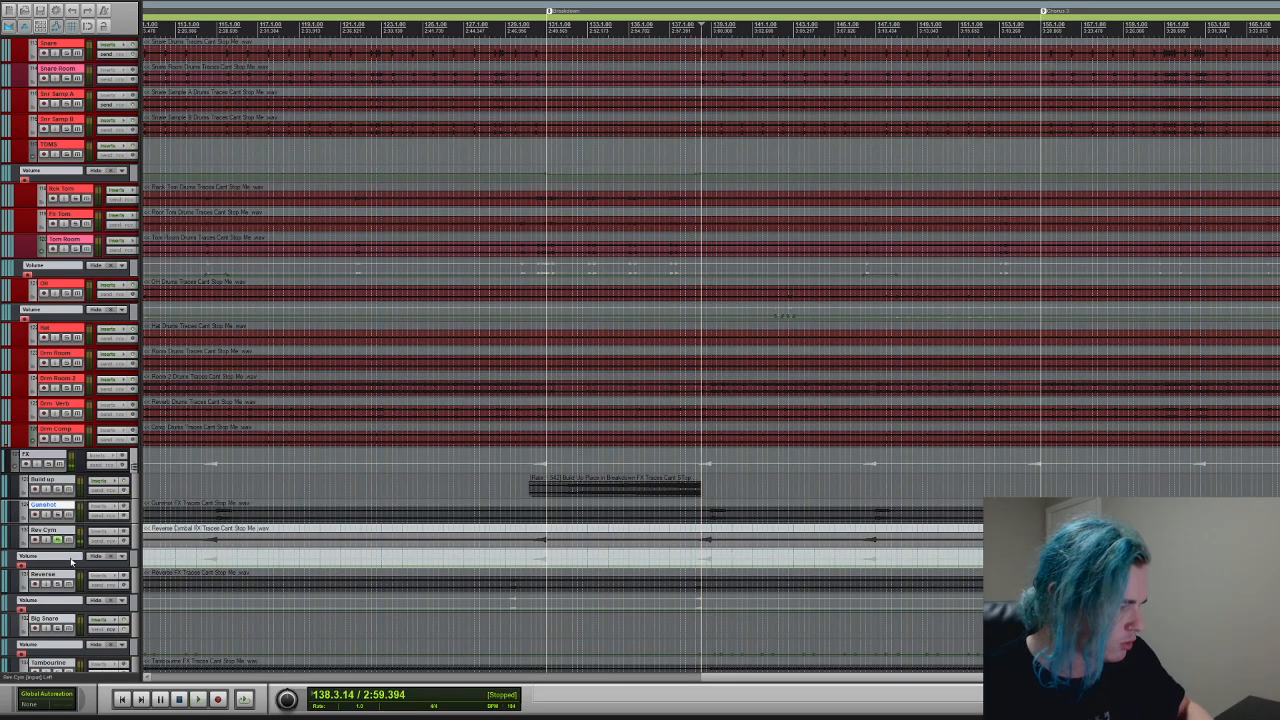
pyautogui.click(60, 542)
# - Solo the Reverse track, play it from just before the build-up clip ends, and clear the solo
pyautogui.click(60, 585)
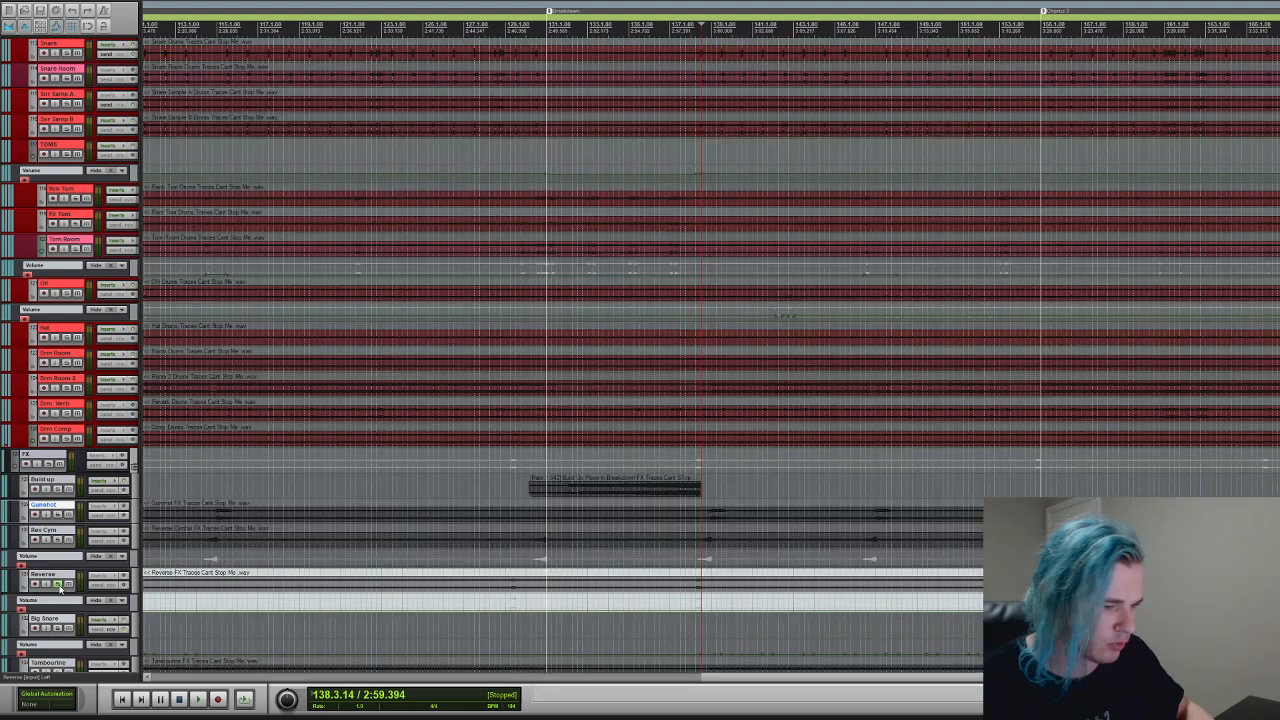
pyautogui.click(697, 605)
pyautogui.press('space')
pyautogui.press('space')
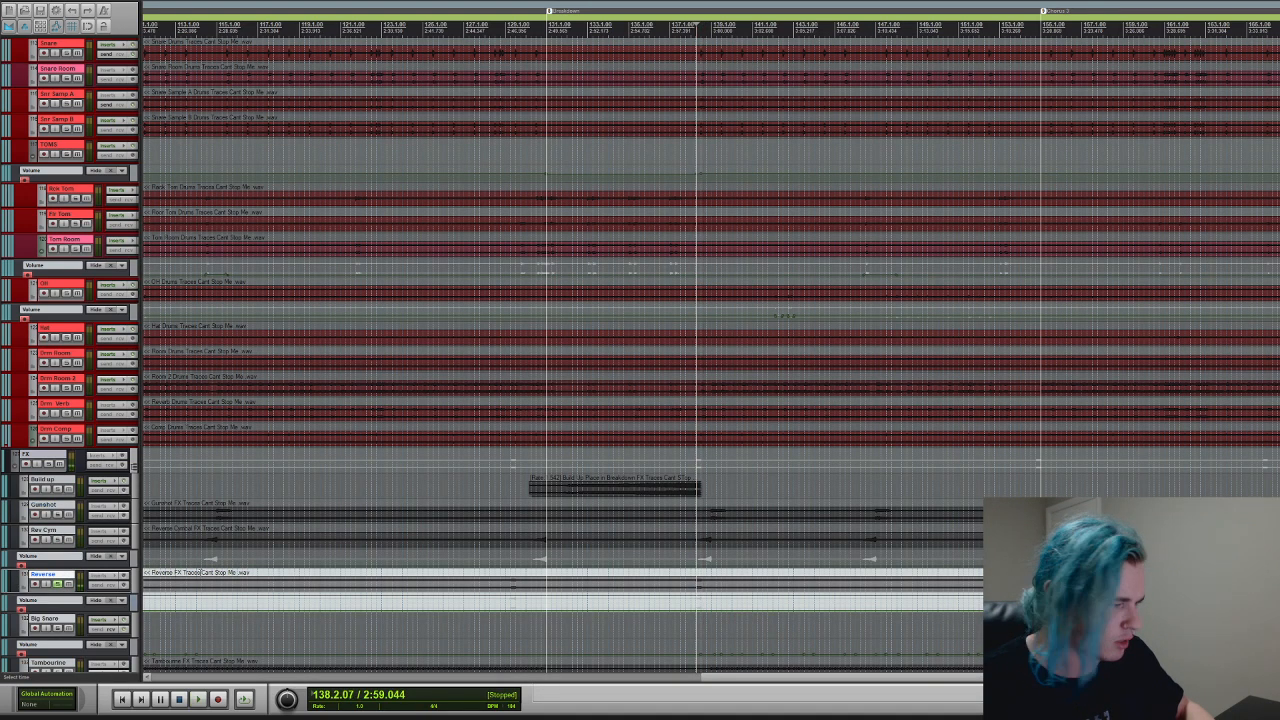
pyautogui.click(60, 585)
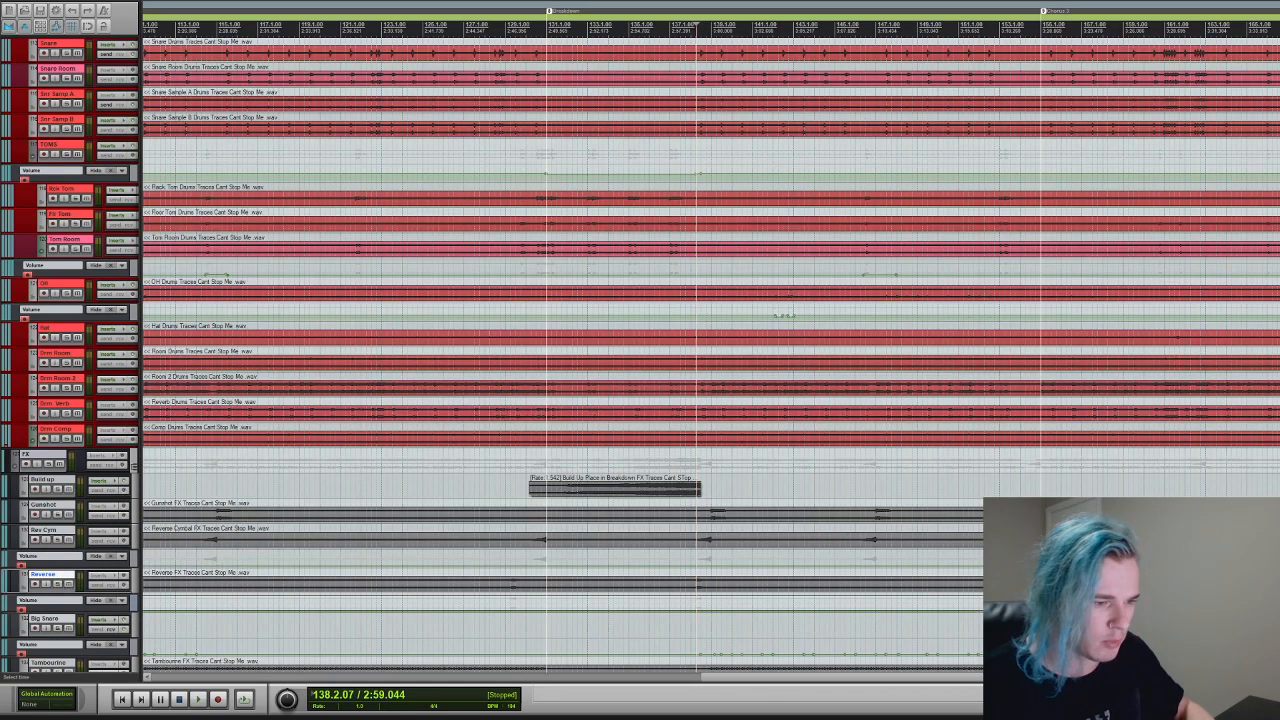
# - Solo the Tambourine track and play it from just after the build-up clip in the breakdown, then clear the solo
pyautogui.scroll(-5, 471, 480)
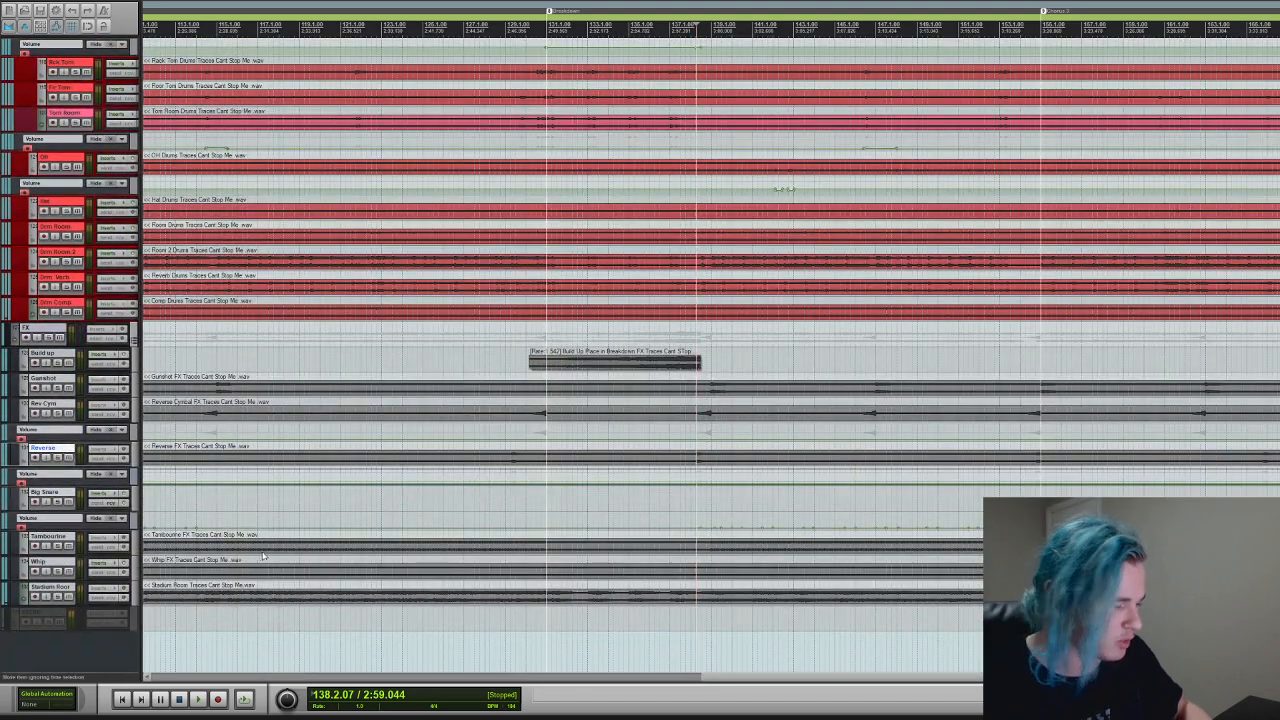
pyautogui.click(58, 546)
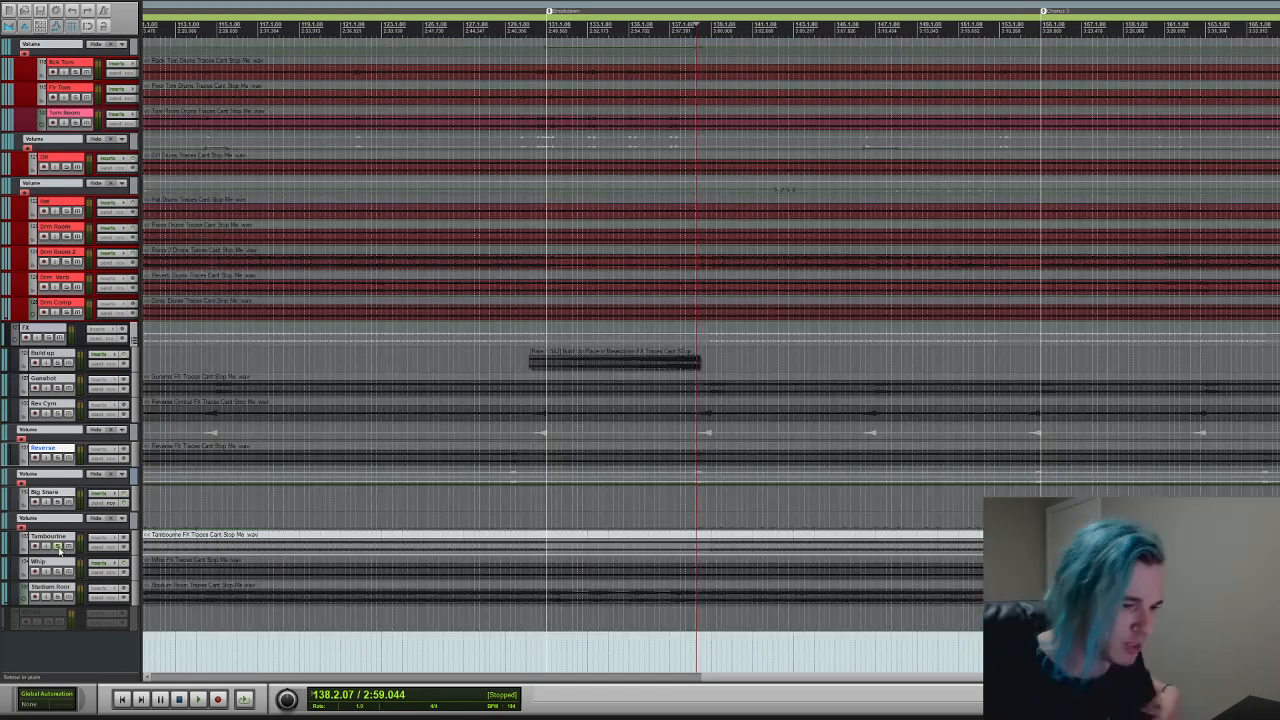
pyautogui.click(705, 546)
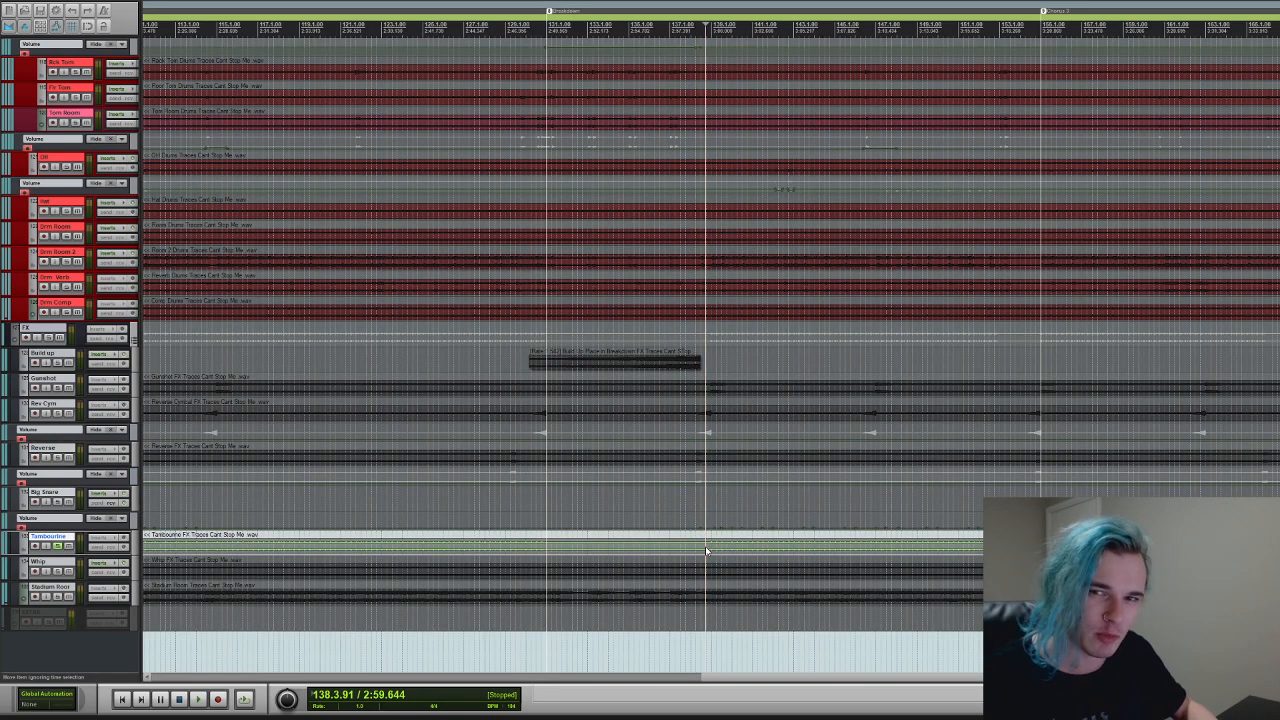
pyautogui.press('space')
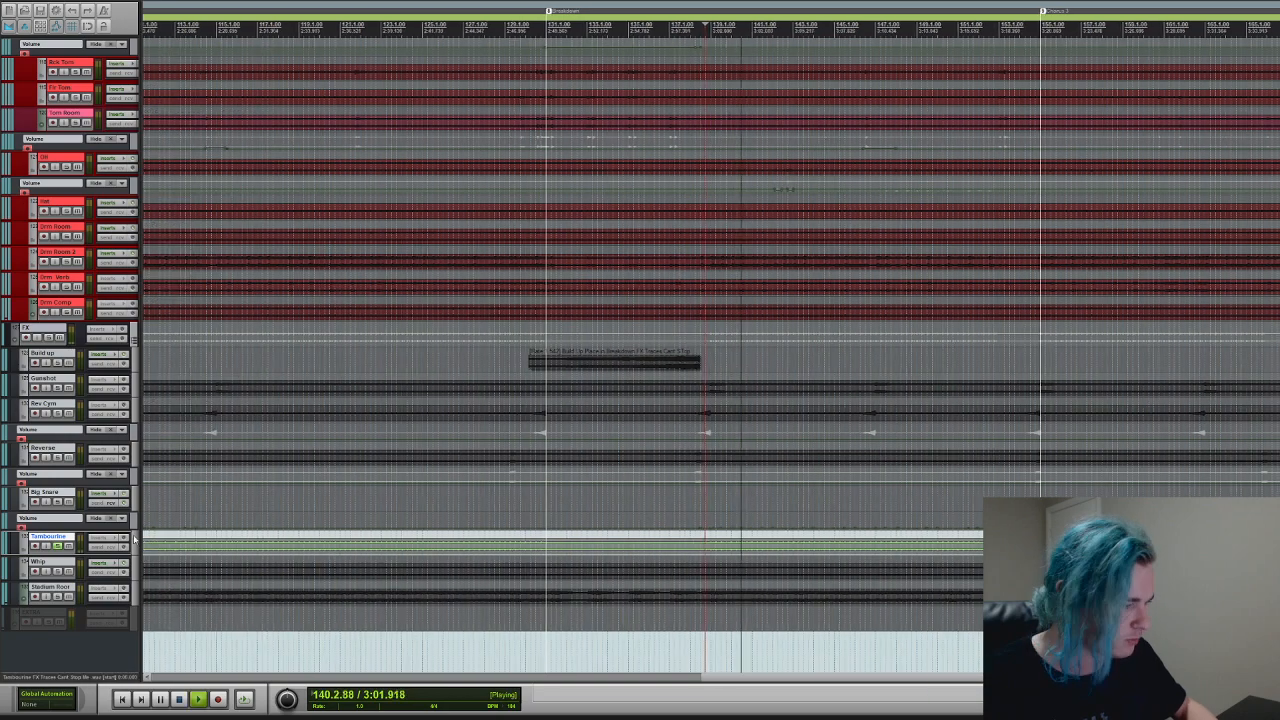
pyautogui.press('space')
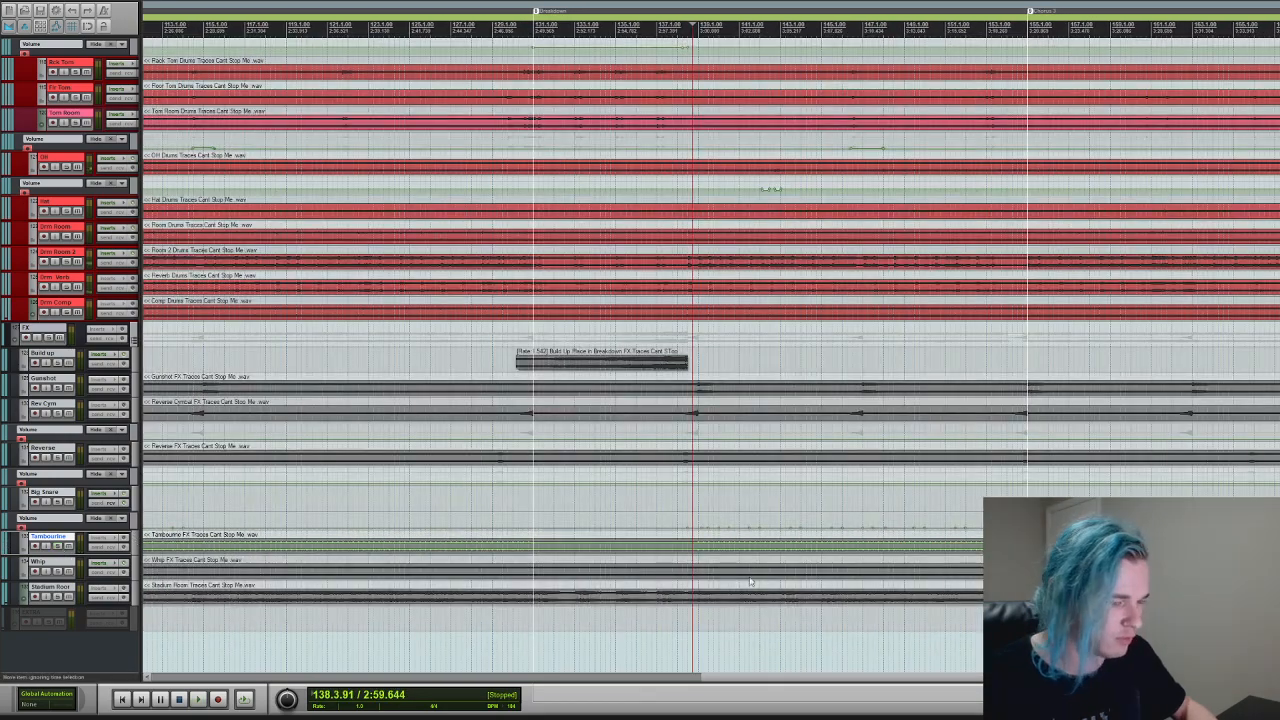
# - Solo the Whip track, enlarge its track height and play it from about bar 101 in the second pre-chorus
pyautogui.scroll(-7, 753, 582)
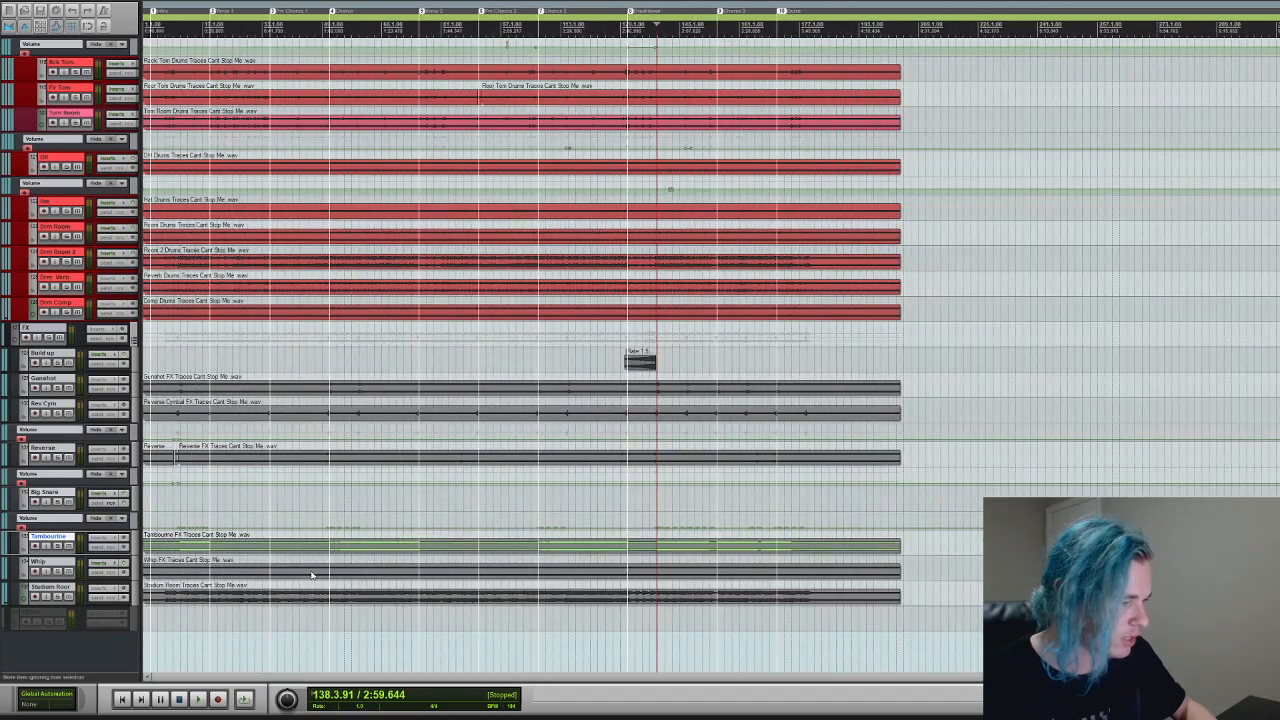
pyautogui.click(523, 577)
pyautogui.scroll(7, 806, 574)
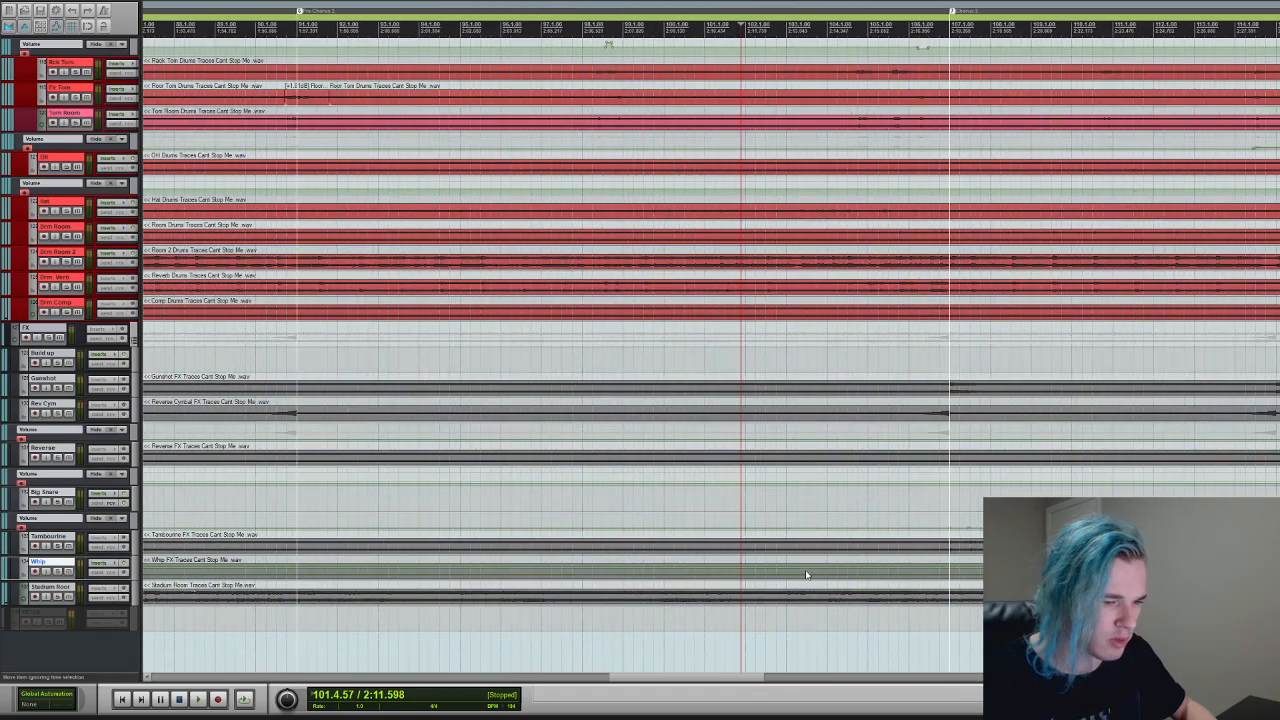
pyautogui.click(58, 573)
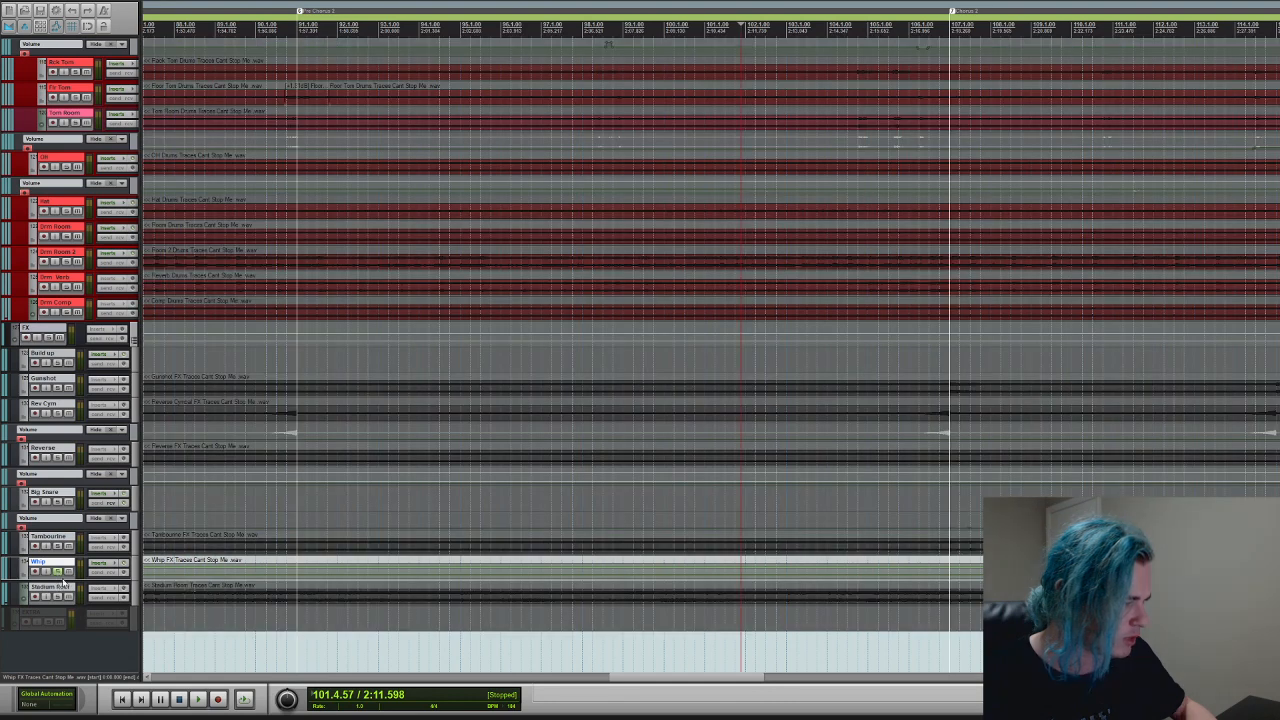
pyautogui.moveTo(58, 583); pyautogui.dragTo(60, 628)
pyautogui.press('space')
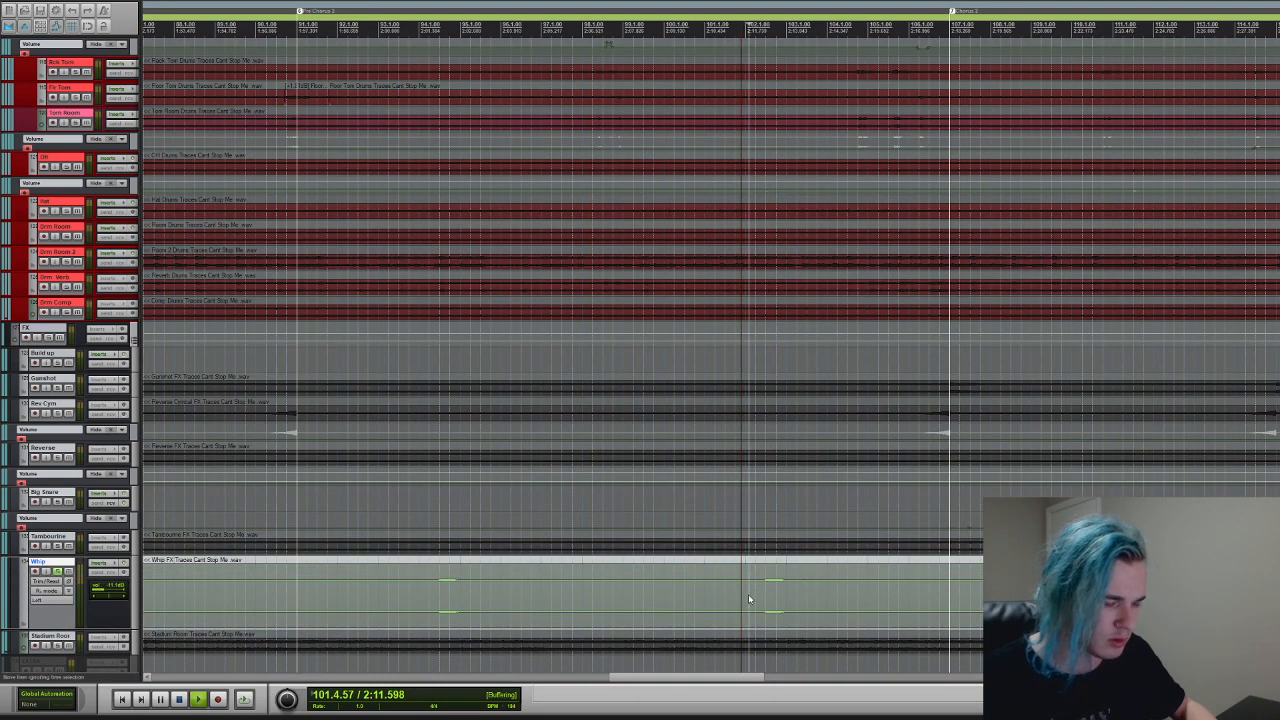
pyautogui.press('space')
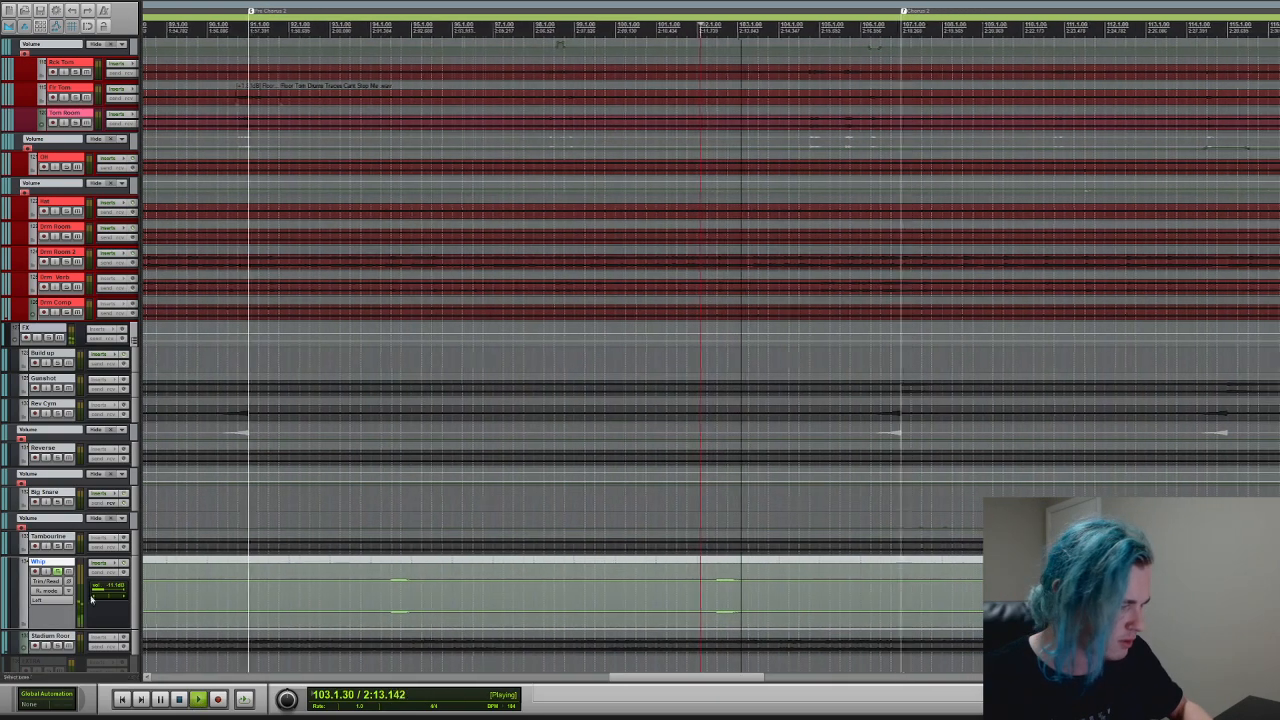
# - Clear the Whip solo, play the full mix around the Whip hit near bar 101, and shrink the Whip track height
pyautogui.press('space')
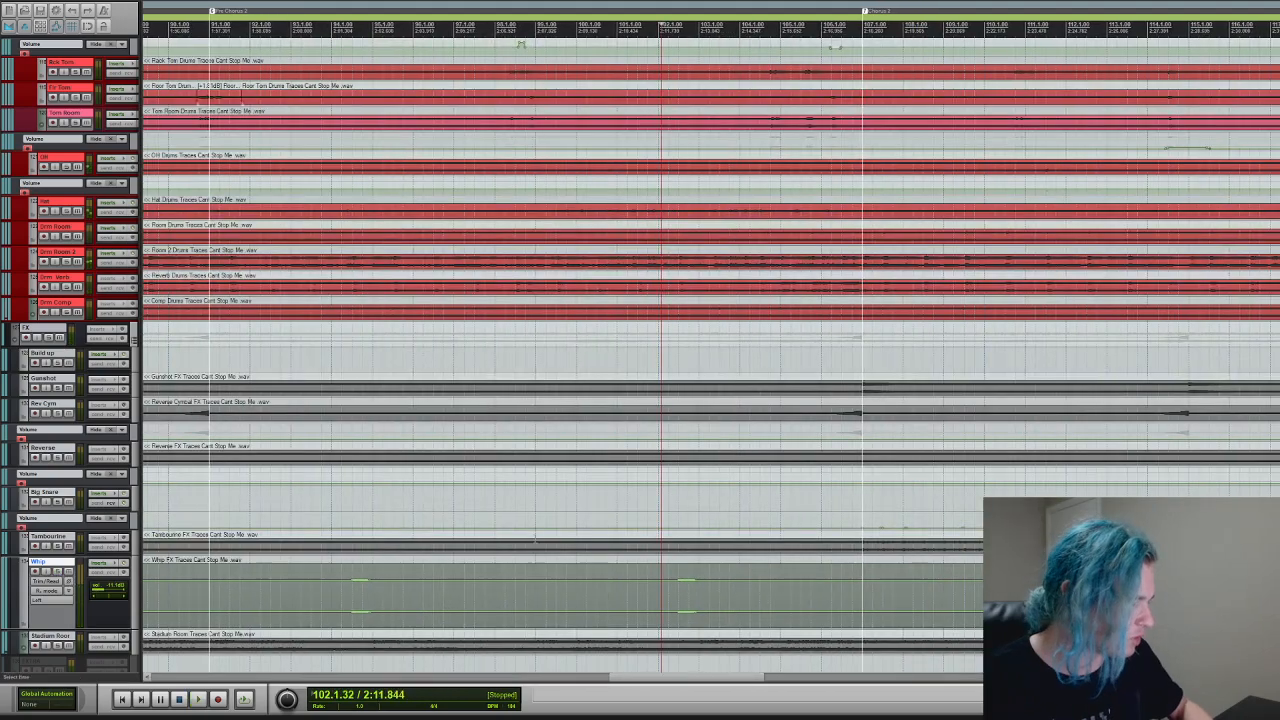
pyautogui.scroll(2, 877, 545)
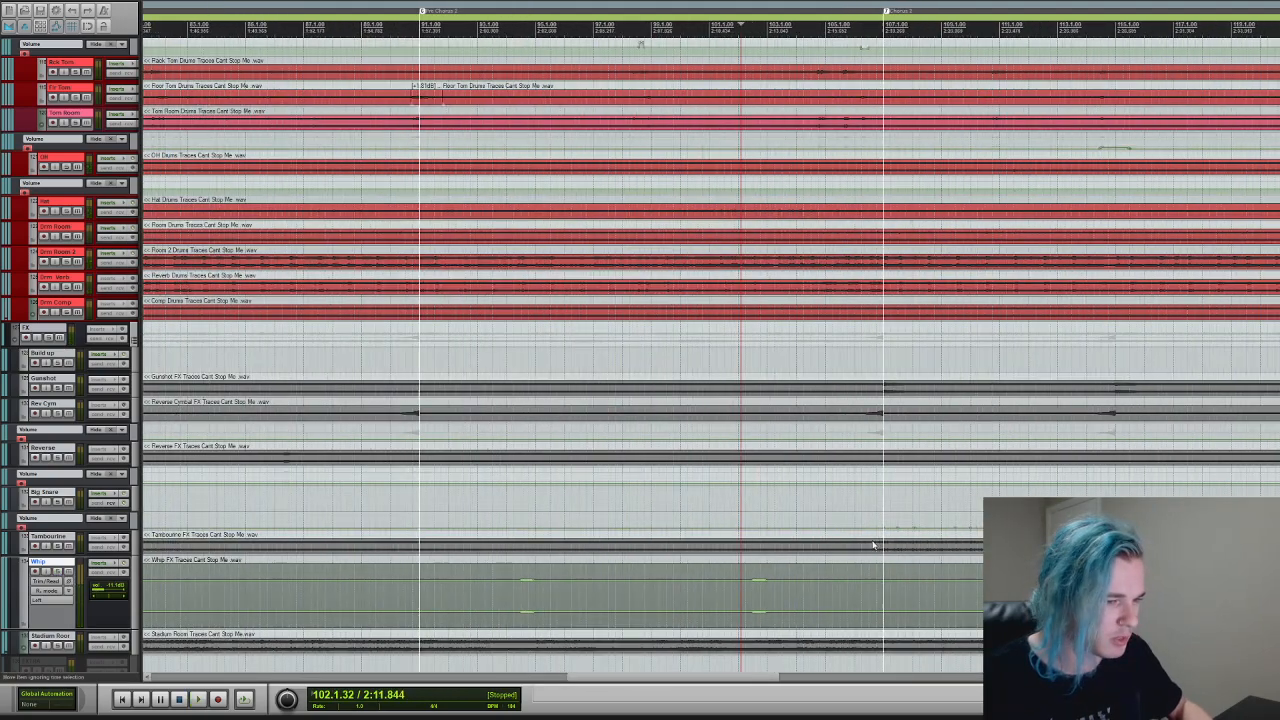
pyautogui.click(728, 596)
pyautogui.press('space')
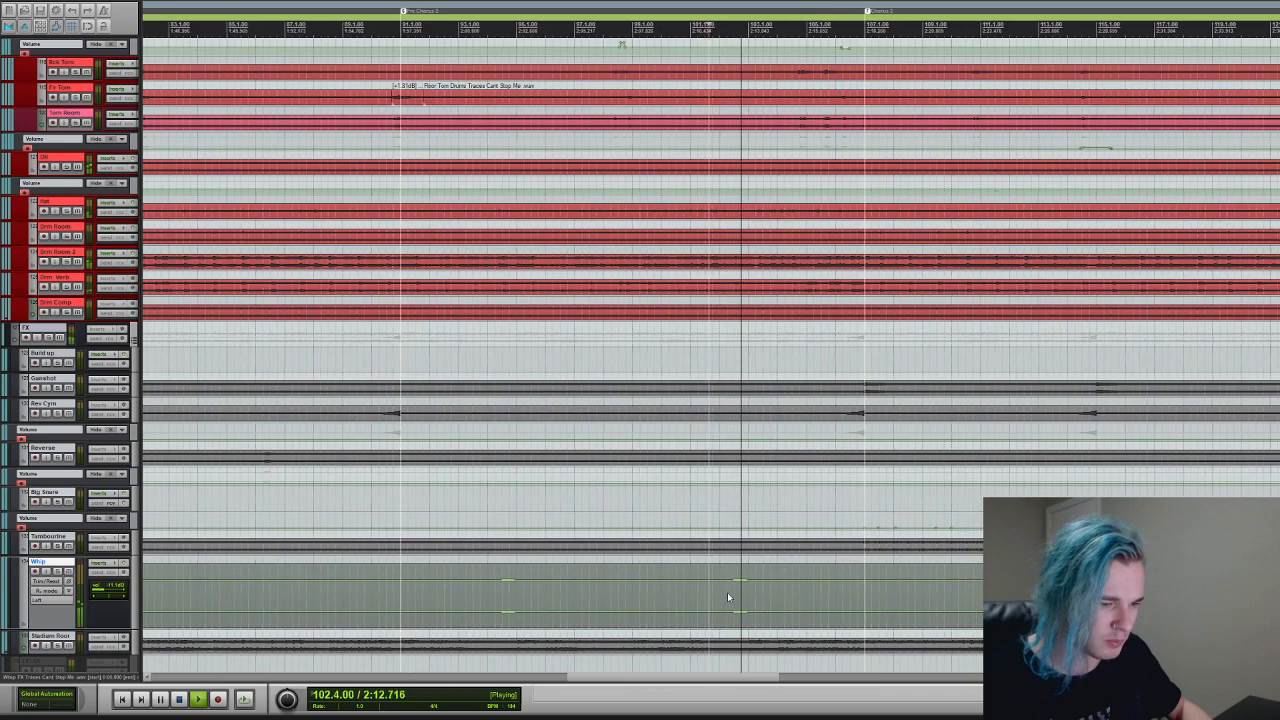
pyautogui.press('space')
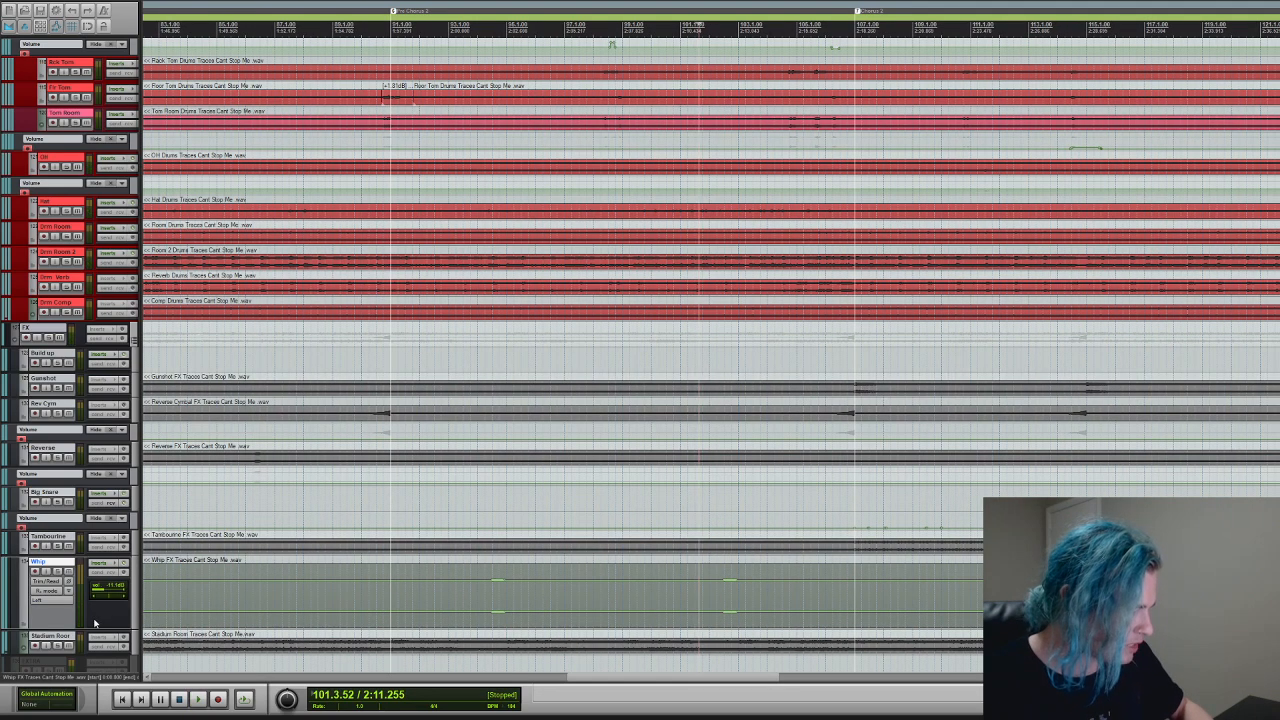
pyautogui.moveTo(73, 629); pyautogui.dragTo(78, 564)
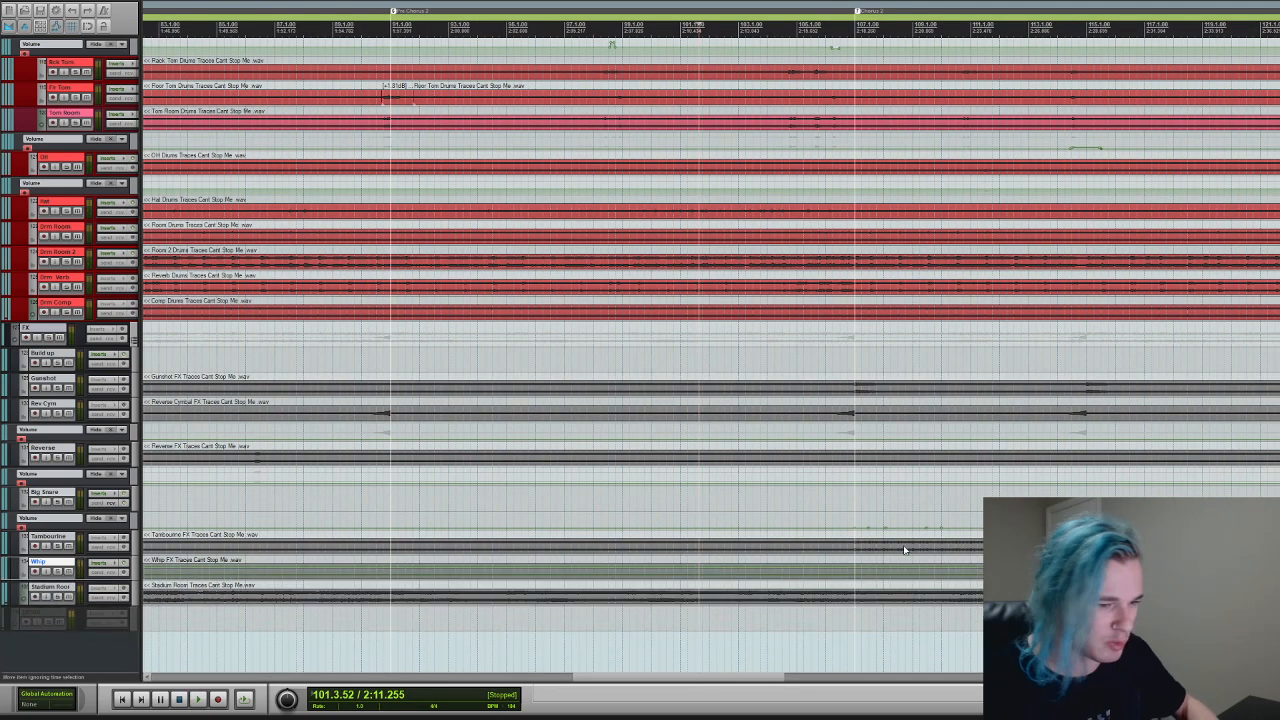
# - Mute the FX folder track and play the mix without it from about bar 137, near the end of the build-up clip
pyautogui.click(836, 503)
pyautogui.scroll(-1, 835, 503)
pyautogui.scroll(2, 835, 503)
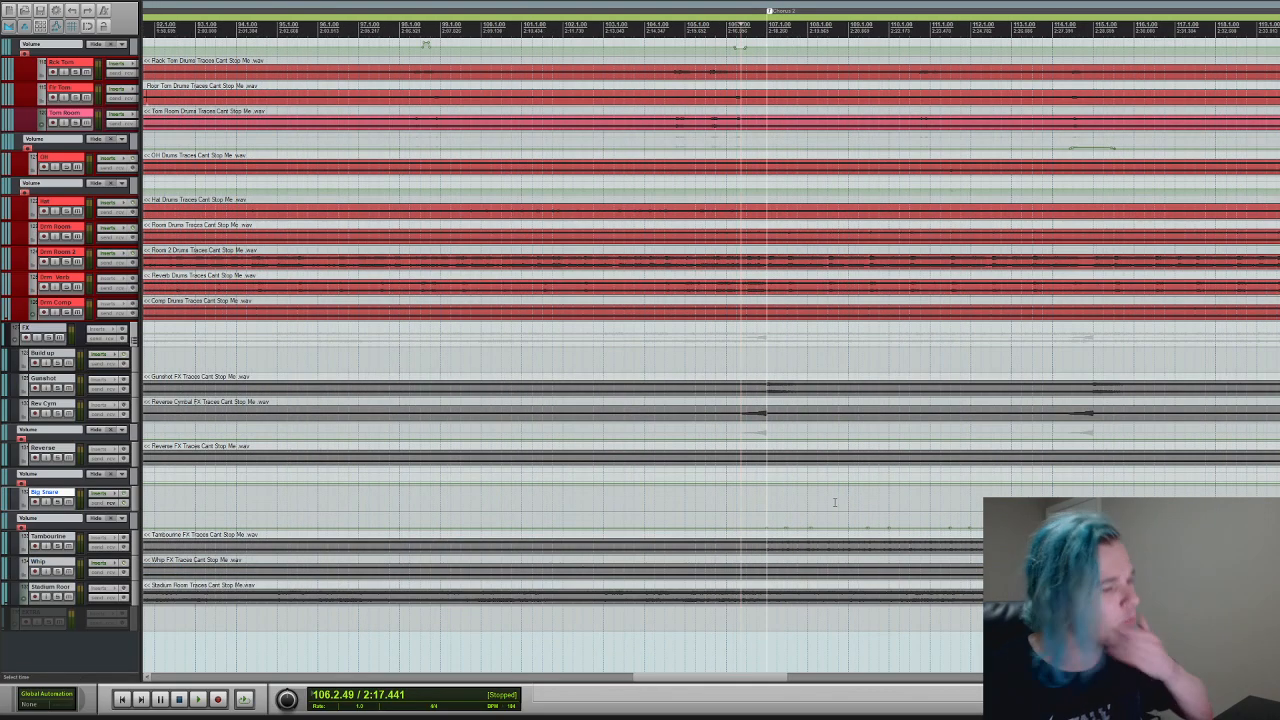
pyautogui.click(60, 338)
pyautogui.scroll(-3, 833, 373)
pyautogui.scroll(-2, 833, 373)
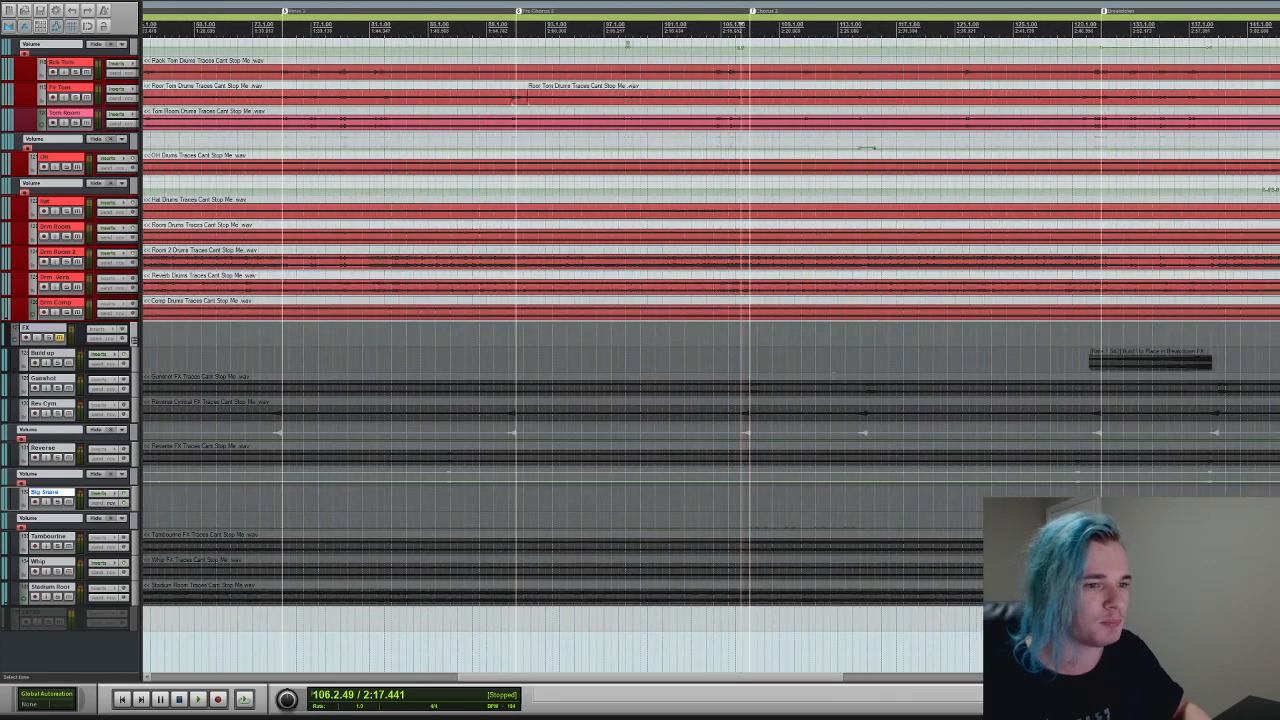
pyautogui.click(1051, 385)
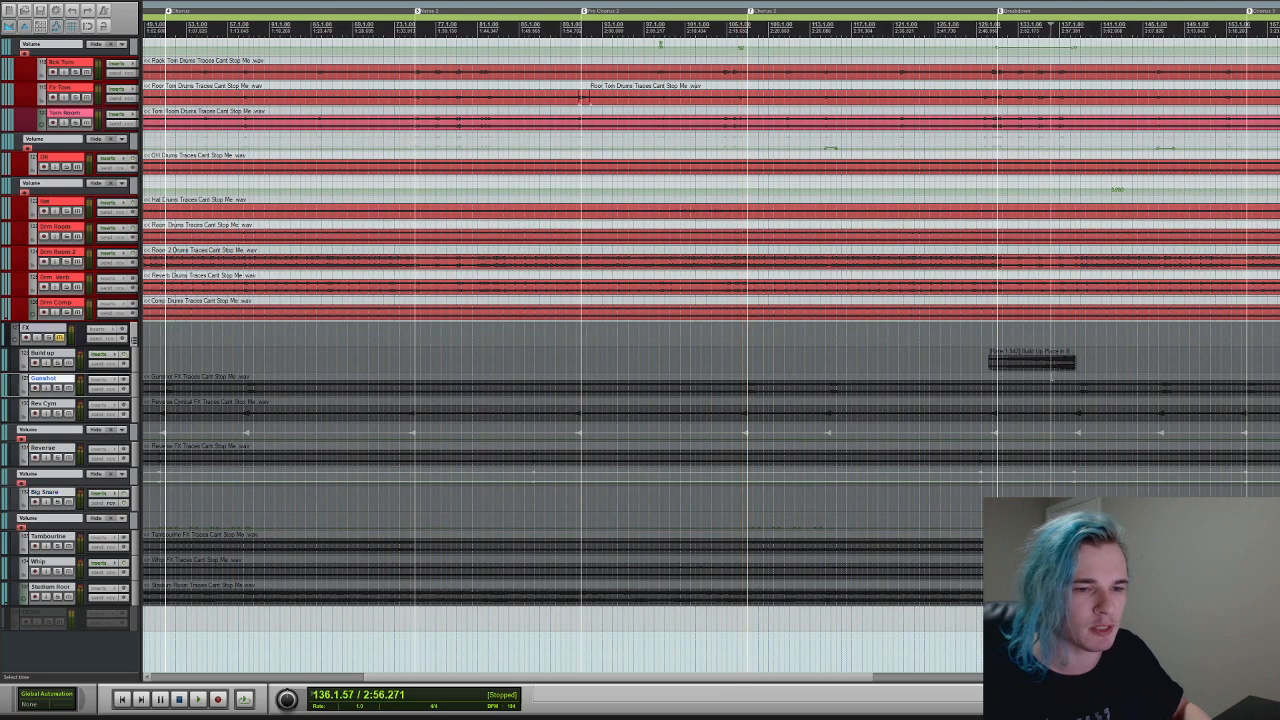
pyautogui.scroll(-2, 1051, 385)
pyautogui.scroll(5, 1051, 385)
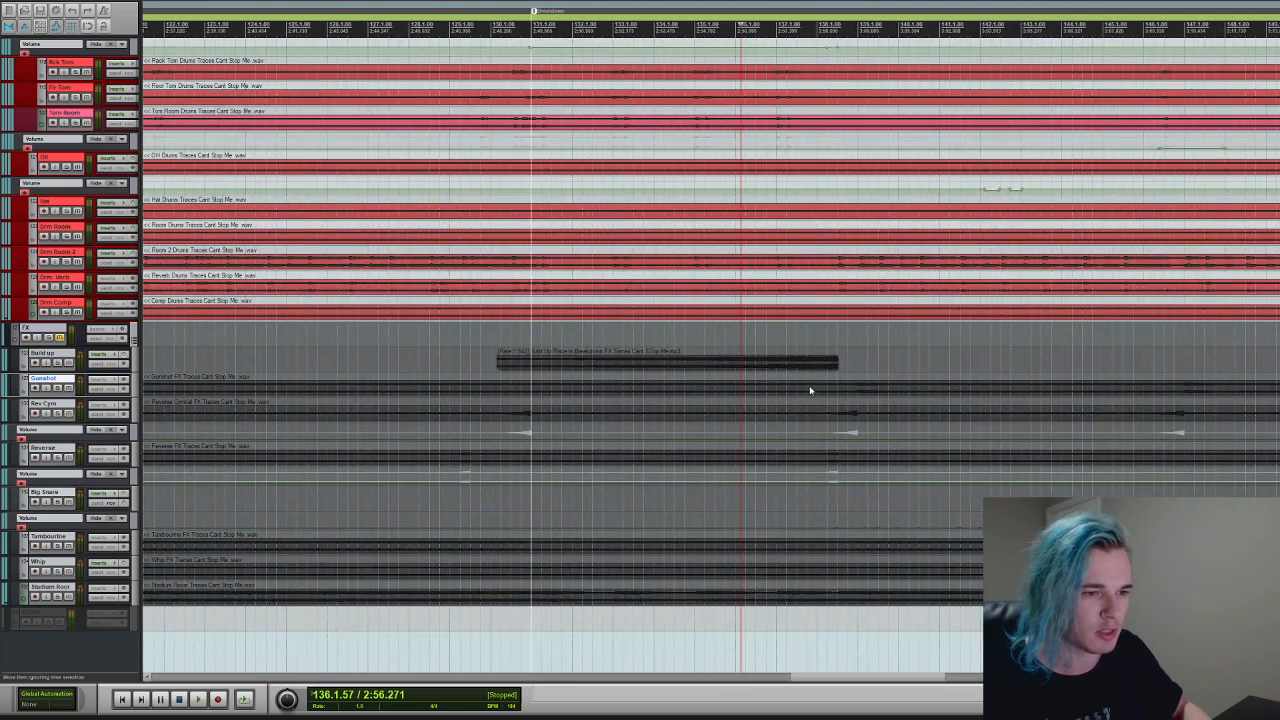
pyautogui.click(815, 395)
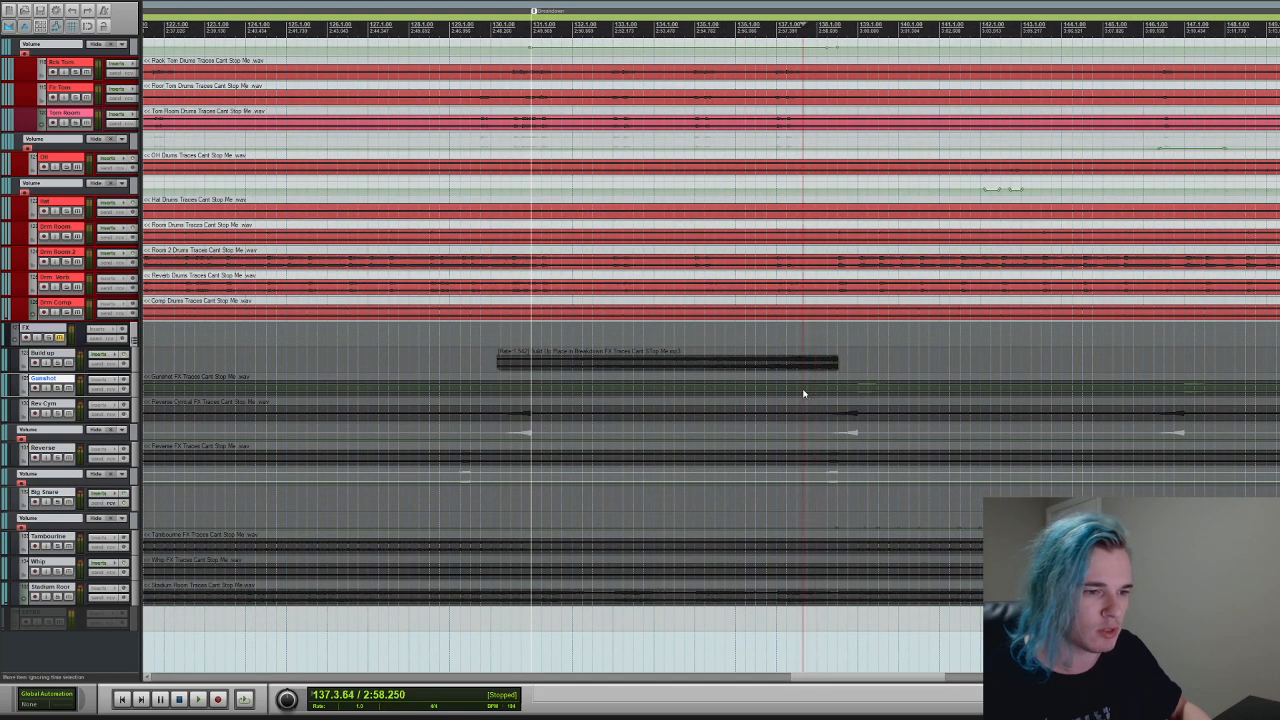
pyautogui.press('space')
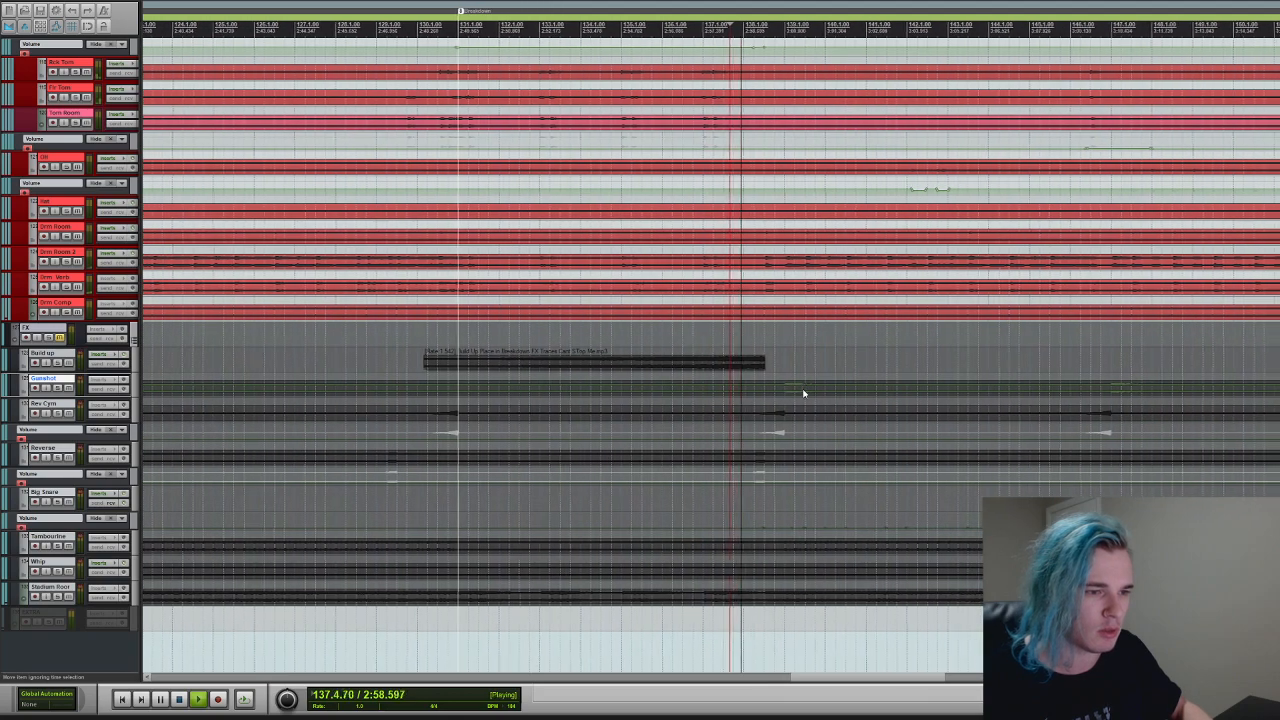
pyautogui.press('space')
# - Compare the mix from about bar 135 in the breakdown with the FX folder track muted and unmuted
pyautogui.click(597, 386)
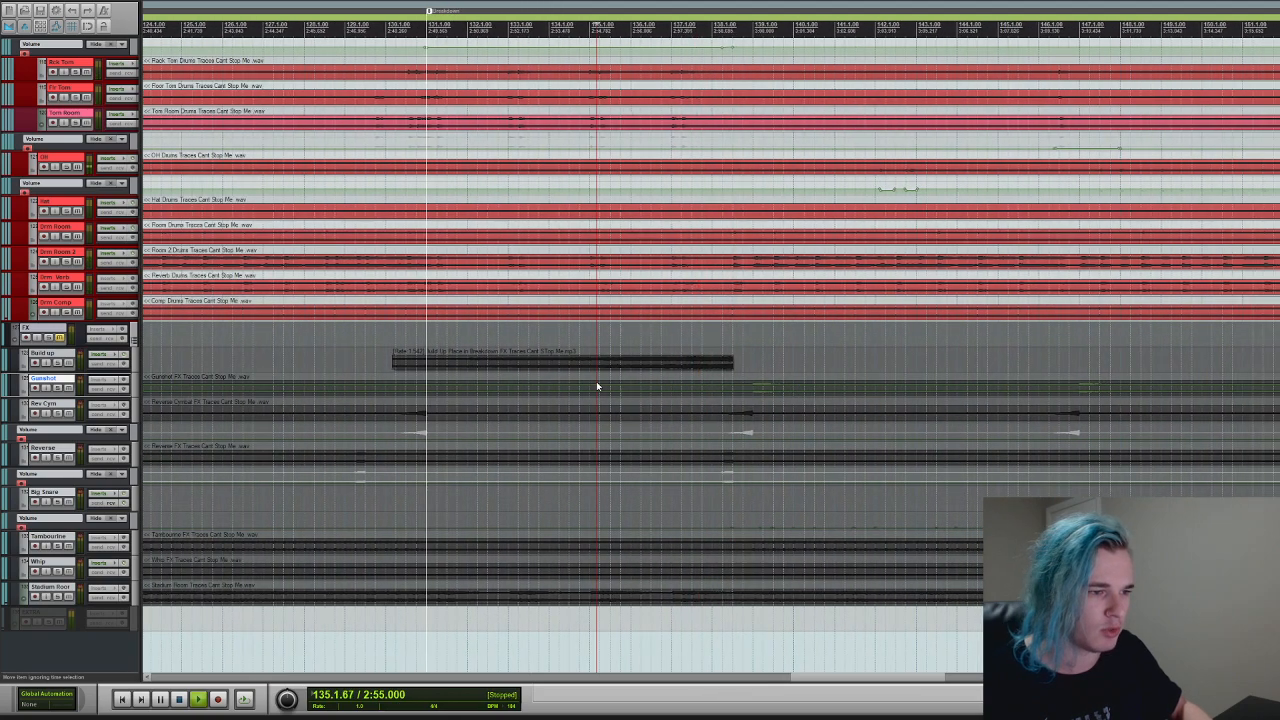
pyautogui.press('space')
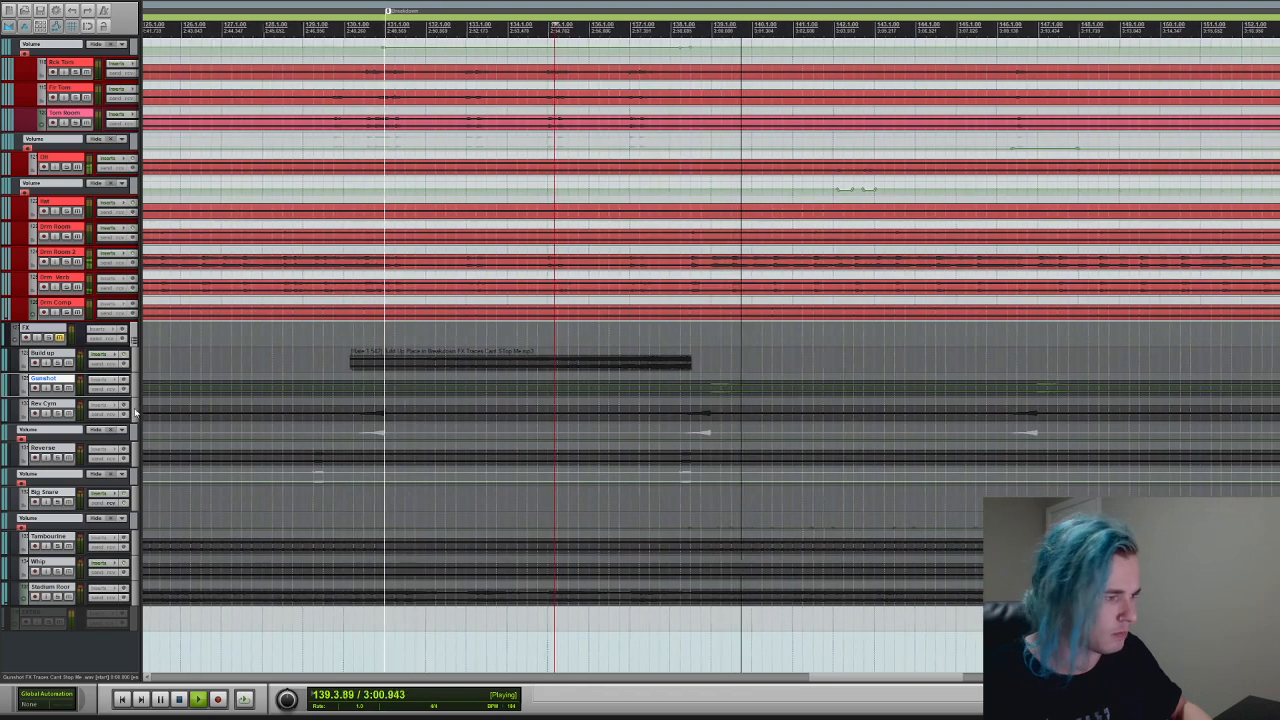
pyautogui.press('space')
pyautogui.click(62, 340)
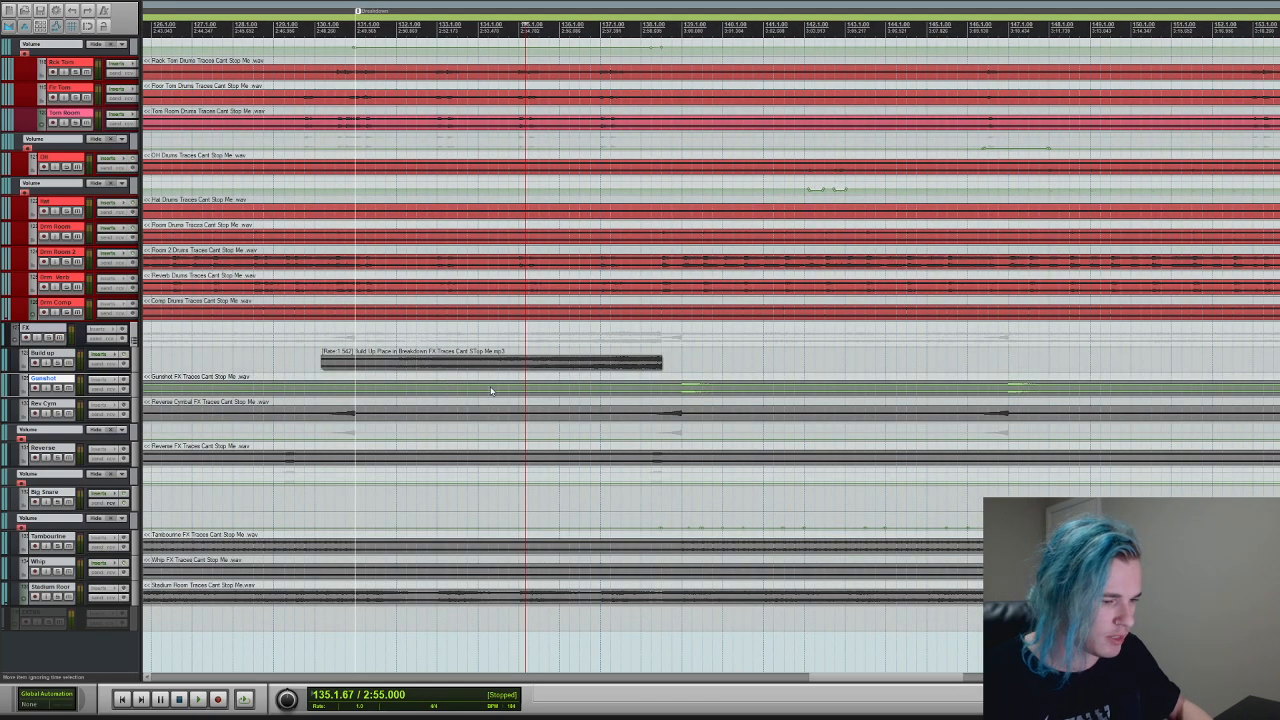
pyautogui.press('space')
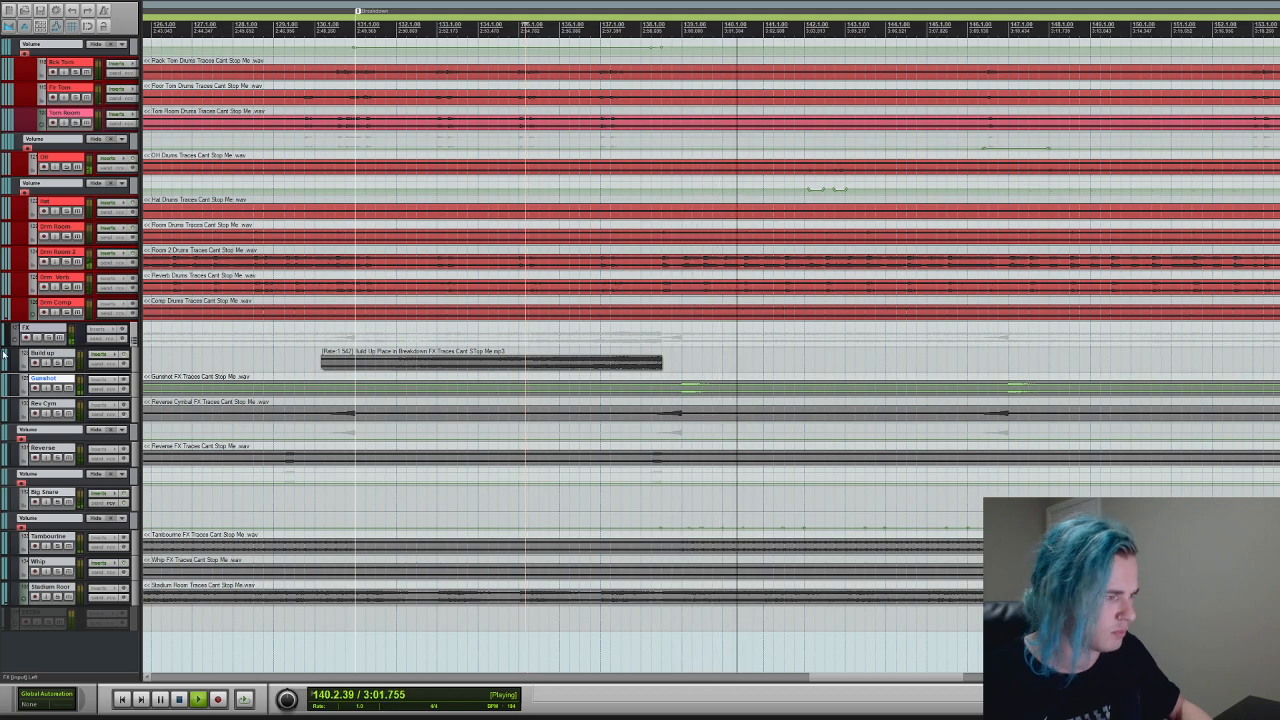
pyautogui.press('space')
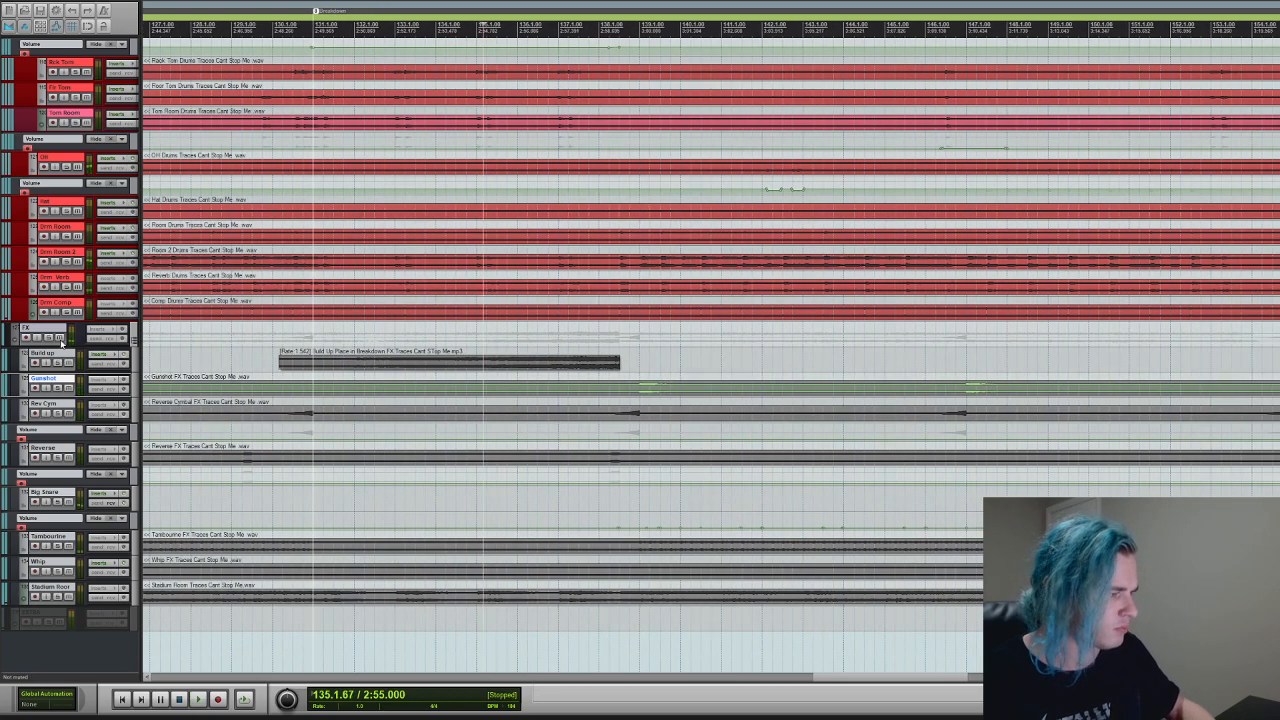
# - Solo the FX folder track, play it from about bar 135, and clear the solo
pyautogui.click(48, 337)
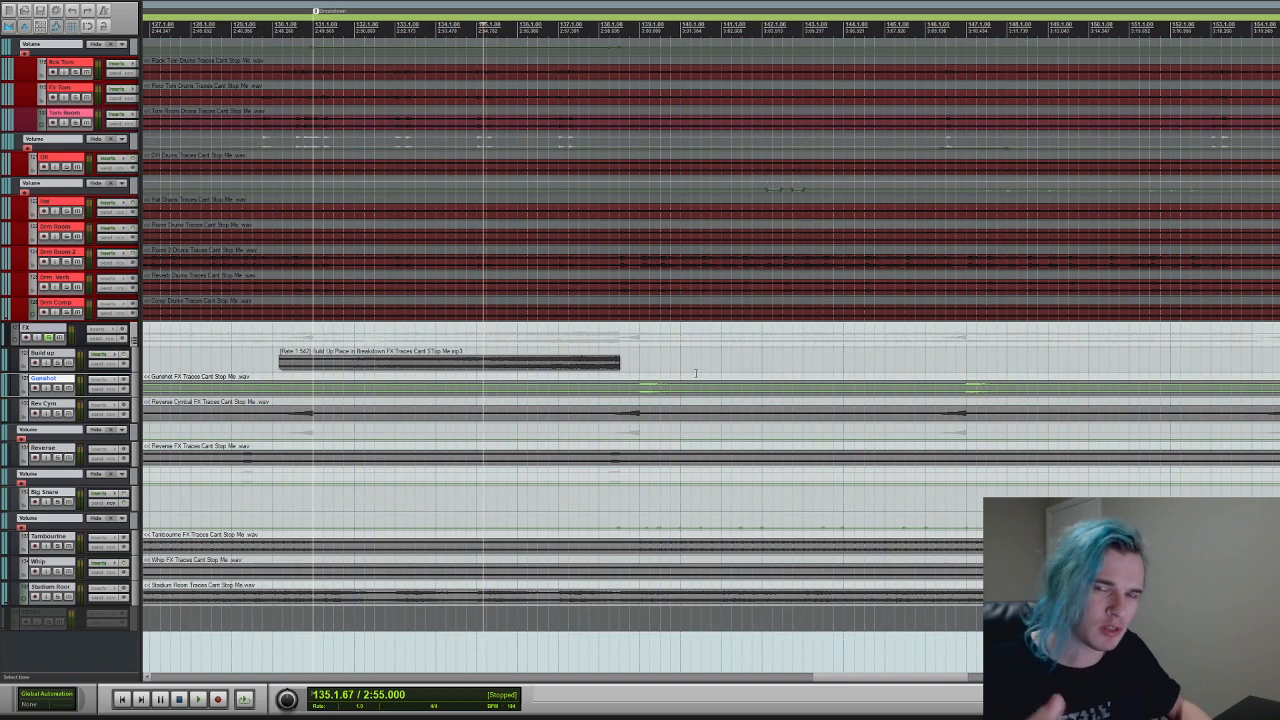
pyautogui.press('space')
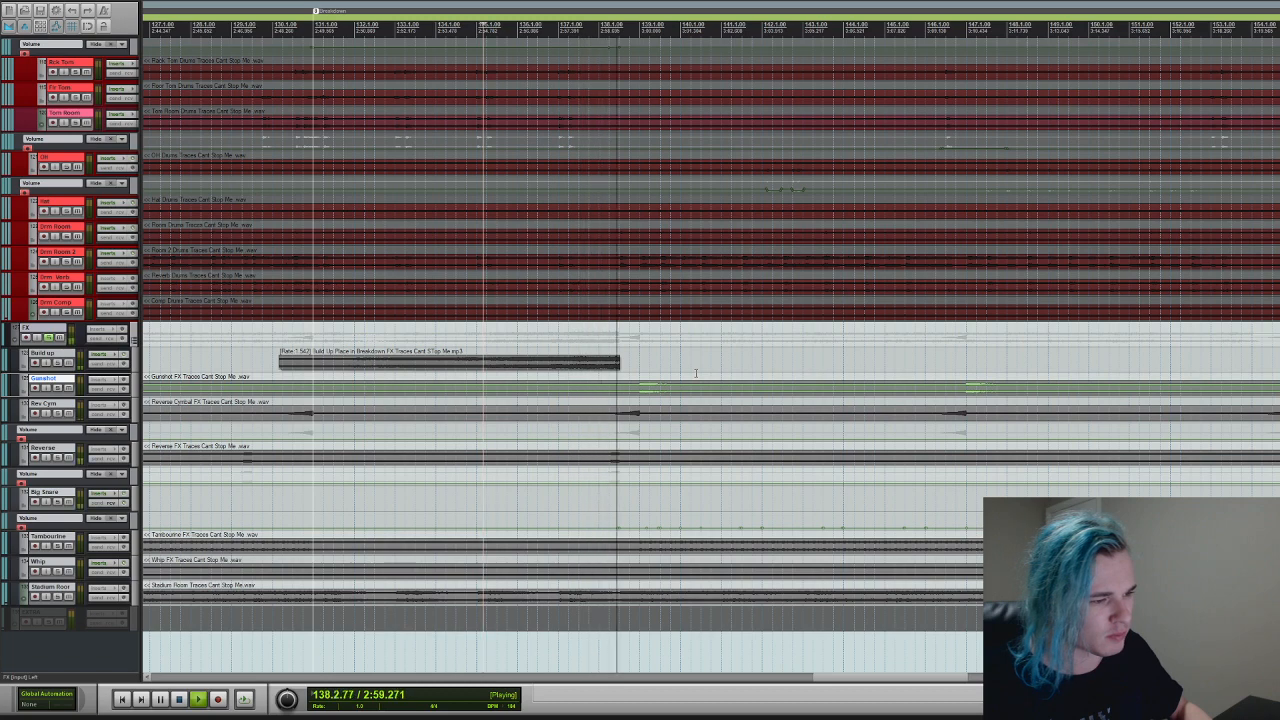
pyautogui.press('space')
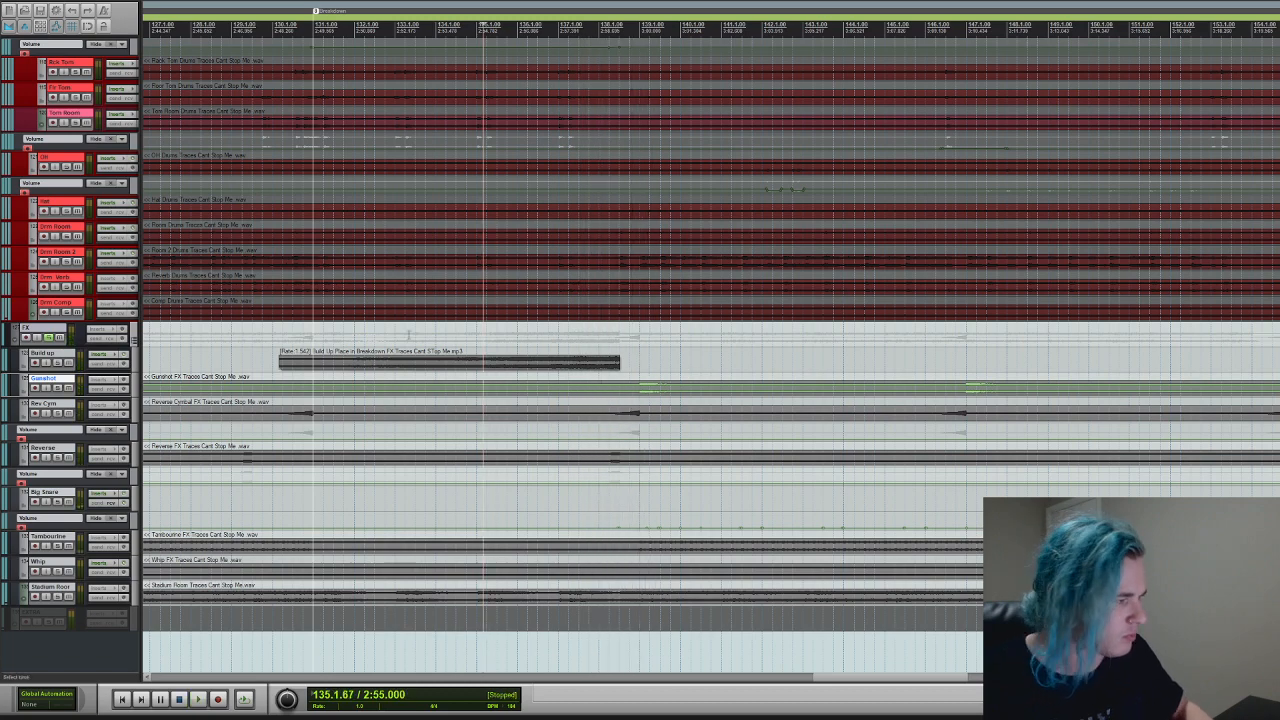
pyautogui.click(47, 338)
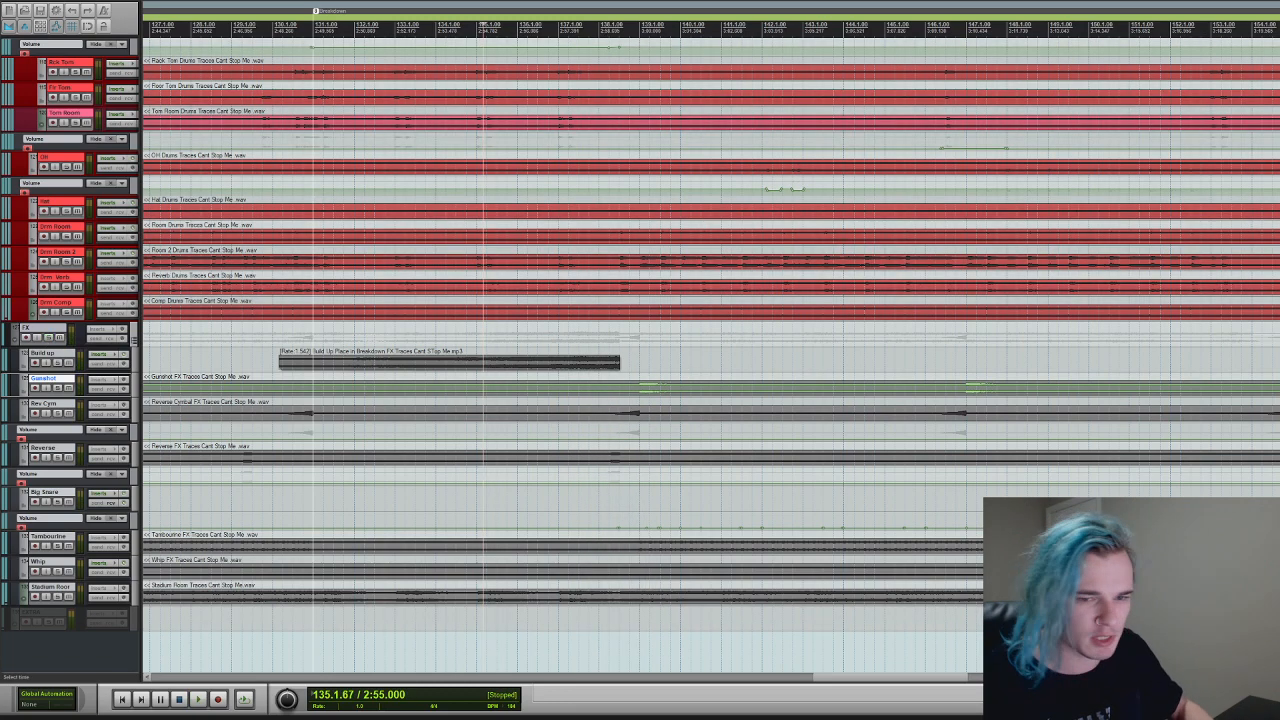
# - Unmute the VOCALS, LEAD VOX and Vox Dist tracks and the main vocal folder track
pyautogui.scroll(-20, 640, 350)
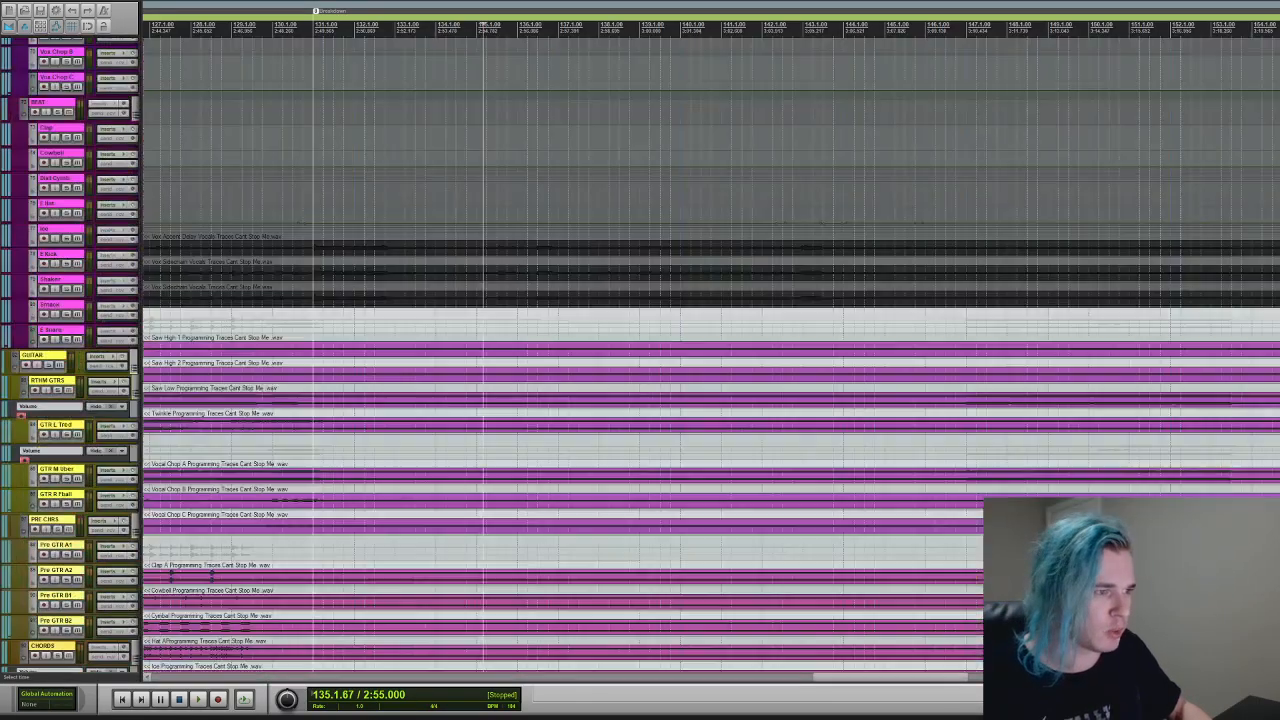
pyautogui.scroll(10, 640, 350)
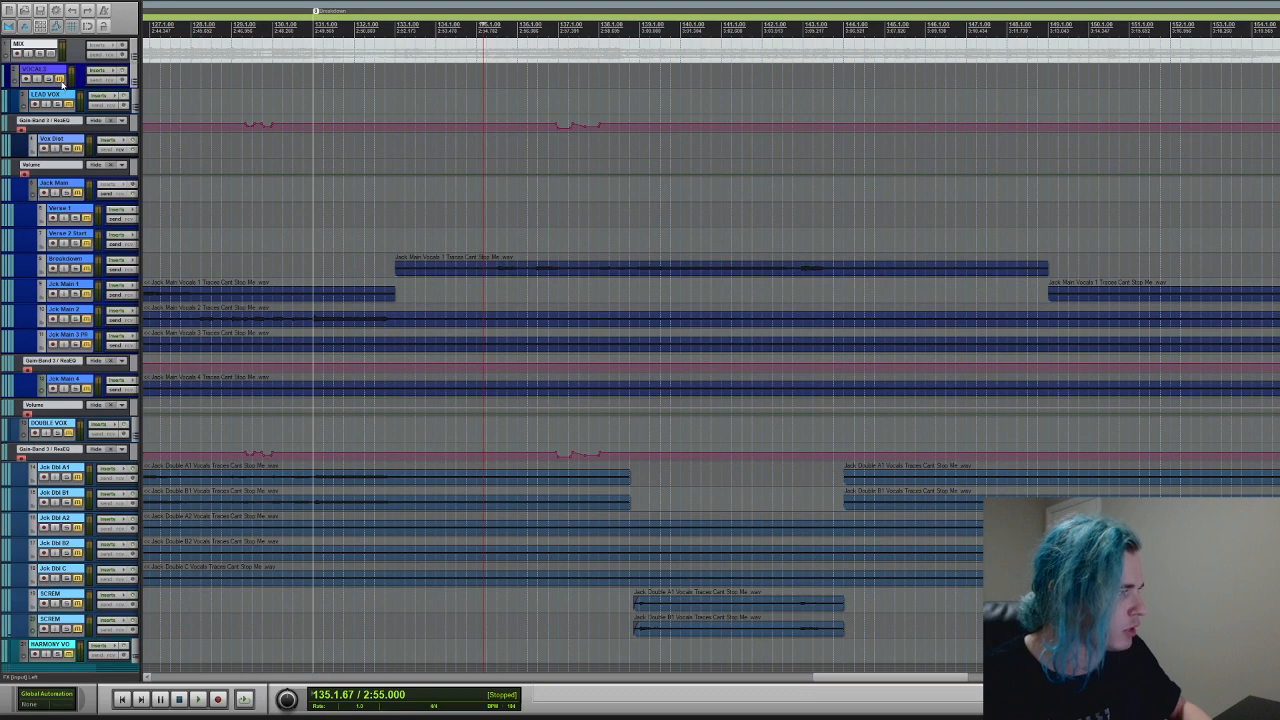
pyautogui.click(60, 80)
pyautogui.click(69, 104)
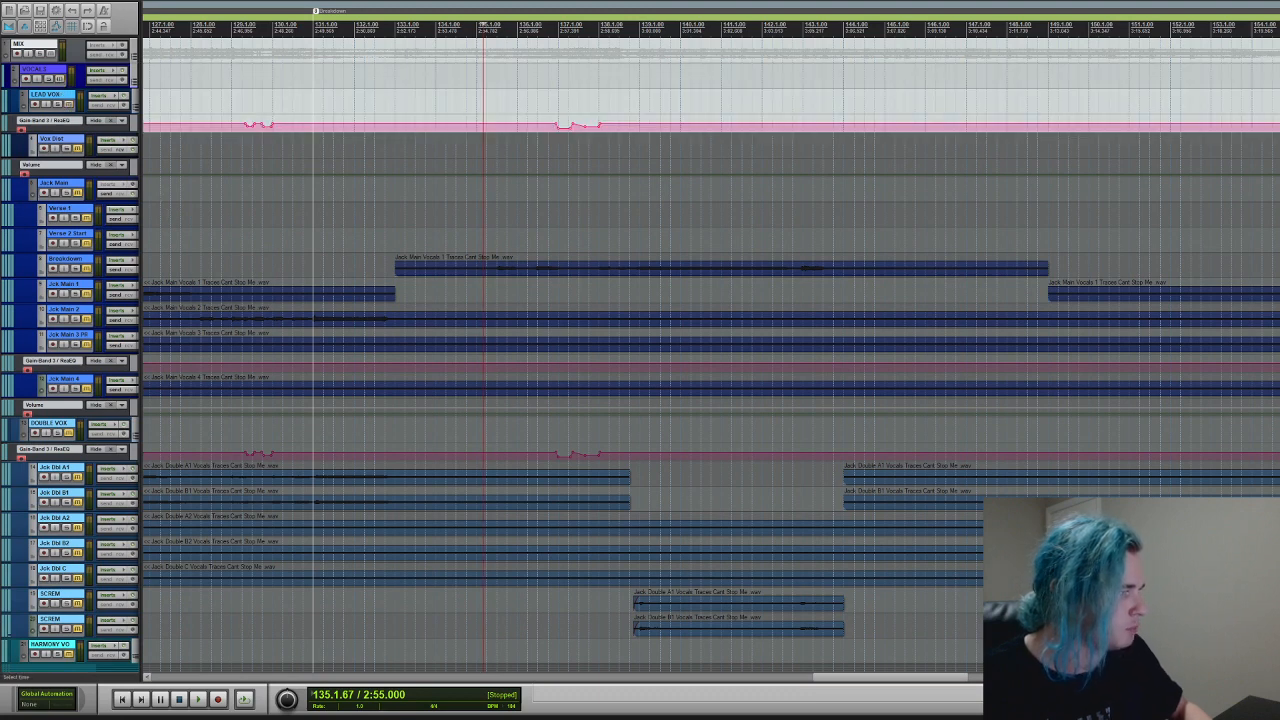
pyautogui.click(77, 149)
pyautogui.click(79, 193)
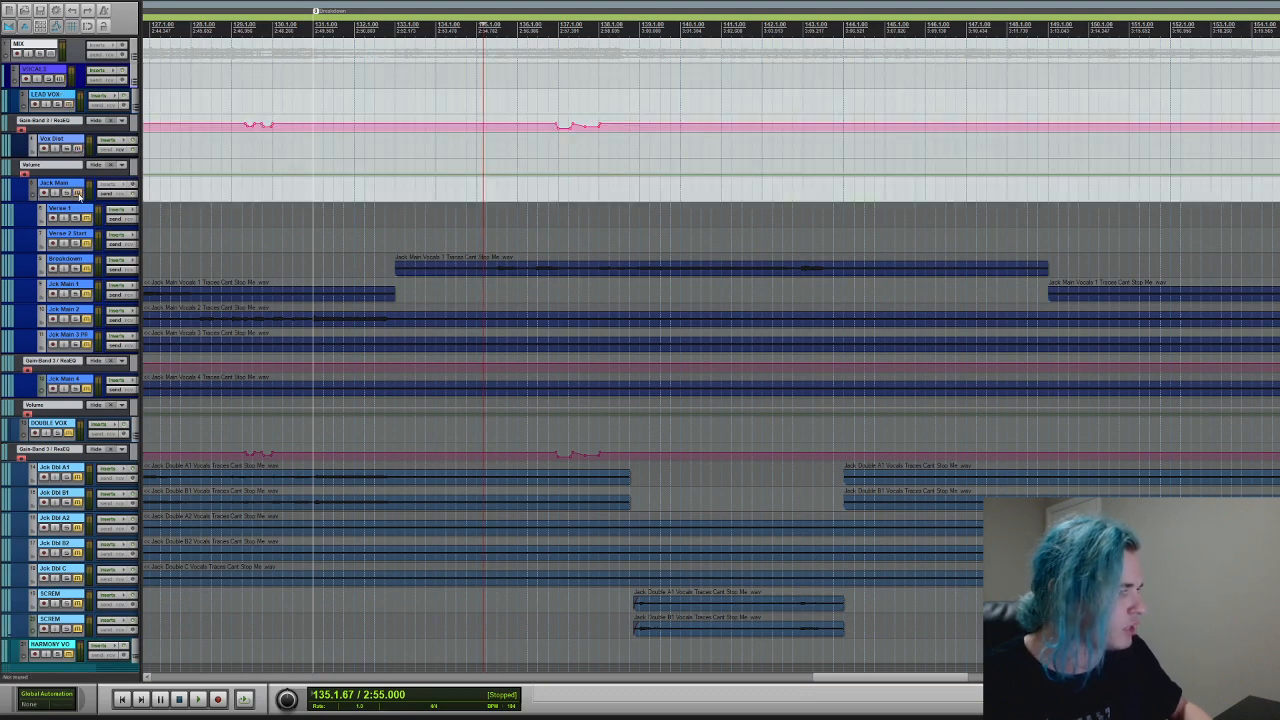
# - Unmute the Verse 1, Verse 2 Start, Breakdown and main vocal 1 to 3 tracks, and solo the VOCALS folder
pyautogui.click(86, 217)
pyautogui.click(86, 243)
pyautogui.click(86, 268)
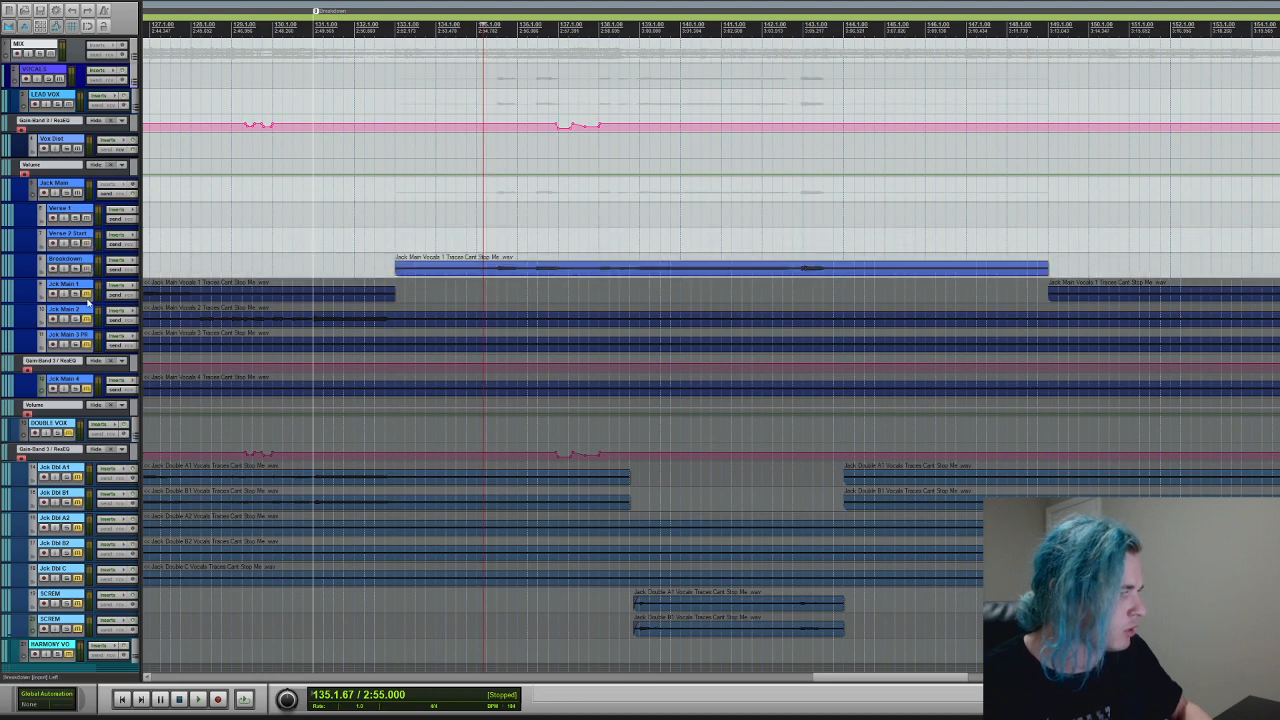
pyautogui.click(86, 293)
pyautogui.click(86, 318)
pyautogui.click(86, 343)
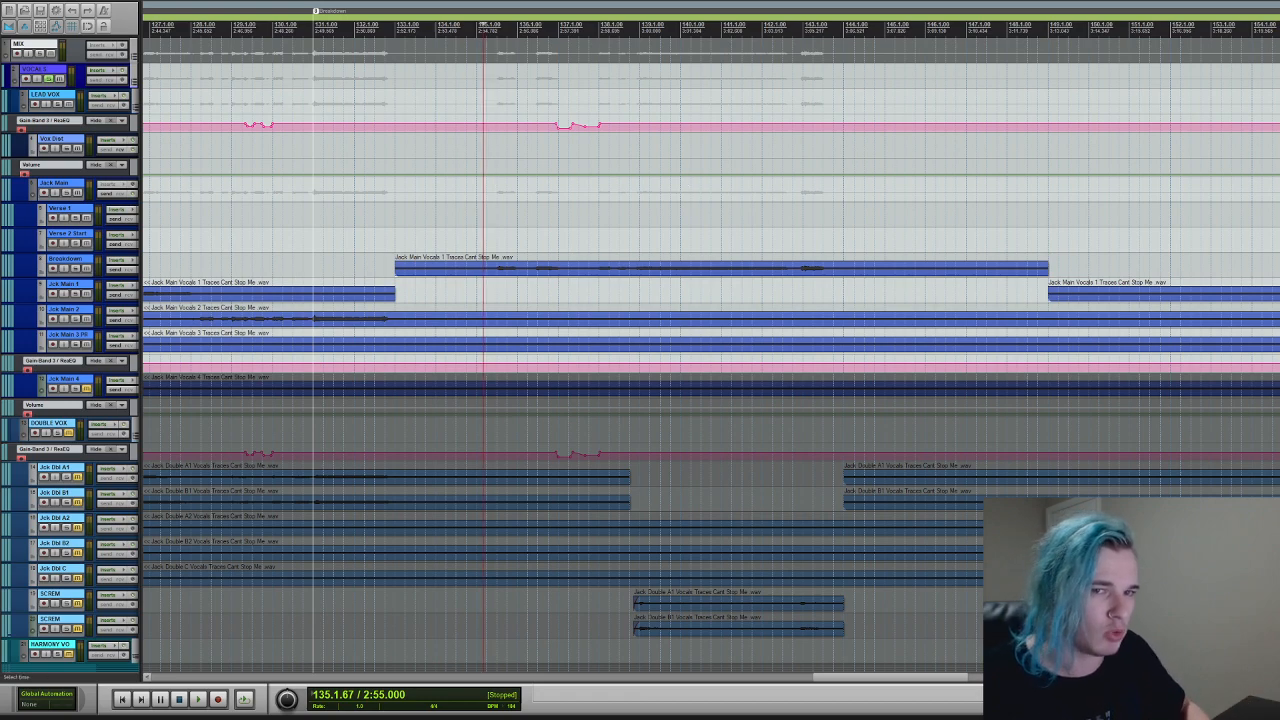
# - Select the Vox Dist track and play the soloed vocals from about bar 115 in the second chorus
pyautogui.scroll(-2, 640, 360)
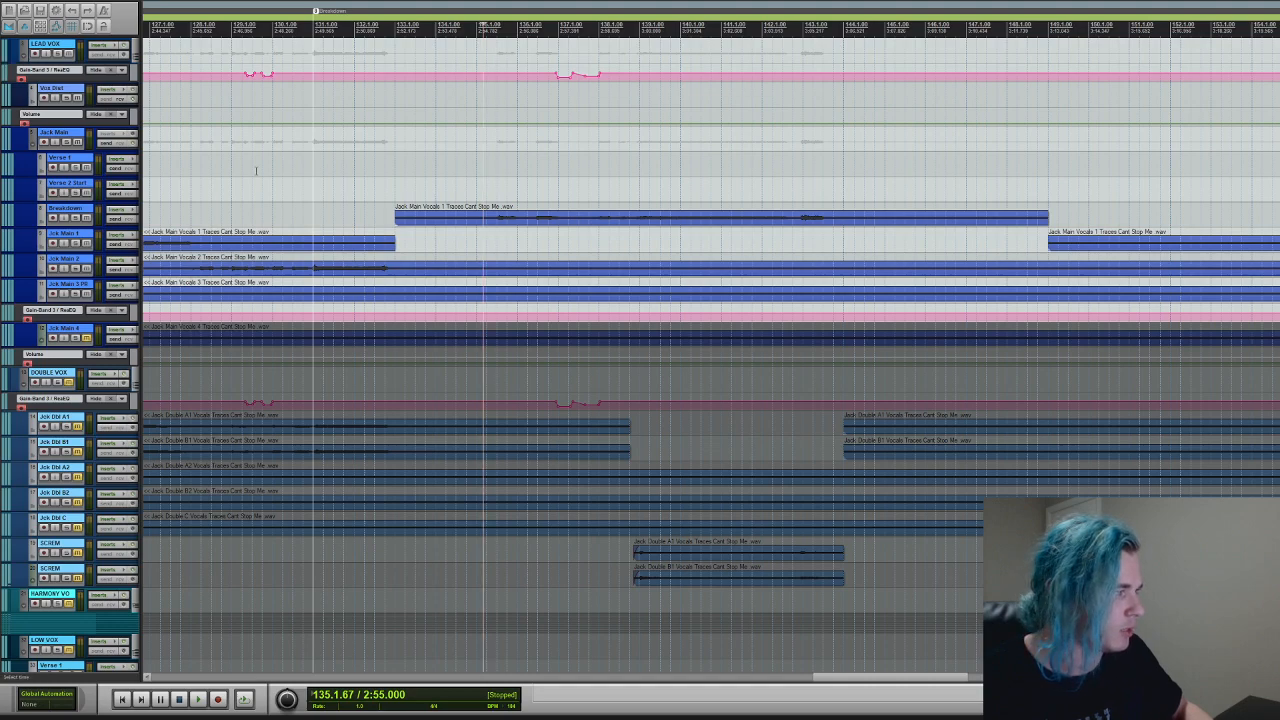
pyautogui.scroll(2, 640, 360)
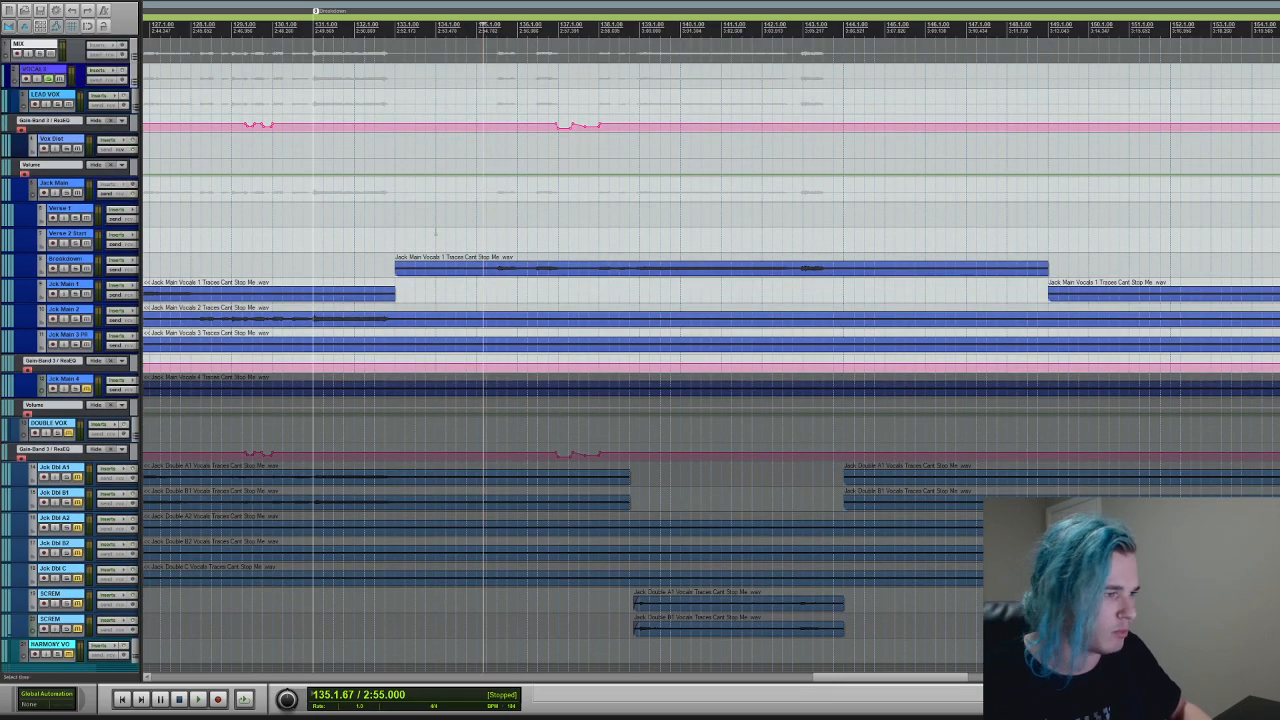
pyautogui.scroll(-3, 294, 283)
pyautogui.scroll(-2, 294, 283)
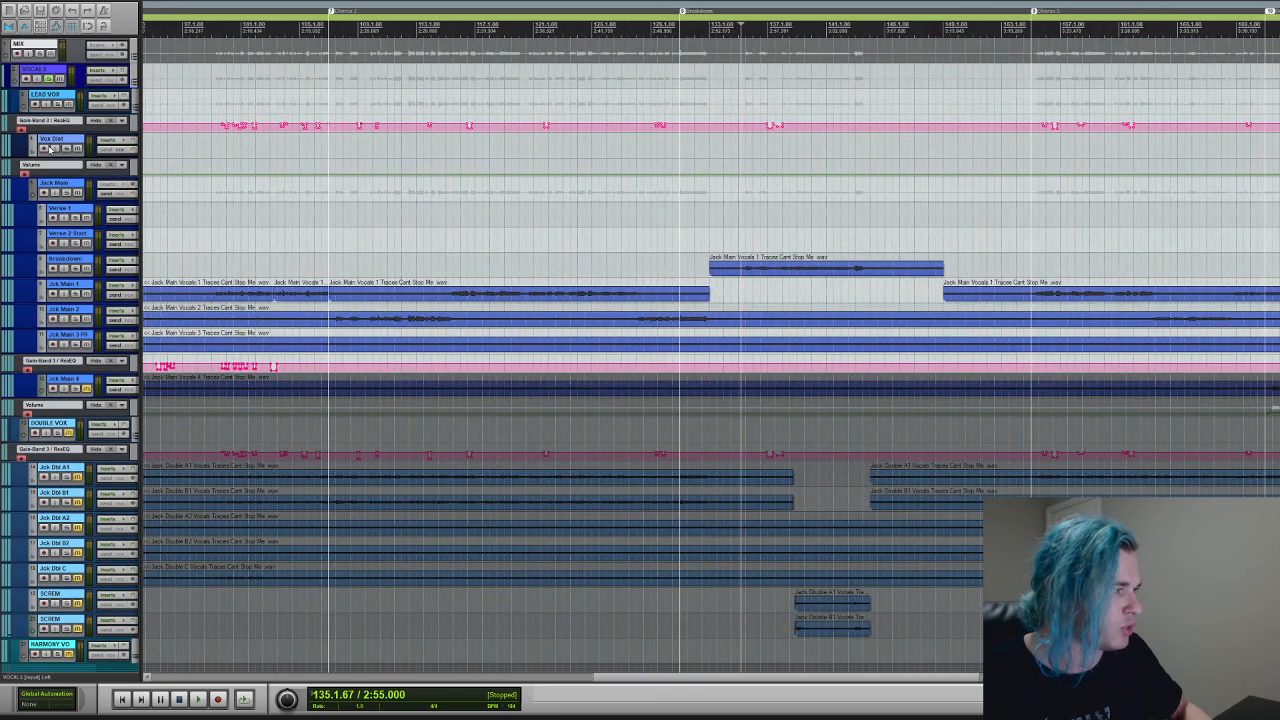
pyautogui.click(74, 143)
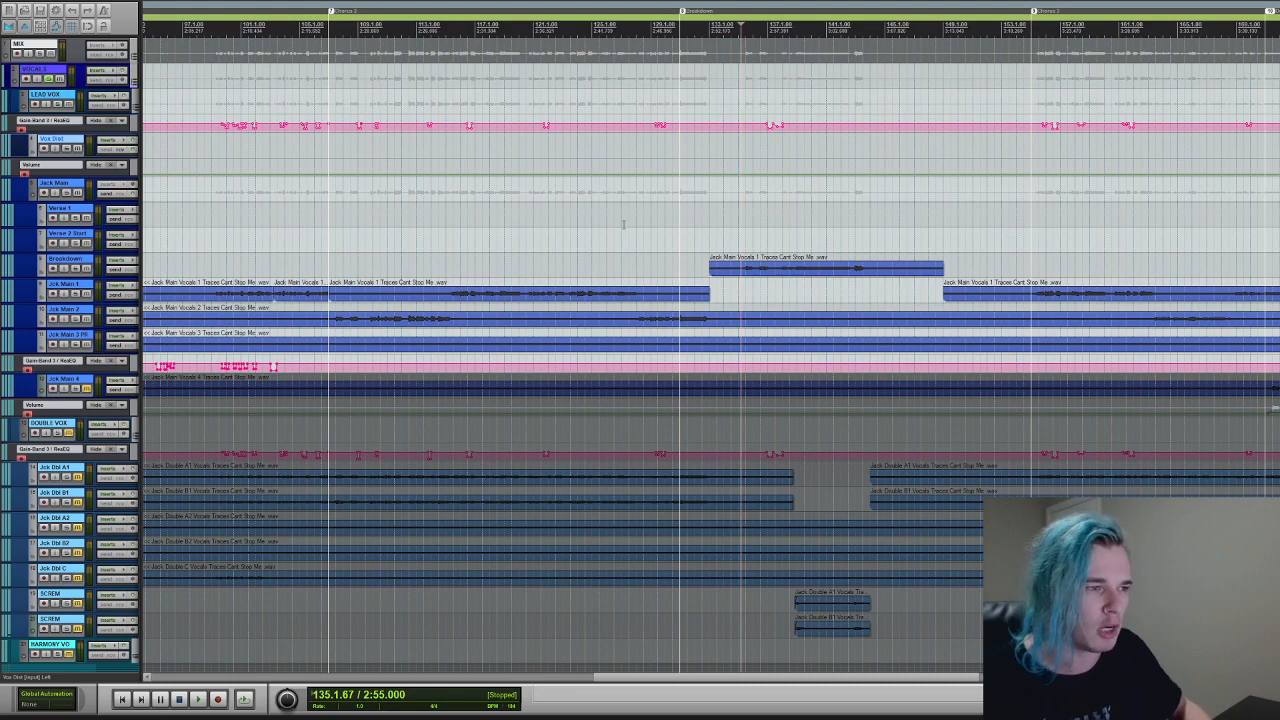
pyautogui.press('r')
pyautogui.press('r')
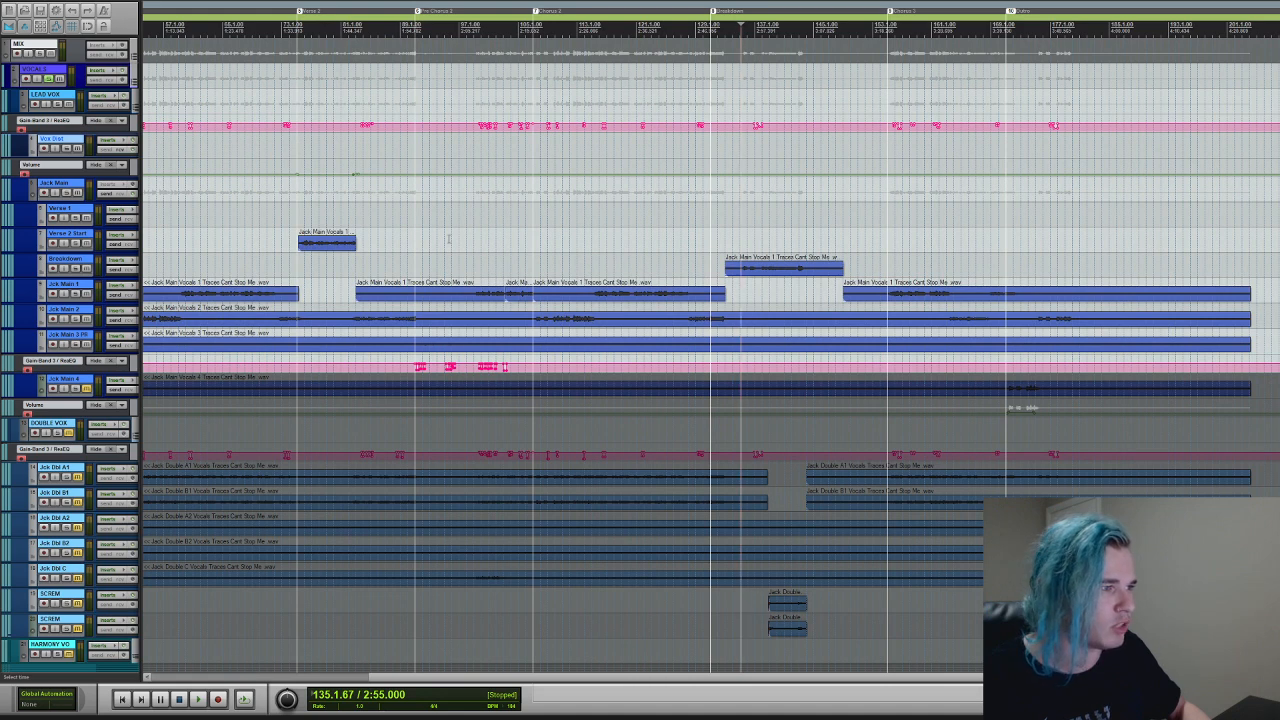
pyautogui.click(593, 268)
pyautogui.press('space')
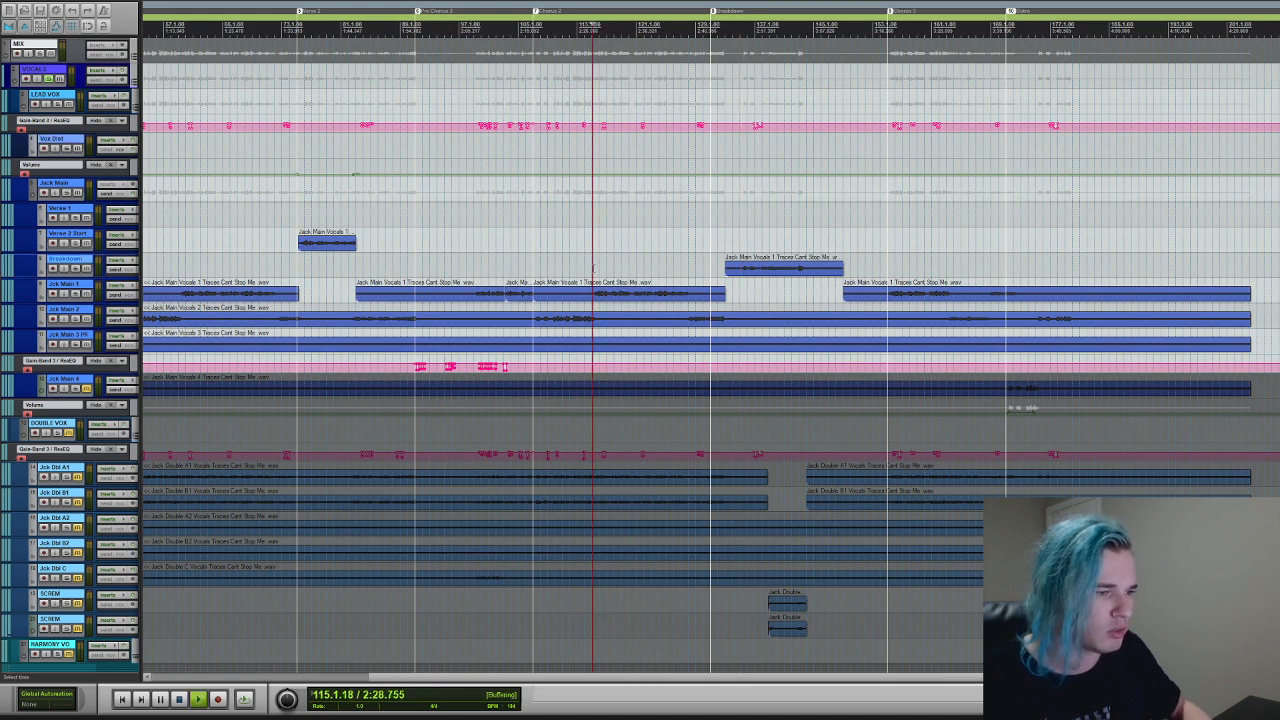
# - Play the soloed vocals from the start of the second chorus into the breakdown, and stop playback
pyautogui.click(537, 270)
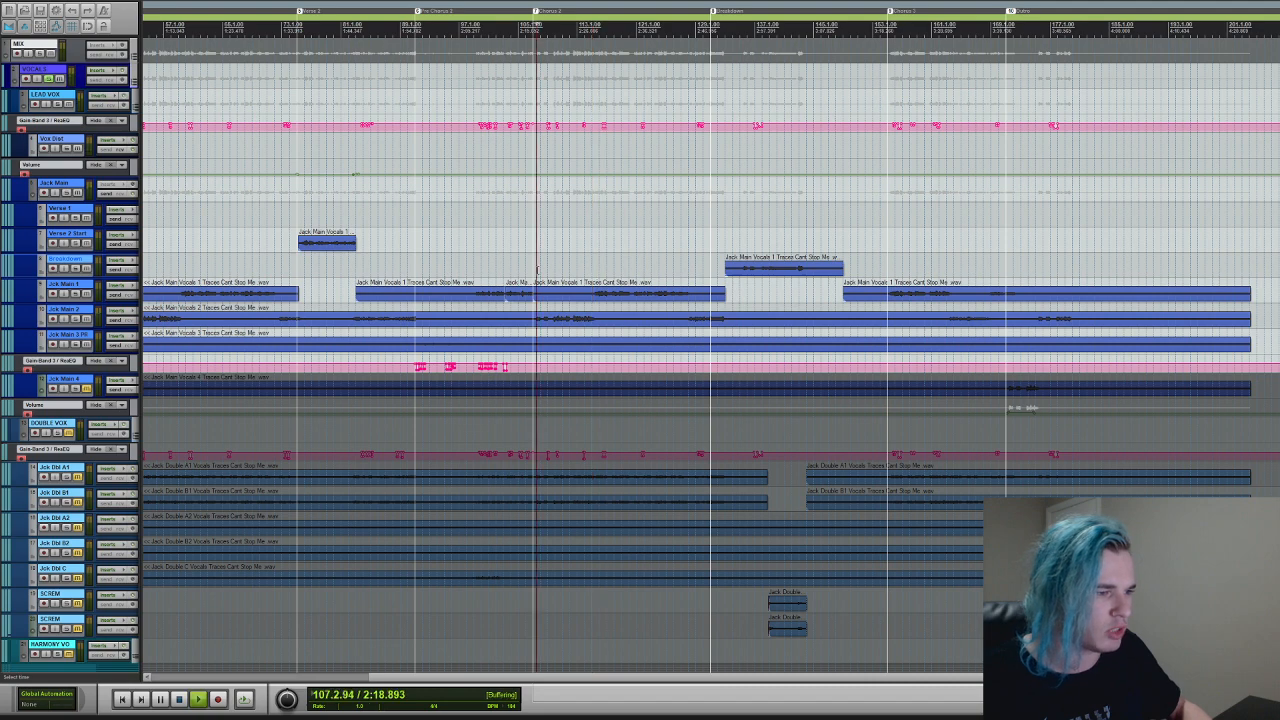
pyautogui.scroll(6, 588, 267)
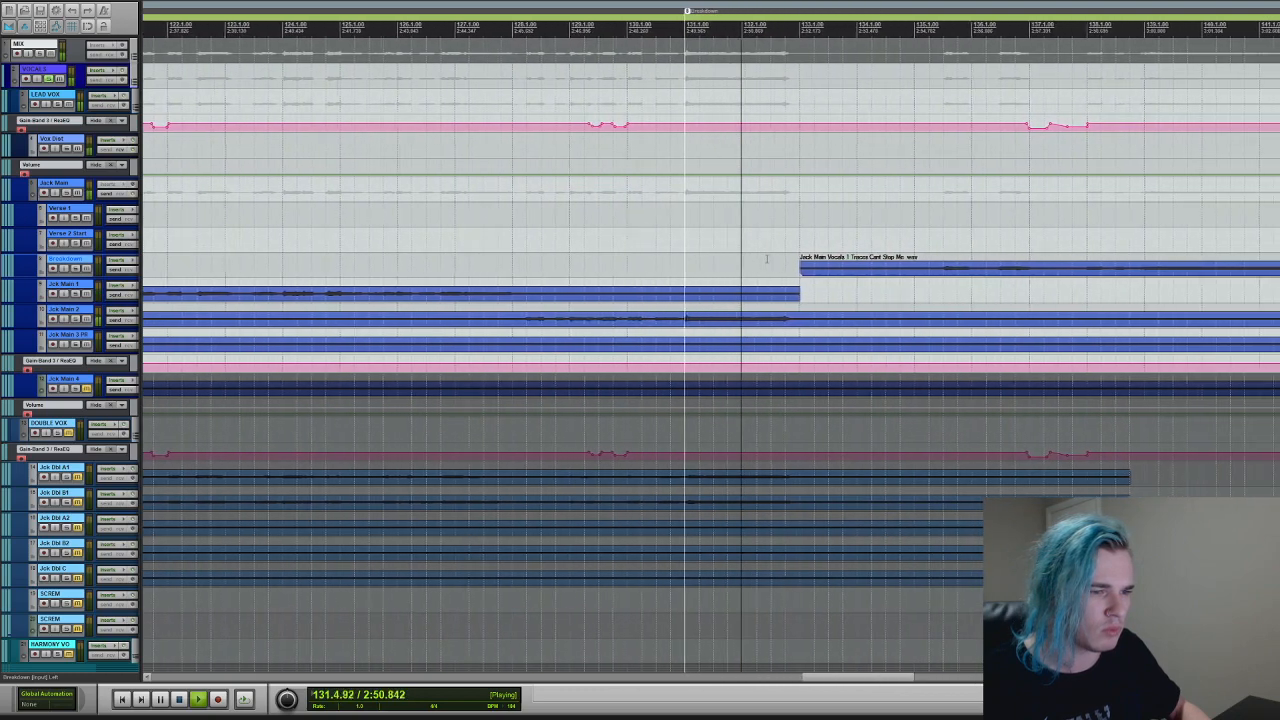
pyautogui.press('space')
pyautogui.scroll(-5, 469, 249)
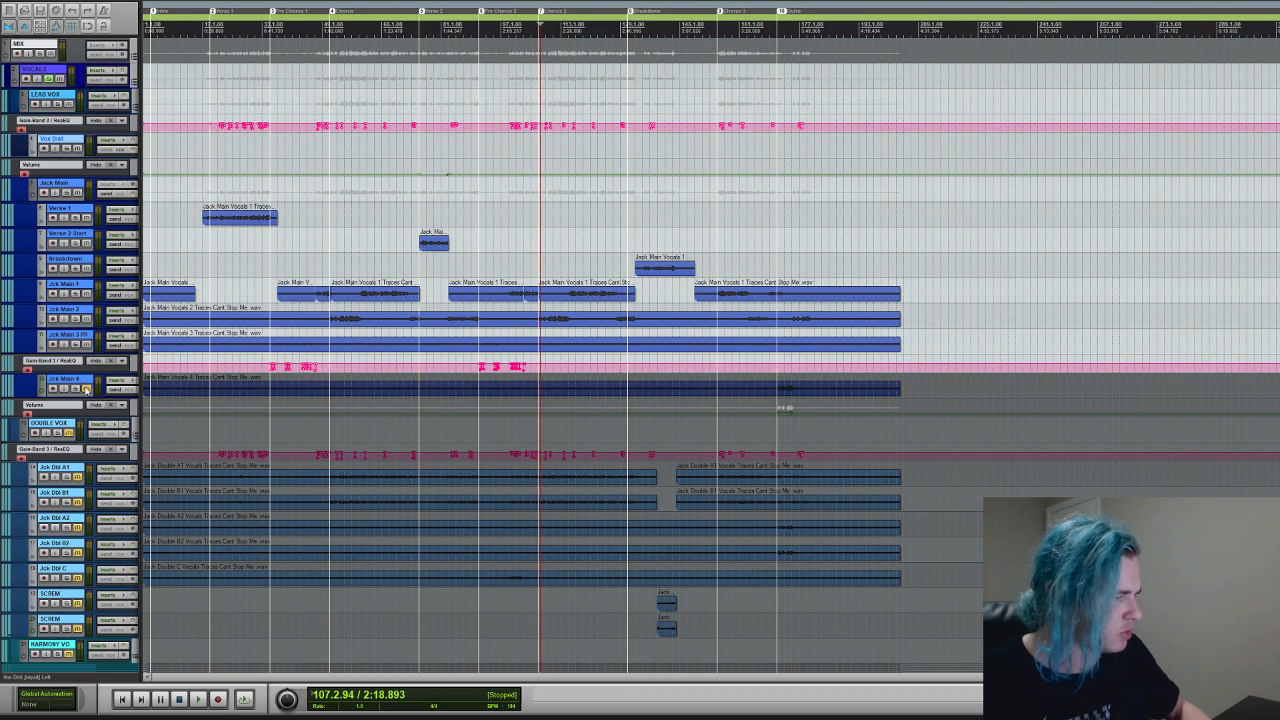
# - Unmute the main vocal 4 track and the vocal reverb and delay tracks from VOX VERB through MAIN DELAY
pyautogui.click(87, 390)
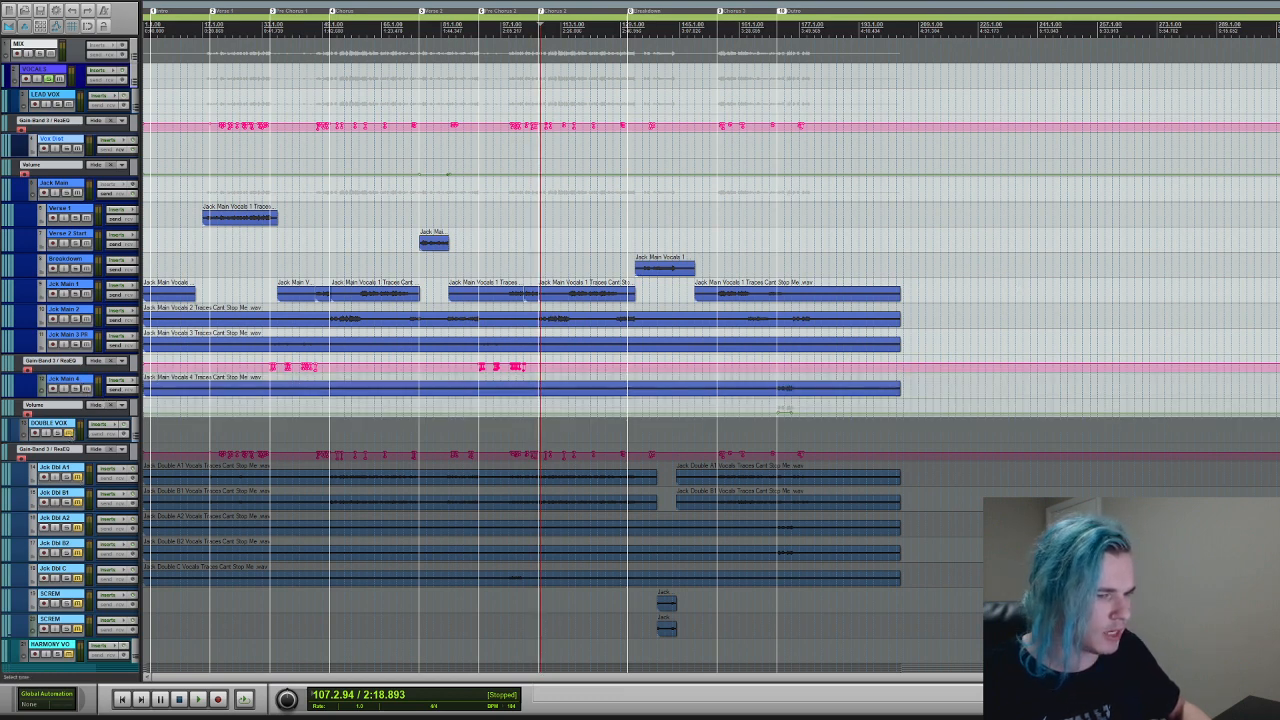
pyautogui.scroll(-10, 640, 360)
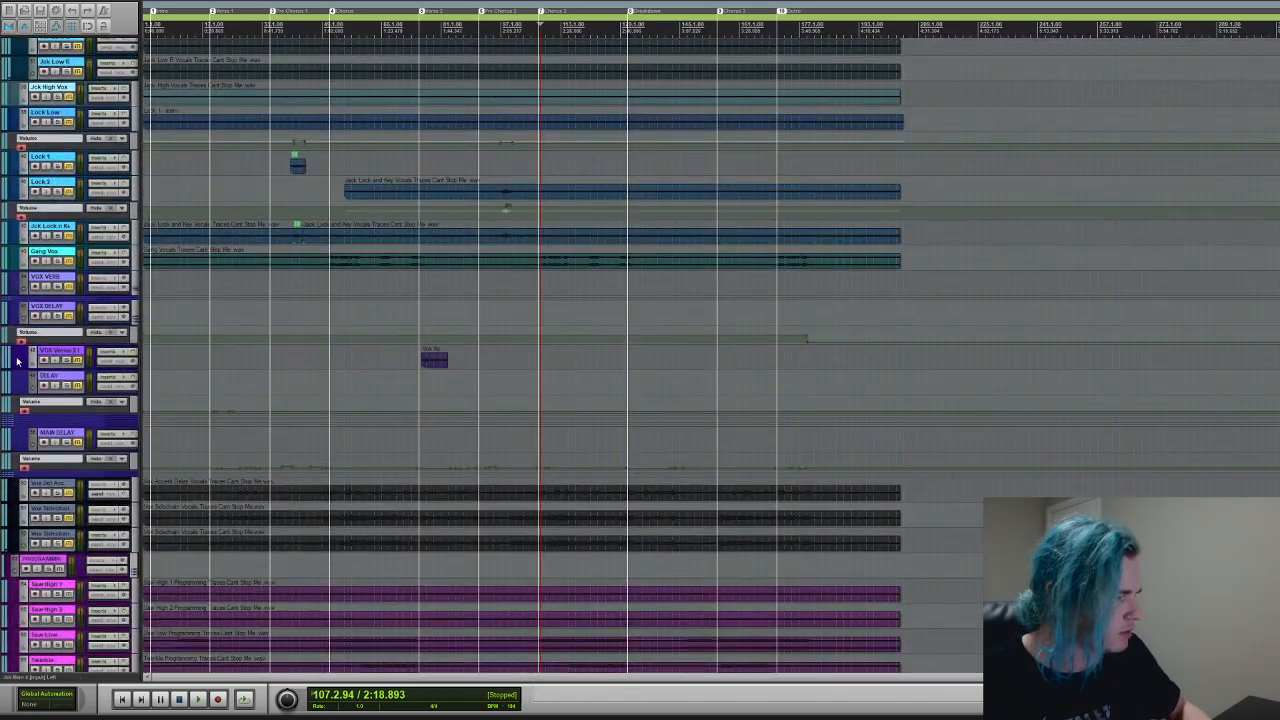
pyautogui.moveTo(70, 288); pyautogui.dragTo(78, 440)
pyautogui.click(78, 442)
# - Play the vocals with their reverb and delays from the start of the second chorus, and stop playback
pyautogui.press('t')
pyautogui.press('t')
pyautogui.press('t')
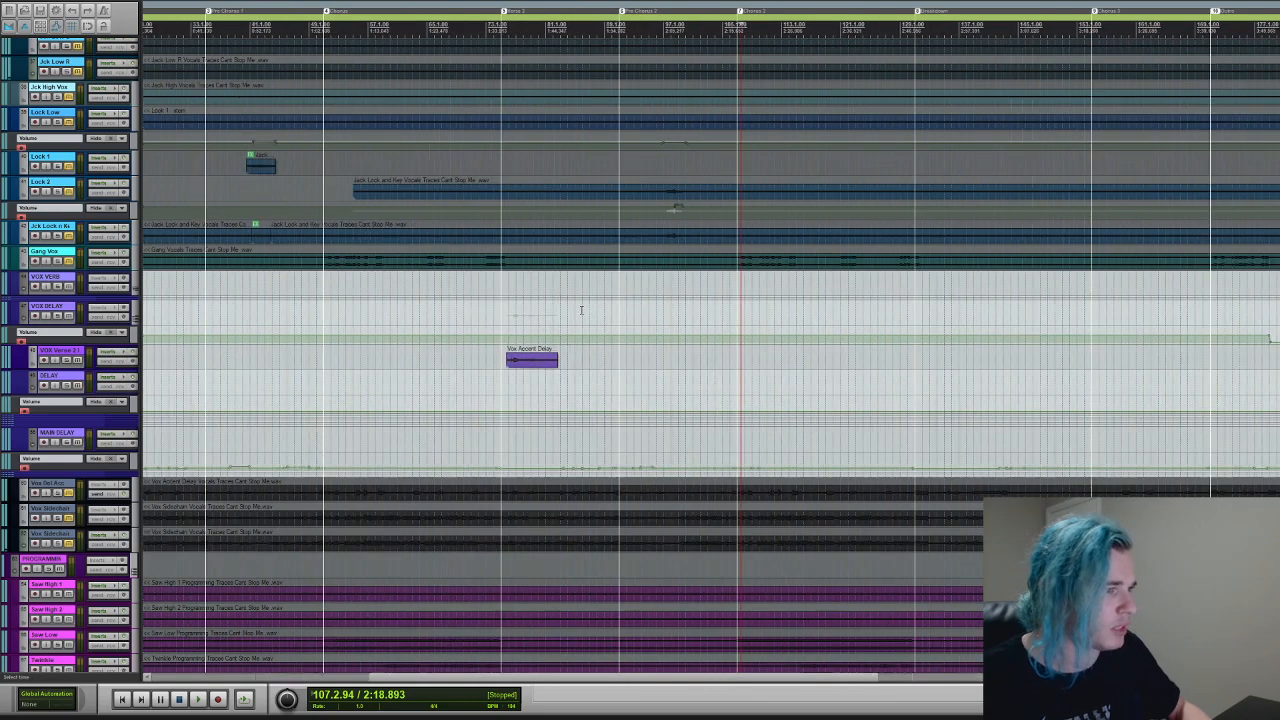
pyautogui.press('t')
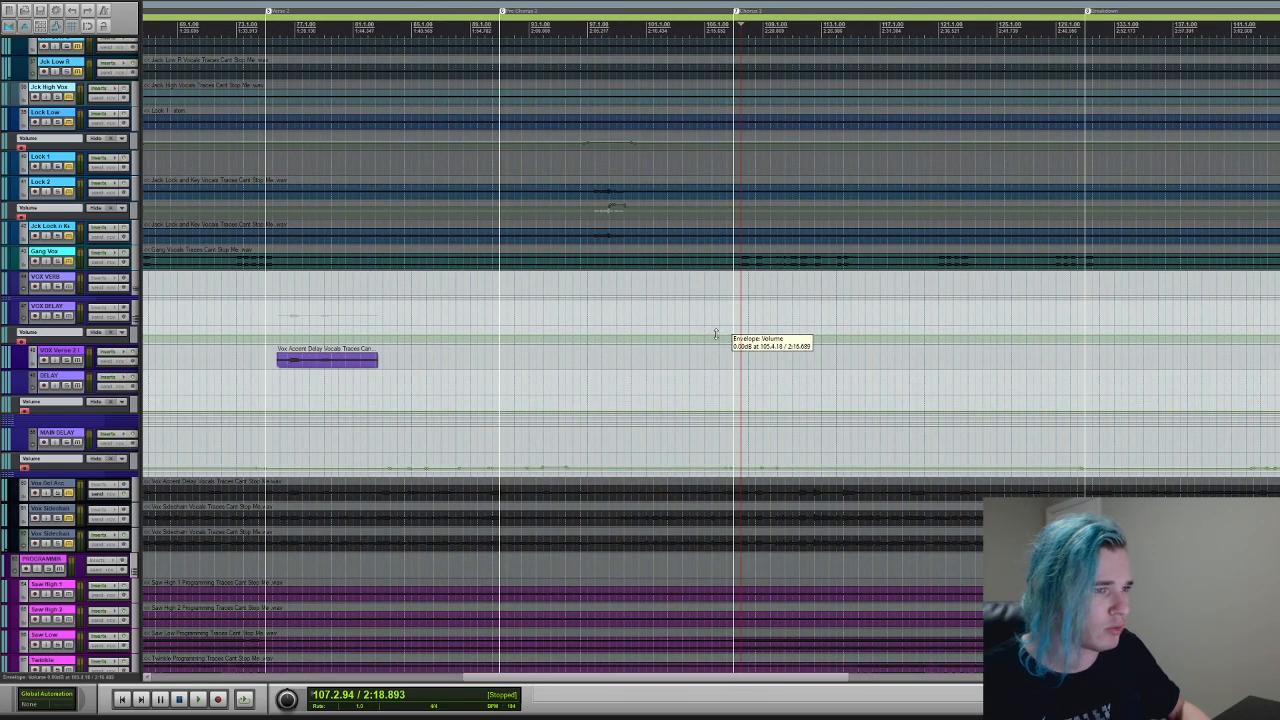
pyautogui.click(732, 358)
pyautogui.press('space')
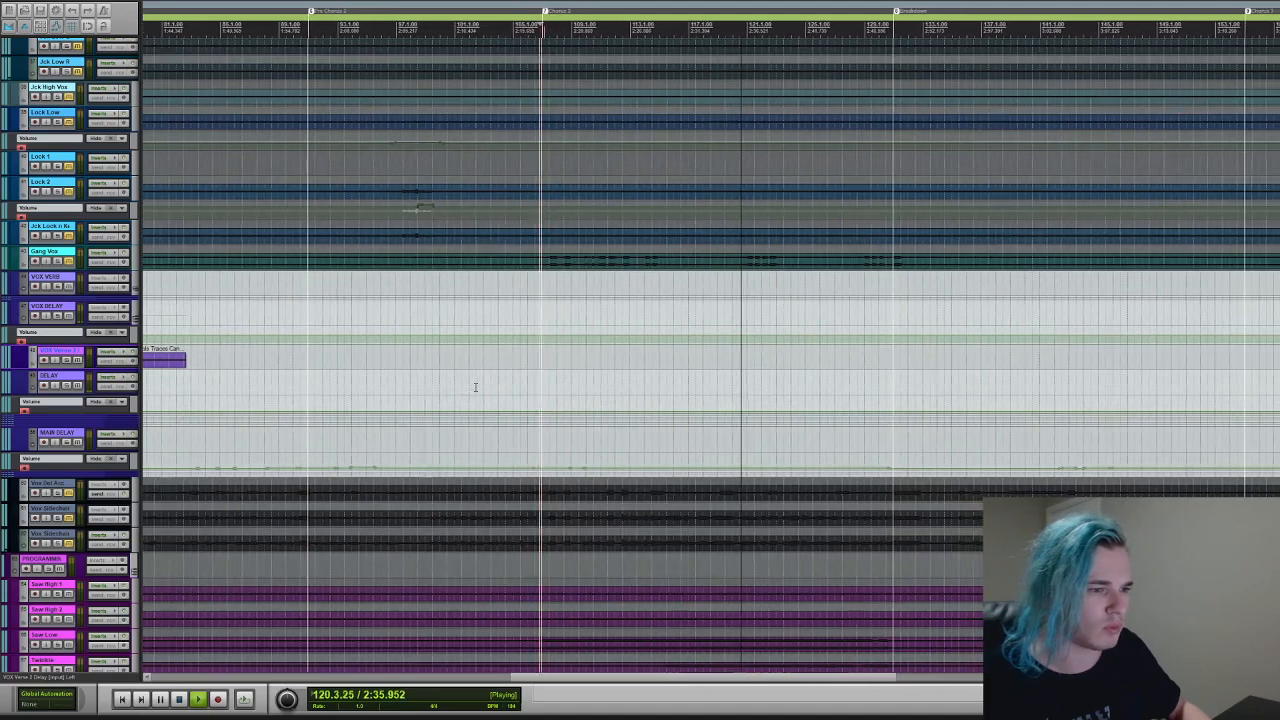
pyautogui.press('space')
# - Solo the VOX VERB, VOX DELAY, verse 2 delay, DELAY and MAIN DELAY tracks
pyautogui.click(58, 288)
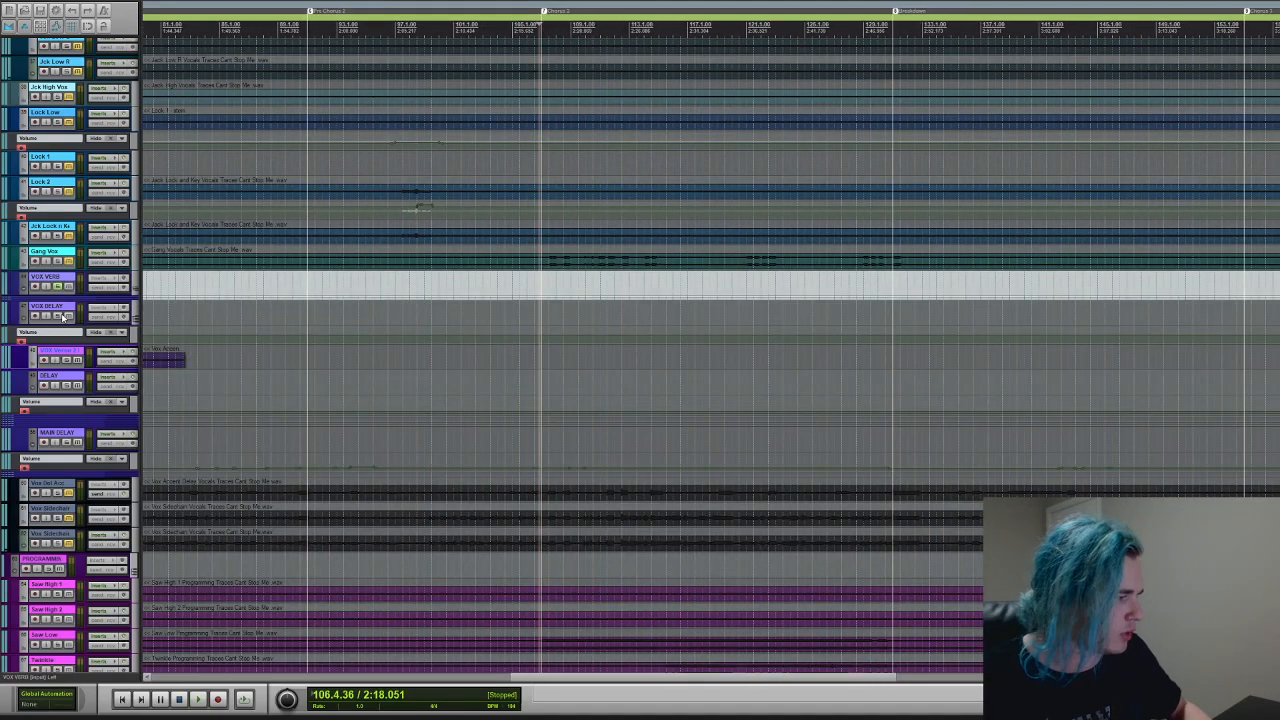
pyautogui.click(58, 316)
pyautogui.click(66, 360)
pyautogui.click(66, 387)
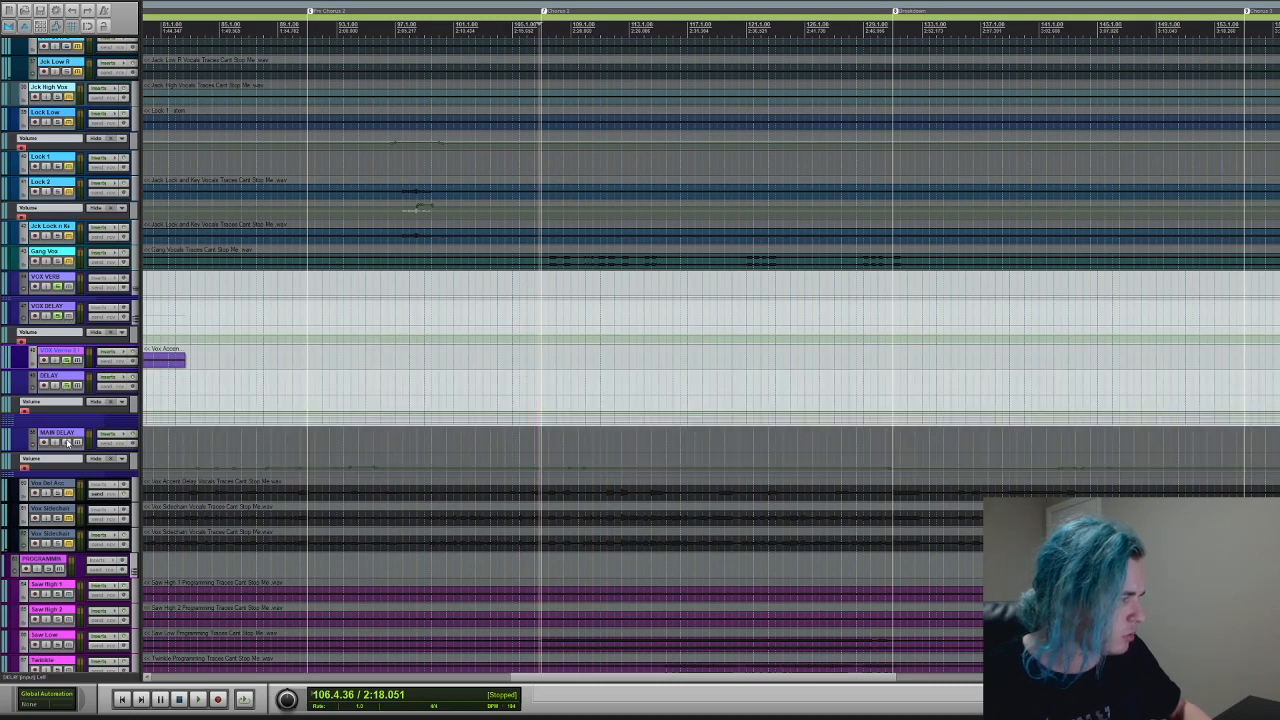
pyautogui.click(67, 442)
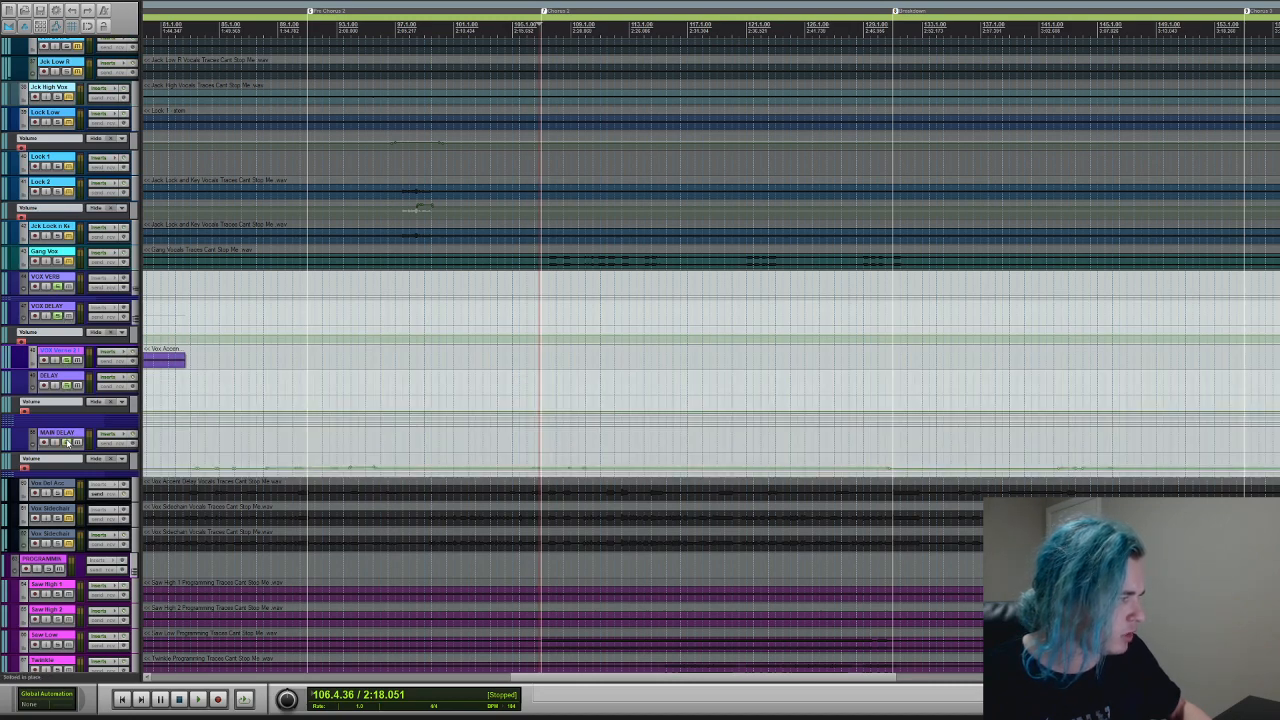
# - Play the soloed vocal reverb and delays from about bar 109 in the second chorus, and stop playback
pyautogui.click(580, 370)
pyautogui.press('space')
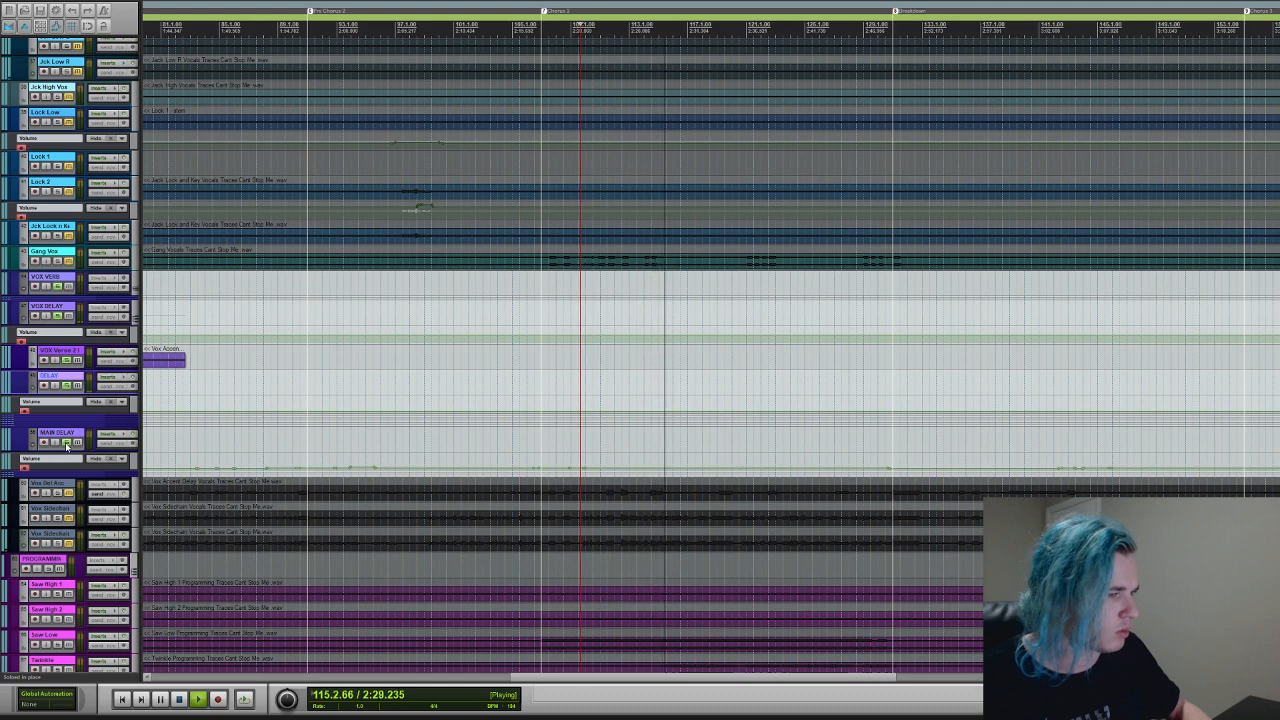
pyautogui.press('space')
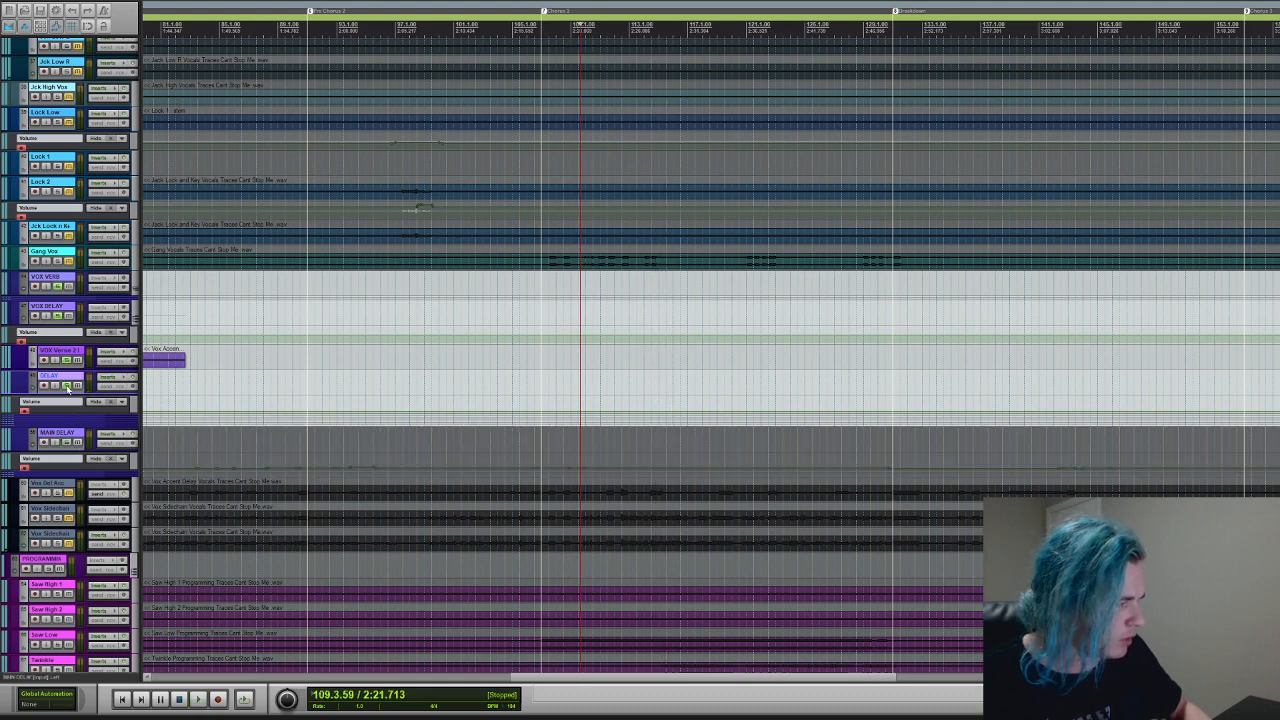
# - Clear the solos on the vocal delay tracks and VOX VERB
pyautogui.click(67, 386)
pyautogui.click(67, 361)
pyautogui.click(59, 316)
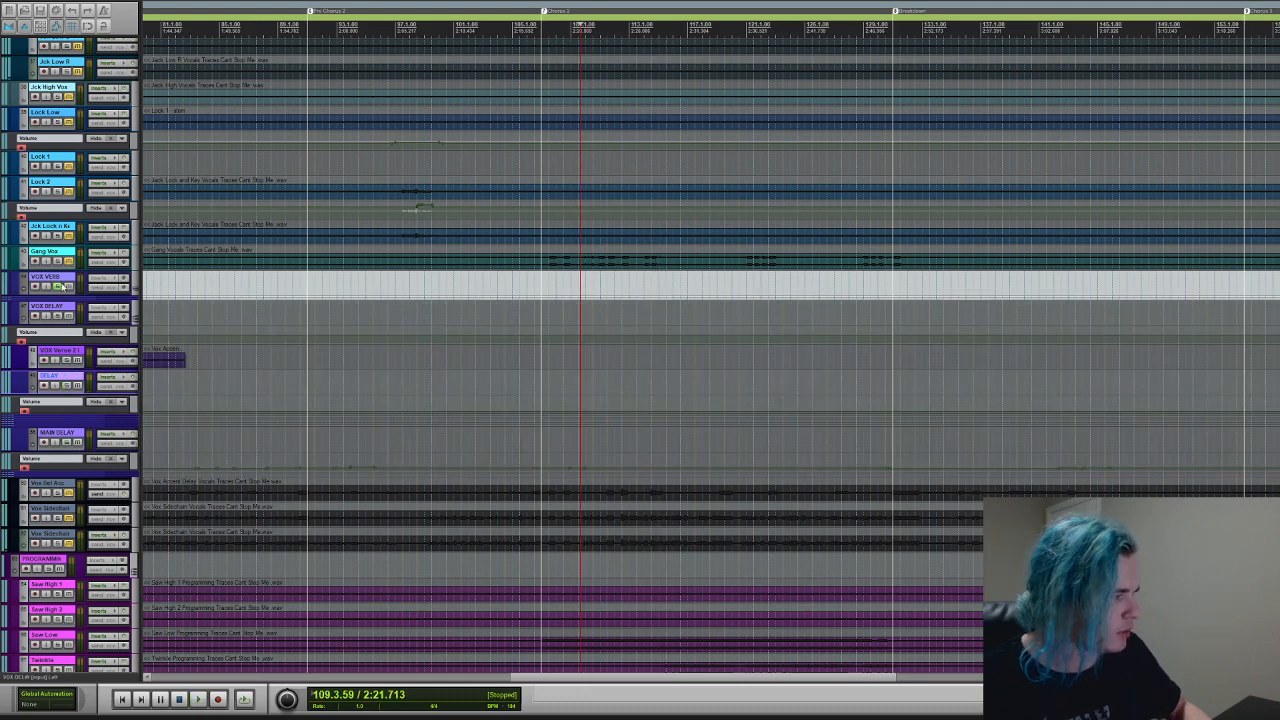
pyautogui.click(60, 287)
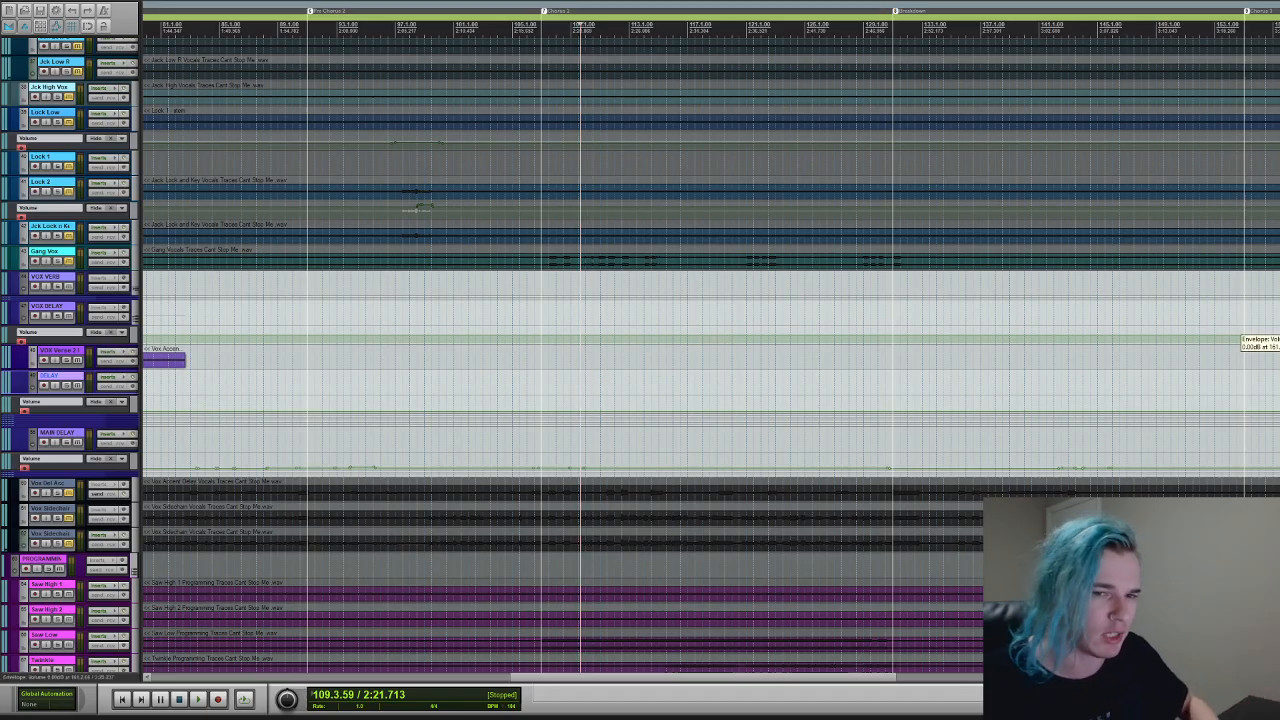
# - Unmute DOUBLE VOX, the double tracks A1, B1, A2, B2 and C, and both SCREM tracks
pyautogui.scroll(10, 640, 350)
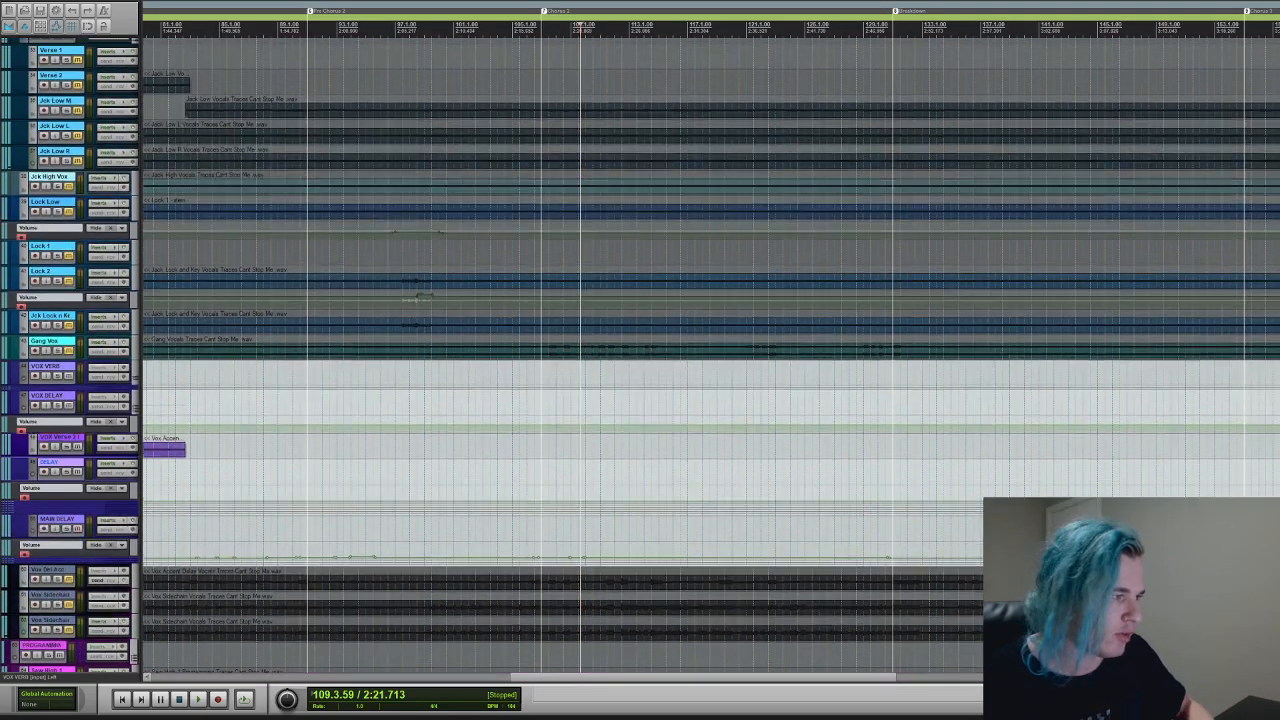
pyautogui.scroll(5, 640, 350)
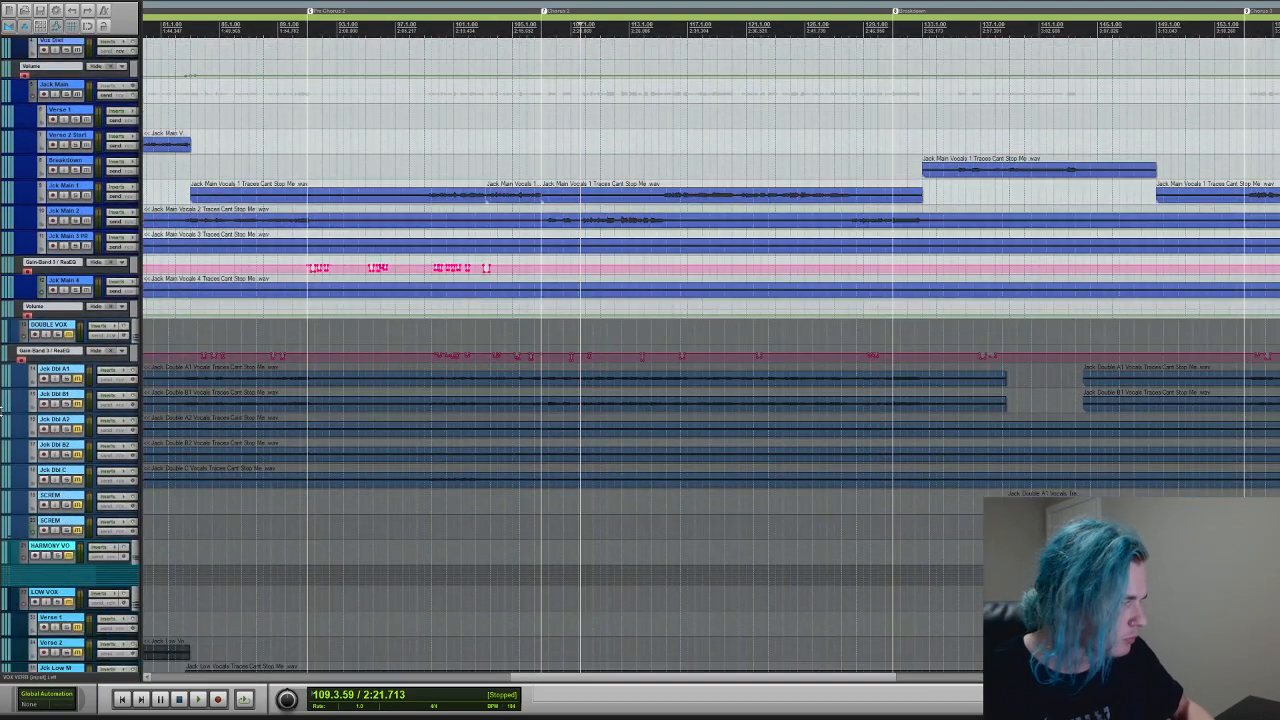
pyautogui.click(69, 335)
pyautogui.click(78, 378)
pyautogui.click(78, 403)
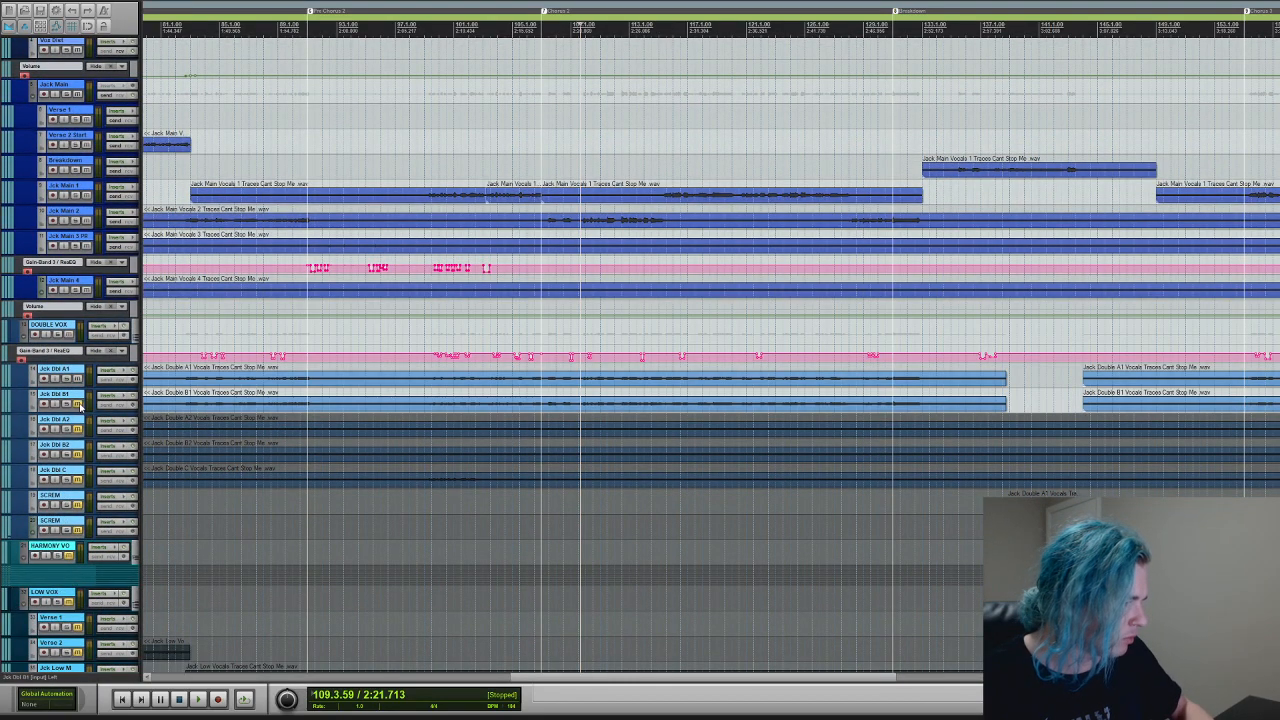
pyautogui.click(78, 428)
pyautogui.click(78, 454)
pyautogui.click(78, 479)
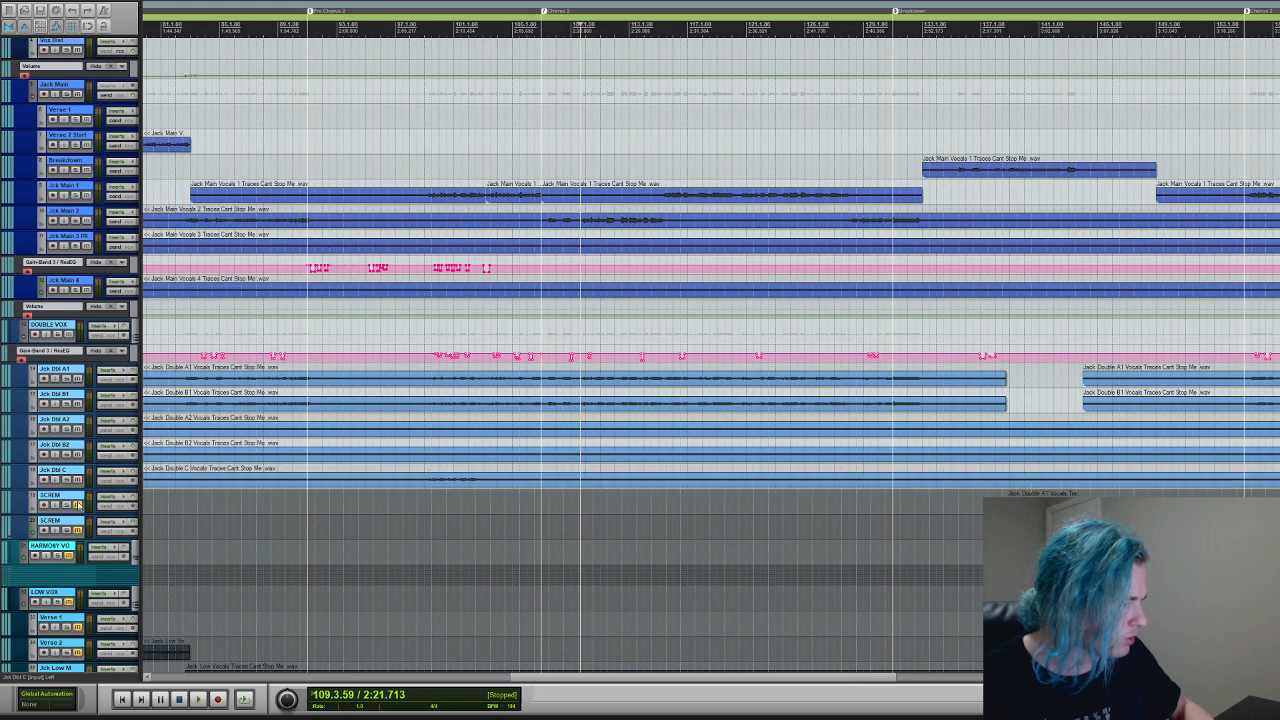
pyautogui.click(78, 504)
pyautogui.click(78, 529)
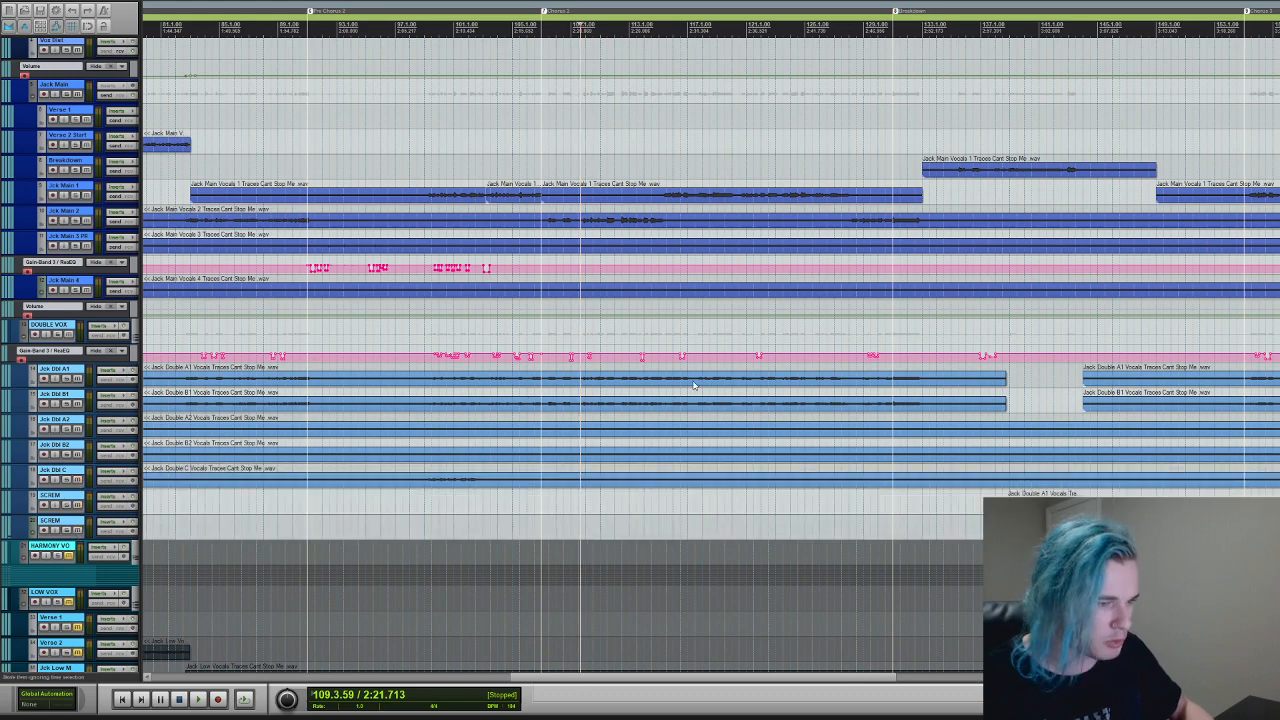
# - Solo DOUBLE VOX, play the doubles from about bar 113 in the second chorus, and clear the solo after stopping
pyautogui.scroll(-4, 629, 346)
pyautogui.scroll(4, 745, 304)
pyautogui.hscroll(3, 740, 310)
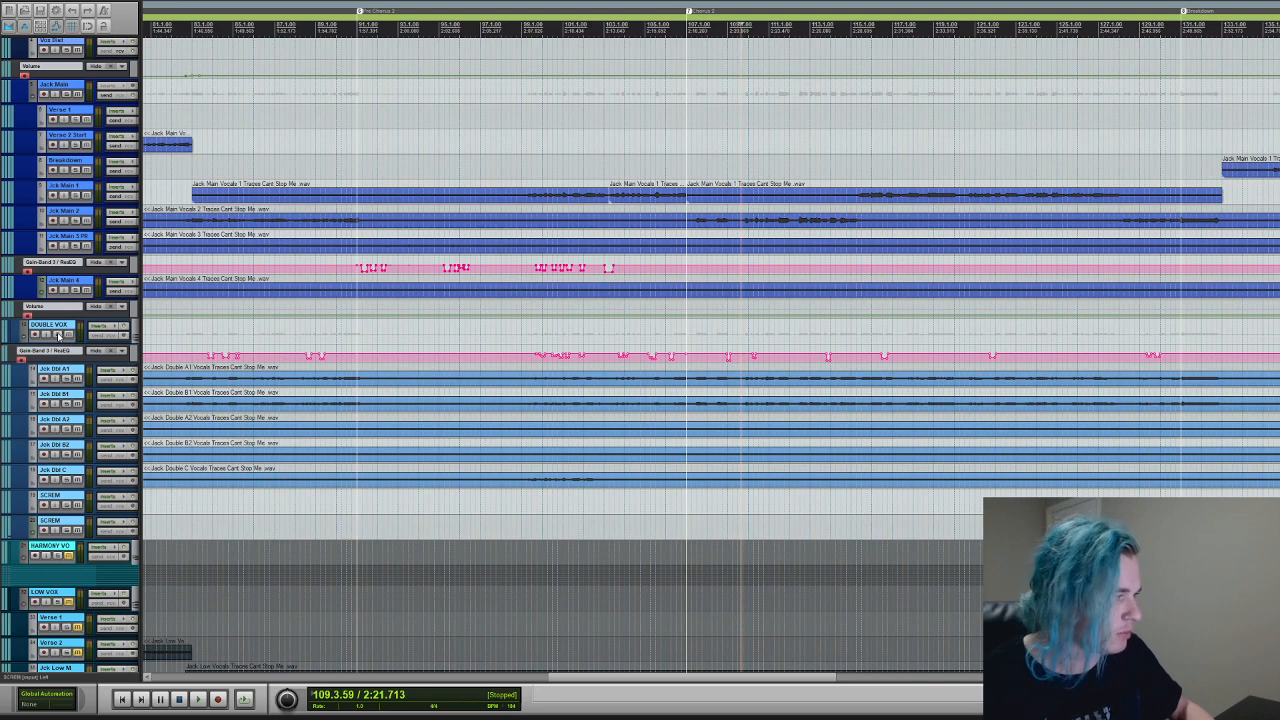
pyautogui.click(684, 336)
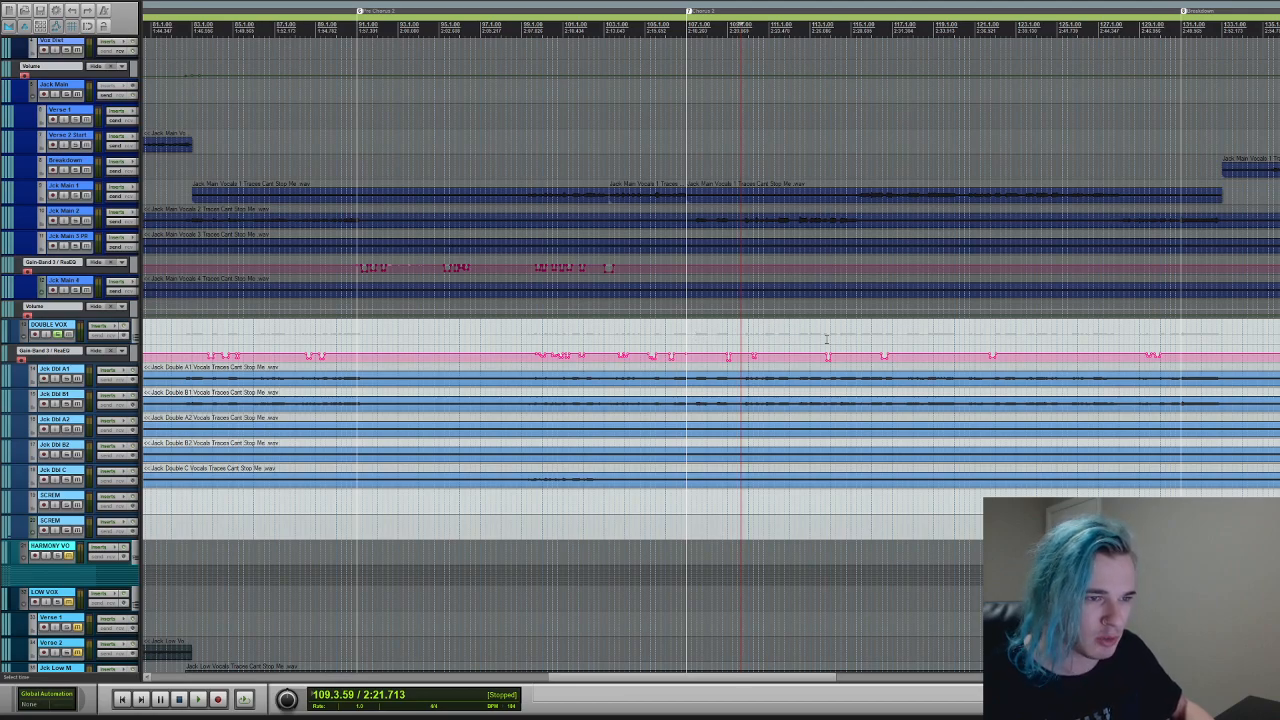
pyautogui.press('space')
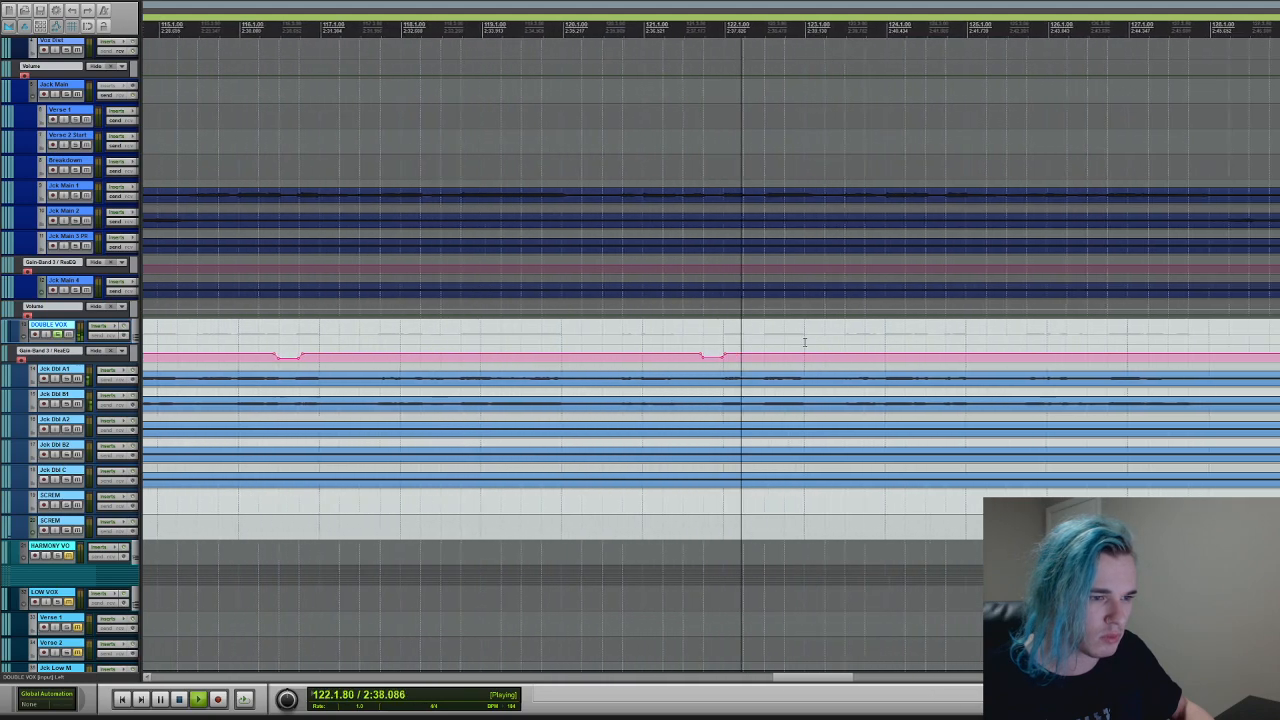
pyautogui.press('space')
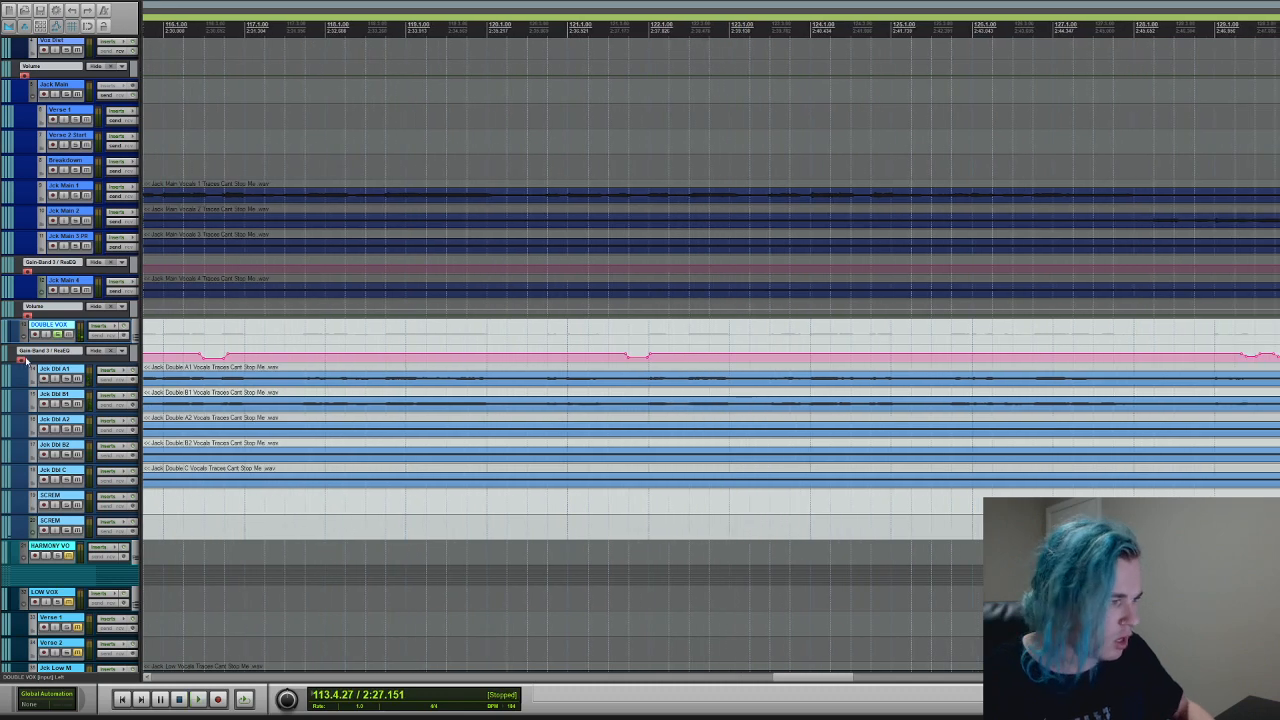
pyautogui.click(57, 336)
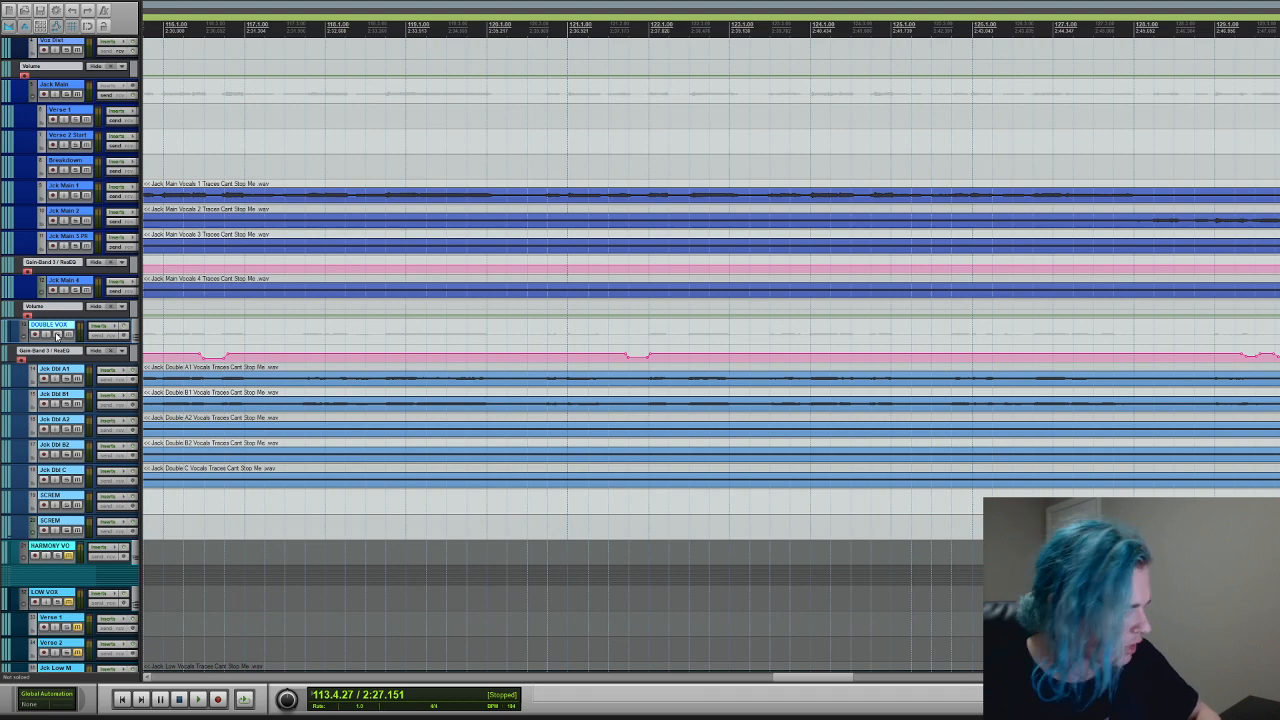
# - Solo the double C track, play it from about bar 99 in the second pre-chorus, and clear its solo
pyautogui.scroll(-8, 558, 366)
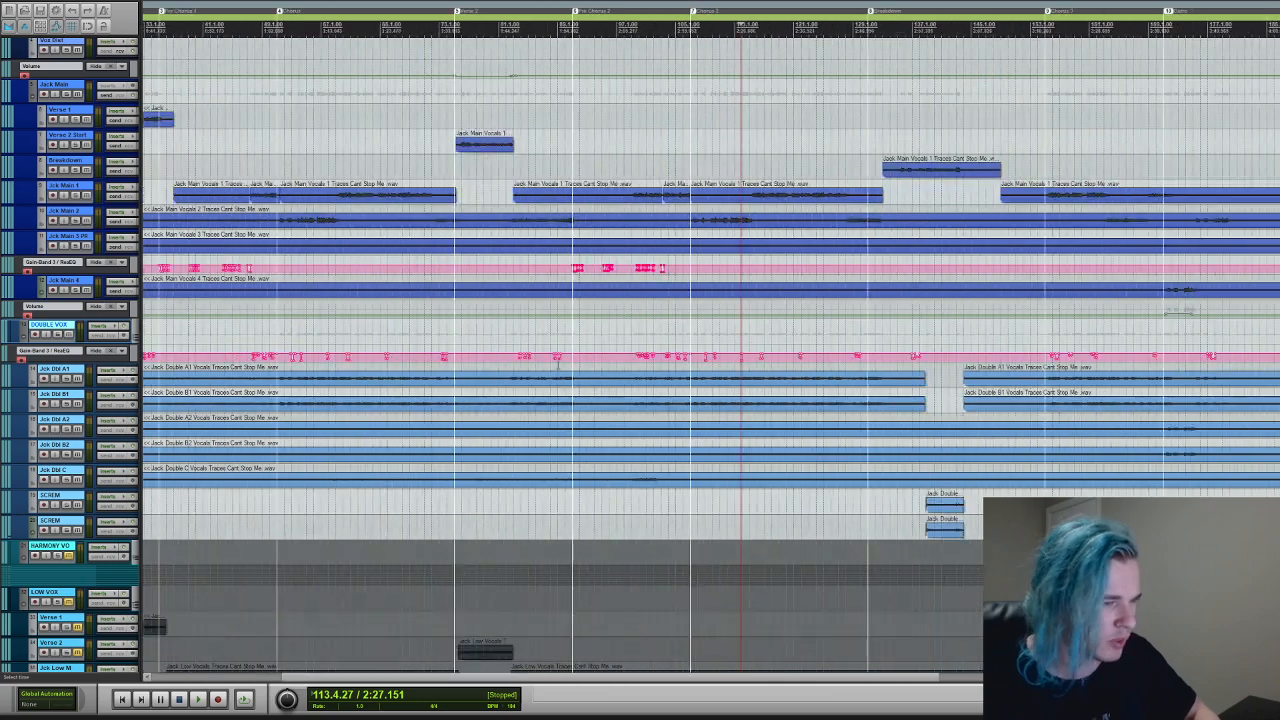
pyautogui.scroll(4, 557, 366)
pyautogui.scroll(-4, 555, 365)
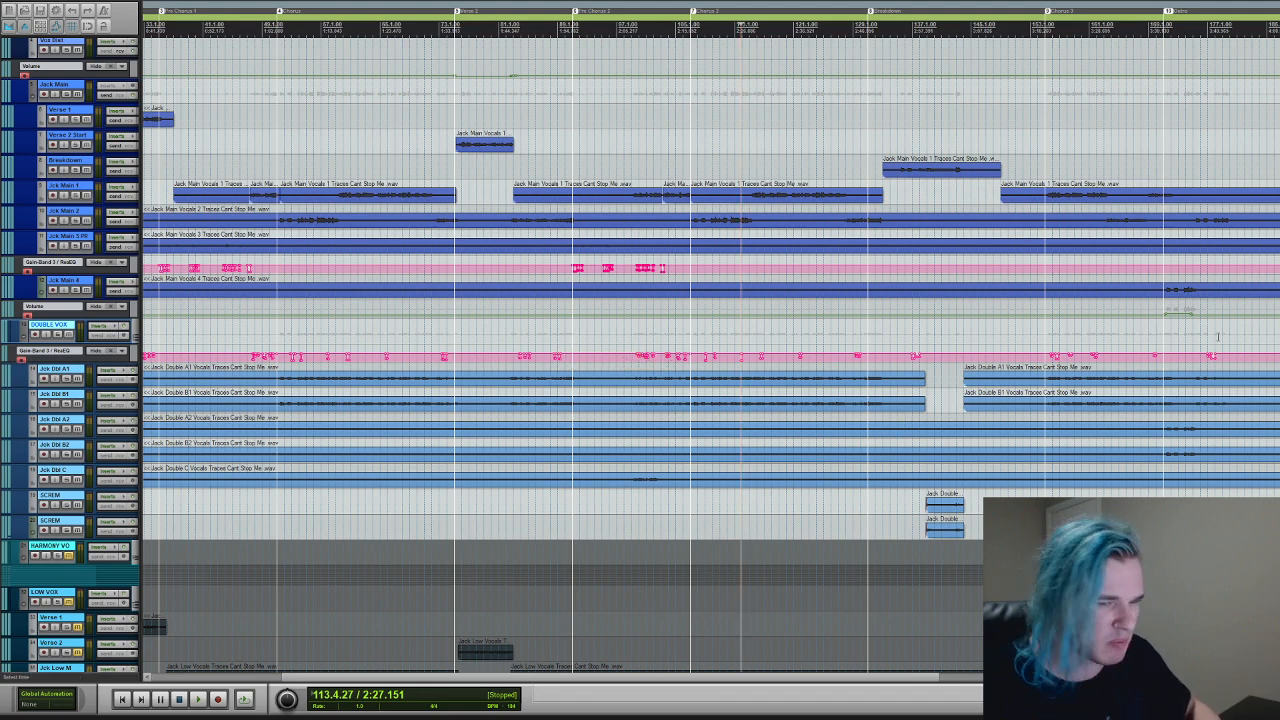
pyautogui.scroll(-1, 640, 356)
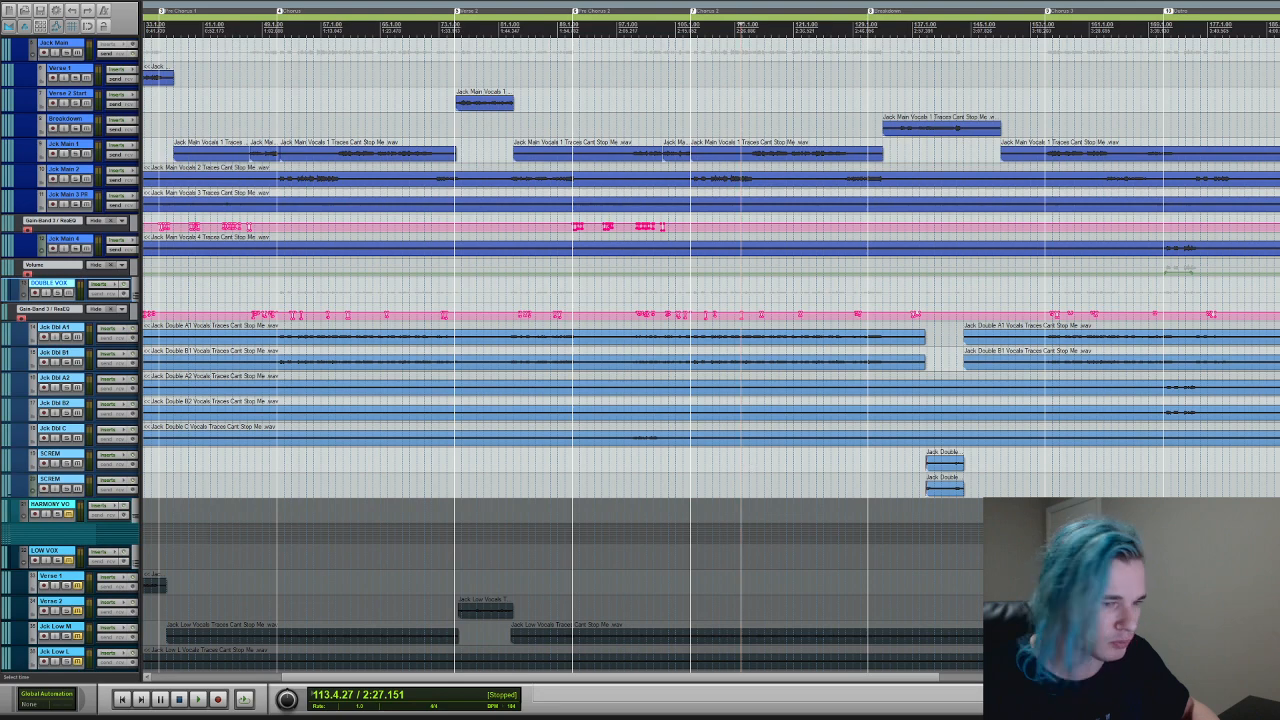
pyautogui.click(635, 459)
pyautogui.scroll(4, 638, 455)
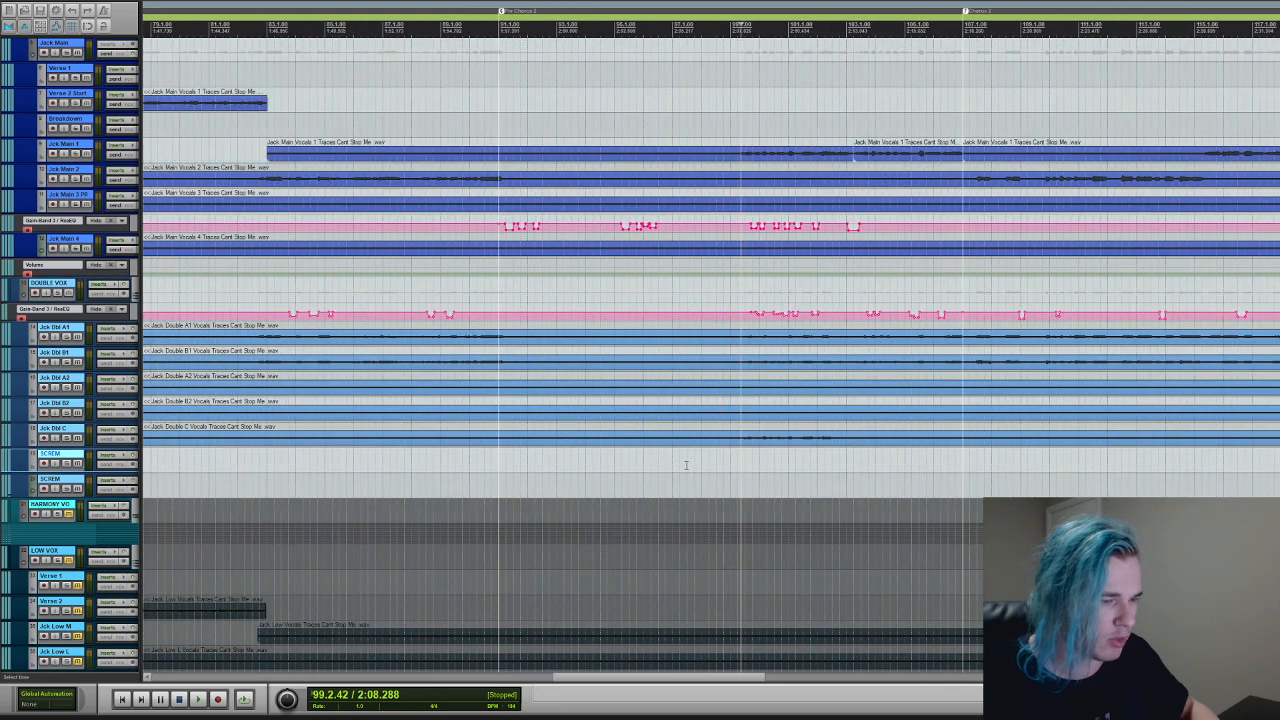
pyautogui.click(67, 438)
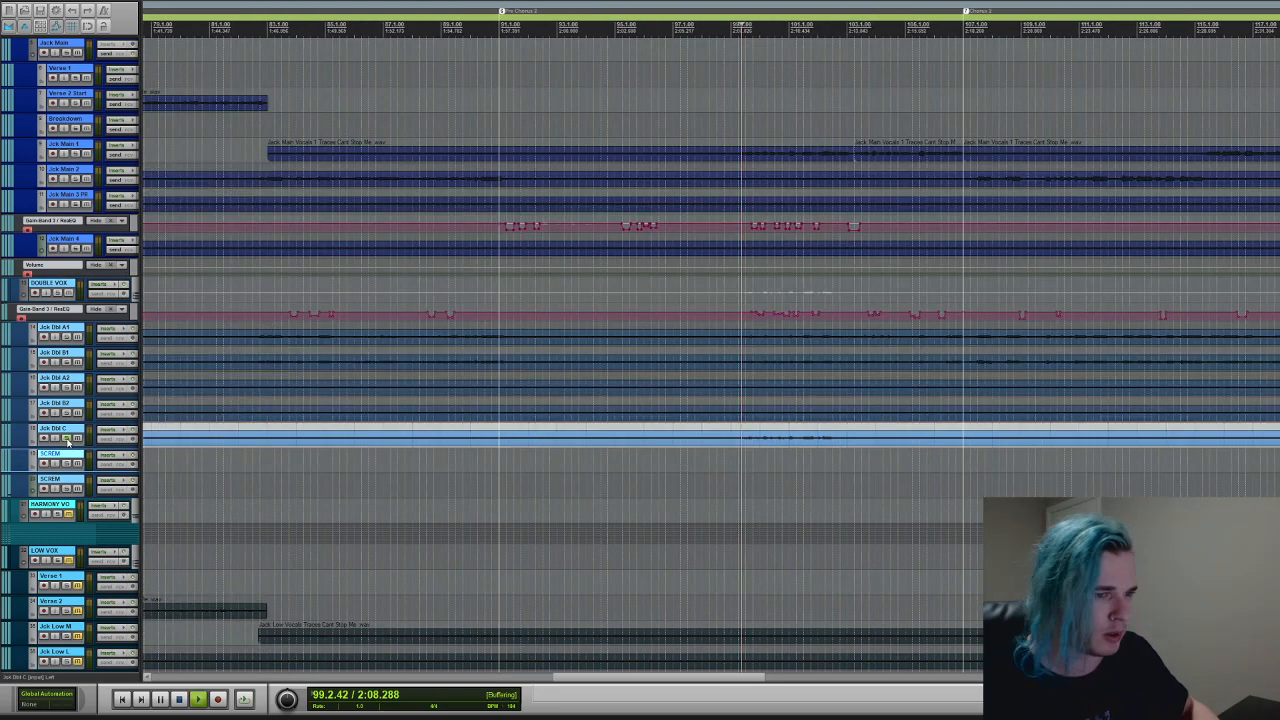
pyautogui.press('space')
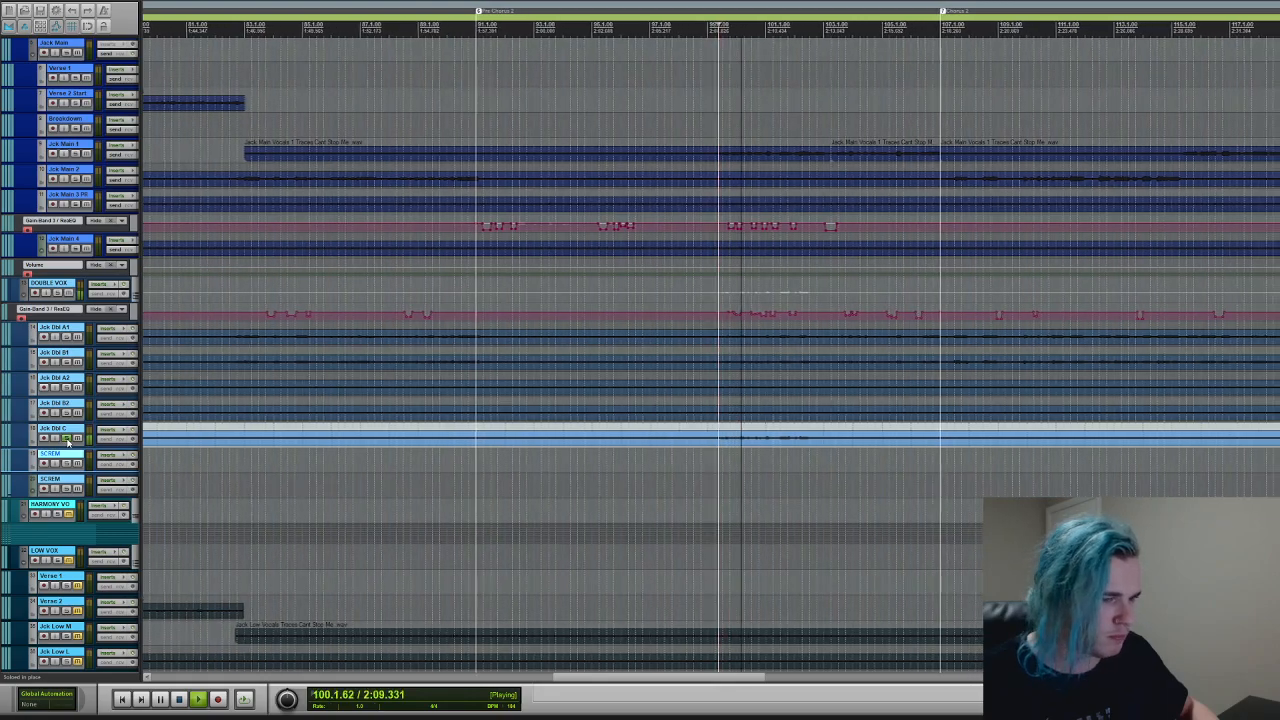
pyautogui.click(67, 438)
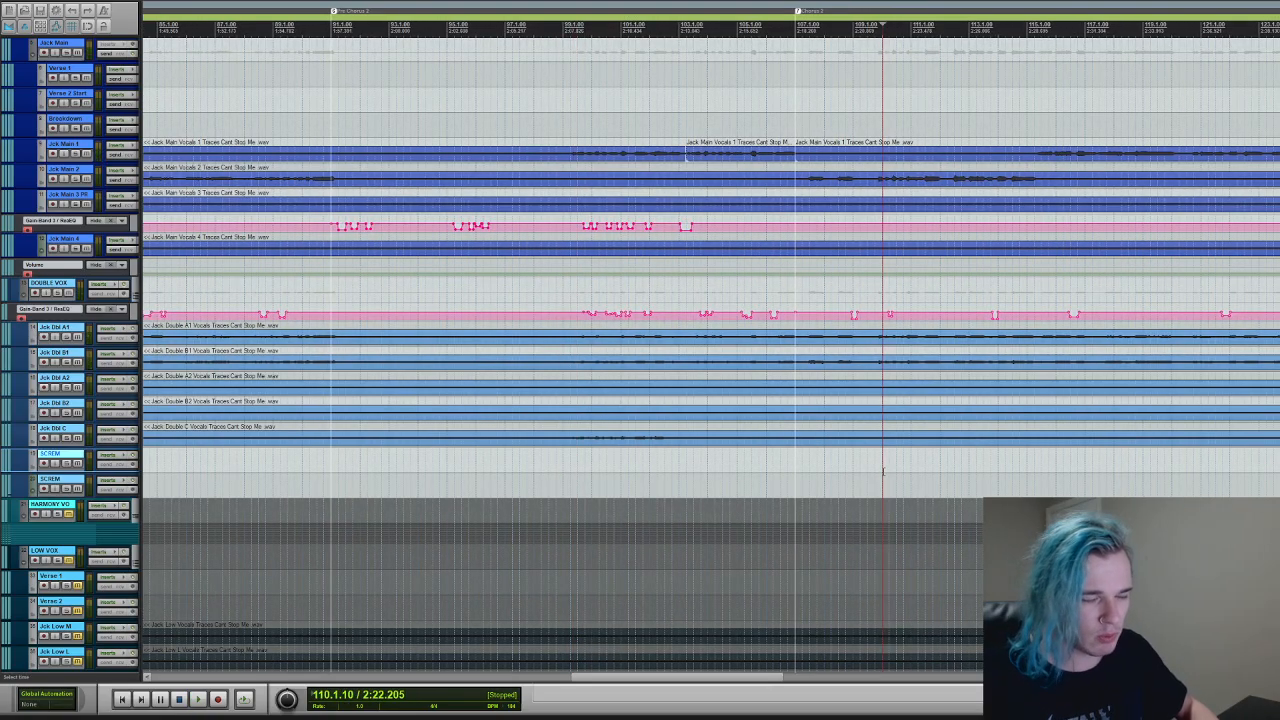
# - Play the main vocals together with the doubles from about bar 110 in the second chorus, and stop playback
pyautogui.press('space')
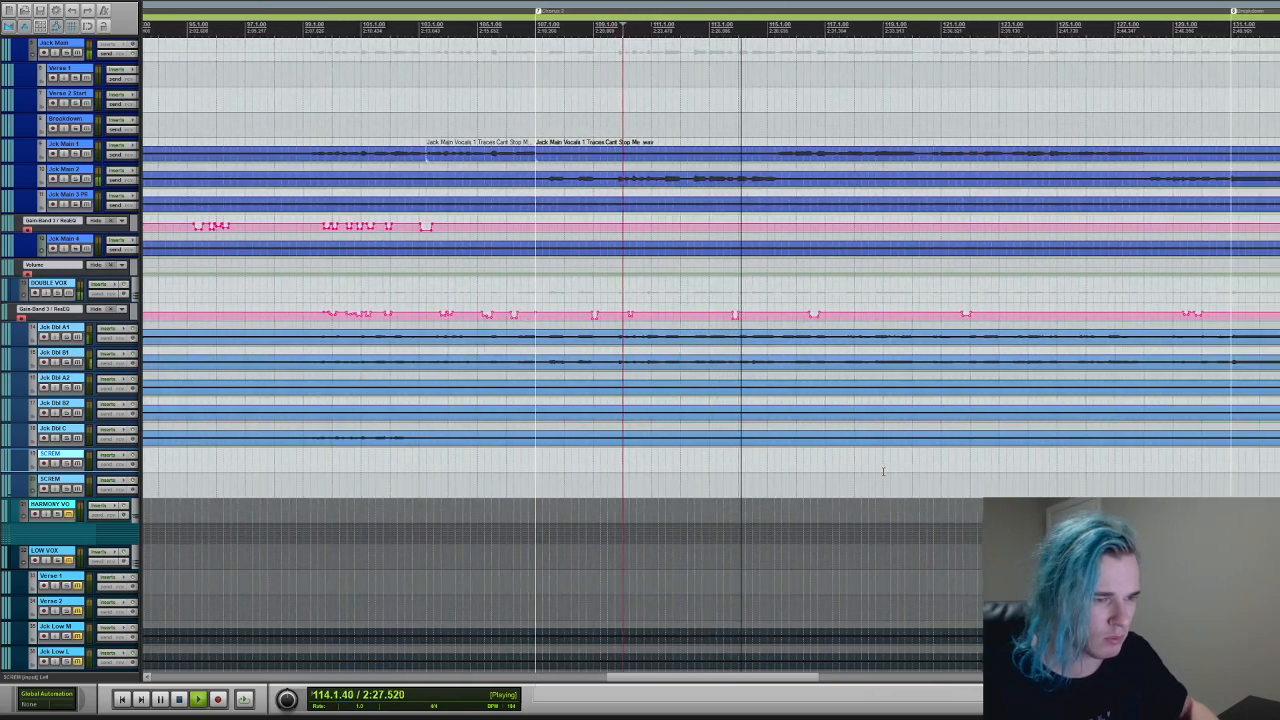
pyautogui.press('space')
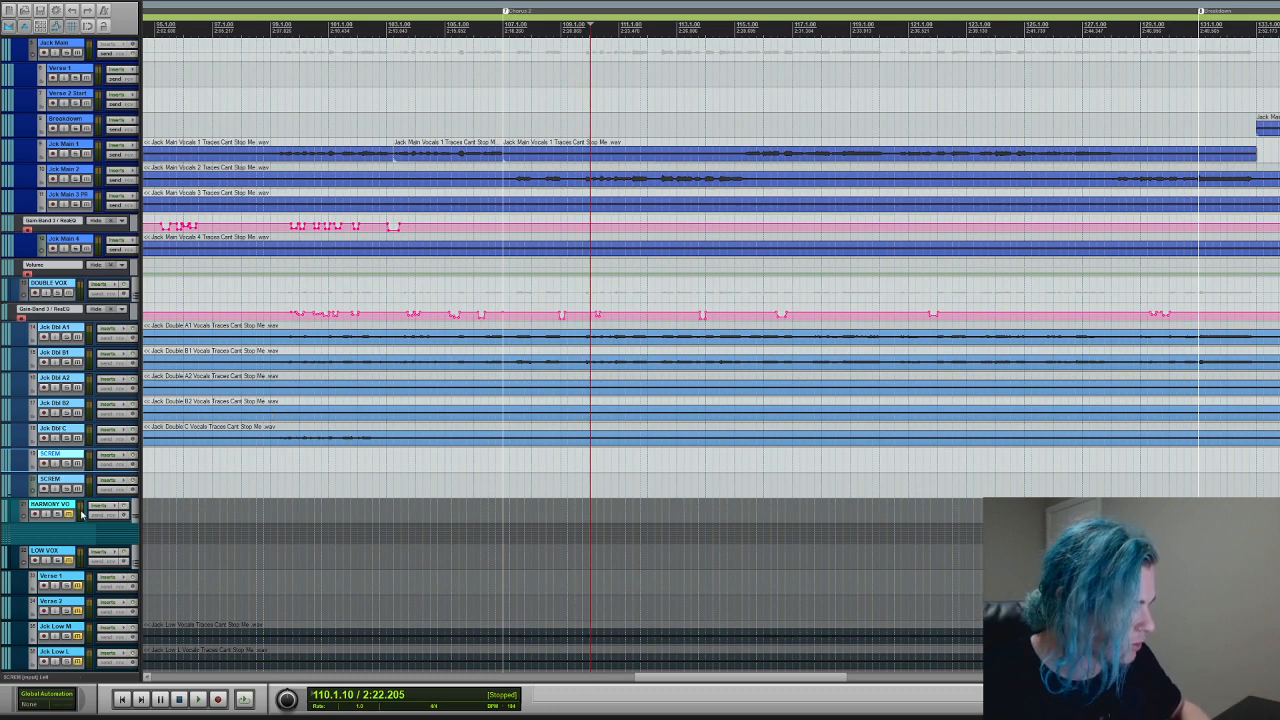
# - Unmute the LOW VOX track, leaving its Verse 1 track muted
pyautogui.click(69, 561)
pyautogui.click(77, 585)
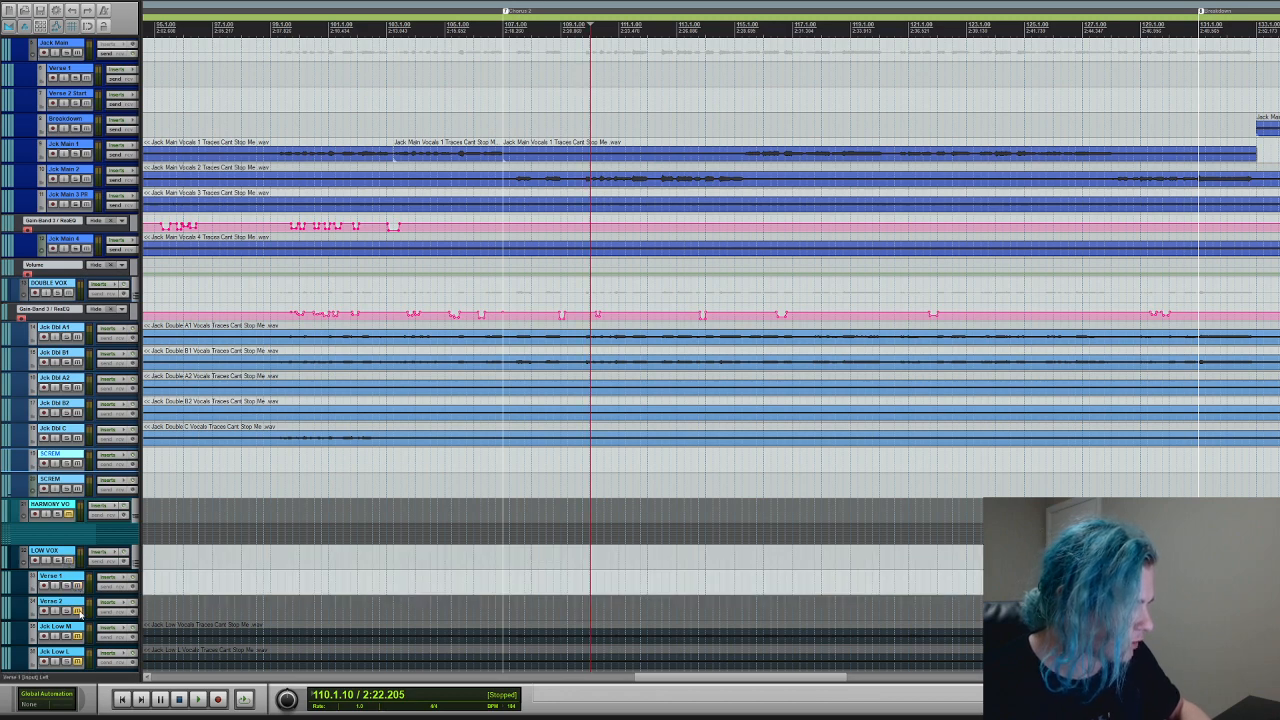
pyautogui.click(77, 585)
# - Mute both SCREM tracks and play the breakdown from about bar 138 without them, stopping after their clips' section
pyautogui.scroll(-4, 826, 560)
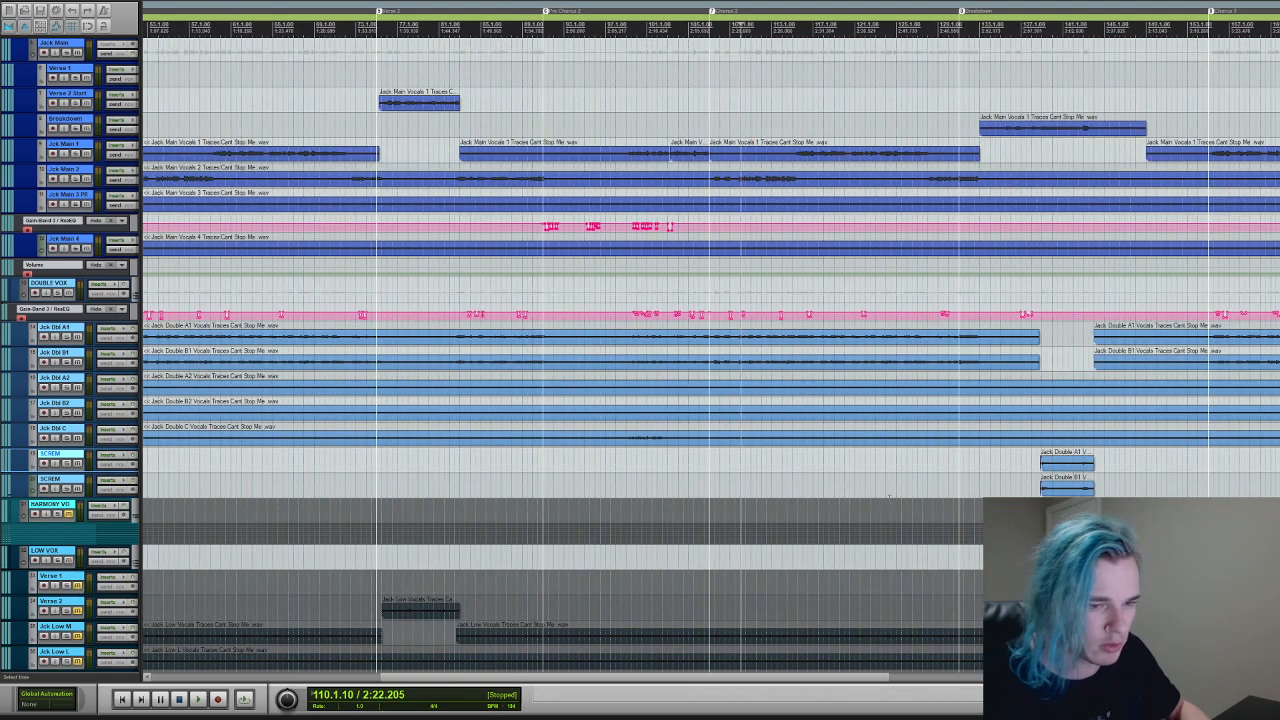
pyautogui.click(1041, 510)
pyautogui.scroll(7, 926, 417)
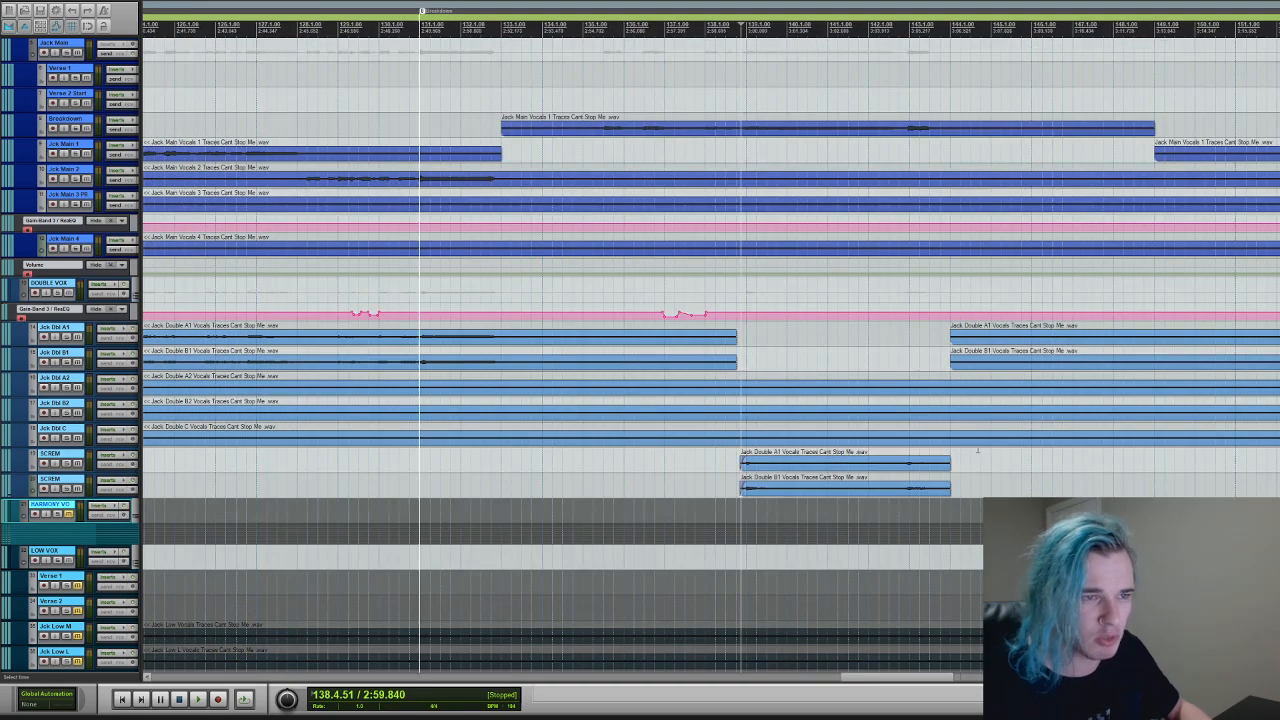
pyautogui.click(740, 147)
pyautogui.click(689, 147)
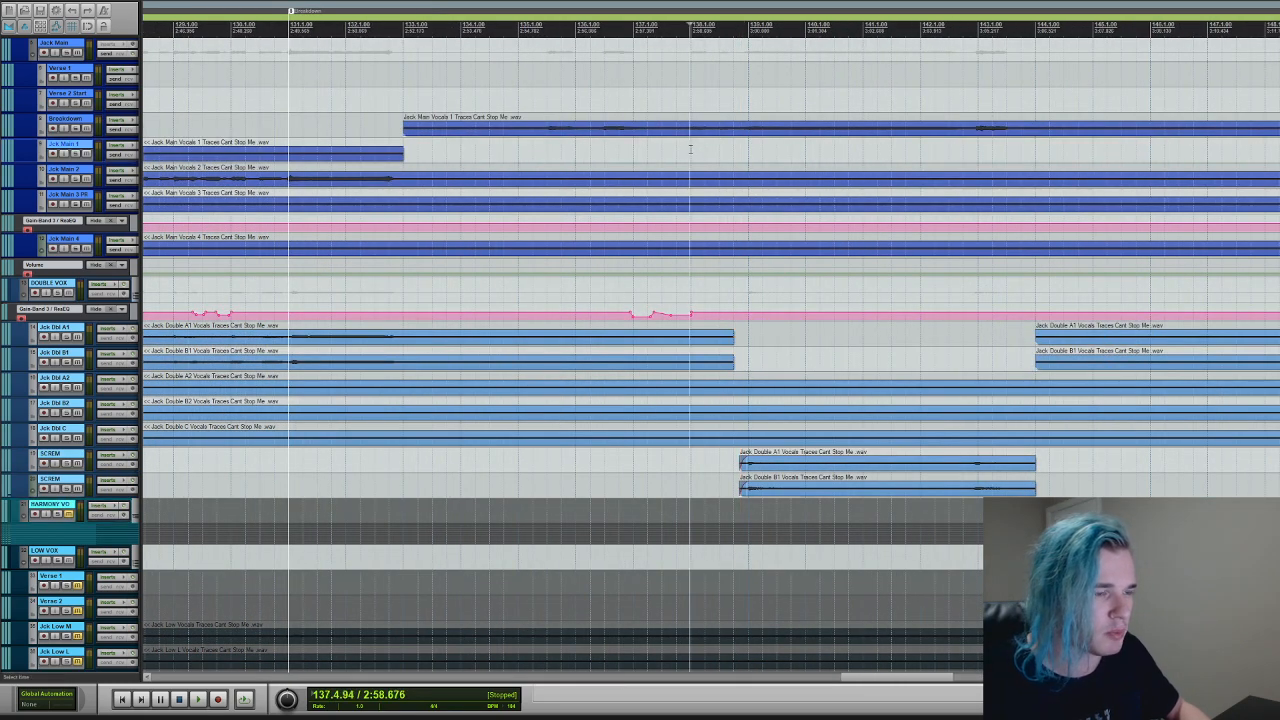
pyautogui.click(77, 463)
pyautogui.click(79, 489)
pyautogui.press('space')
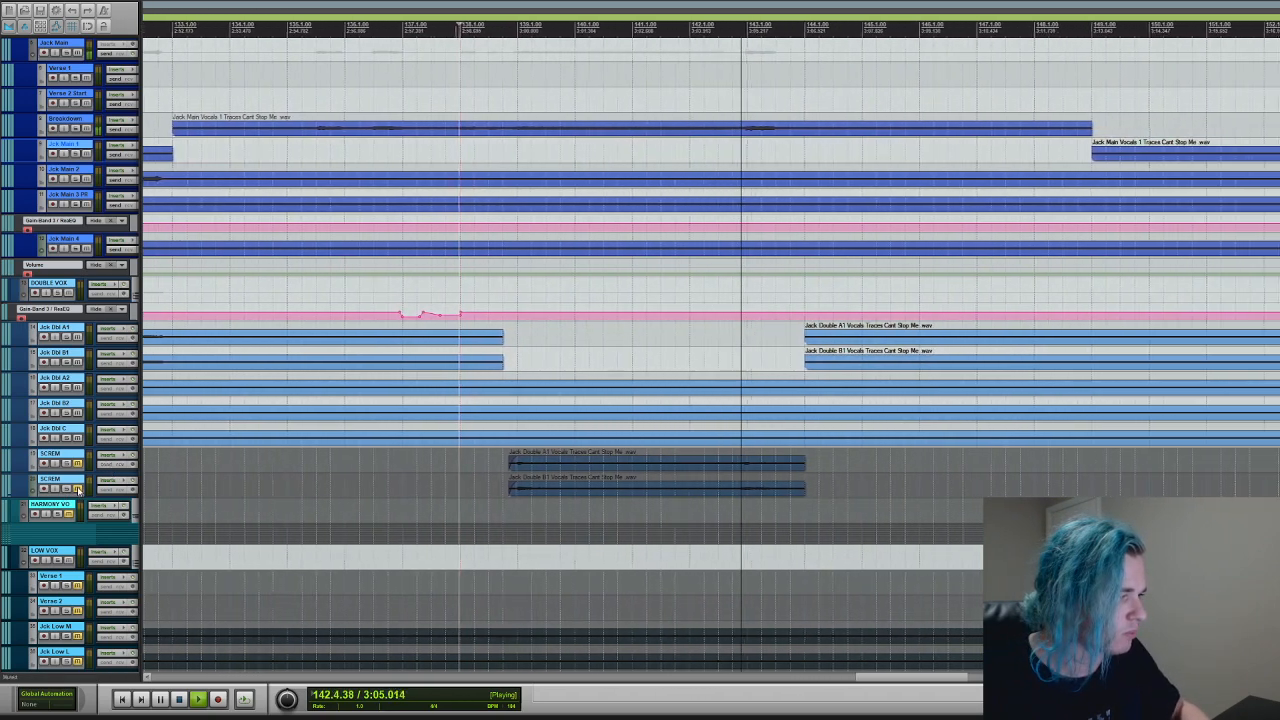
pyautogui.press('space')
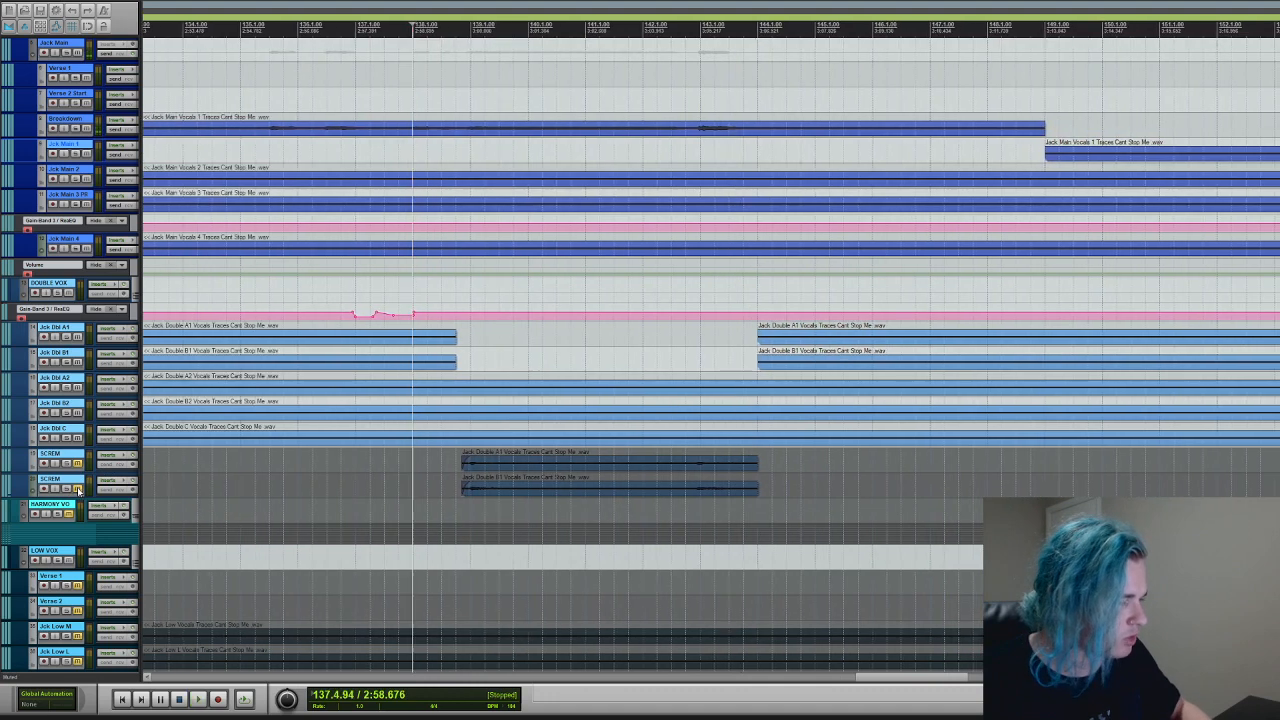
# - Unmute both SCREM tracks, solo them, and play their clips from about bar 138 in the breakdown
pyautogui.click(78, 489)
pyautogui.click(78, 464)
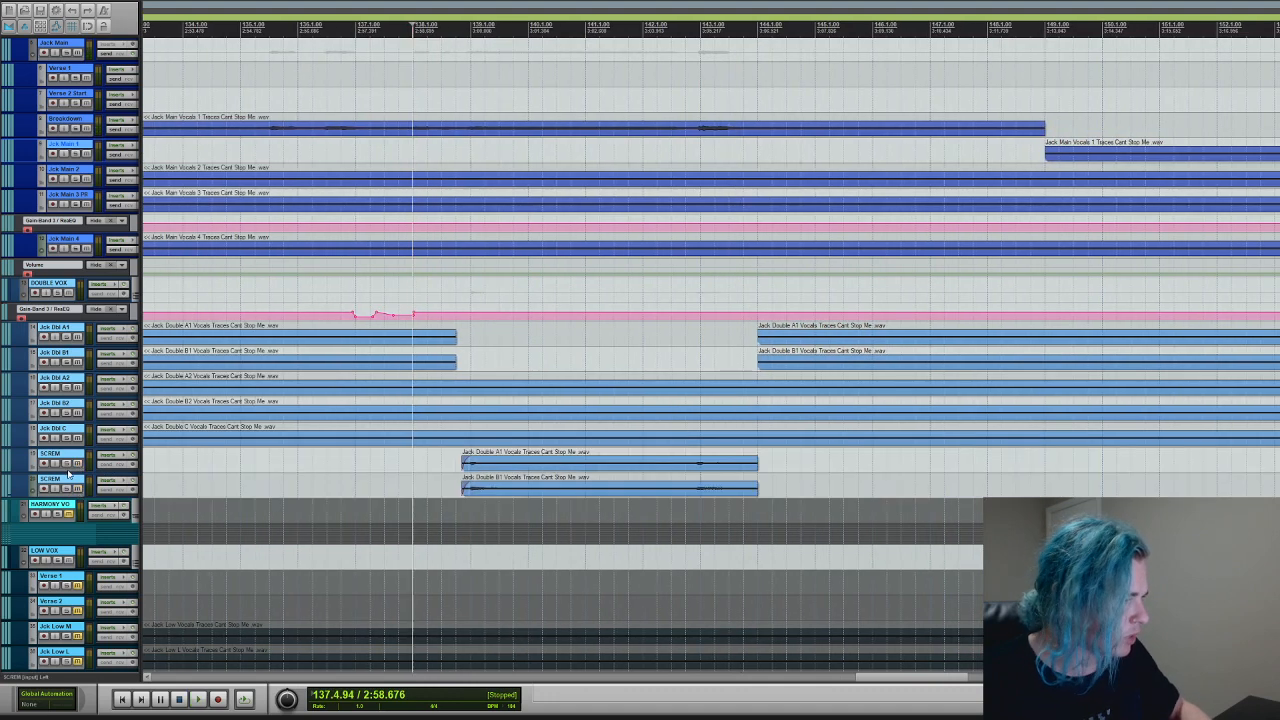
pyautogui.click(67, 464)
pyautogui.click(66, 489)
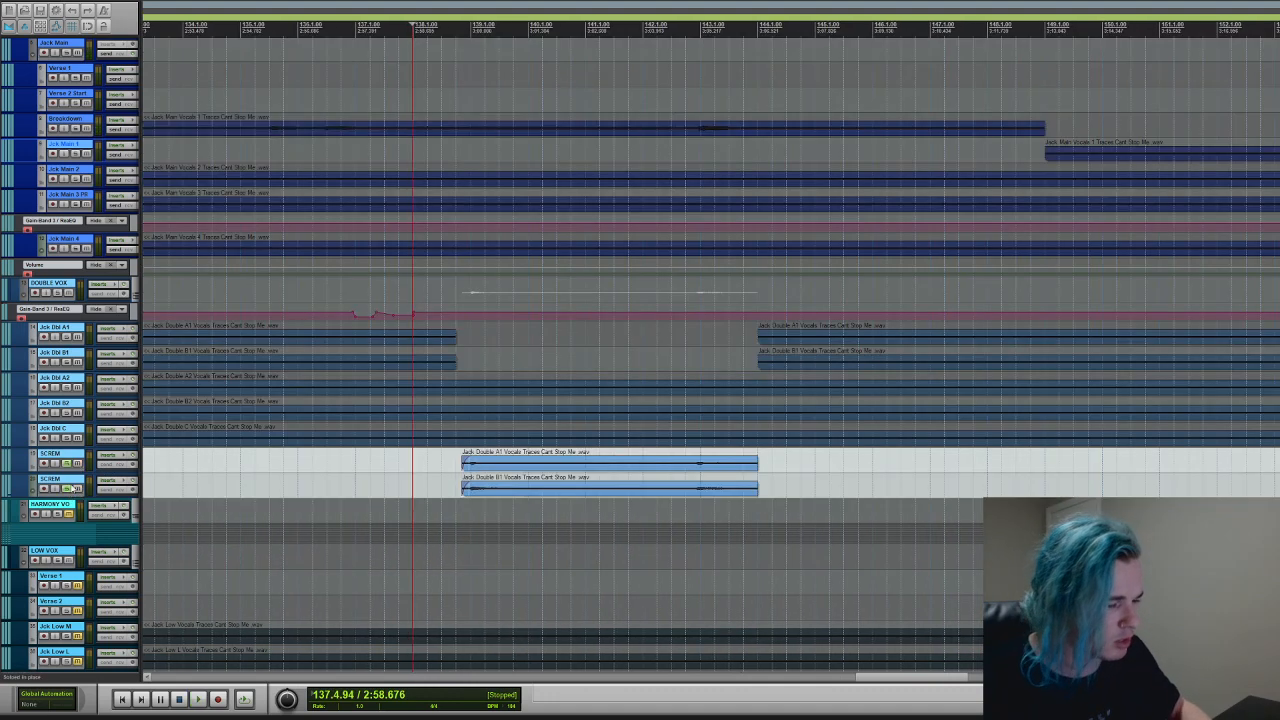
pyautogui.press('space')
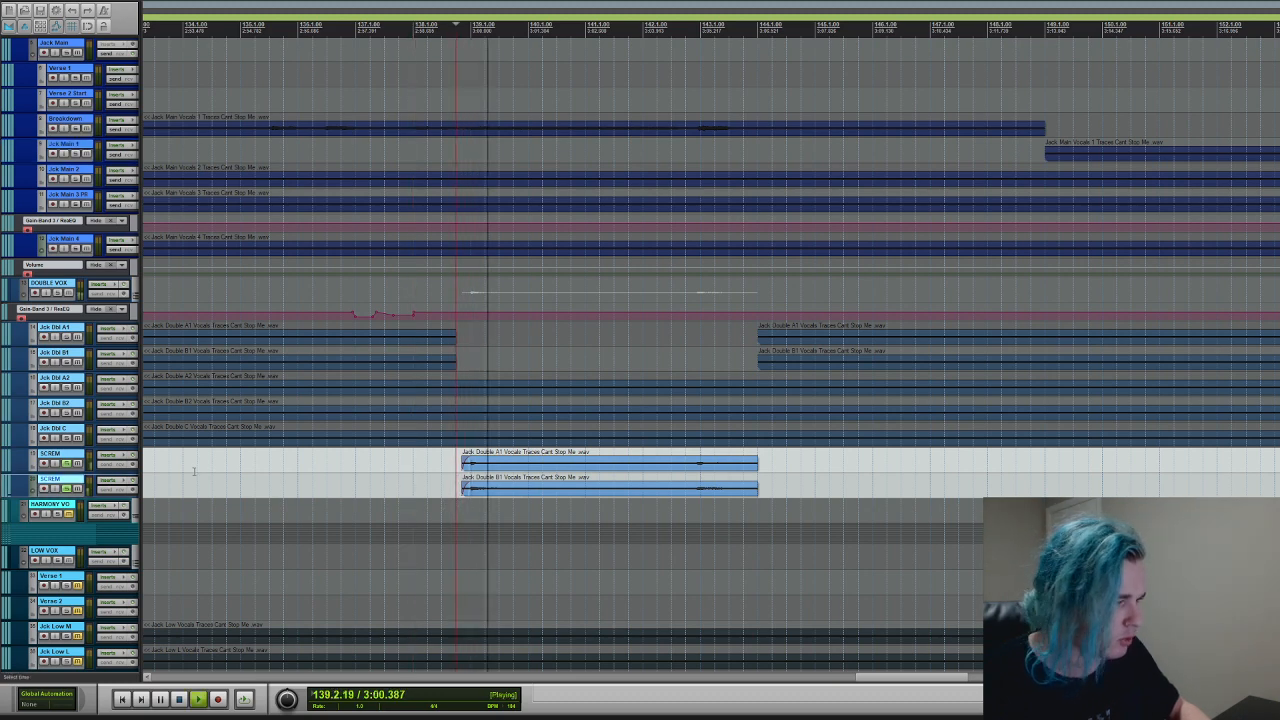
pyautogui.press('space')
# - Clear the solos on both SCREM tracks and play the breakdown from about bar 138 with the other vocals
pyautogui.click(65, 490)
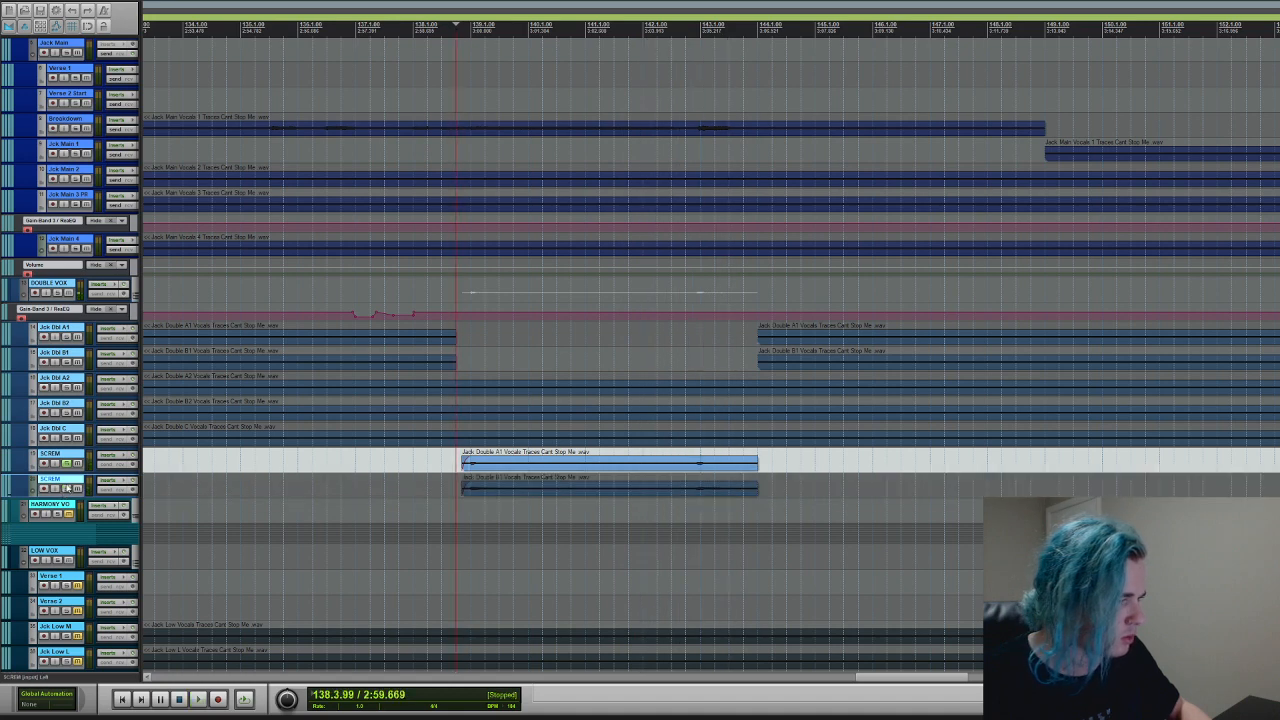
pyautogui.click(65, 463)
pyautogui.press('space')
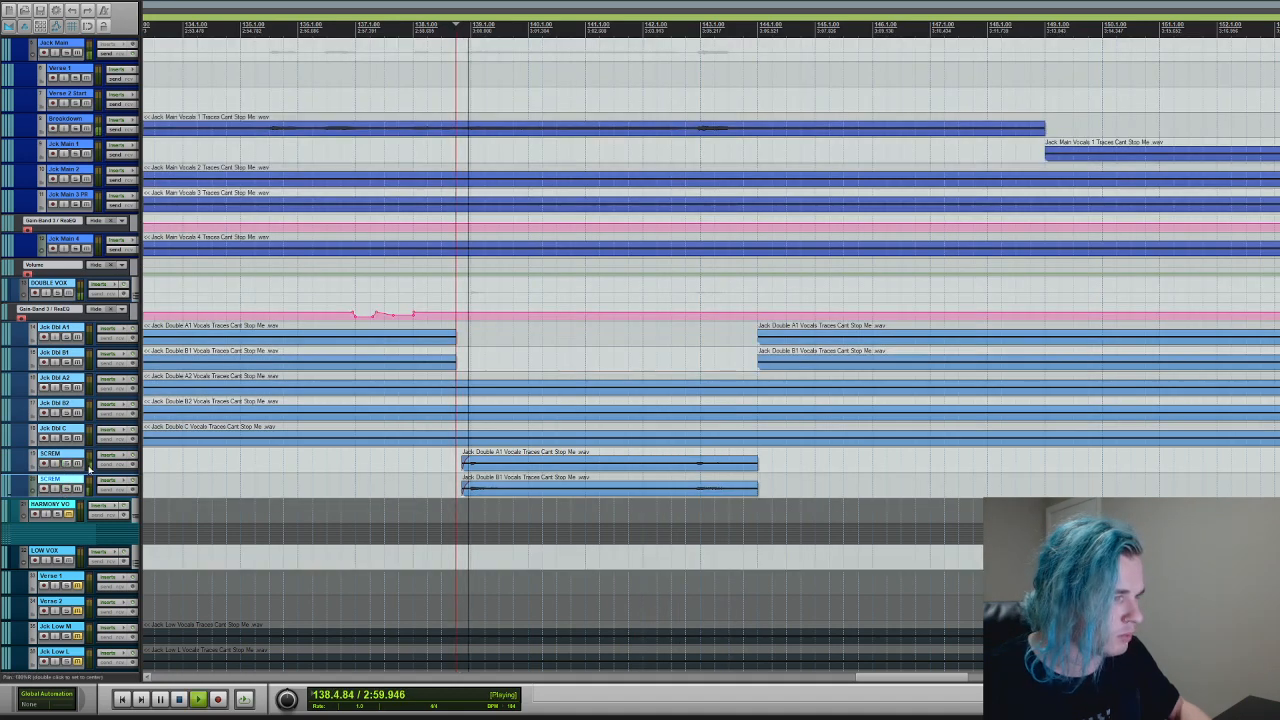
pyautogui.scroll(-6, 590, 431)
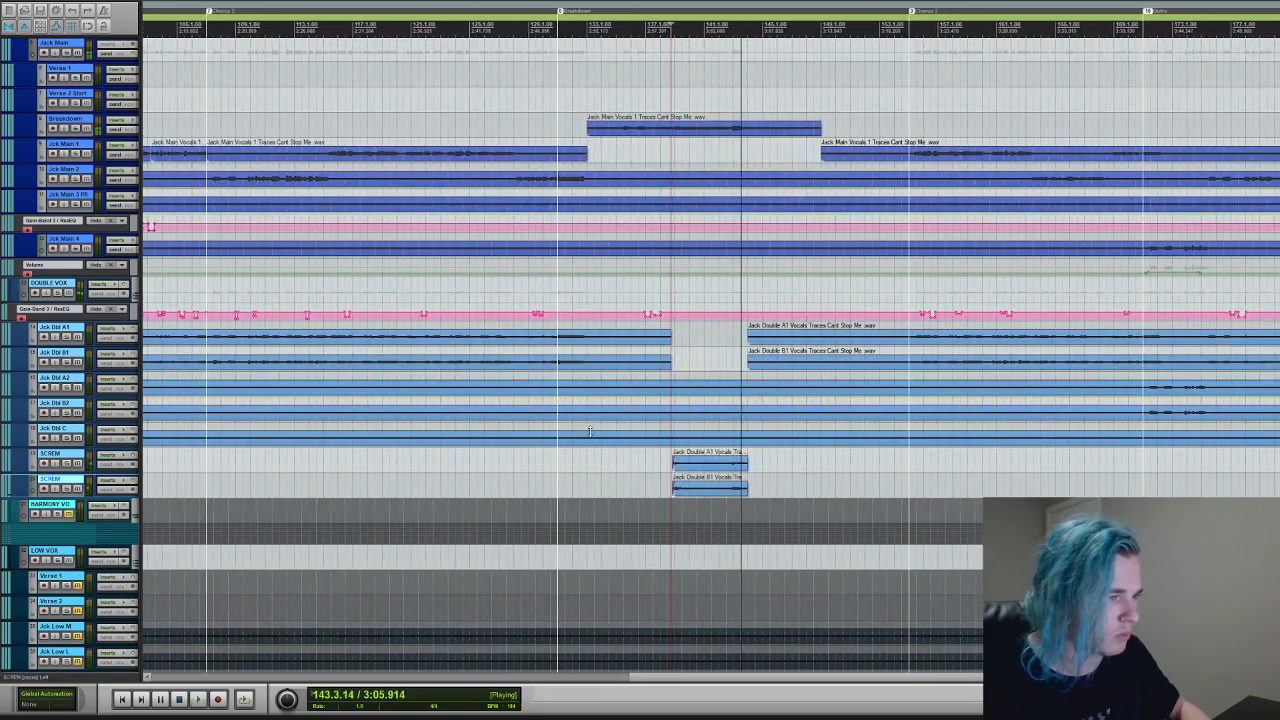
pyautogui.press('space')
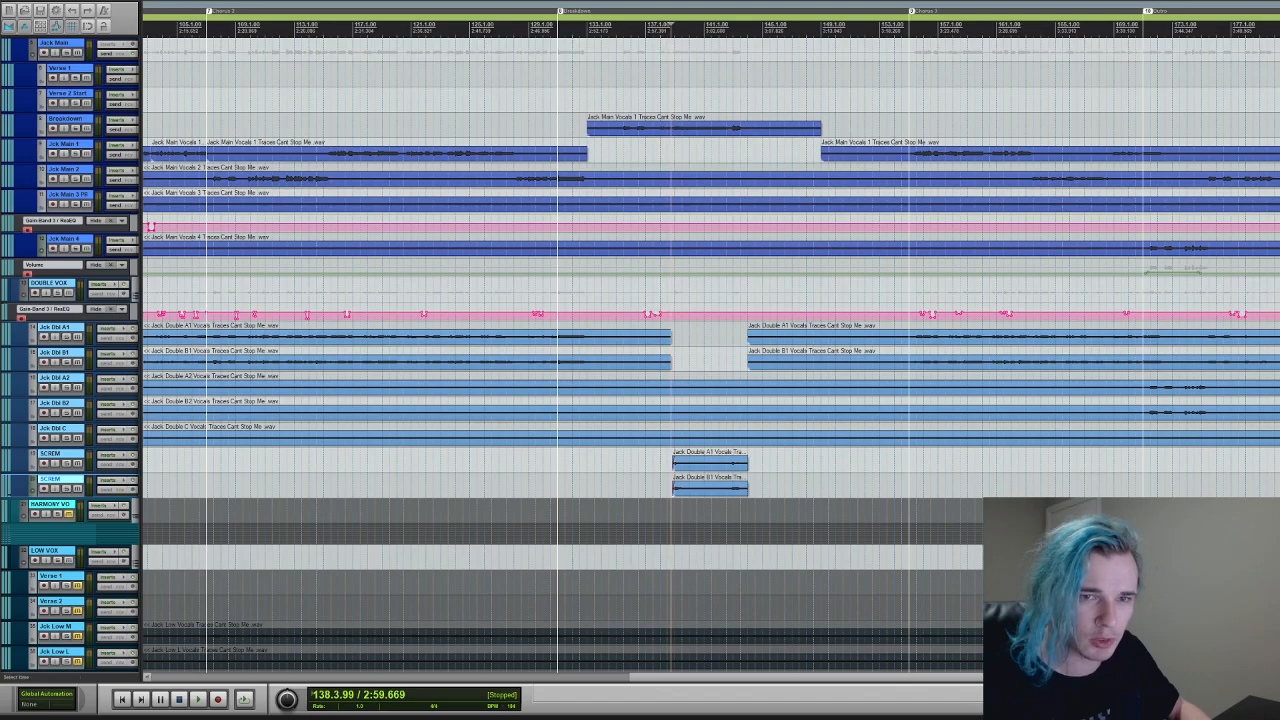
# - Unmute Jck High Vox, Lock Low and the low vocal tracks Verse 1, Verse 2, Jck Low M, Jck Low L and Jck Low R
pyautogui.scroll(-5, 640, 350)
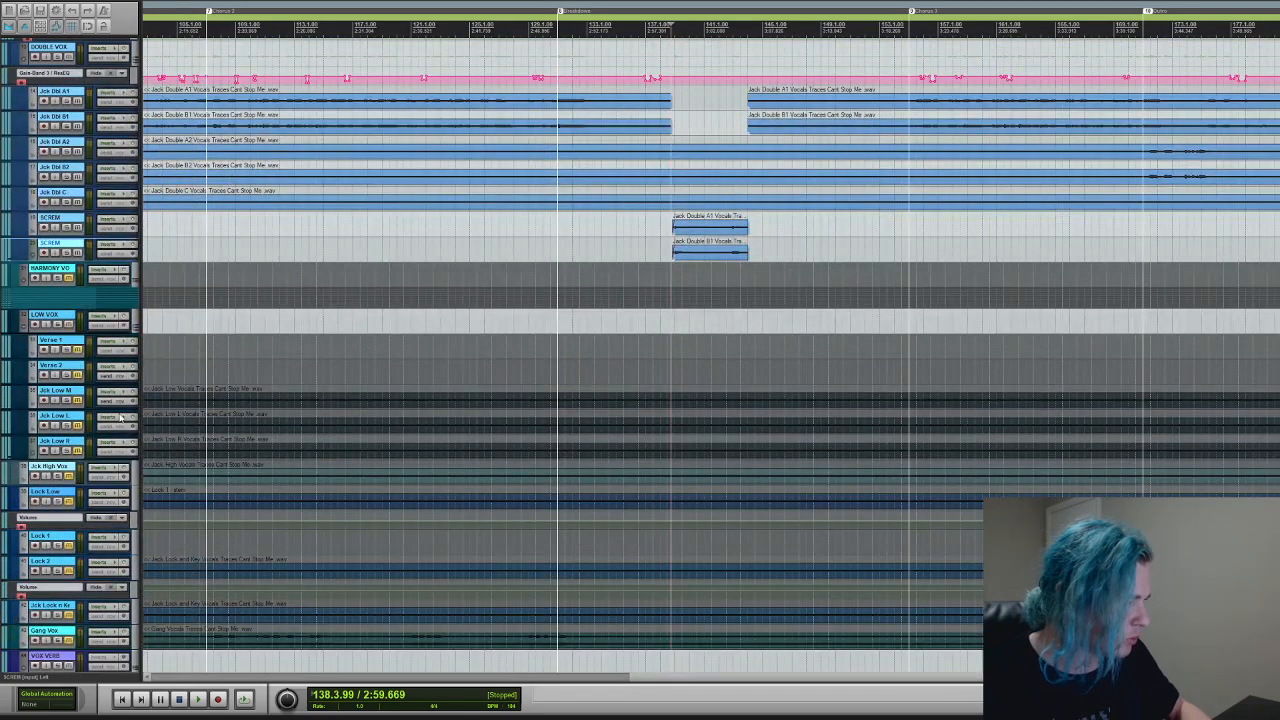
pyautogui.click(70, 470)
pyautogui.keyDown('shift'); pyautogui.click(72, 500); pyautogui.keyUp('shift')
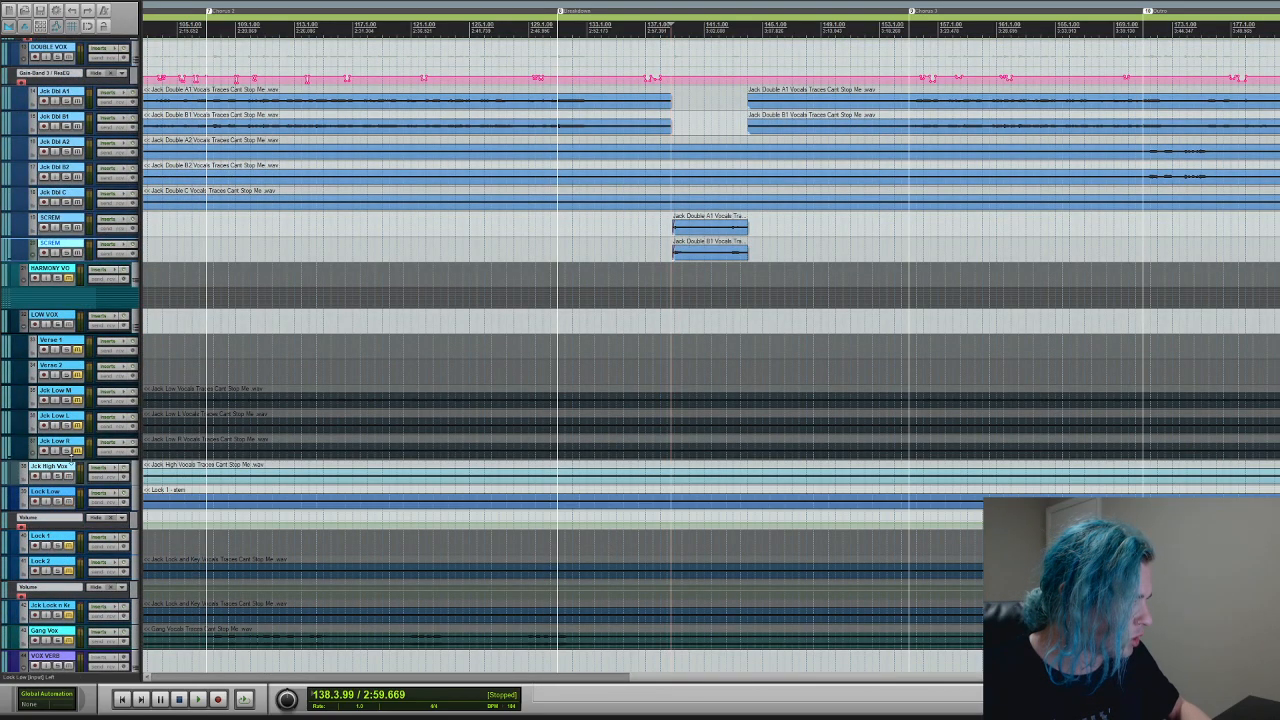
pyautogui.moveTo(78, 451); pyautogui.dragTo(78, 350)
pyautogui.click(78, 350)
# - Audition Jck Low M and LEAD VOX in solo from about bar 109 in the second chorus, and clear the solos after stopping
pyautogui.scroll(-4, 537, 405)
pyautogui.scroll(2, 537, 405)
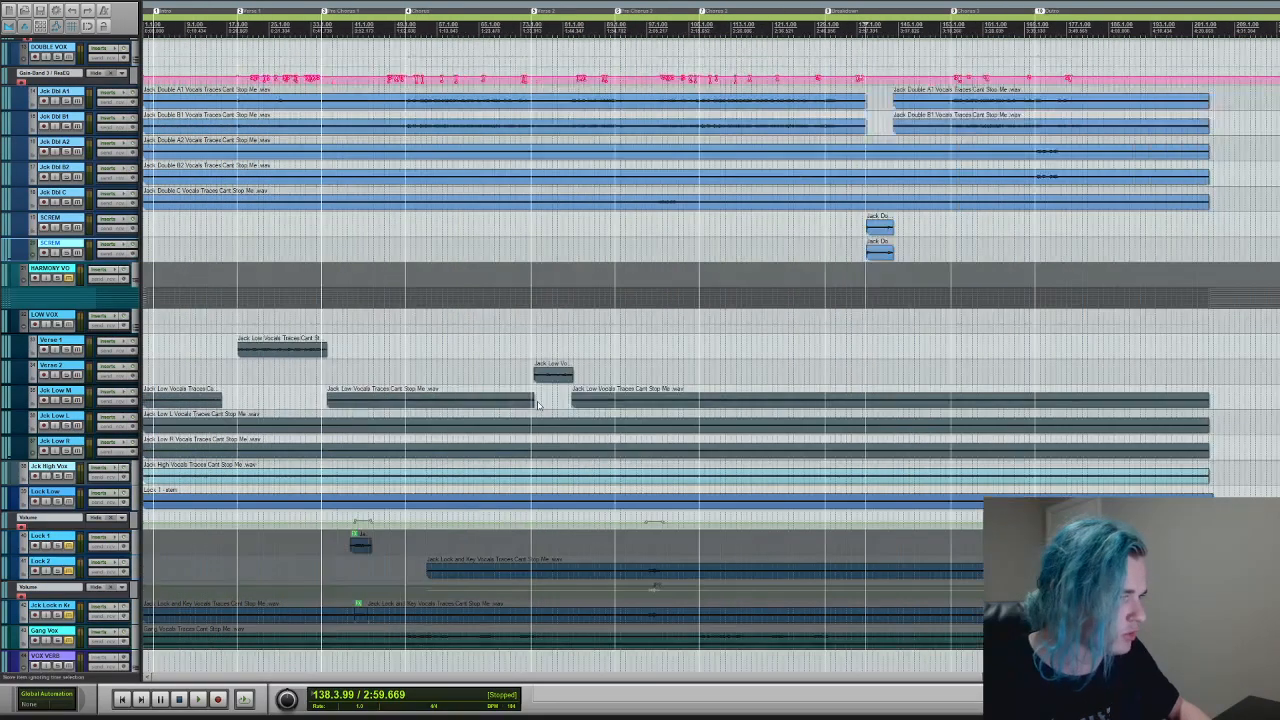
pyautogui.scroll(-2, 537, 405)
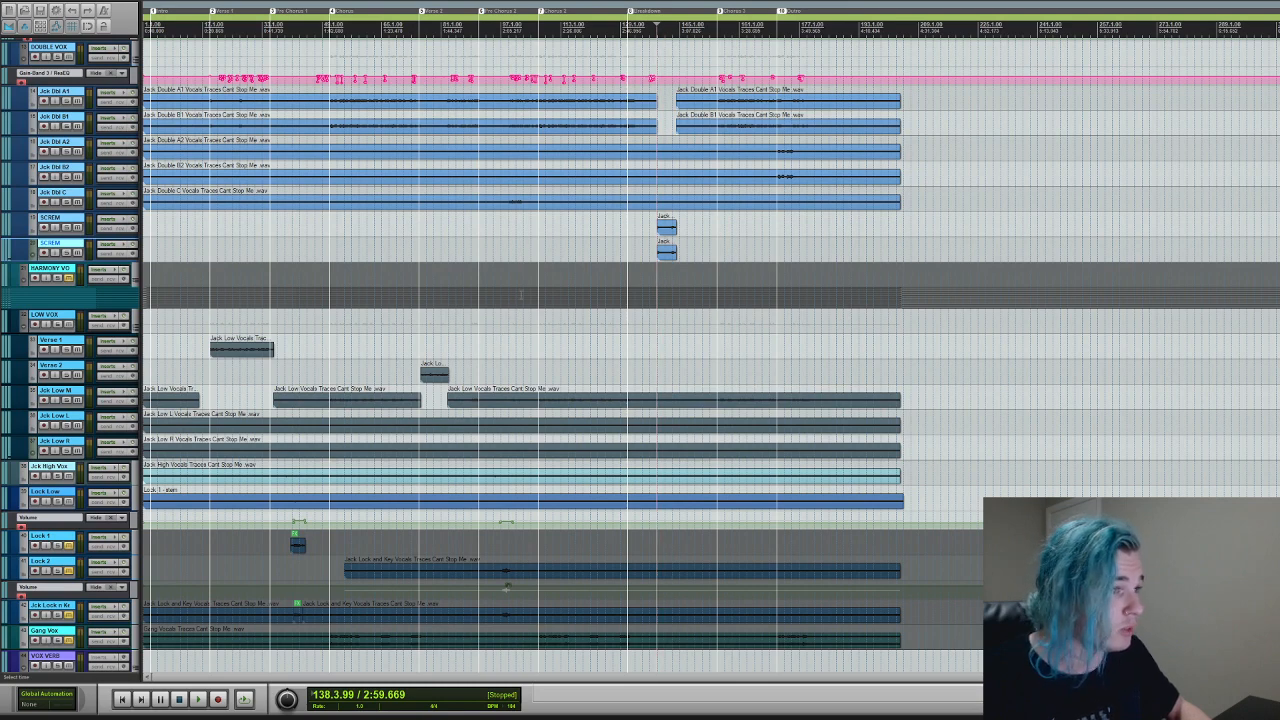
pyautogui.click(546, 356)
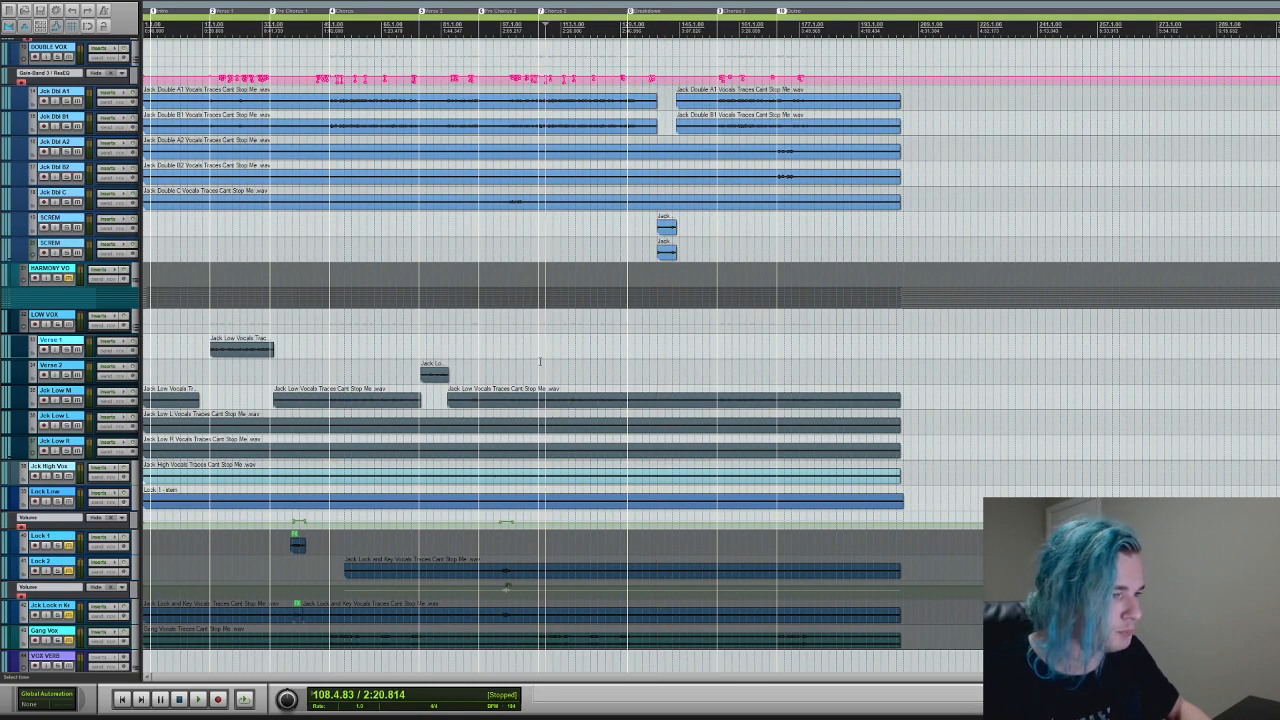
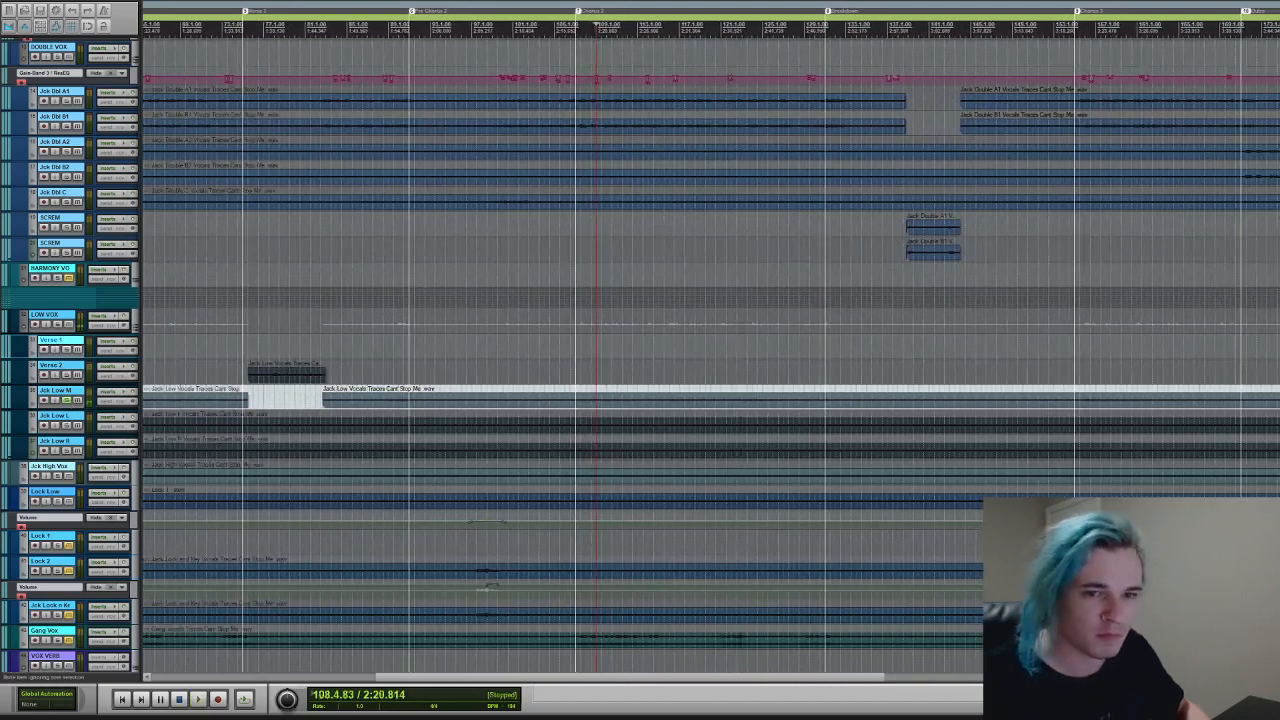
pyautogui.scroll(5, 138, 213)
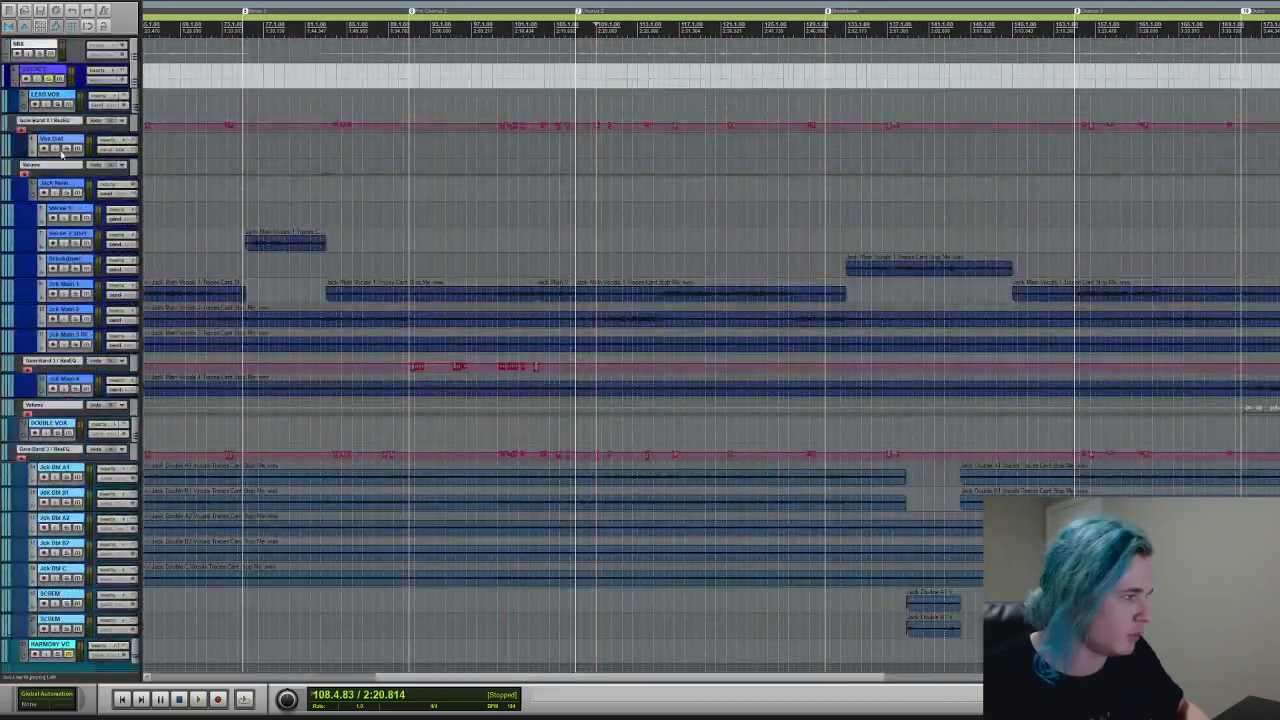
pyautogui.click(61, 103)
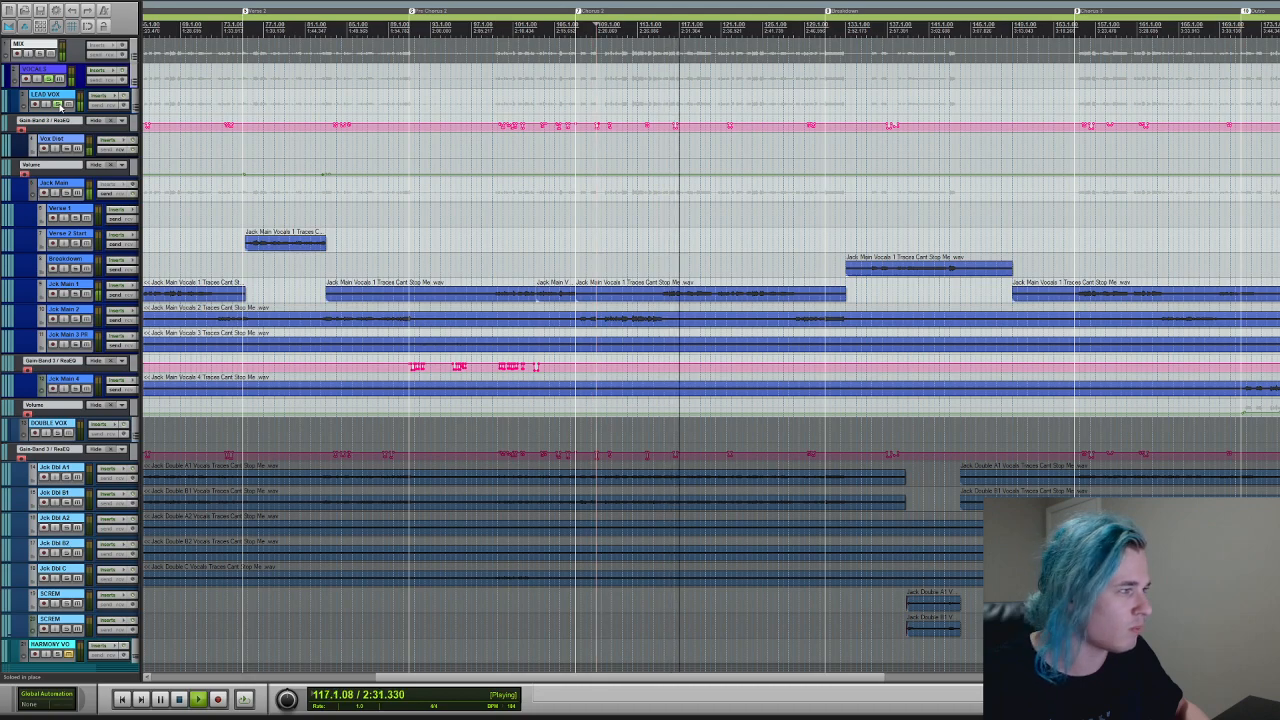
pyautogui.press('space')
pyautogui.scroll(-10, 485, 529)
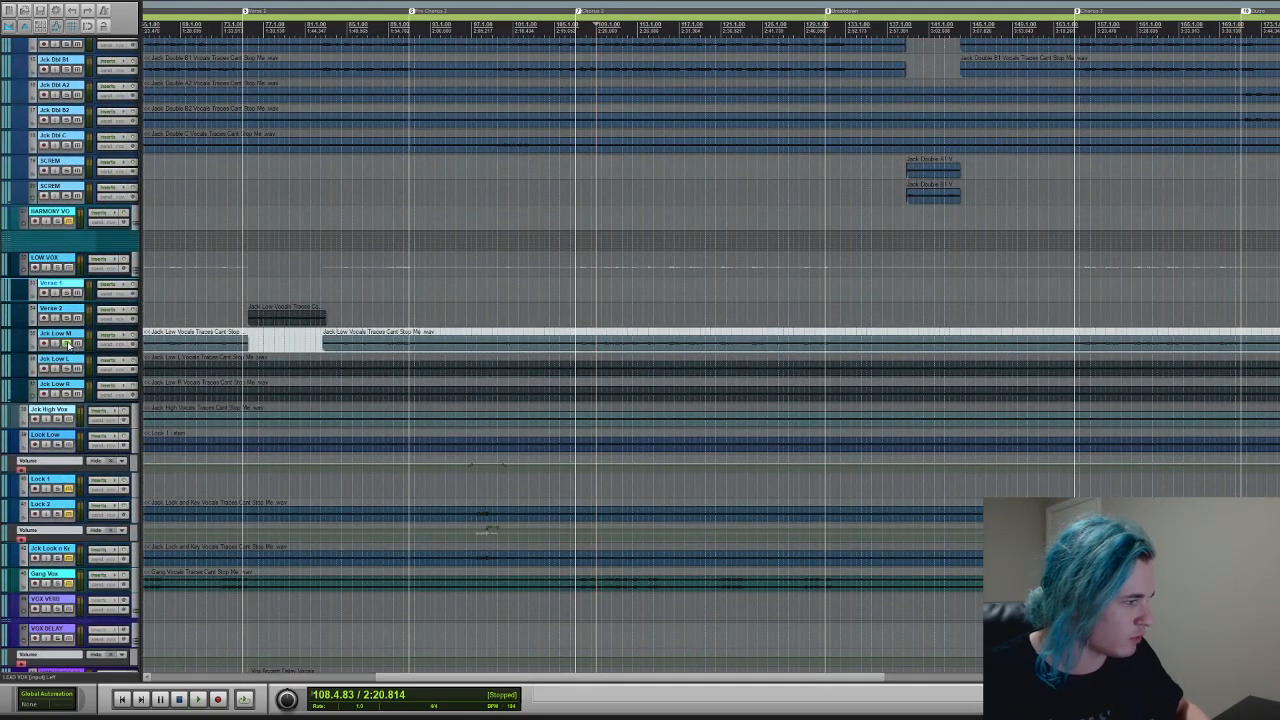
pyautogui.click(66, 343)
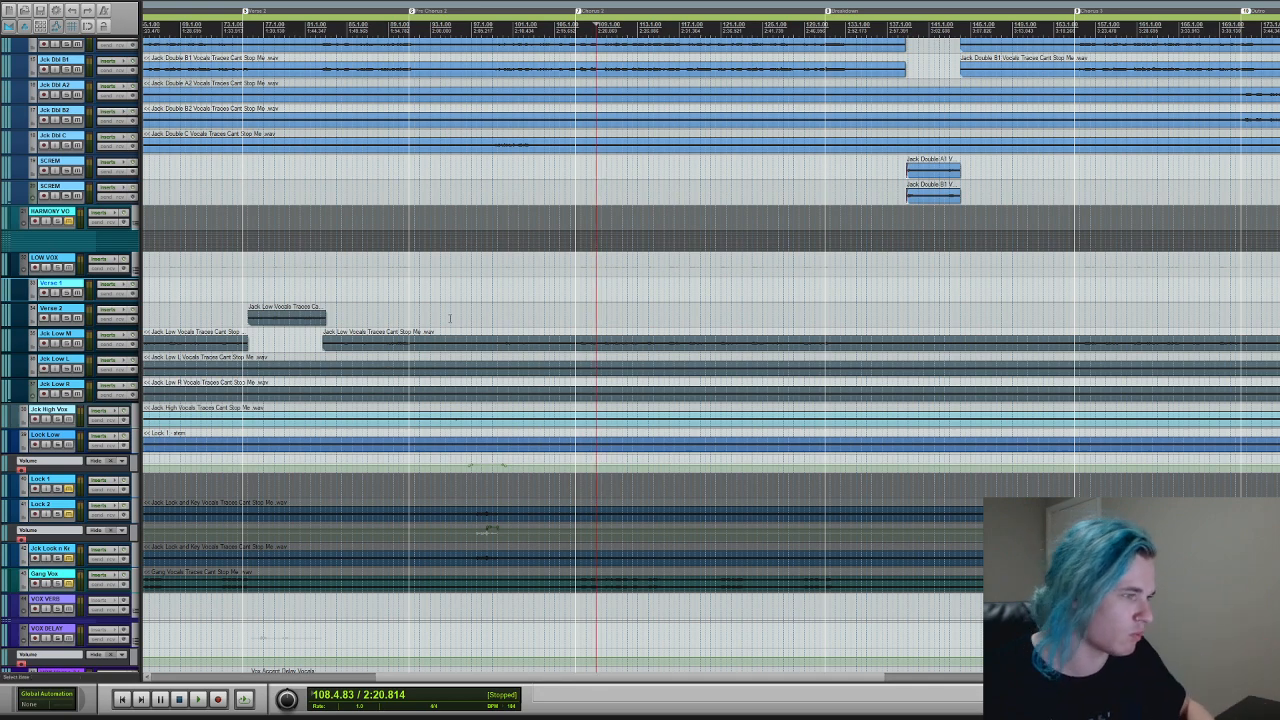
# - Place the playback cursor at about bar 36 in the first pre-chorus, where the Jck Low M clip starts
pyautogui.click(456, 263)
pyautogui.press('r')
pyautogui.press('r')
pyautogui.press('r')
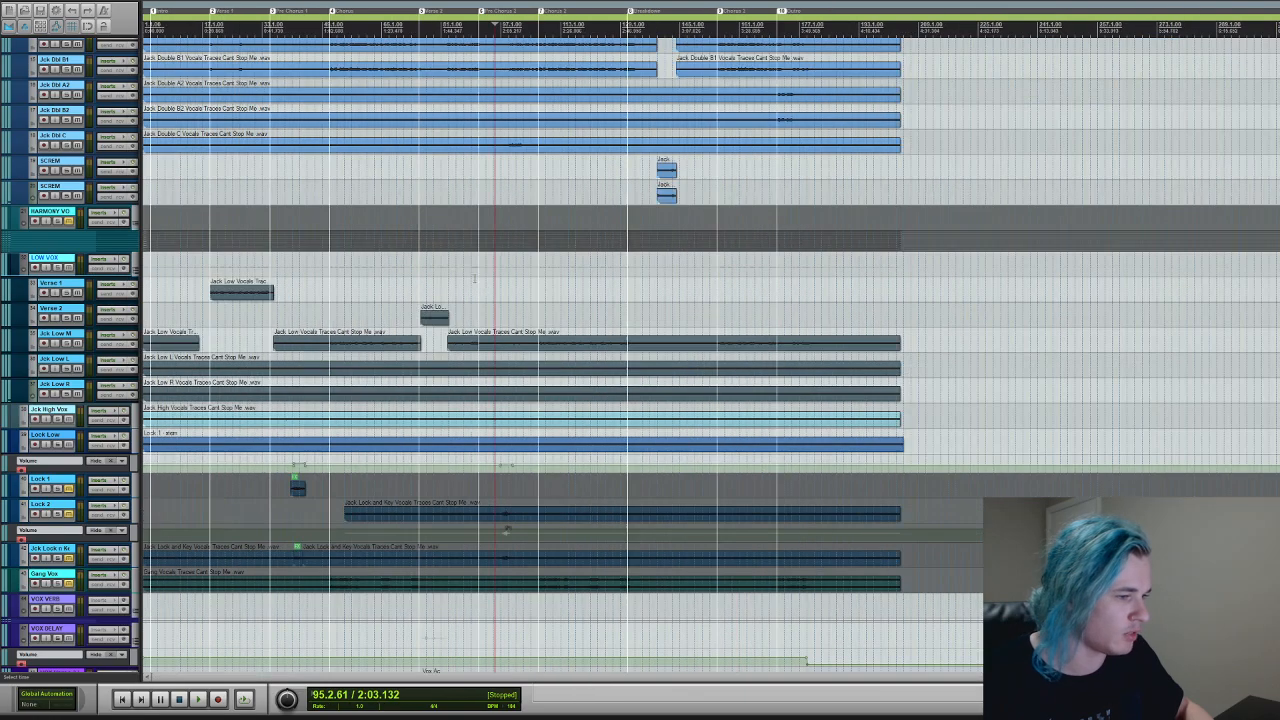
pyautogui.click(282, 449)
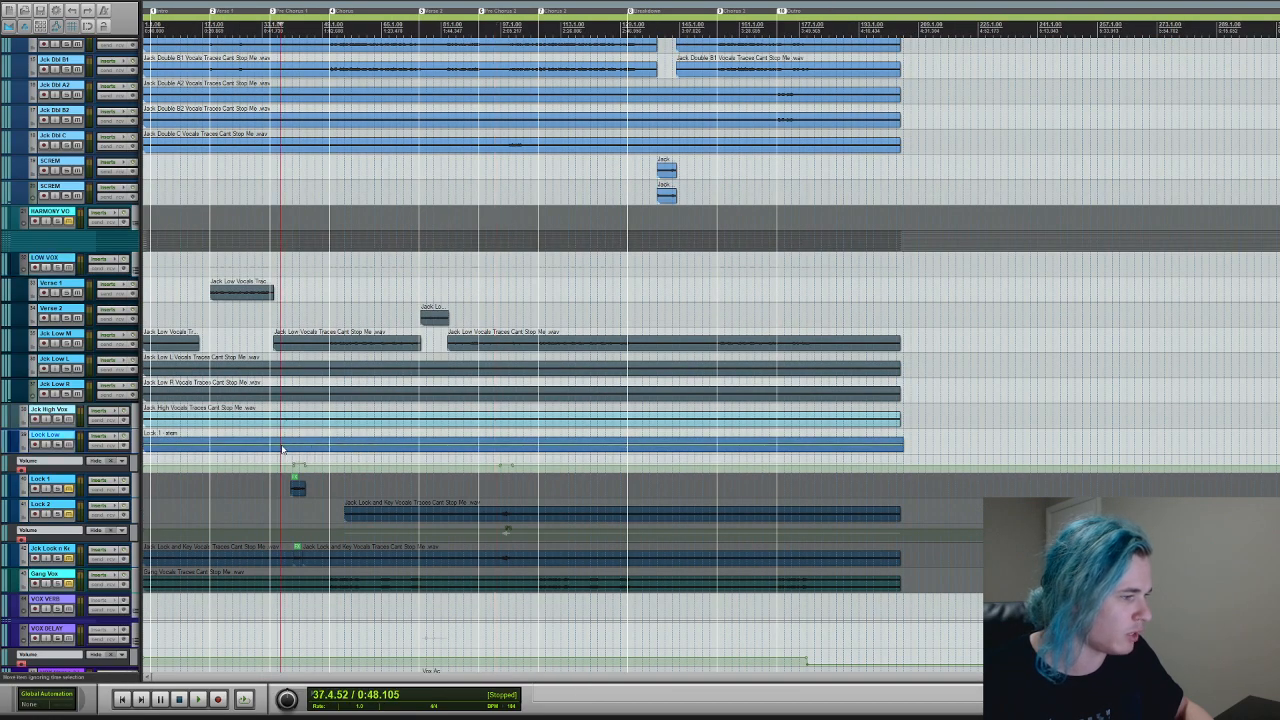
pyautogui.press('t')
pyautogui.press('t')
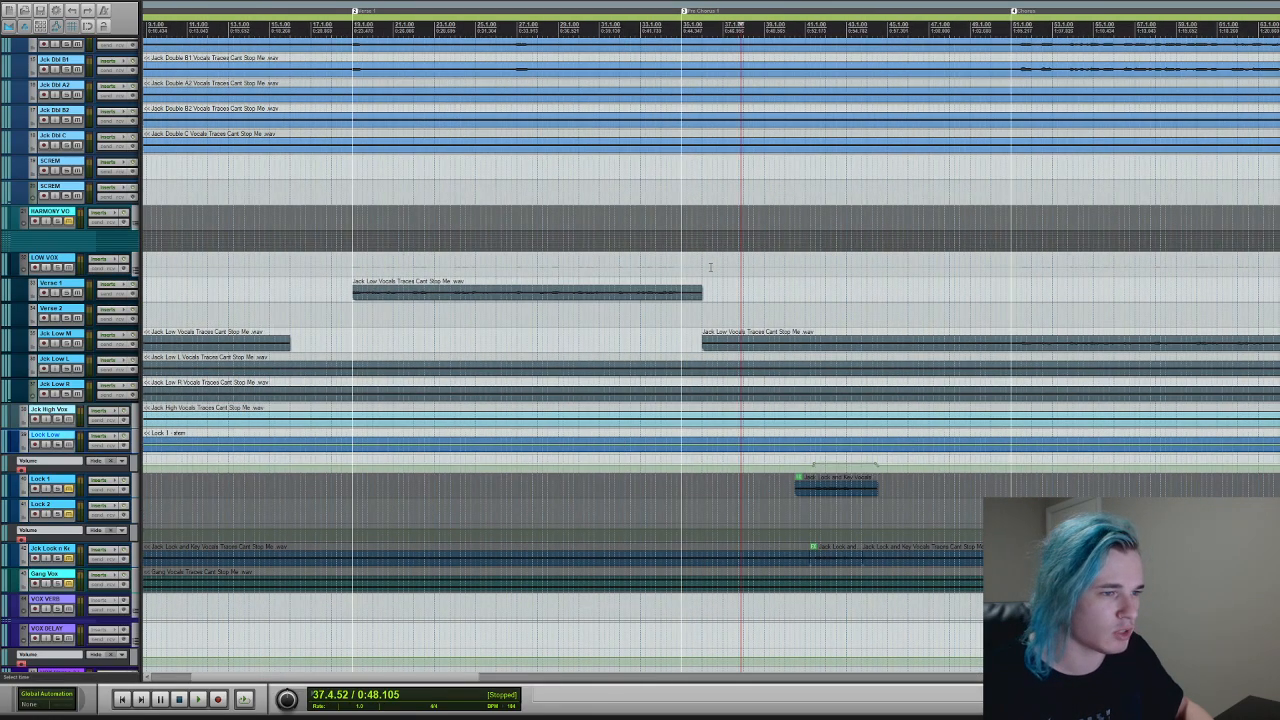
pyautogui.click(702, 268)
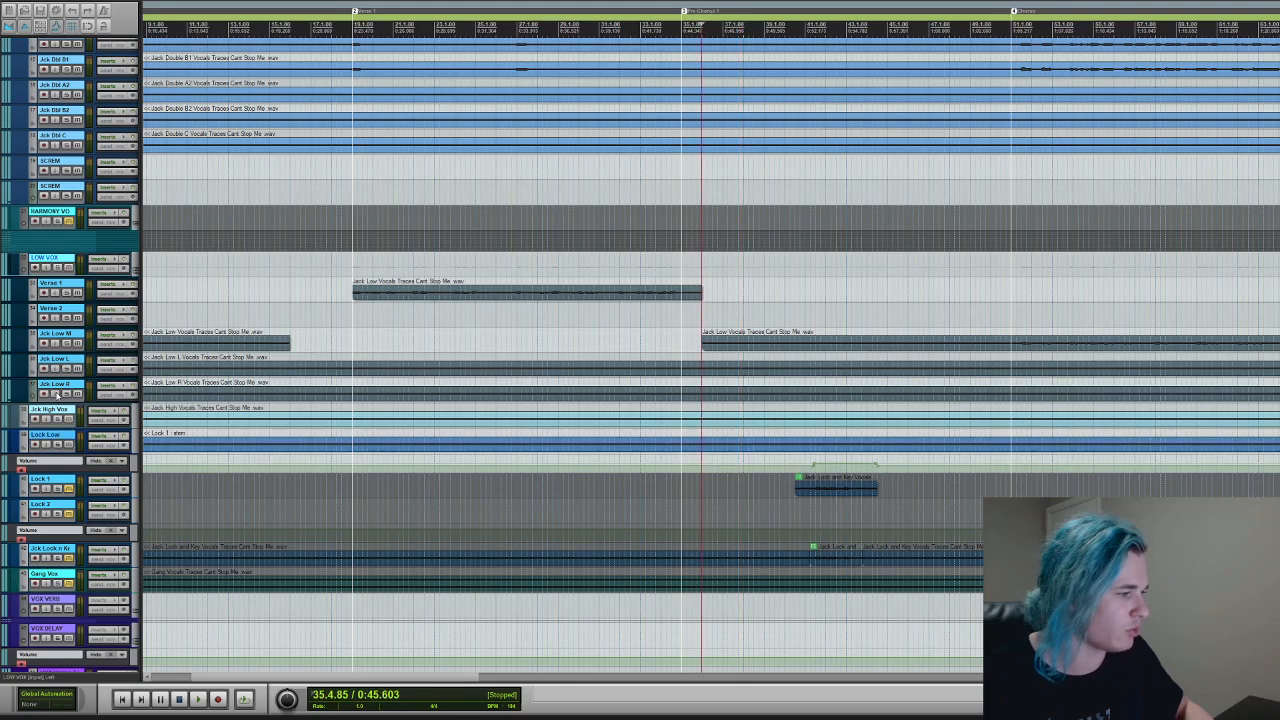
# - Solo LEAD VOX, play the lead vocals from about bar 36 in the first pre-chorus, and clear the solo after stopping
pyautogui.scroll(10, 58, 396)
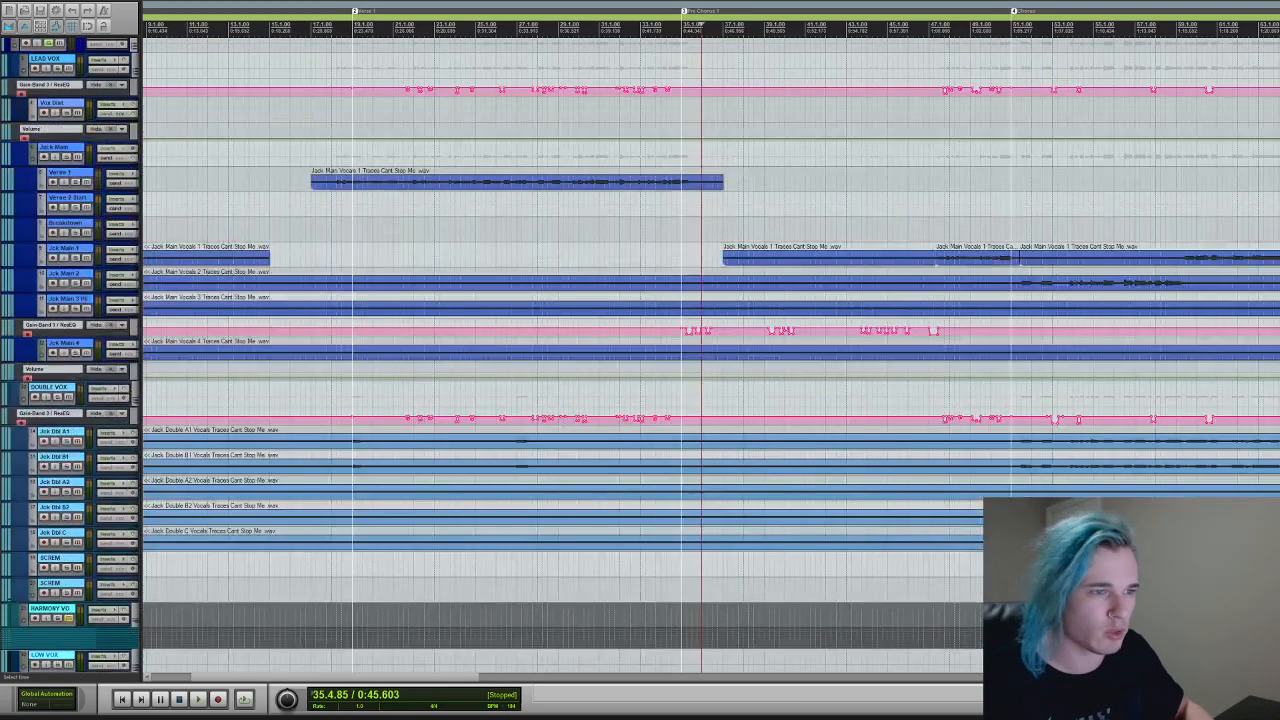
pyautogui.click(58, 68)
pyautogui.press('space')
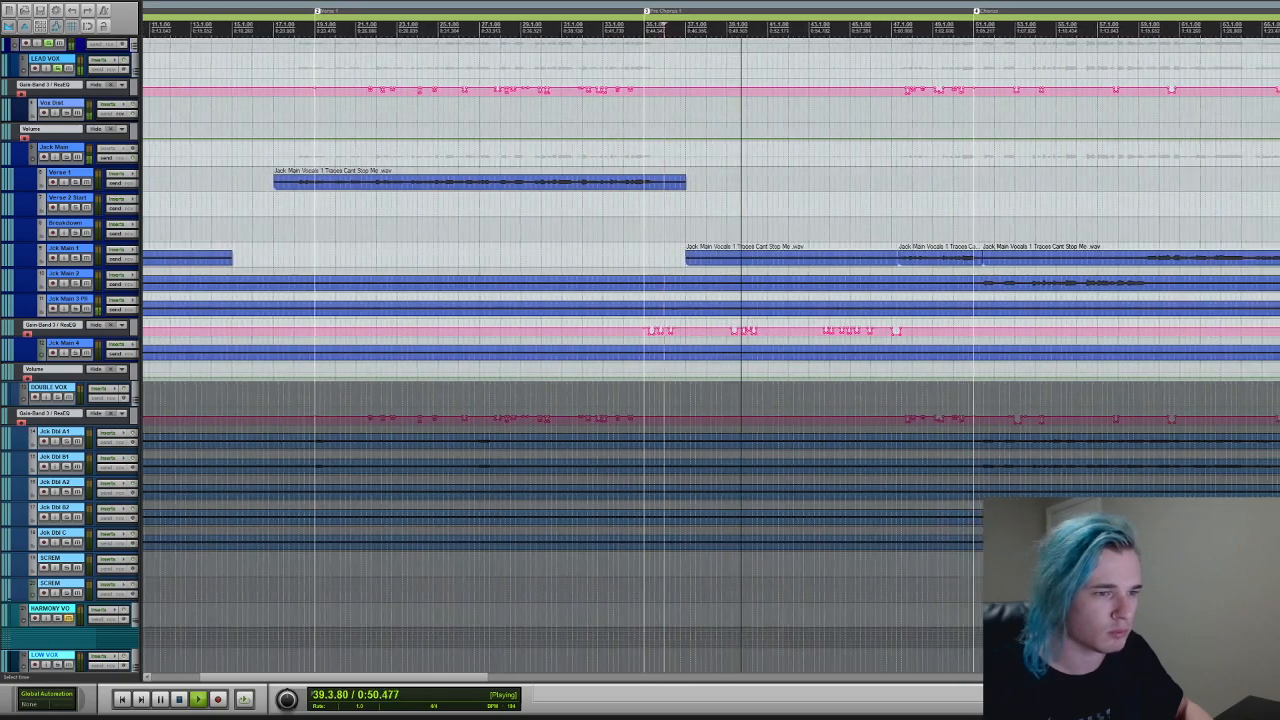
pyautogui.press('space')
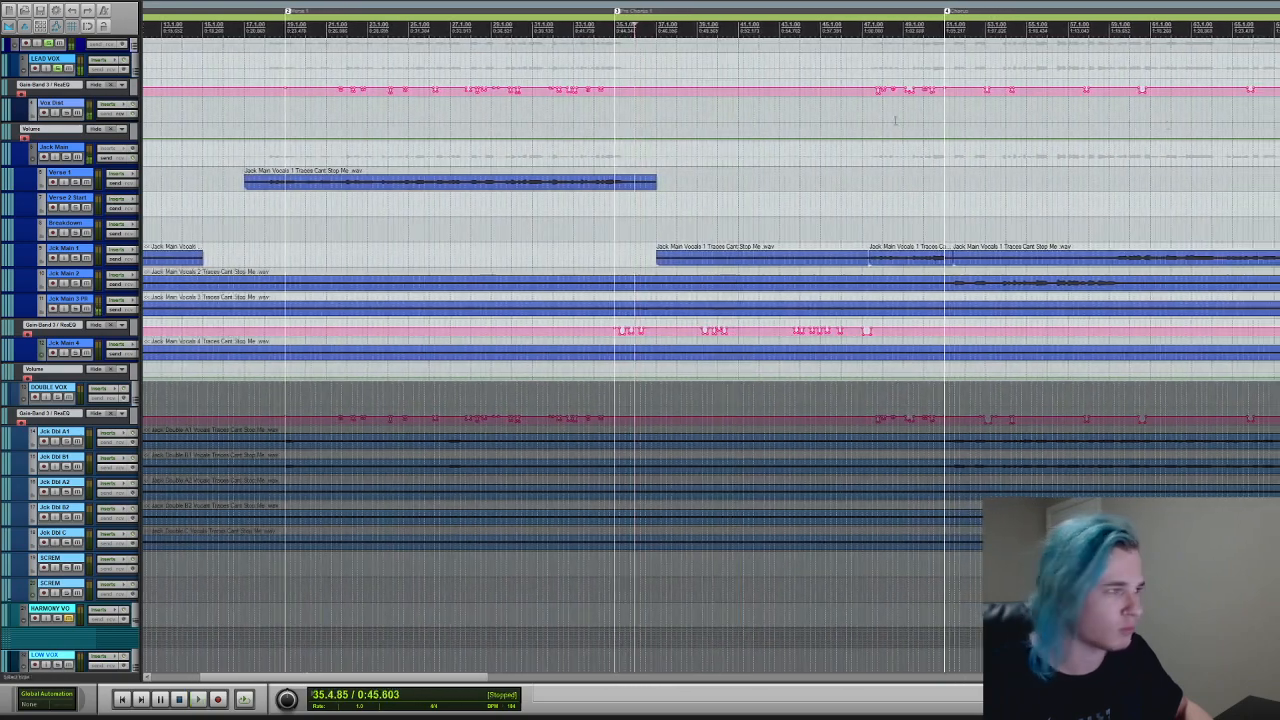
pyautogui.click(58, 69)
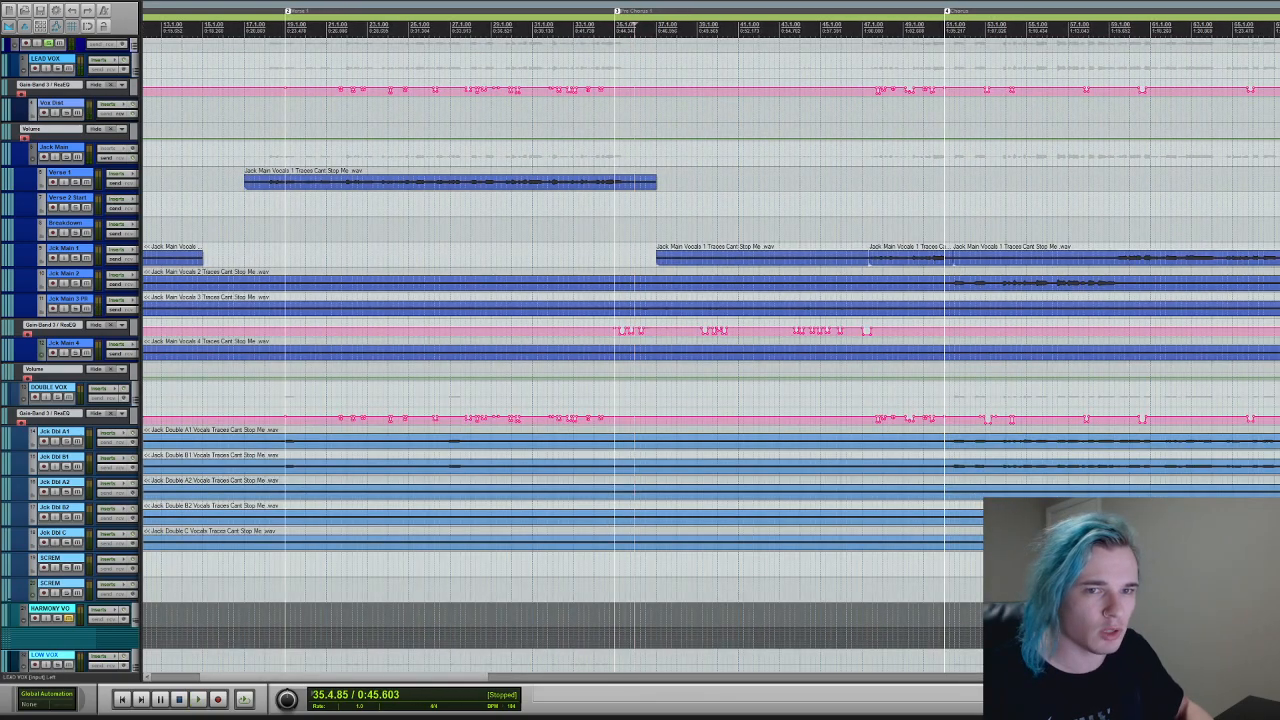
# - Solo Jck High Vox, play the high vocal from about bar 36 in the first pre-chorus, and clear its solo
pyautogui.scroll(-10, 560, 350)
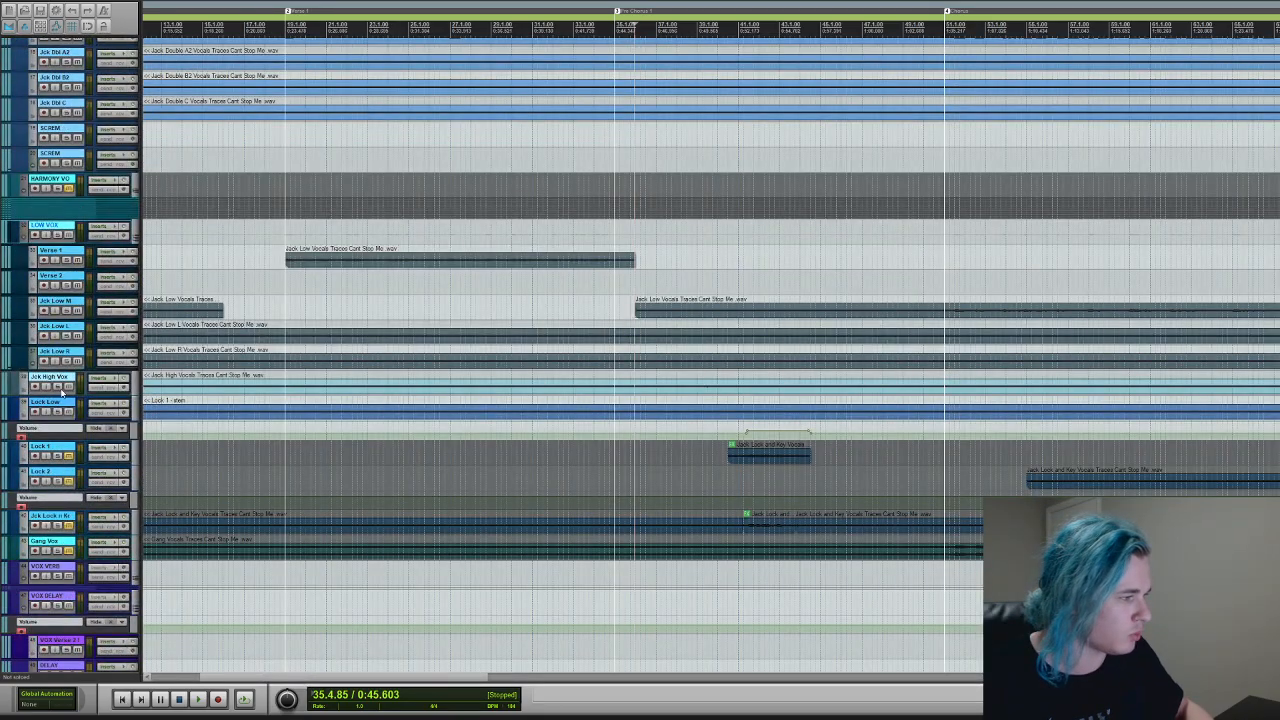
pyautogui.click(60, 388)
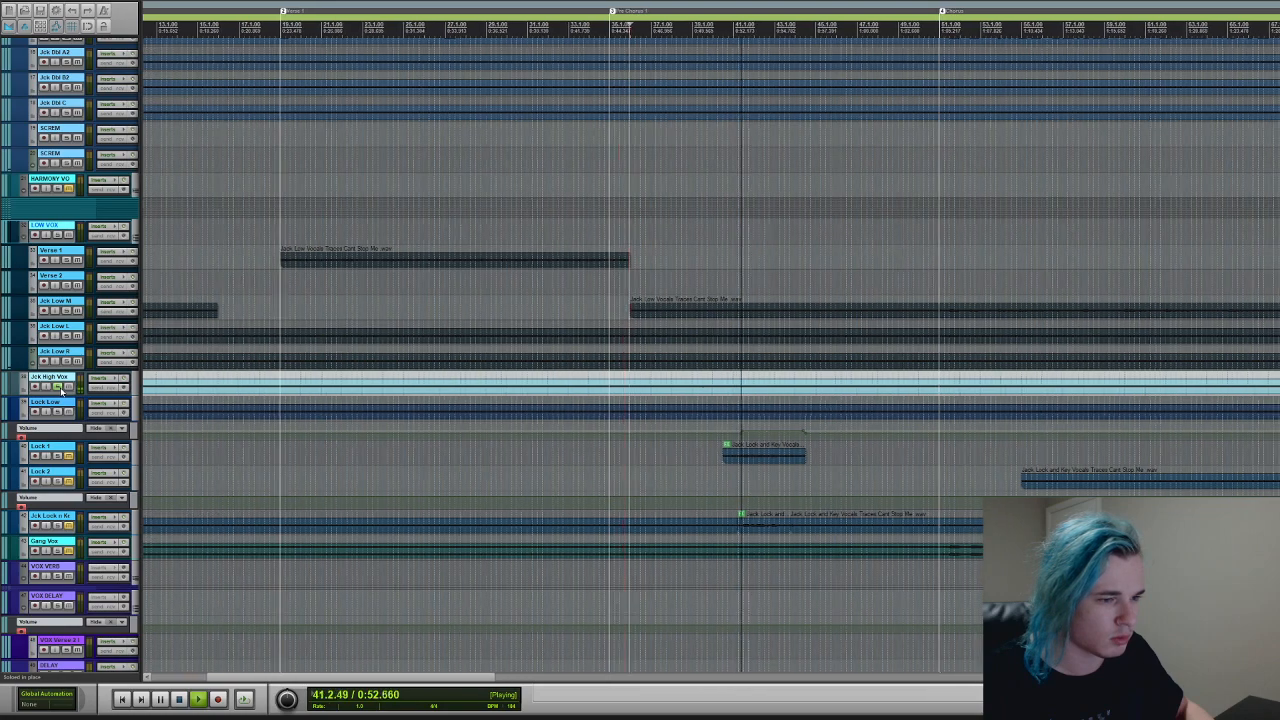
pyautogui.press('space')
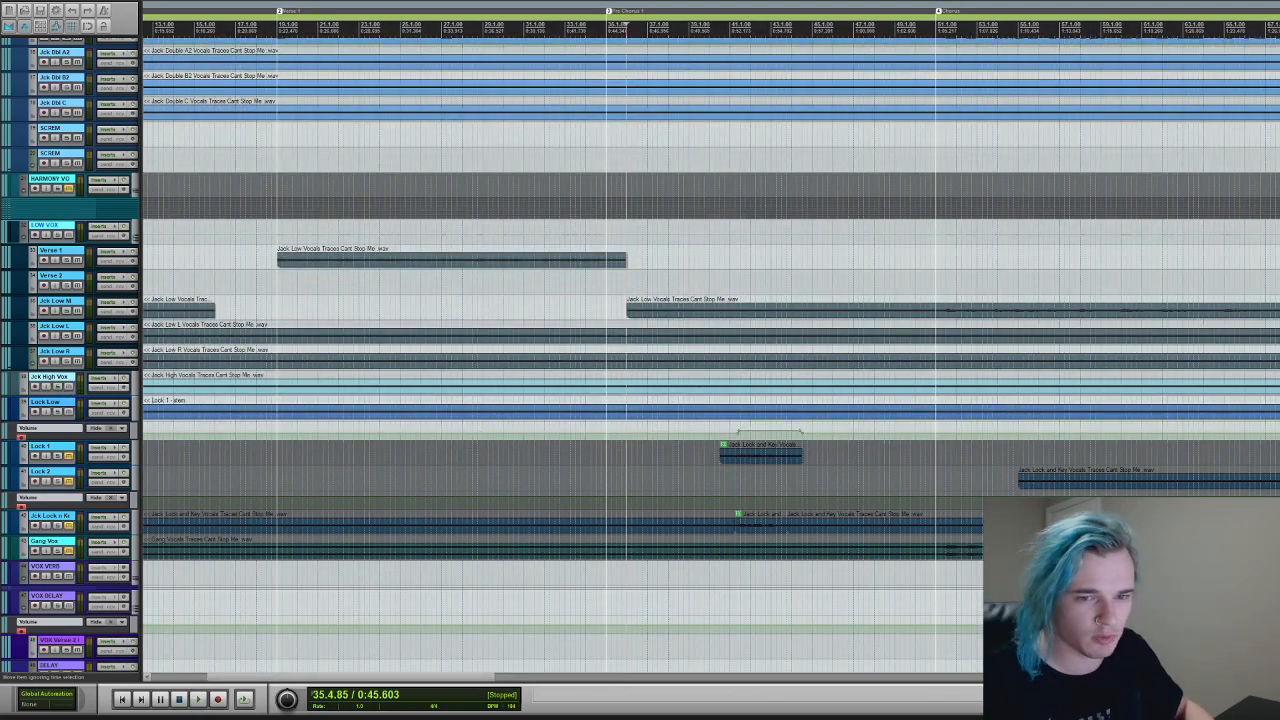
# - Solo LEAD VOX together with Jck High Vox, play both from about bar 36 in the first pre-chorus, and clear both solos
pyautogui.scroll(10, 640, 350)
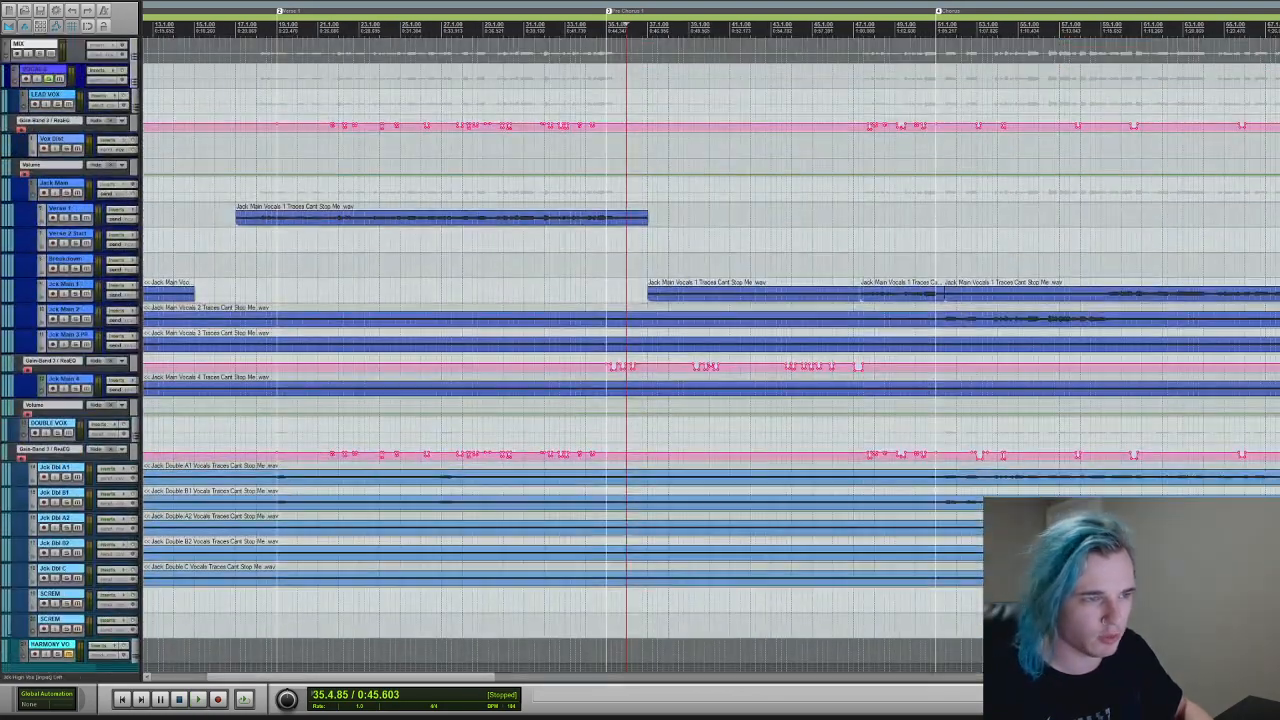
pyautogui.click(61, 104)
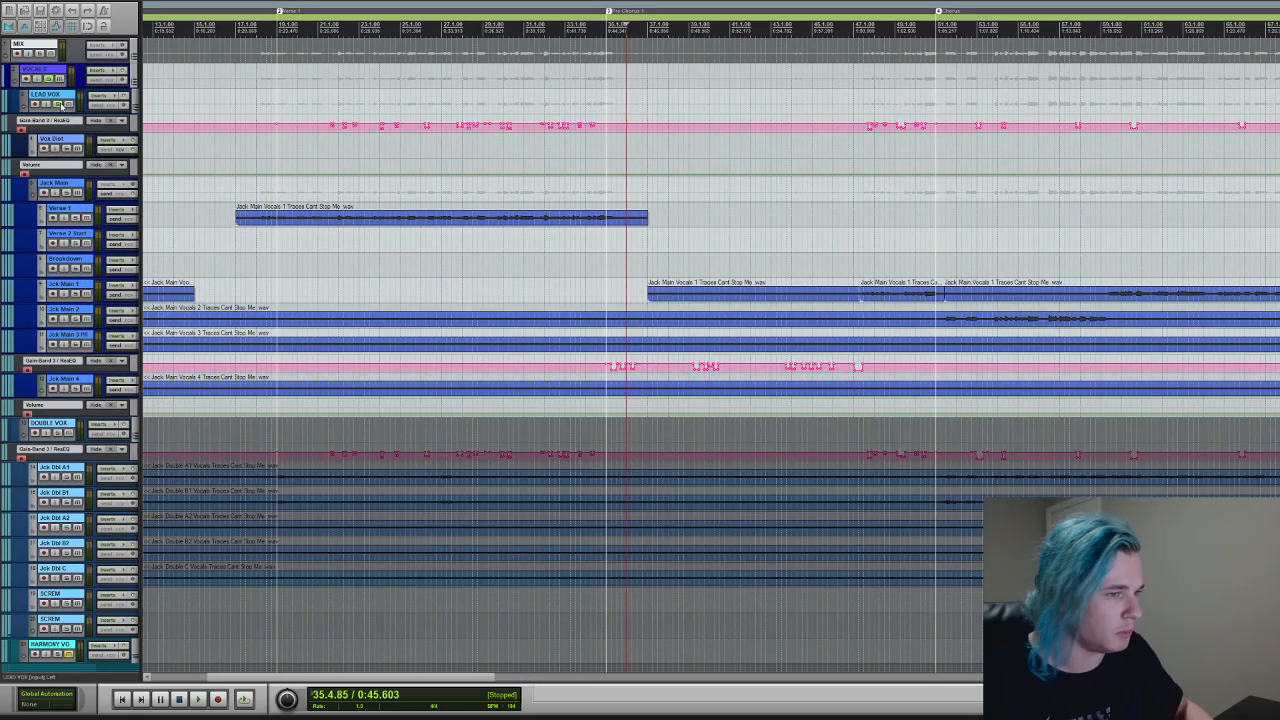
pyautogui.scroll(-10, 640, 350)
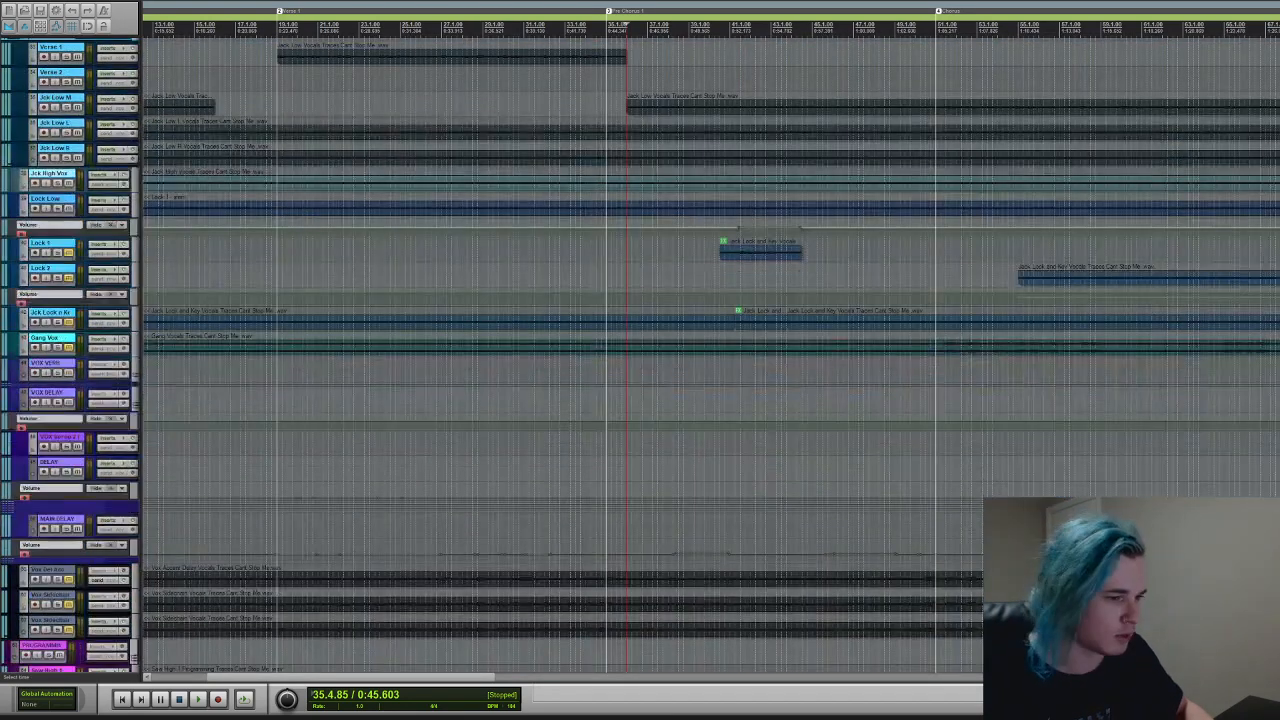
pyautogui.click(60, 185)
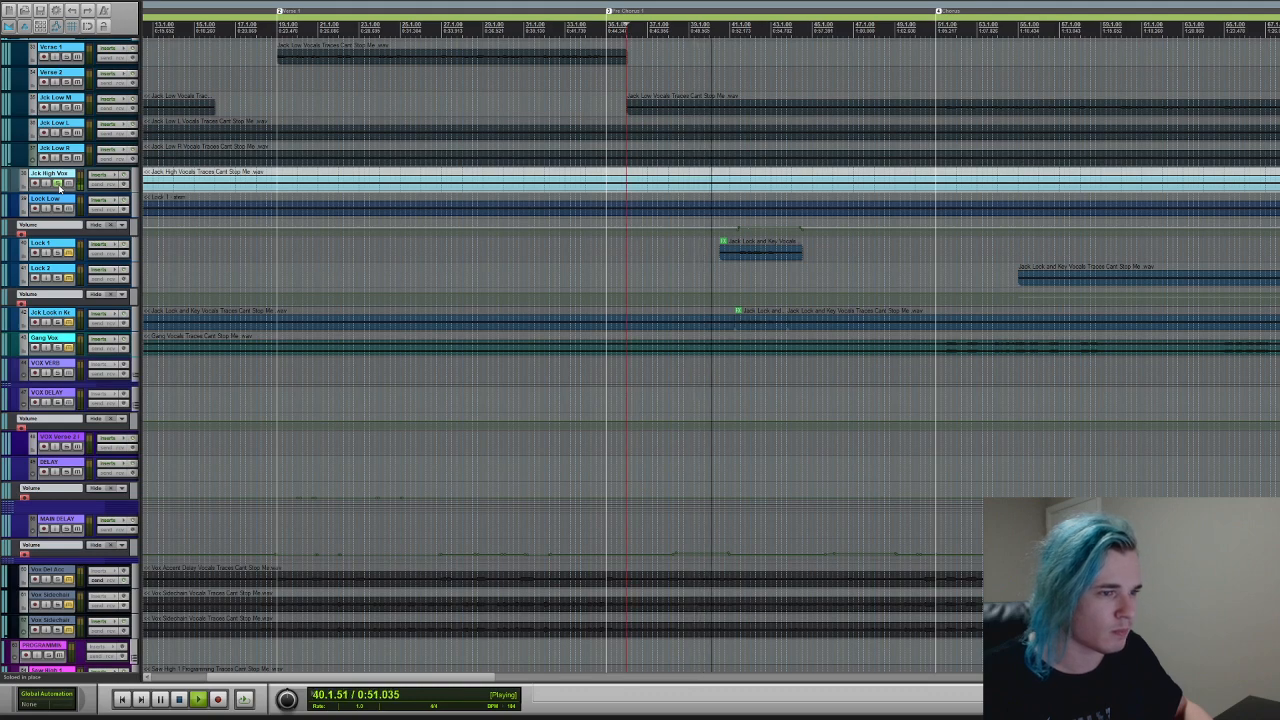
pyautogui.press('space')
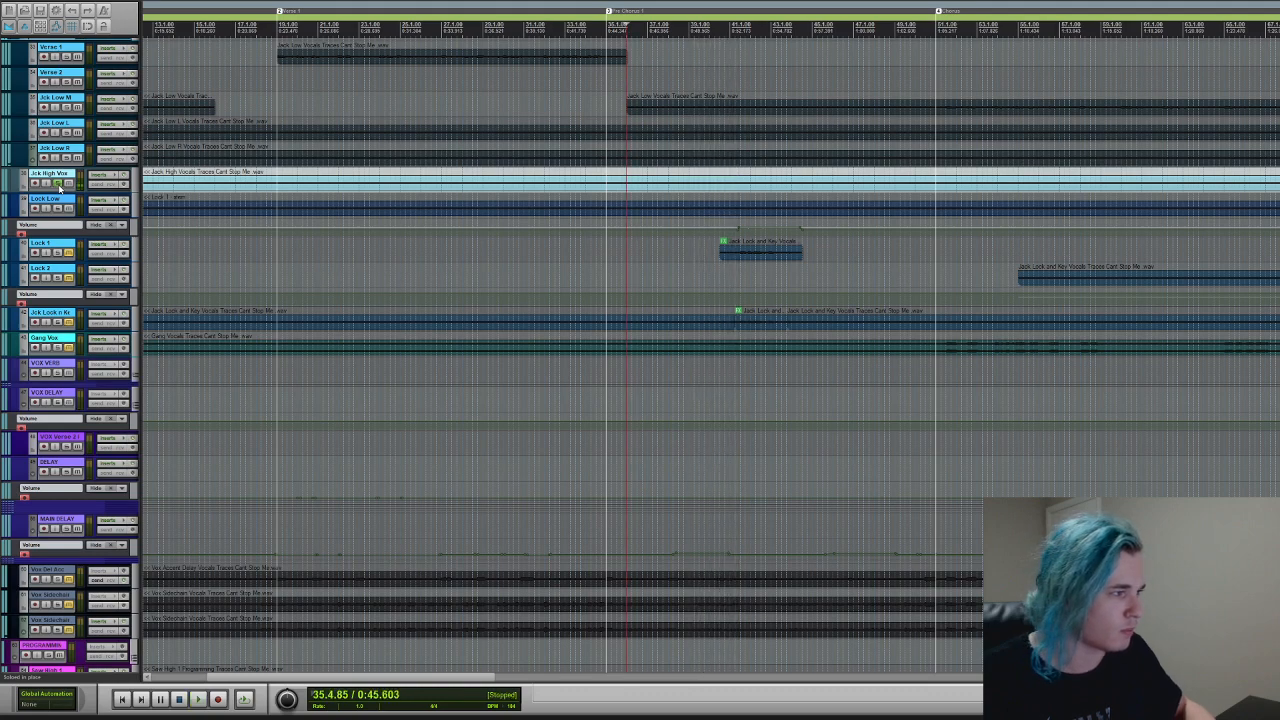
pyautogui.click(60, 187)
pyautogui.scroll(10, 640, 350)
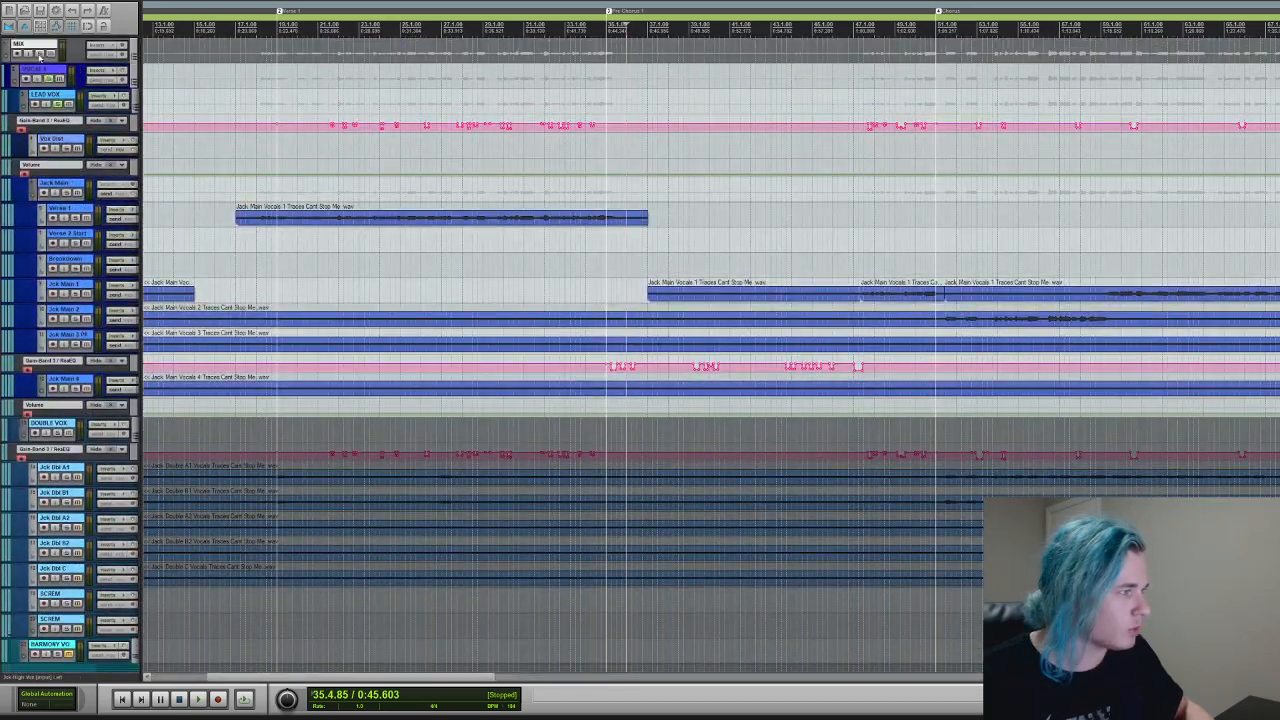
pyautogui.click(58, 104)
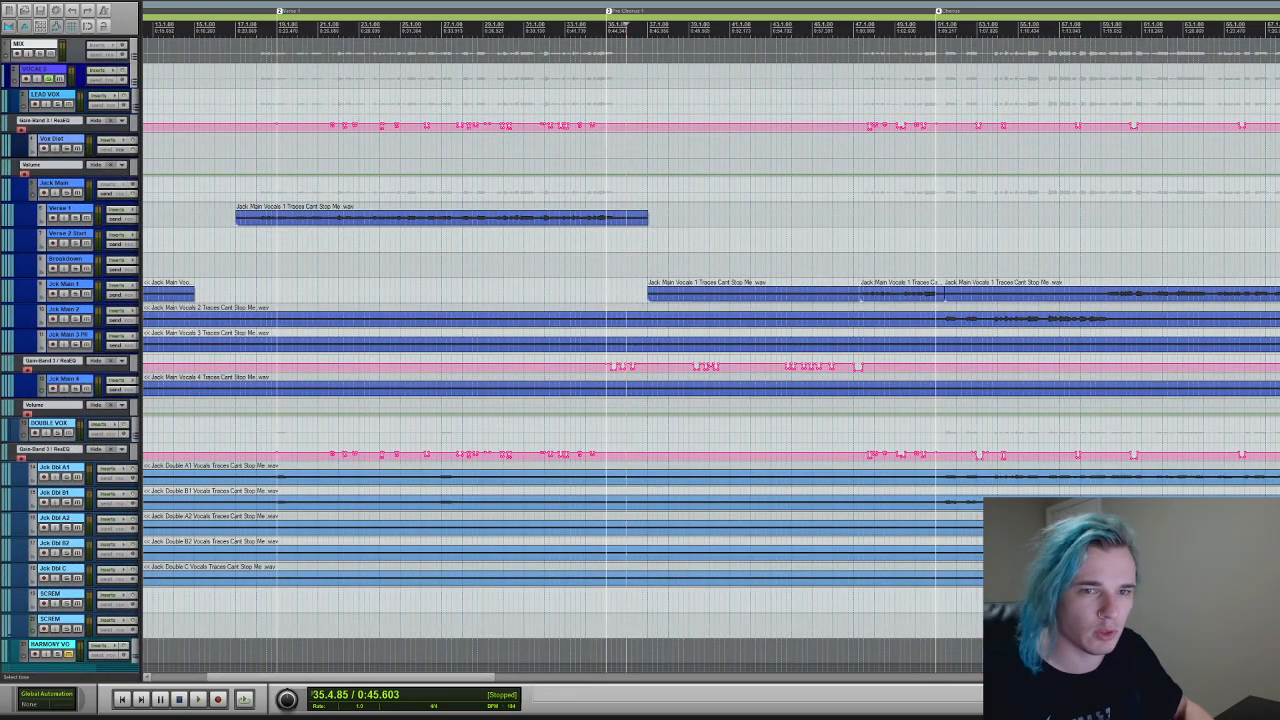
# - Unmute the lock-and-key vocal tracks Lock 1, Lock 2 and Jck Lock n Ke
pyautogui.scroll(-10, 76, 385)
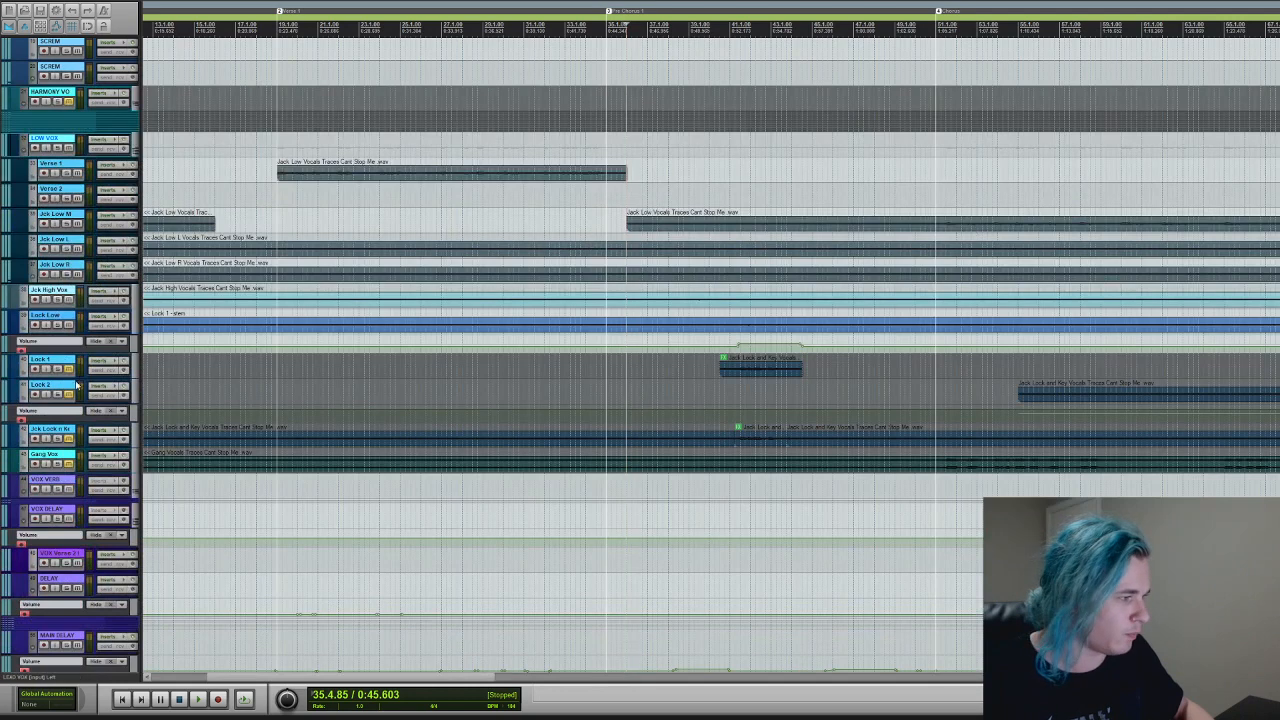
pyautogui.click(68, 369)
pyautogui.click(70, 394)
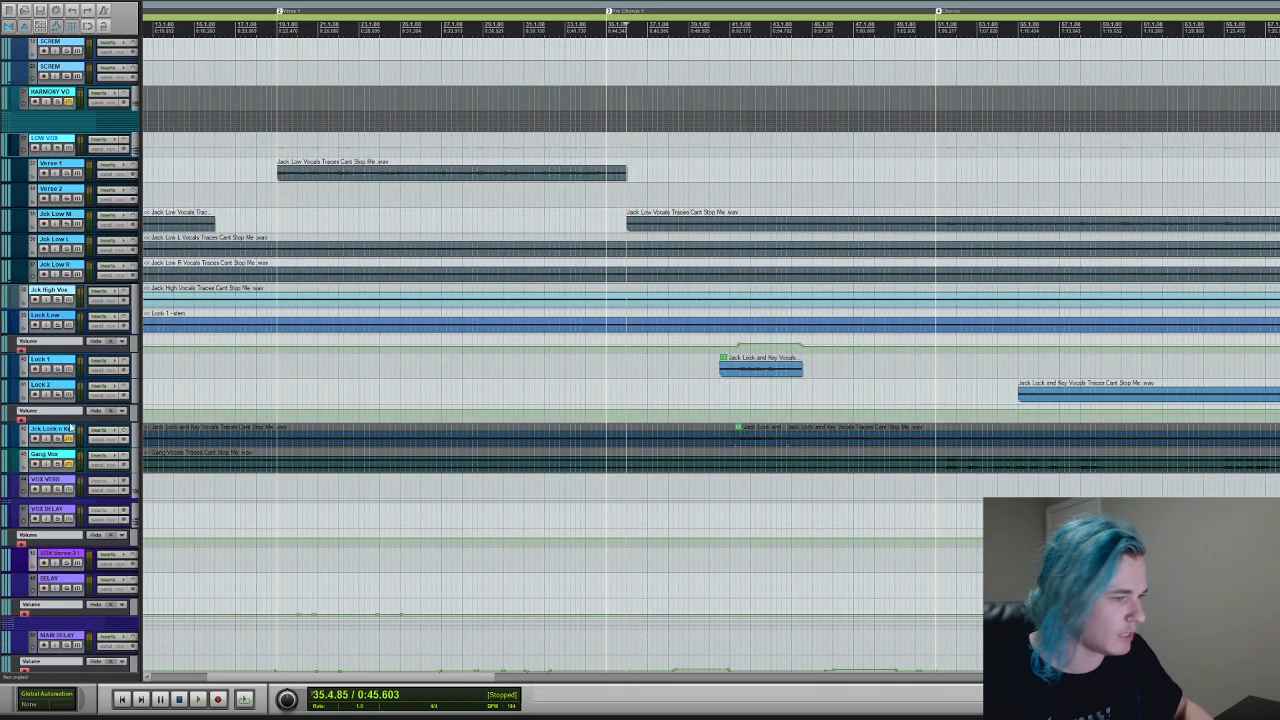
pyautogui.click(68, 438)
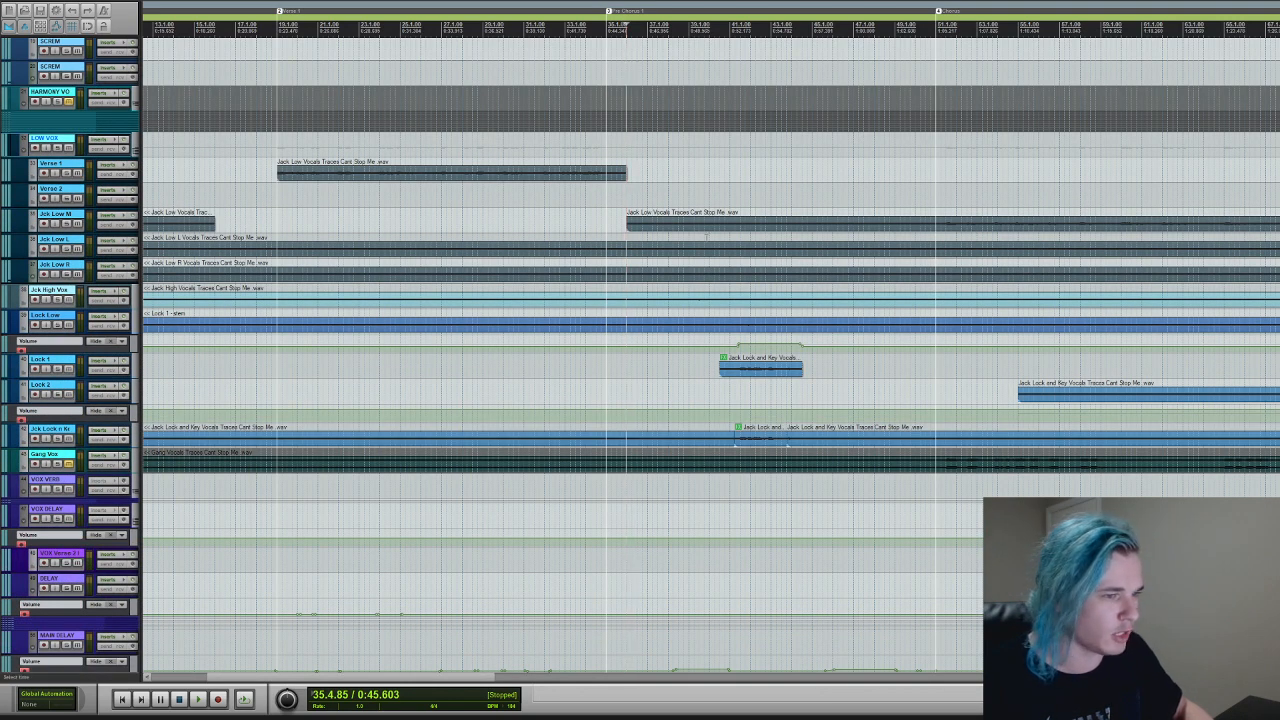
# - Play the lock-and-key vocals in context from about bar 40 in the first pre-chorus, and look over their clips across the song
pyautogui.click(709, 398)
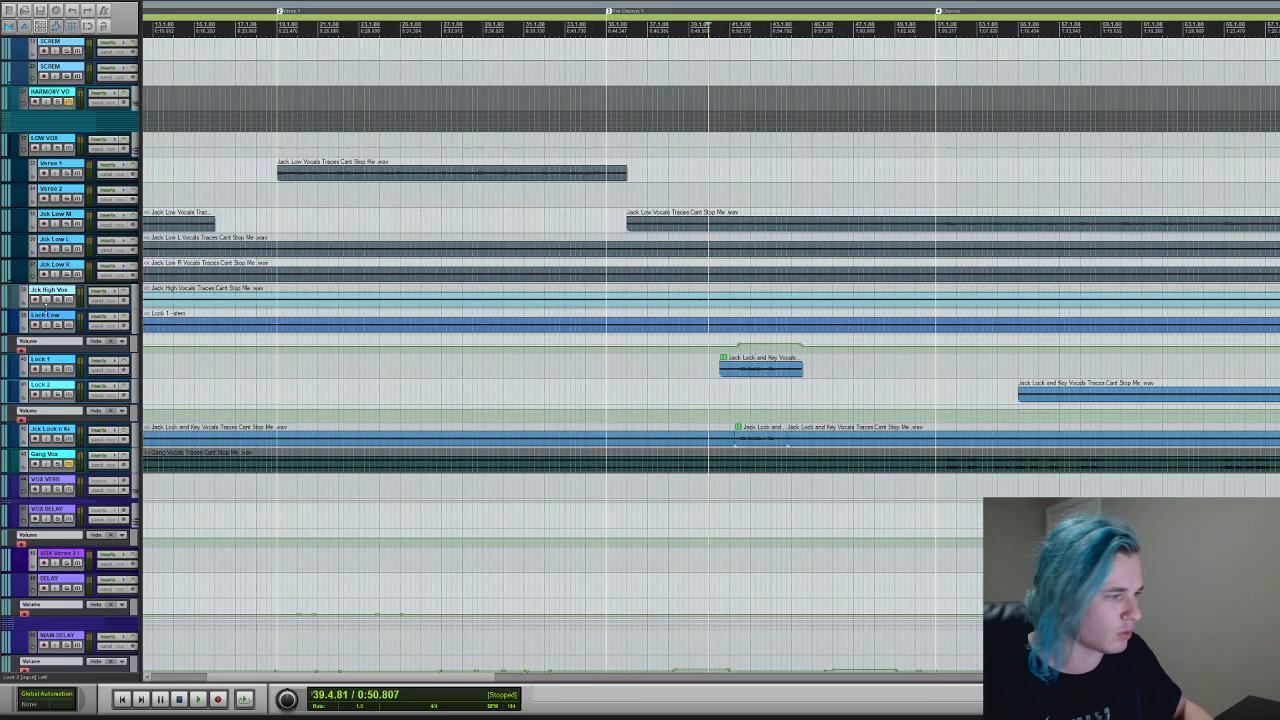
pyautogui.press('space')
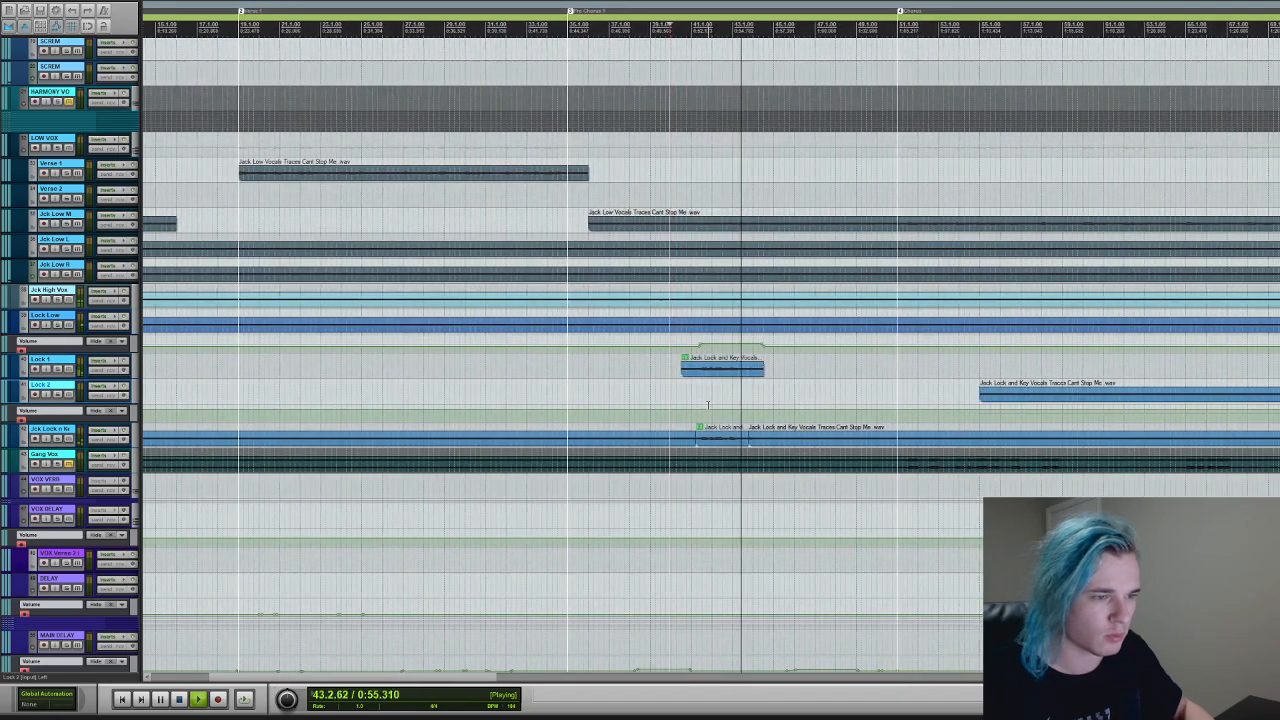
pyautogui.press('space')
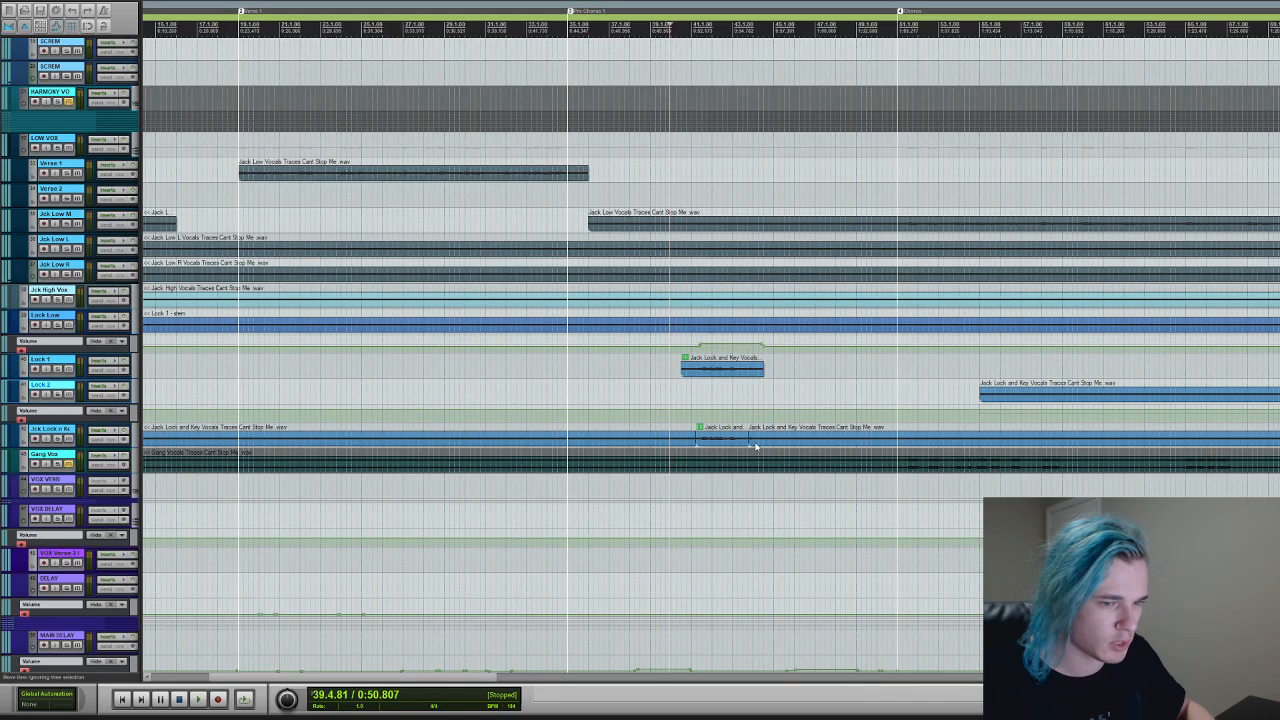
pyautogui.scroll(-5, 900, 394)
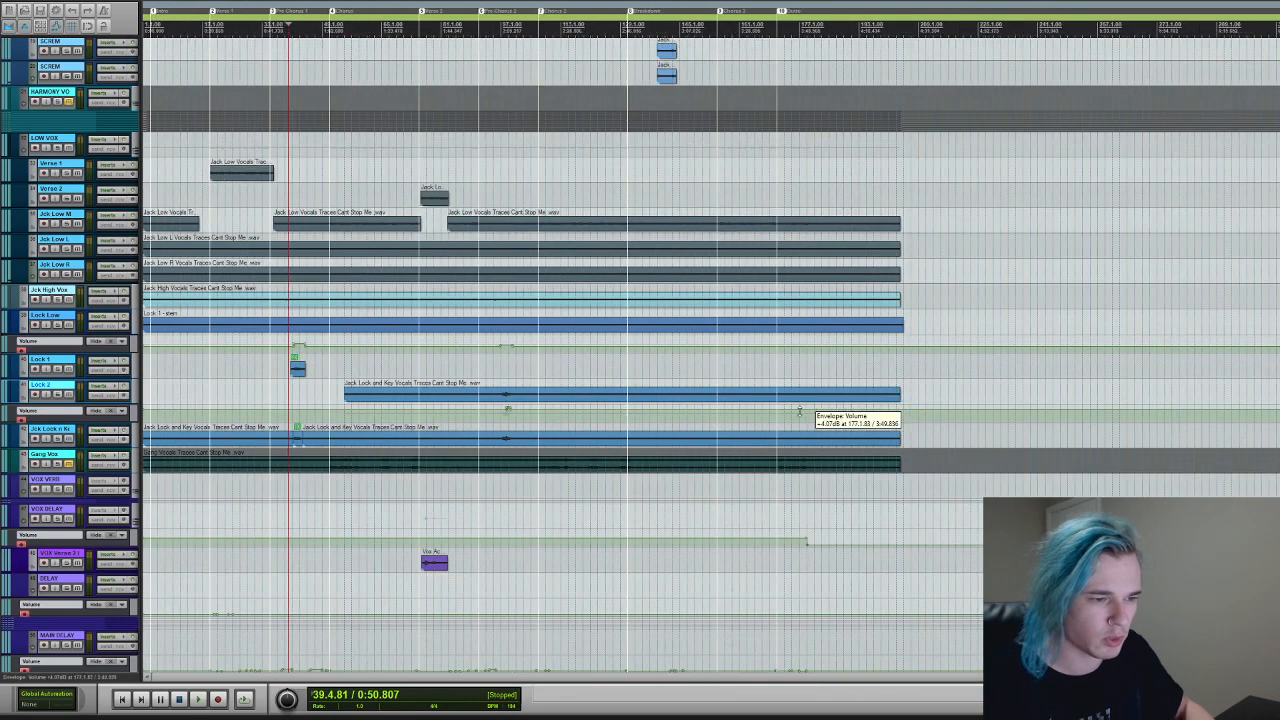
pyautogui.scroll(2, 799, 410)
pyautogui.scroll(3, 970, 412)
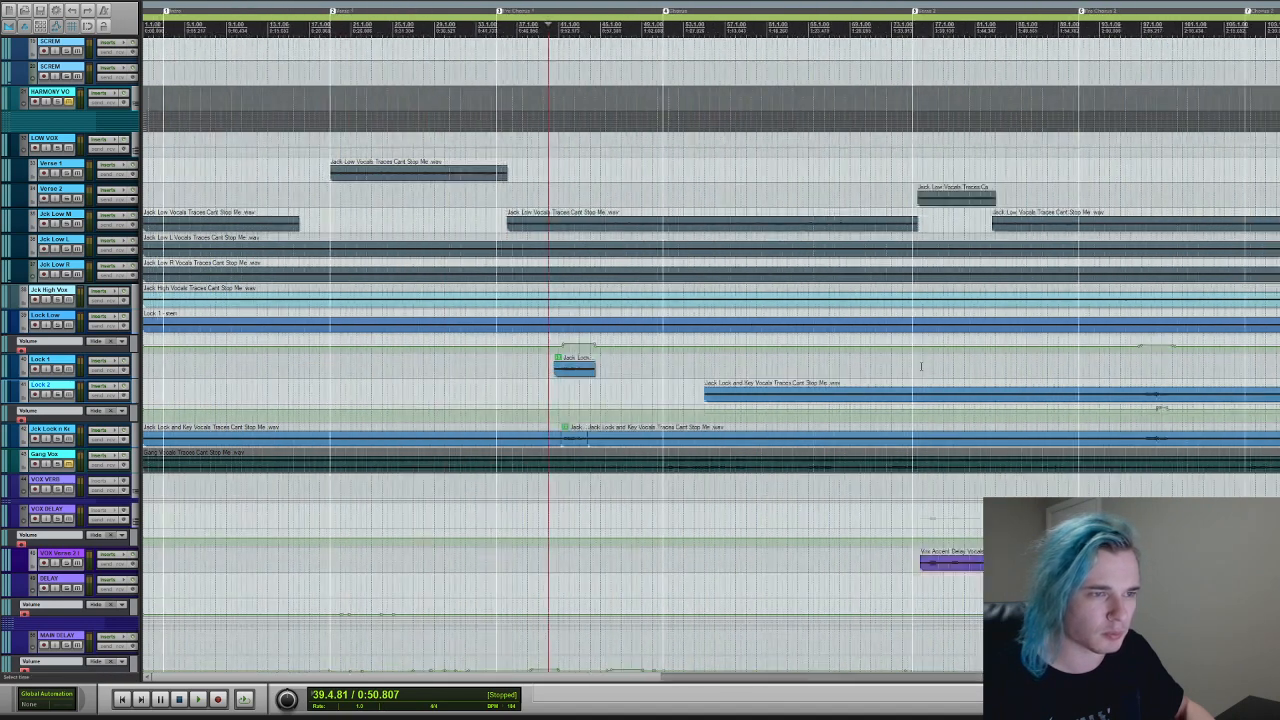
pyautogui.scroll(-1, 1010, 225)
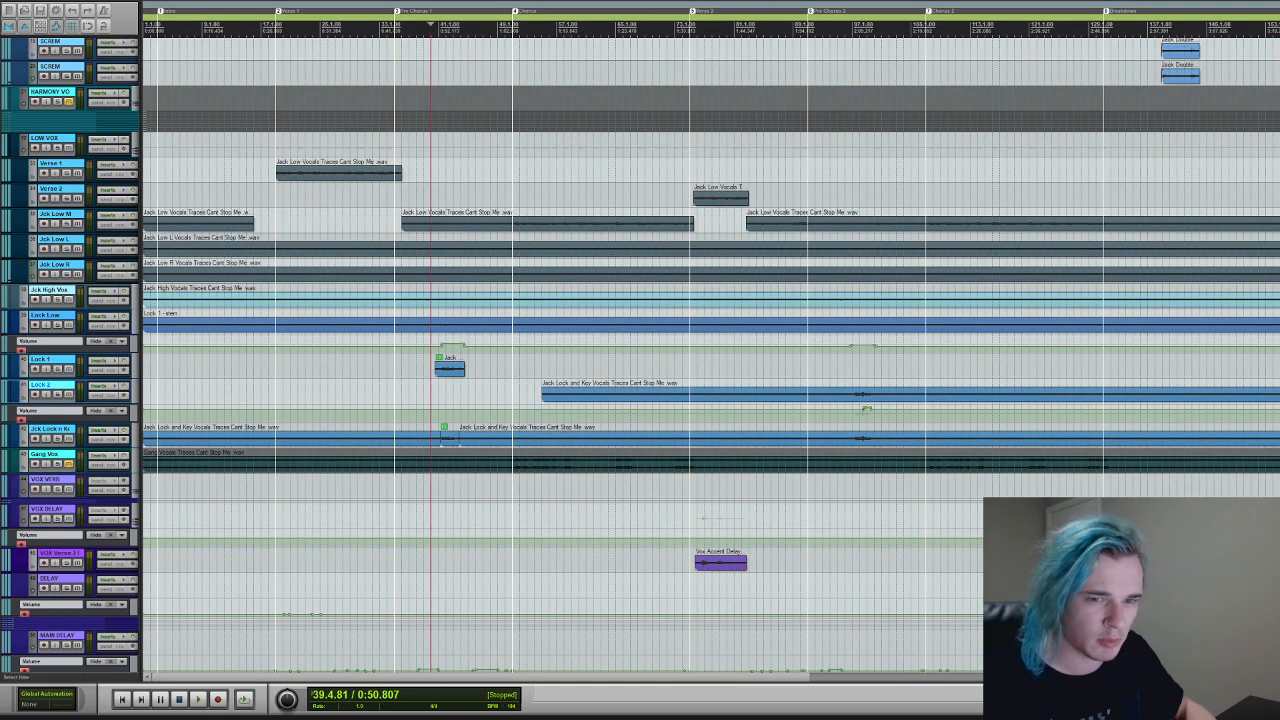
# - Expand the HARMONY VO folder track to show its harmony tracks, and unmute the folder
pyautogui.scroll(5, 640, 355)
pyautogui.scroll(-10, 640, 355)
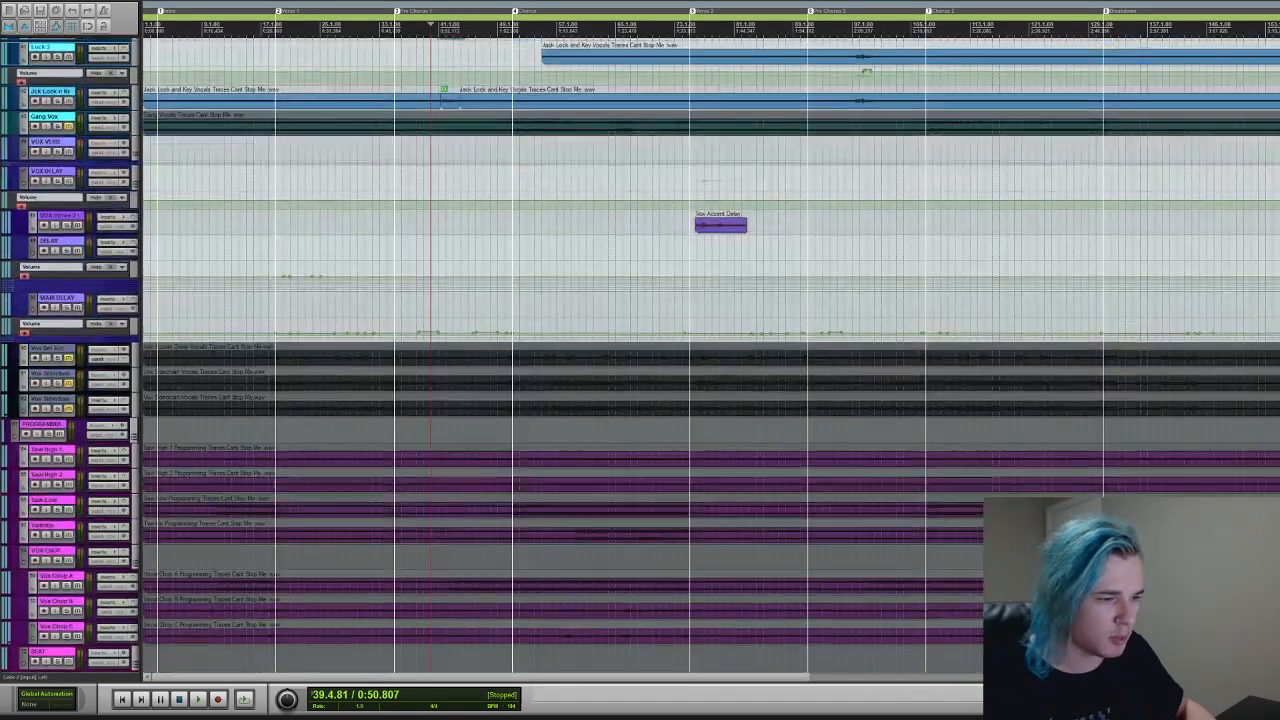
pyautogui.scroll(9, 640, 355)
pyautogui.scroll(4, 33, 453)
pyautogui.scroll(-2, 33, 453)
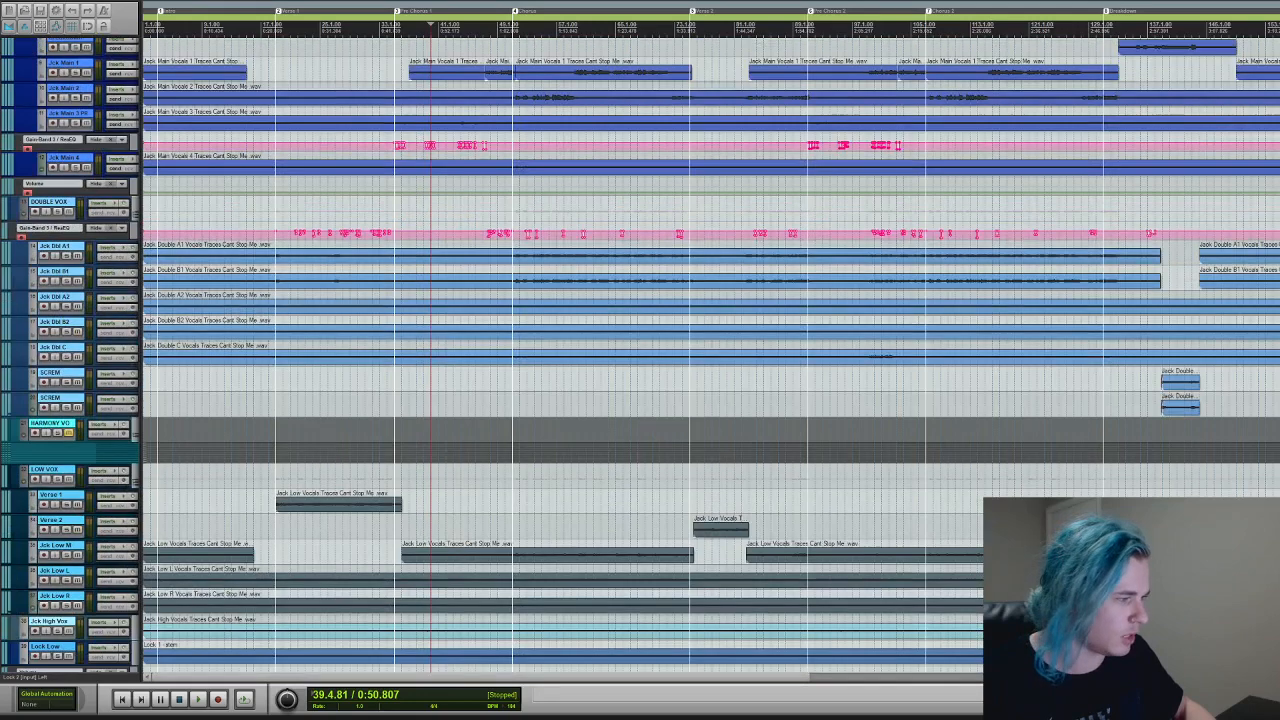
pyautogui.click(136, 436)
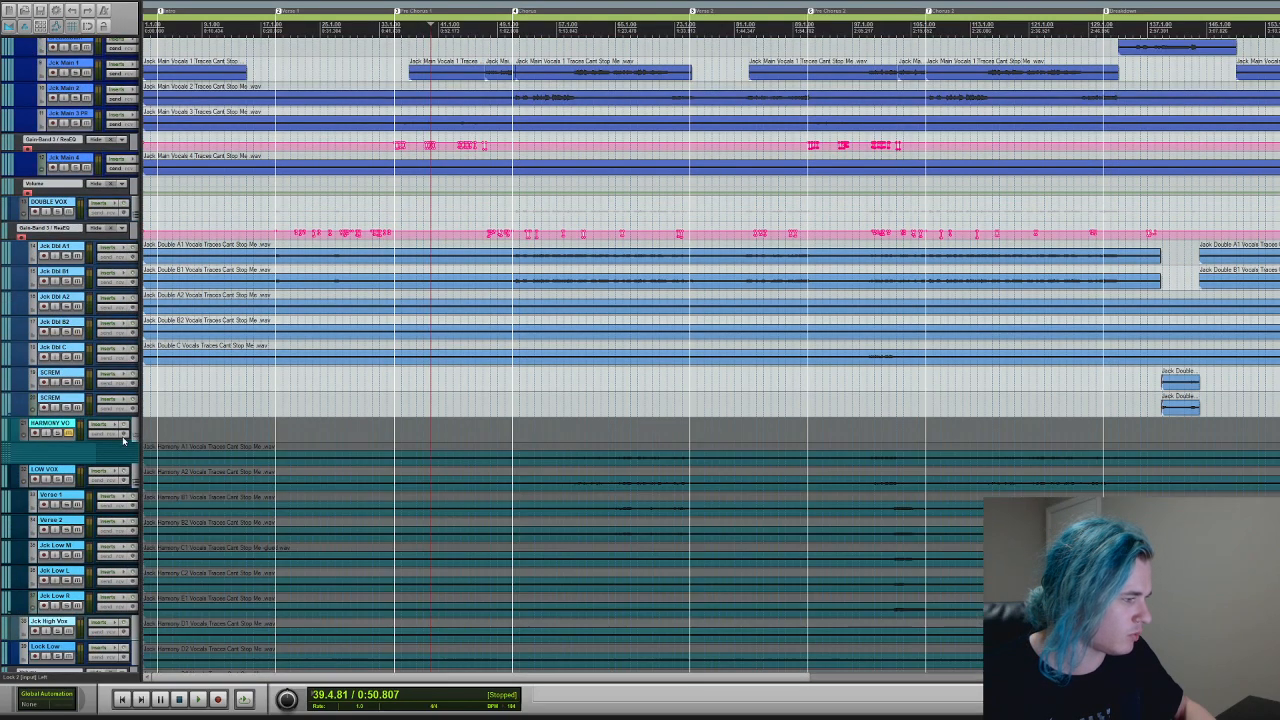
pyautogui.click(69, 434)
# - Unmute the harmony tracks Jck Hrm A1, A2, B1, B2, C1, C2 and E
pyautogui.click(77, 459)
pyautogui.click(77, 484)
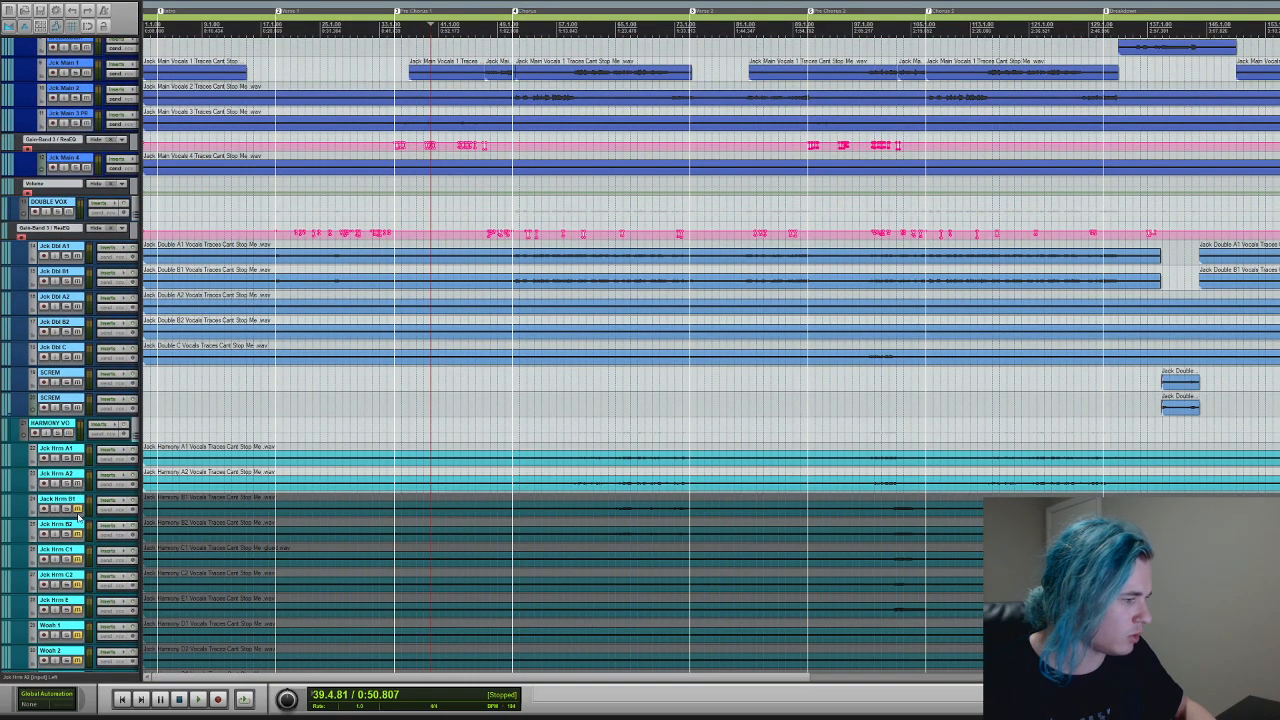
pyautogui.click(78, 509)
pyautogui.click(79, 534)
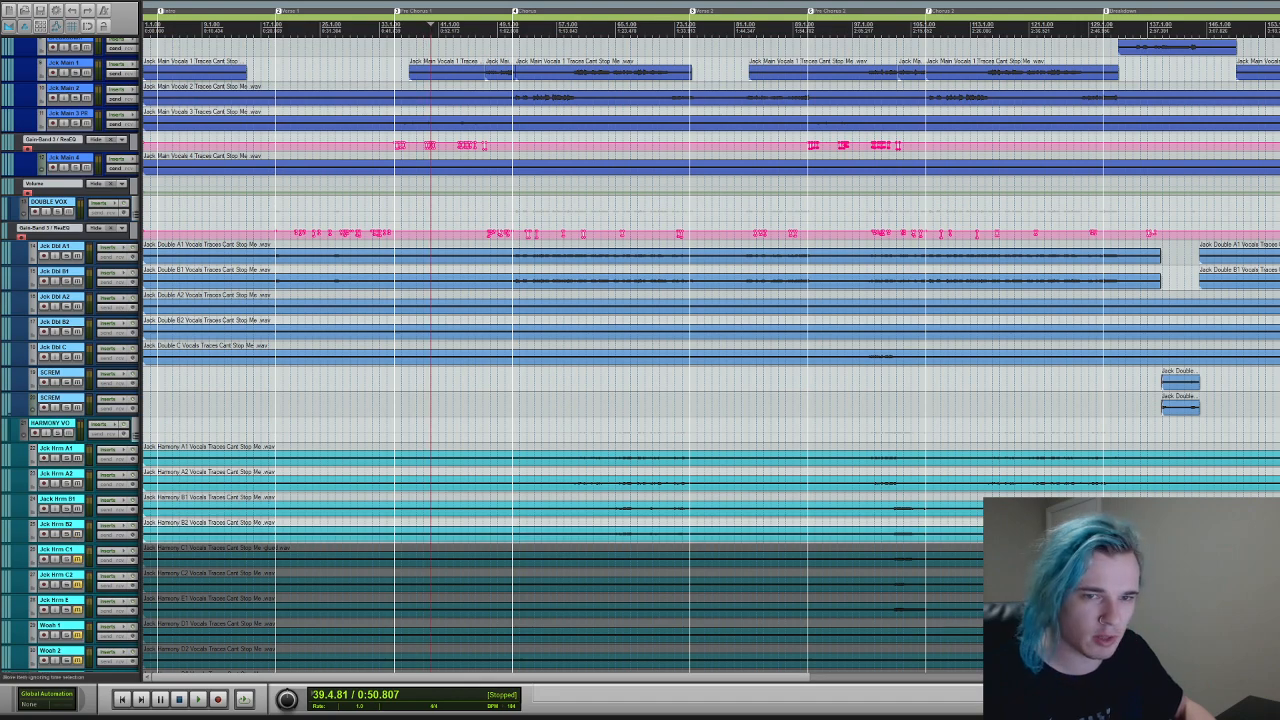
pyautogui.scroll(-5, 79, 534)
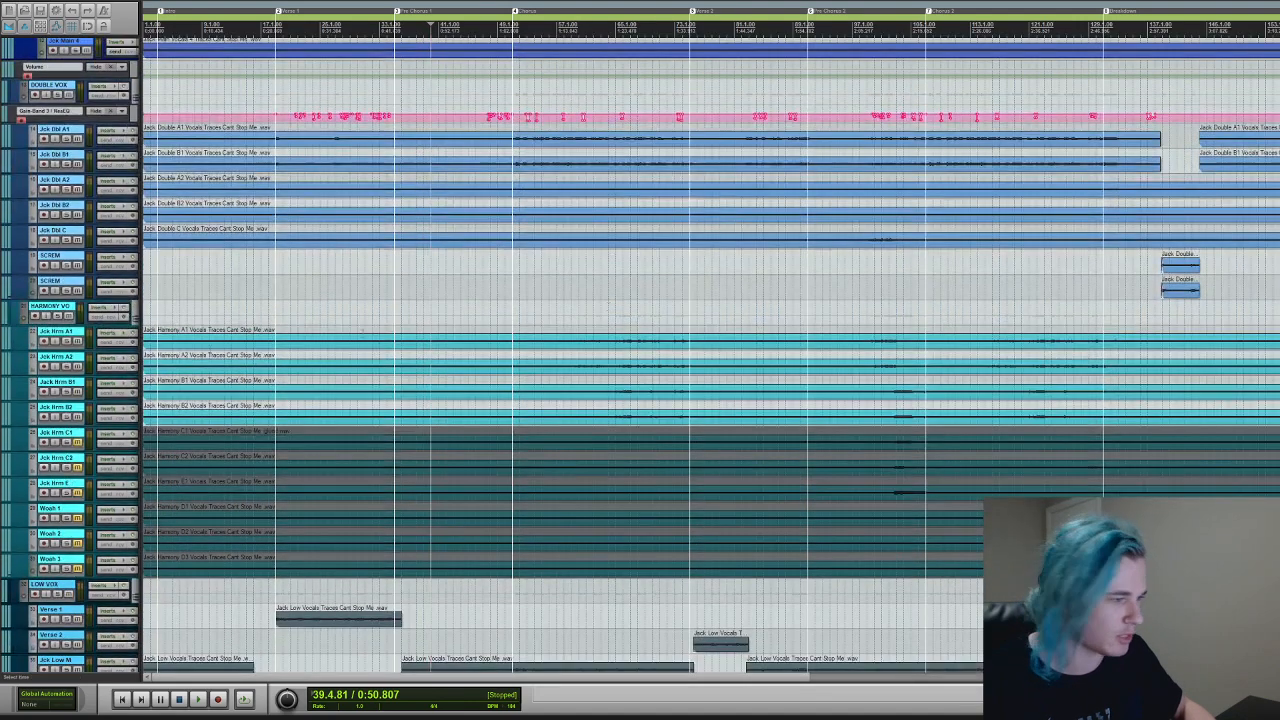
pyautogui.click(77, 442)
pyautogui.click(77, 467)
pyautogui.click(78, 493)
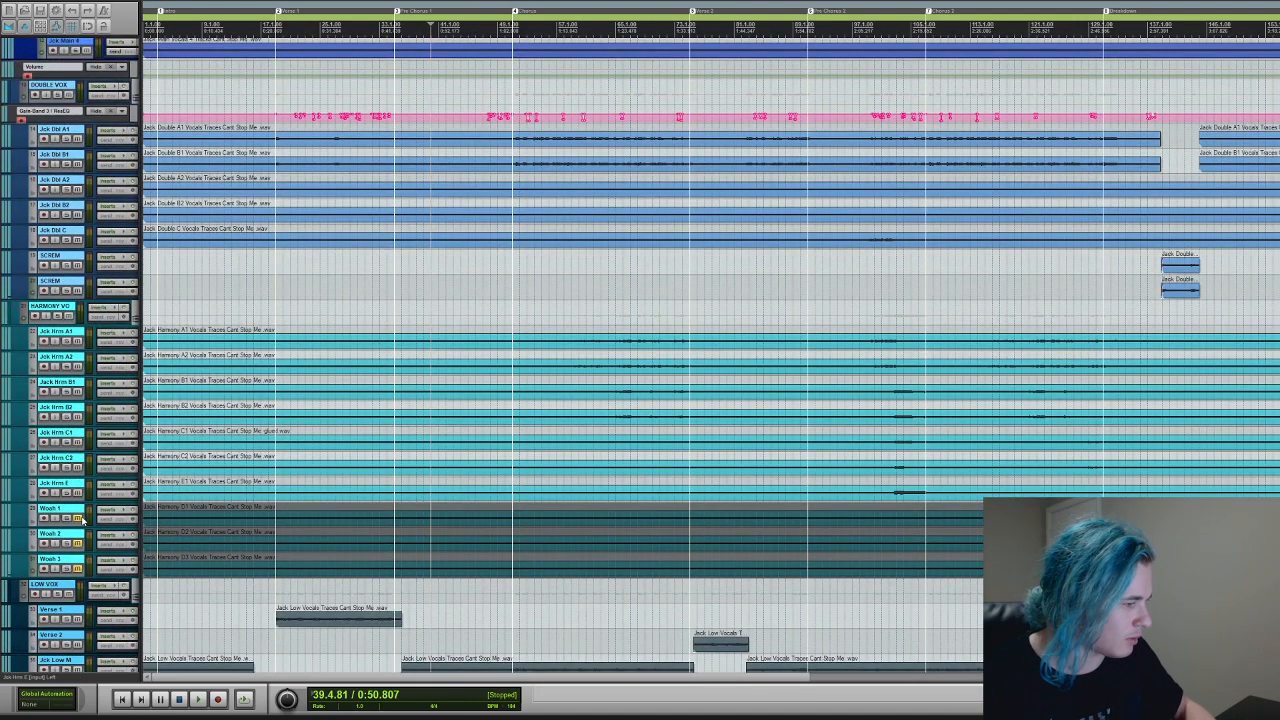
# - Unmute the Woah 1, Woah 2 and Woah 3 tracks in the HARMONY VO folder
pyautogui.click(78, 518)
pyautogui.click(78, 543)
pyautogui.click(77, 568)
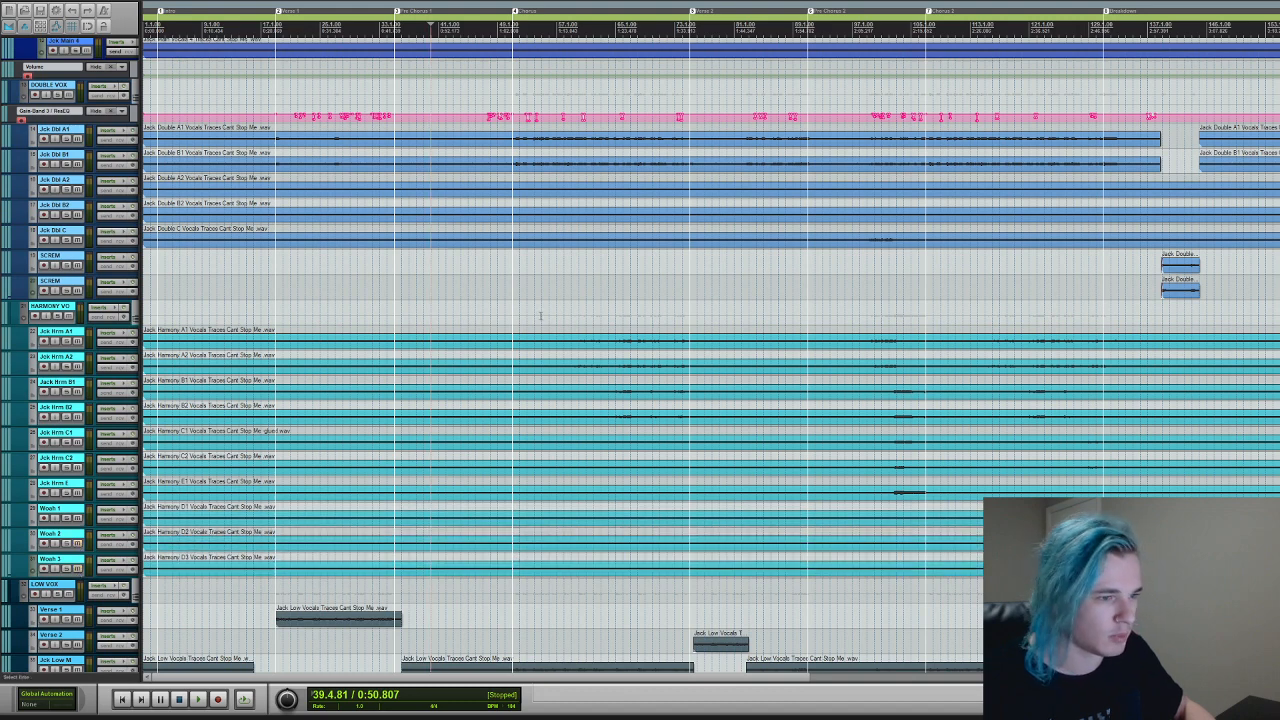
# - Play the song briefly from past the middle of the first chorus with the harmonies unmuted, and stop
pyautogui.click(612, 298)
pyautogui.press('space')
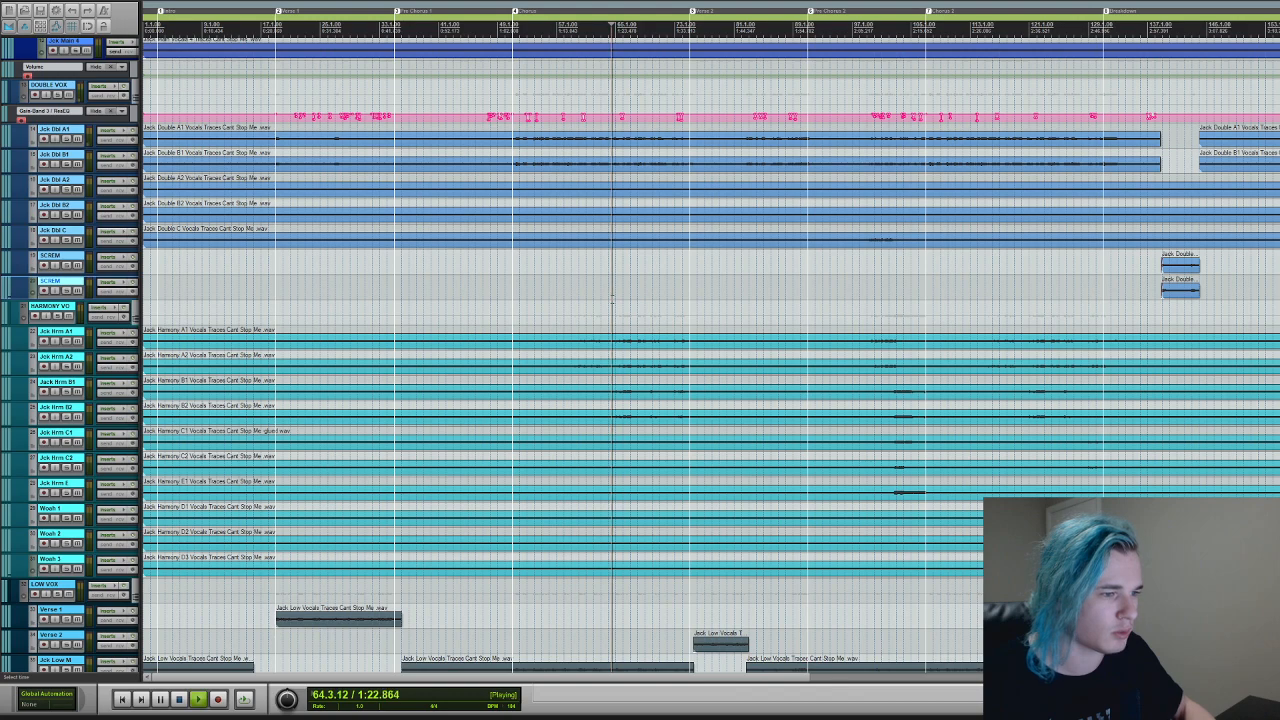
pyautogui.scroll(6, 628, 282)
pyautogui.press('space')
# - Audition HARMONY VO from about bar 59 in the first chorus, in solo and in context with the other vocals
pyautogui.click(473, 302)
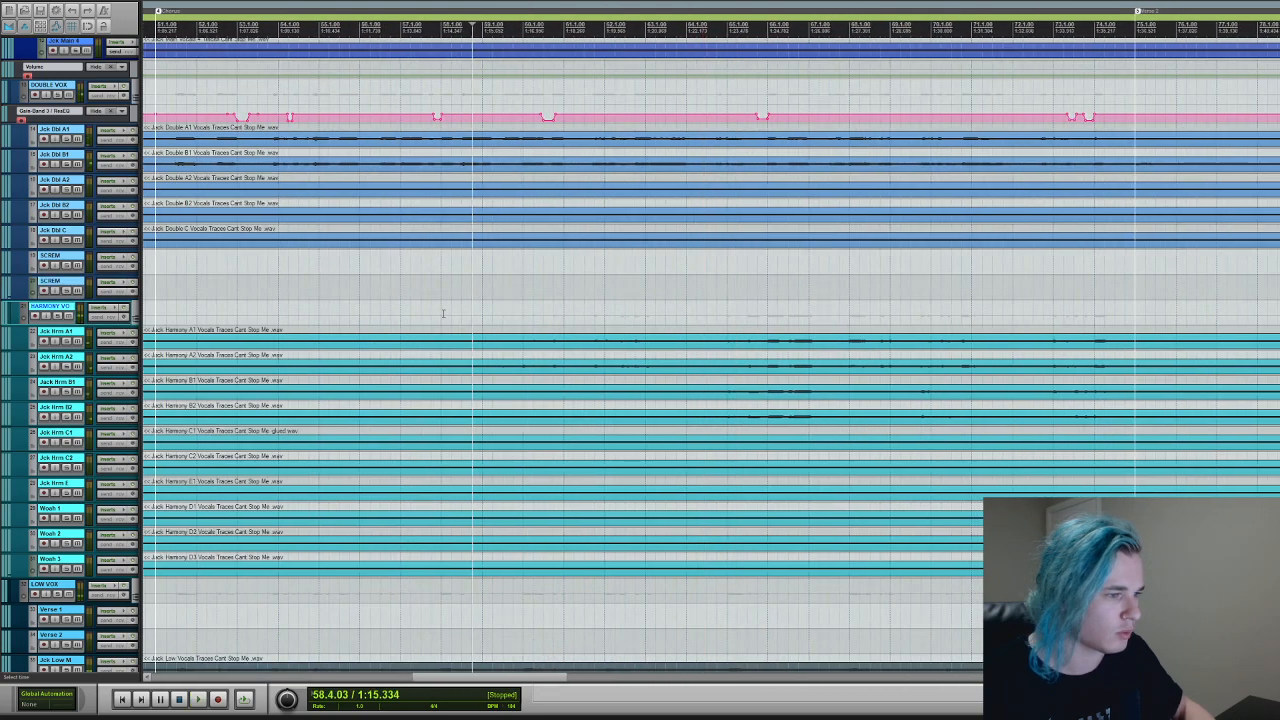
pyautogui.press('space')
pyautogui.click(57, 316)
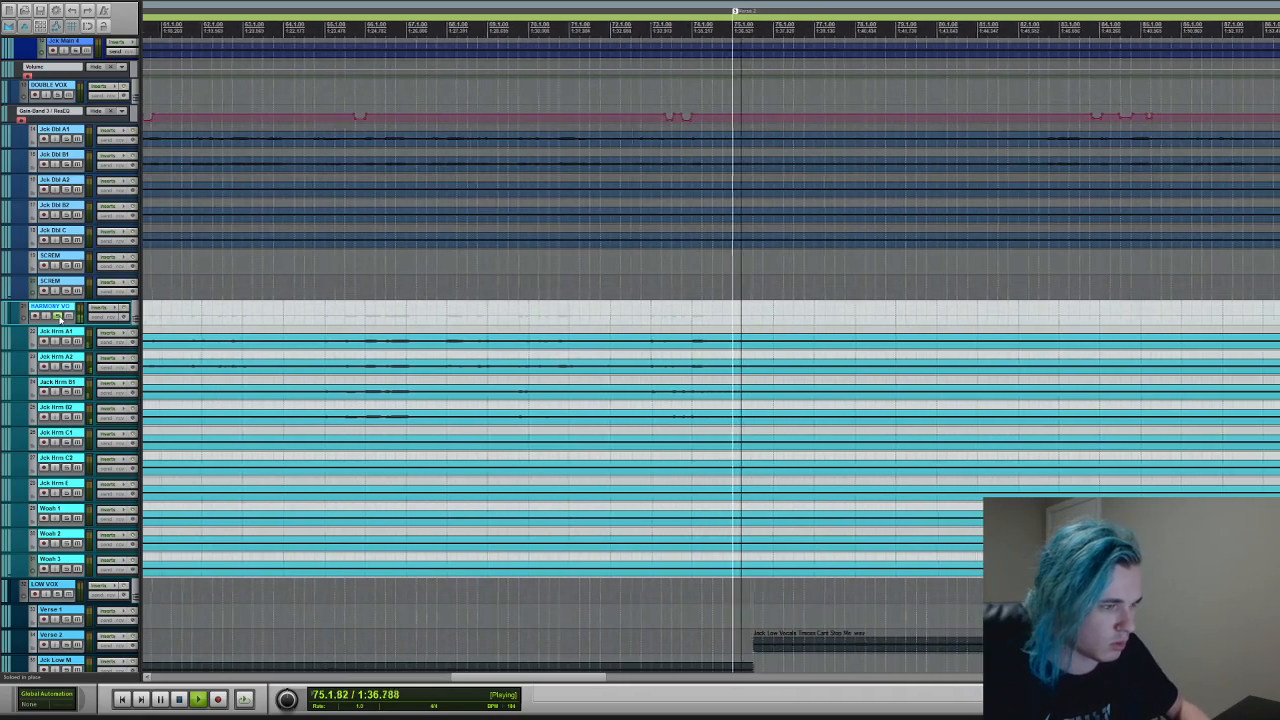
pyautogui.press('space')
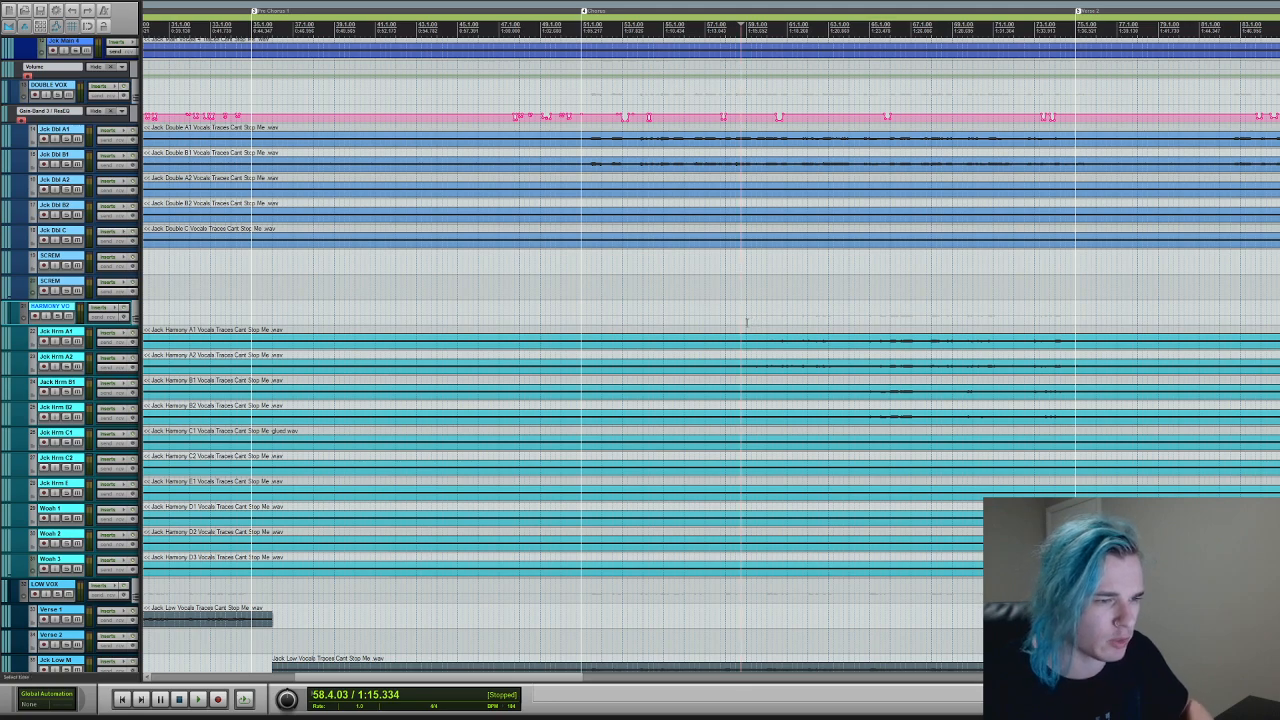
pyautogui.press('space')
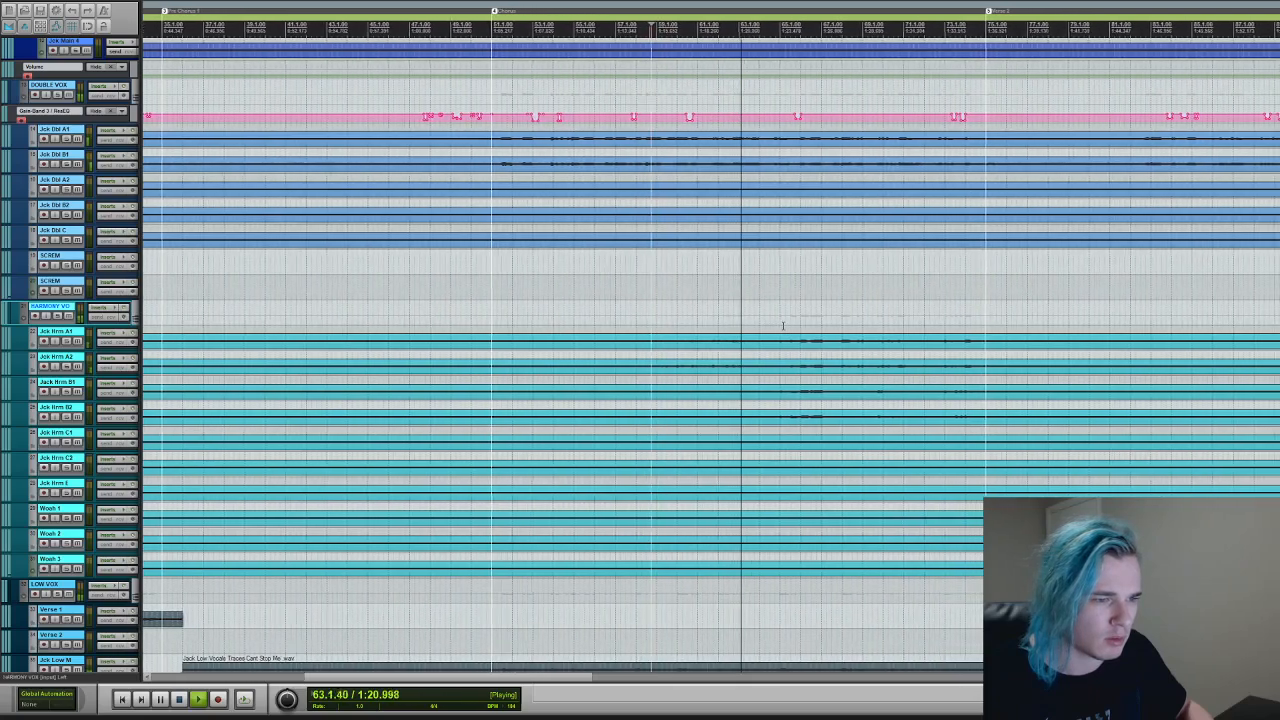
pyautogui.press('space')
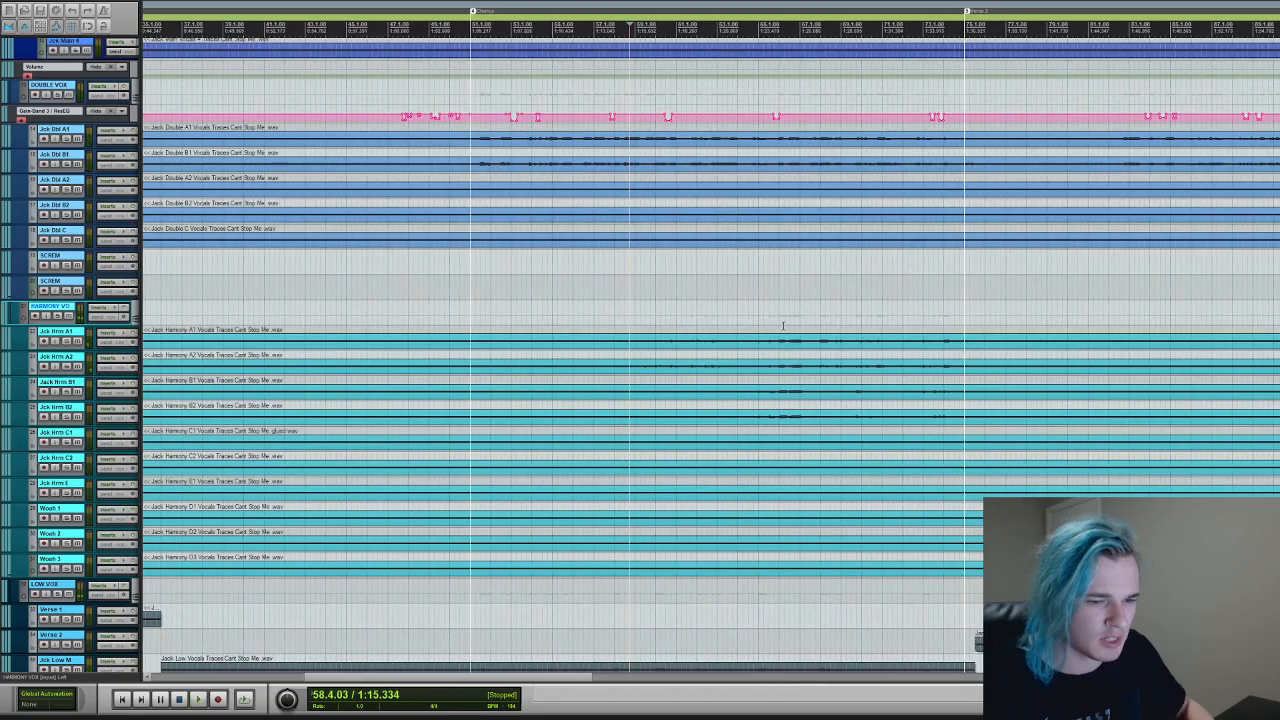
# - Solo HARMONY VO, play the harmonies from about bar 102 in the second pre-chorus, and clear the solo after stopping
pyautogui.moveTo(562, 679); pyautogui.dragTo(797, 679)
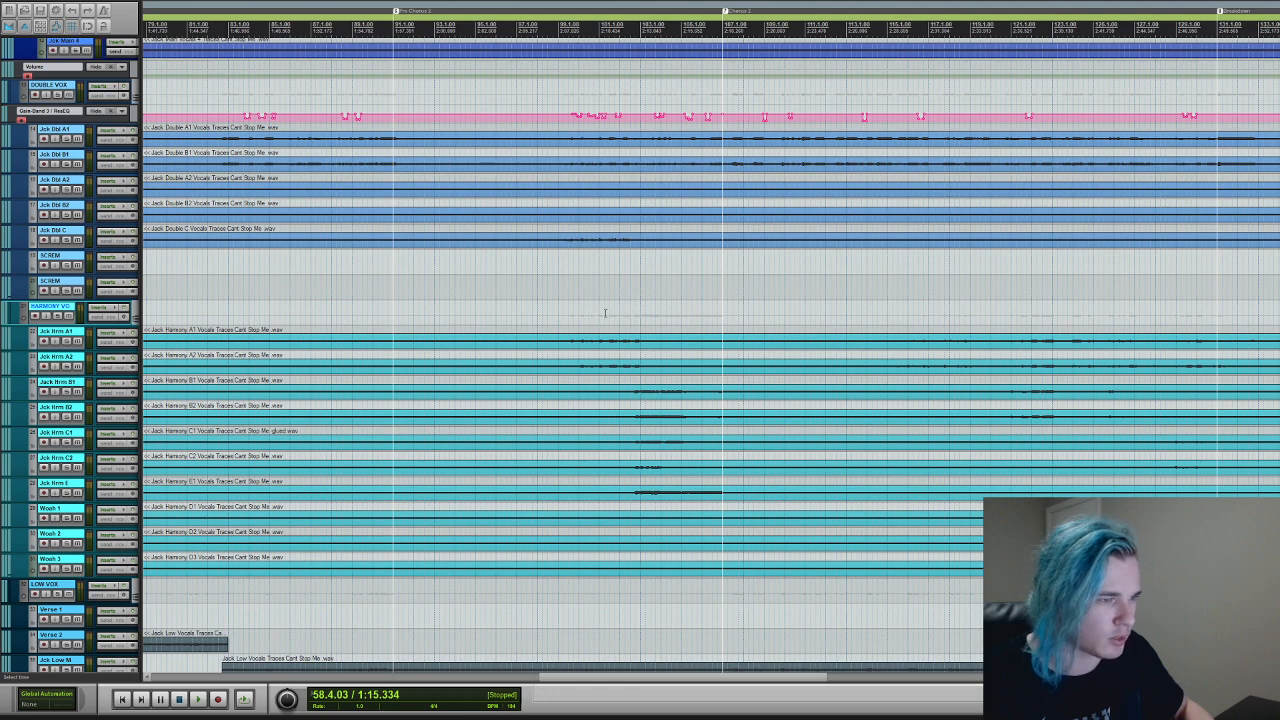
pyautogui.click(605, 313)
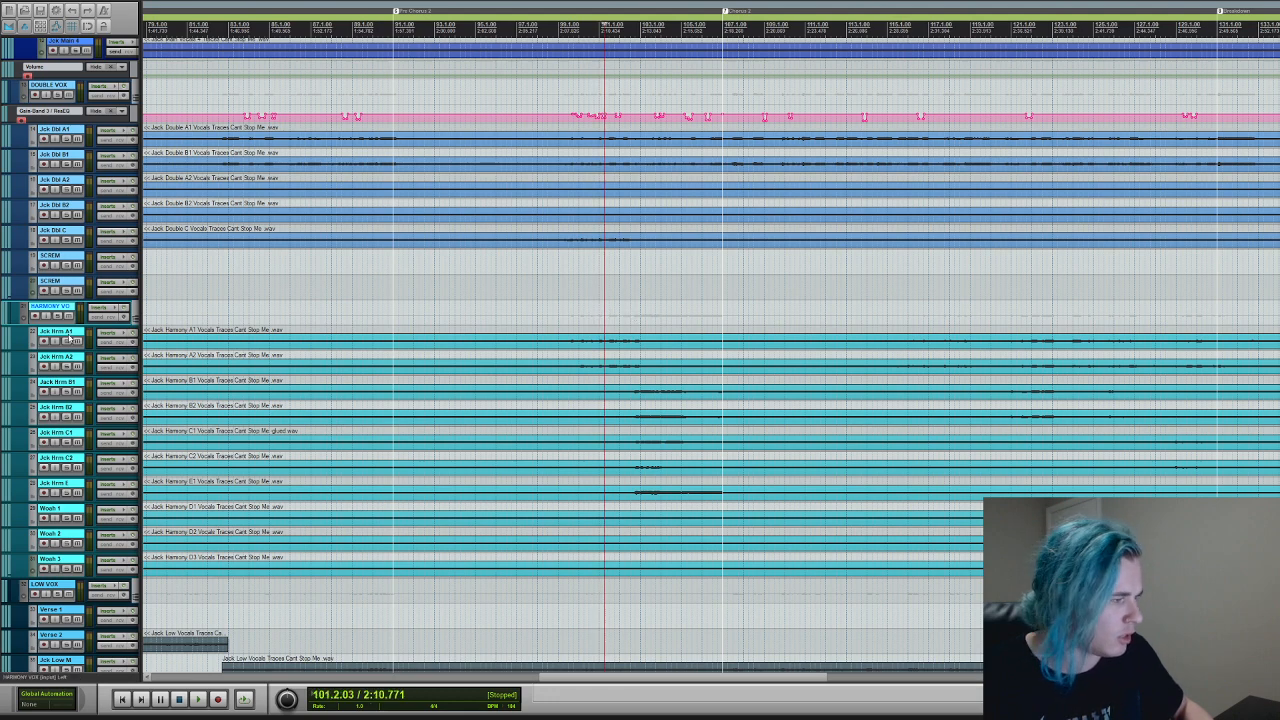
pyautogui.click(57, 315)
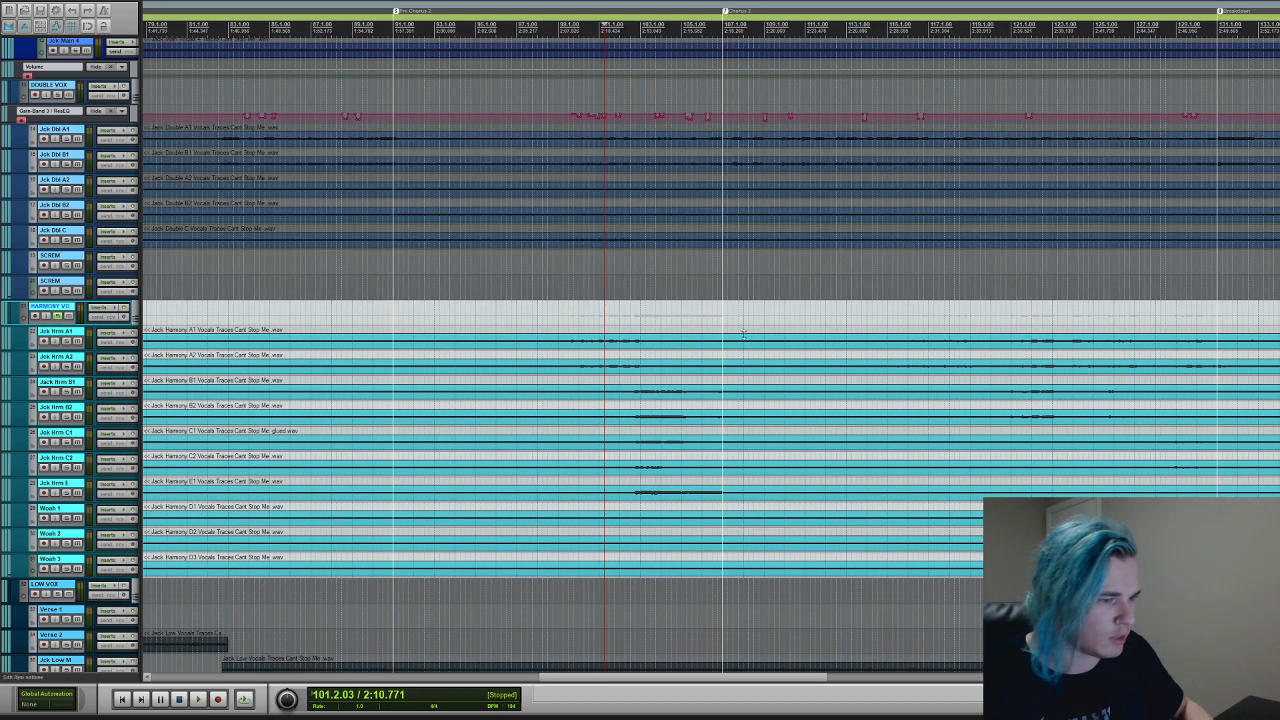
pyautogui.click(632, 310)
pyautogui.press('space')
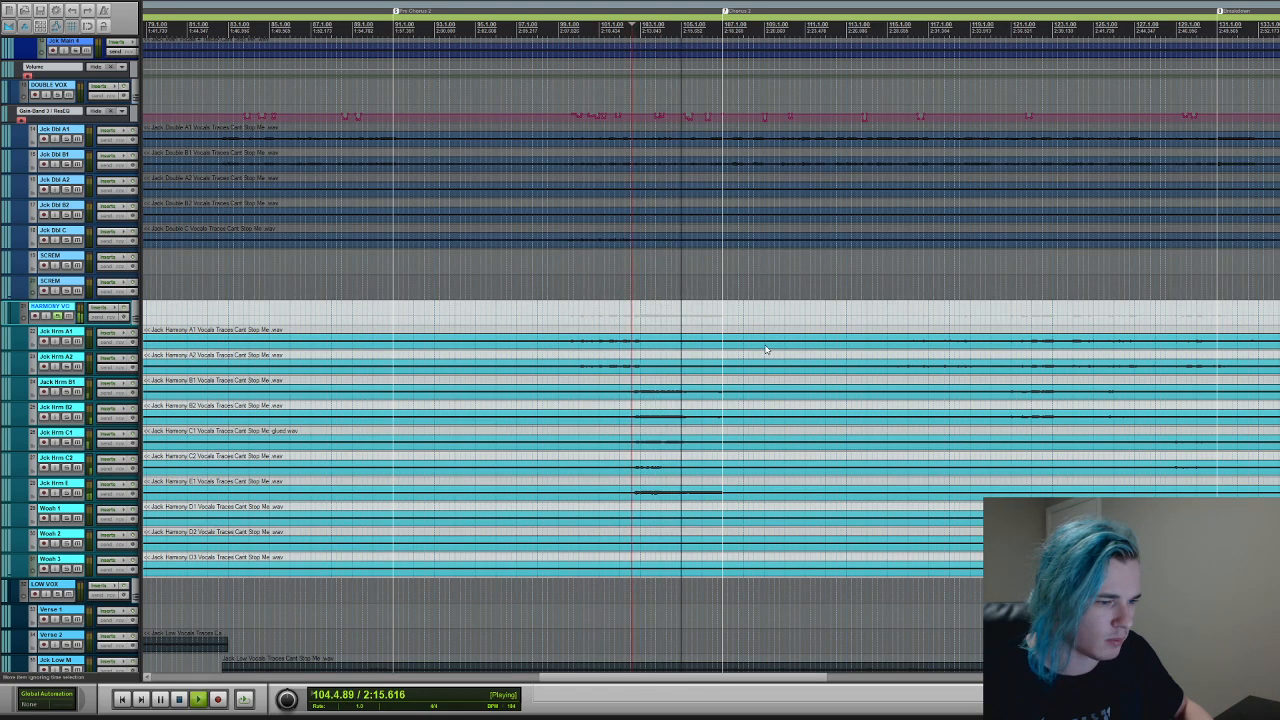
pyautogui.press('space')
pyautogui.click(57, 317)
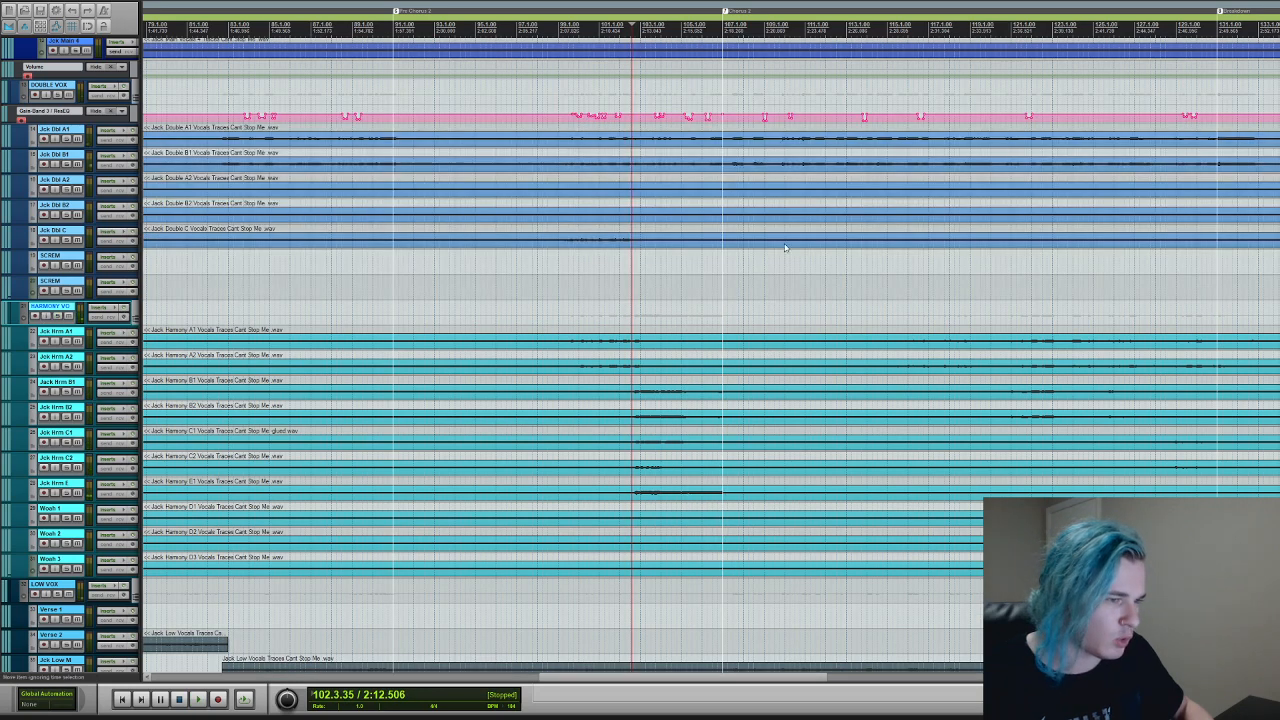
# - Play the harmonies together with the other vocals from about bar 99 in the second pre-chorus, and stop
pyautogui.click(575, 304)
pyautogui.press('space')
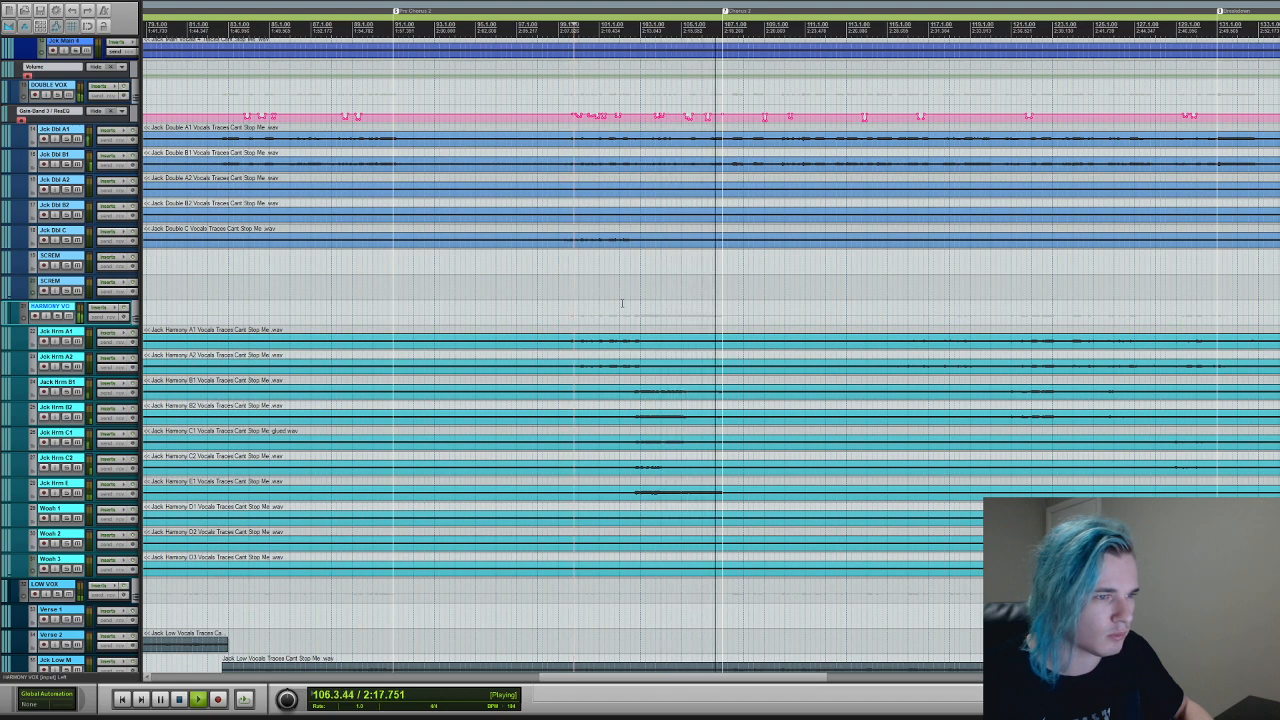
pyautogui.press('space')
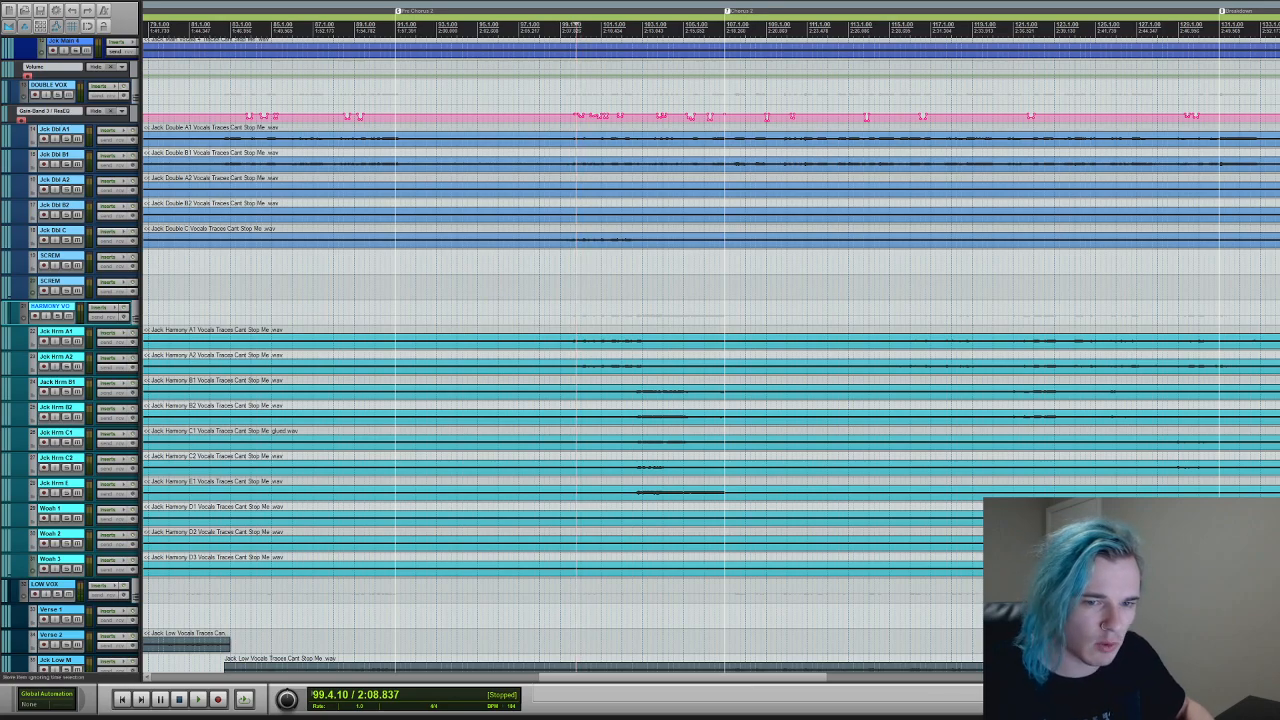
# - Unmute the Gang Vox track
pyautogui.scroll(-5, 640, 350)
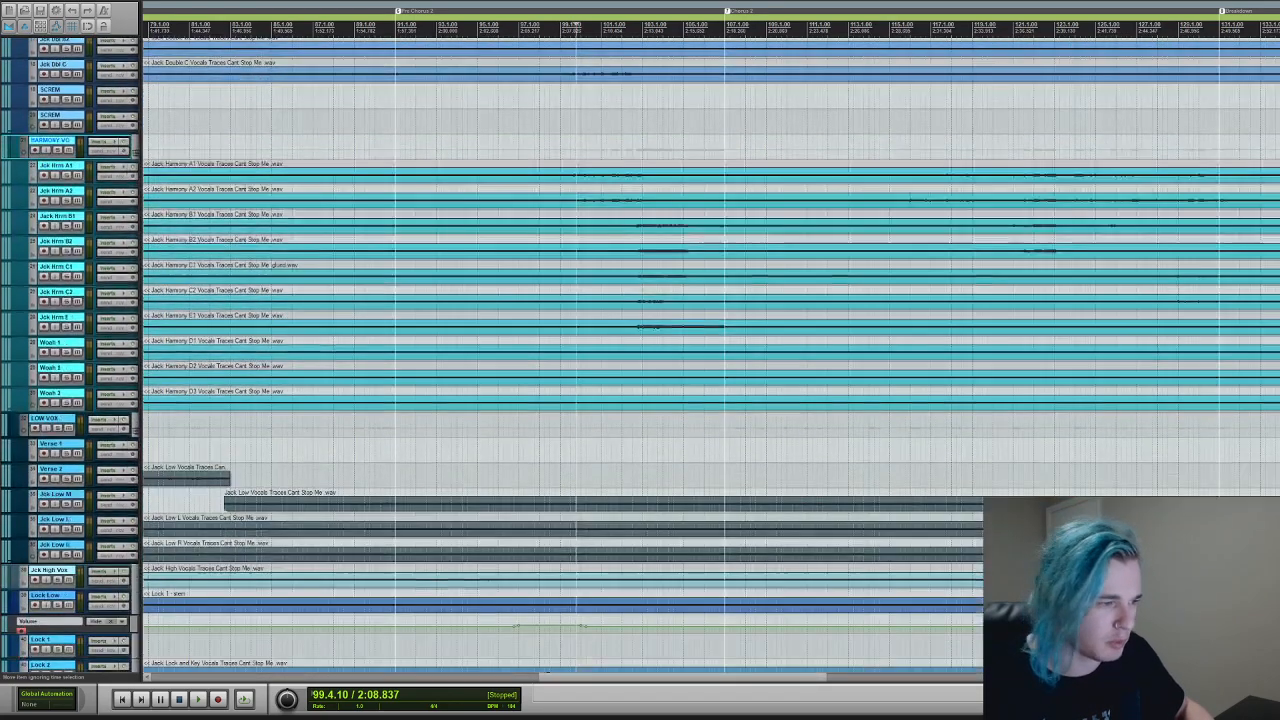
pyautogui.scroll(-4, 65, 457)
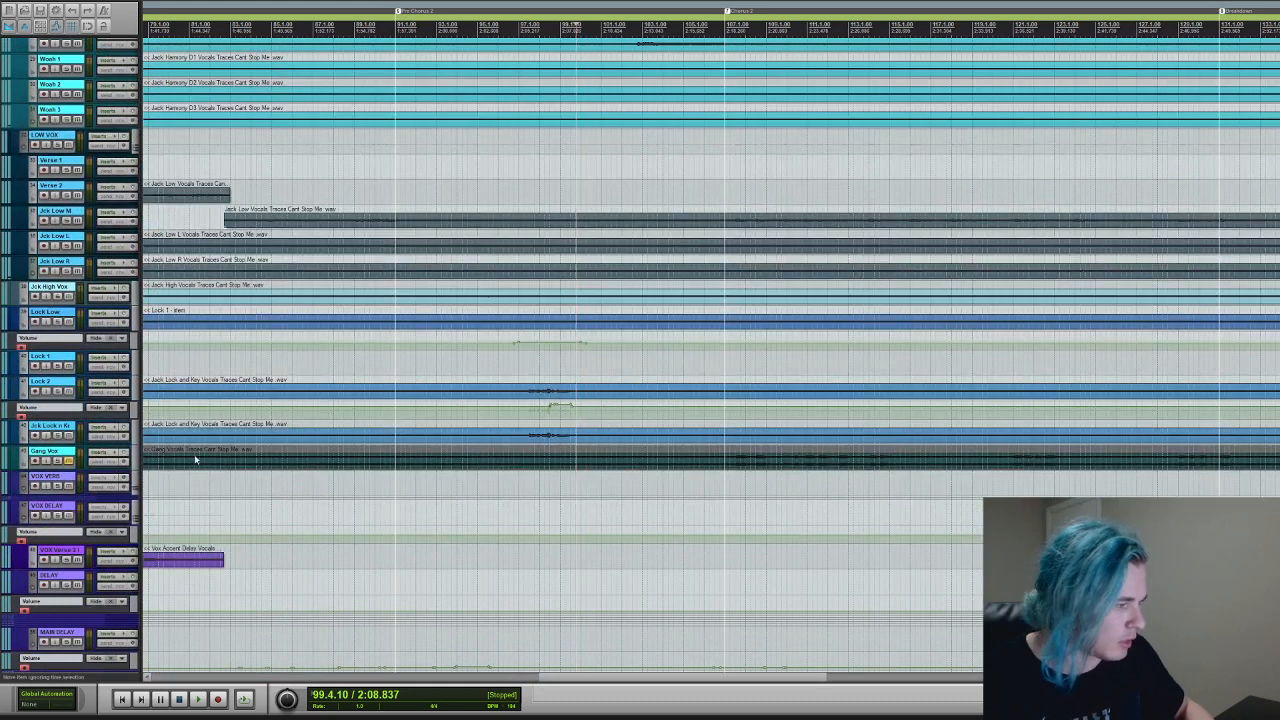
pyautogui.click(68, 461)
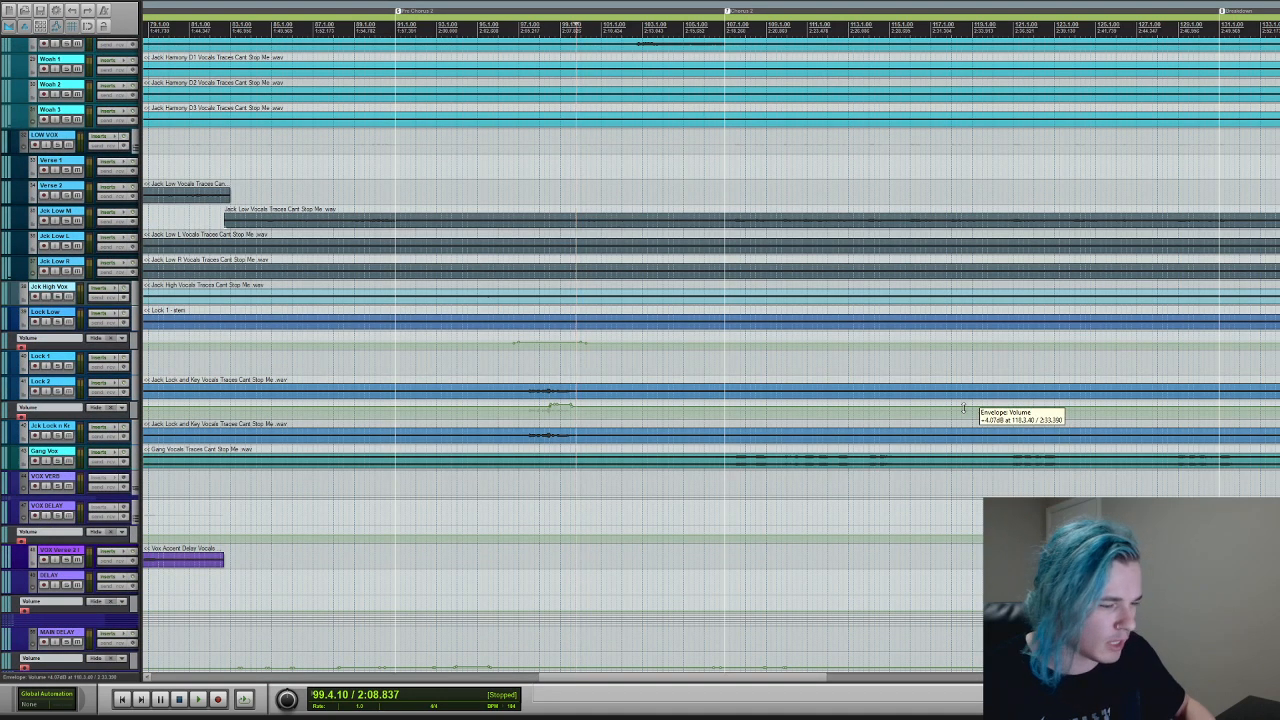
# - Solo Gang Vox, play it from about bar 107 at the start of the second chorus, and clear the solo after stopping
pyautogui.click(61, 464)
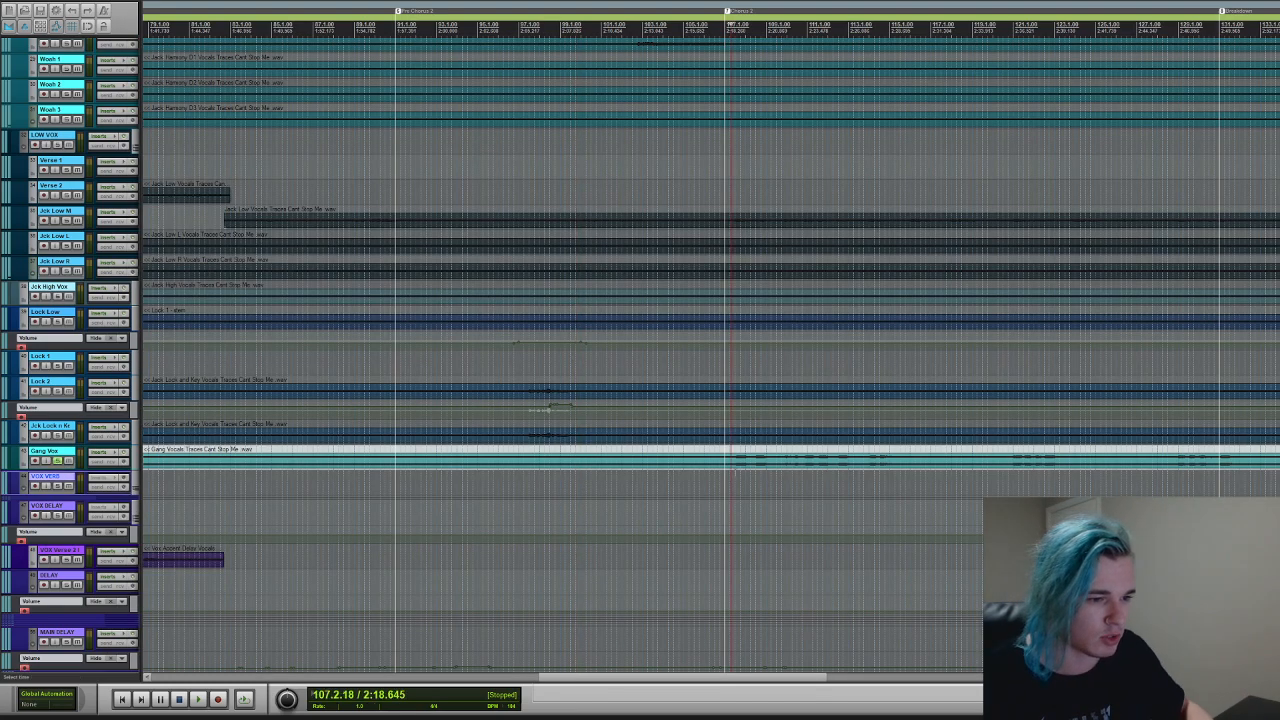
pyautogui.press('space')
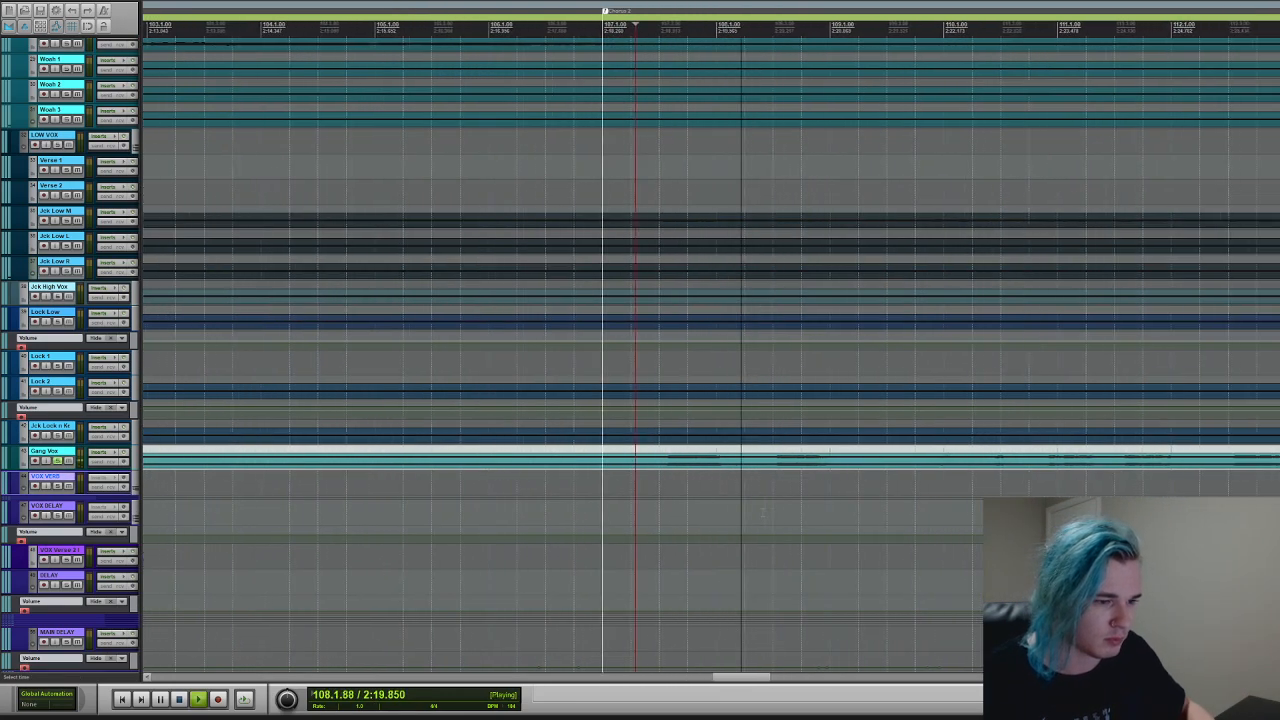
pyautogui.press('r')
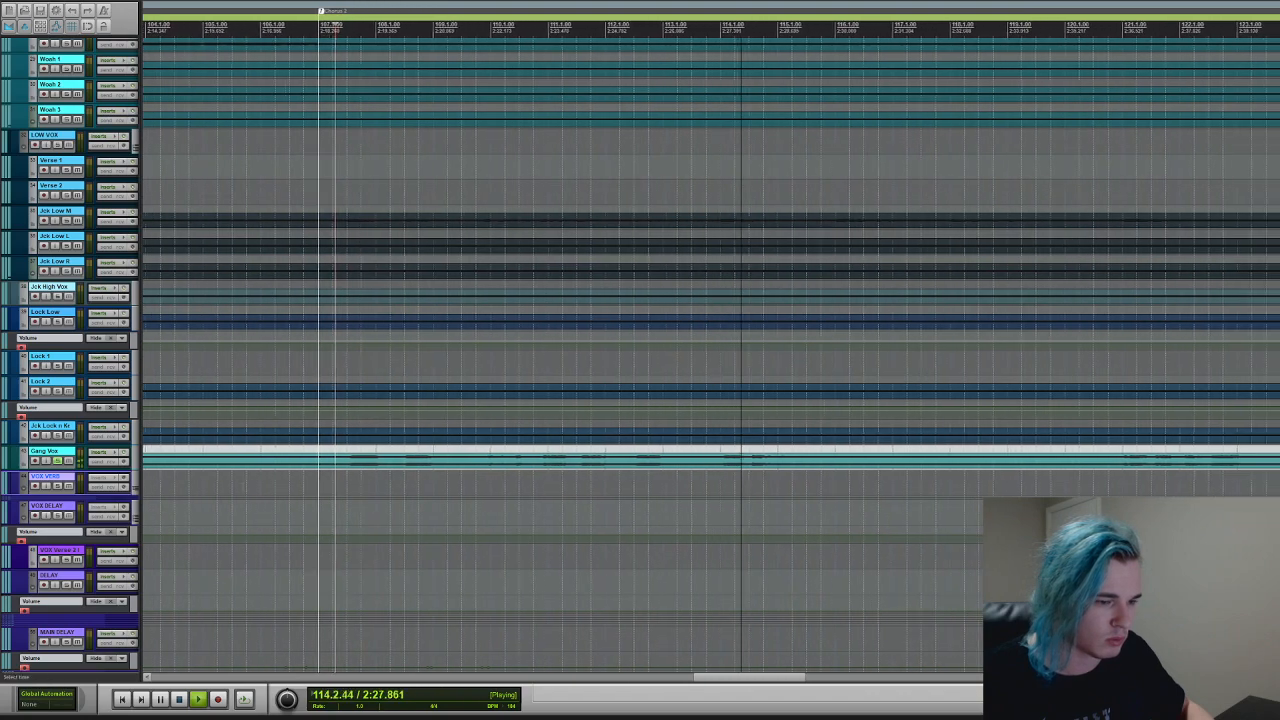
pyautogui.press('space')
pyautogui.click(58, 461)
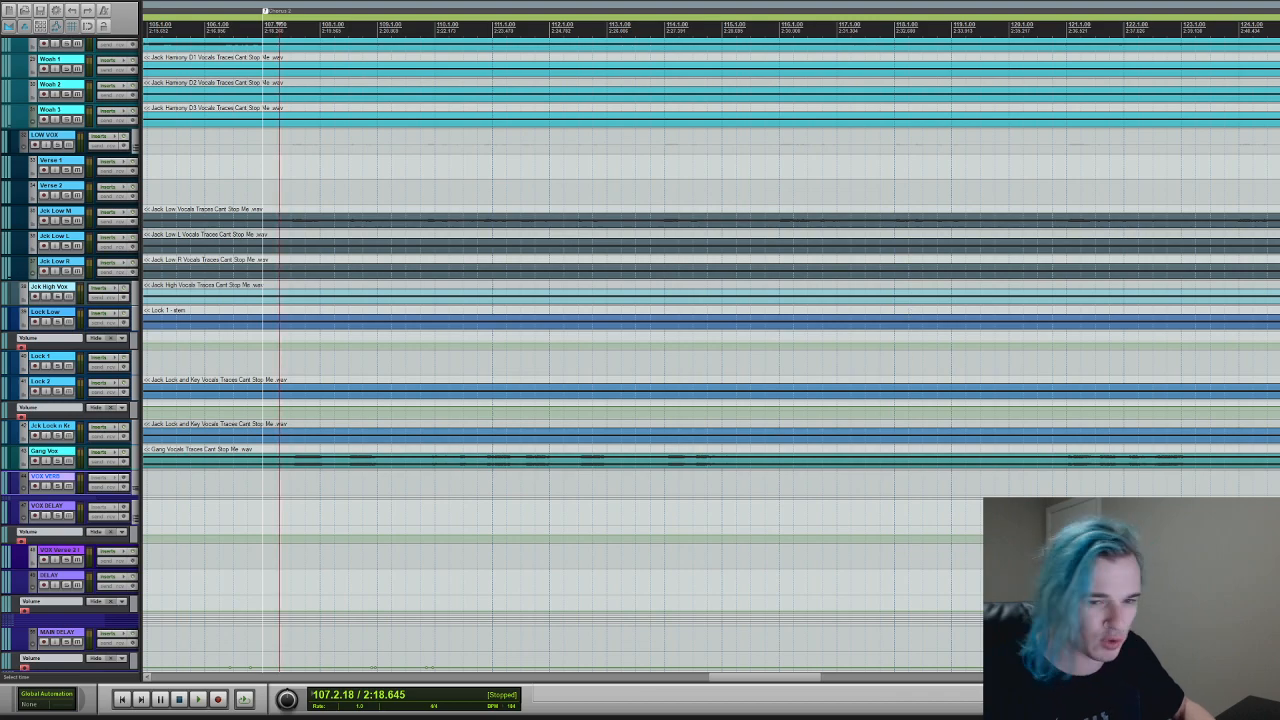
# - Play the gang vocals in context with all other vocals from about bar 113 in the second chorus, and stop
pyautogui.scroll(8, 710, 355)
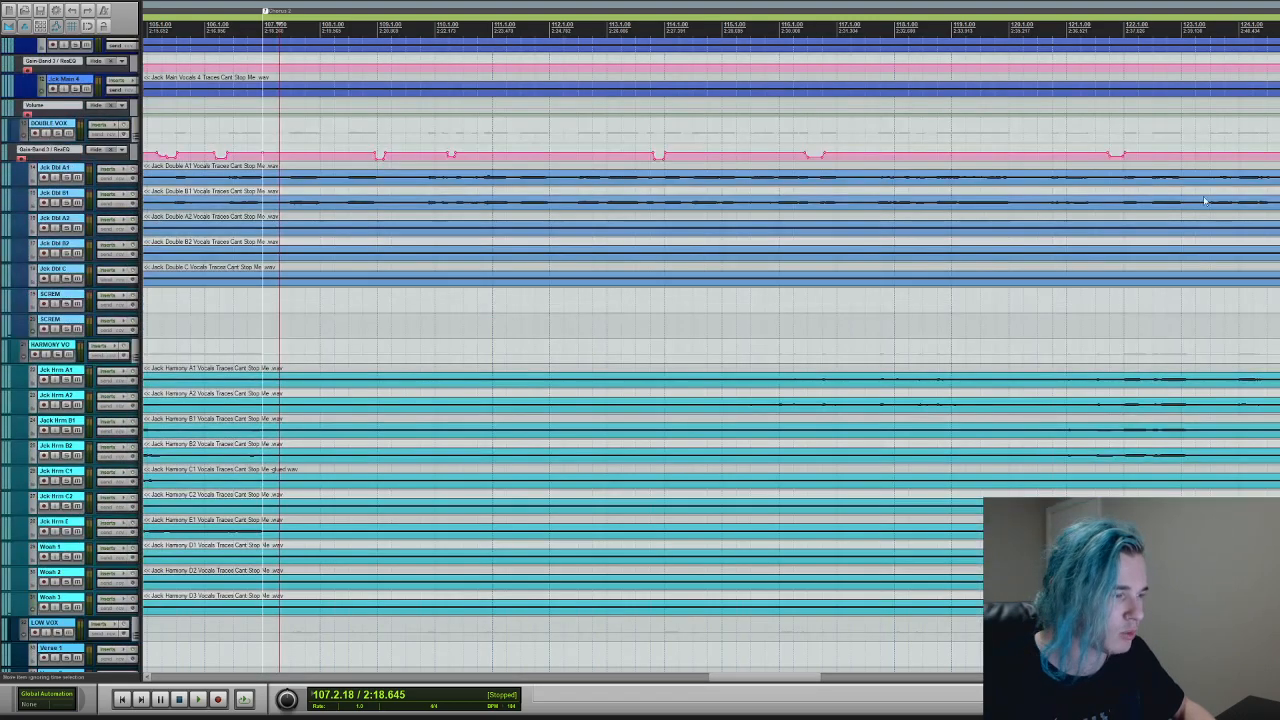
pyautogui.scroll(-5, 778, 287)
pyautogui.scroll(3, 778, 287)
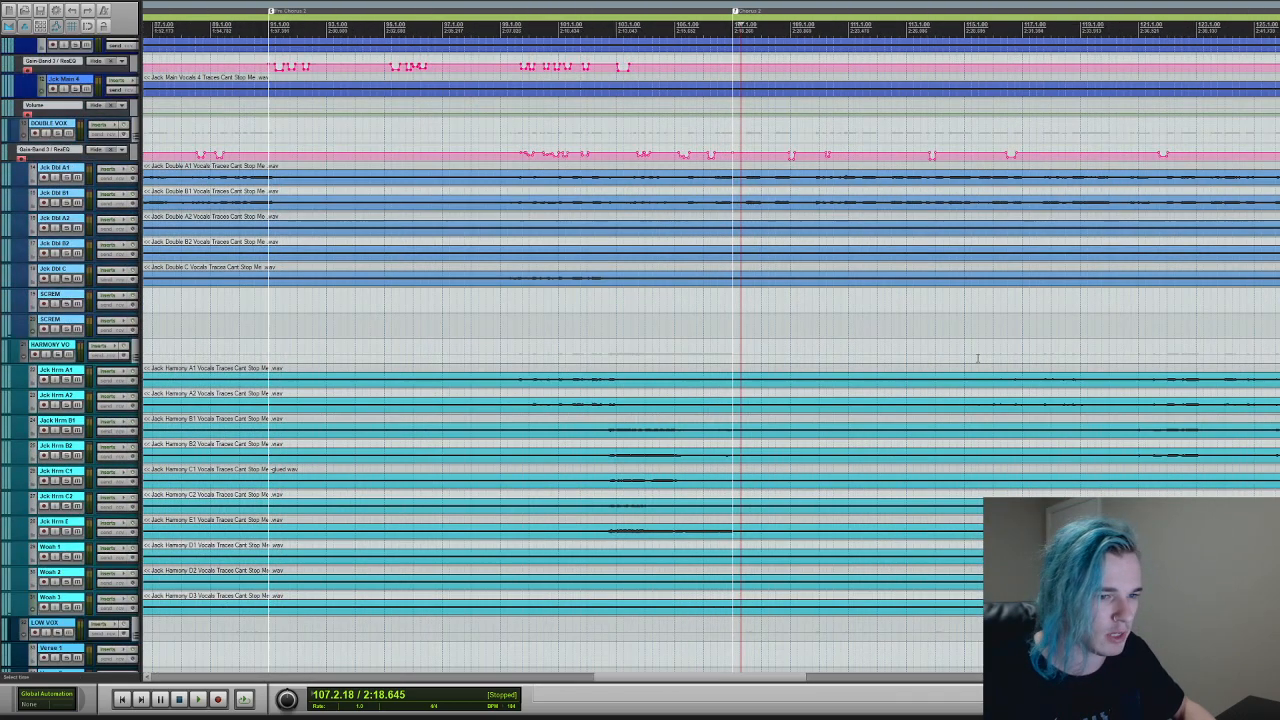
pyautogui.press('space')
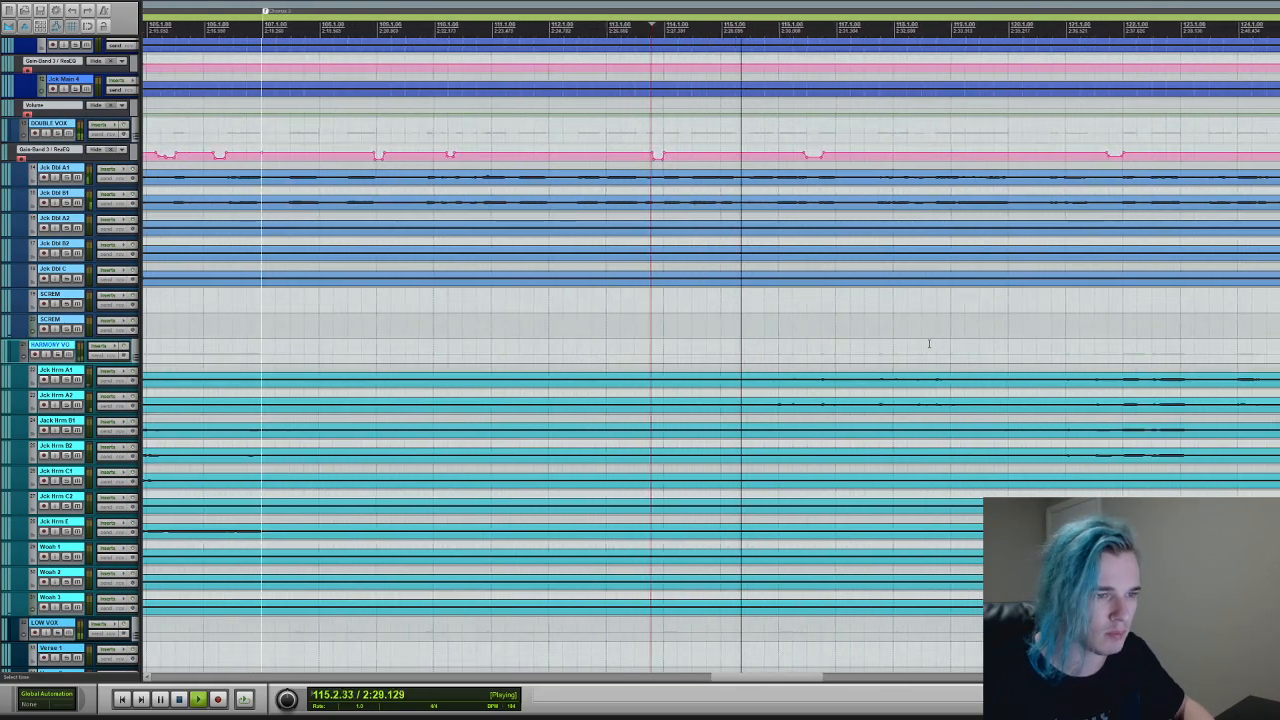
pyautogui.scroll(4, 640, 355)
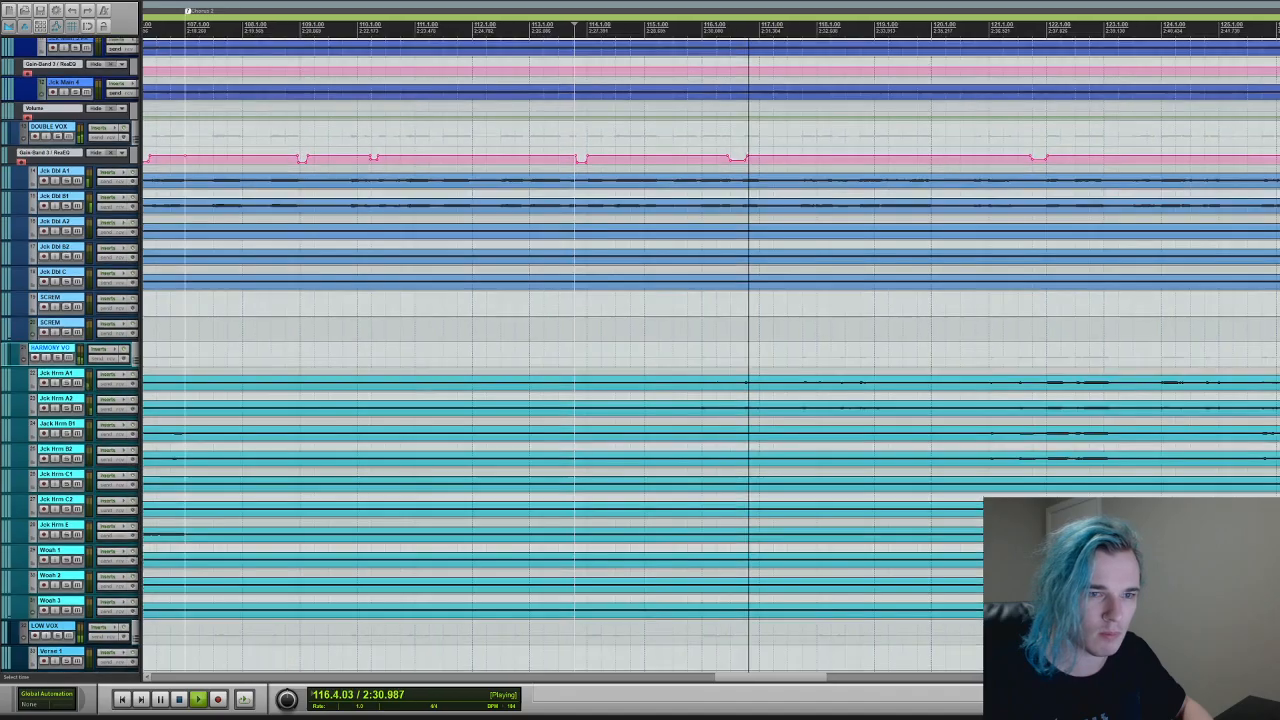
pyautogui.scroll(-3, 640, 355)
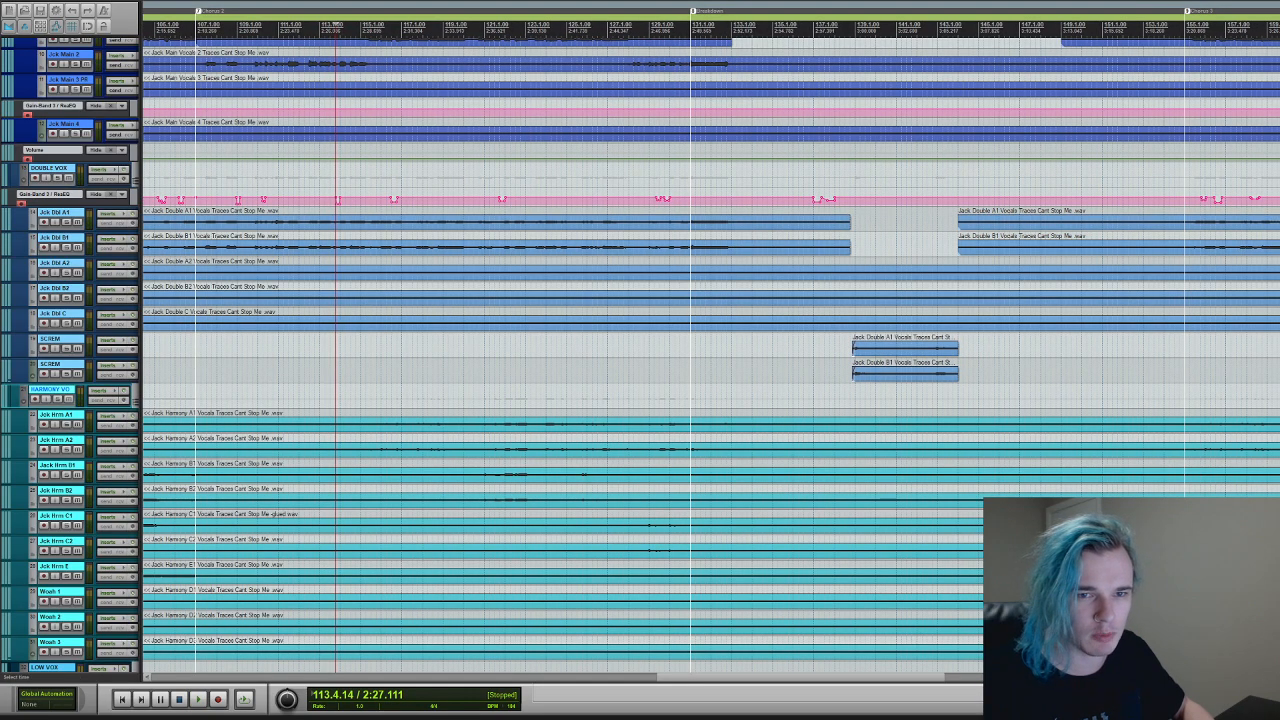
# - Clear the solo on the top-level VOCALS folder to bring back the full mix
pyautogui.scroll(5, 640, 350)
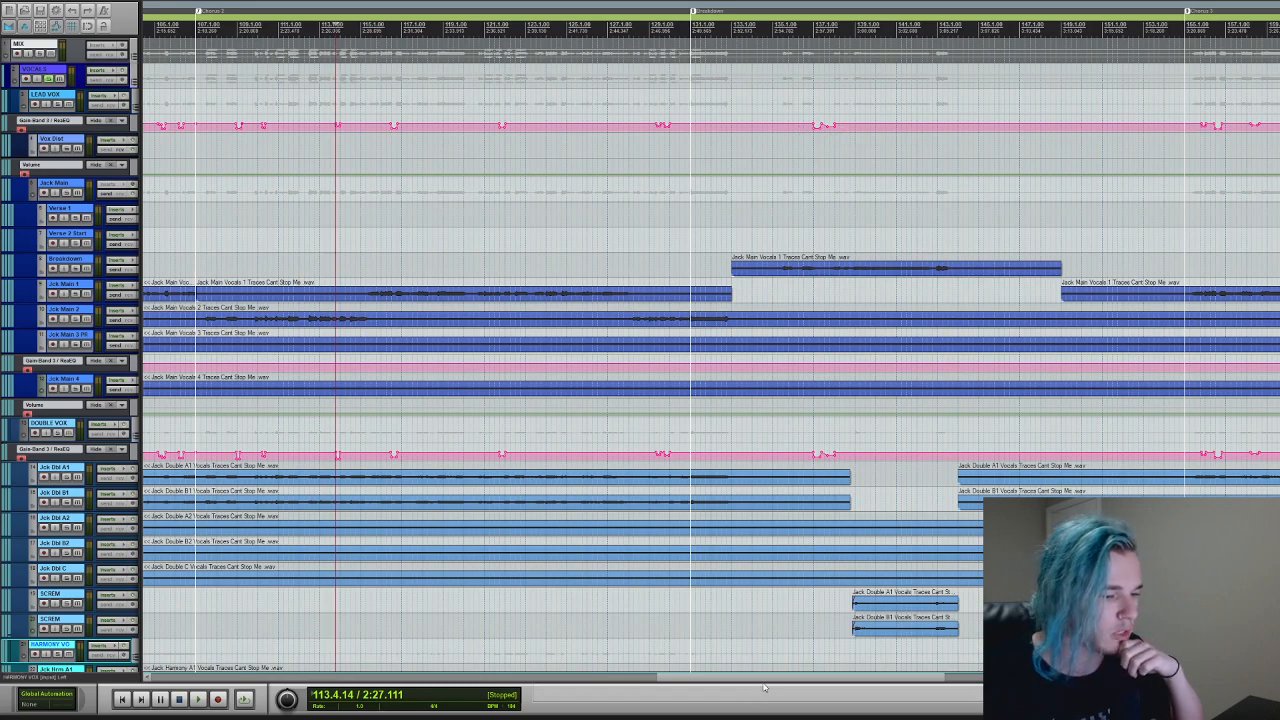
pyautogui.moveTo(763, 688); pyautogui.dragTo(534, 661)
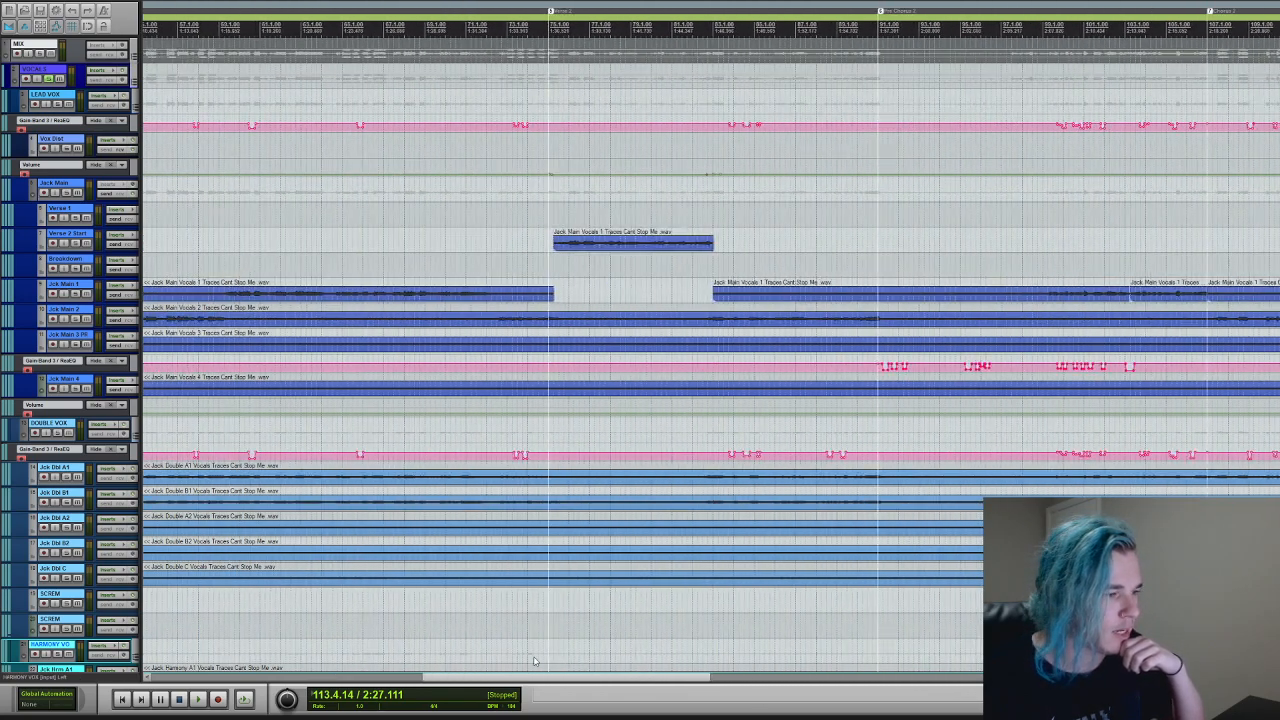
pyautogui.scroll(-6, 560, 400)
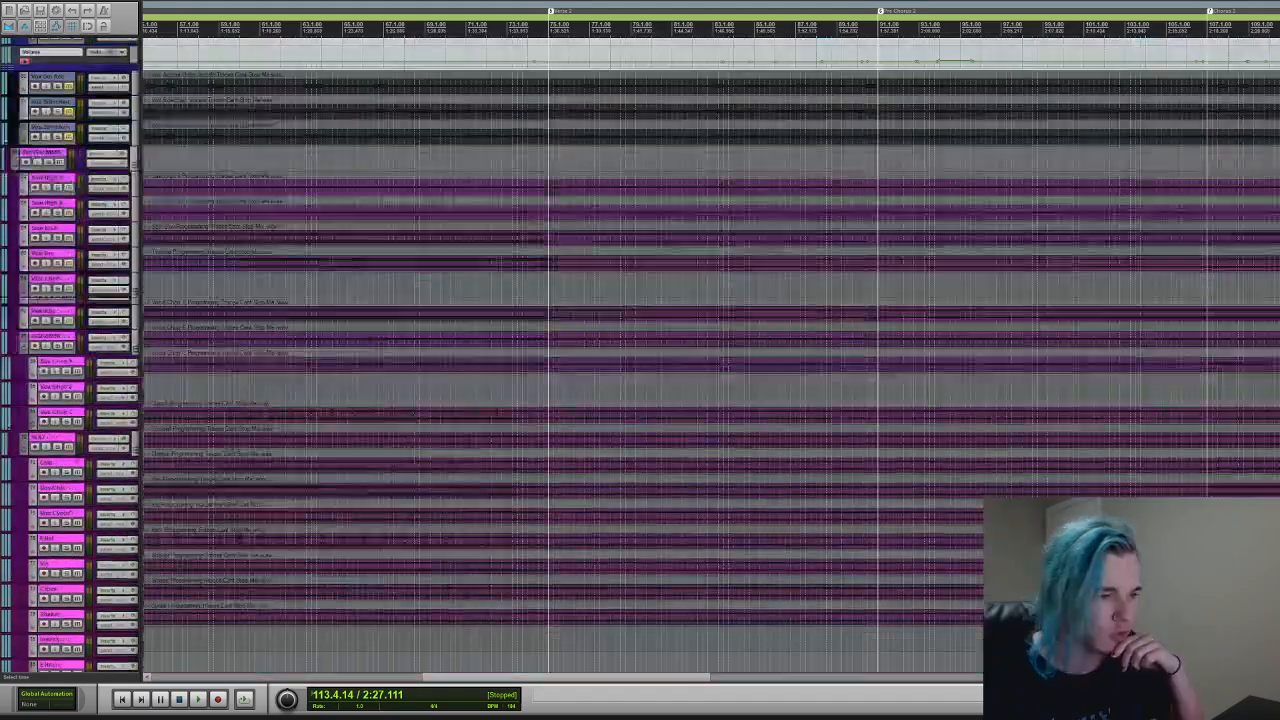
pyautogui.scroll(5, 560, 400)
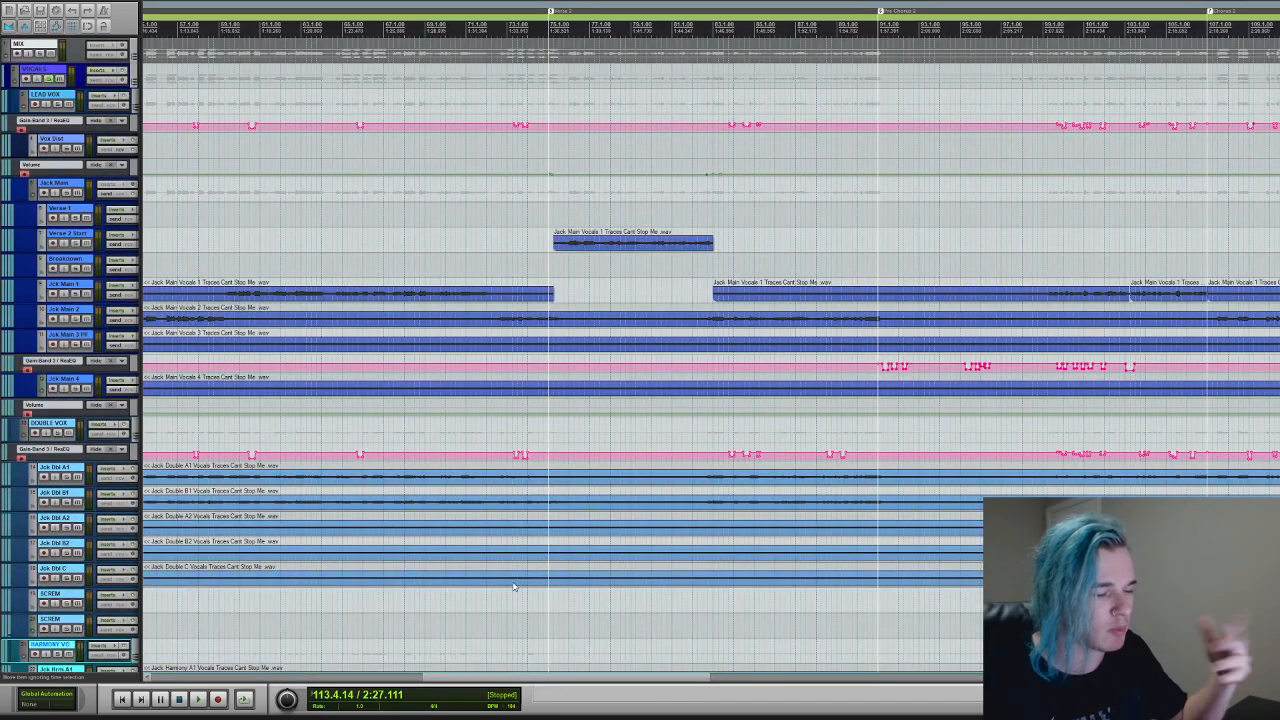
pyautogui.moveTo(540, 677); pyautogui.dragTo(719, 661)
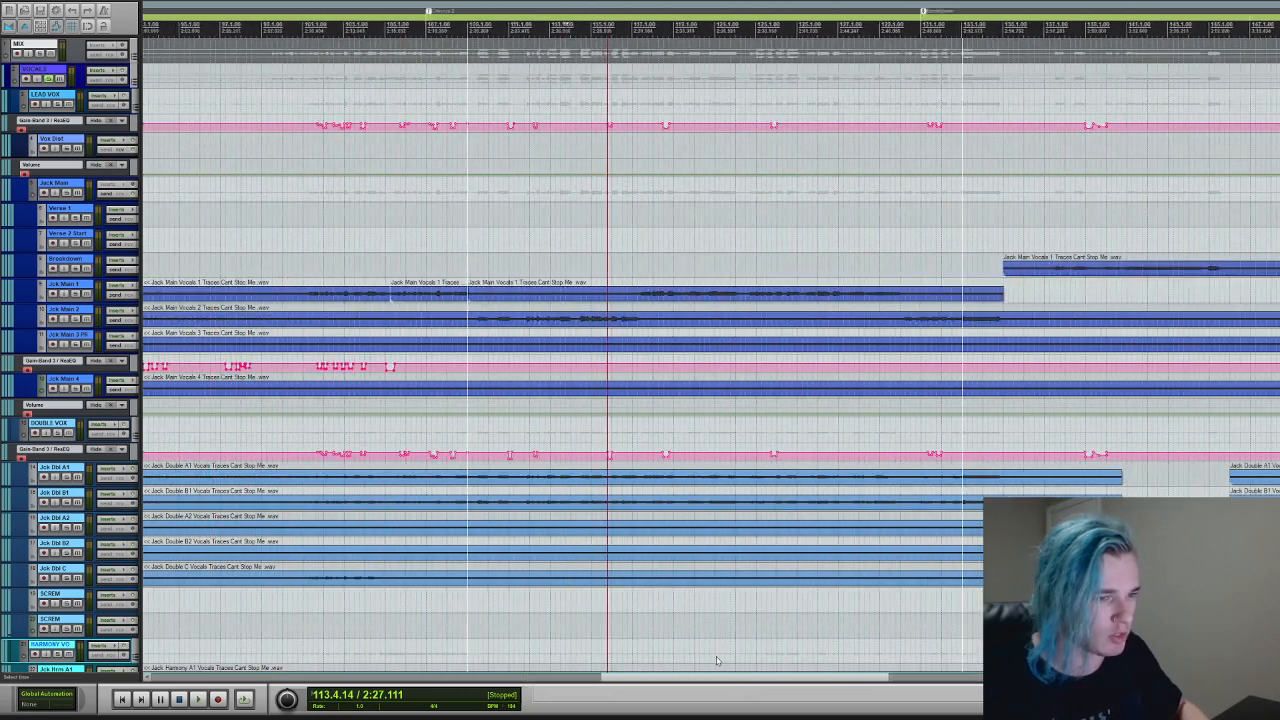
pyautogui.click(46, 80)
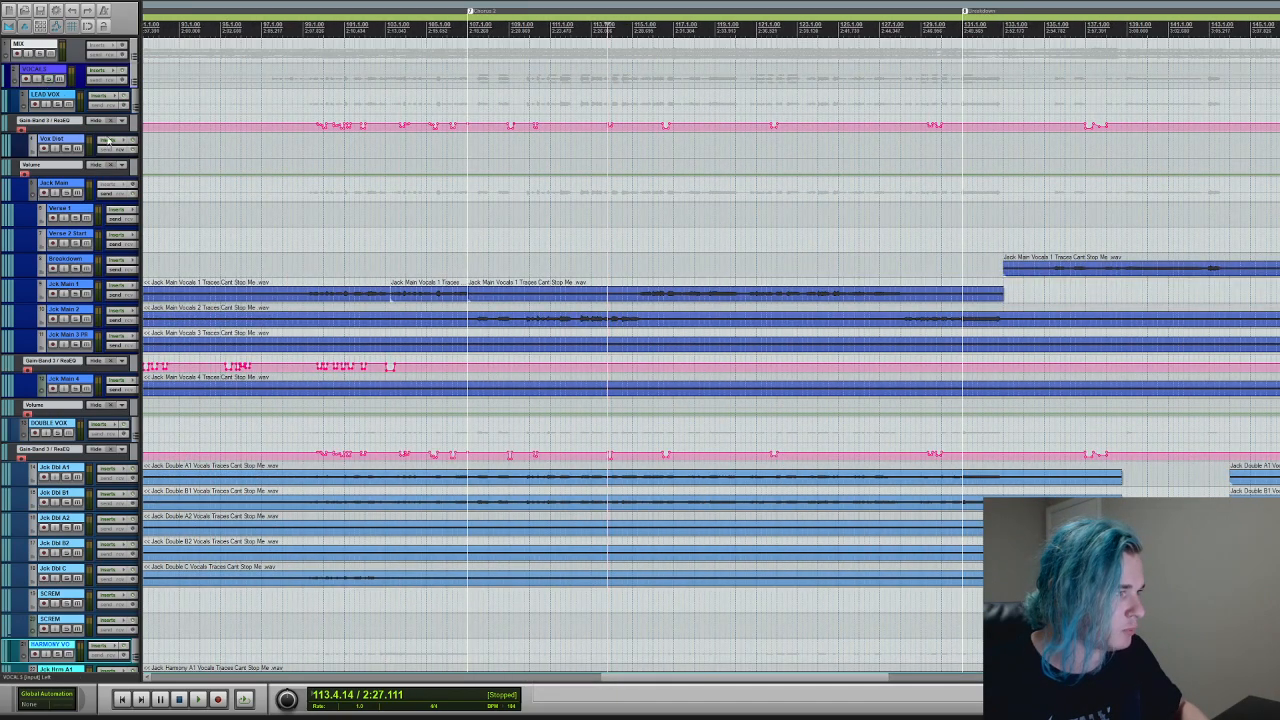
# - Look over the vocal, programming, guitar, bass, drum and FX tracks around the third chorus and outro, and across the whole song
pyautogui.moveTo(664, 678); pyautogui.dragTo(973, 662)
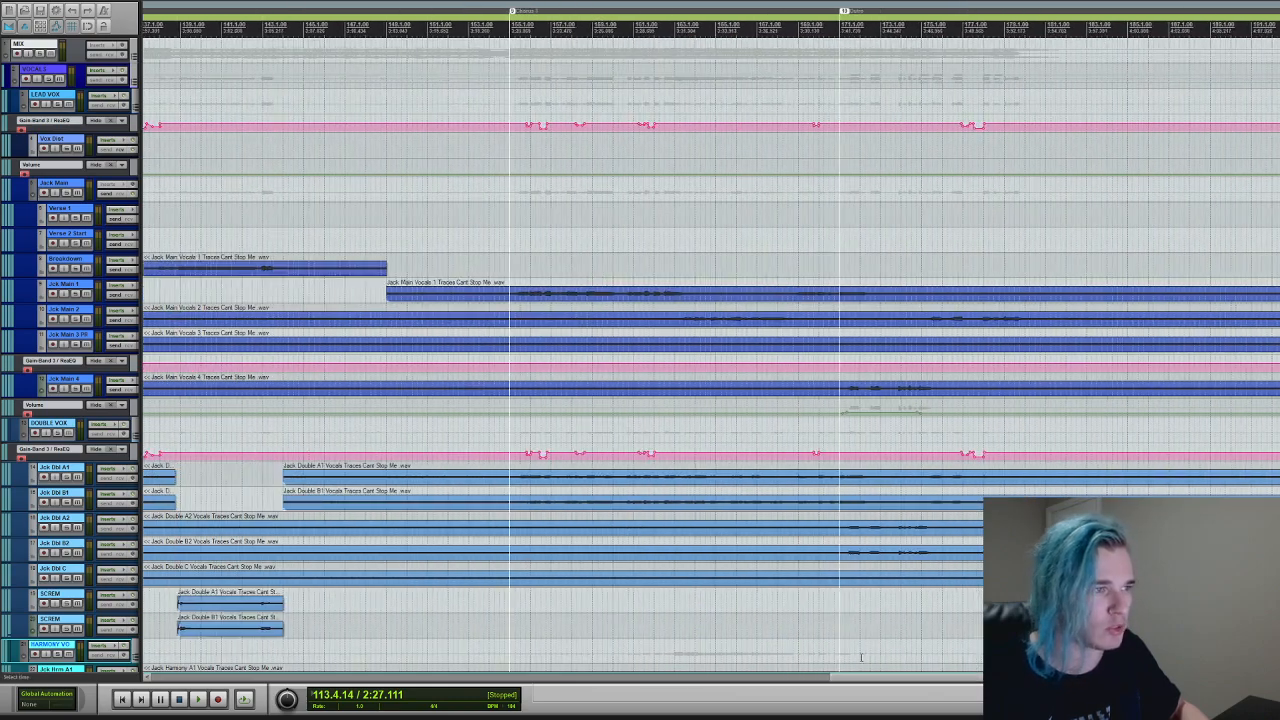
pyautogui.scroll(-20, 640, 350)
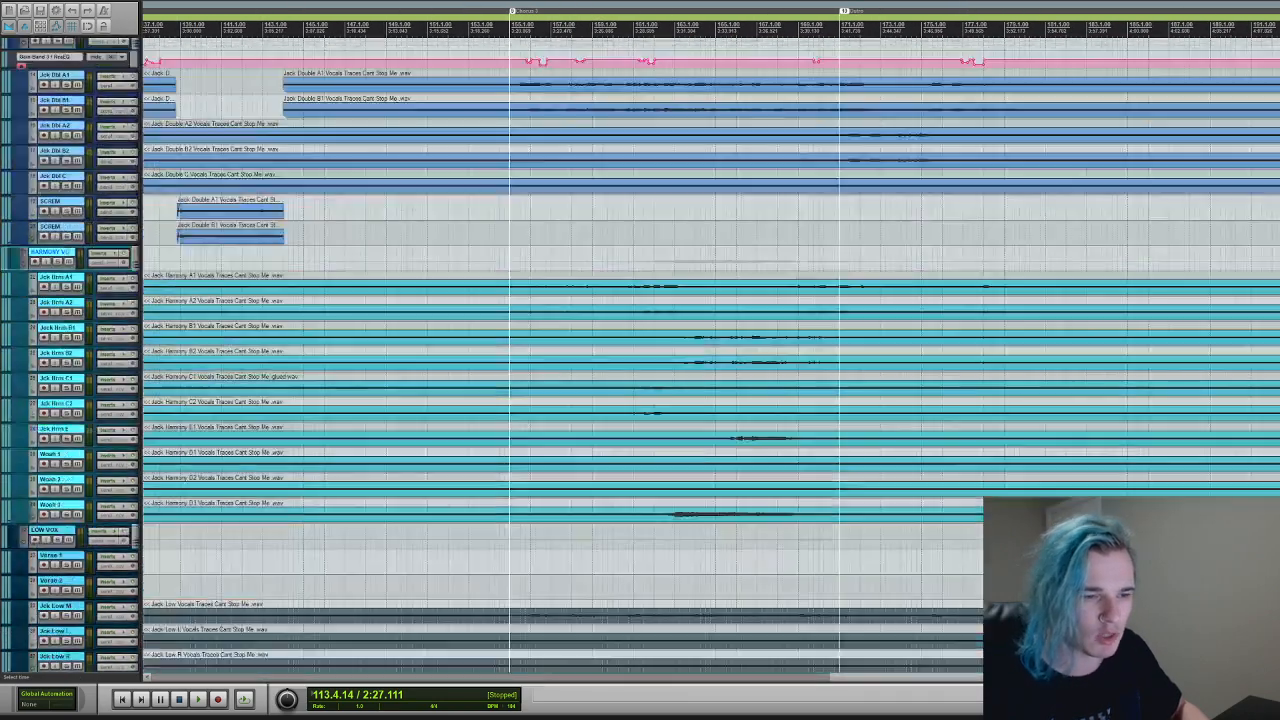
pyautogui.scroll(-20, 640, 350)
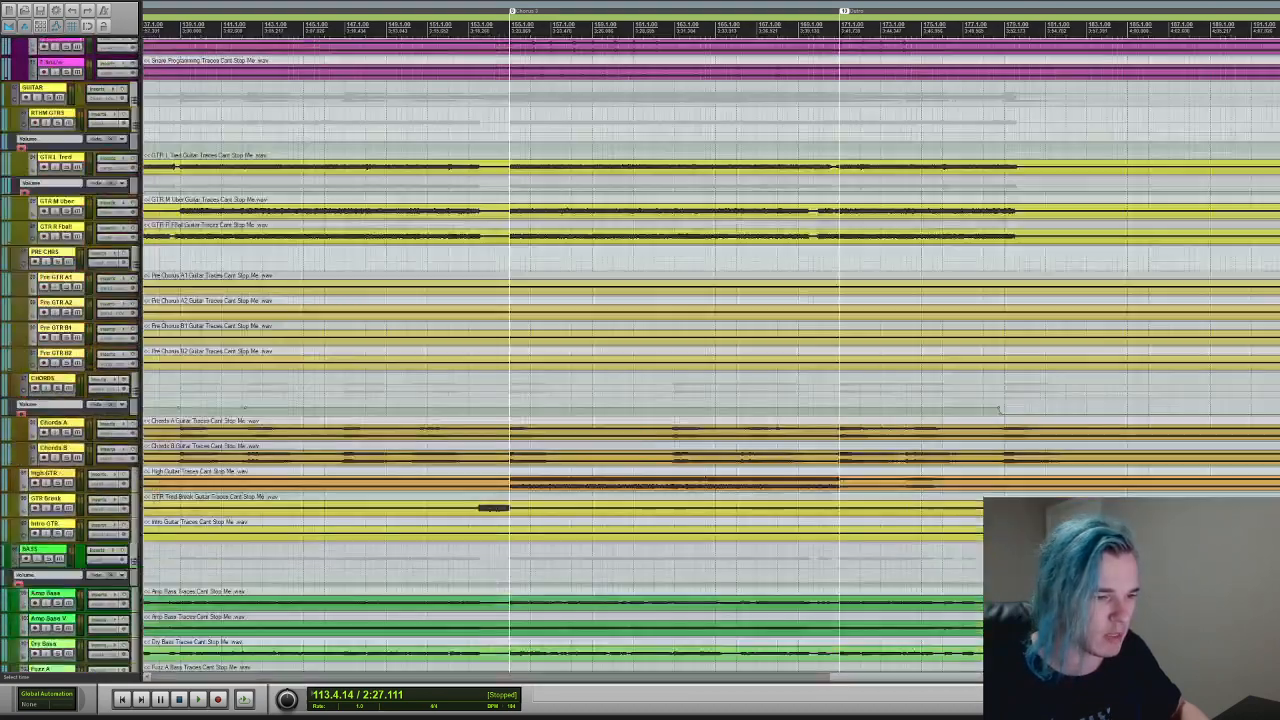
pyautogui.scroll(-3, 640, 350)
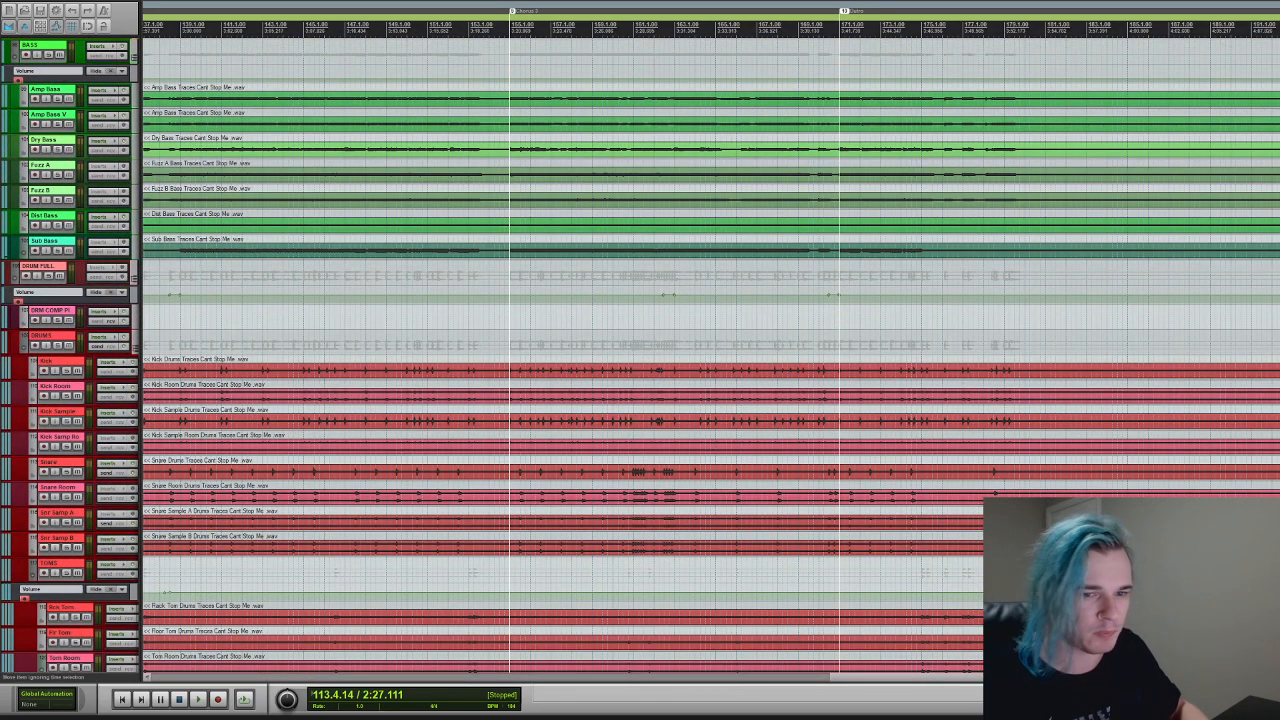
pyautogui.scroll(-12, 640, 350)
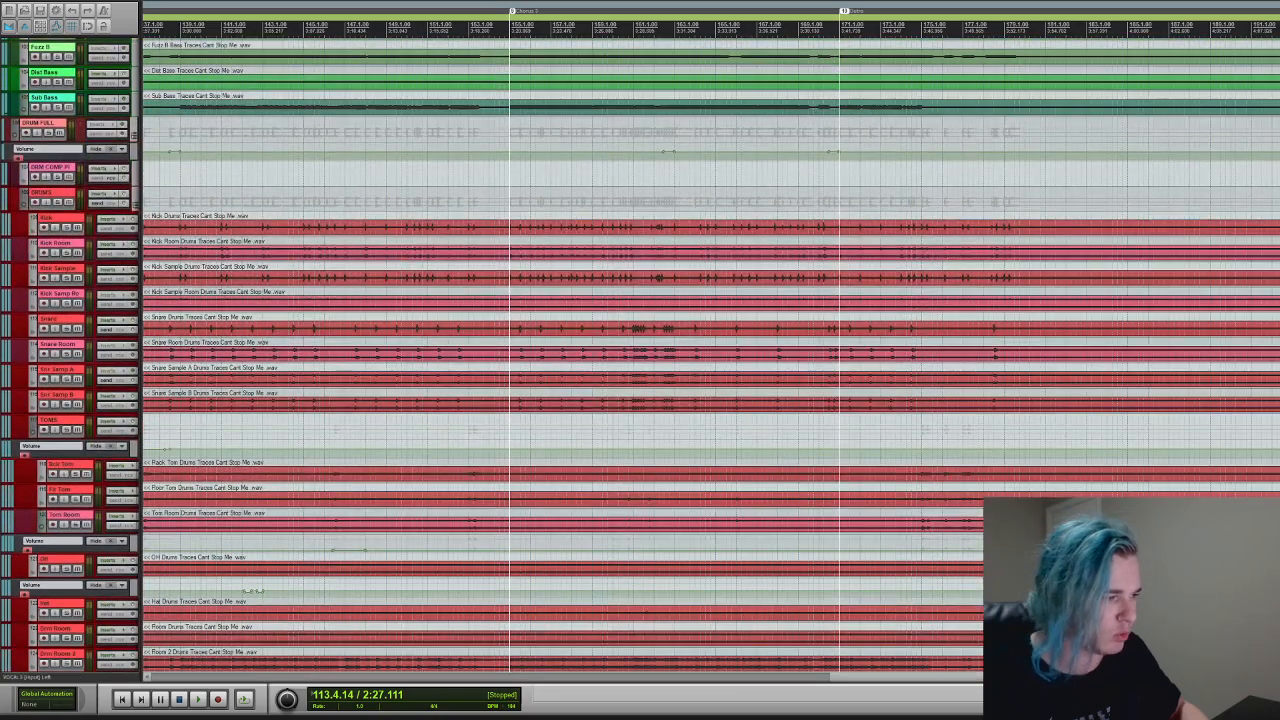
pyautogui.scroll(-15, 640, 350)
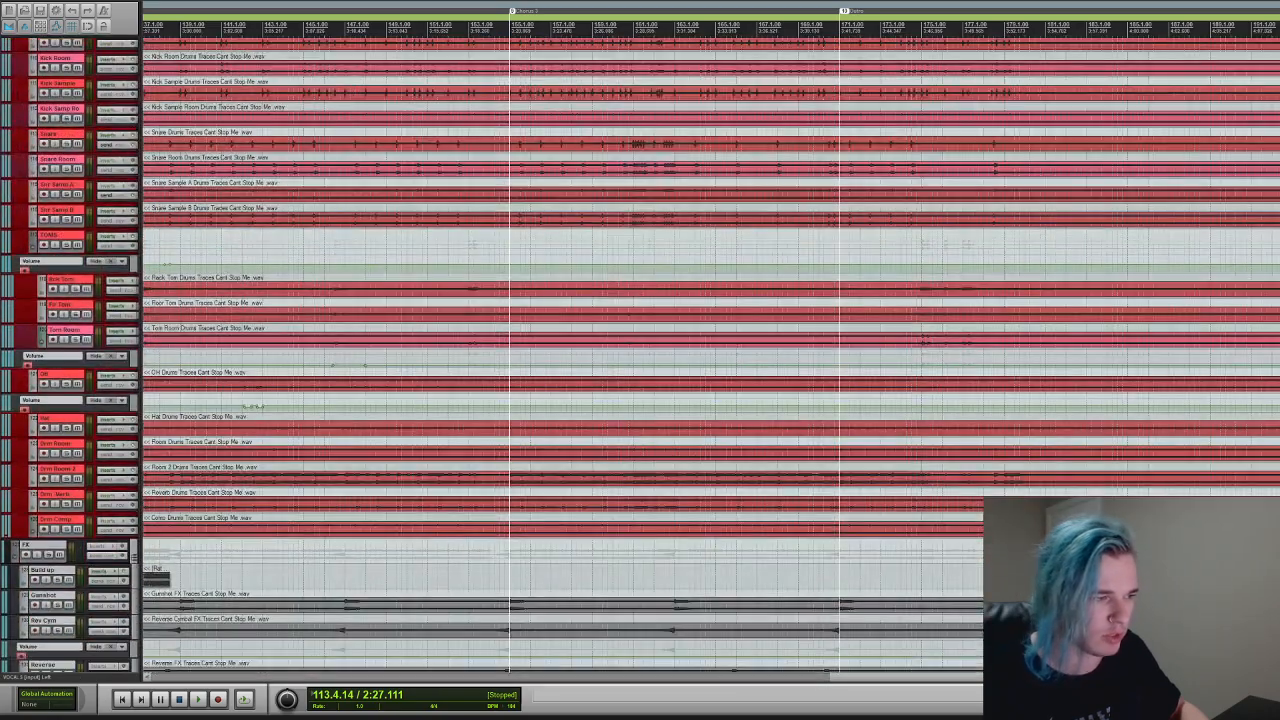
pyautogui.scroll(-20, 640, 350)
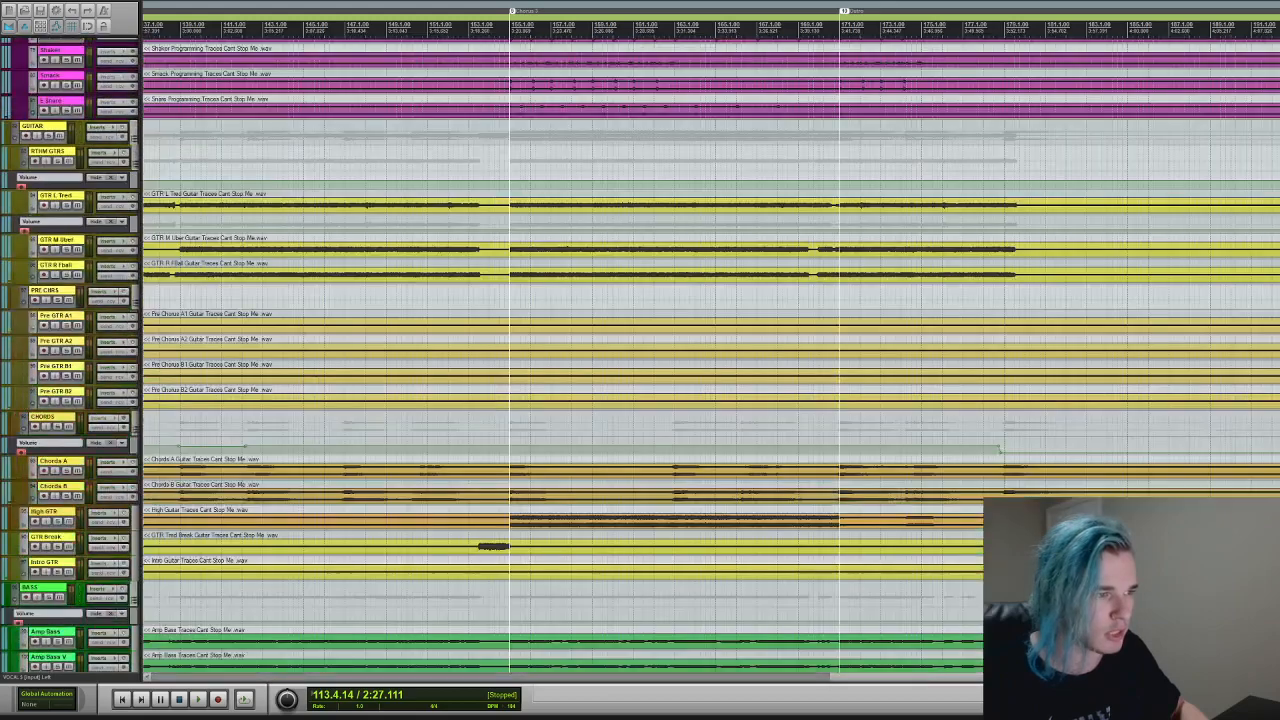
pyautogui.scroll(20, 640, 350)
pyautogui.scroll(-10, 593, 431)
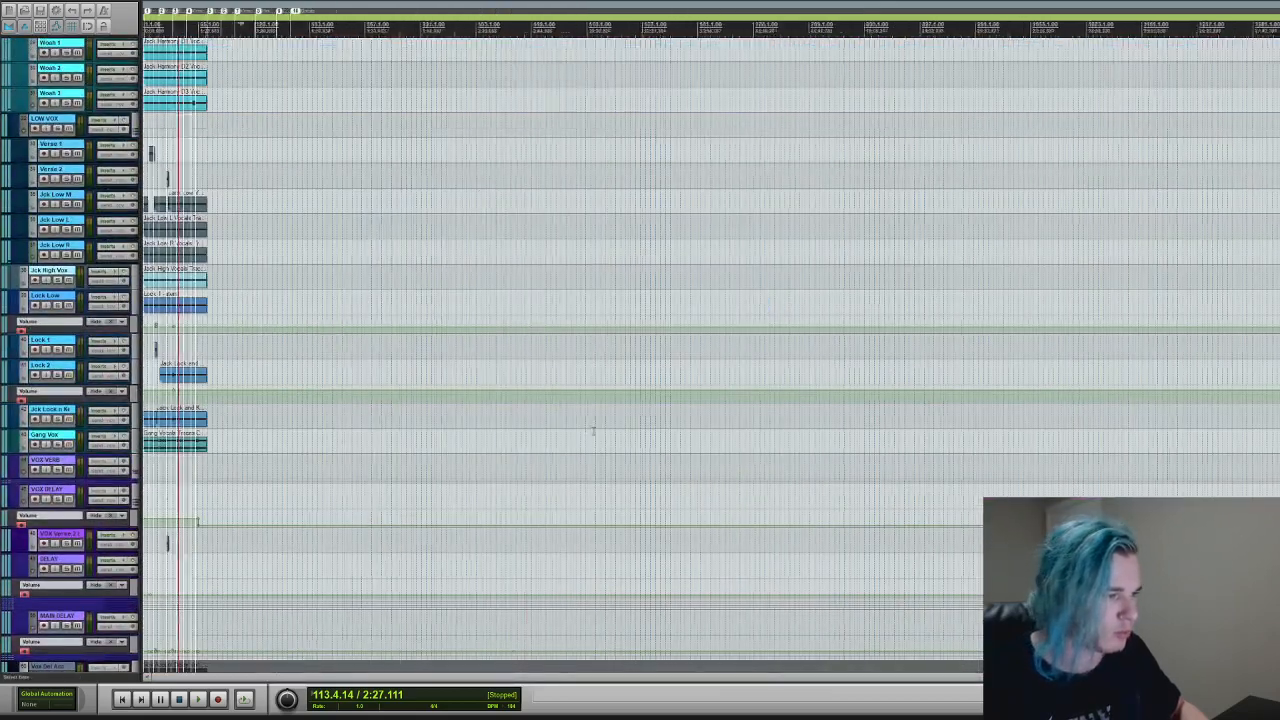
pyautogui.scroll(10, 593, 431)
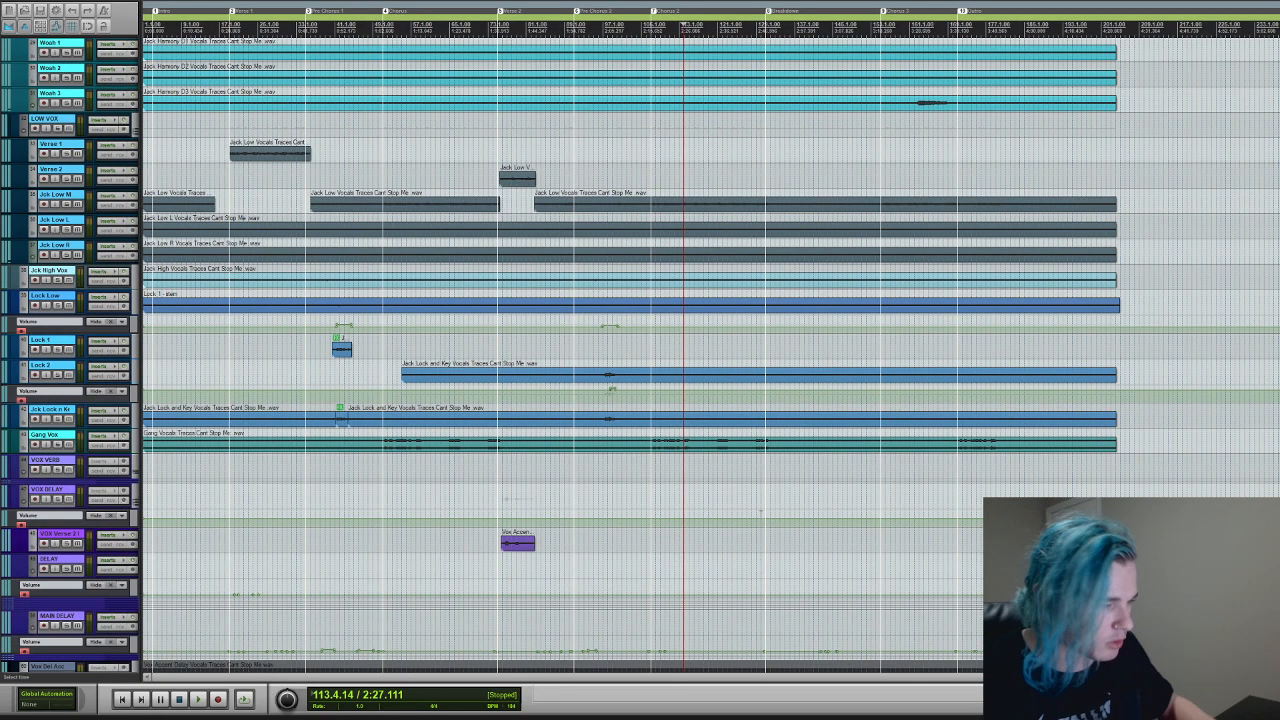
pyautogui.scroll(15, 640, 360)
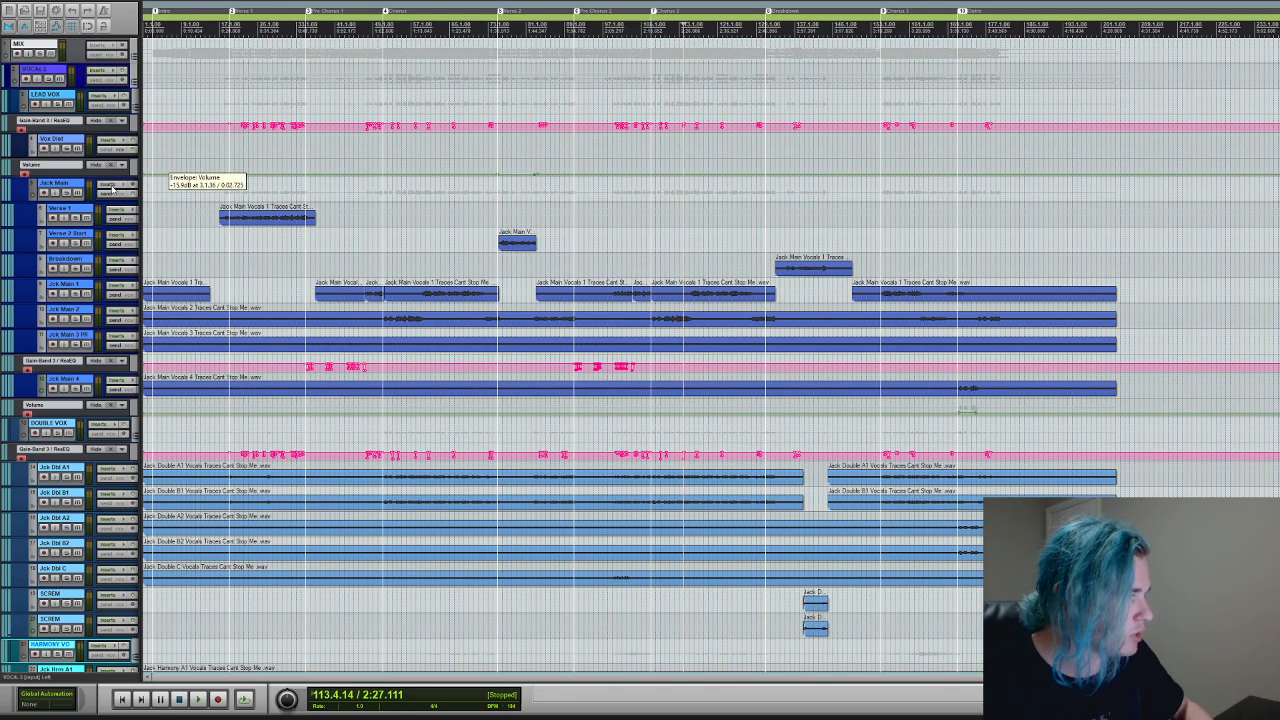
# - Place the edit cursor at the Intro marker near the start of the song
pyautogui.click(163, 72)
pyautogui.scroll(2, 170, 73)
pyautogui.scroll(2, 173, 72)
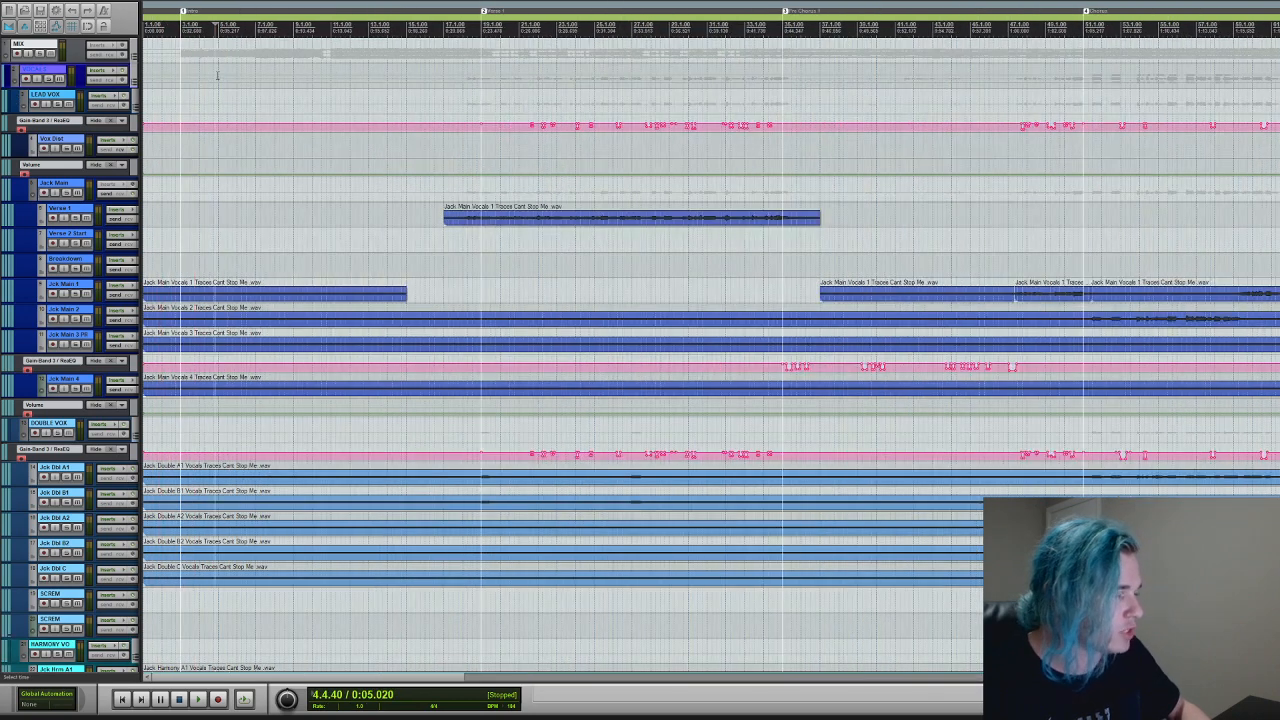
pyautogui.click(188, 68)
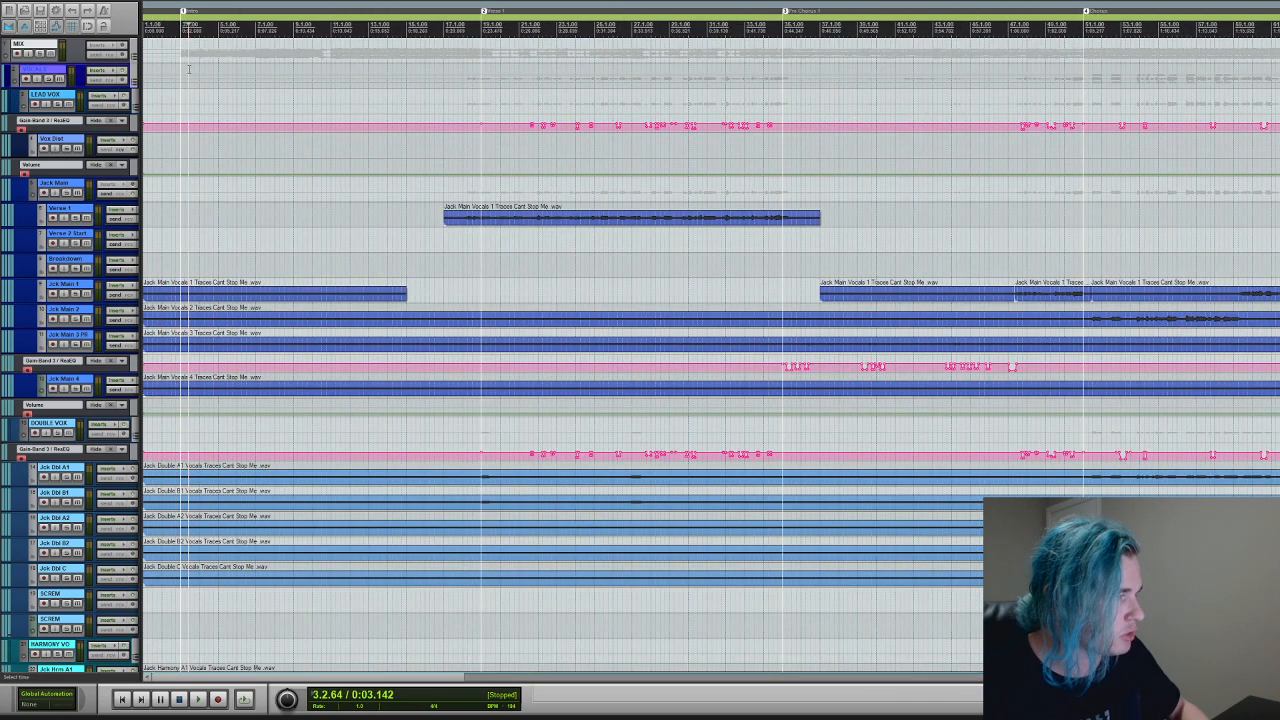
pyautogui.click(181, 68)
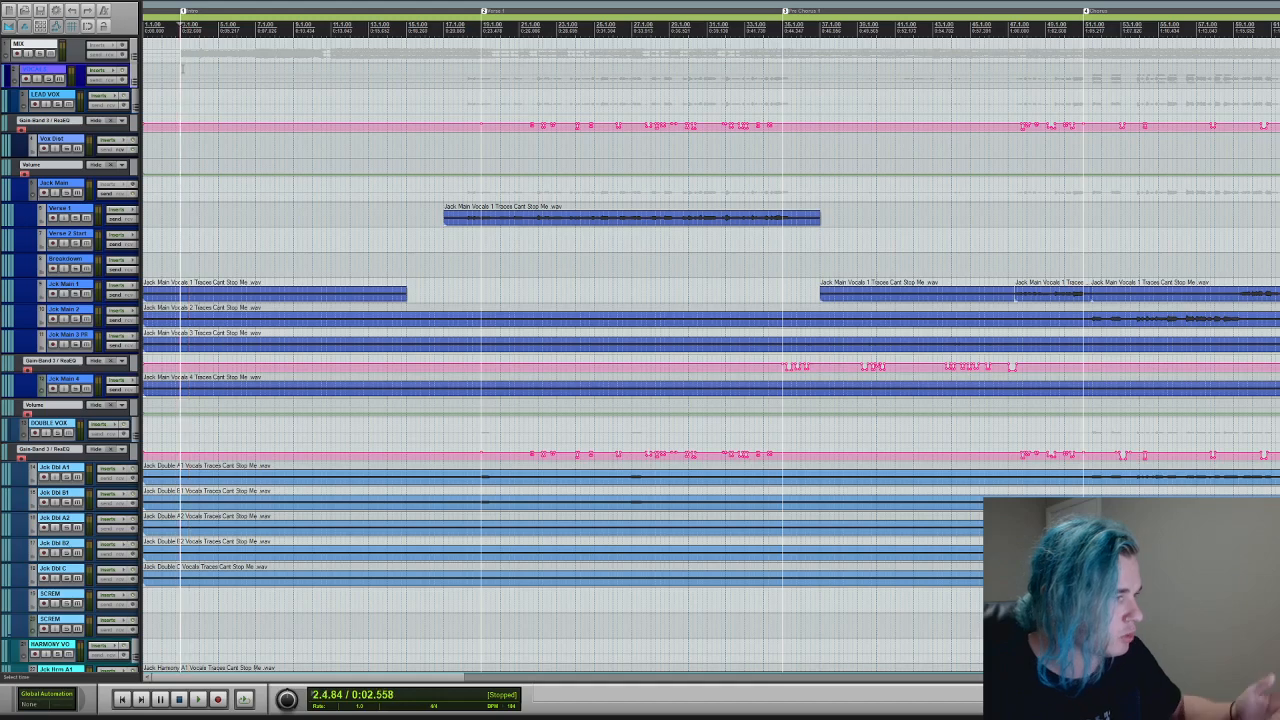
# - Play the full mix from the start of the second verse
pyautogui.scroll(-2, 521, 86)
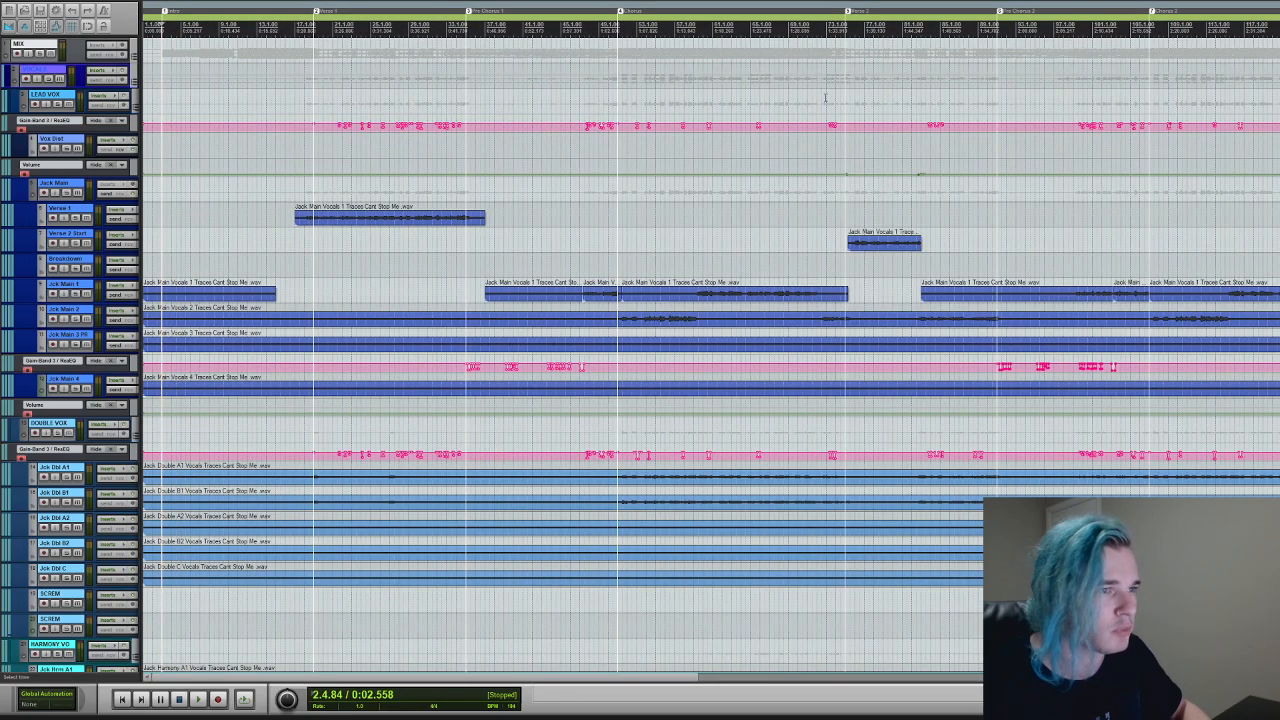
pyautogui.click(849, 208)
pyautogui.press('space')
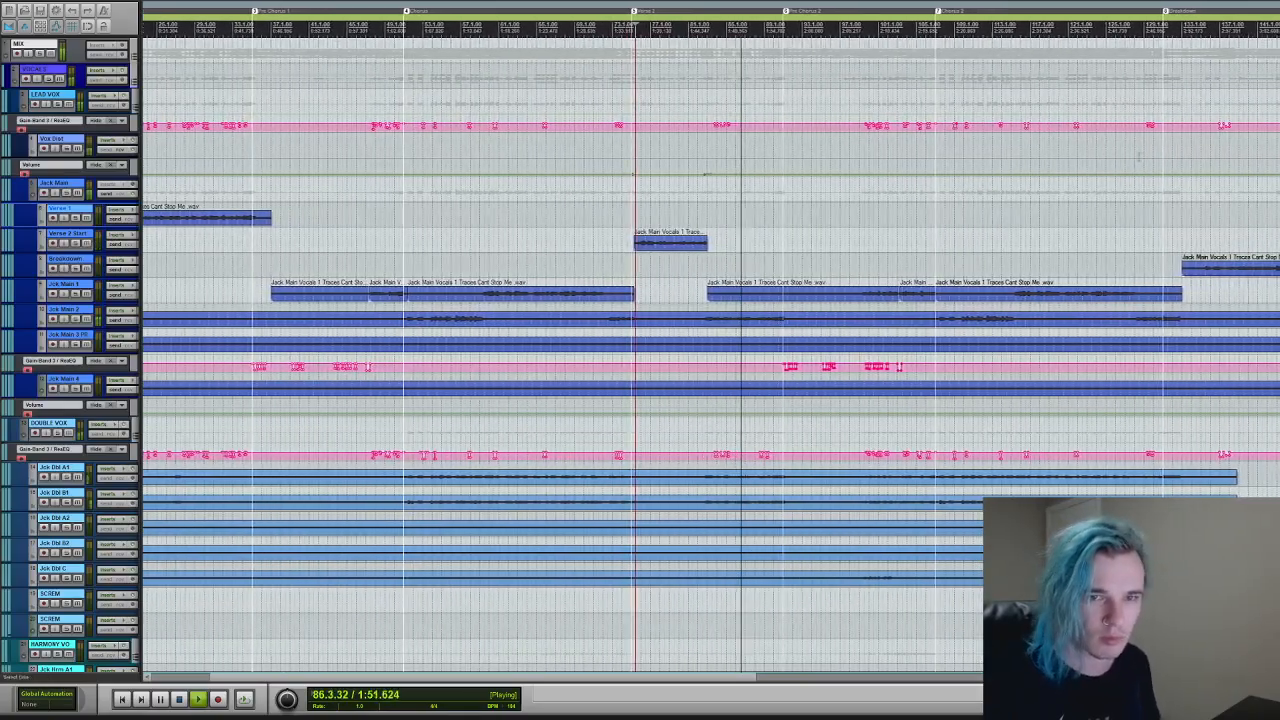
# - Examine the vocal, programming, guitar, bass, drum and FX tracks while the full mix plays on into the breakdown, and stop playback
pyautogui.scroll(-15, 640, 350)
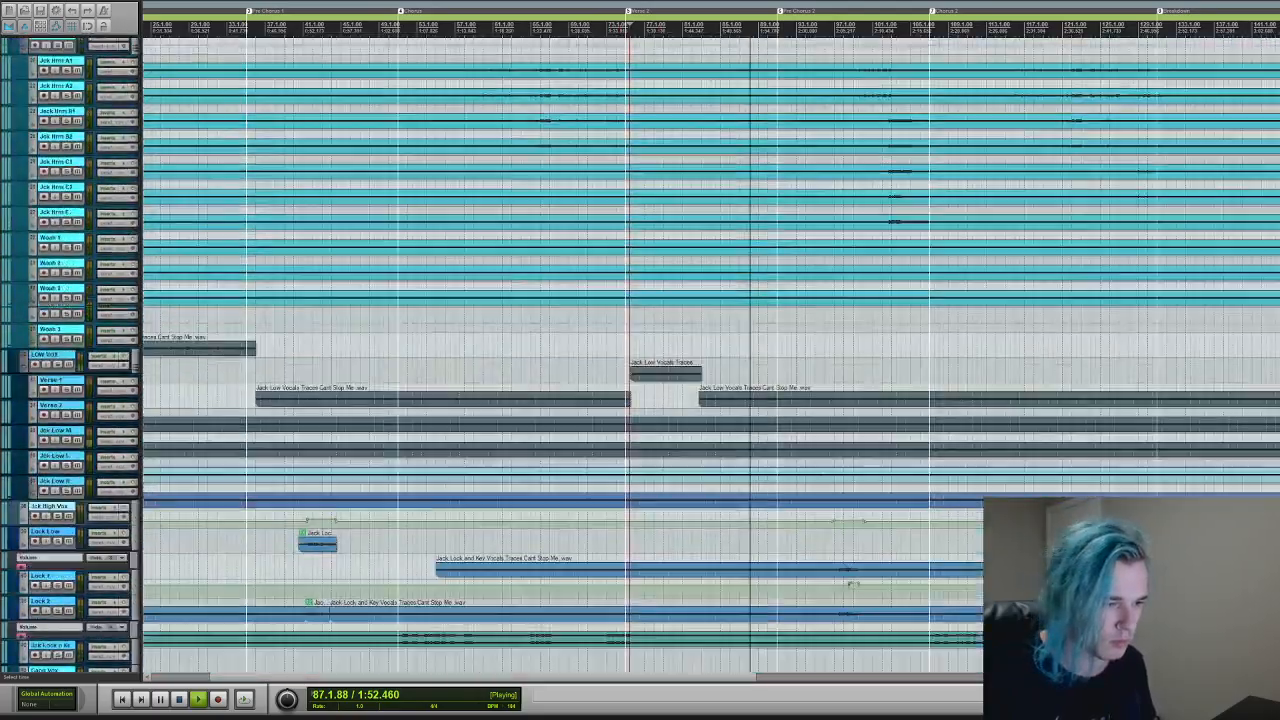
pyautogui.scroll(-20, 640, 350)
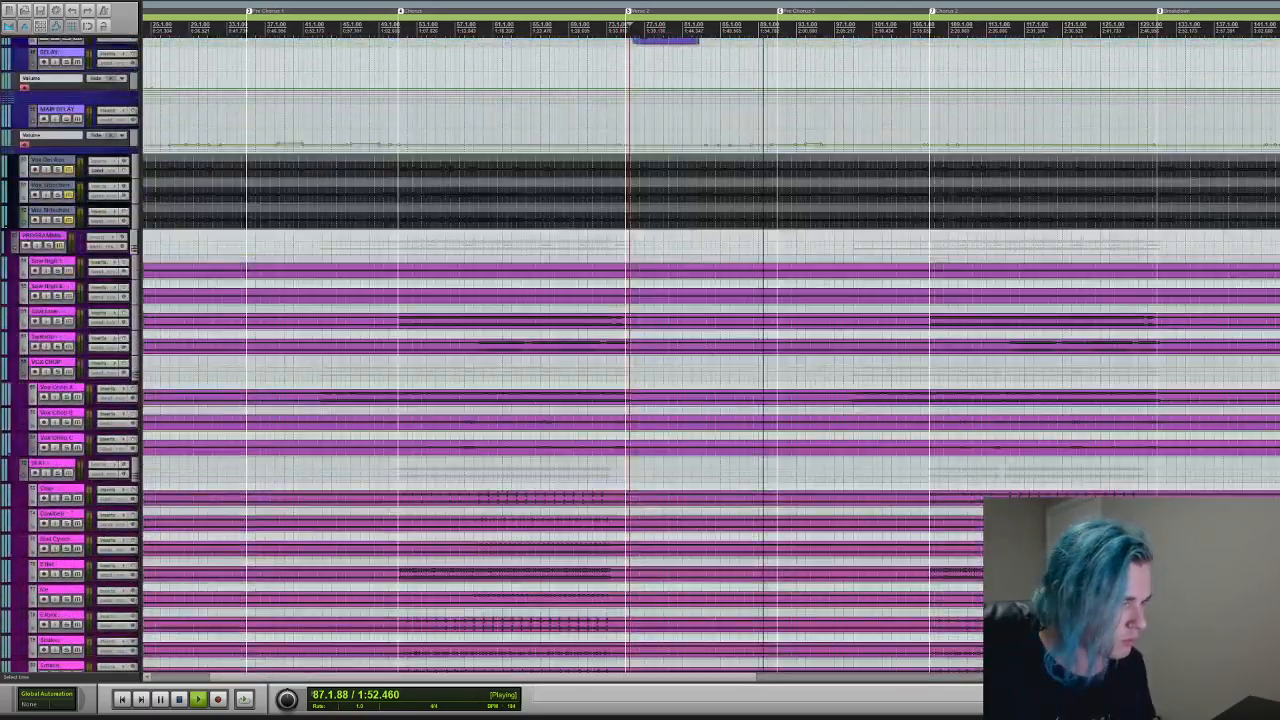
pyautogui.scroll(-20, 640, 350)
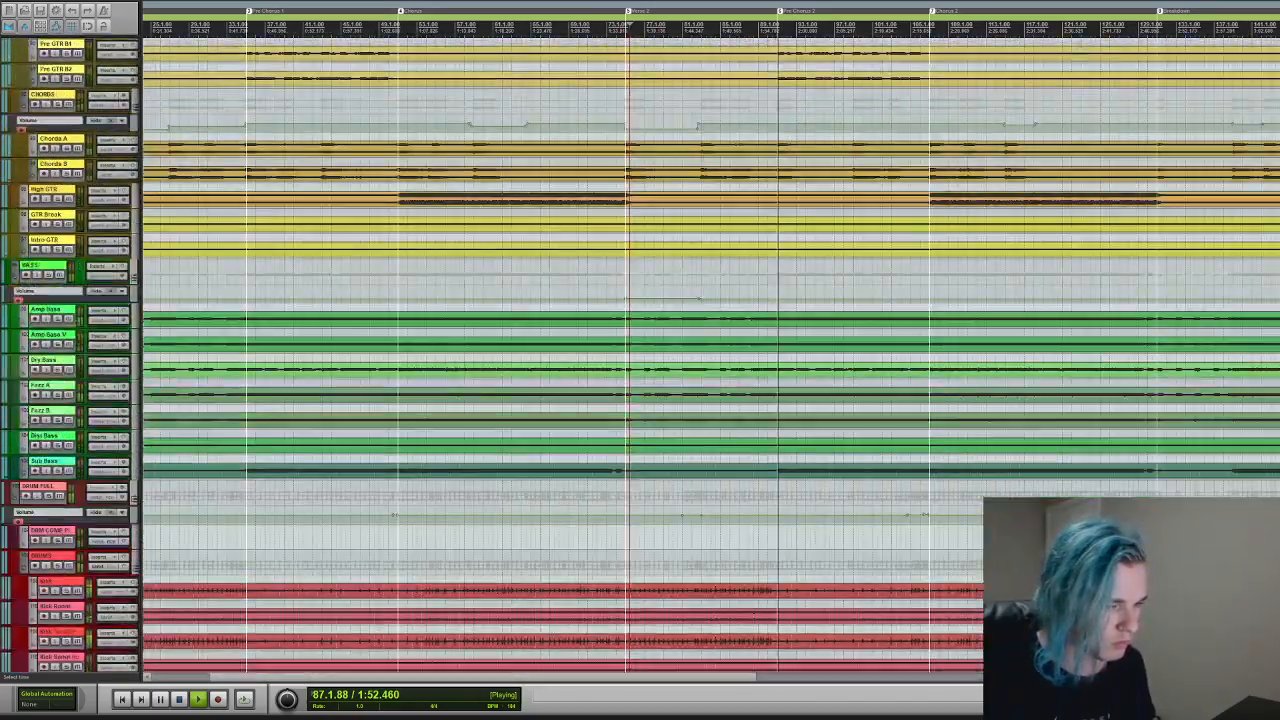
pyautogui.scroll(-15, 640, 350)
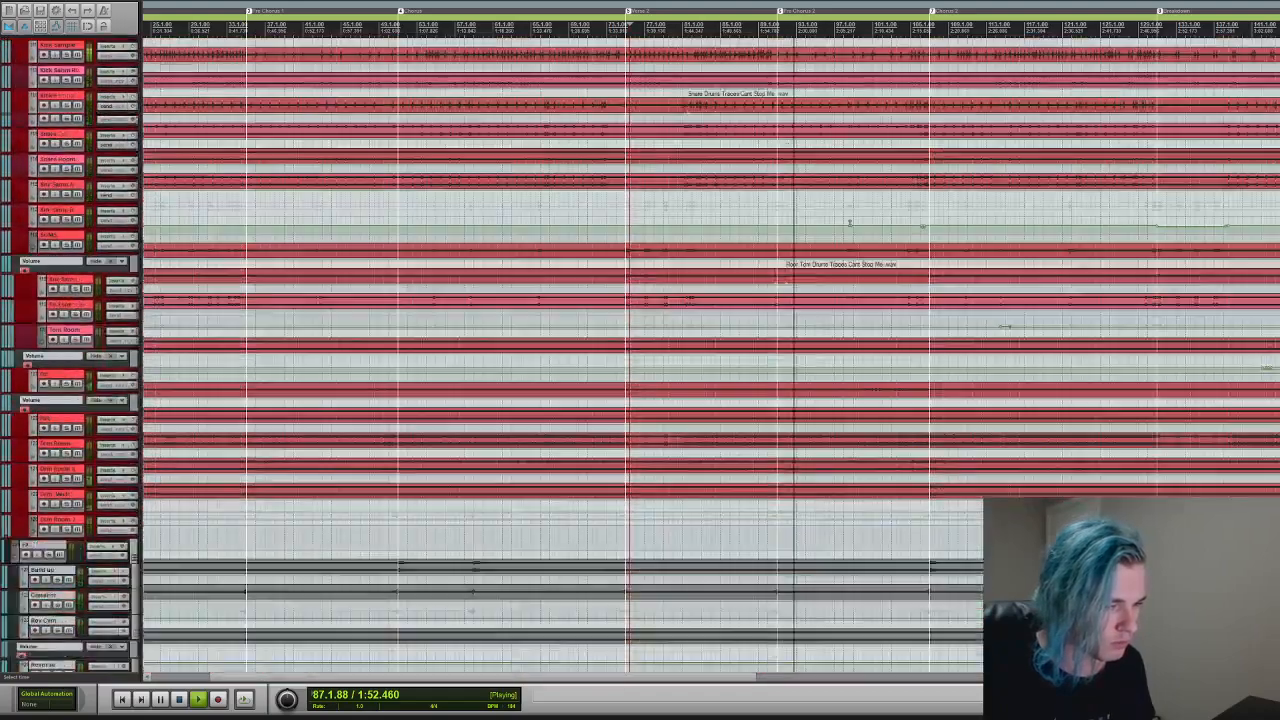
pyautogui.scroll(15, 640, 350)
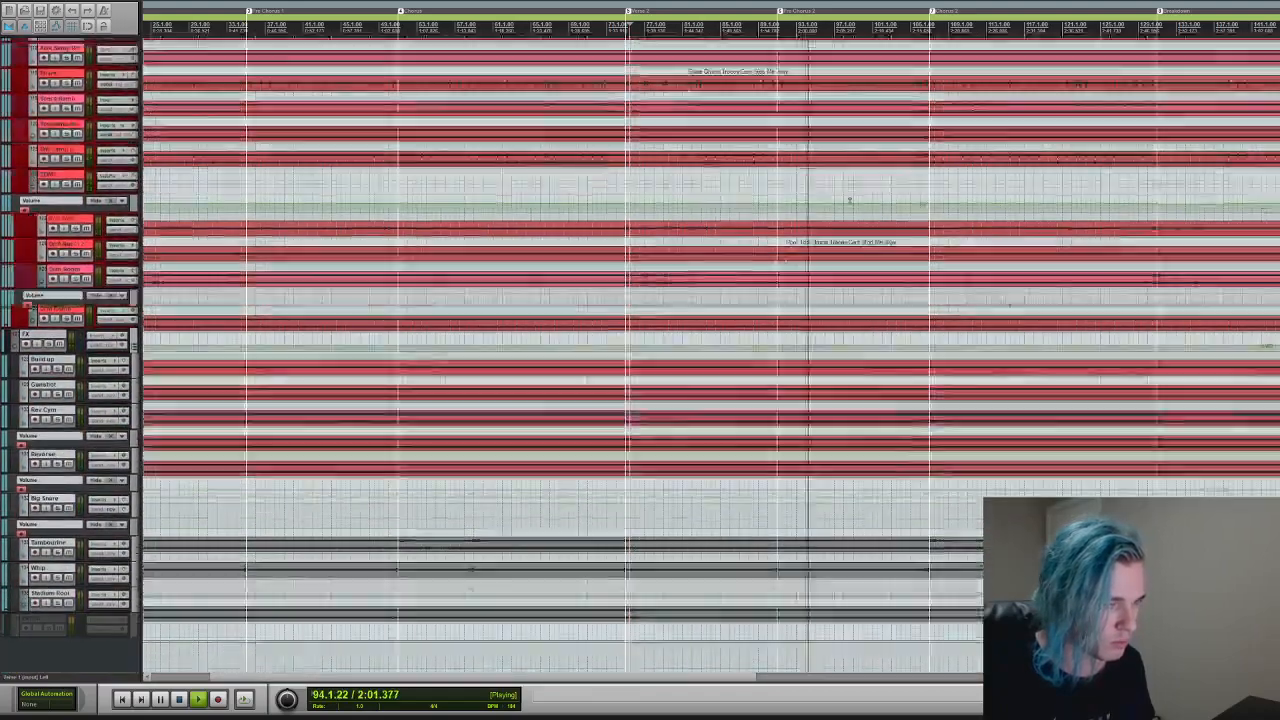
pyautogui.scroll(-20, 640, 350)
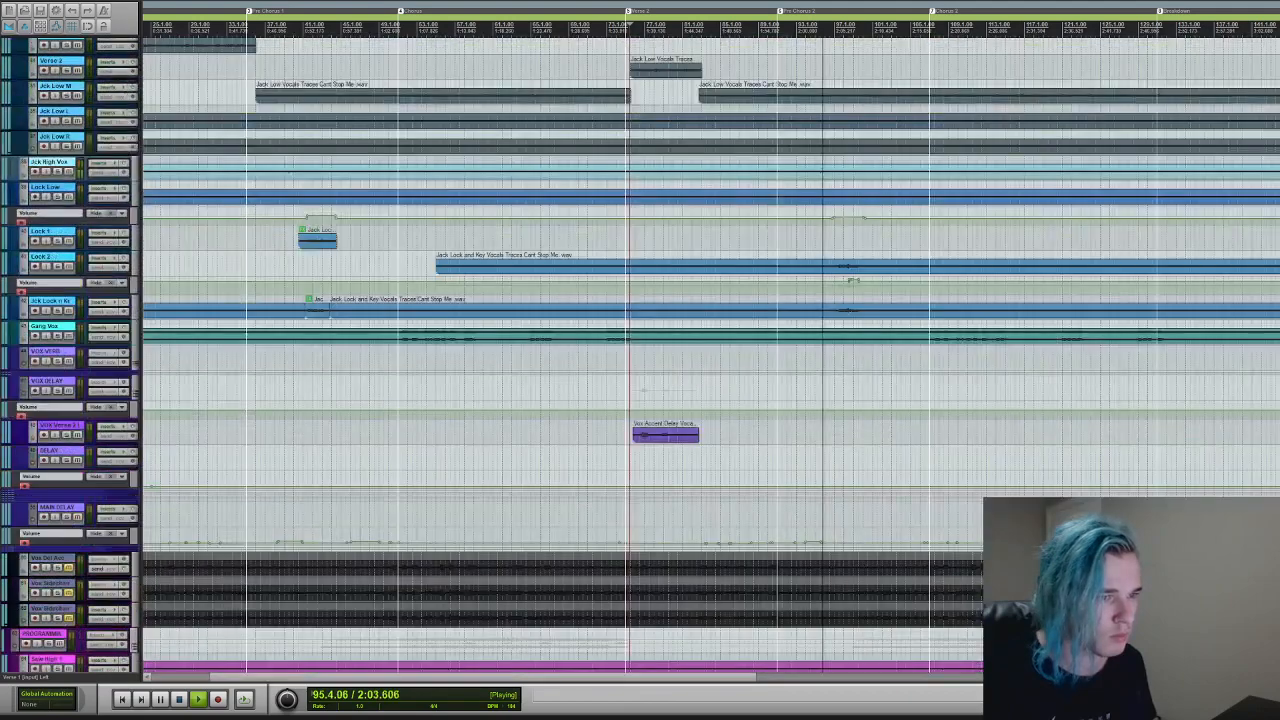
pyautogui.scroll(15, 640, 350)
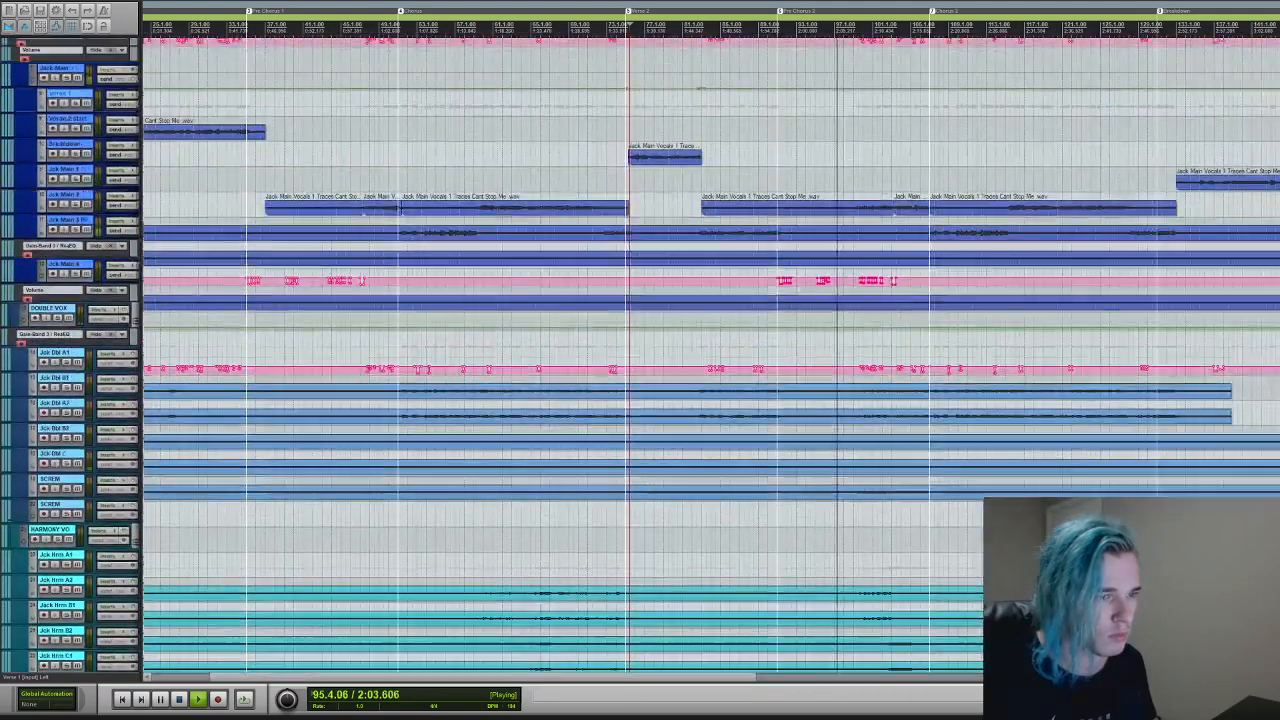
pyautogui.scroll(1, 640, 350)
pyautogui.hscroll(4, 1014, 248)
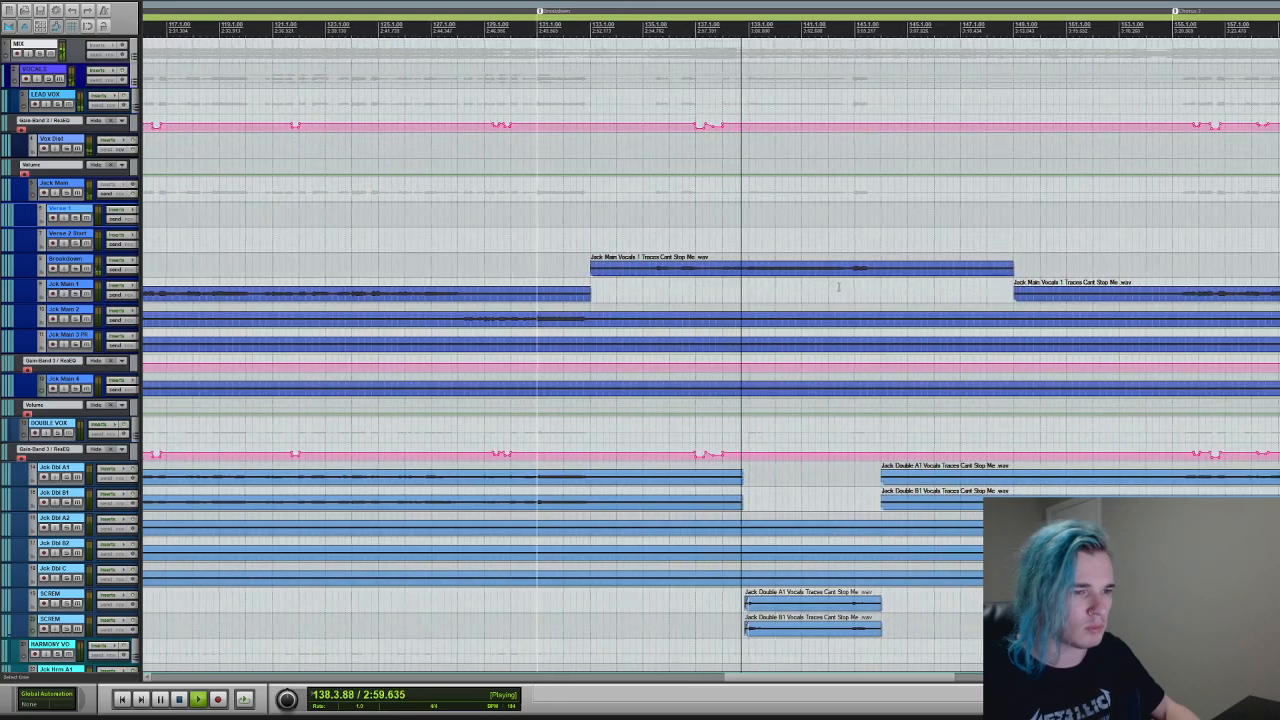
pyautogui.press('space')
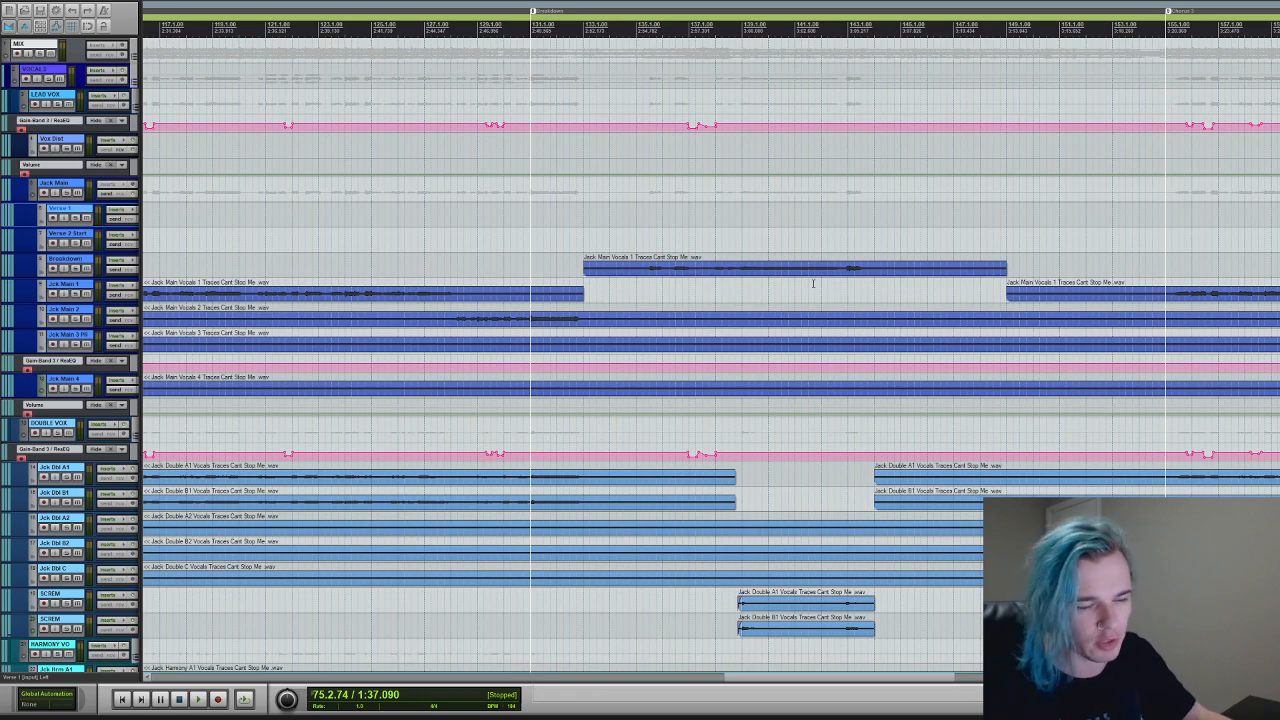
# - Look over the vocal, programming, guitar, bass and drum tracks around the intro and first verse
pyautogui.moveTo(808, 682); pyautogui.dragTo(157, 636)
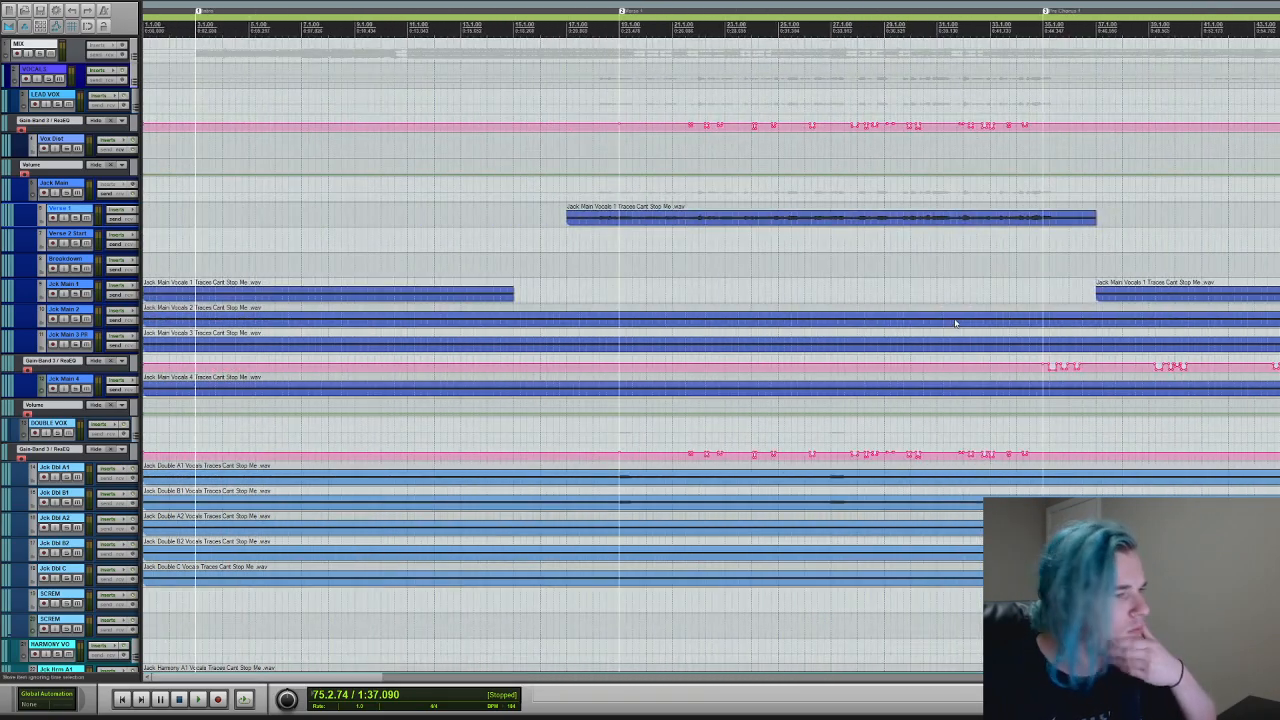
pyautogui.moveTo(1279, 172); pyautogui.dragTo(1279, 174)
pyautogui.scroll(-15, 1279, 174)
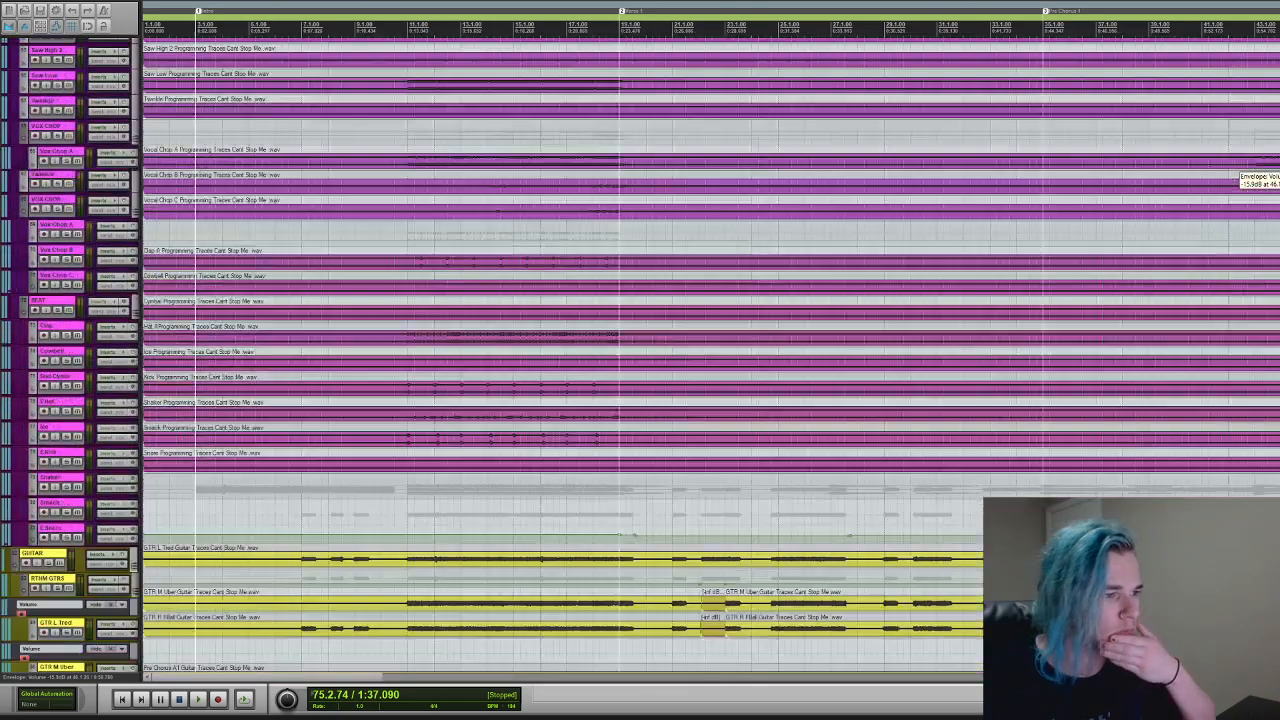
pyautogui.scroll(-20, 1279, 174)
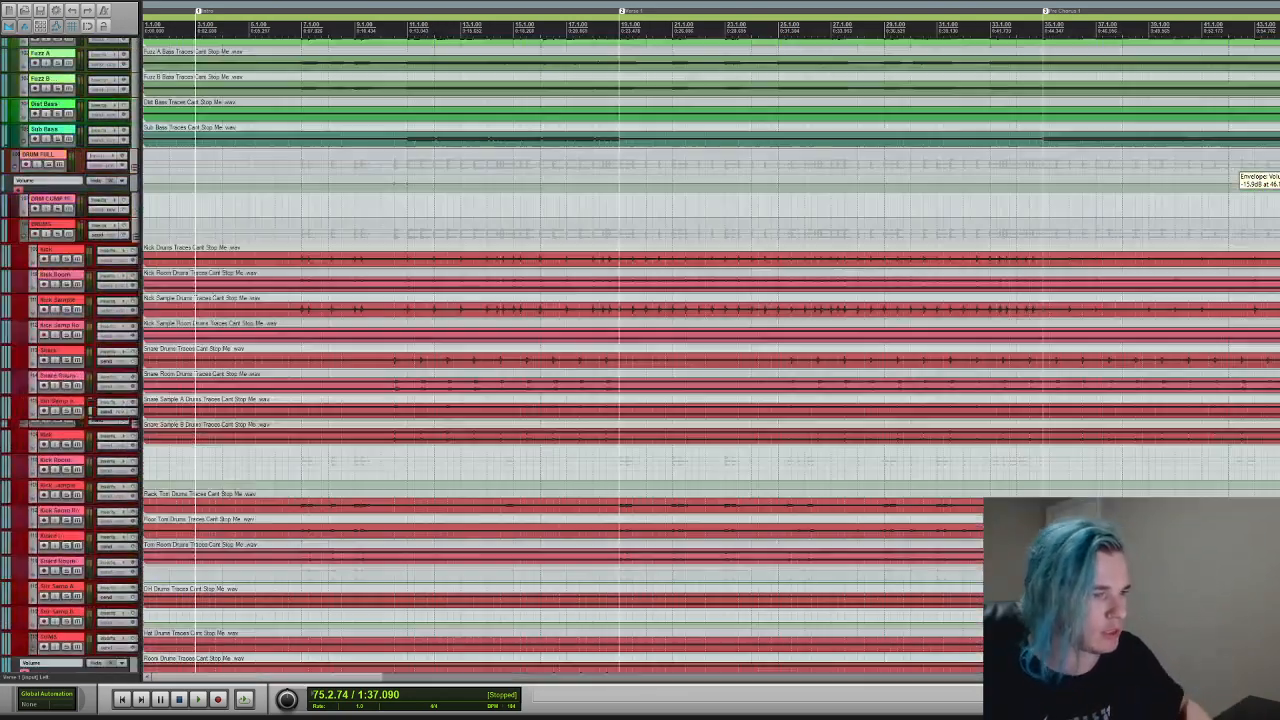
pyautogui.scroll(20, 1279, 174)
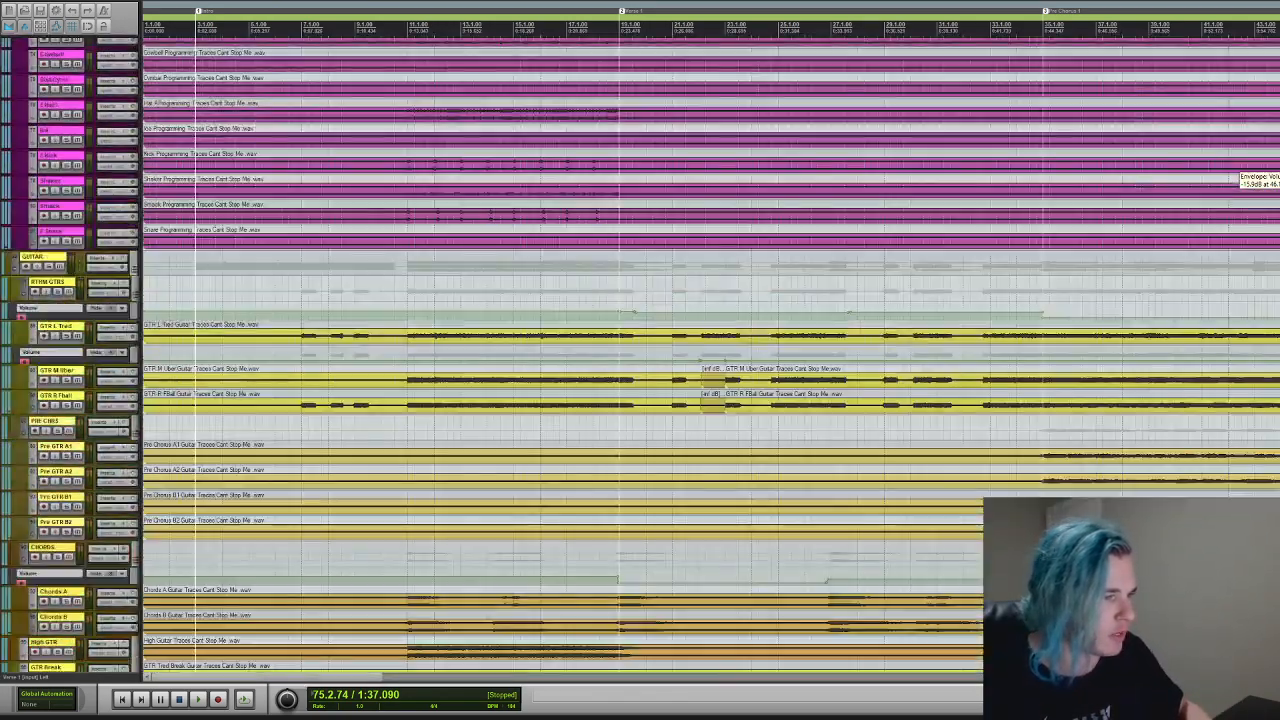
pyautogui.scroll(8, 1278, 174)
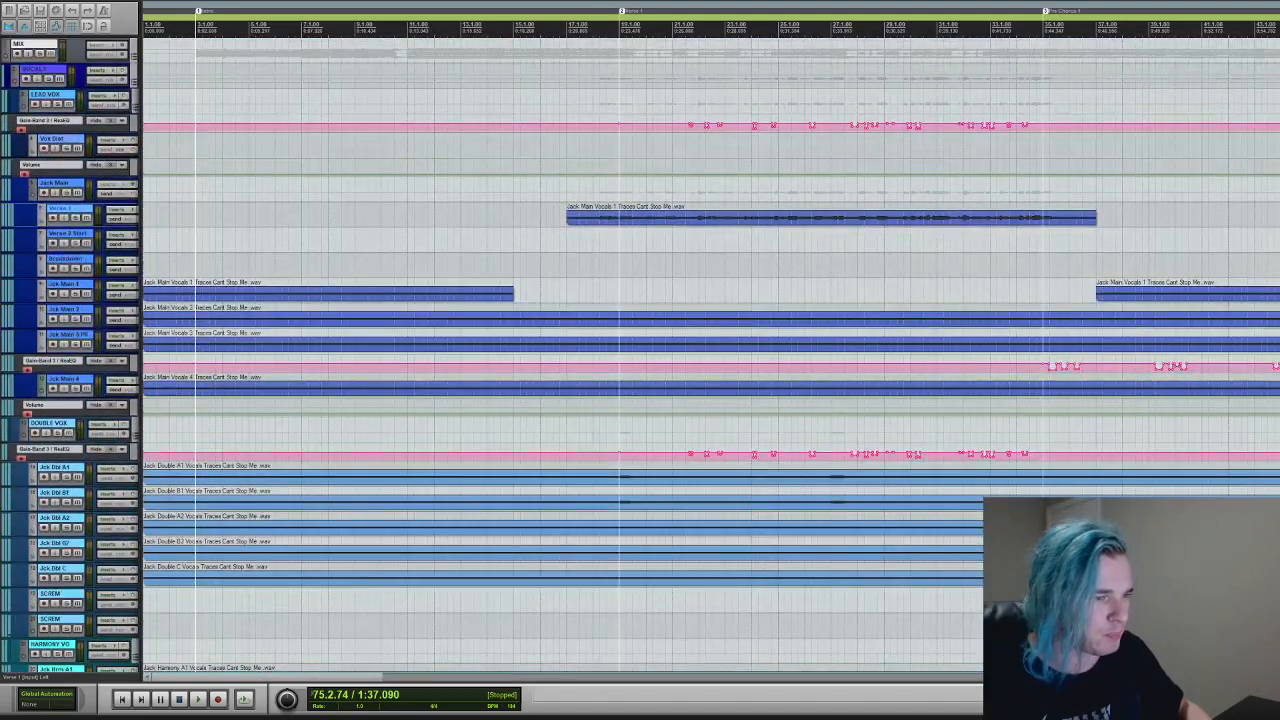
# - Examine the lead and double vocal arrangement from the first verse to the outro, and the programming tracks across the whole song
pyautogui.moveTo(365, 681); pyautogui.dragTo(435, 671)
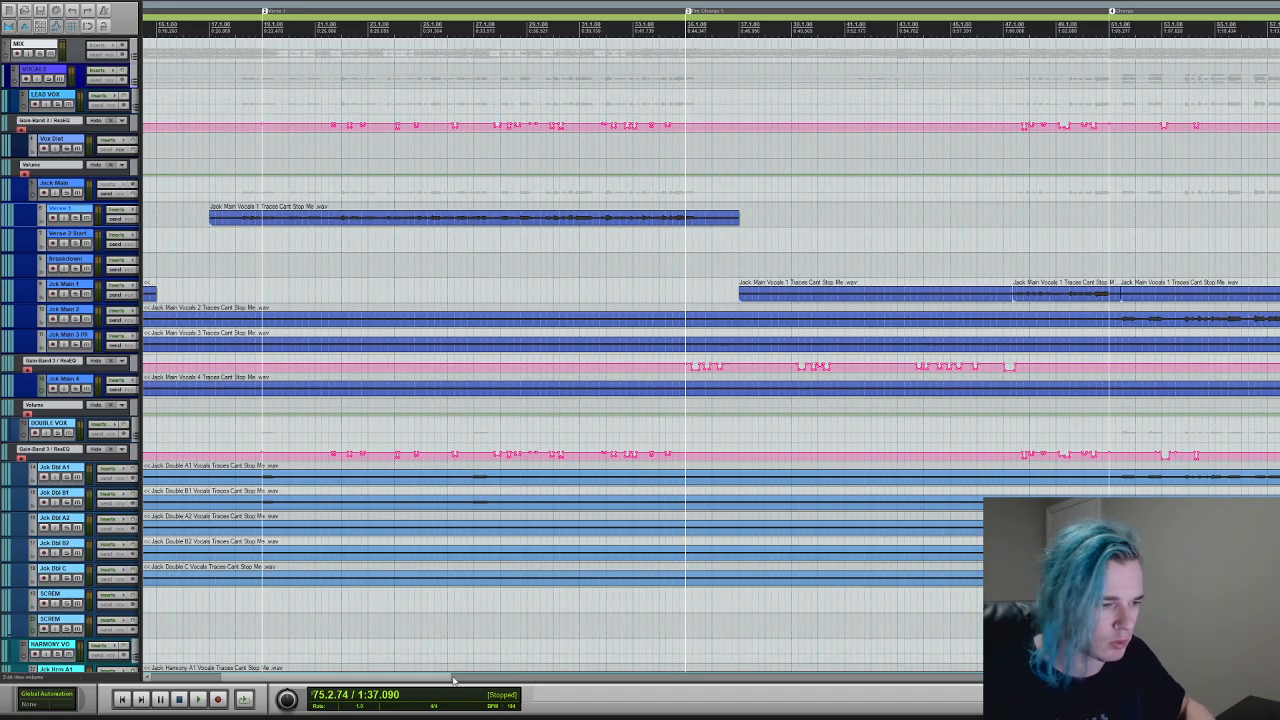
pyautogui.moveTo(456, 678); pyautogui.dragTo(587, 675)
pyautogui.scroll(-8, 712, 480)
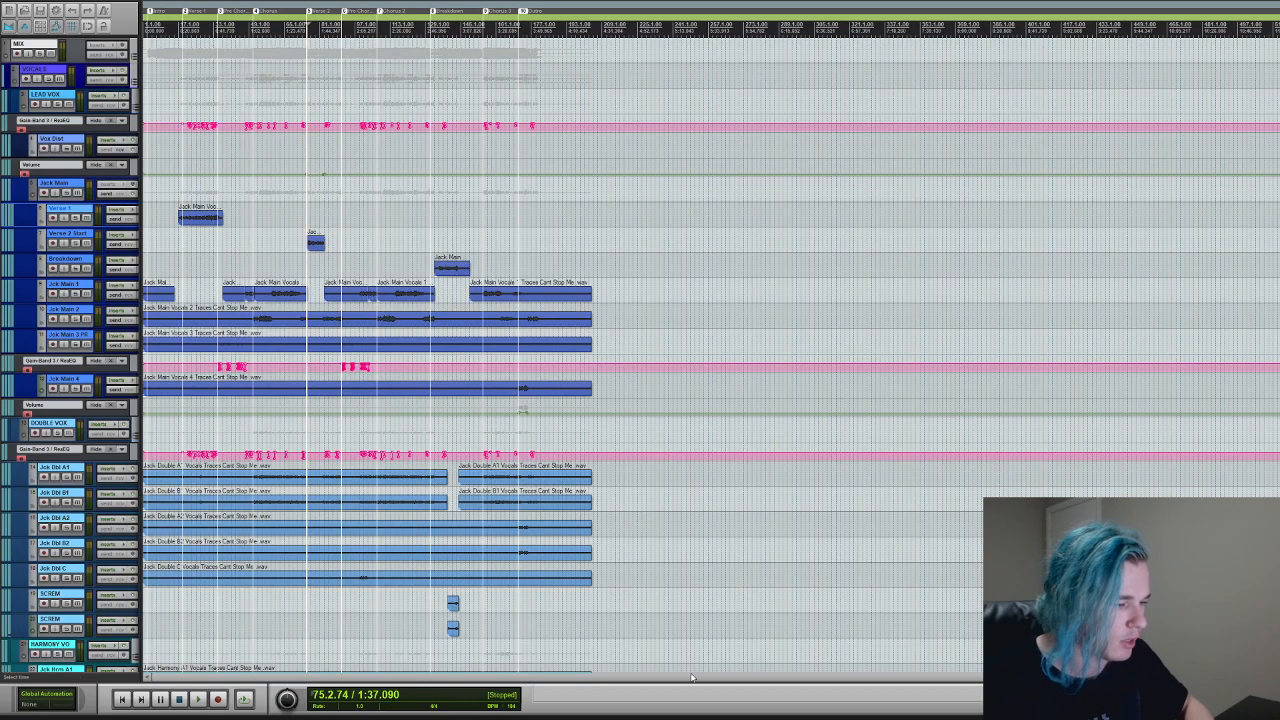
pyautogui.hotkey('ctrl', ']')
pyautogui.hotkey('ctrl', ']')
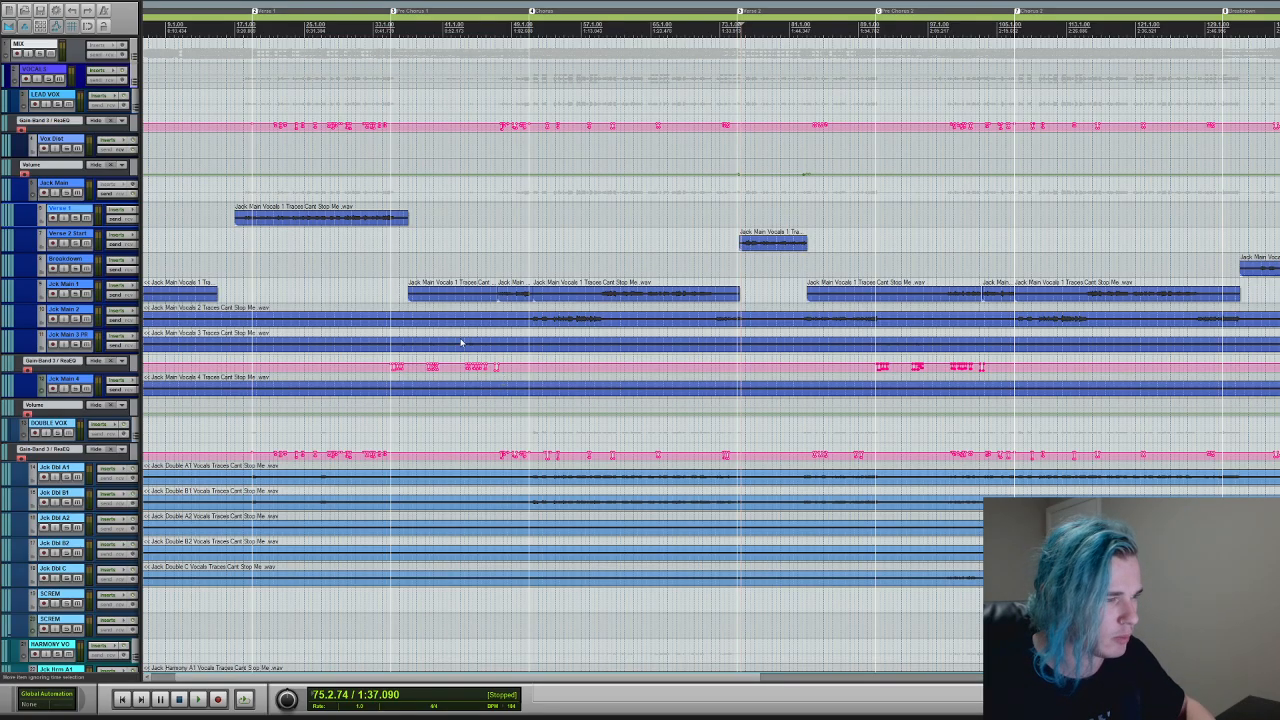
pyautogui.scroll(-3, 418, 324)
pyautogui.scroll(-1, 411, 320)
pyautogui.scroll(1, 411, 320)
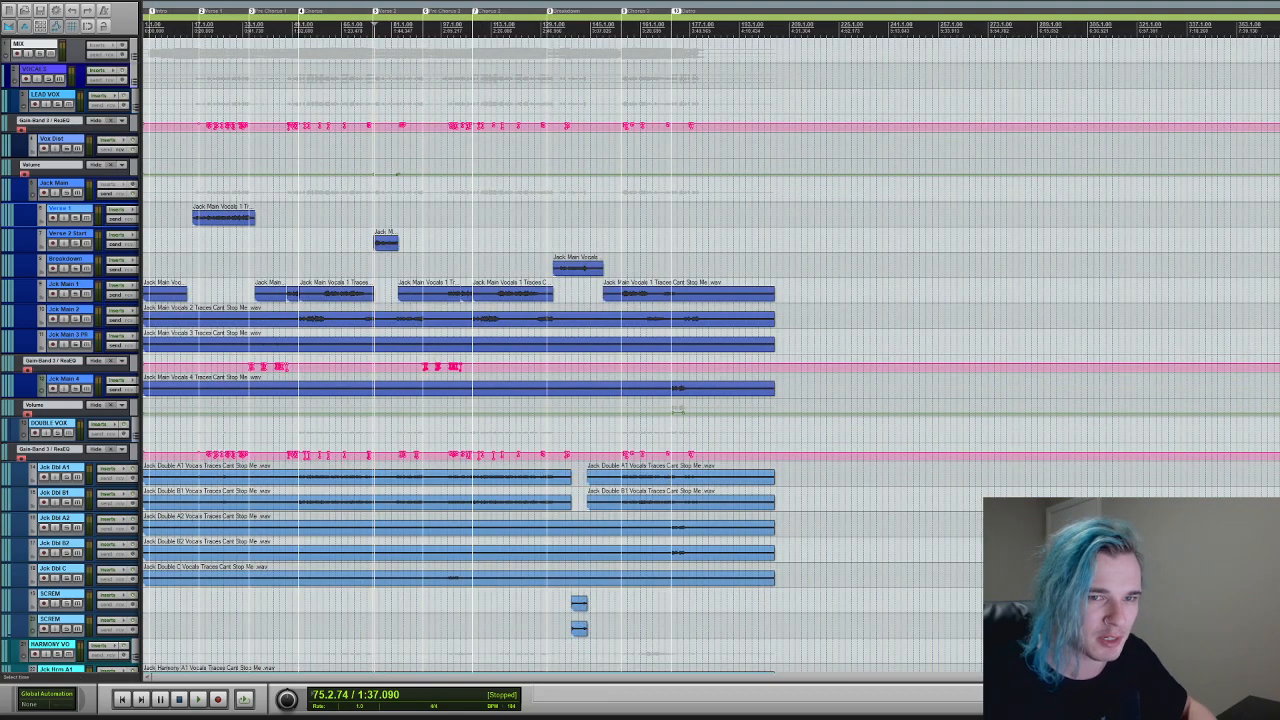
pyautogui.scroll(-15, 640, 350)
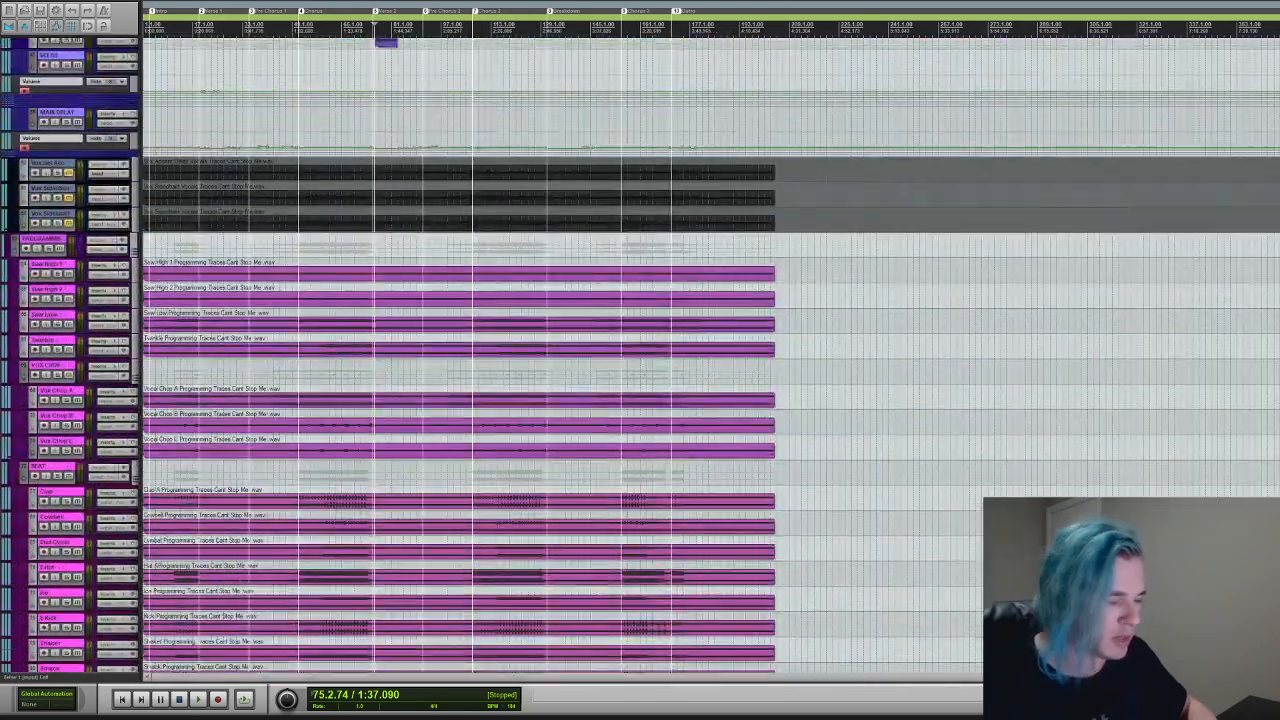